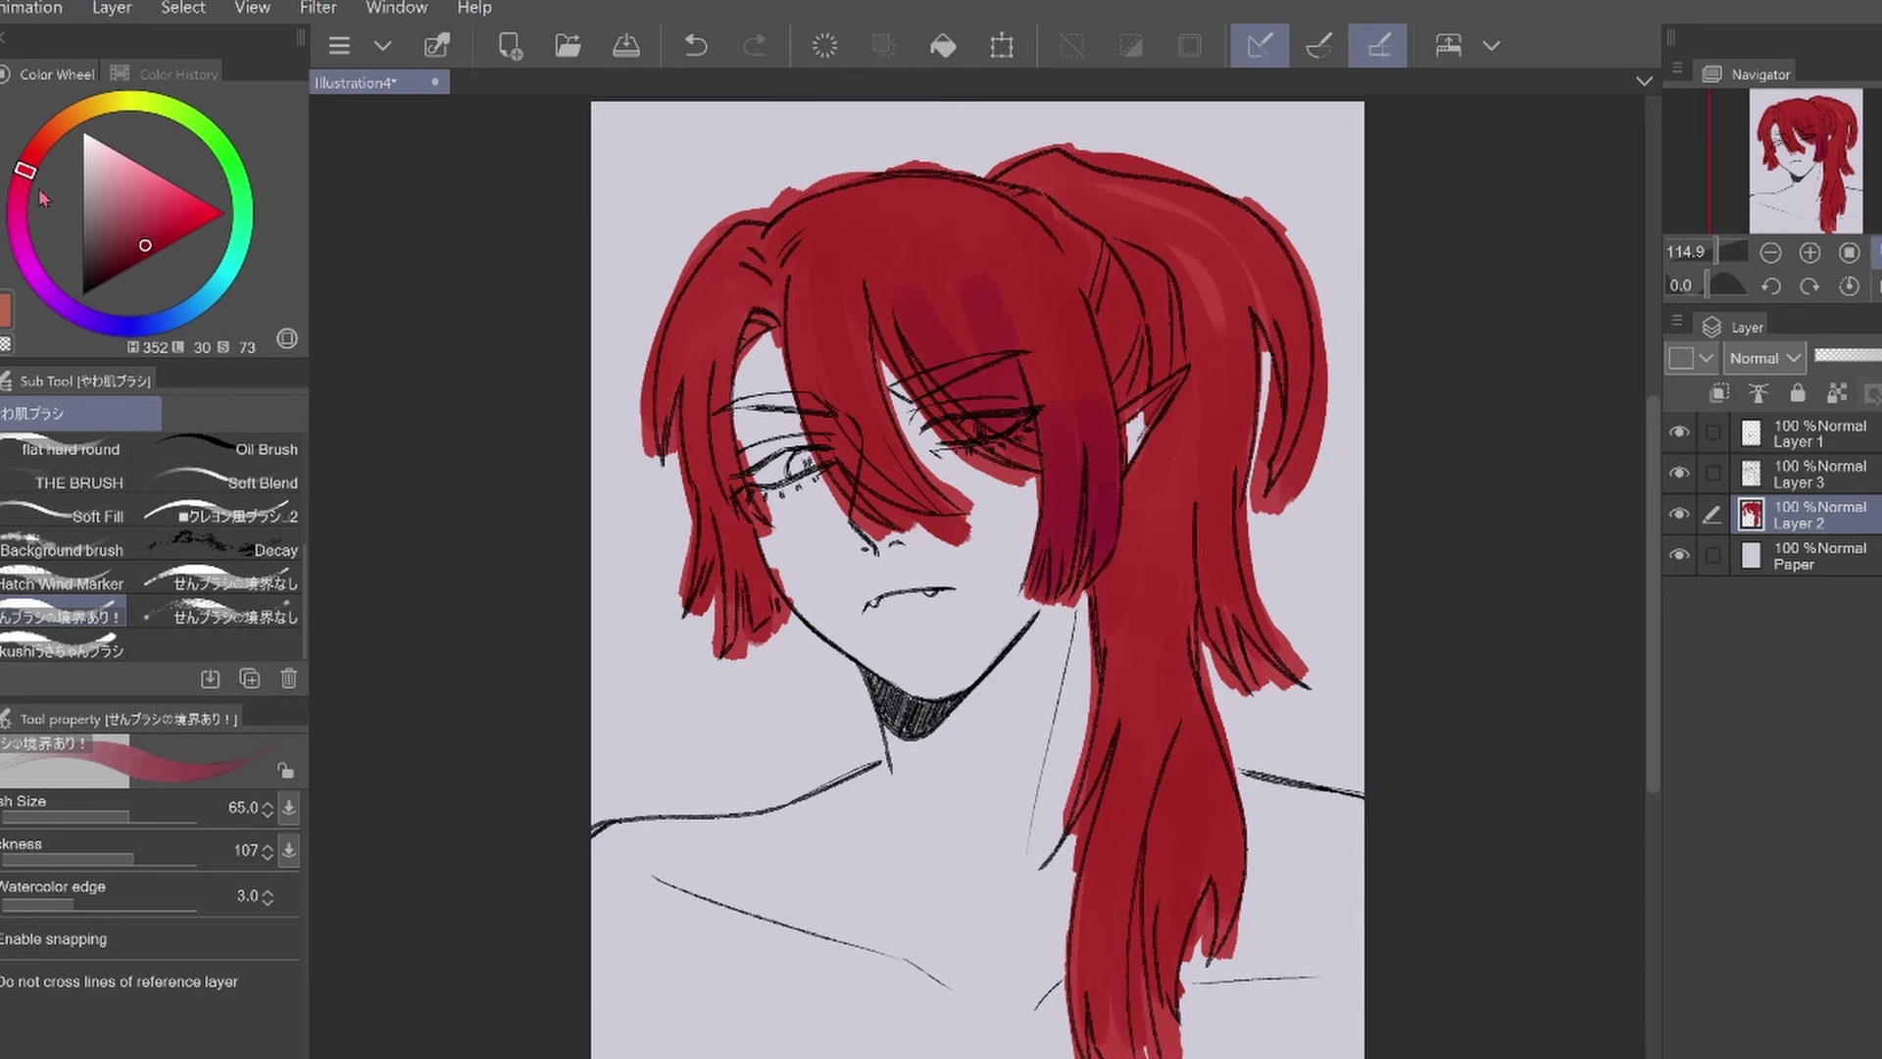
# Shift the brush colour to hue 345 and paint crimson shading over the side locks and the base of the ponytail
pyautogui.moveTo(42, 199); pyautogui.dragTo(21, 183)
pyautogui.moveTo(1039, 475); pyautogui.dragTo(1029, 603)
pyautogui.moveTo(1039, 372); pyautogui.dragTo(755, 637)
pyautogui.moveTo(686, 338); pyautogui.dragTo(735, 647)
pyautogui.moveTo(1127, 412); pyautogui.dragTo(1068, 833)
pyautogui.moveTo(1181, 505); pyautogui.dragTo(1062, 784)
pyautogui.moveTo(1140, 279); pyautogui.dragTo(1181, 412)
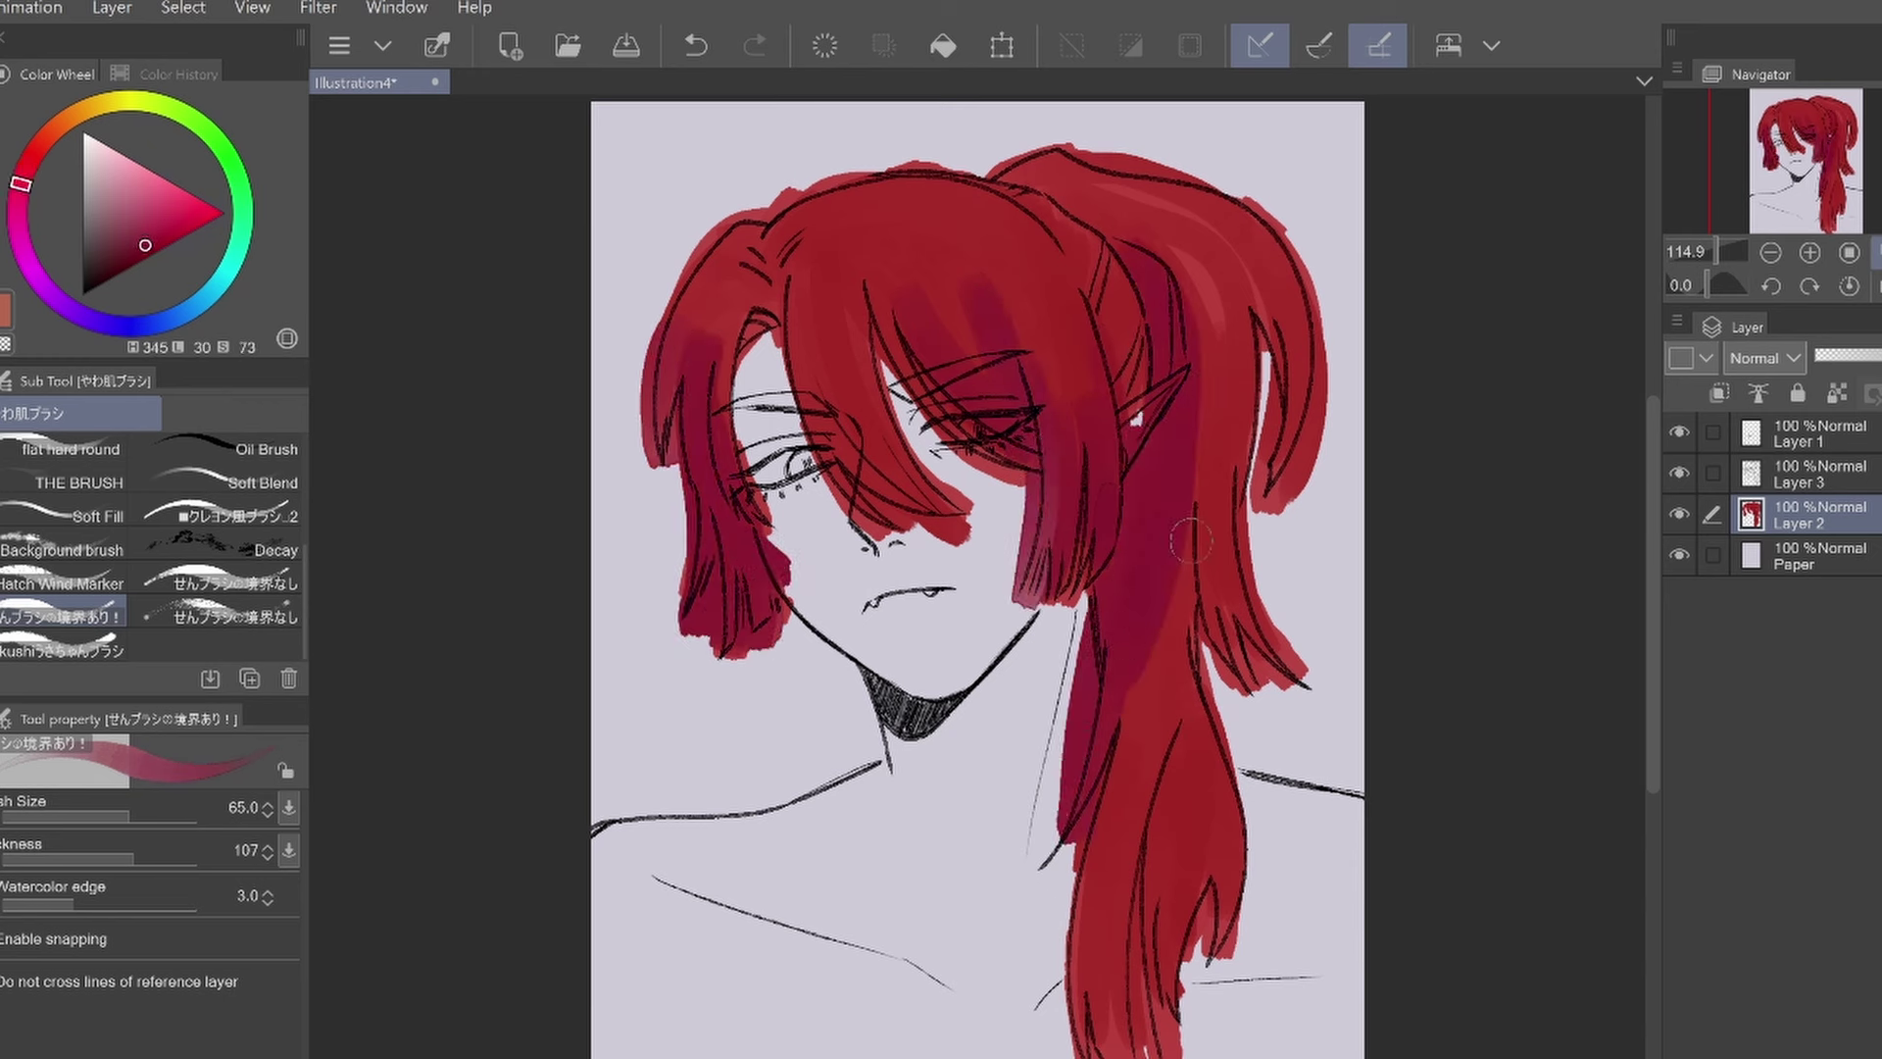
# Reduce the brush size to 31.5 and paint thinner shadow strands around the hair parting, the bangs and down the ponytail
pyautogui.moveTo(1181, 510); pyautogui.dragTo(1103, 863)
pyautogui.press('[')
pyautogui.hotkey('ctrl', 'z')
pyautogui.moveTo(775, 303); pyautogui.dragTo(745, 354)
pyautogui.moveTo(804, 210); pyautogui.dragTo(720, 304)
pyautogui.moveTo(1164, 628); pyautogui.dragTo(1078, 1044)
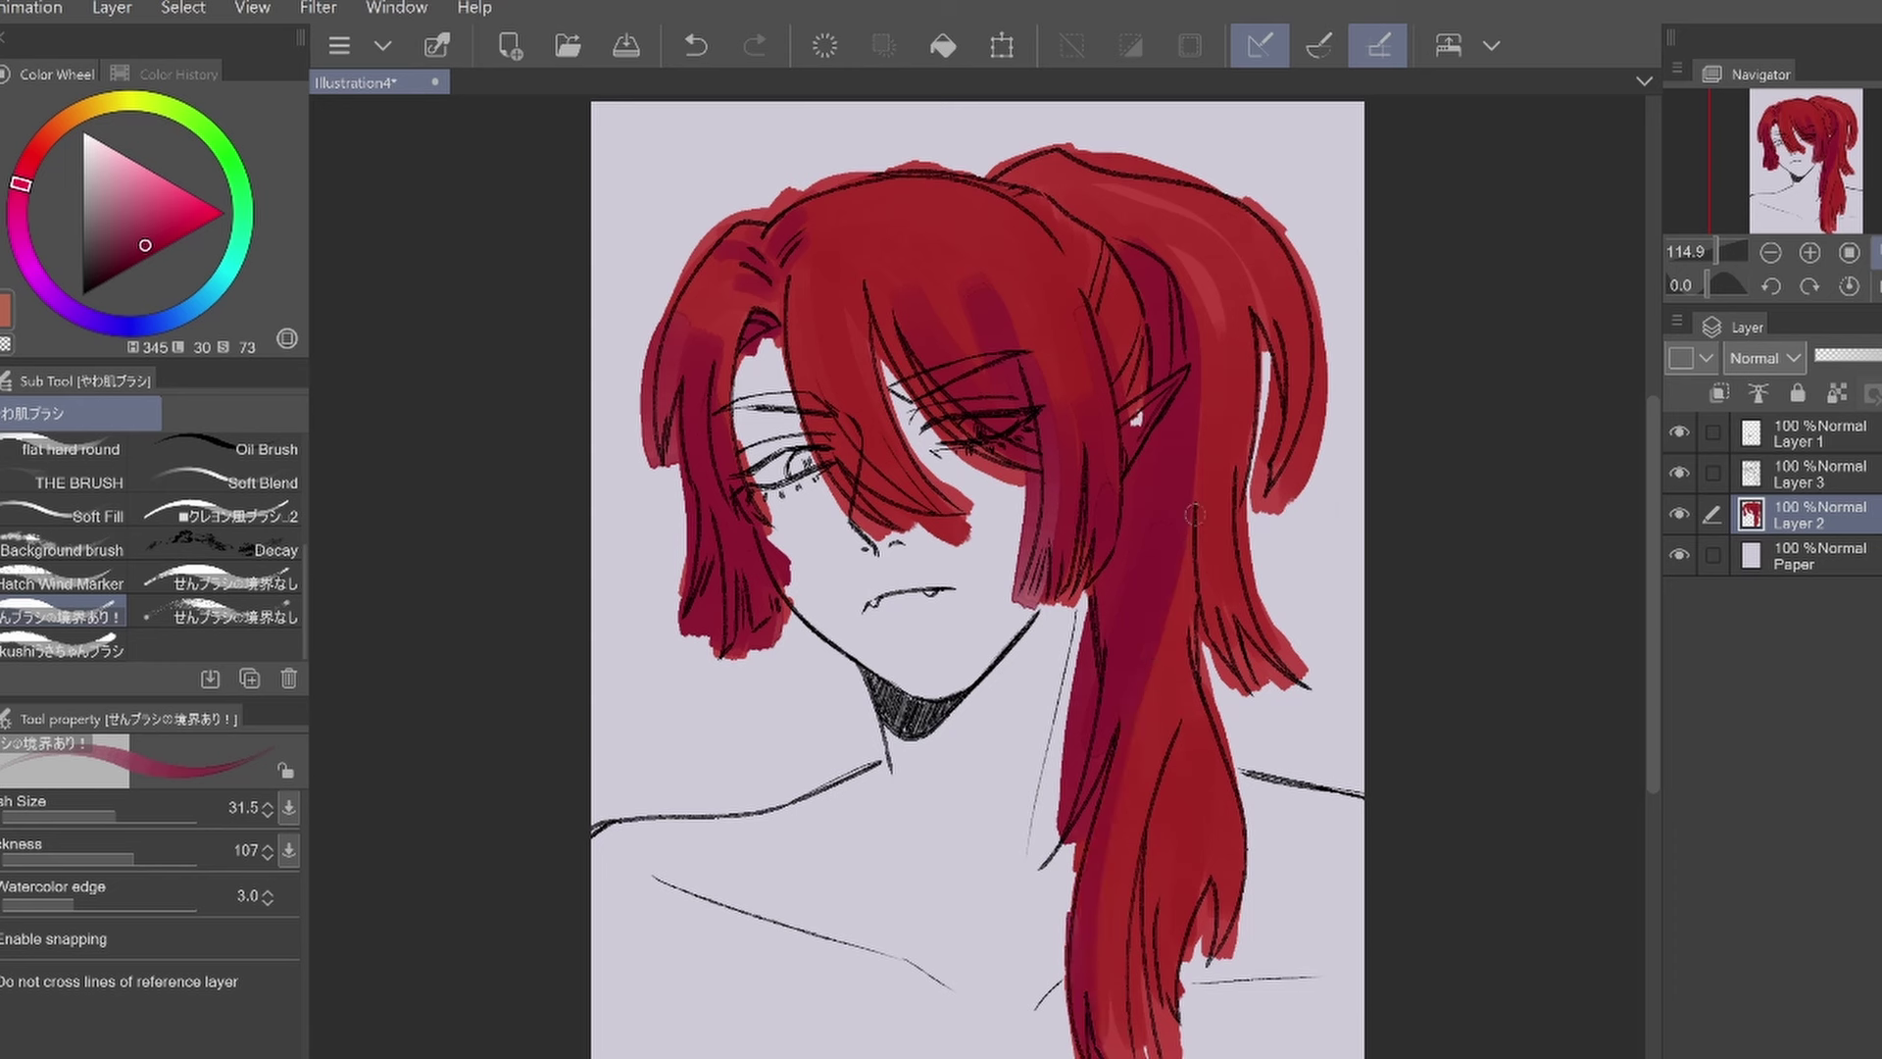
pyautogui.moveTo(1186, 784); pyautogui.dragTo(1156, 1053)
pyautogui.moveTo(1200, 519); pyautogui.dragTo(1265, 705)
pyautogui.moveTo(1275, 279); pyautogui.dragTo(1260, 504)
pyautogui.moveTo(786, 304); pyautogui.dragTo(808, 402)
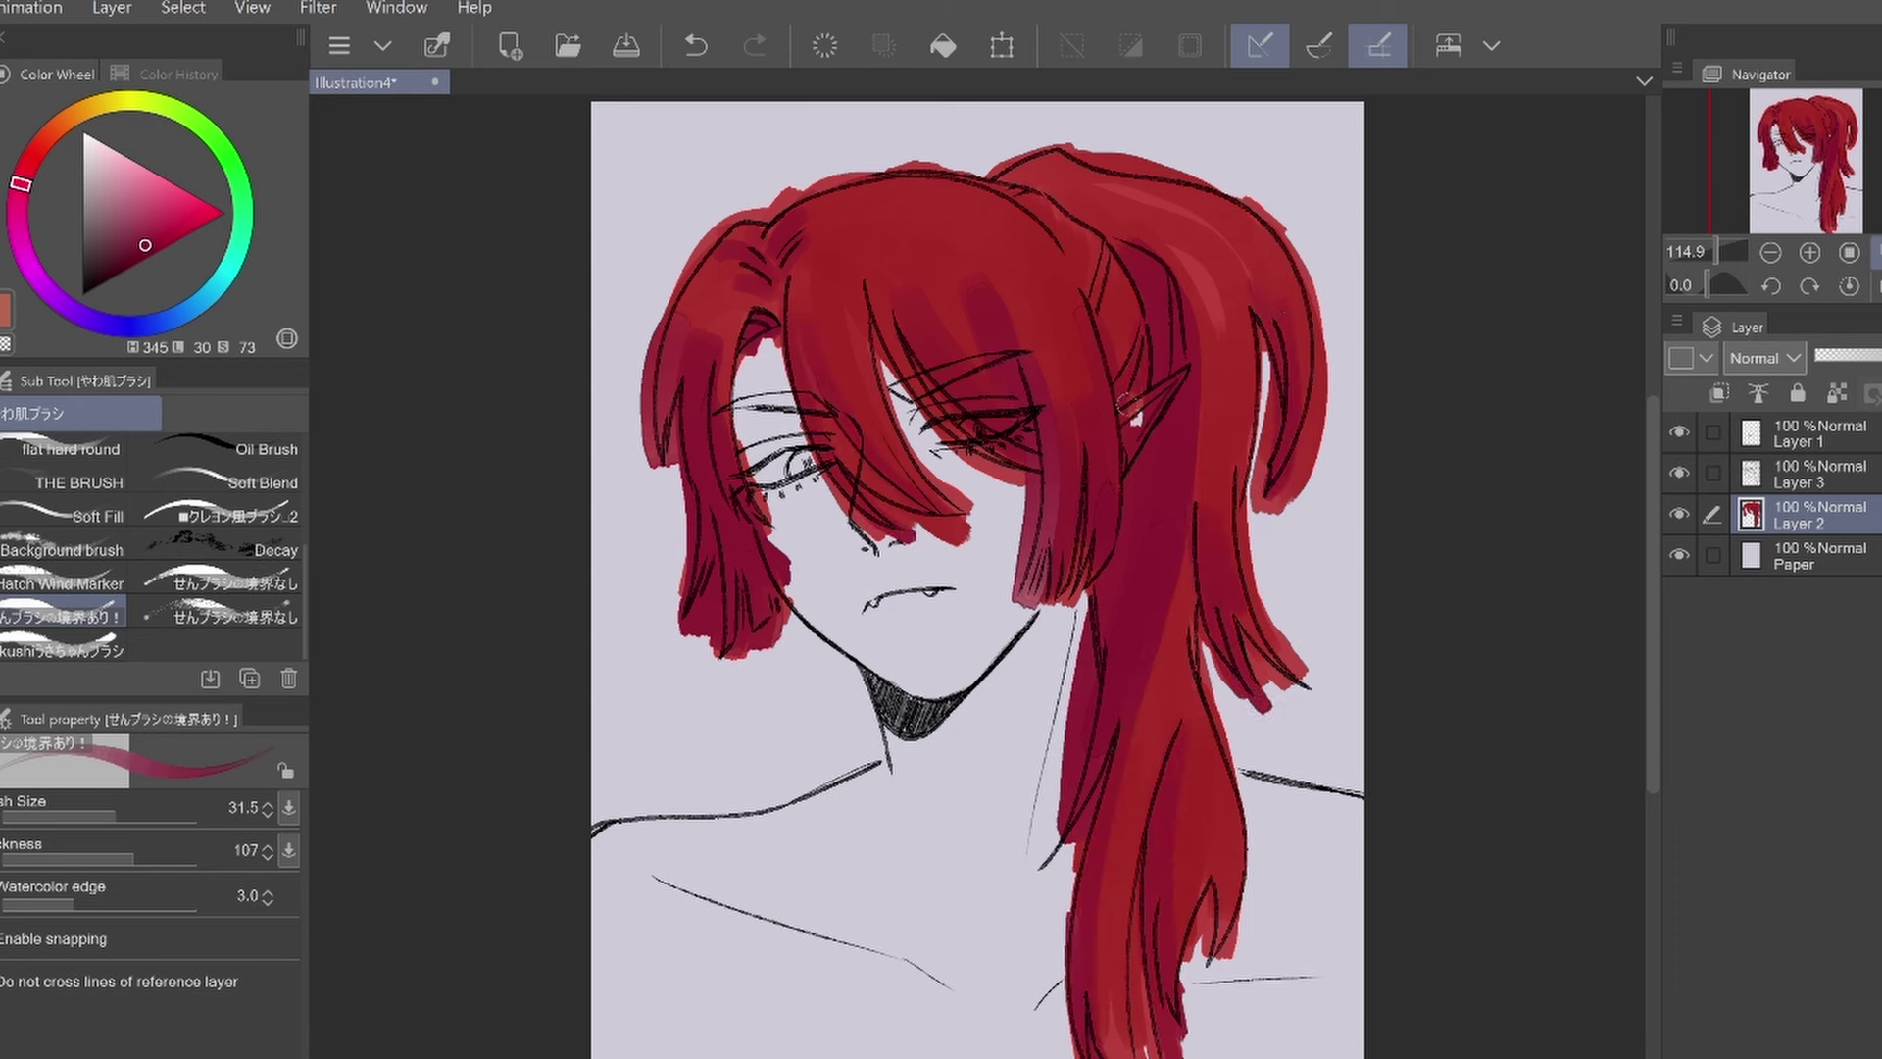
# On a new layer above the sketch, handwrite the brush notes "Lineart: #2091572" and "Coloring: #2059371" in black with the Juwa Ink Pen
pyautogui.press('p')
pyautogui.hotkey('ctrl', 'shift', 'n')
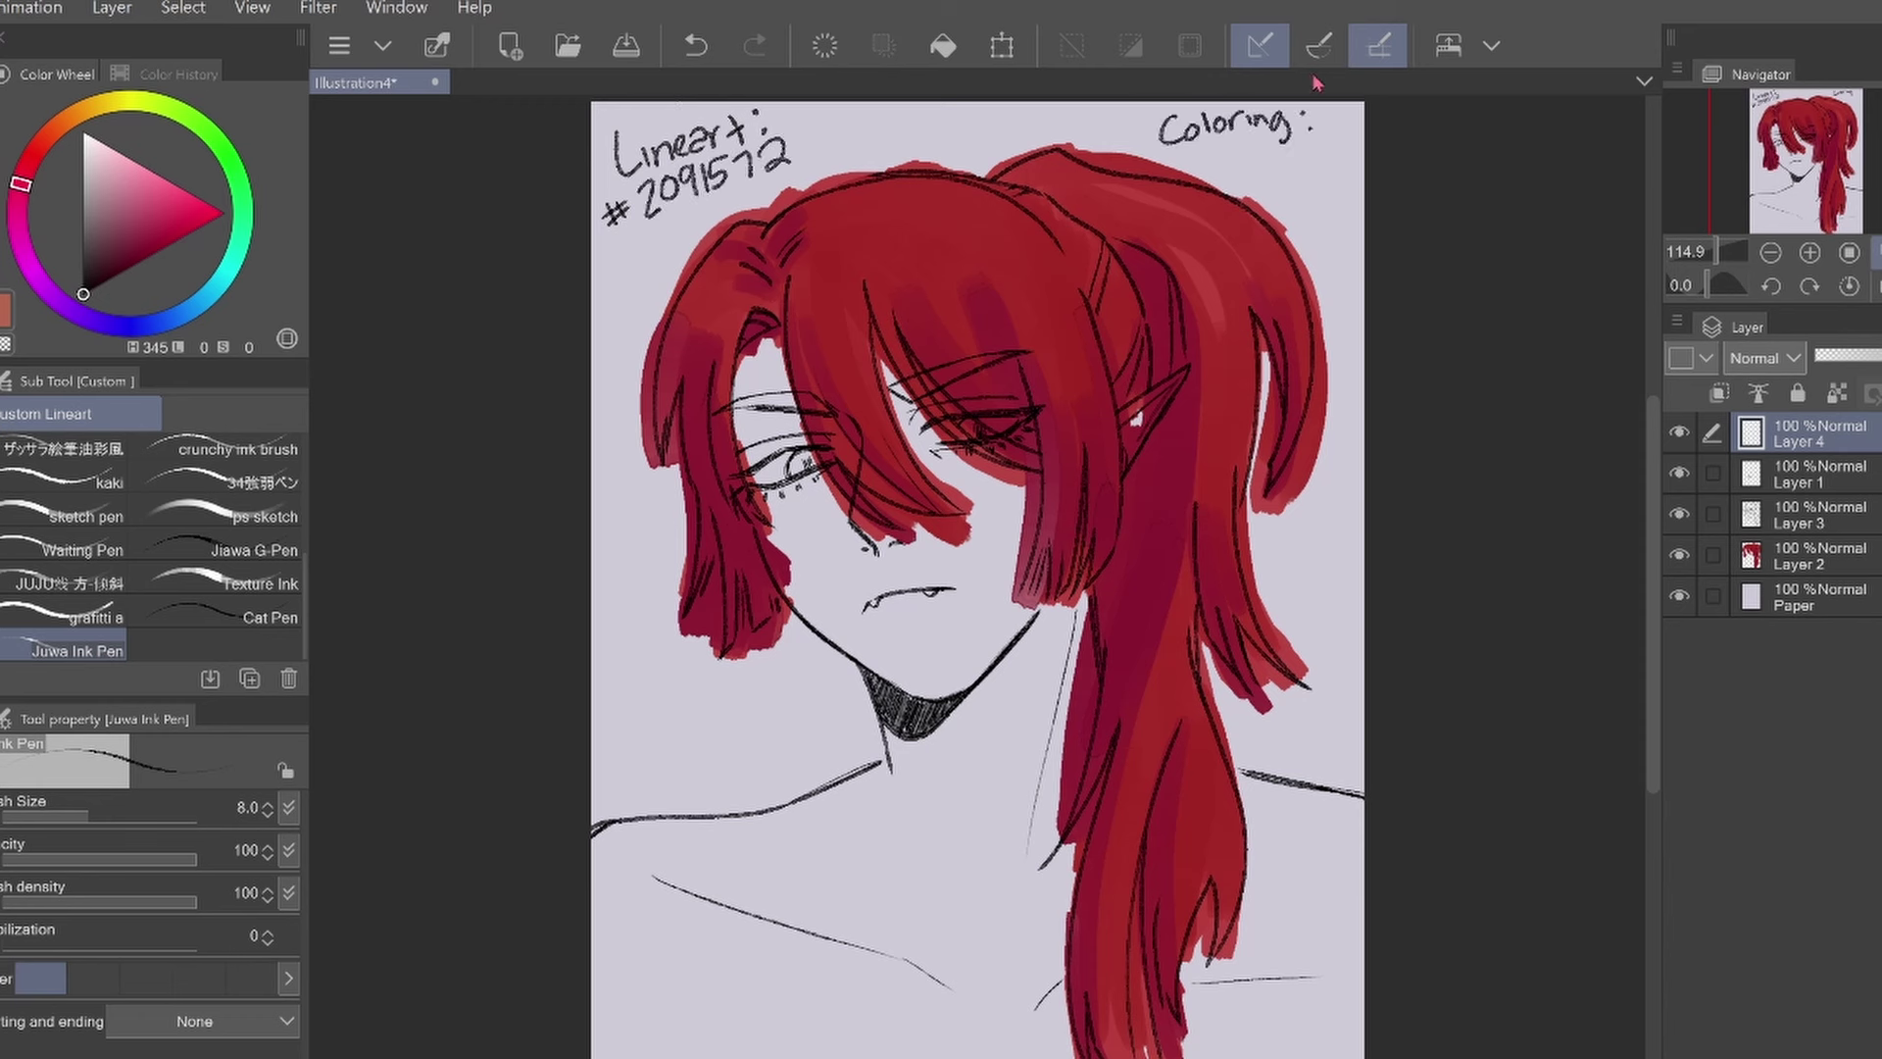
pyautogui.moveTo(1329, 136); pyautogui.dragTo(1343, 167)
pyautogui.moveTo(1357, 127); pyautogui.dragTo(1356, 165)
# On Layer 2, paint purple shadows with hue 333 and brush size 39.6 into the ponytail base and the outer side lock
pyautogui.click(1814, 556)
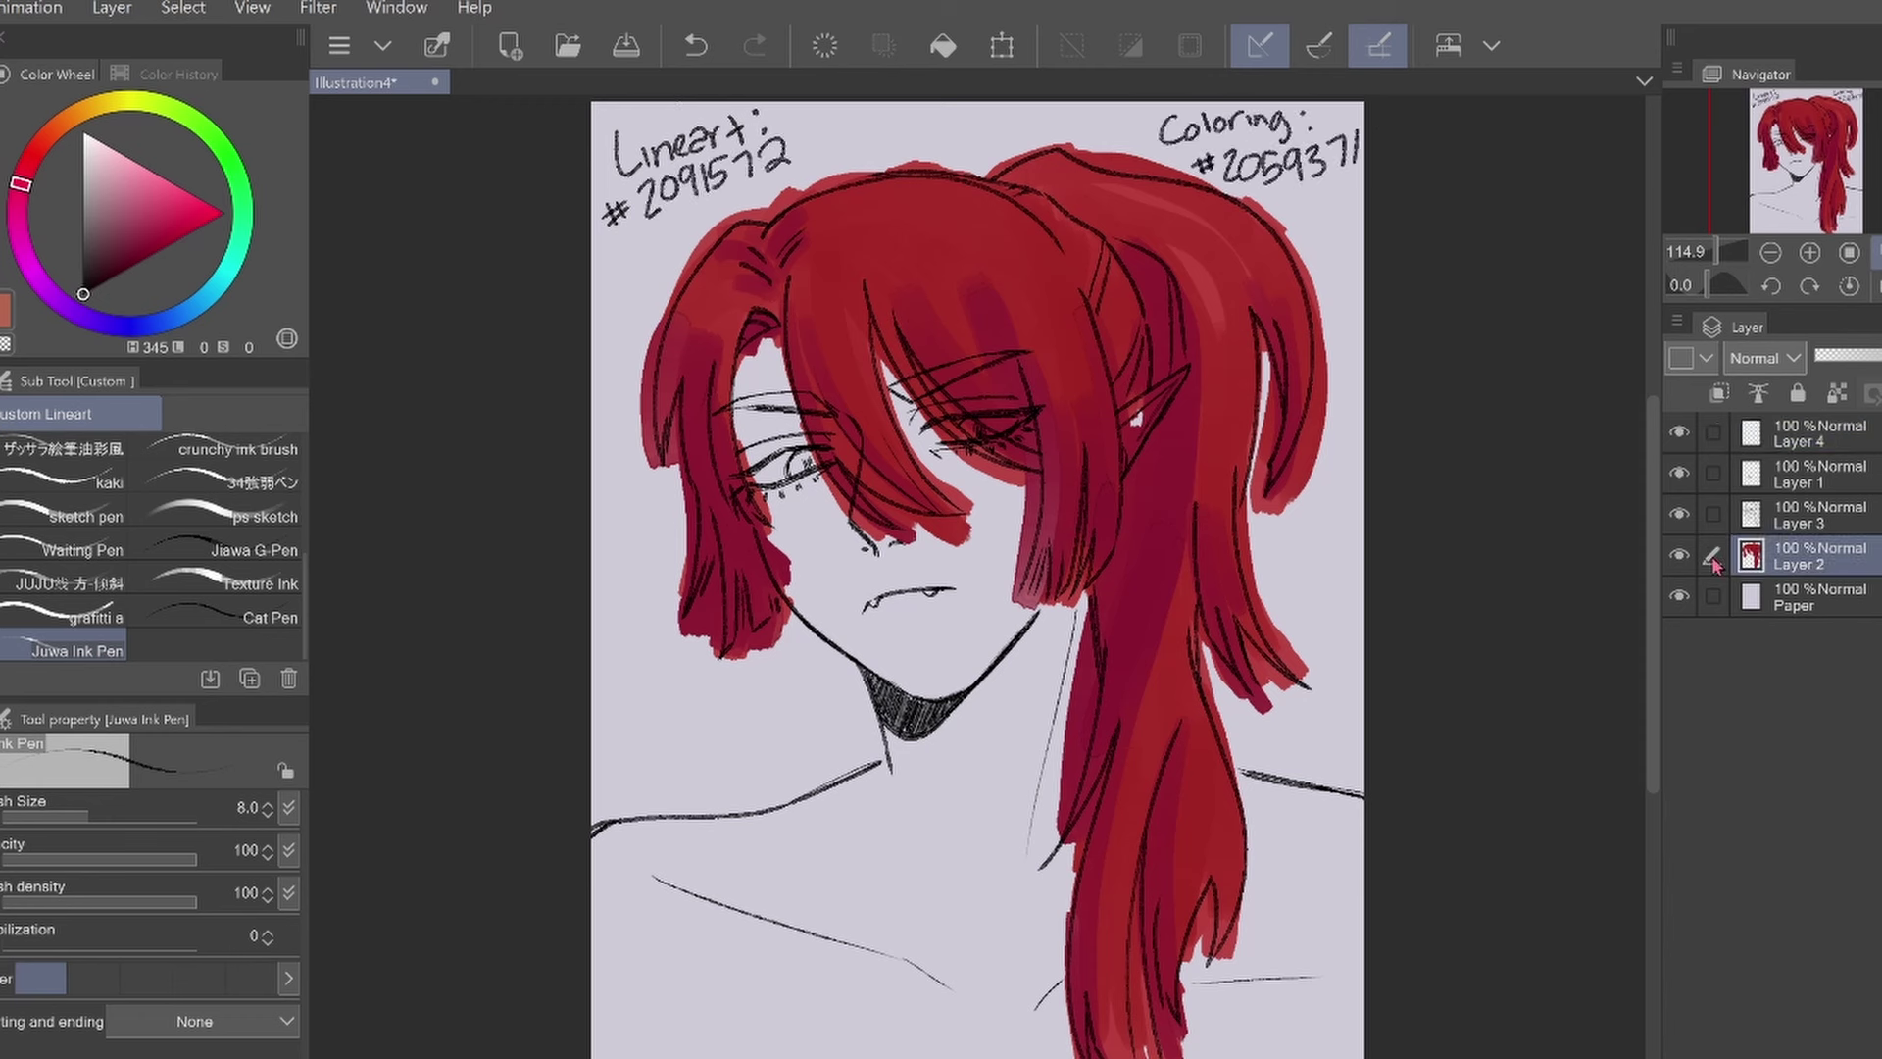
pyautogui.press('b')
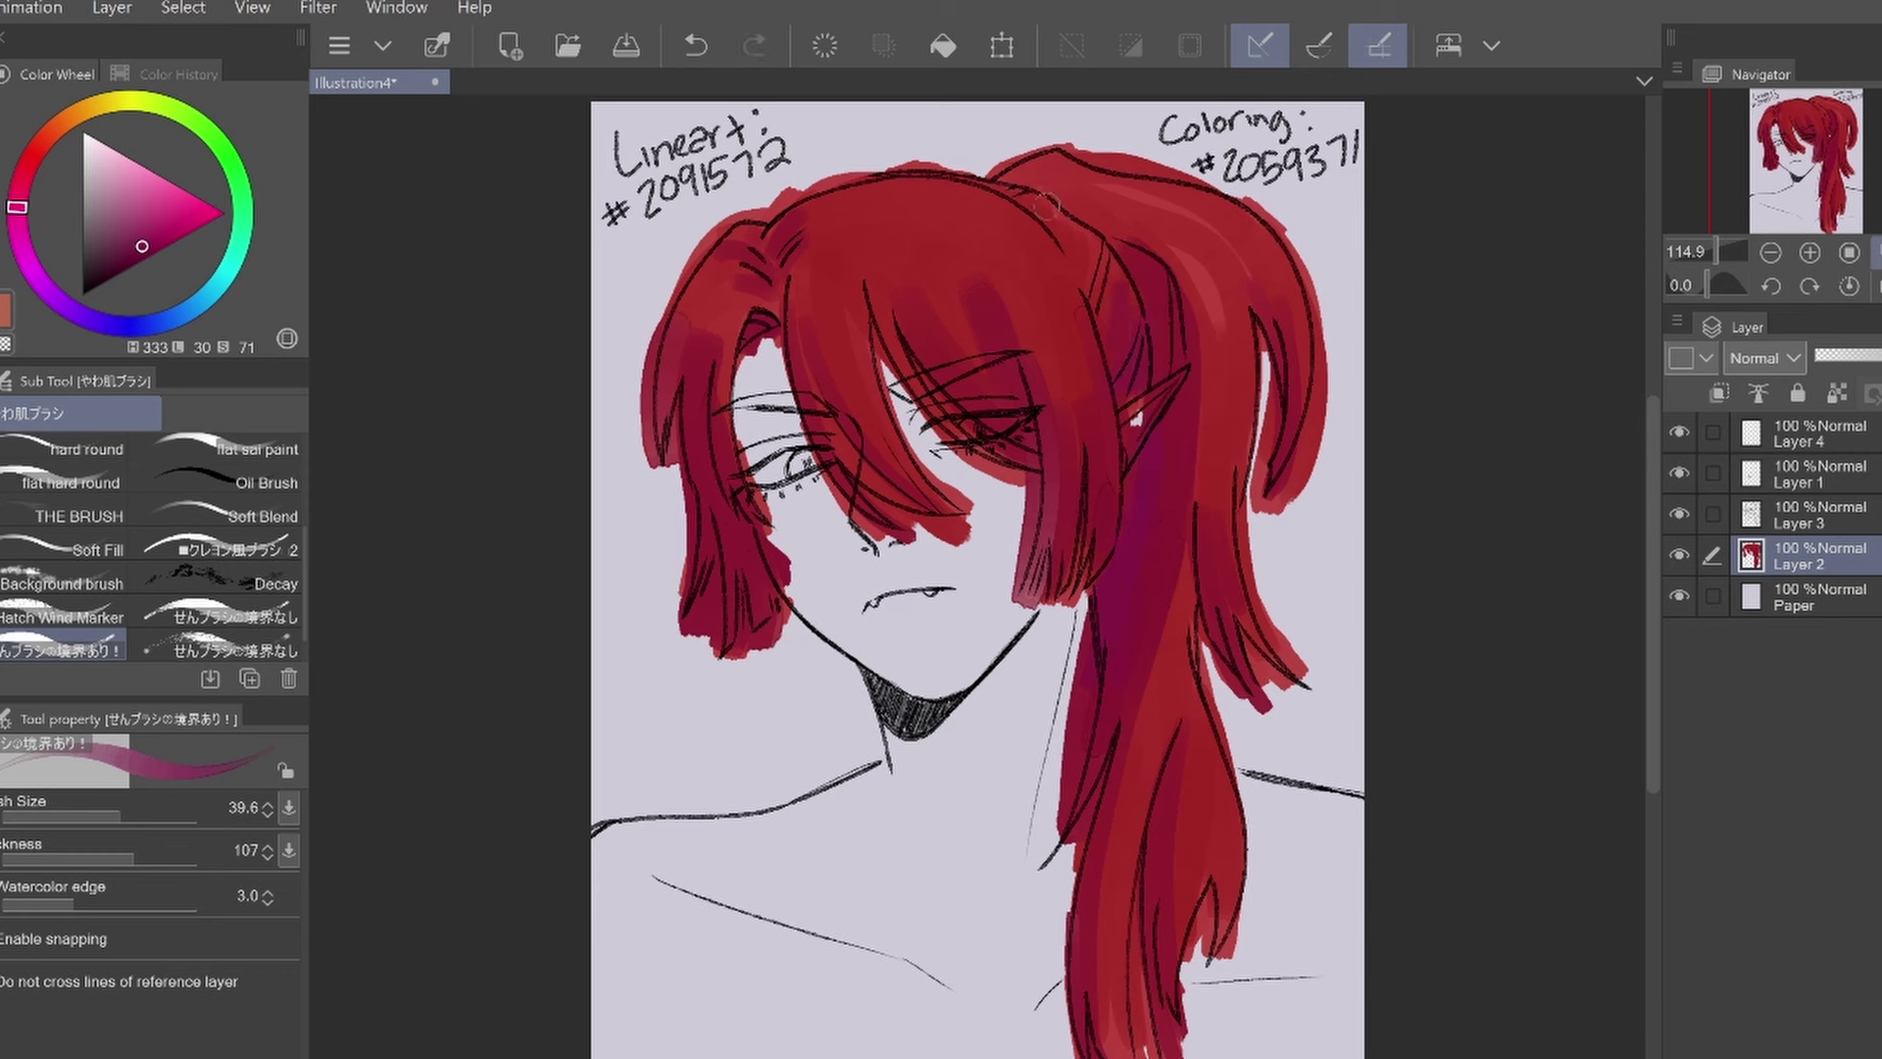
pyautogui.moveTo(686, 257); pyautogui.dragTo(651, 461)
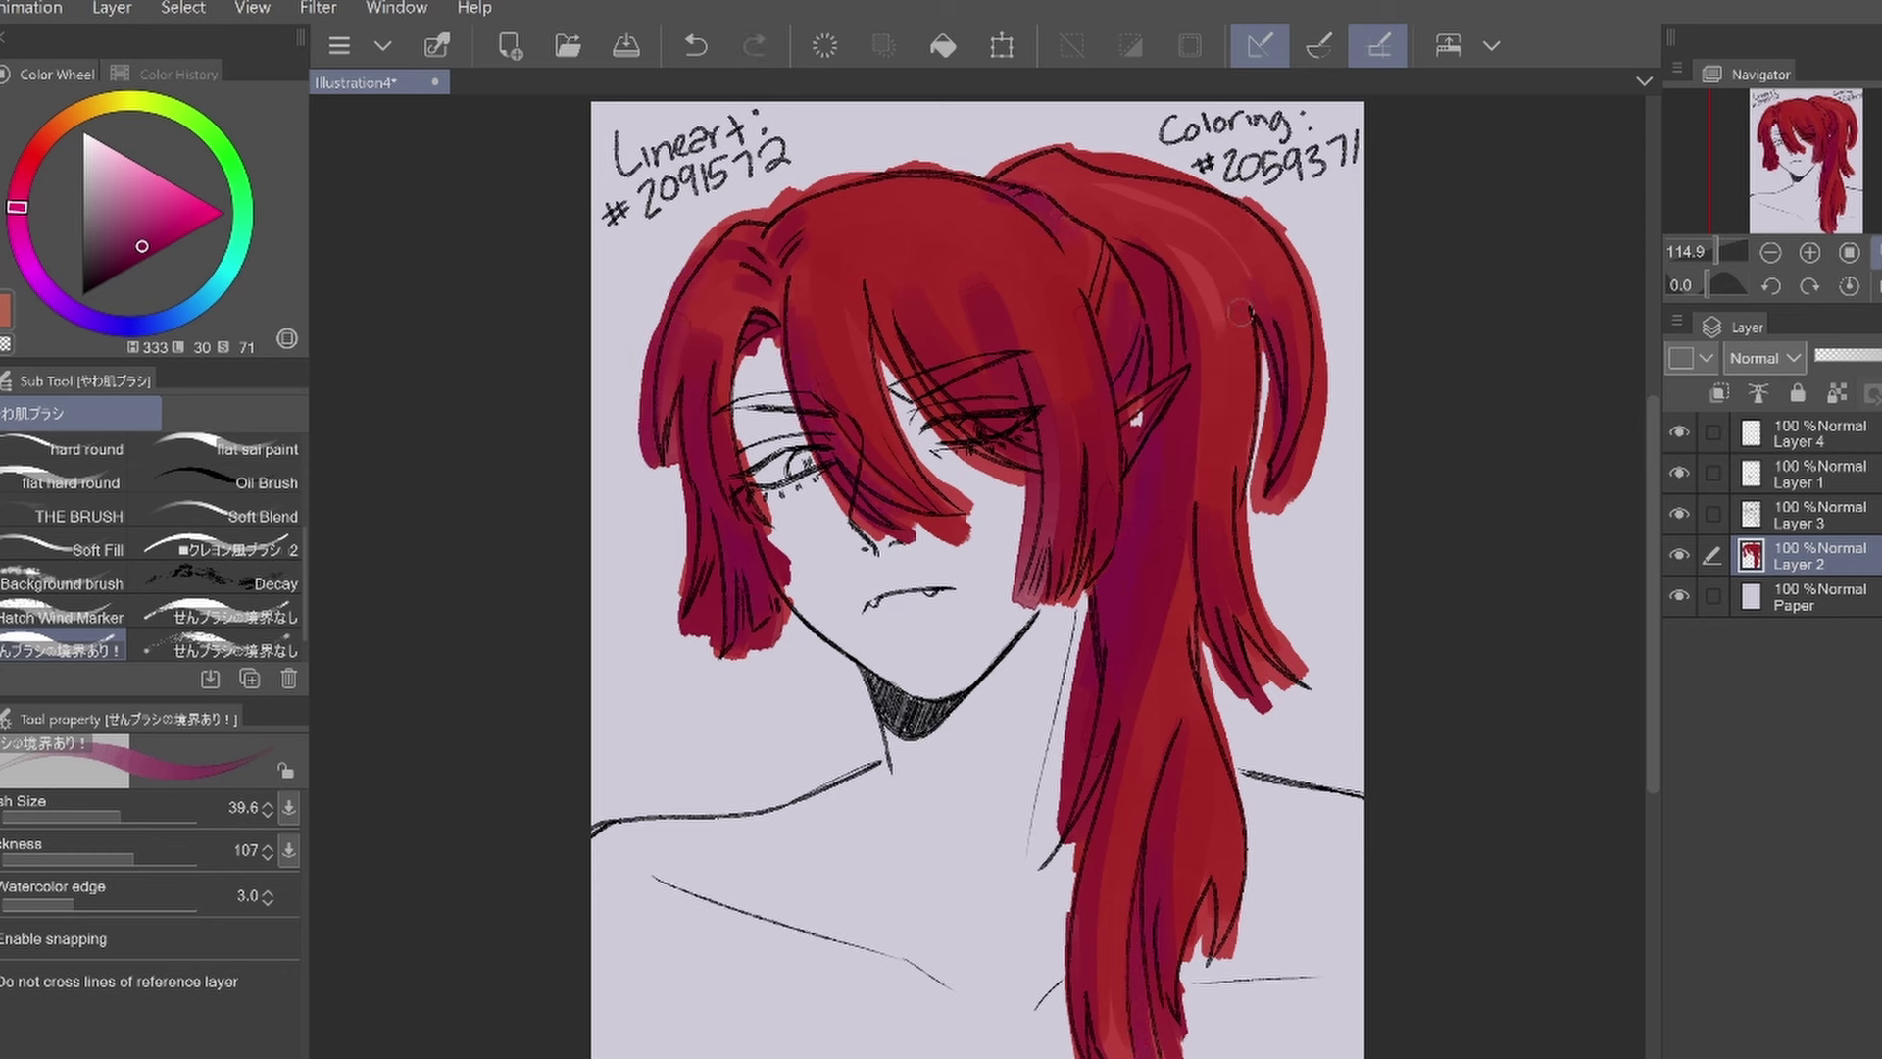
pyautogui.click(754, 45)
# Sample reds from the hair and paint broad lighter strokes over the ponytail, enlarging the brush to 93.5
pyautogui.keyDown('alt'); pyautogui.click(978, 323); pyautogui.keyUp('alt')
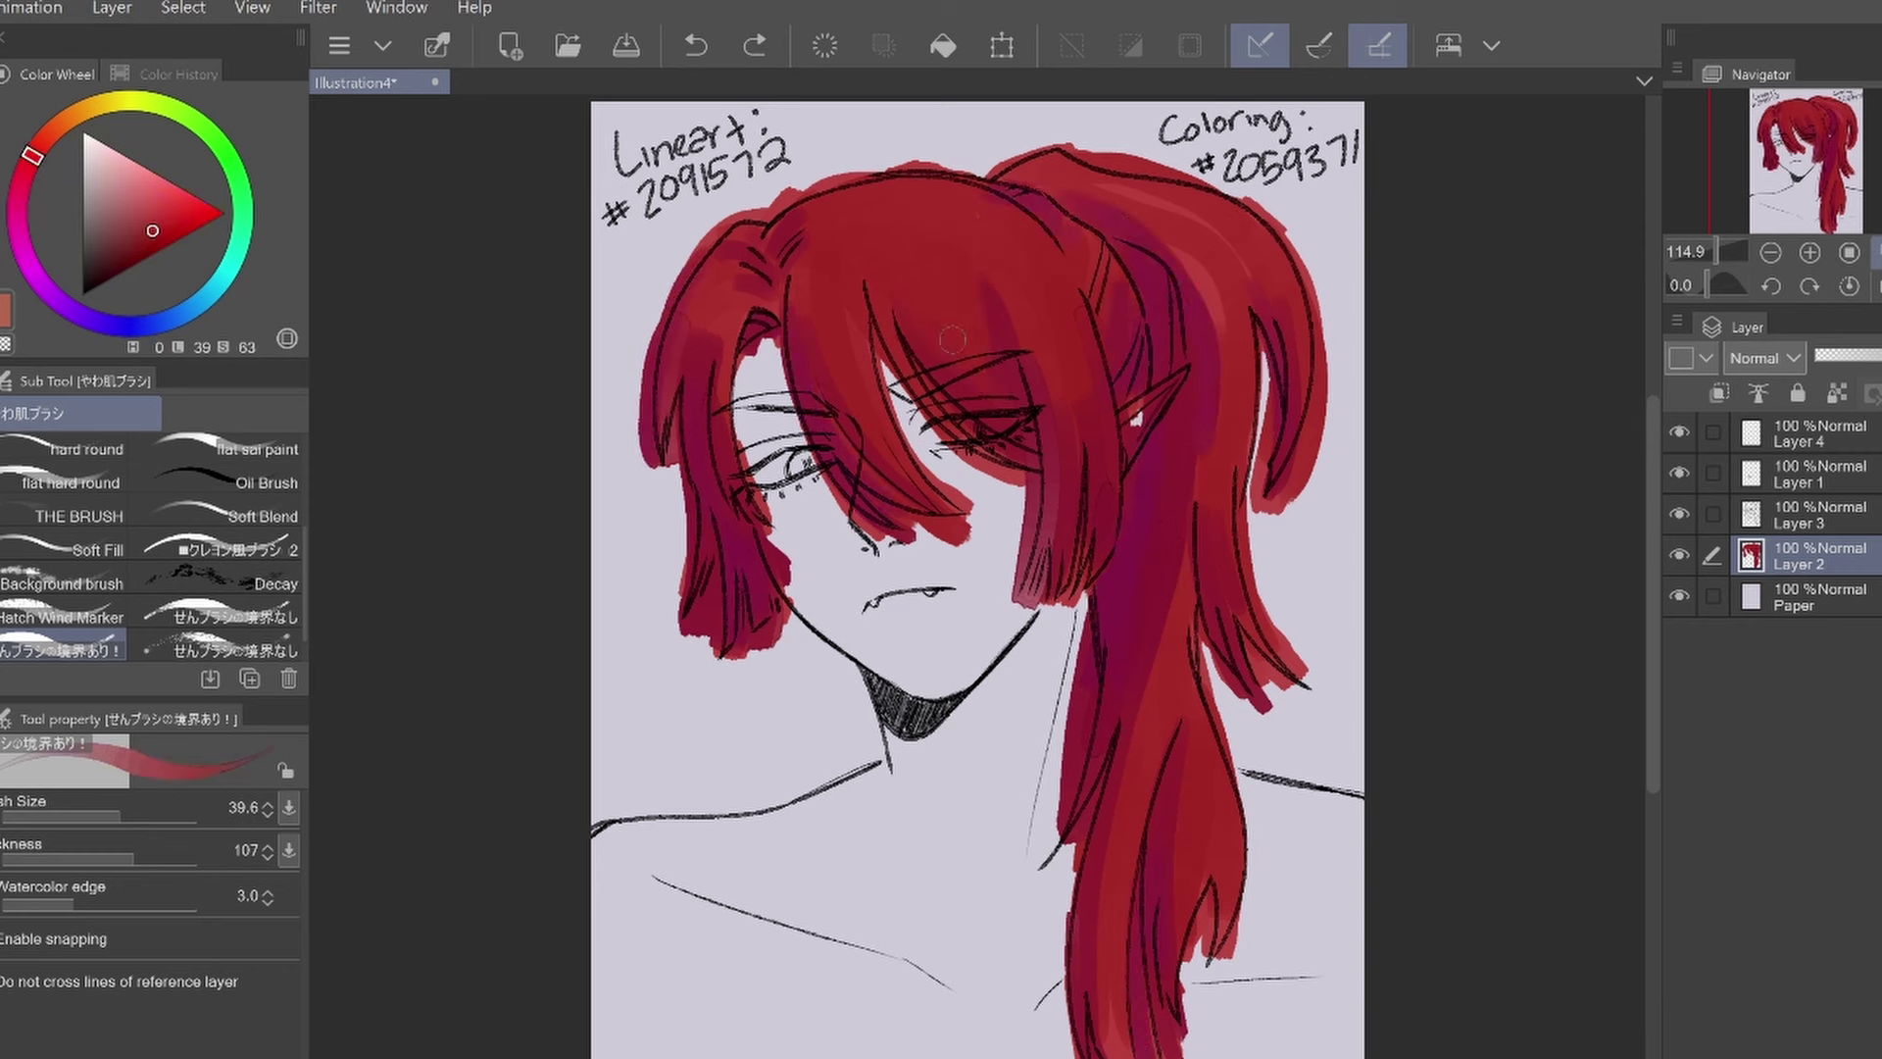
pyautogui.keyDown('alt'); pyautogui.click(1191, 272); pyautogui.keyUp('alt')
pyautogui.moveTo(1191, 273)
pyautogui.mouseDown()
pyautogui.moveTo(1244, 272)
pyautogui.moveTo(1166, 392)
pyautogui.mouseUp()
pyautogui.moveTo(1313, 250); pyautogui.dragTo(1318, 368)
pyautogui.keyDown('alt'); pyautogui.click(1094, 412); pyautogui.keyUp('alt')
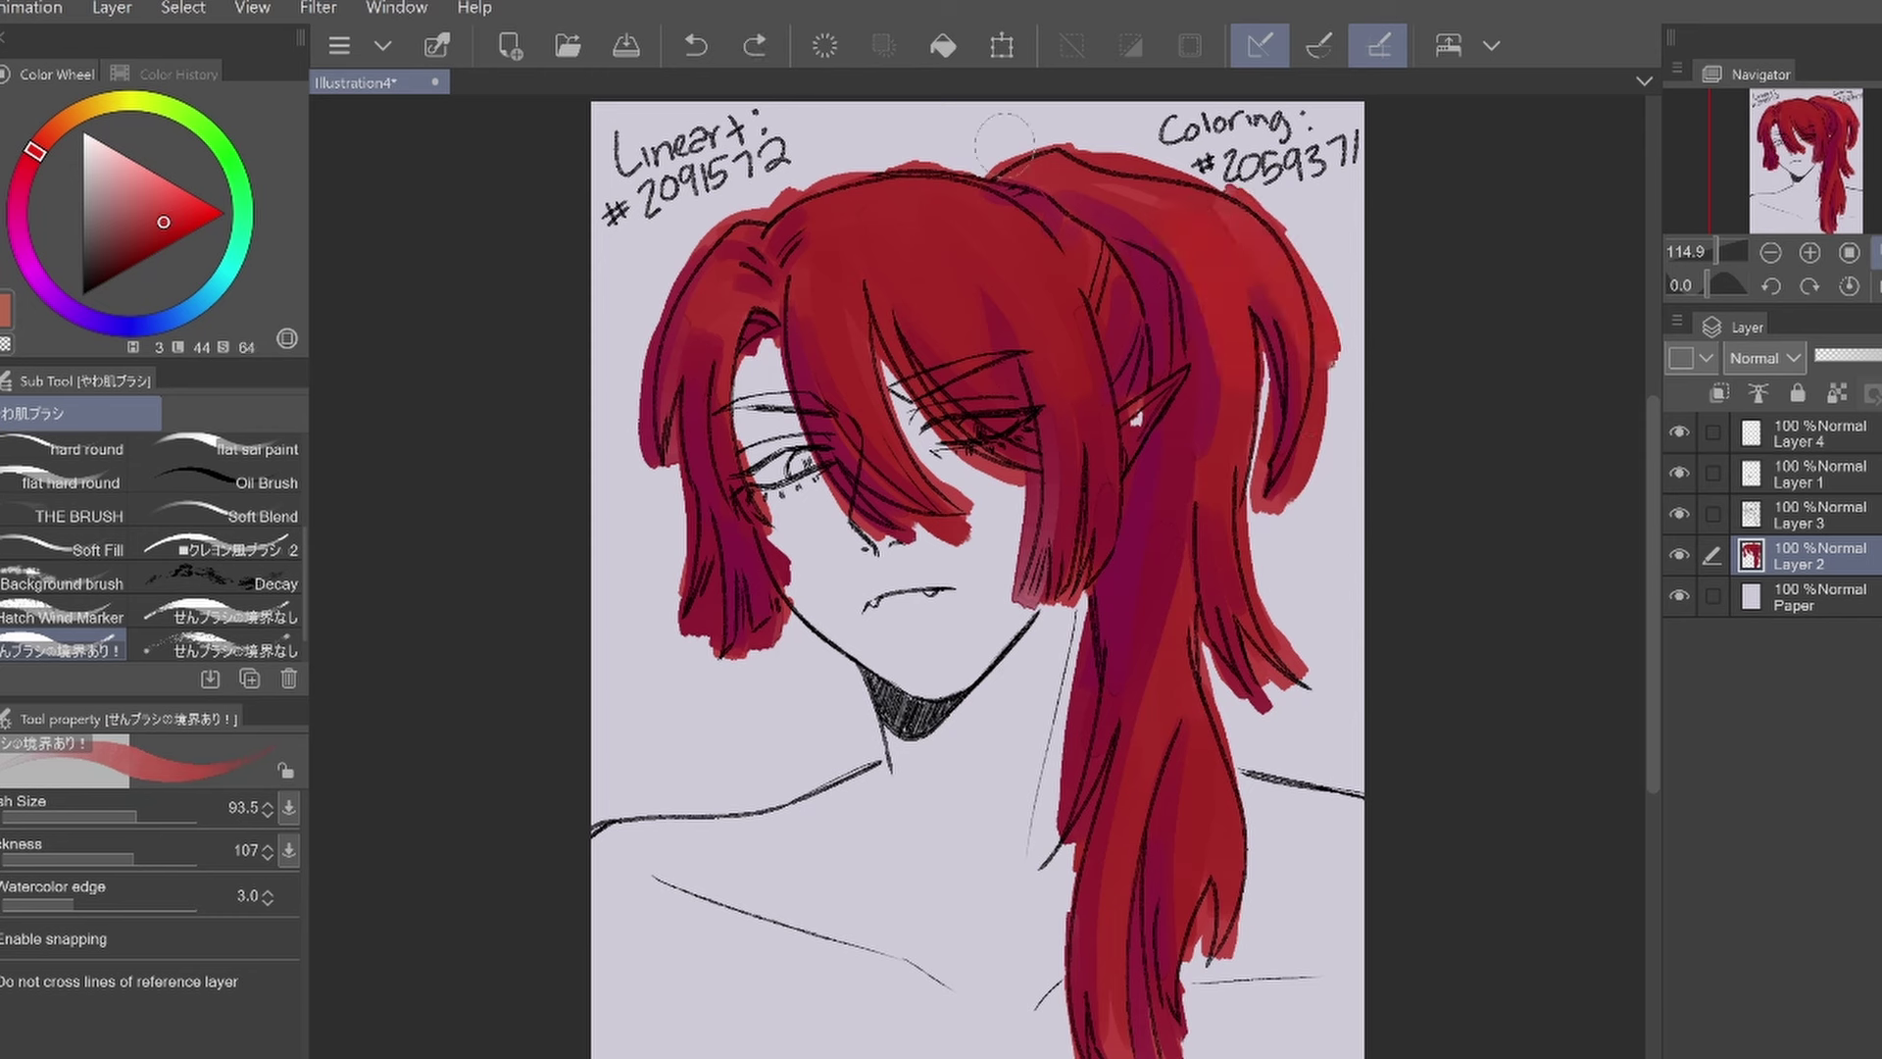
pyautogui.moveTo(1240, 941); pyautogui.dragTo(1206, 696)
pyautogui.moveTo(1264, 578); pyautogui.dragTo(1304, 706)
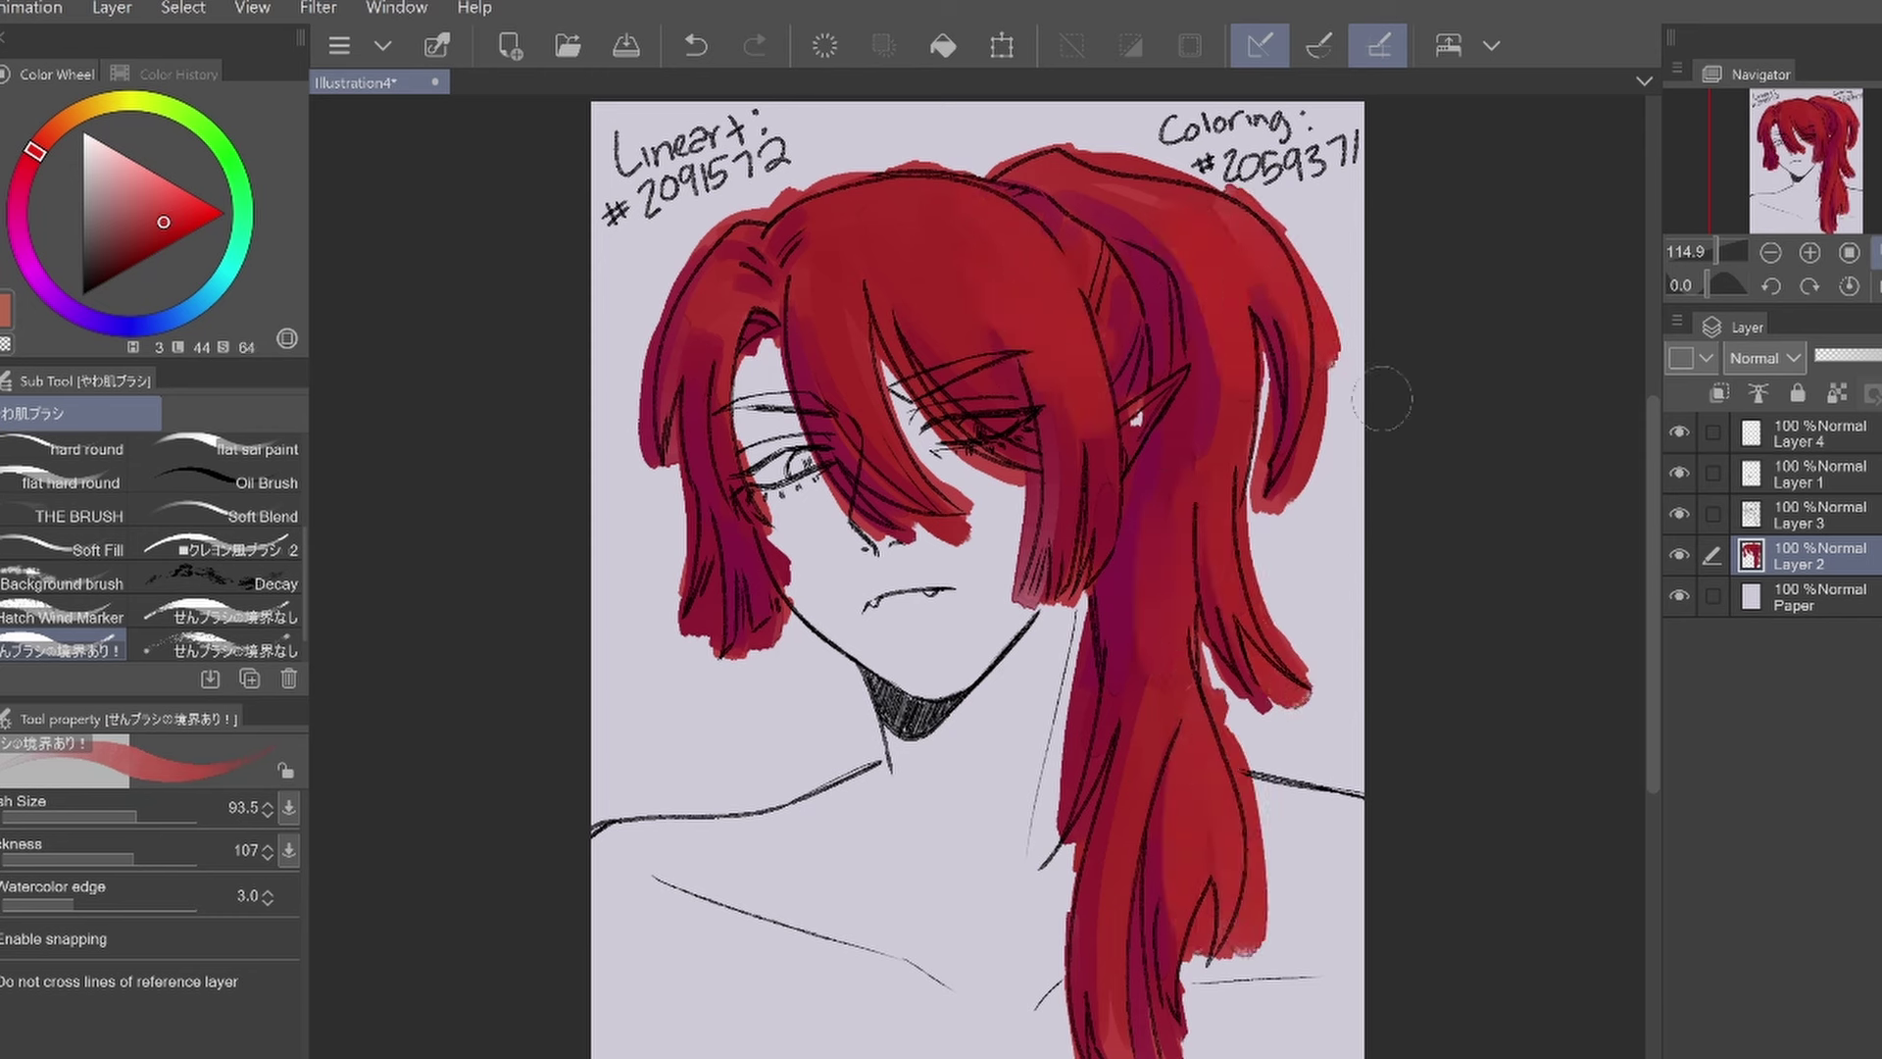
# Reduce the brush size to 44.4 and blend brighter red strokes into the side lock, the ponytail and the hair near the ear
pyautogui.moveTo(745, 288); pyautogui.dragTo(725, 549)
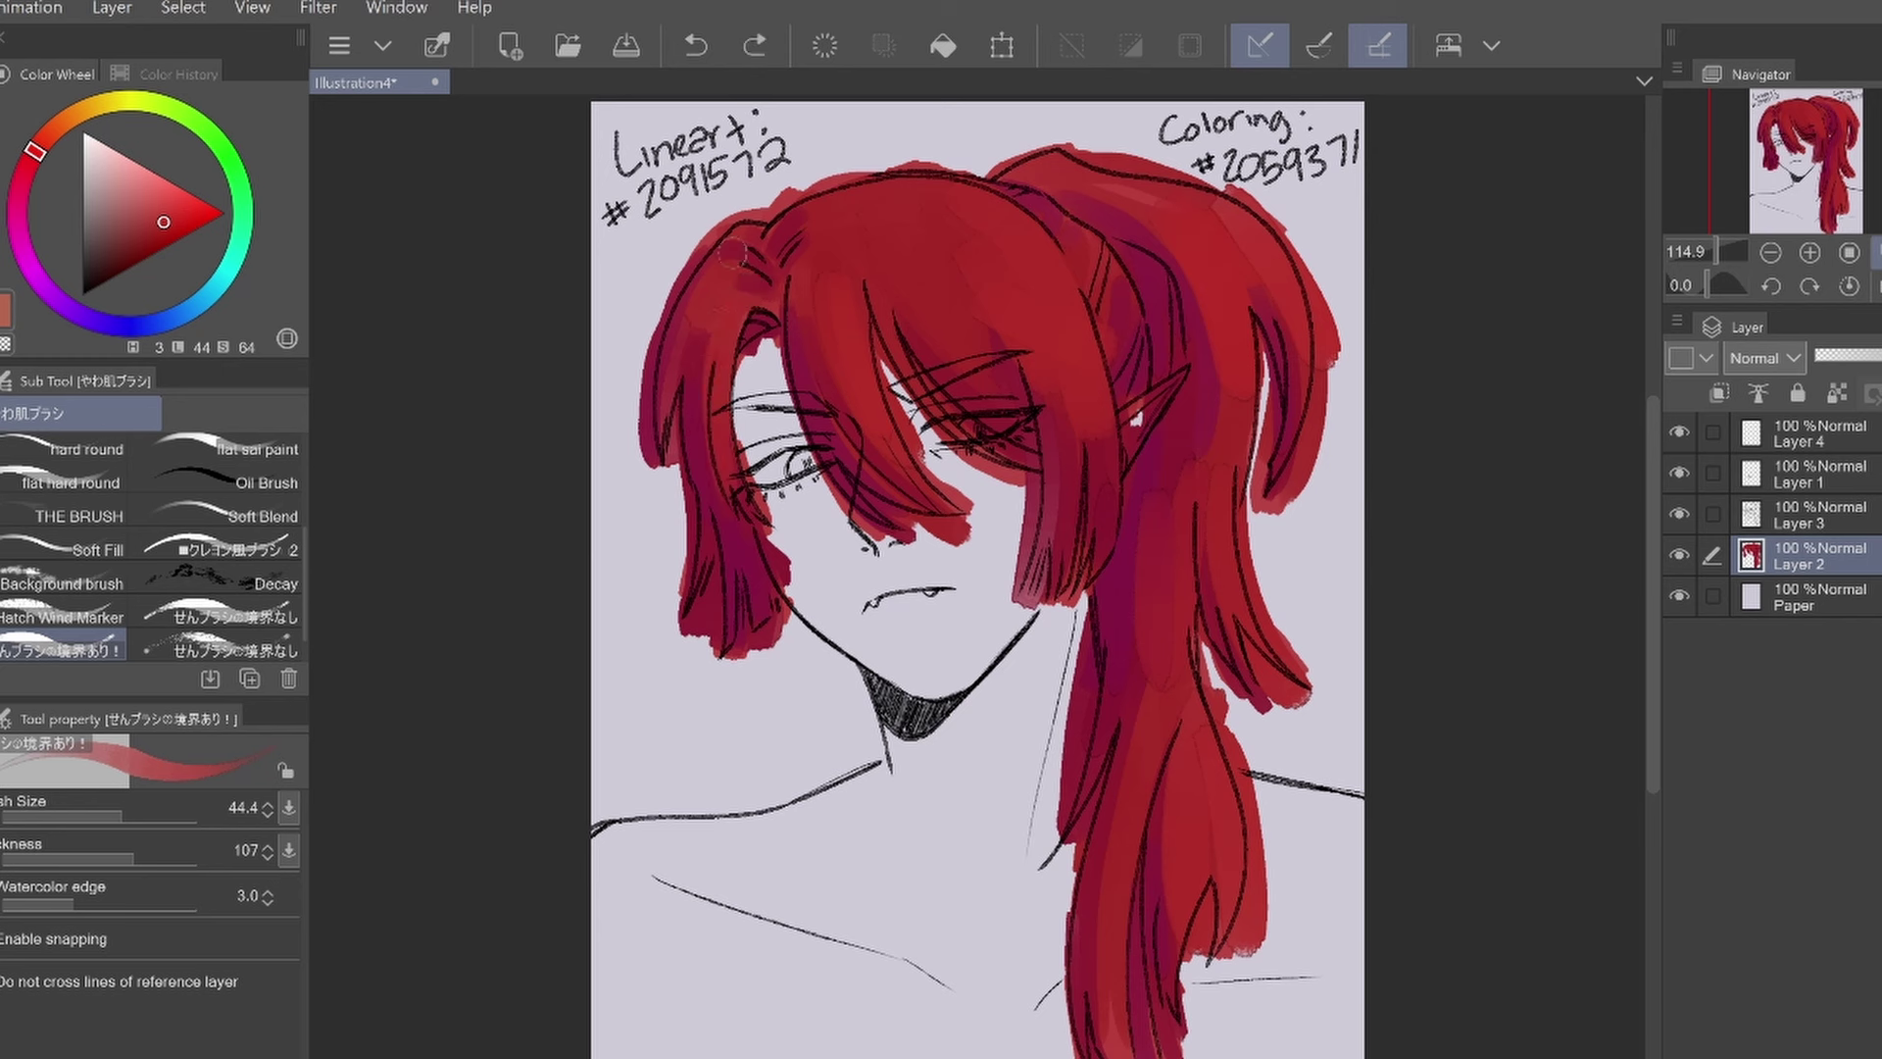
pyautogui.moveTo(686, 304); pyautogui.dragTo(690, 426)
pyautogui.moveTo(1214, 349); pyautogui.dragTo(1220, 505)
pyautogui.moveTo(1135, 407); pyautogui.dragTo(1117, 283)
pyautogui.moveTo(1108, 217); pyautogui.dragTo(1097, 198)
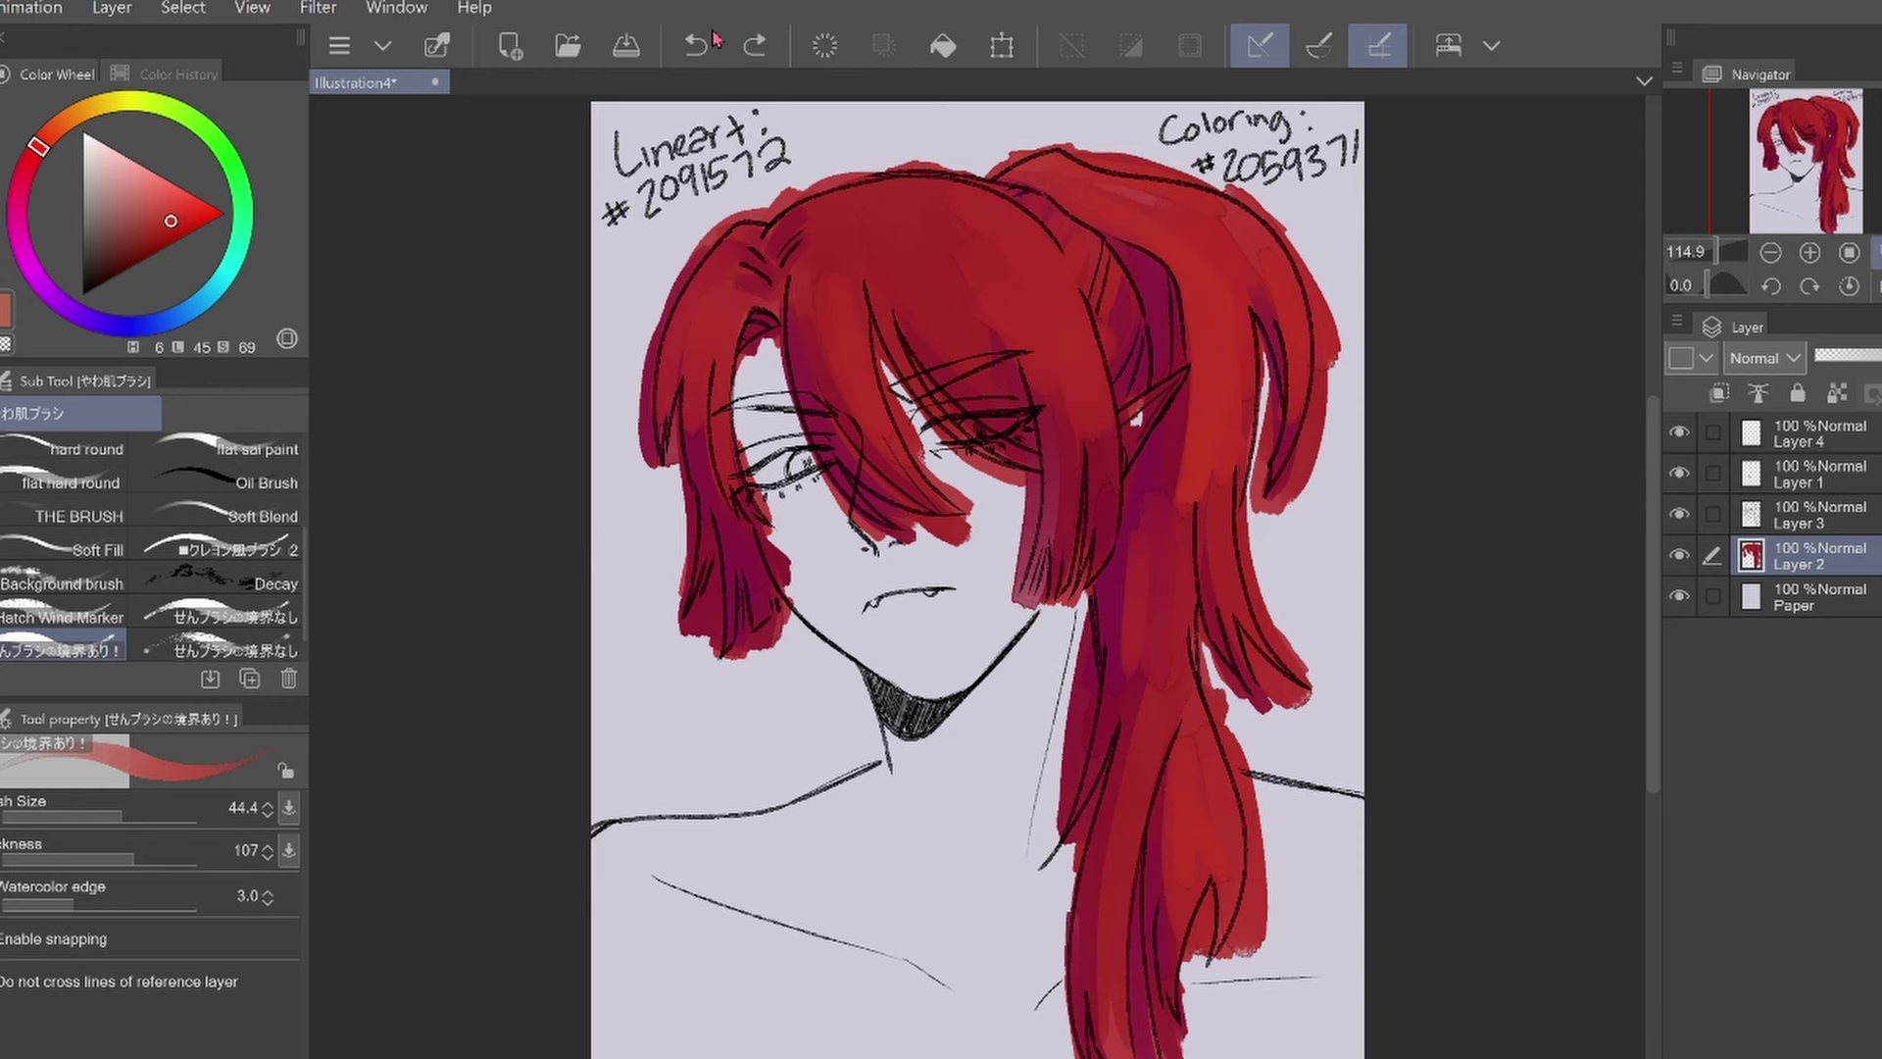
# Sample a hair red and handwrite "idk what im doing" beside the neck with brush size 12.3
pyautogui.keyDown('alt'); pyautogui.click(823, 255); pyautogui.keyUp('alt')
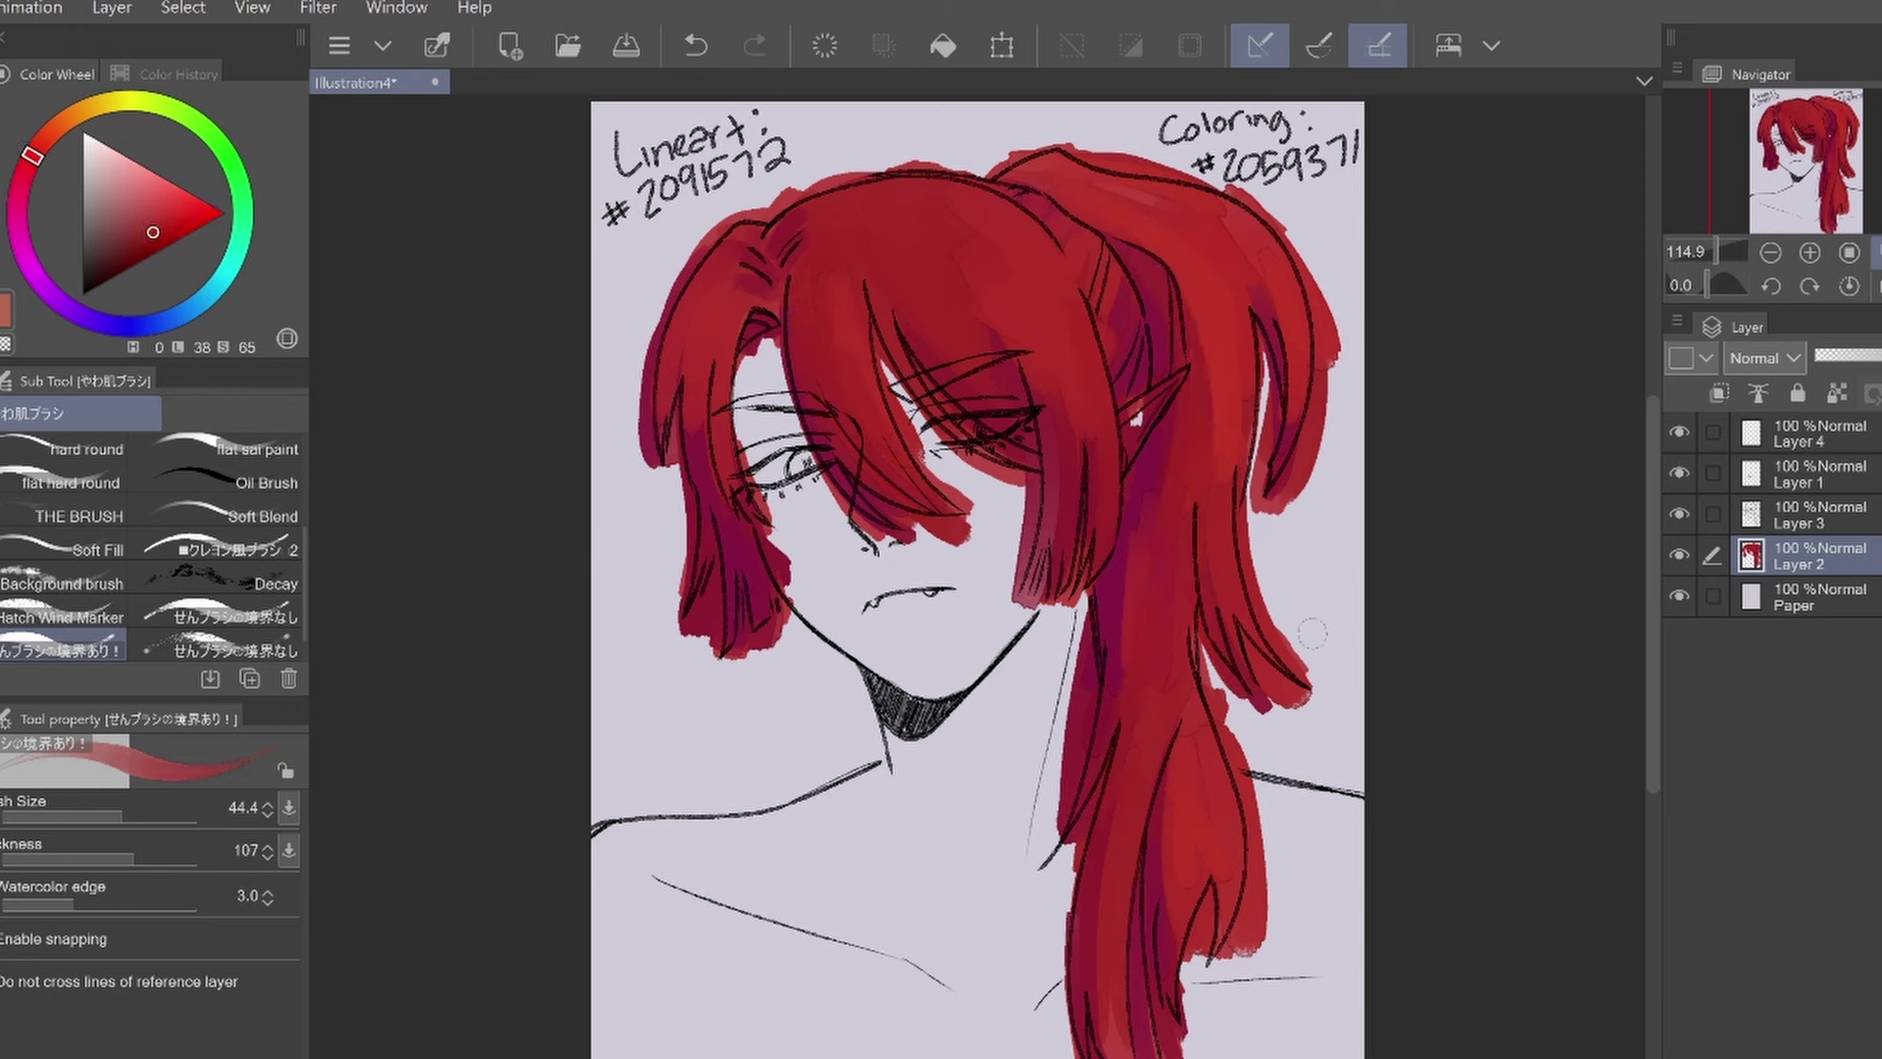
pyautogui.click(99, 812)
pyautogui.moveTo(632, 730); pyautogui.dragTo(848, 691)
pyautogui.moveTo(621, 784); pyautogui.dragTo(824, 755)
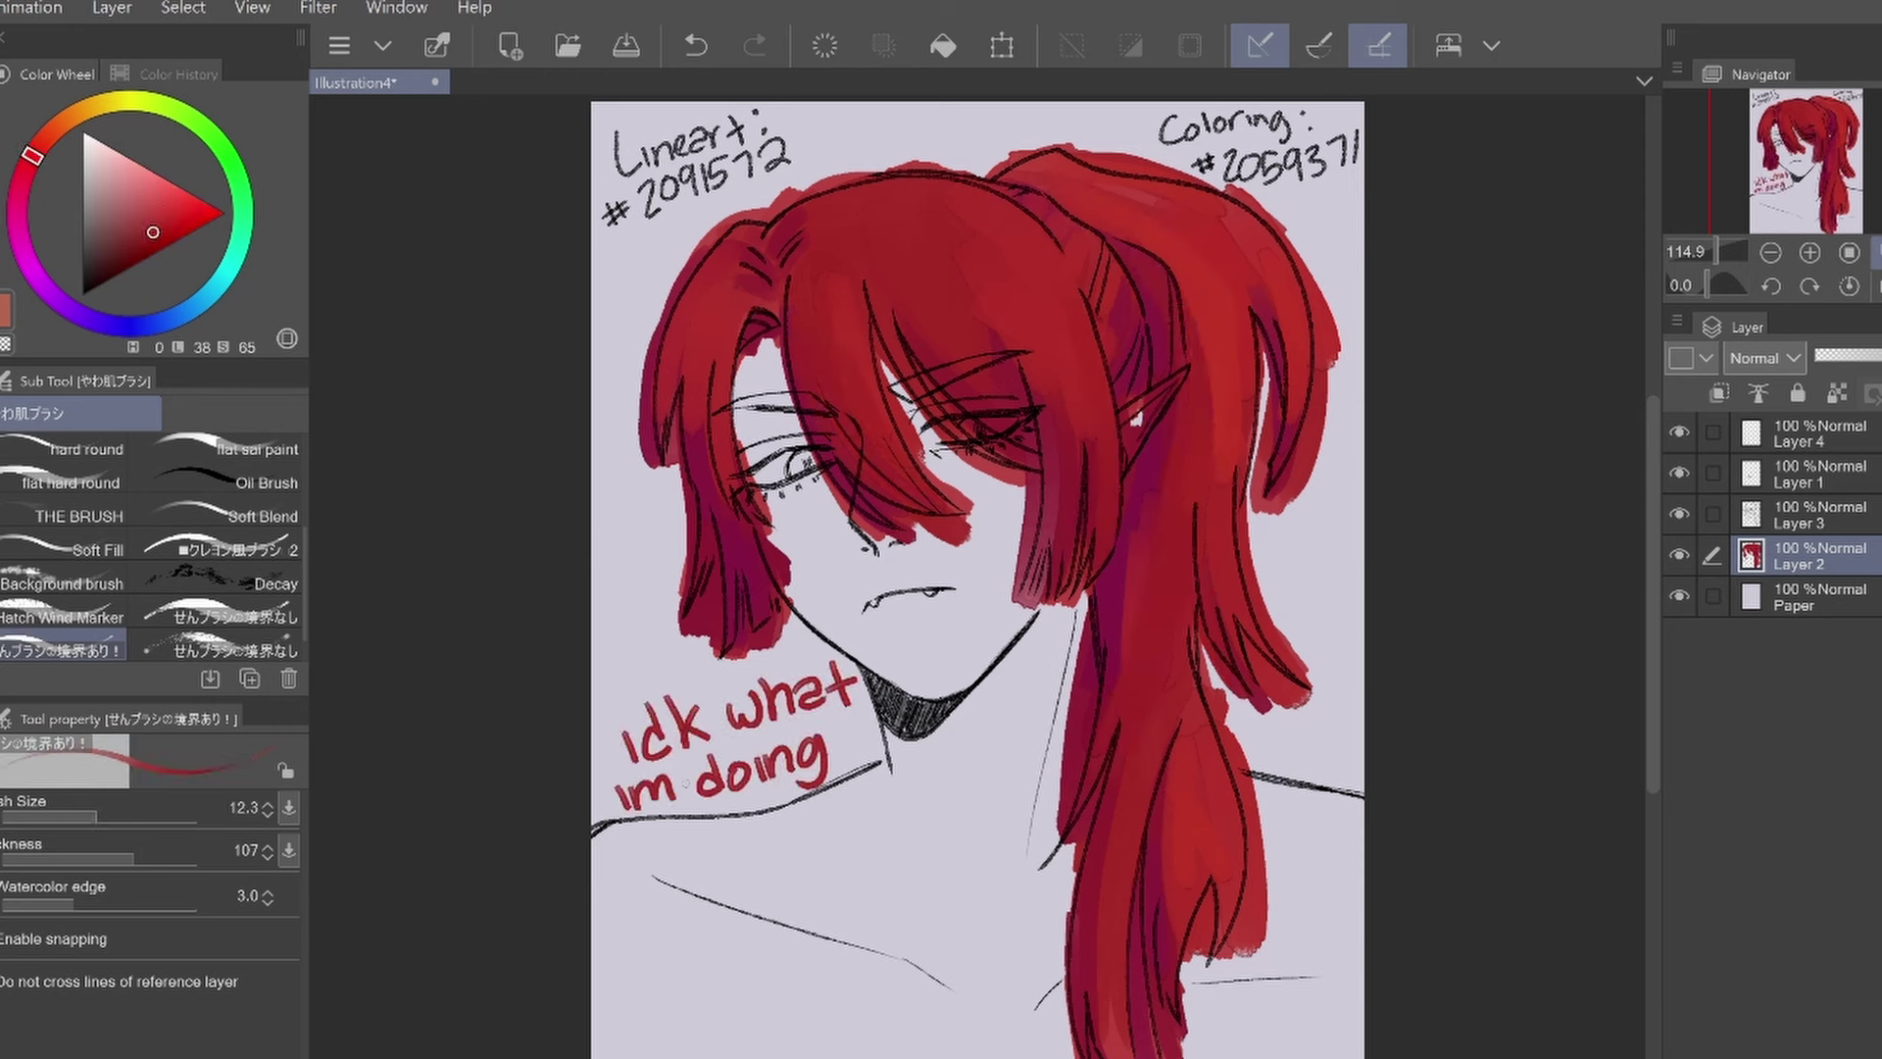
# Lasso the paint spilling outside the lineart at the tips of the side lock beside the cheek and delete it
pyautogui.press('m')
pyautogui.hotkey('ctrl', 'd')
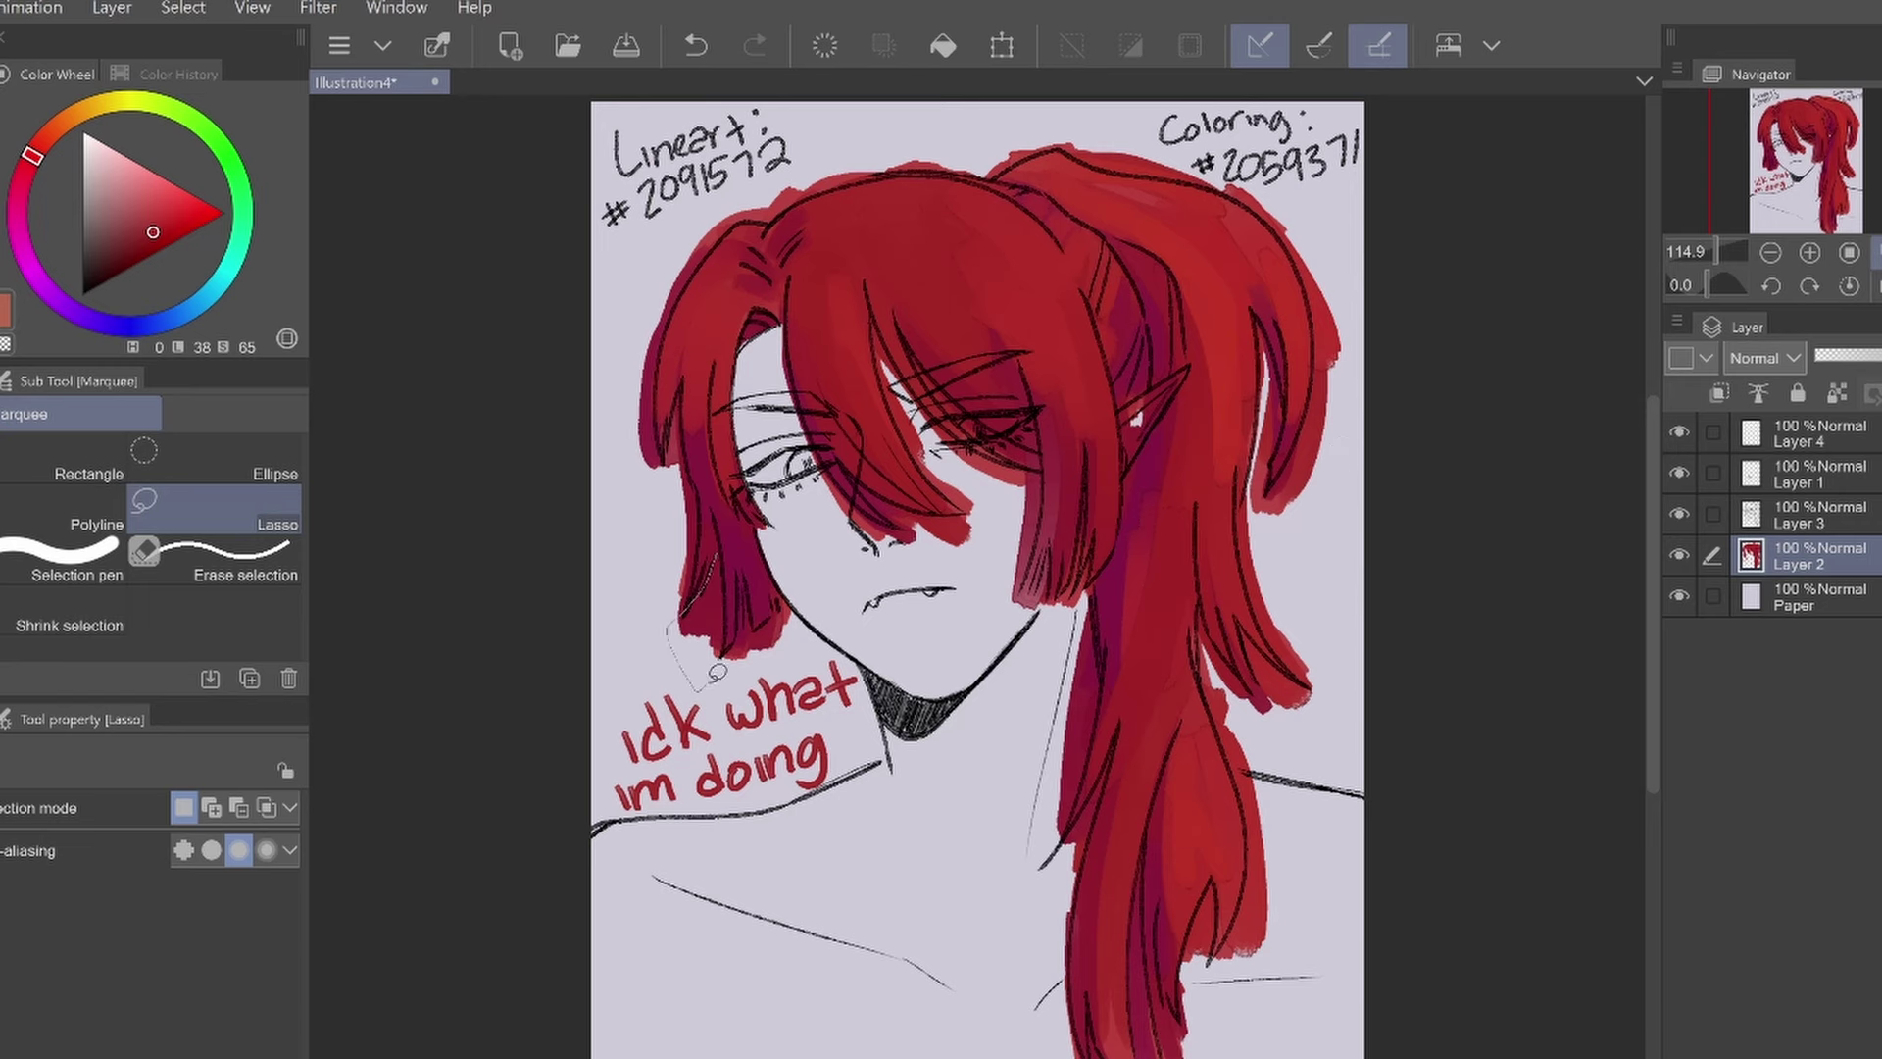
pyautogui.moveTo(725, 652); pyautogui.dragTo(728, 637)
pyautogui.press('Delete')
pyautogui.hotkey('ctrl', 'd')
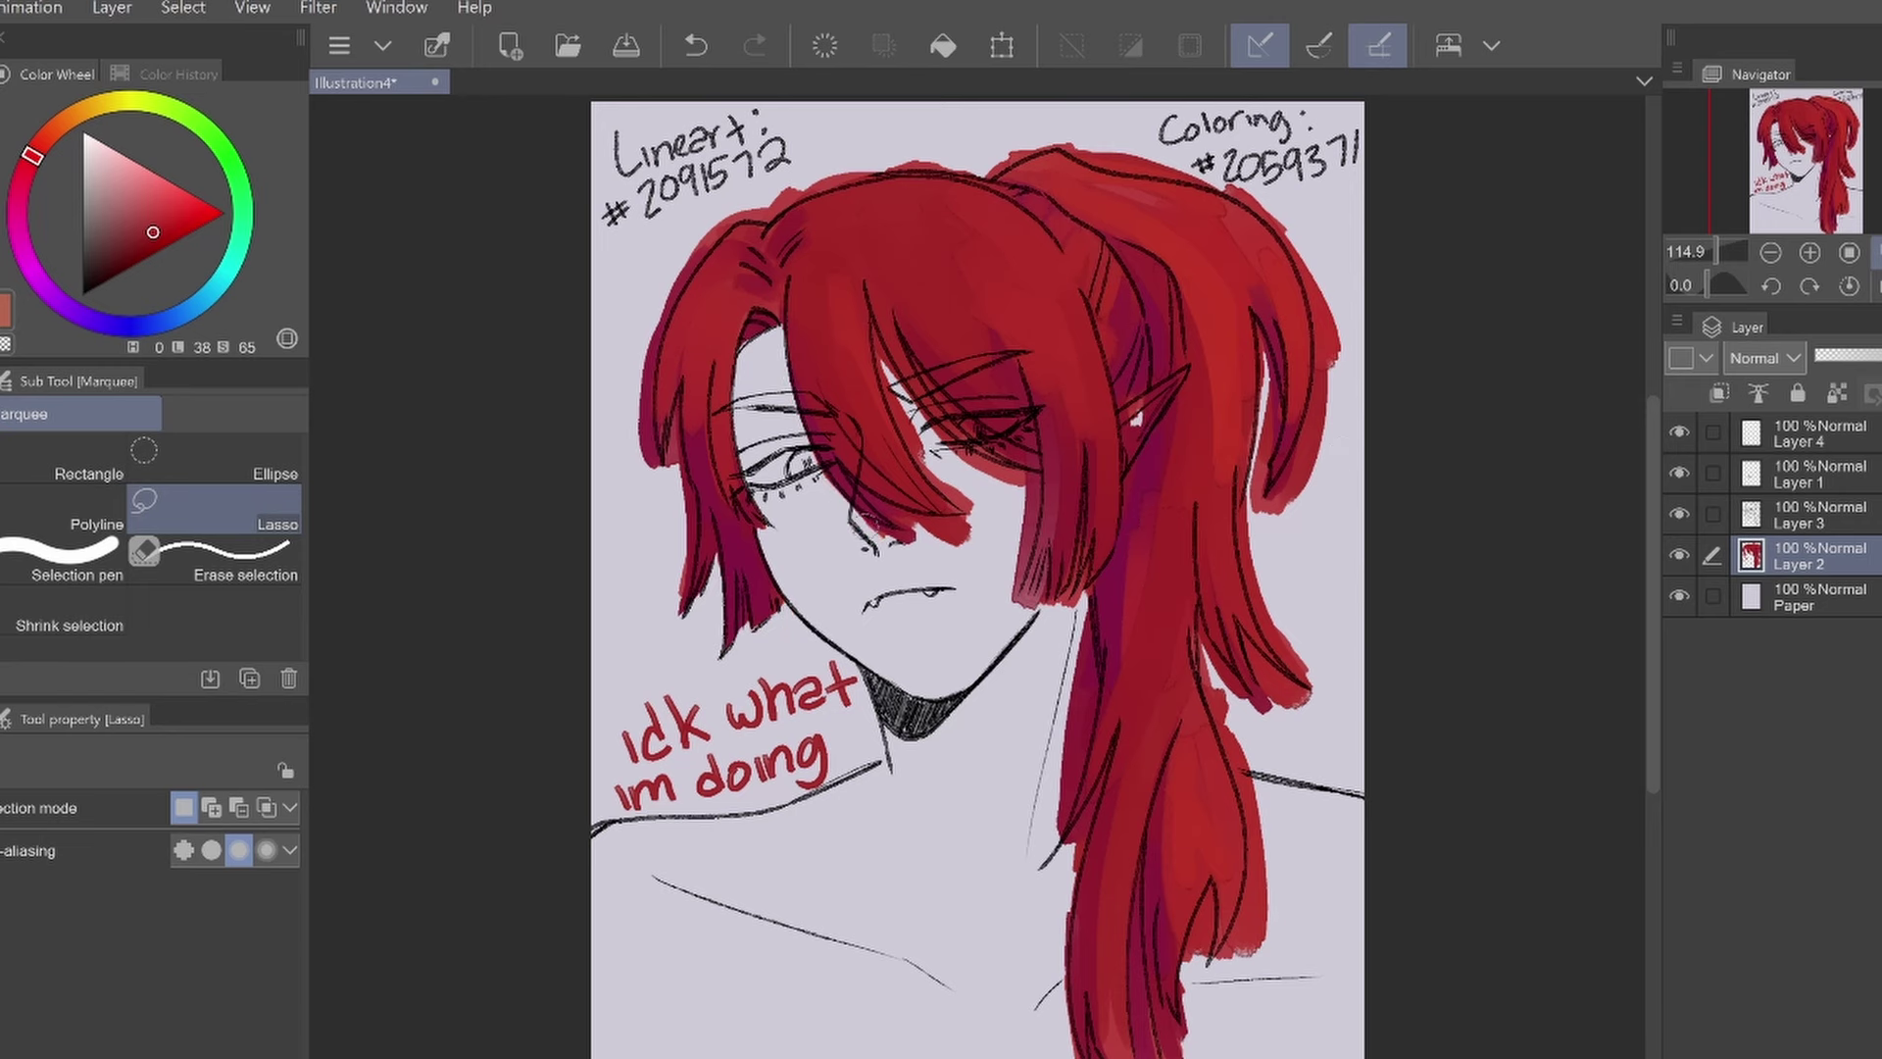
# Erase the red overflow around the bangs, half-hidden eye, pointed ear and side lock using the 6pencil-soft brush at size 15 with transparent colour
pyautogui.hotkey('ctrl', 'z')
pyautogui.hotkey('ctrl', 'z')
pyautogui.hotkey('ctrl', 'z')
pyautogui.press('p')
pyautogui.scroll(4, 950, 414)
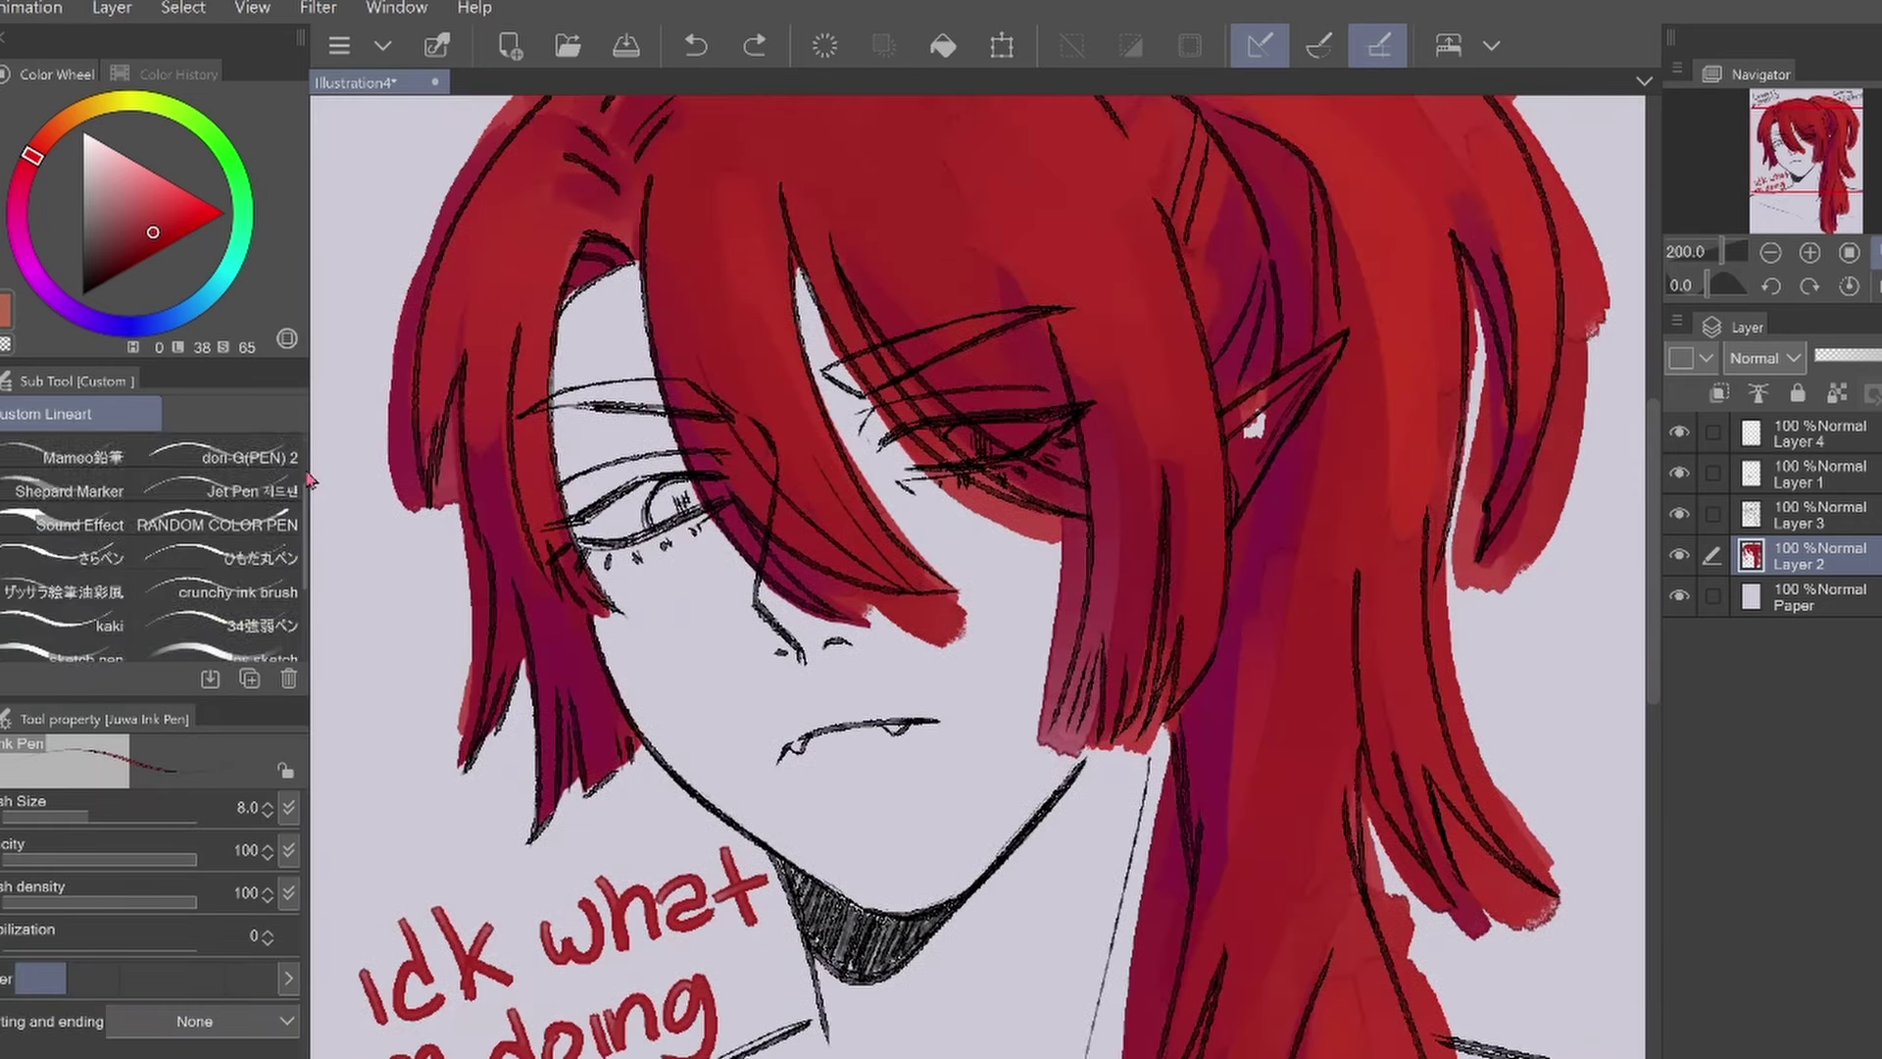
pyautogui.scroll(3, 294, 490)
pyautogui.click(225, 523)
pyautogui.hotkey('ctrl', 'y')
pyautogui.hotkey('ctrl', 'y')
pyautogui.hotkey('ctrl', 'y')
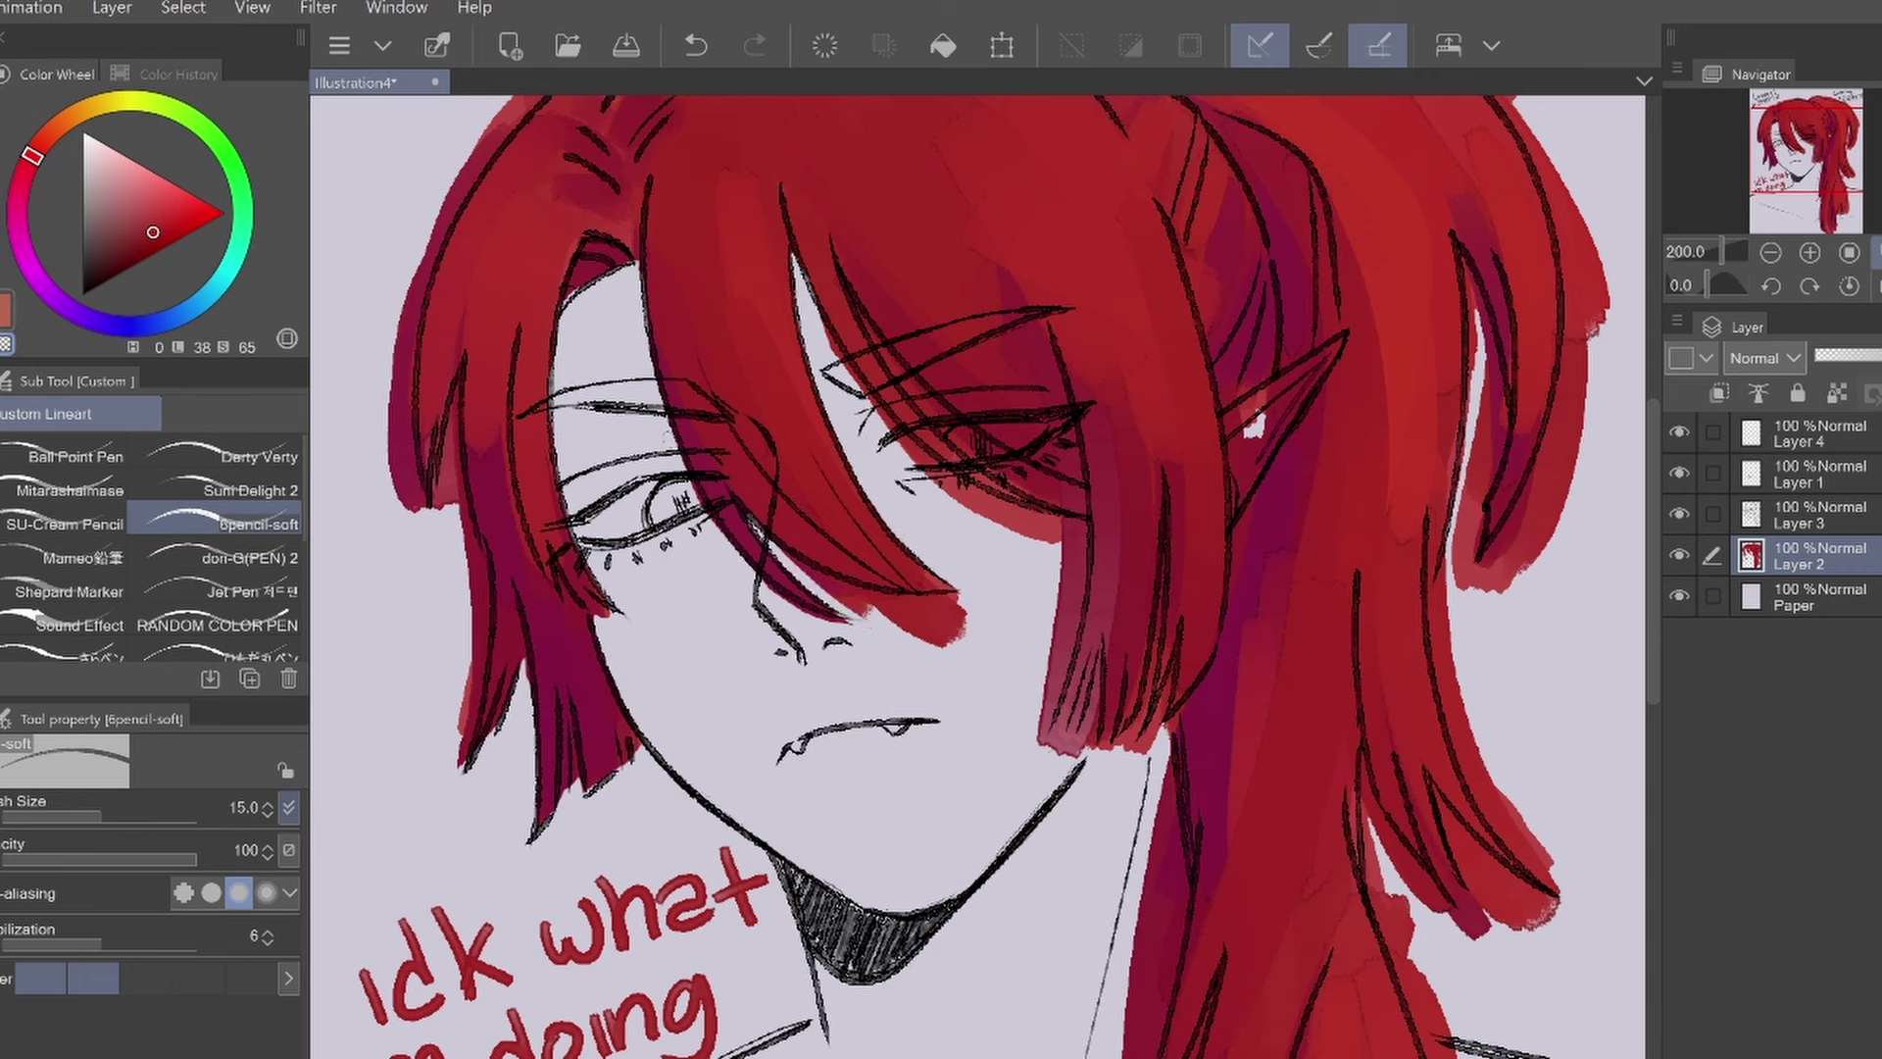
pyautogui.moveTo(814, 569); pyautogui.dragTo(992, 647)
pyautogui.moveTo(941, 468)
pyautogui.mouseDown()
pyautogui.moveTo(1068, 539)
pyautogui.moveTo(1048, 745)
pyautogui.moveTo(1161, 529)
pyautogui.mouseUp()
pyautogui.moveTo(1171, 887); pyautogui.dragTo(1166, 686)
pyautogui.moveTo(852, 309)
pyautogui.mouseDown()
pyautogui.moveTo(916, 401)
pyautogui.moveTo(1088, 515)
pyautogui.mouseUp()
pyautogui.moveTo(1292, 403)
pyautogui.mouseDown()
pyautogui.moveTo(1333, 345)
pyautogui.moveTo(1236, 511)
pyautogui.mouseUp()
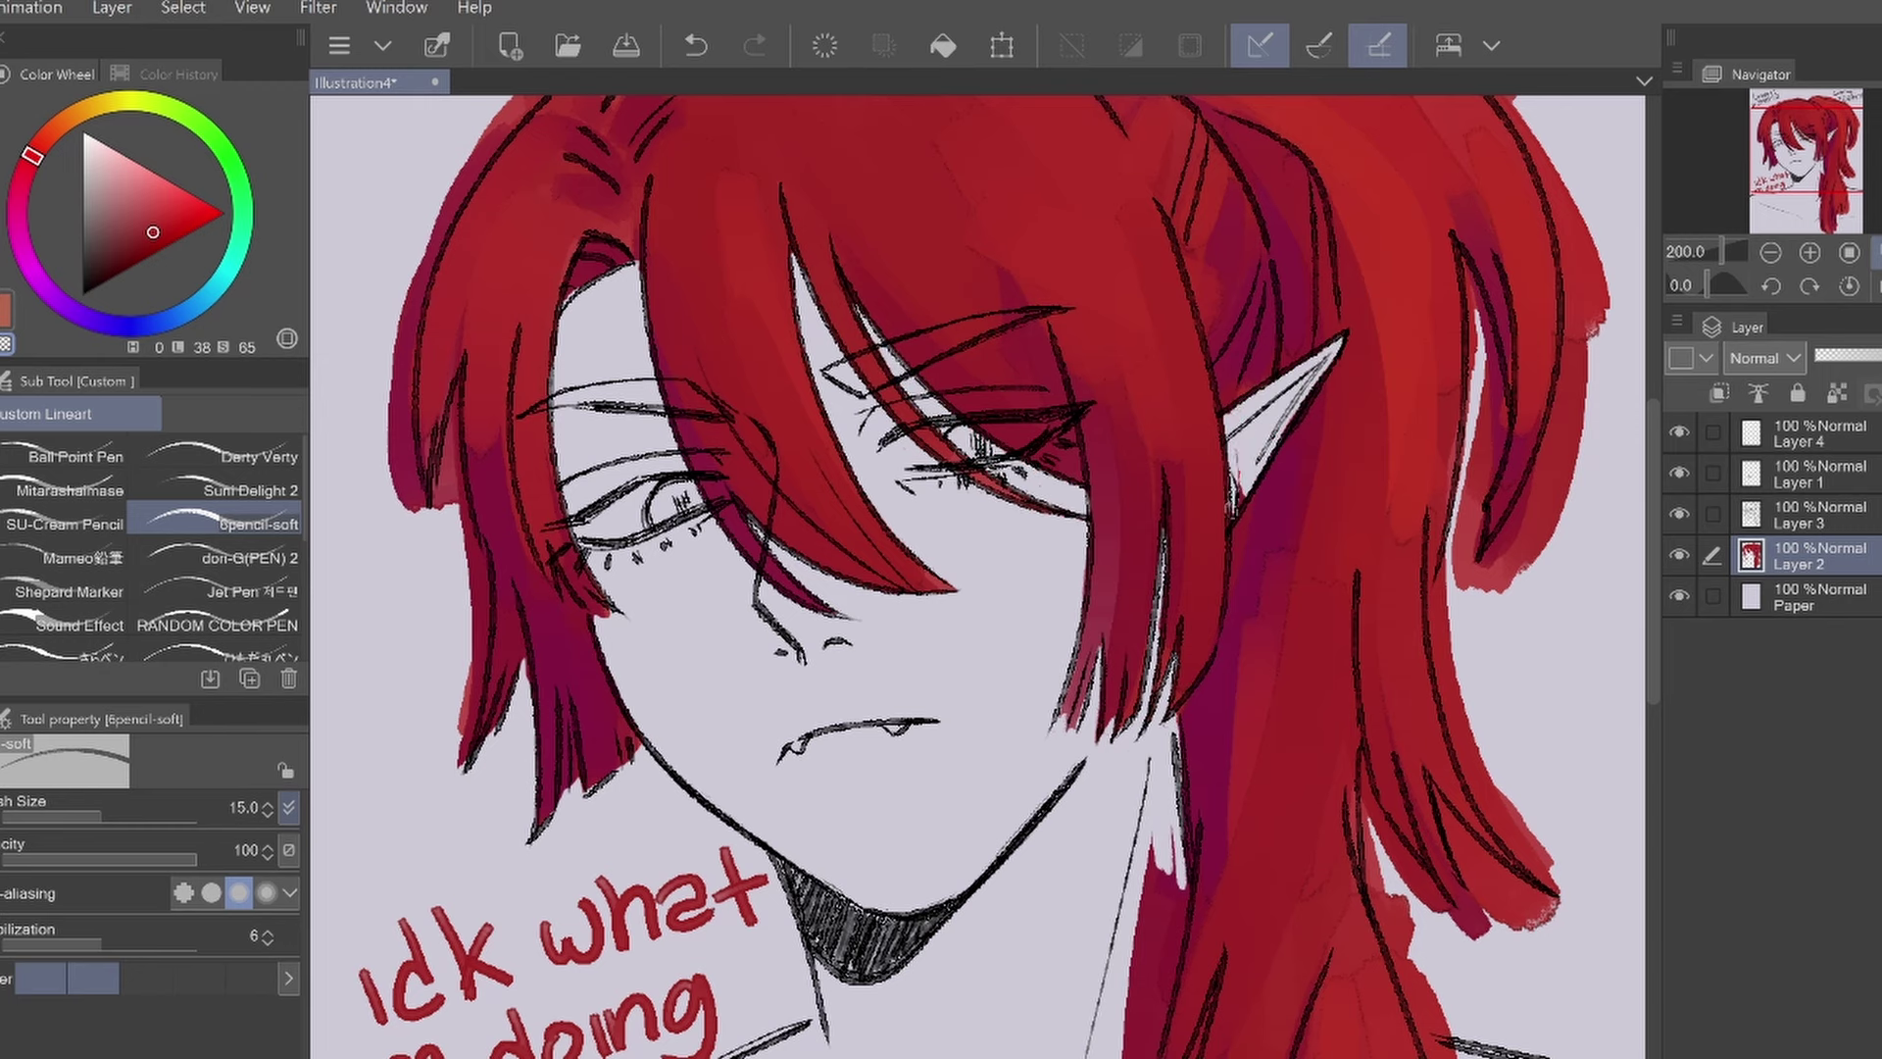
# Erase the red overflow beside the neck and along the outlines of the lower ponytail strands
pyautogui.scroll(-3, 980, 578)
pyautogui.moveTo(1123, 853); pyautogui.dragTo(1134, 696)
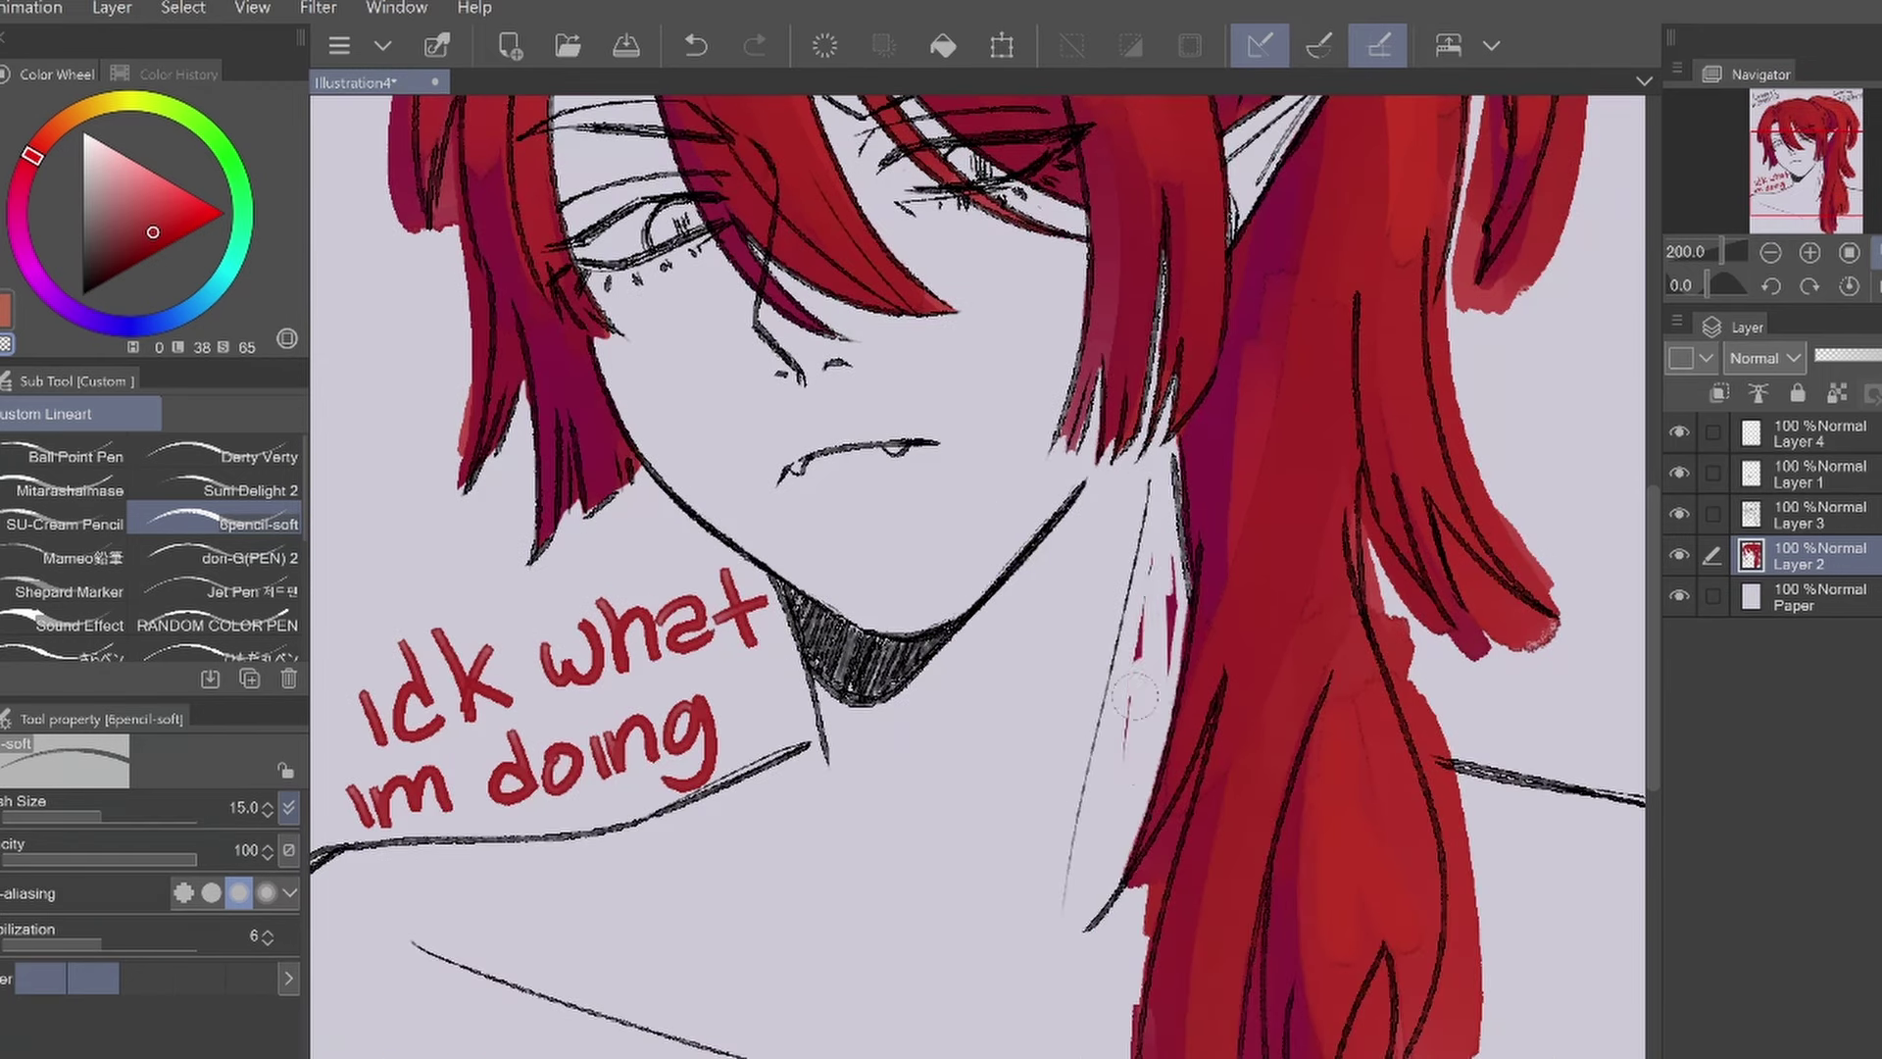
pyautogui.scroll(-3, 980, 578)
pyautogui.moveTo(1466, 775); pyautogui.dragTo(1421, 637)
pyautogui.moveTo(1363, 784); pyautogui.dragTo(1440, 510)
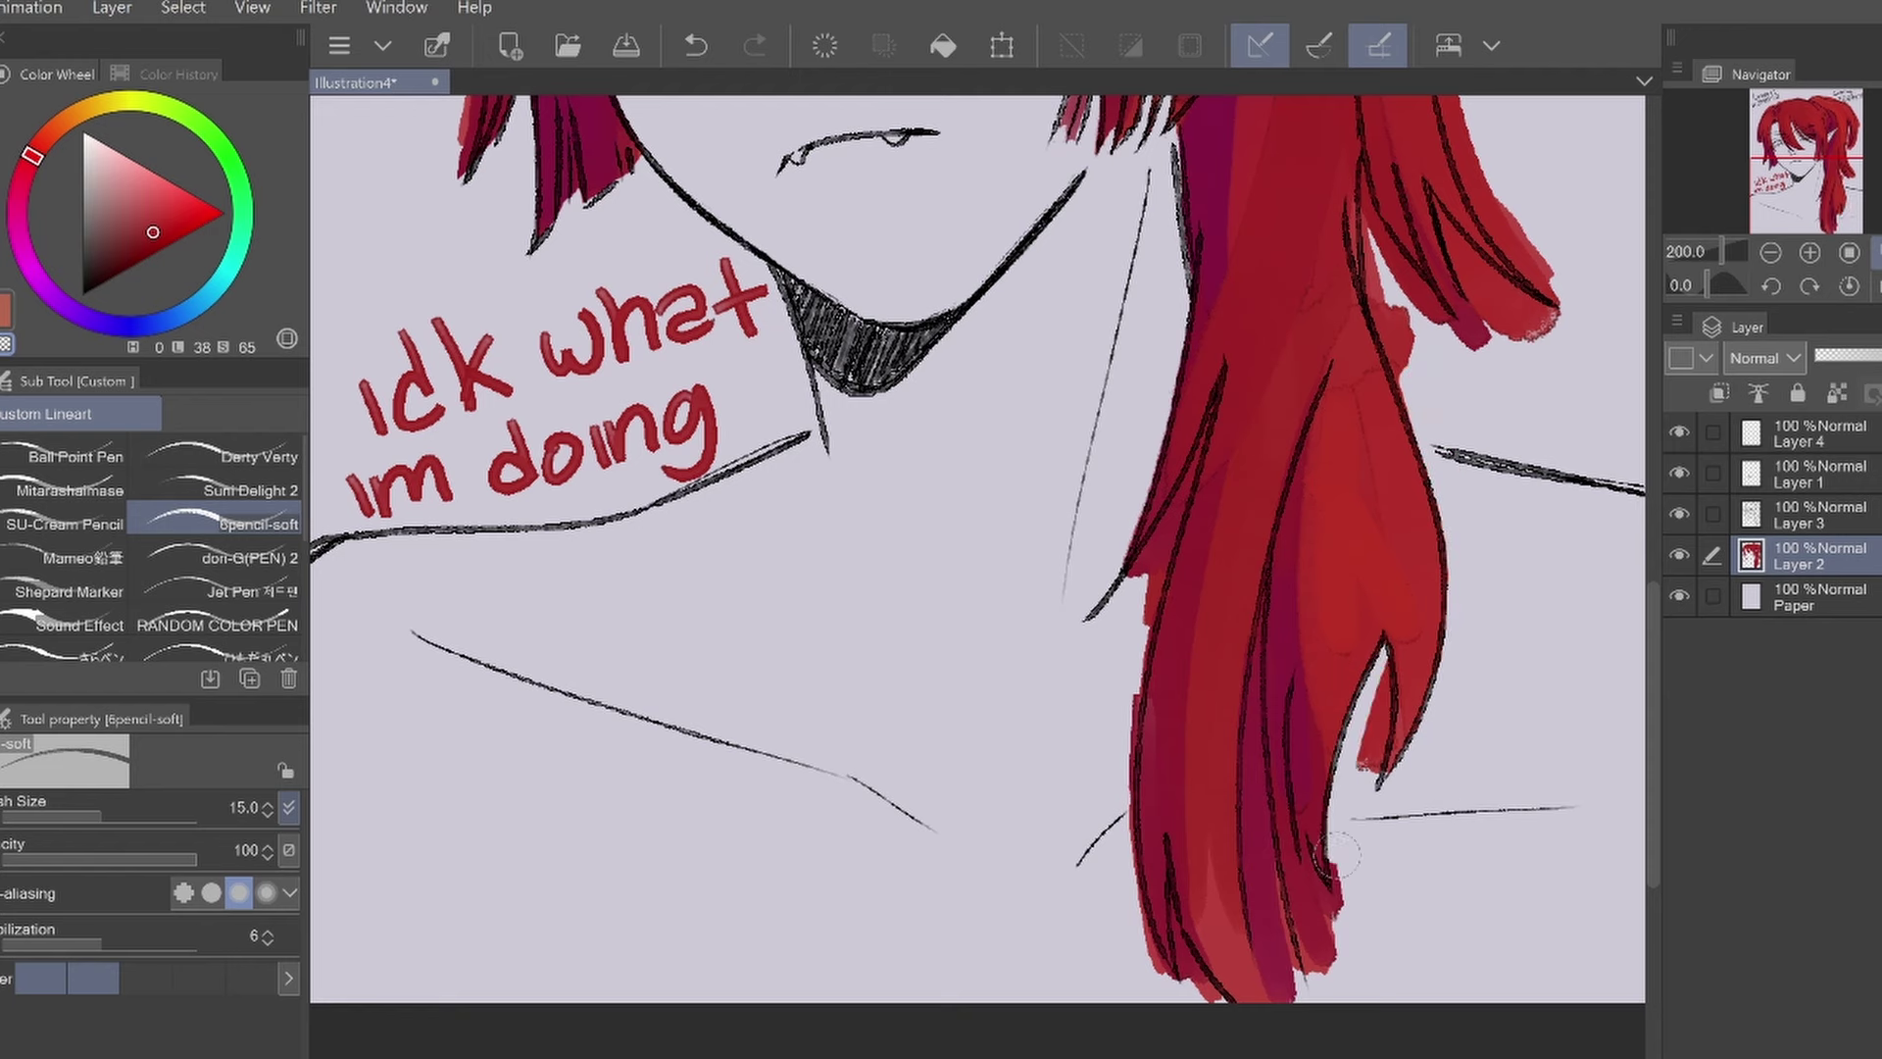
pyautogui.moveTo(1304, 970)
pyautogui.mouseDown()
pyautogui.moveTo(1373, 666)
pyautogui.moveTo(1303, 877)
pyautogui.mouseUp()
pyautogui.moveTo(1176, 617); pyautogui.dragTo(1196, 451)
pyautogui.moveTo(1136, 912); pyautogui.dragTo(1141, 695)
pyautogui.moveTo(1216, 397); pyautogui.dragTo(1132, 568)
pyautogui.moveTo(1141, 686); pyautogui.dragTo(1177, 451)
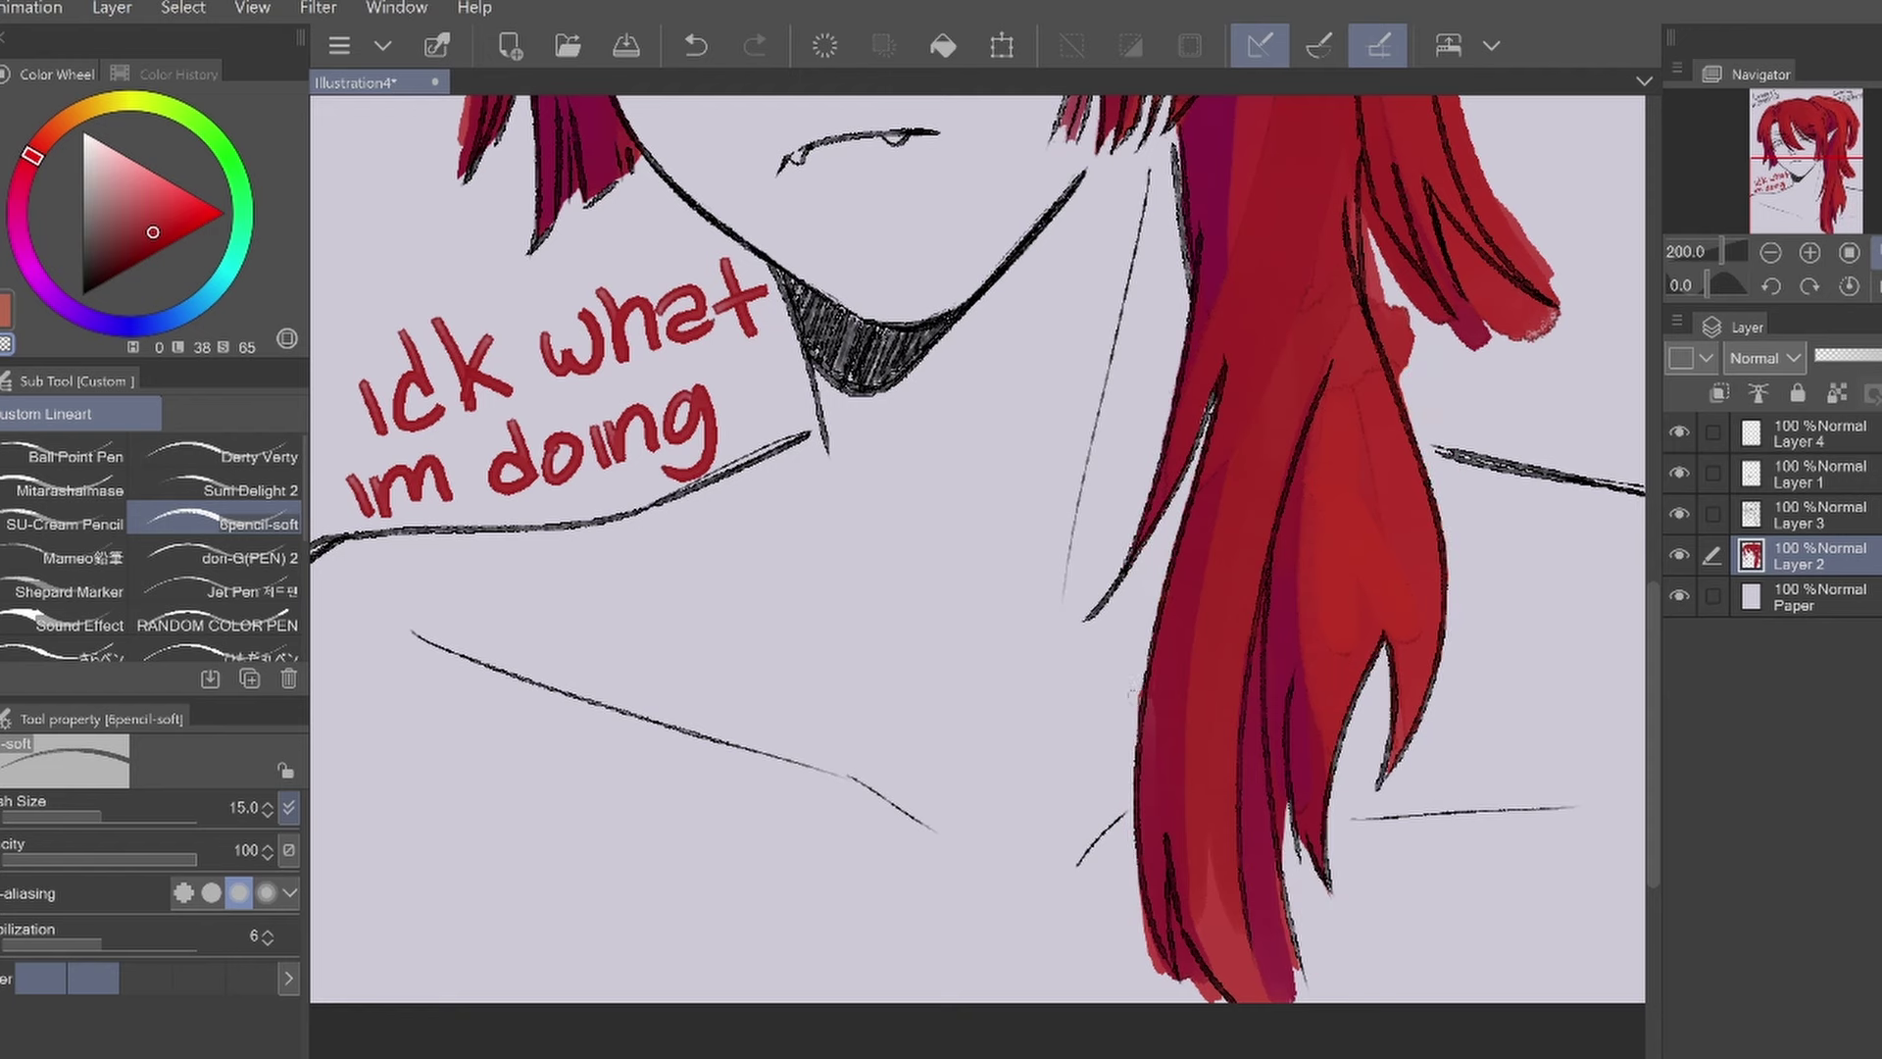
# Shade the lower ponytail strands in crimson with the せんブラシの境界あり！ brush at size 43.2
pyautogui.scroll(-2, 980, 549)
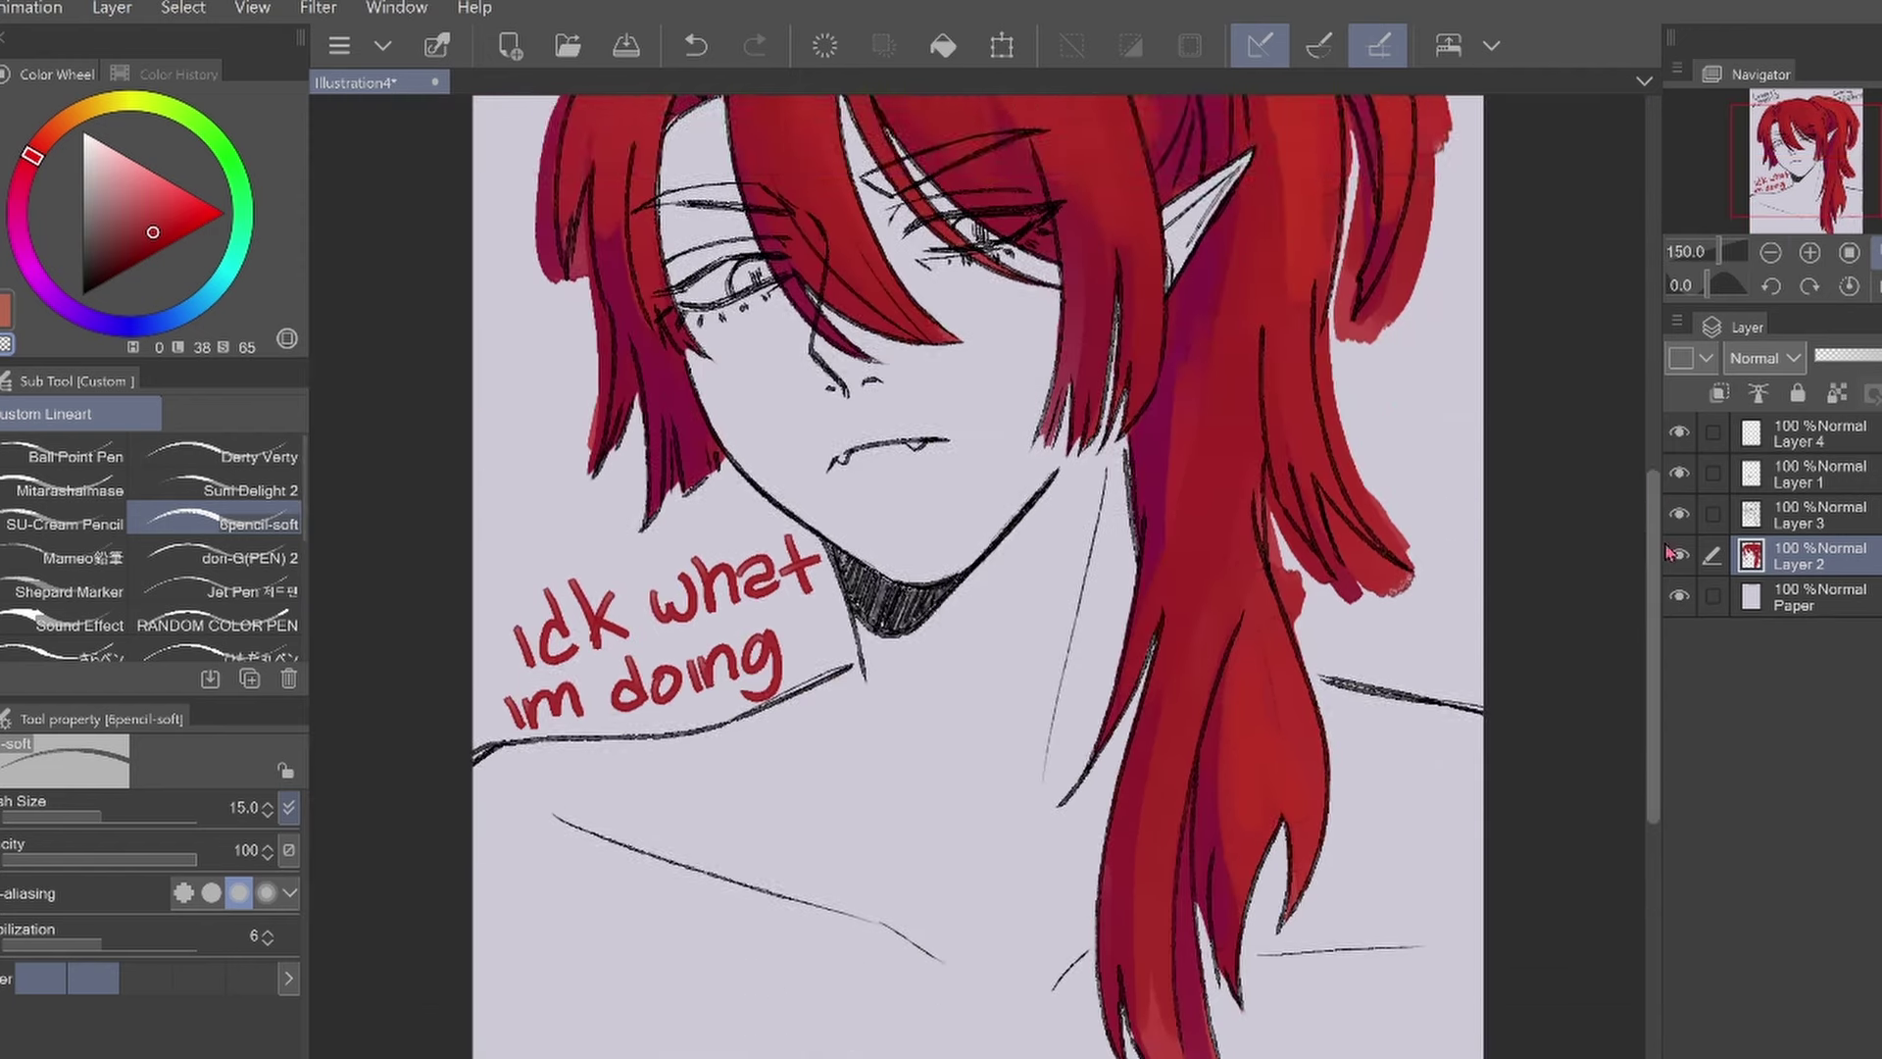
pyautogui.press('b')
pyautogui.hotkey('ctrl', 'z')
pyautogui.click(221, 617)
pyautogui.hotkey('ctrl', 'y')
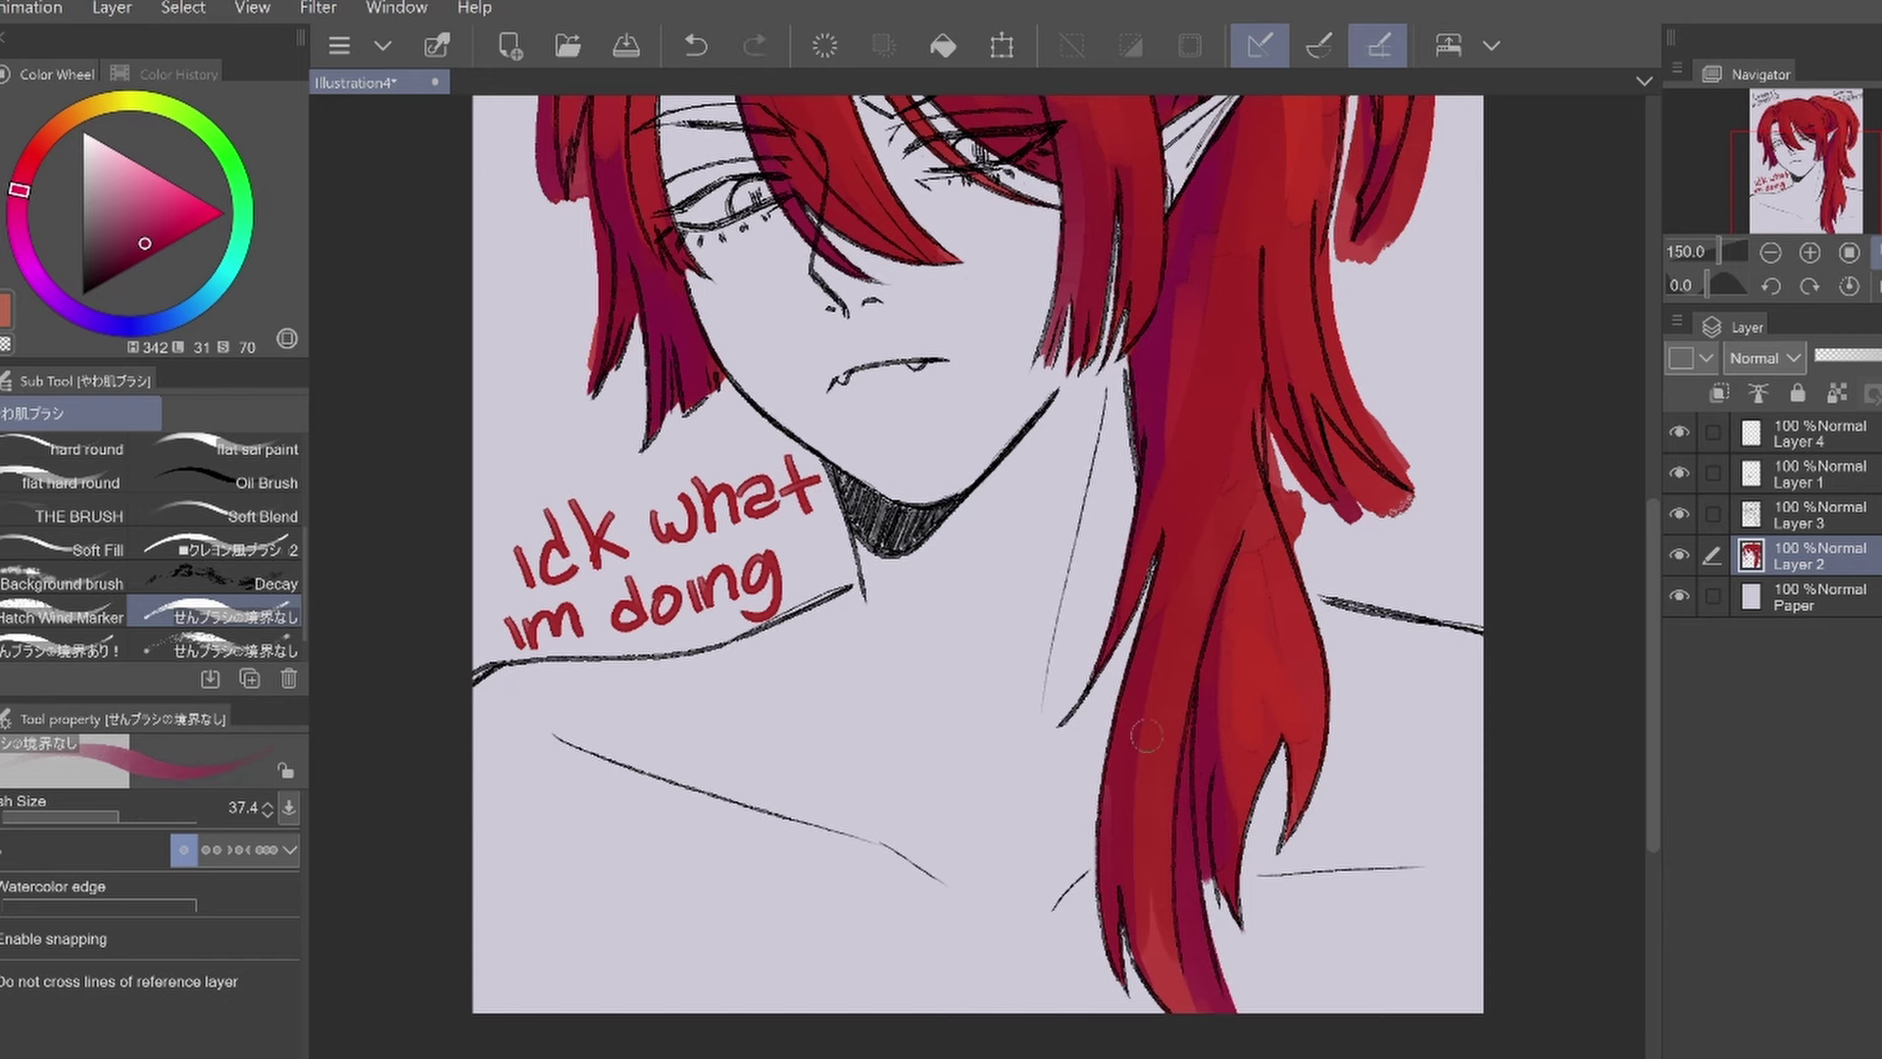
pyautogui.click(64, 650)
pyautogui.moveTo(1275, 627); pyautogui.dragTo(1307, 725)
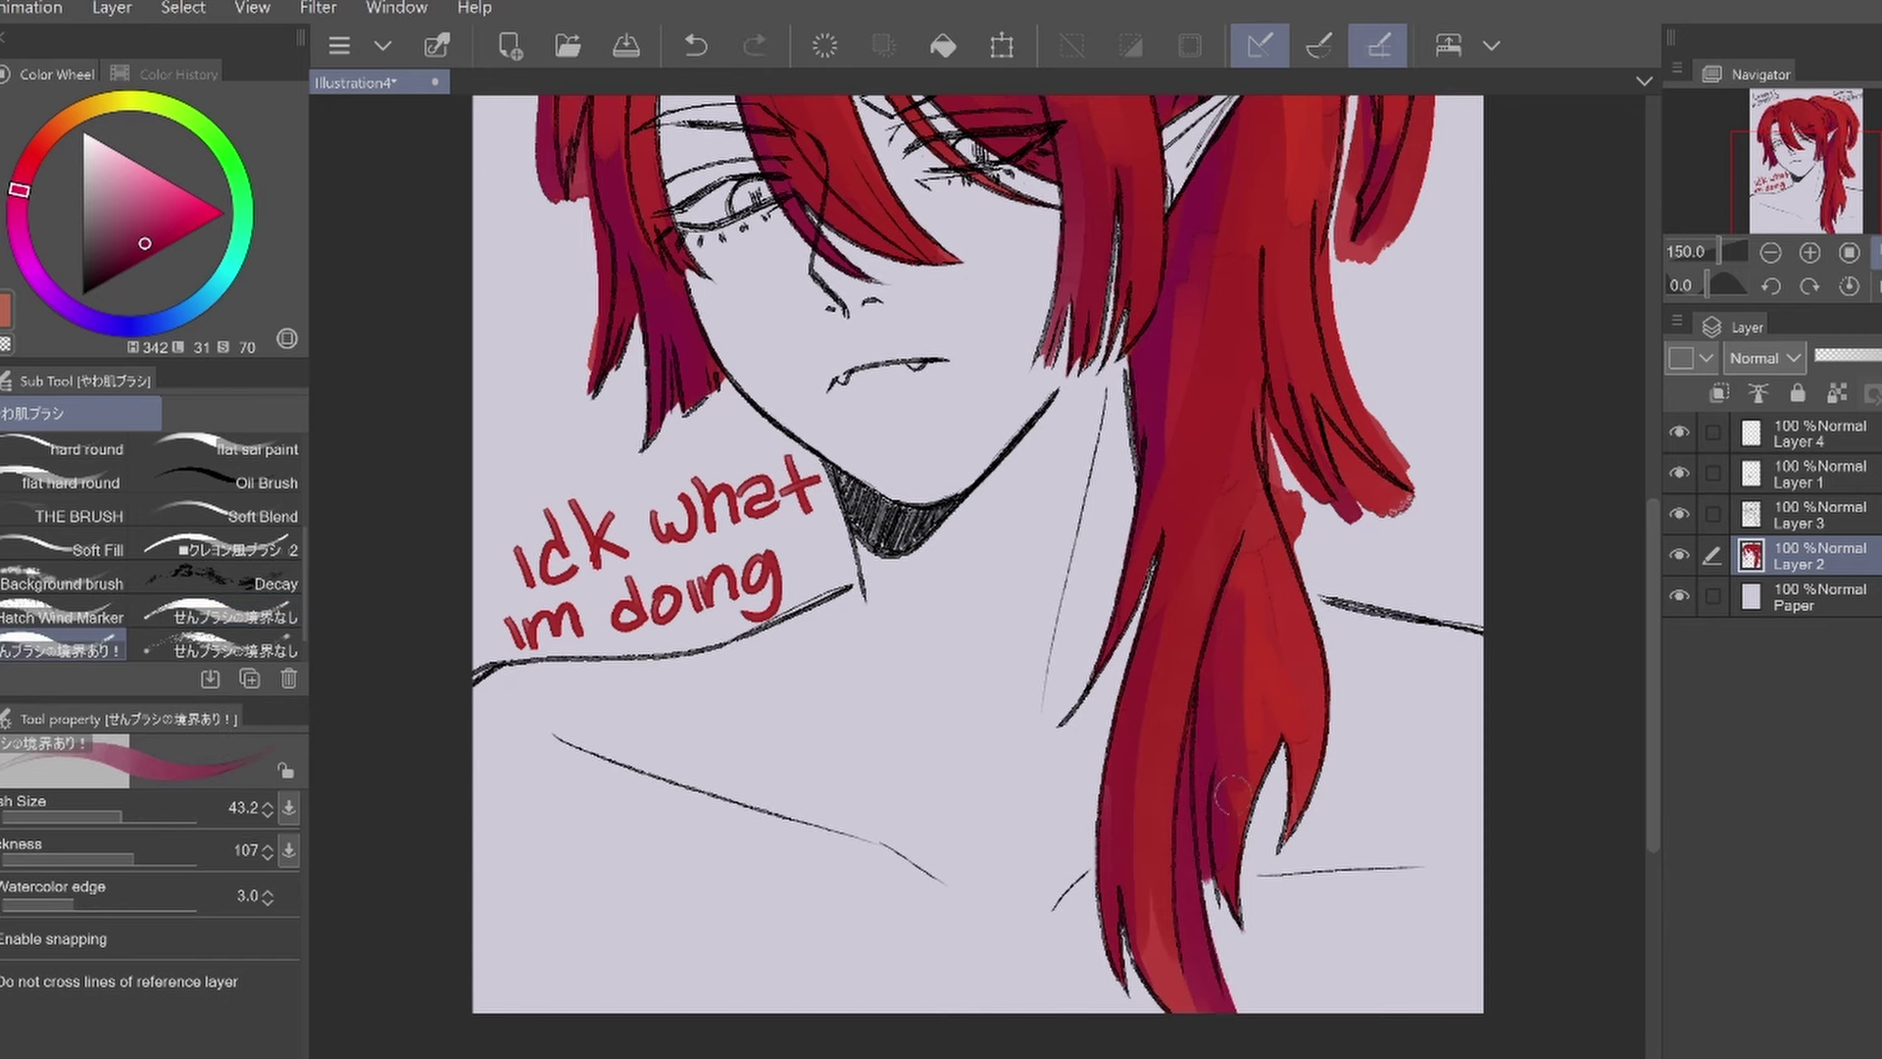
# On a new layer below the hair, fill the face with reddish-brown skin colour, hue 14, using the せんブラシの境界なし brush at size 54.3
pyautogui.scroll(5, 1306, 726)
pyautogui.click(221, 616)
pyautogui.moveTo(882, 588); pyautogui.dragTo(1019, 687)
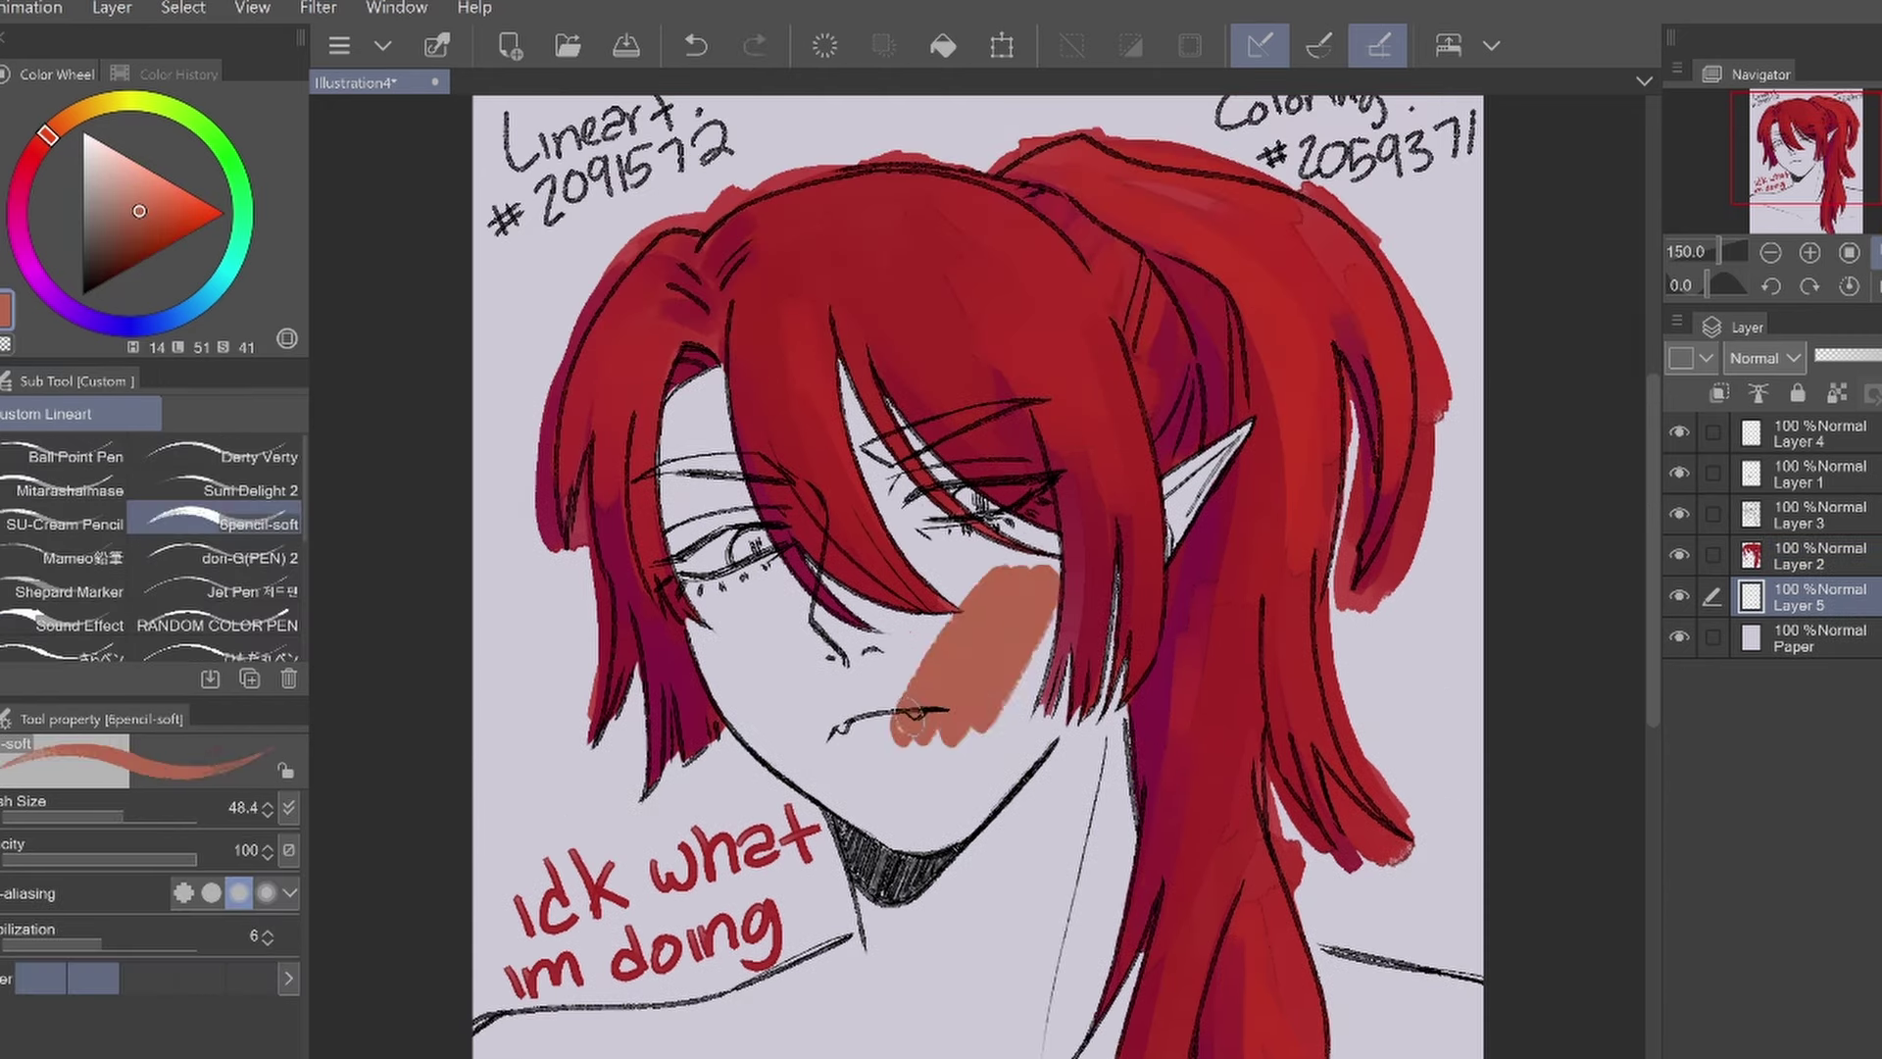
pyautogui.hotkey('ctrl', 'z')
pyautogui.moveTo(706, 549); pyautogui.dragTo(1039, 745)
pyautogui.moveTo(686, 412); pyautogui.dragTo(784, 765)
pyautogui.moveTo(961, 568); pyautogui.dragTo(892, 402)
pyautogui.moveTo(990, 461); pyautogui.dragTo(1049, 539)
pyautogui.moveTo(775, 725); pyautogui.dragTo(1078, 863)
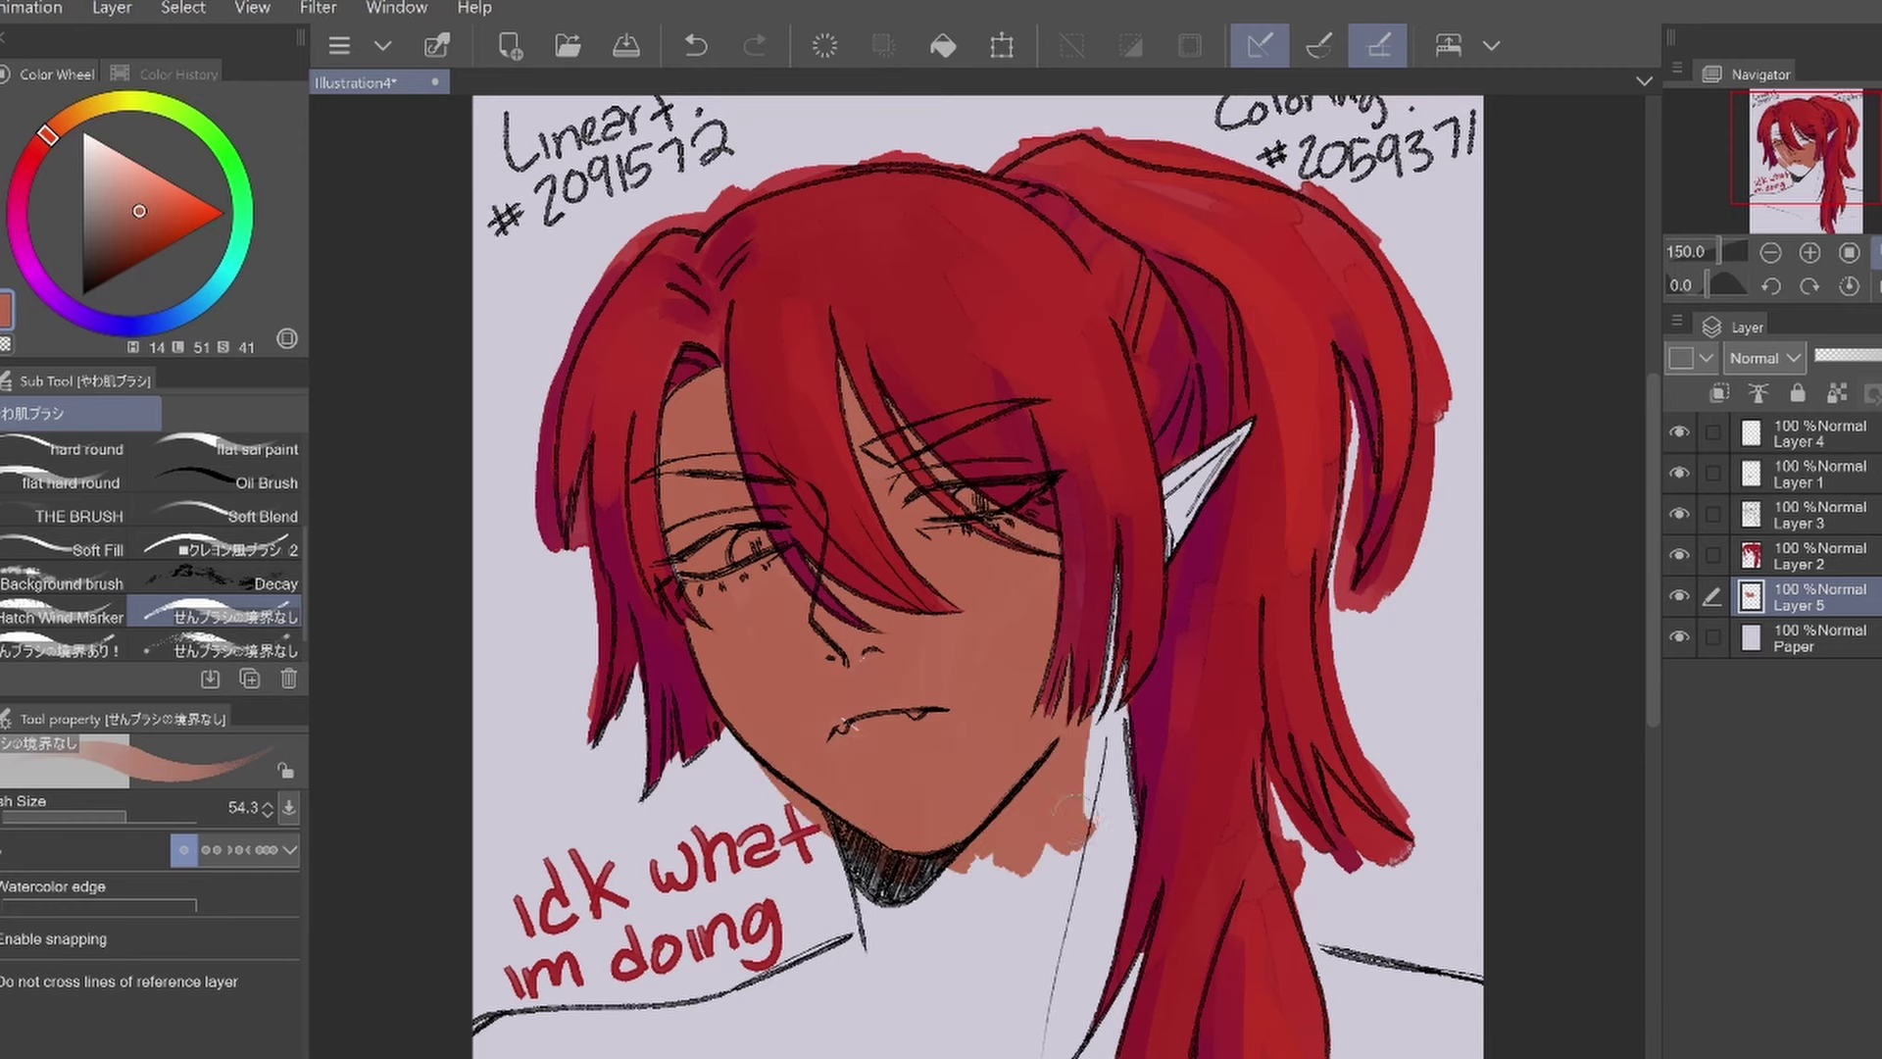
pyautogui.moveTo(1098, 578); pyautogui.dragTo(1118, 814)
# Fill the neck, shoulders and chest with the same reddish-brown skin colour
pyautogui.scroll(-3, 980, 588)
pyautogui.moveTo(637, 1039)
pyautogui.mouseDown()
pyautogui.moveTo(628, 833)
pyautogui.moveTo(970, 706)
pyautogui.mouseUp()
pyautogui.moveTo(1029, 951); pyautogui.dragTo(980, 657)
pyautogui.moveTo(693, 1053); pyautogui.dragTo(1029, 941)
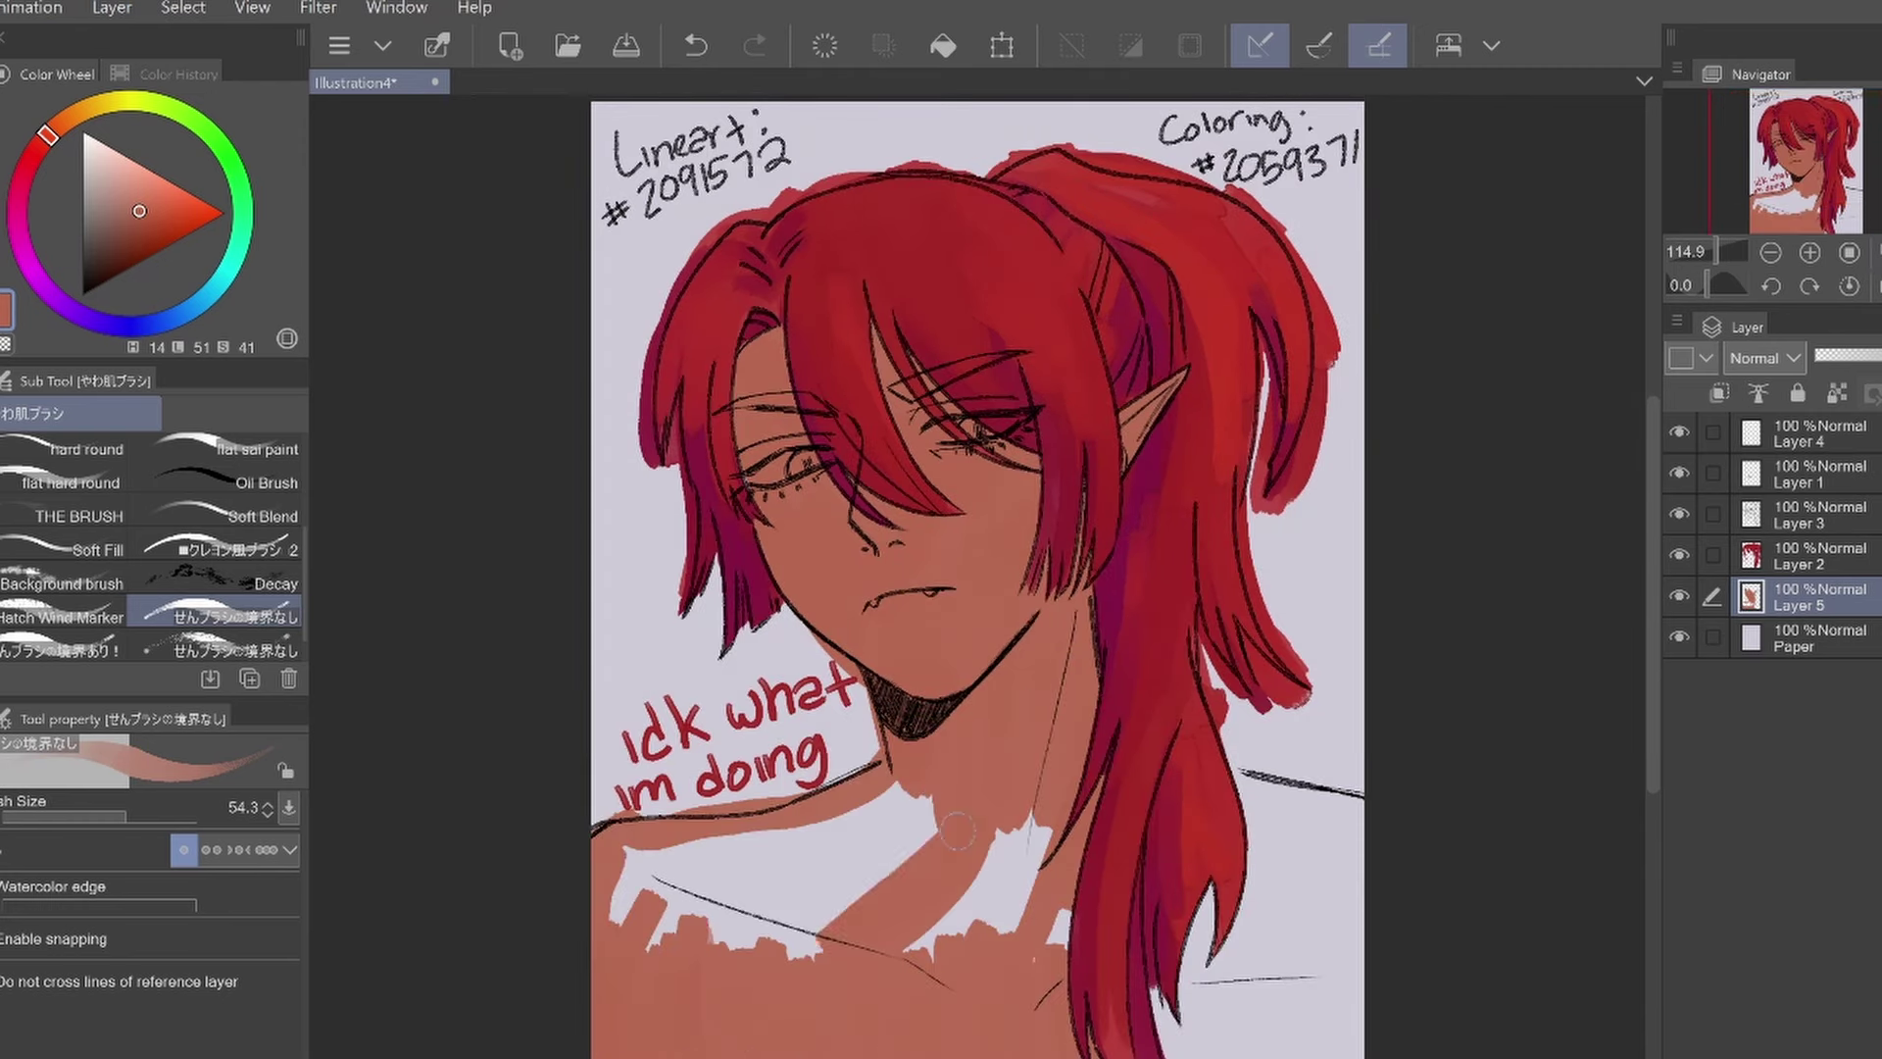
pyautogui.moveTo(921, 863)
pyautogui.mouseDown()
pyautogui.moveTo(627, 902)
pyautogui.moveTo(1274, 1019)
pyautogui.mouseUp()
pyautogui.moveTo(1274, 784)
pyautogui.mouseDown()
pyautogui.moveTo(1338, 866)
pyautogui.moveTo(1348, 794)
pyautogui.mouseUp()
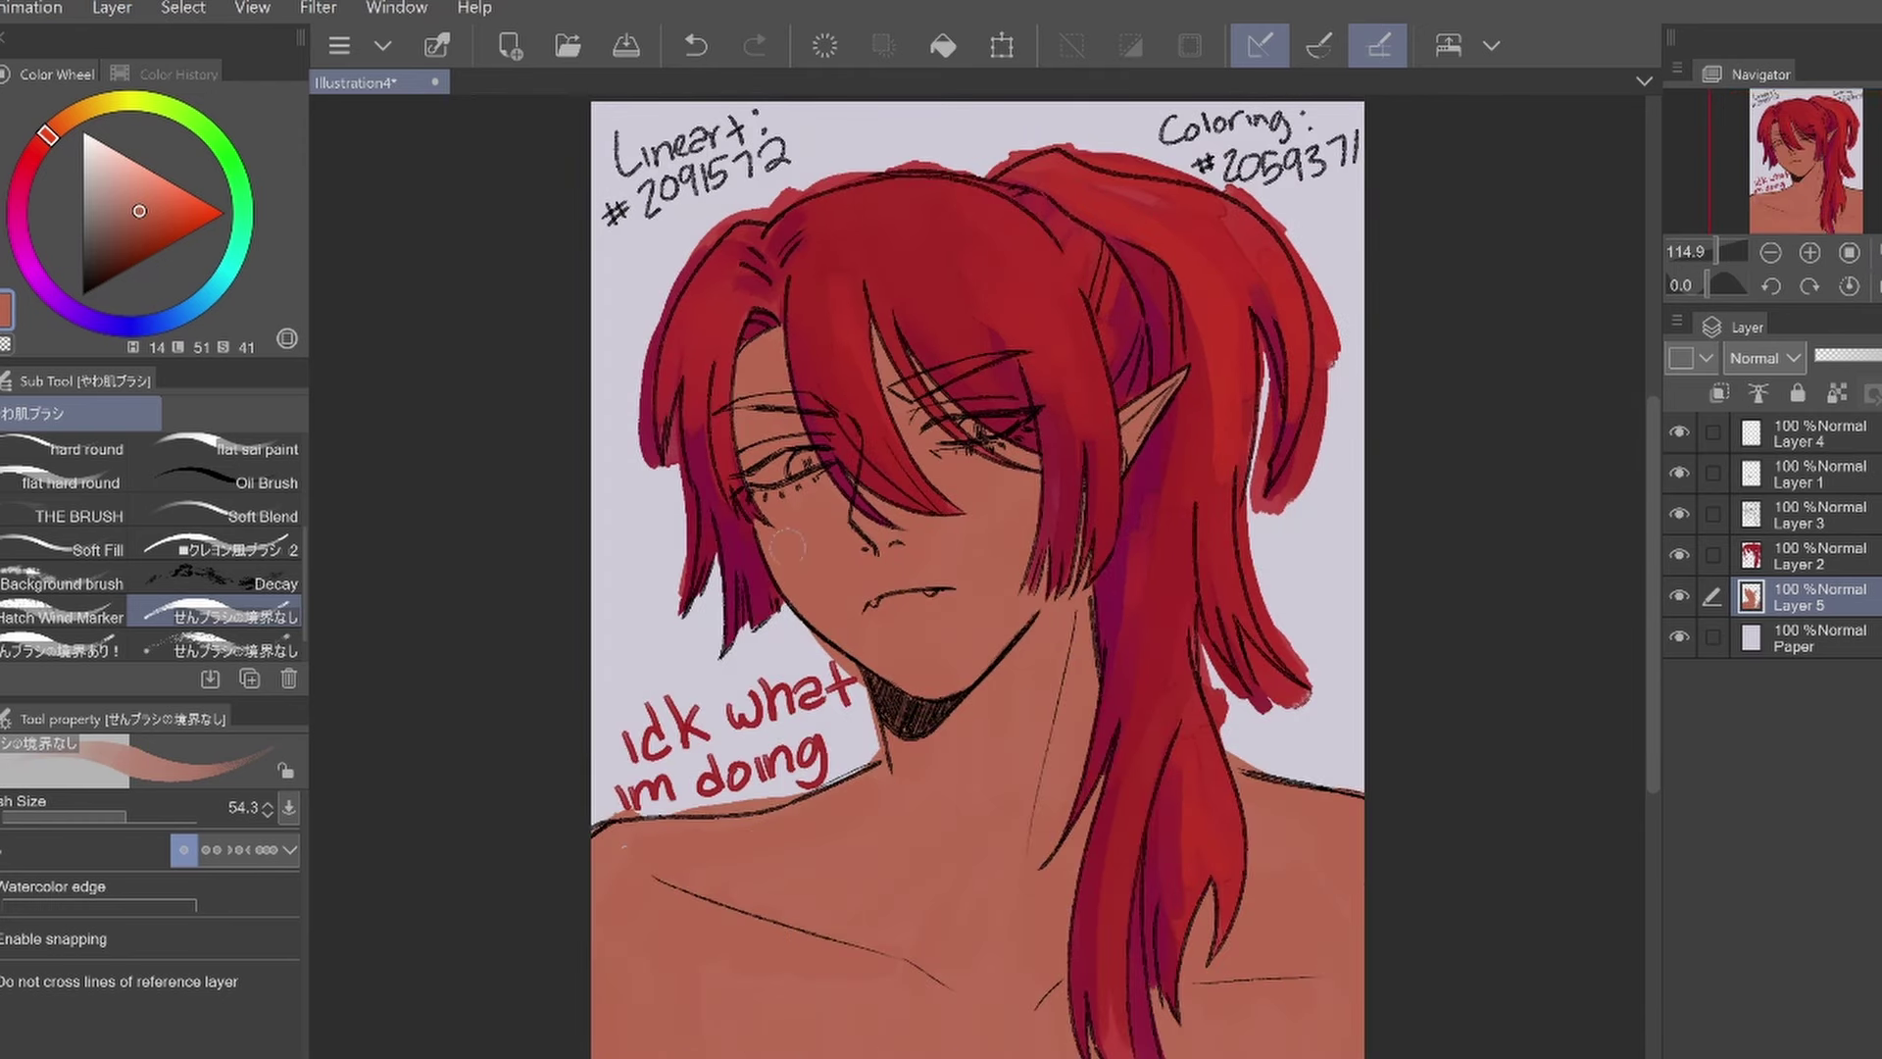
# Paint both irises golden orange with hue 37 on a new layer above the skin
pyautogui.scroll(3, 960, 372)
pyautogui.hotkey('ctrl', 'shift', 'n')
pyautogui.click(85, 107)
pyautogui.click(198, 198)
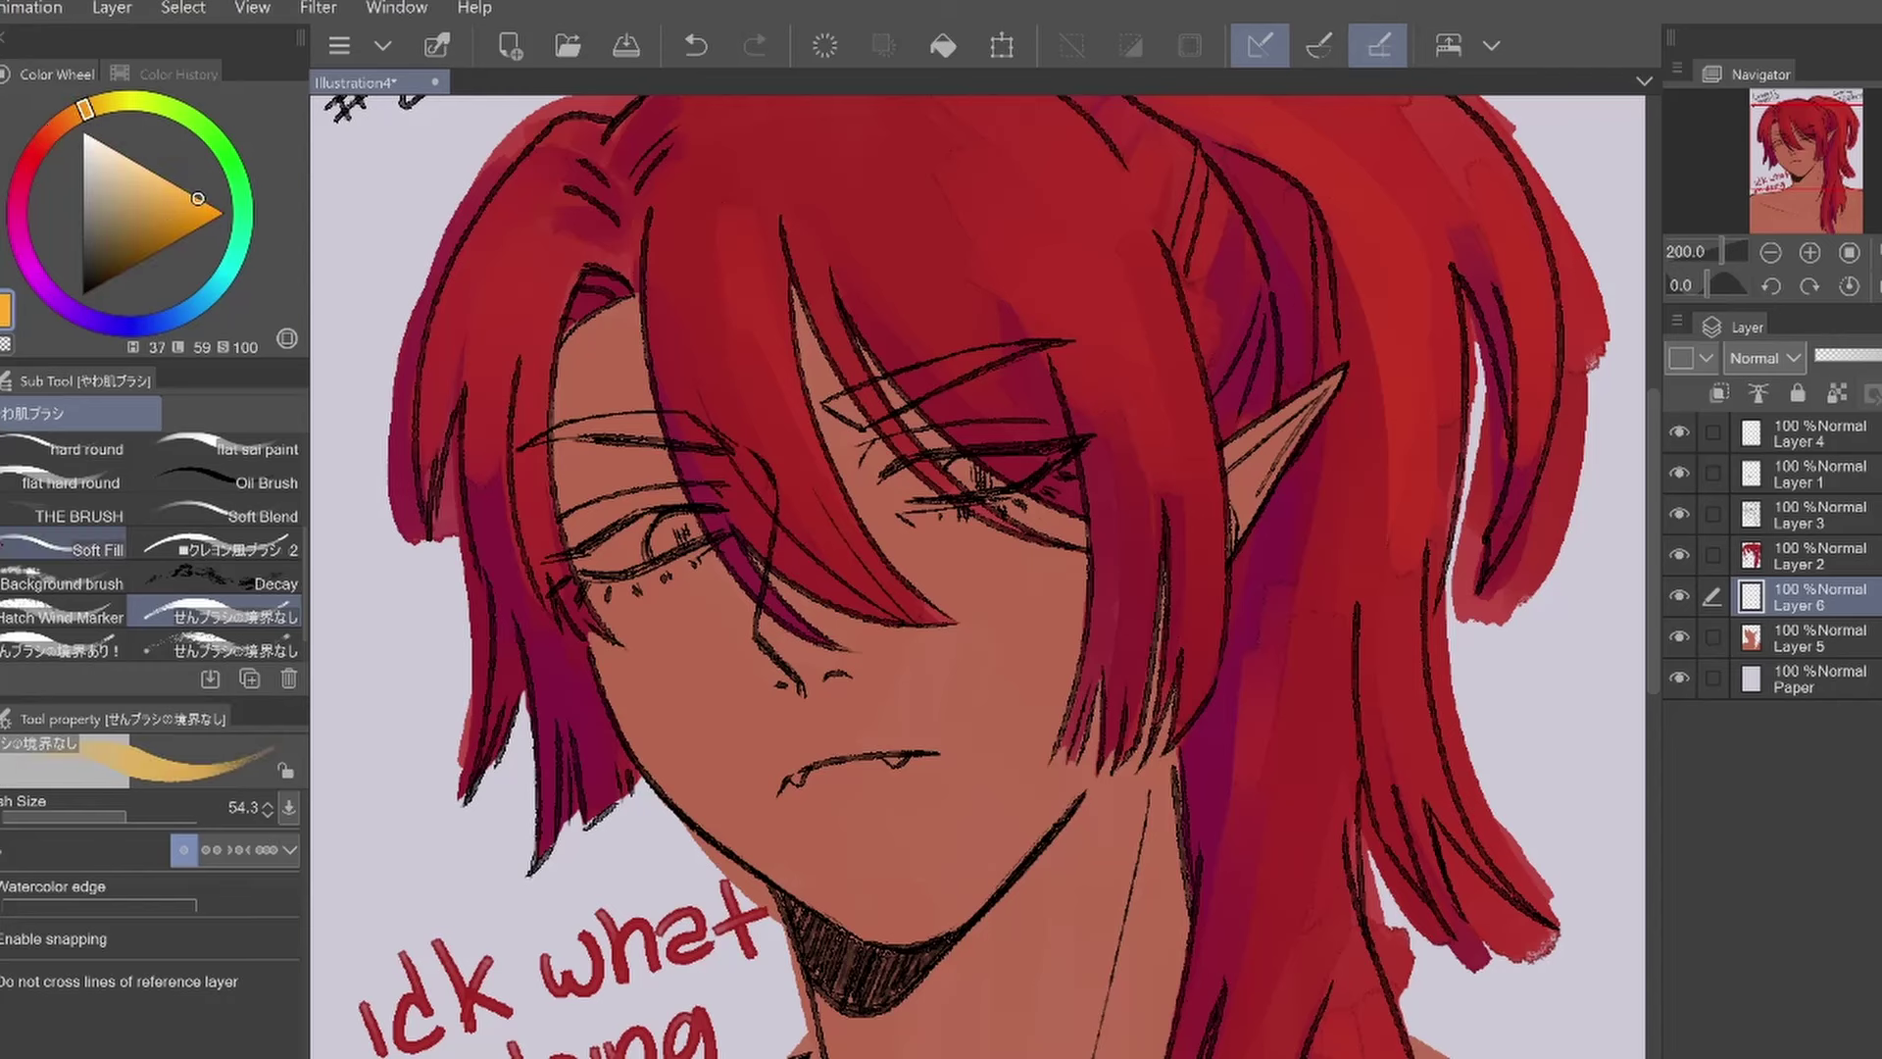
pyautogui.moveTo(657, 529); pyautogui.dragTo(691, 539)
pyautogui.moveTo(955, 476); pyautogui.dragTo(995, 485)
# On a new layer directly above the skin, paint the eye whites and both fangs pale cream, reducing the brush to size 10 for the fangs
pyautogui.click(1820, 637)
pyautogui.hotkey('ctrl', 'shift', 'n')
pyautogui.click(119, 153)
pyautogui.moveTo(597, 554); pyautogui.dragTo(652, 539)
pyautogui.moveTo(910, 490); pyautogui.dragTo(933, 495)
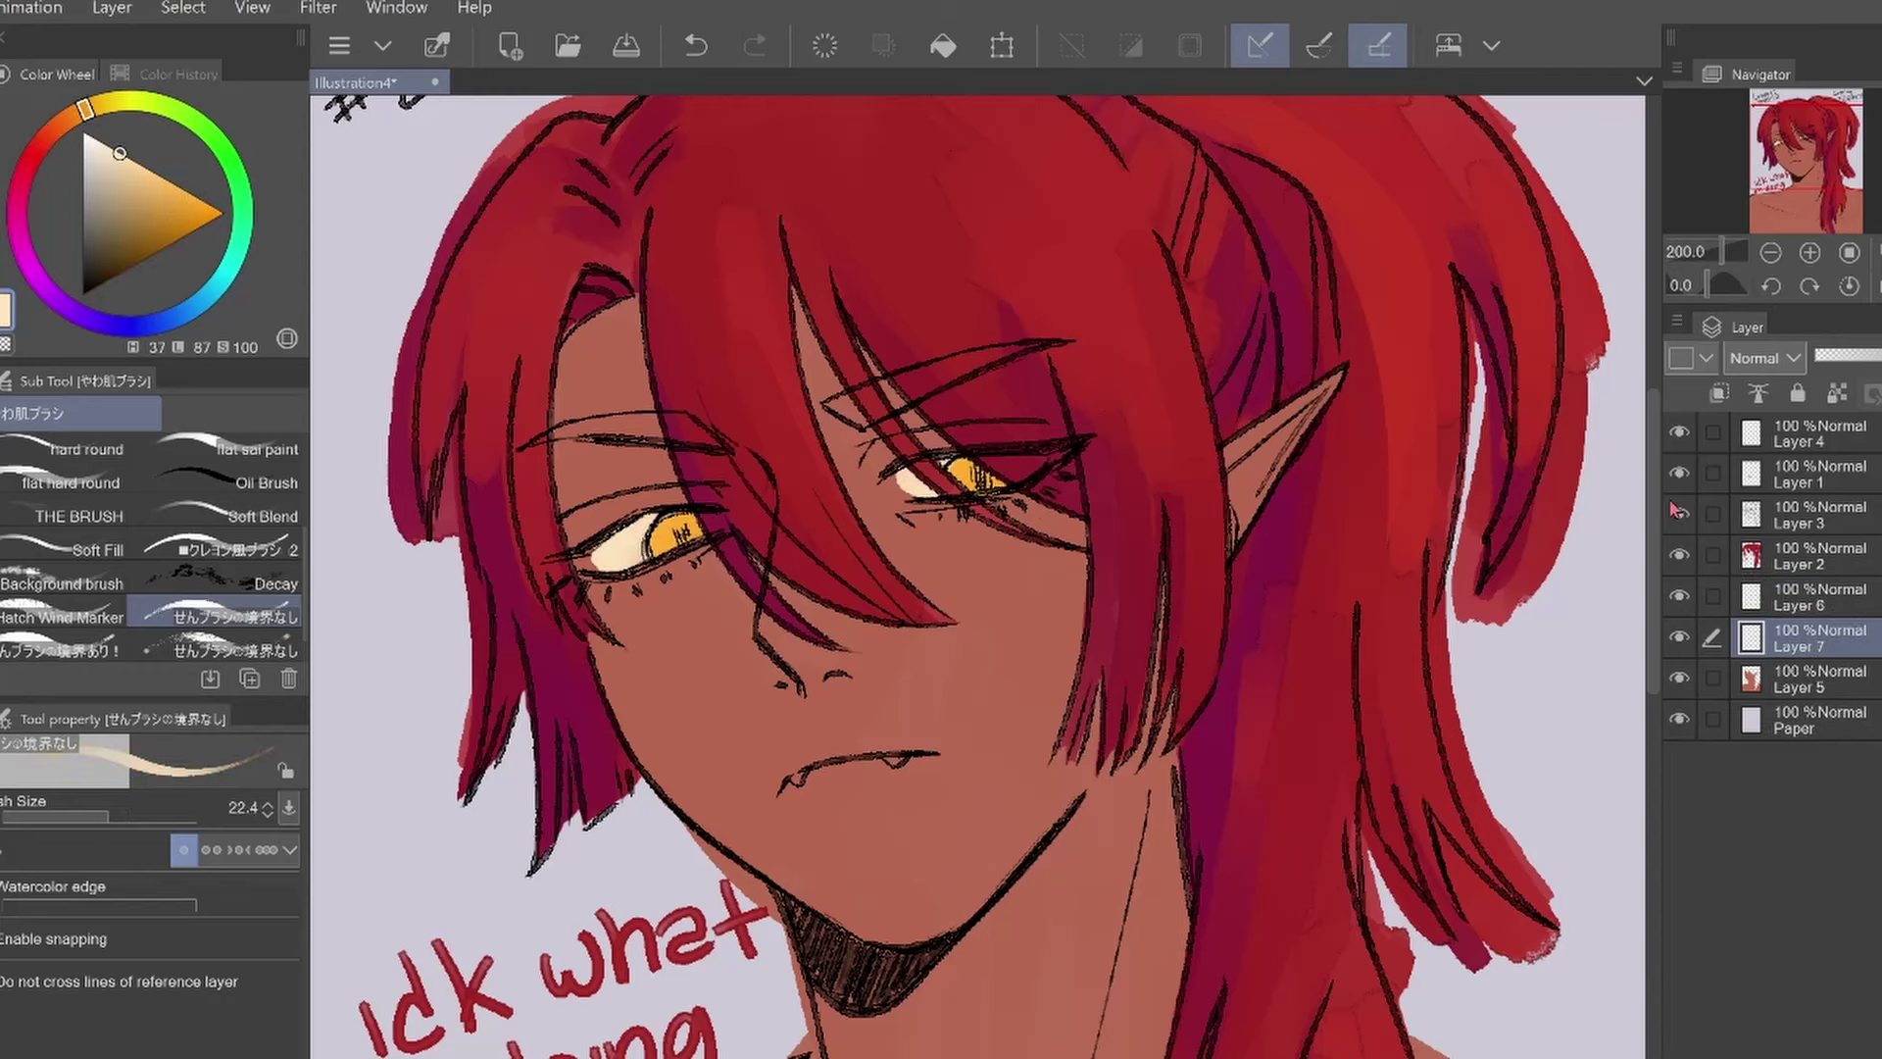
pyautogui.moveTo(892, 756); pyautogui.dragTo(902, 765)
pyautogui.moveTo(792, 773); pyautogui.dragTo(800, 784)
pyautogui.press('p')
pyautogui.press('b')
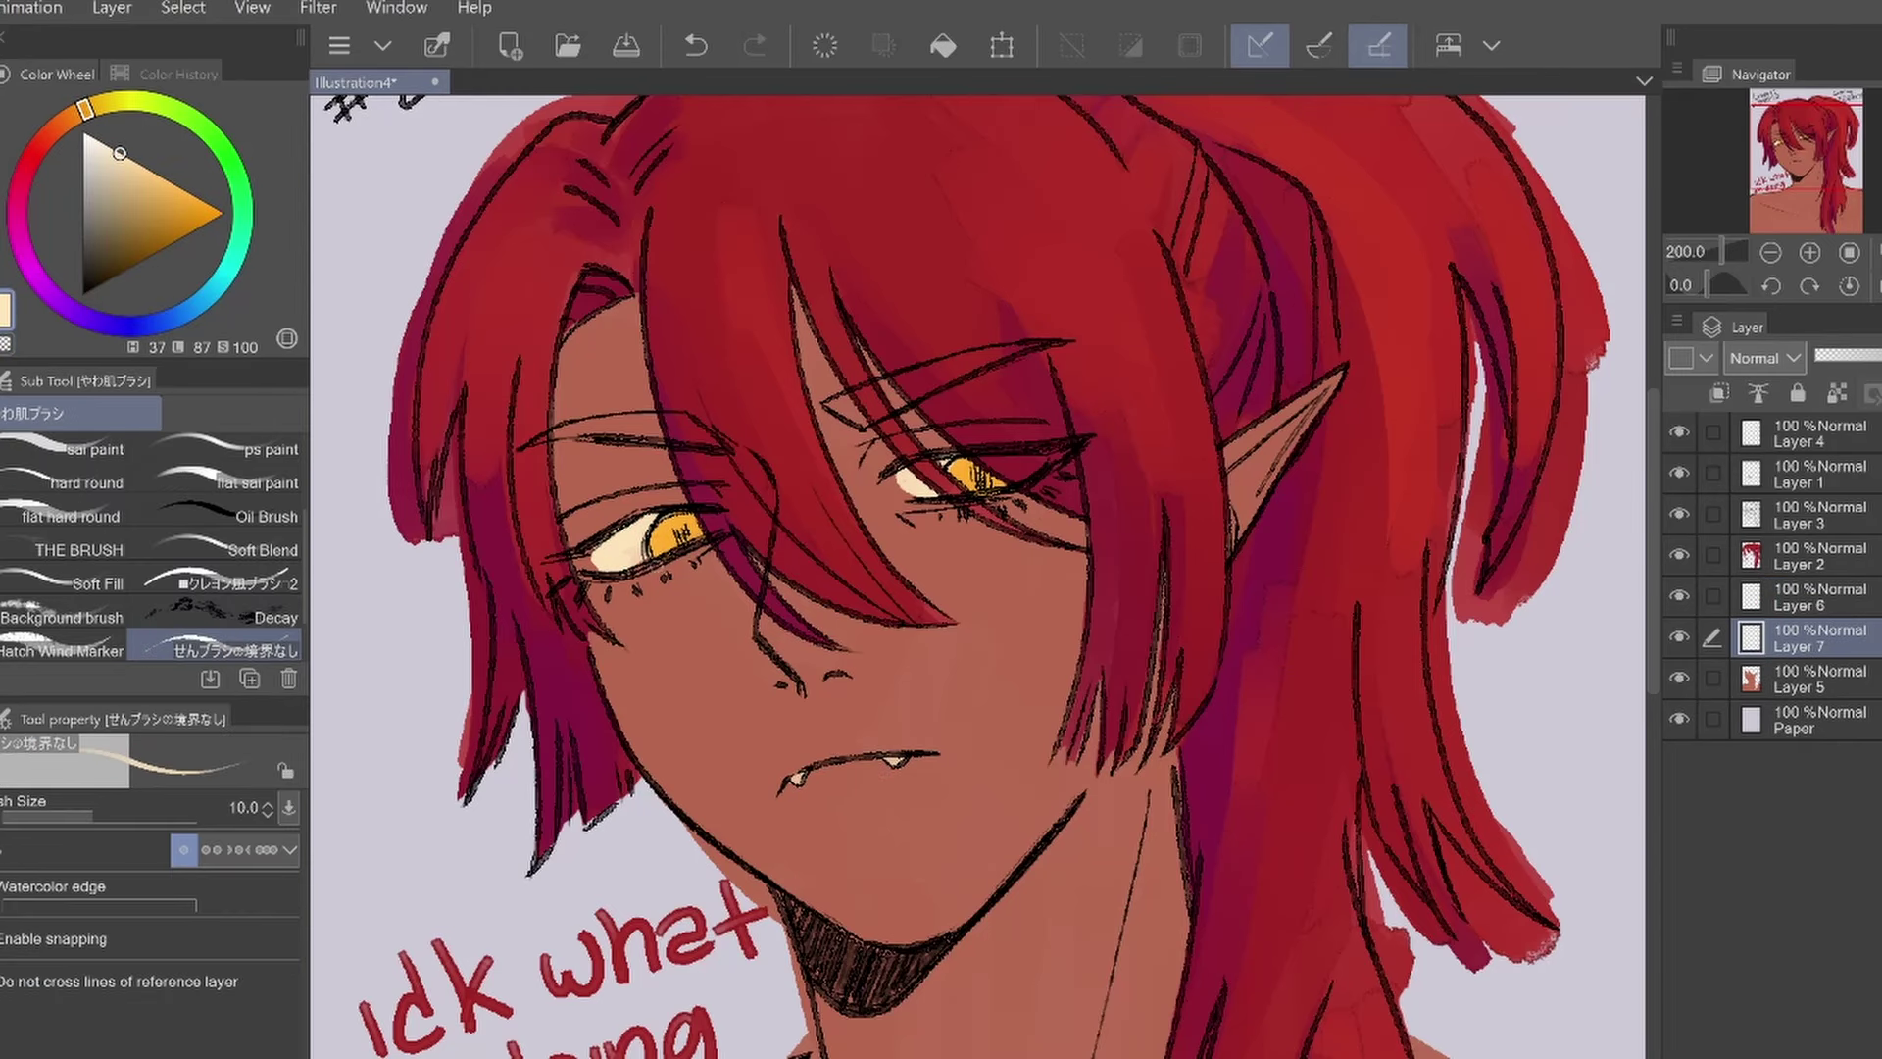
# On the iris layer, colour both eyebrows with a dark crimson sampled from the hair
pyautogui.hotkey('alt', ']')
pyautogui.keyDown('alt'); pyautogui.click(1265, 549); pyautogui.keyUp('alt')
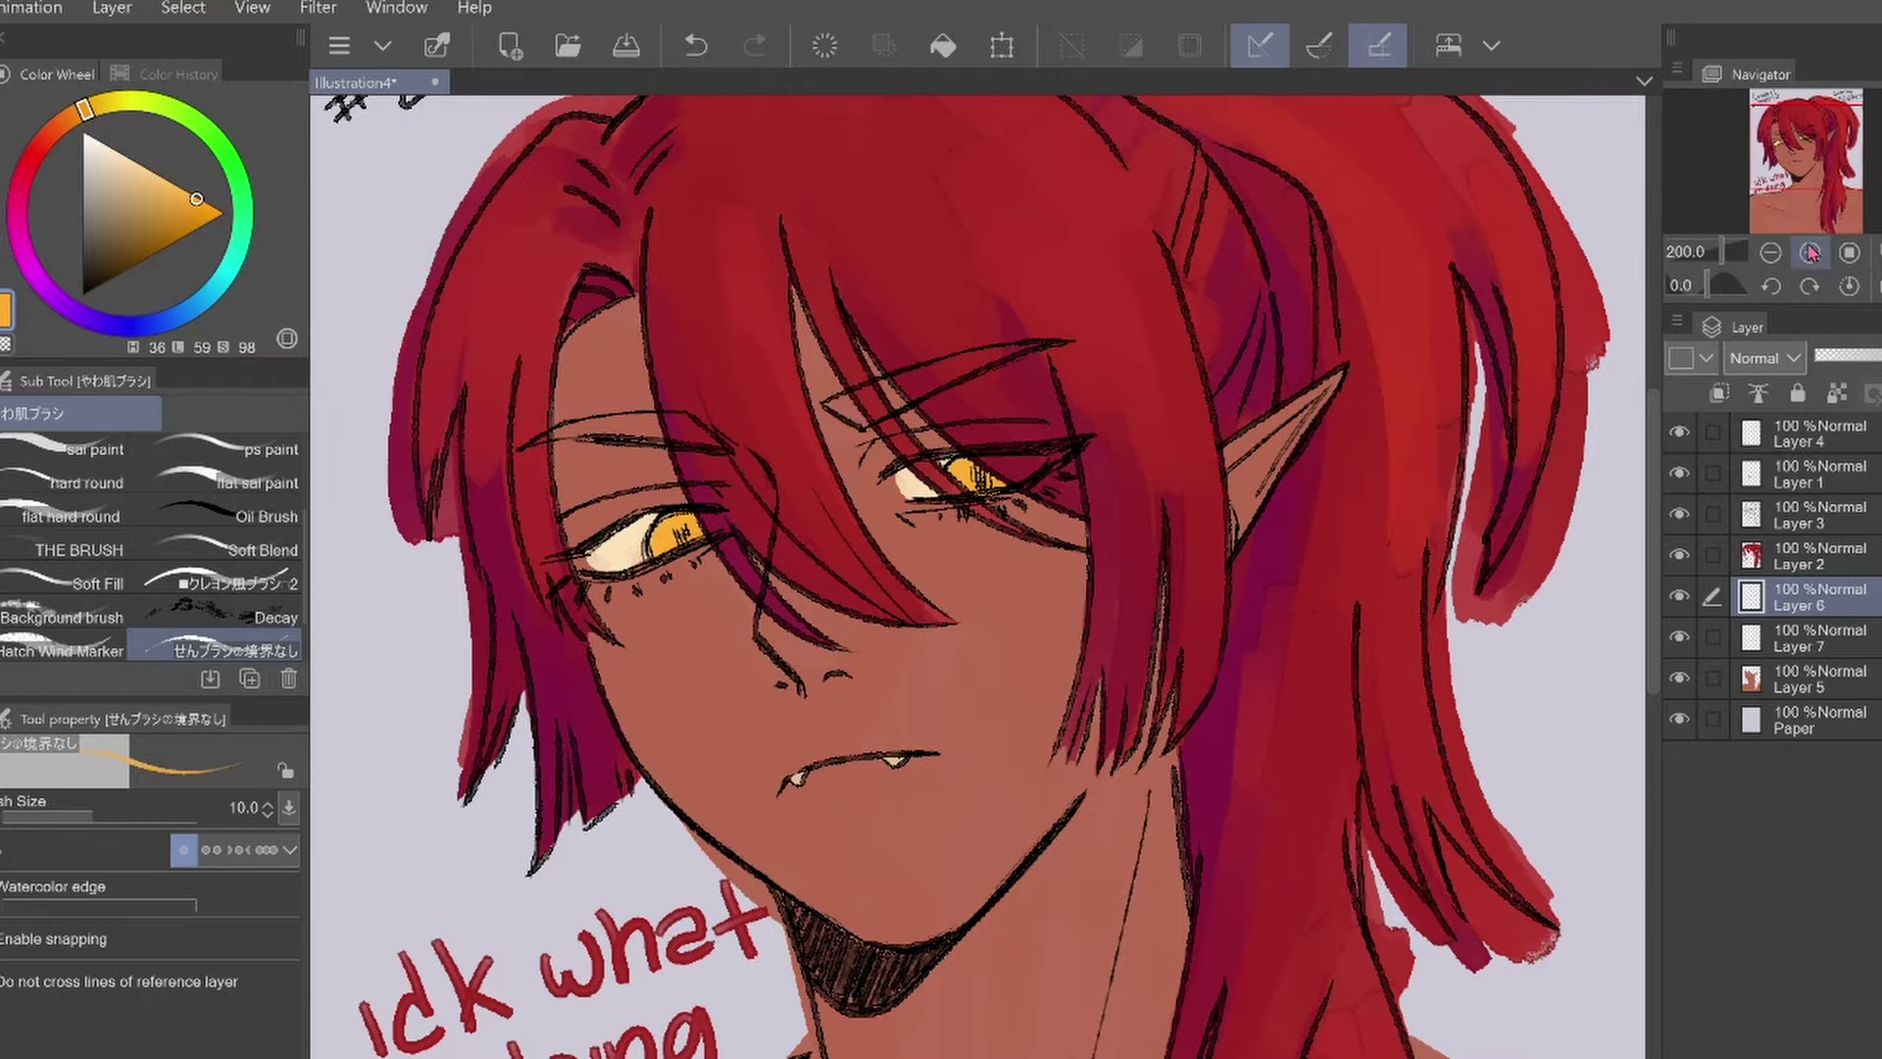
pyautogui.moveTo(828, 397); pyautogui.dragTo(867, 426)
pyautogui.moveTo(662, 433); pyautogui.dragTo(559, 428)
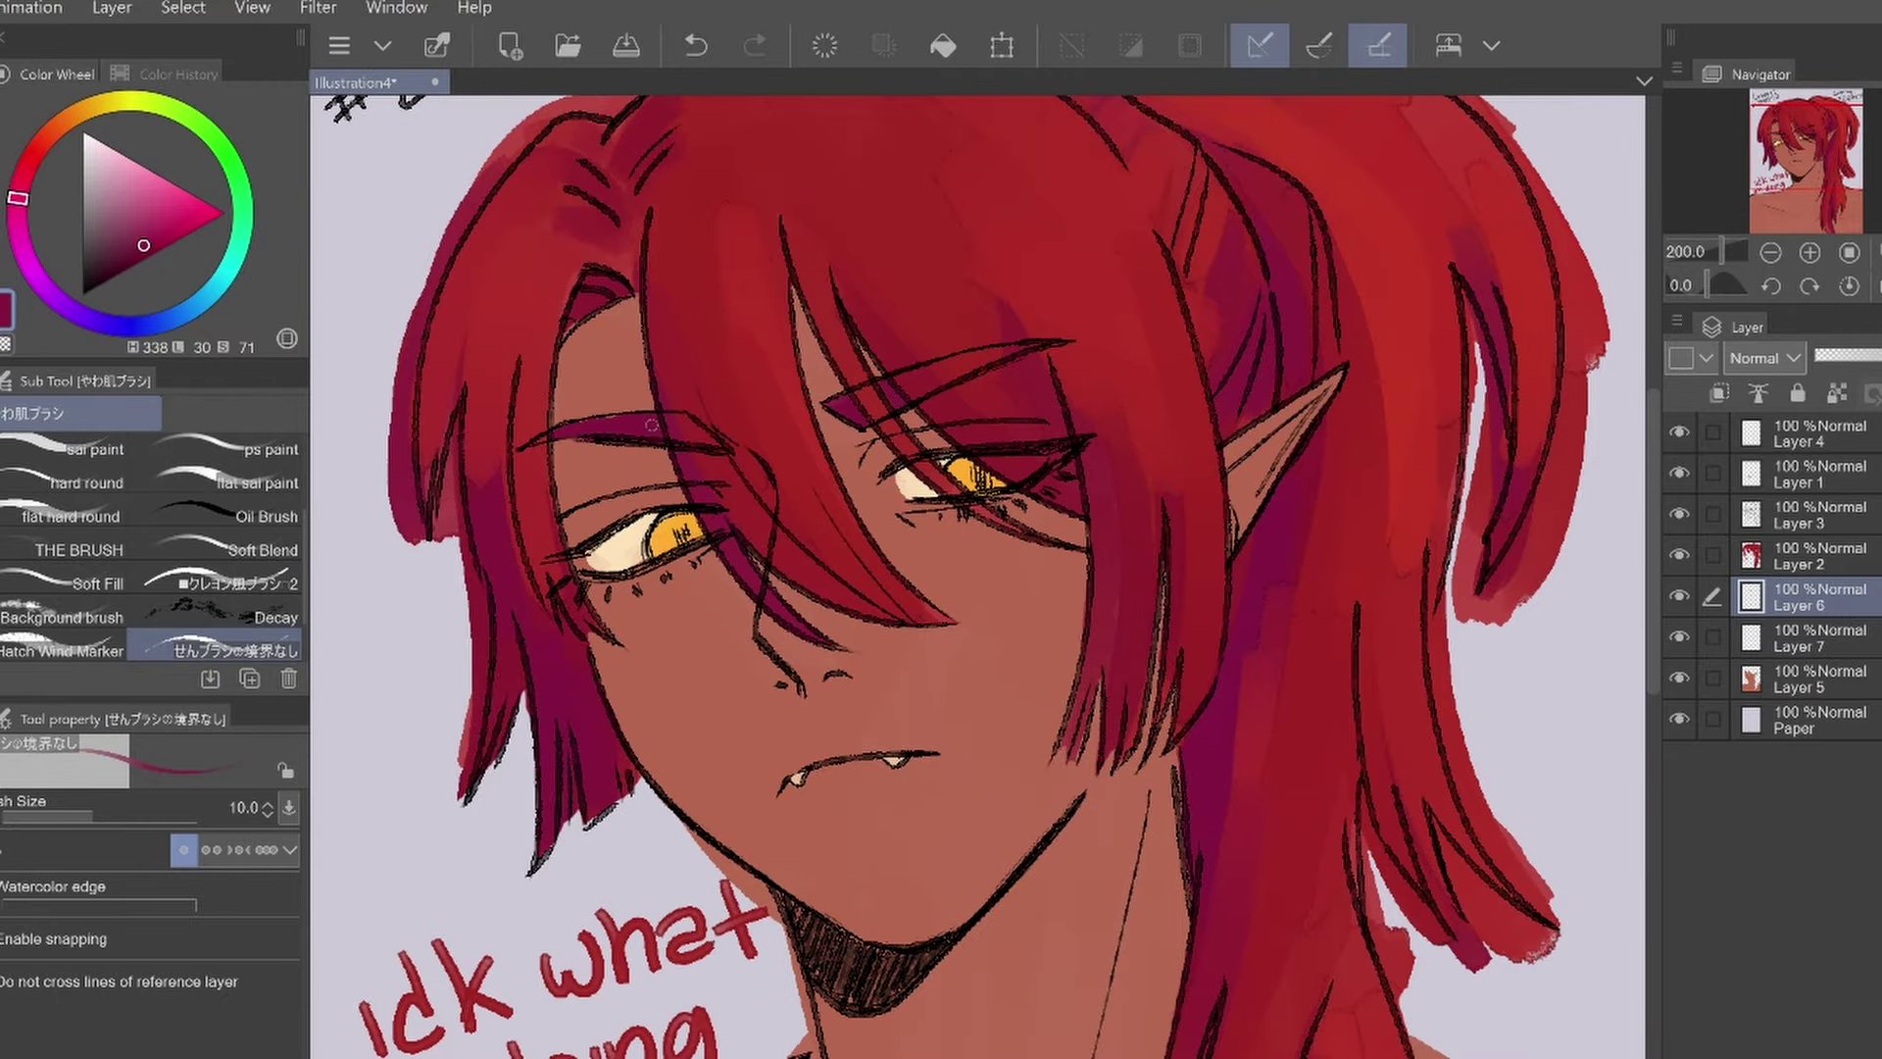
# Erase the handwritten note beside the neck from Layer 2
pyautogui.hotkey('ctrl', '-')
pyautogui.scroll(-2, 980, 588)
pyautogui.click(1814, 556)
pyautogui.moveTo(774, 868)
pyautogui.mouseDown()
pyautogui.moveTo(666, 765)
pyautogui.moveTo(549, 852)
pyautogui.mouseUp()
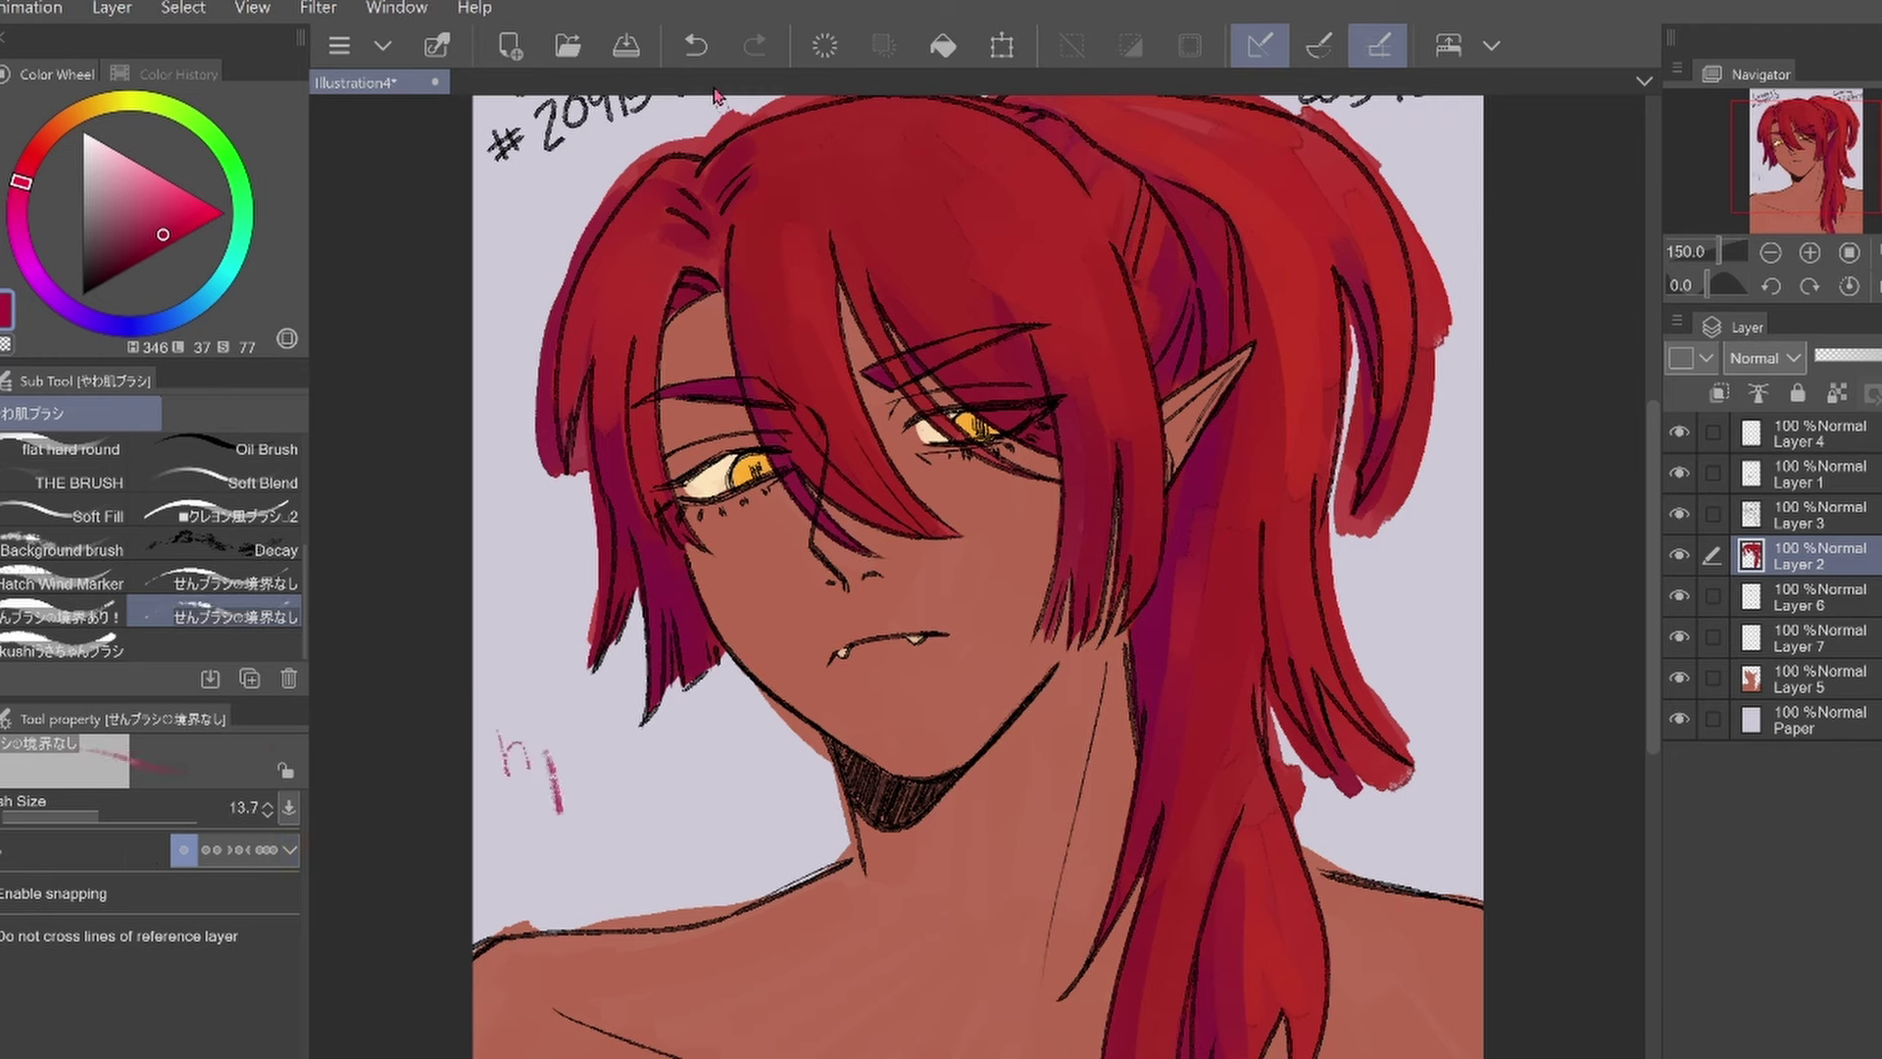
# Handwrite the note "he looks like ketchup" in the empty background beside the neck
pyautogui.press('p')
pyautogui.moveTo(503, 742); pyautogui.dragTo(537, 795)
pyautogui.moveTo(542, 779); pyautogui.dragTo(560, 792)
pyautogui.moveTo(567, 730); pyautogui.dragTo(572, 780)
pyautogui.moveTo(588, 751); pyautogui.dragTo(586, 752)
pyautogui.moveTo(612, 747); pyautogui.dragTo(611, 748)
pyautogui.moveTo(628, 728); pyautogui.dragTo(649, 772)
pyautogui.moveTo(674, 737); pyautogui.dragTo(654, 766)
pyautogui.moveTo(492, 833); pyautogui.dragTo(502, 875)
pyautogui.moveTo(520, 829); pyautogui.dragTo(564, 862)
pyautogui.moveTo(588, 804); pyautogui.dragTo(641, 852)
pyautogui.moveTo(647, 784)
pyautogui.mouseDown()
pyautogui.moveTo(669, 838)
pyautogui.moveTo(759, 774)
pyautogui.mouseUp()
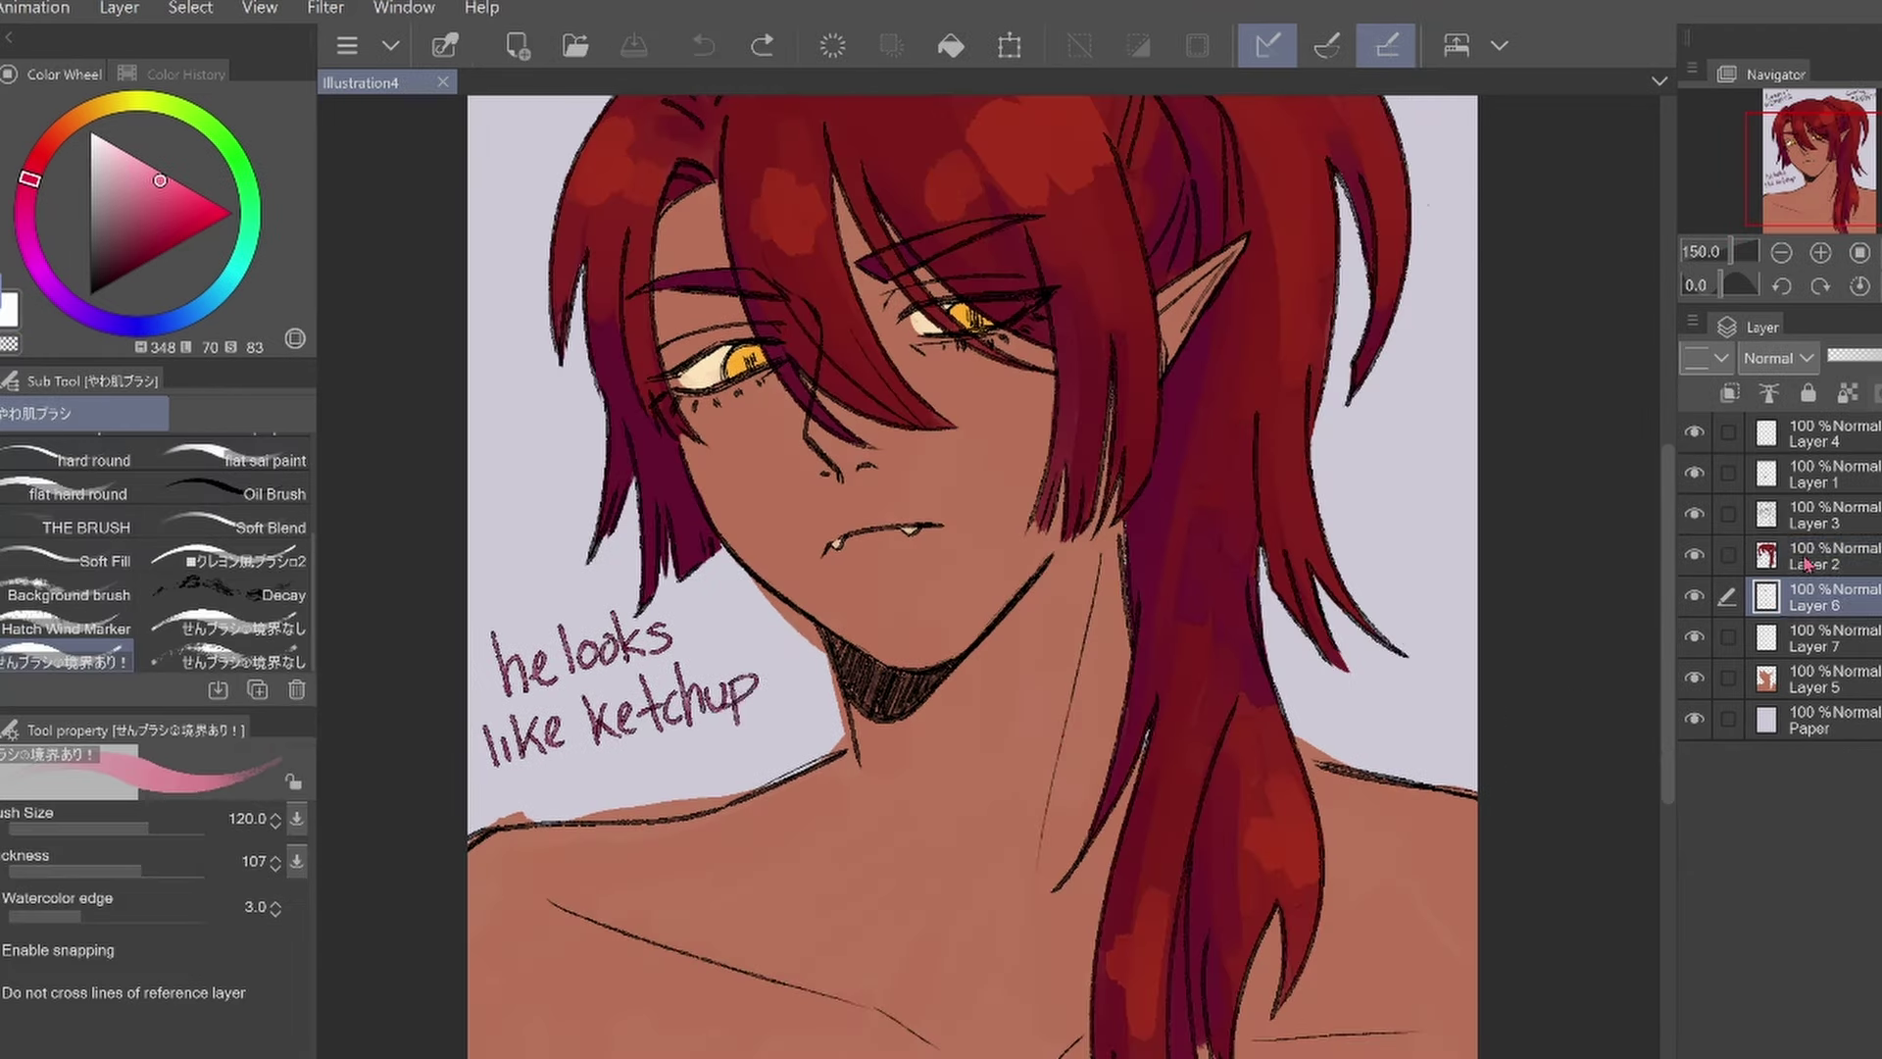
# Replace the note beside the neck with the handwritten text "my tablet keeps crashing & I lose my recordings... sorry."
pyautogui.moveTo(745, 706)
pyautogui.mouseDown()
pyautogui.moveTo(501, 622)
pyautogui.moveTo(534, 623)
pyautogui.moveTo(519, 537)
pyautogui.mouseUp()
pyautogui.press('p')
pyautogui.hotkey('ctrl', 'z')
pyautogui.moveTo(522, 515); pyautogui.dragTo(544, 567)
pyautogui.moveTo(479, 635); pyautogui.dragTo(495, 593)
pyautogui.moveTo(524, 603)
pyautogui.mouseDown()
pyautogui.moveTo(518, 624)
pyautogui.moveTo(593, 573)
pyautogui.mouseUp()
pyautogui.moveTo(482, 655); pyautogui.dragTo(529, 696)
pyautogui.moveTo(549, 686); pyautogui.dragTo(779, 603)
pyautogui.moveTo(504, 720); pyautogui.dragTo(495, 759)
pyautogui.moveTo(534, 691); pyautogui.dragTo(534, 730)
pyautogui.moveTo(568, 725); pyautogui.dragTo(647, 701)
pyautogui.moveTo(667, 701); pyautogui.dragTo(740, 671)
pyautogui.moveTo(500, 792); pyautogui.dragTo(511, 766)
pyautogui.moveTo(518, 779); pyautogui.dragTo(597, 753)
pyautogui.moveTo(600, 763); pyautogui.dragTo(687, 730)
pyautogui.click(713, 731)
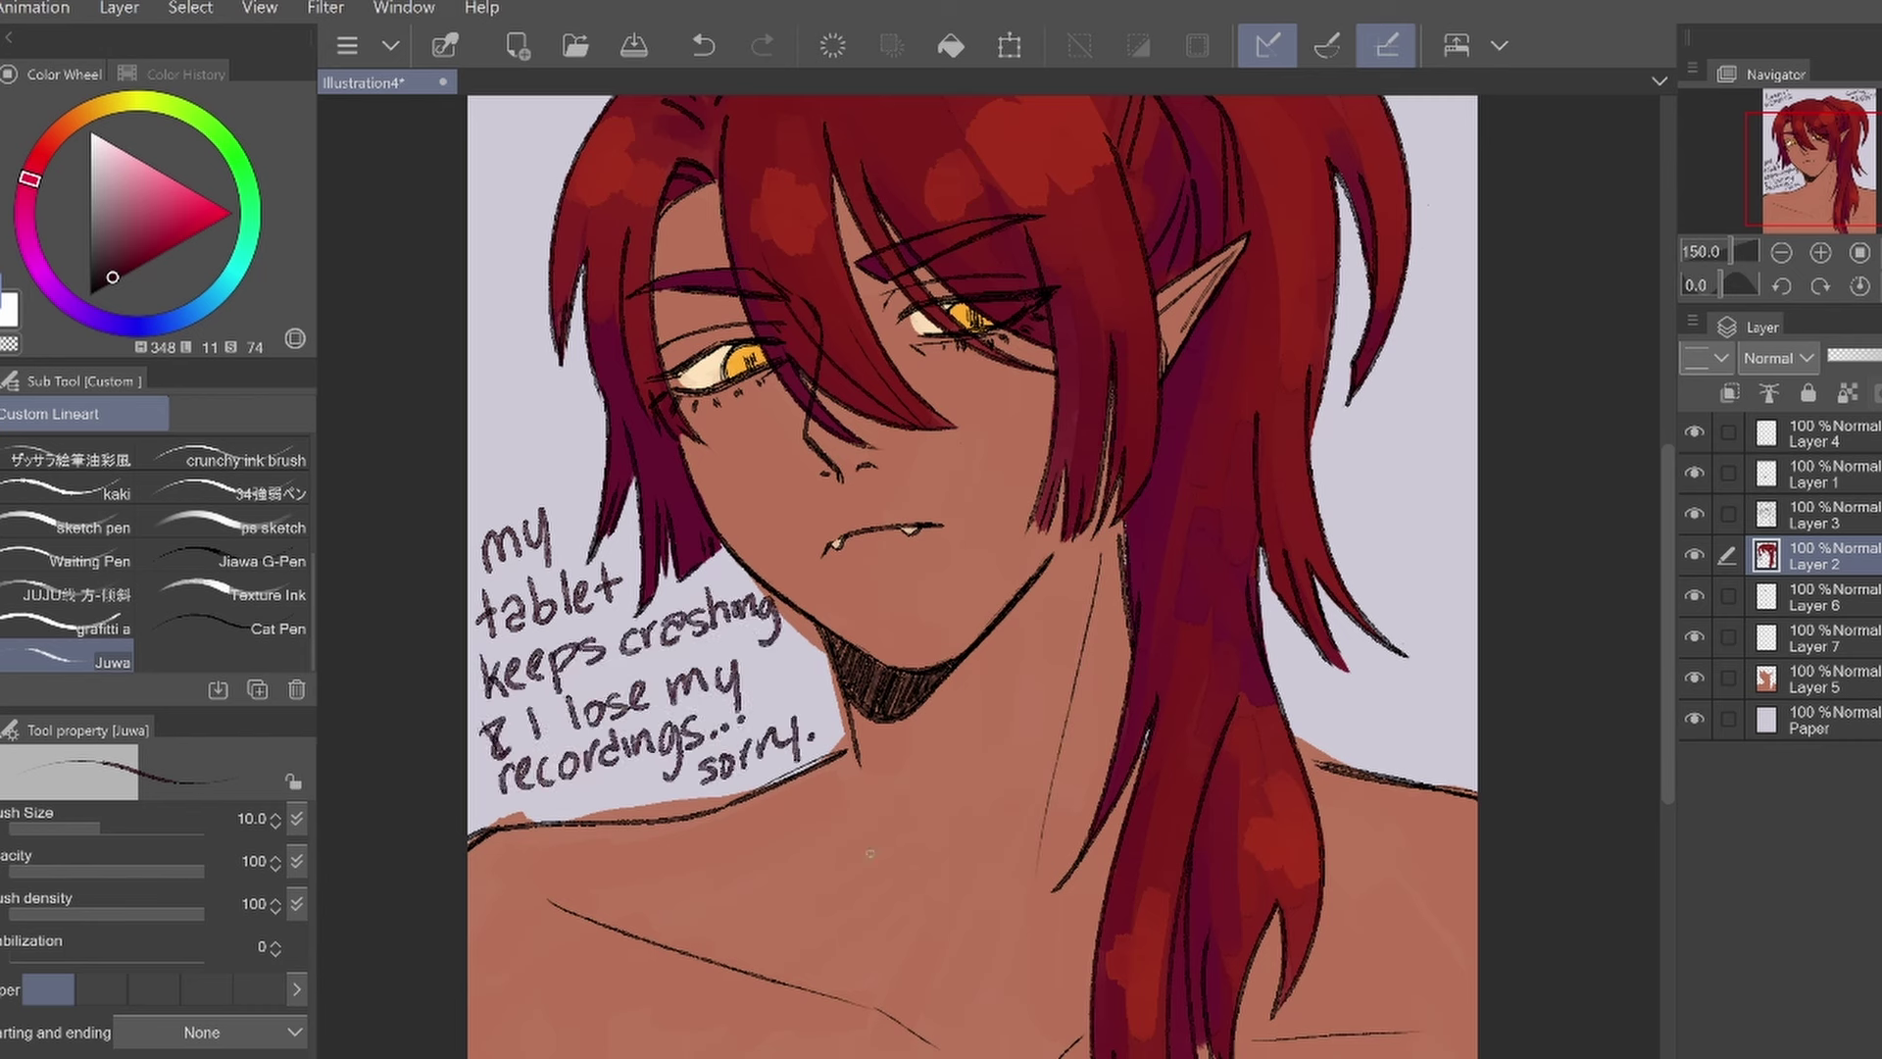
# Brighten both golden irises with yellow highlights on Layer 6
pyautogui.click(1833, 596)
pyautogui.press('b')
pyautogui.keyDown('alt'); pyautogui.click(750, 365); pyautogui.keyUp('alt')
pyautogui.moveTo(731, 378); pyautogui.dragTo(770, 361)
pyautogui.moveTo(951, 338); pyautogui.dragTo(992, 318)
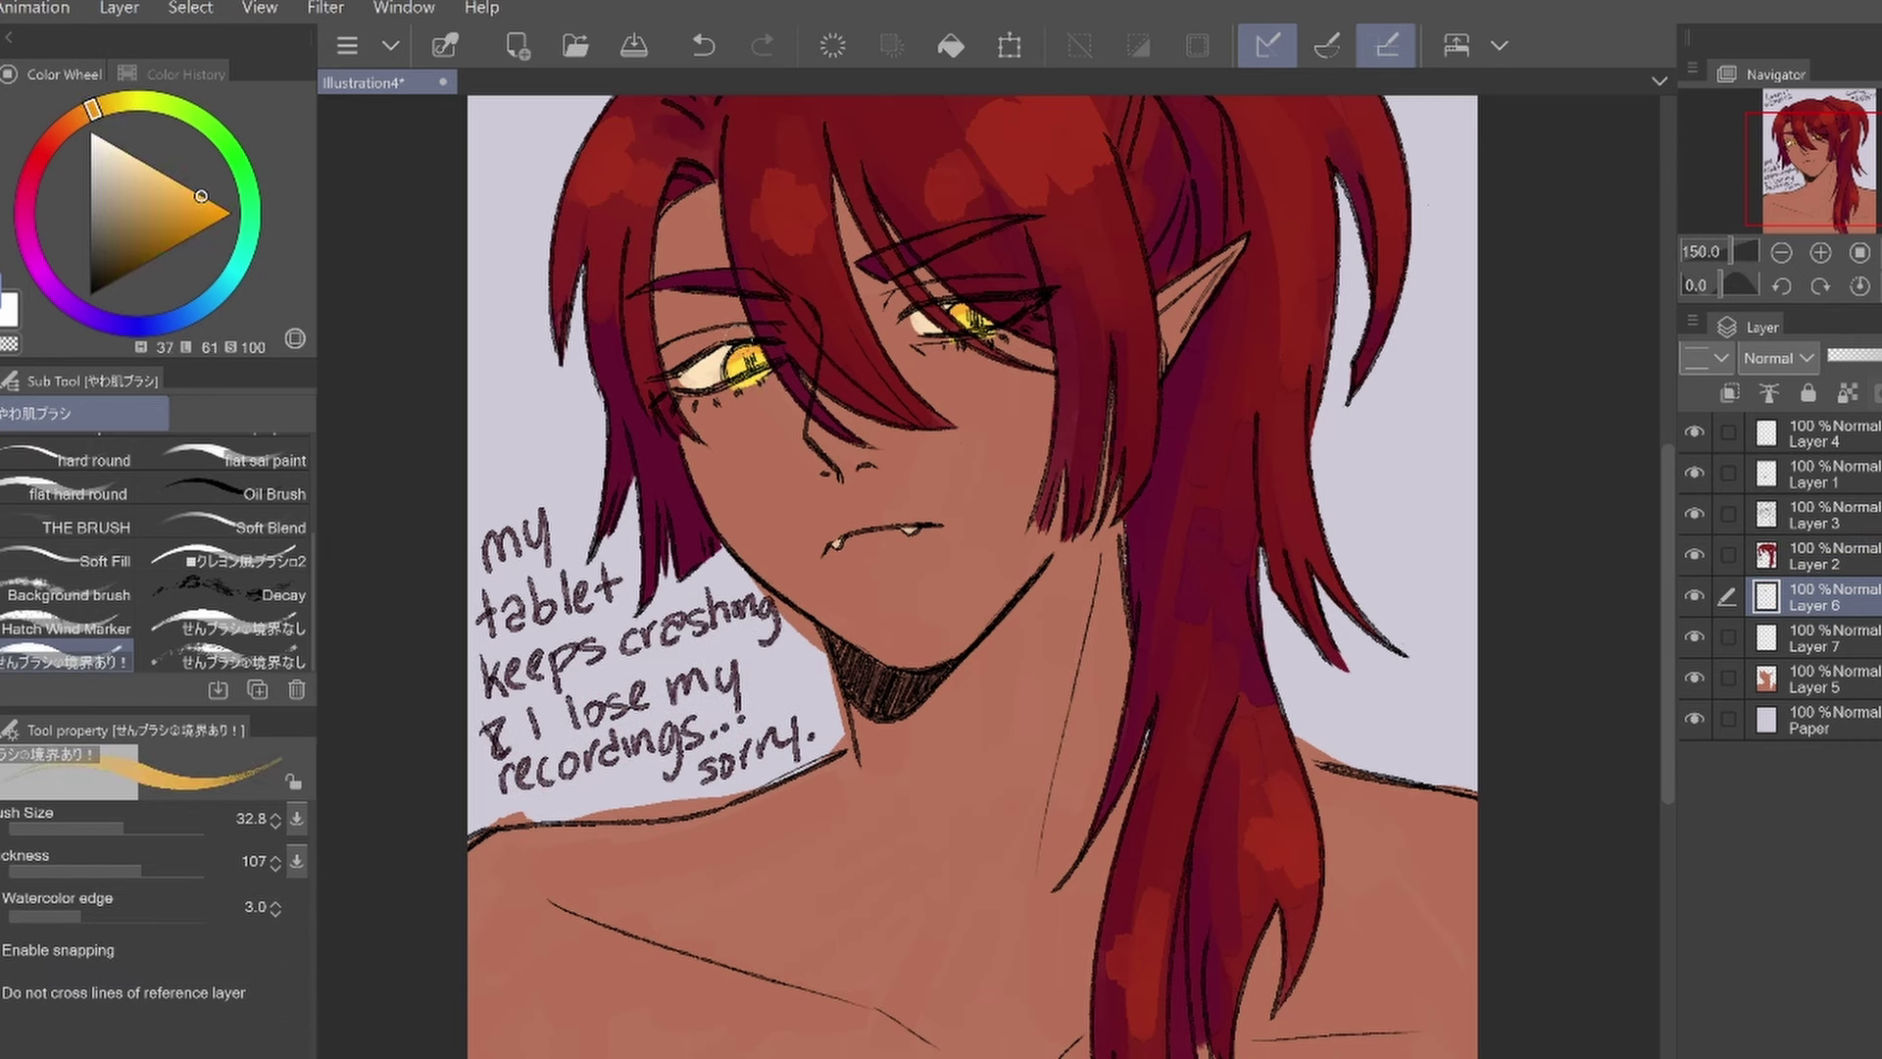
pyautogui.keyDown('alt'); pyautogui.click(842, 308); pyautogui.keyUp('alt')
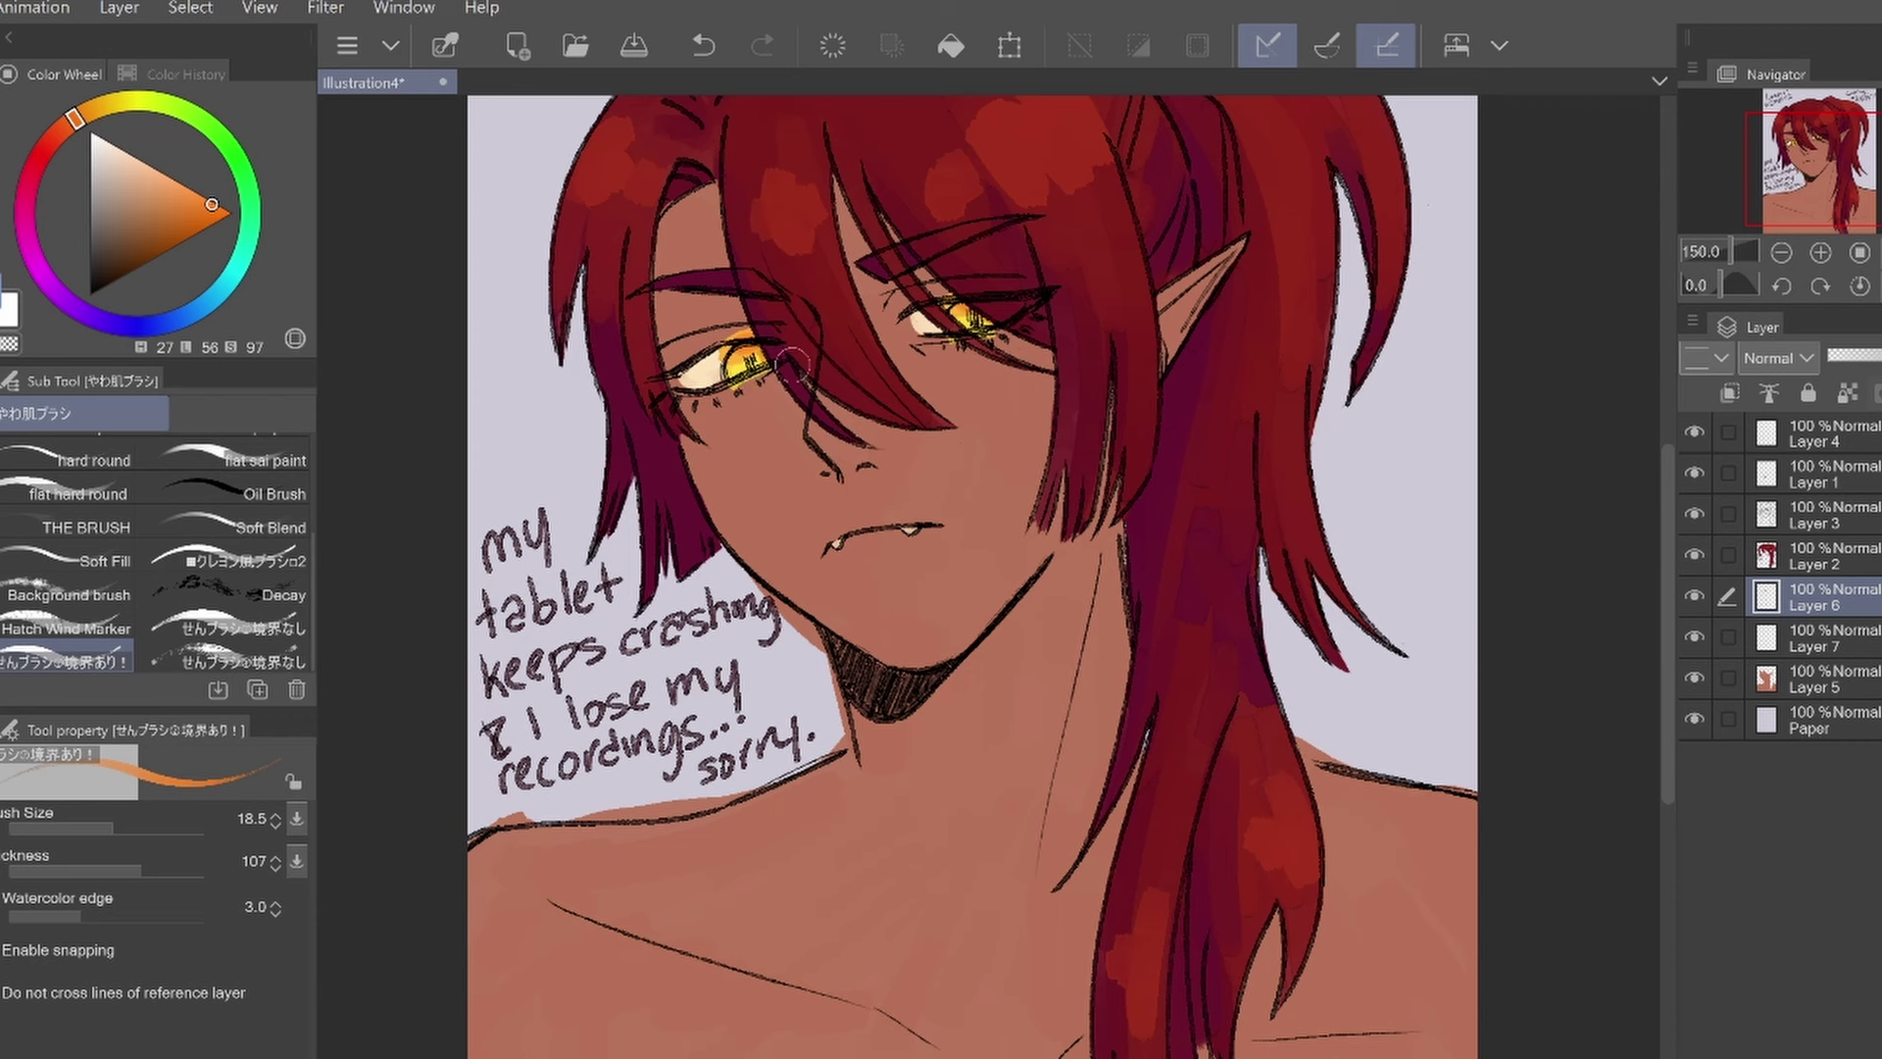
pyautogui.hotkey('ctrl', 'z')
# Shade the eye whites with light orange, hue 27, on a new layer above Layer 7 and merge it down
pyautogui.click(1833, 637)
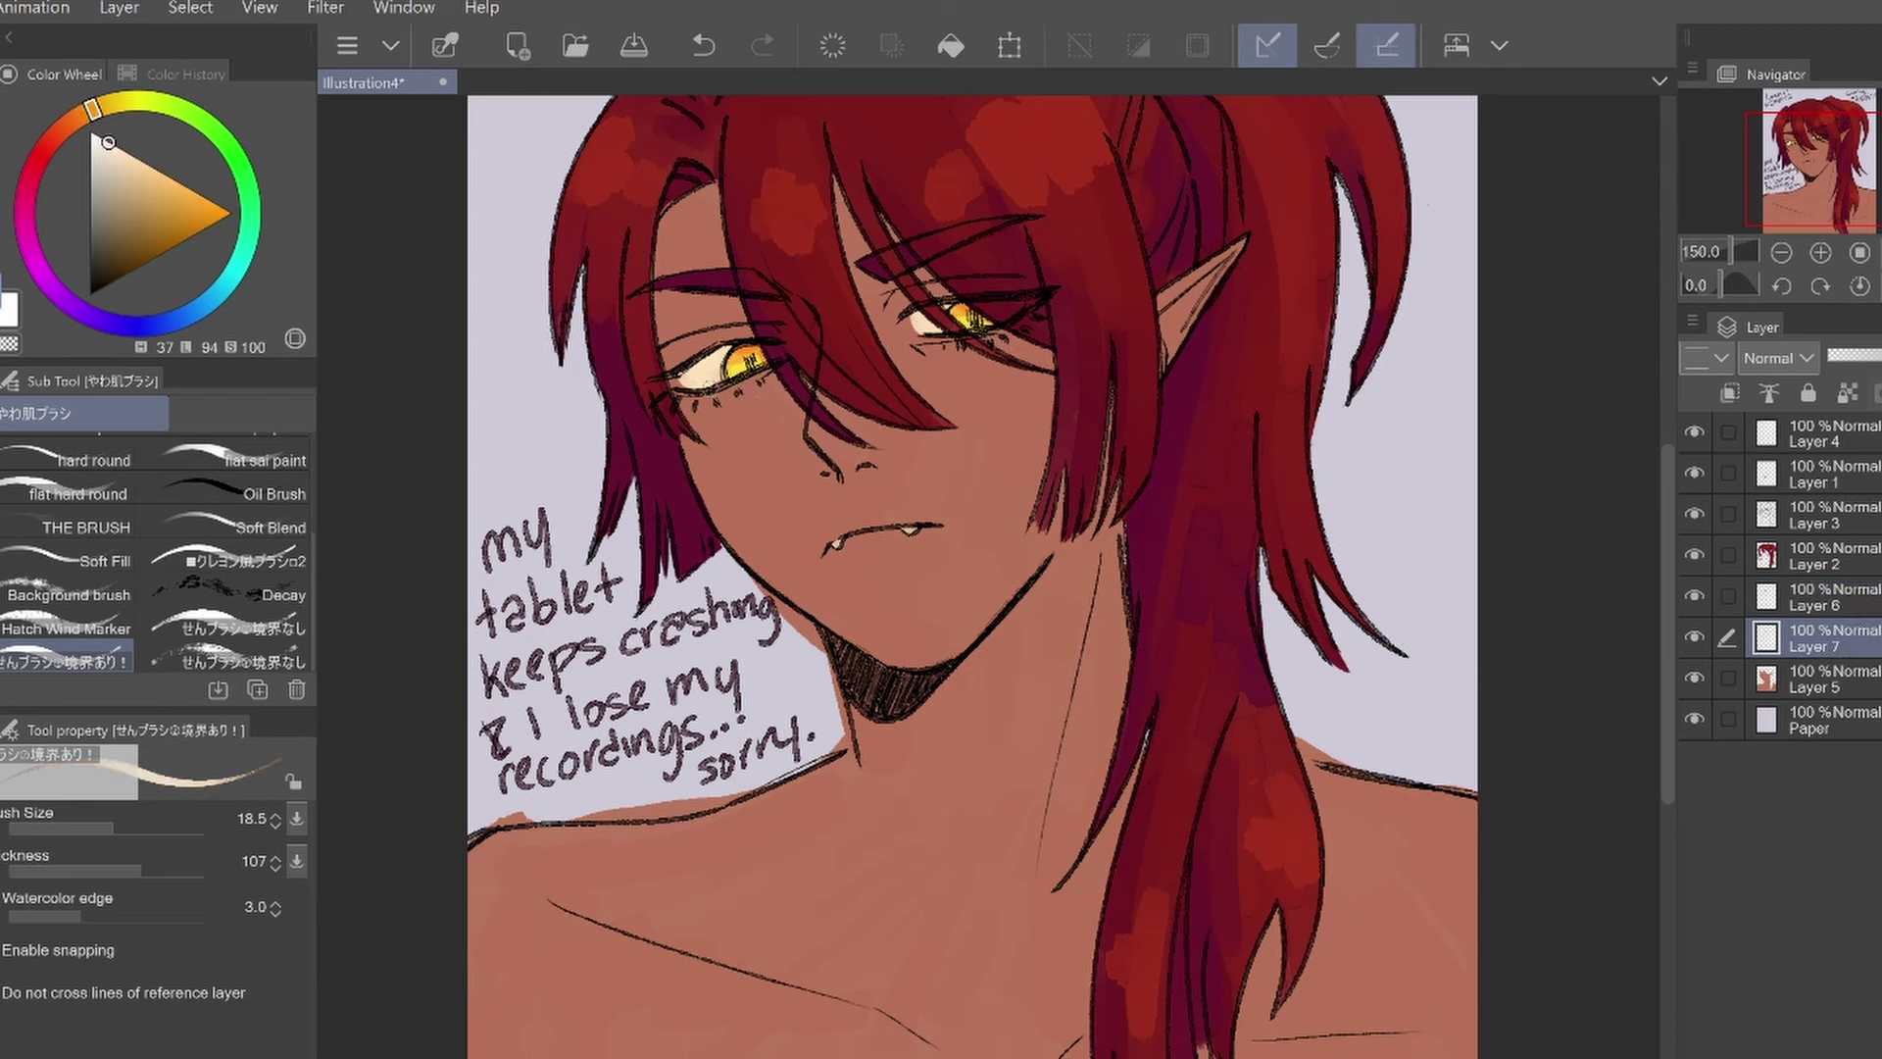
pyautogui.keyDown('alt'); pyautogui.click(706, 377); pyautogui.keyUp('alt')
pyautogui.click(1730, 392)
pyautogui.keyDown('alt'); pyautogui.click(704, 370); pyautogui.keyUp('alt')
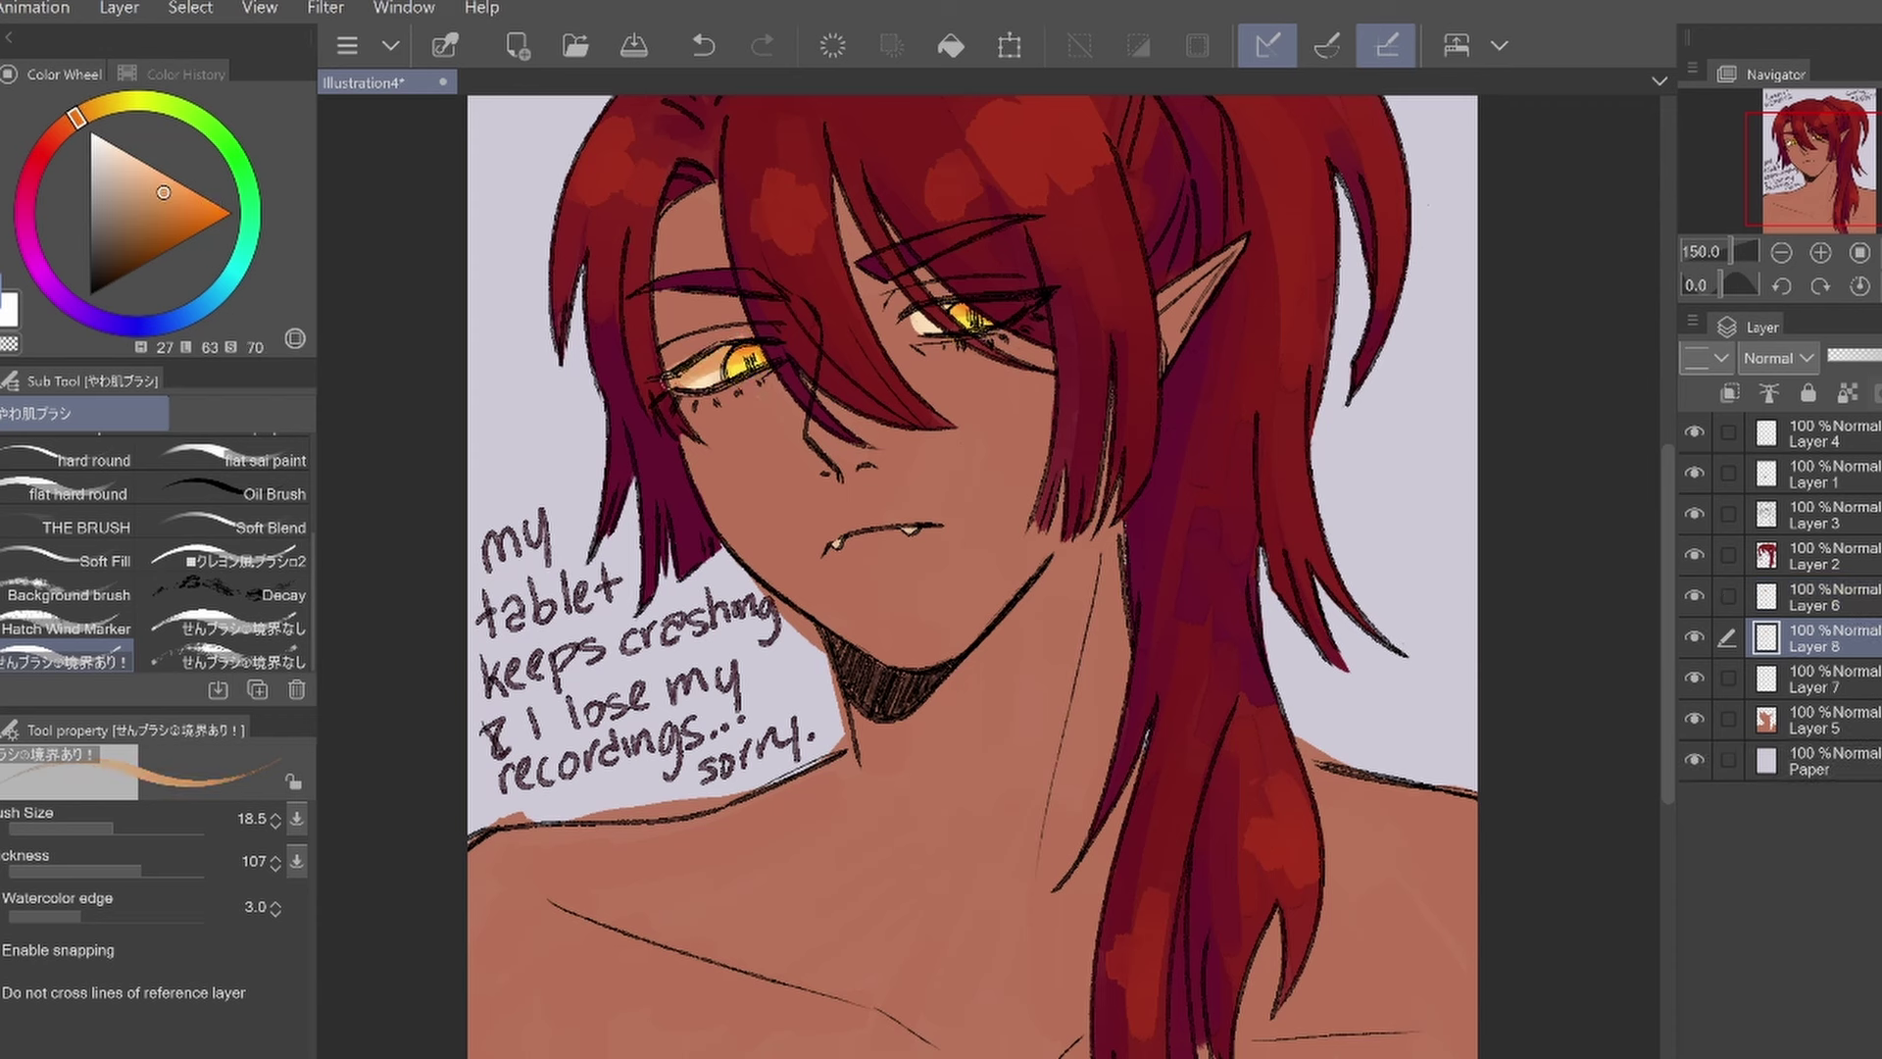
pyautogui.press('space')
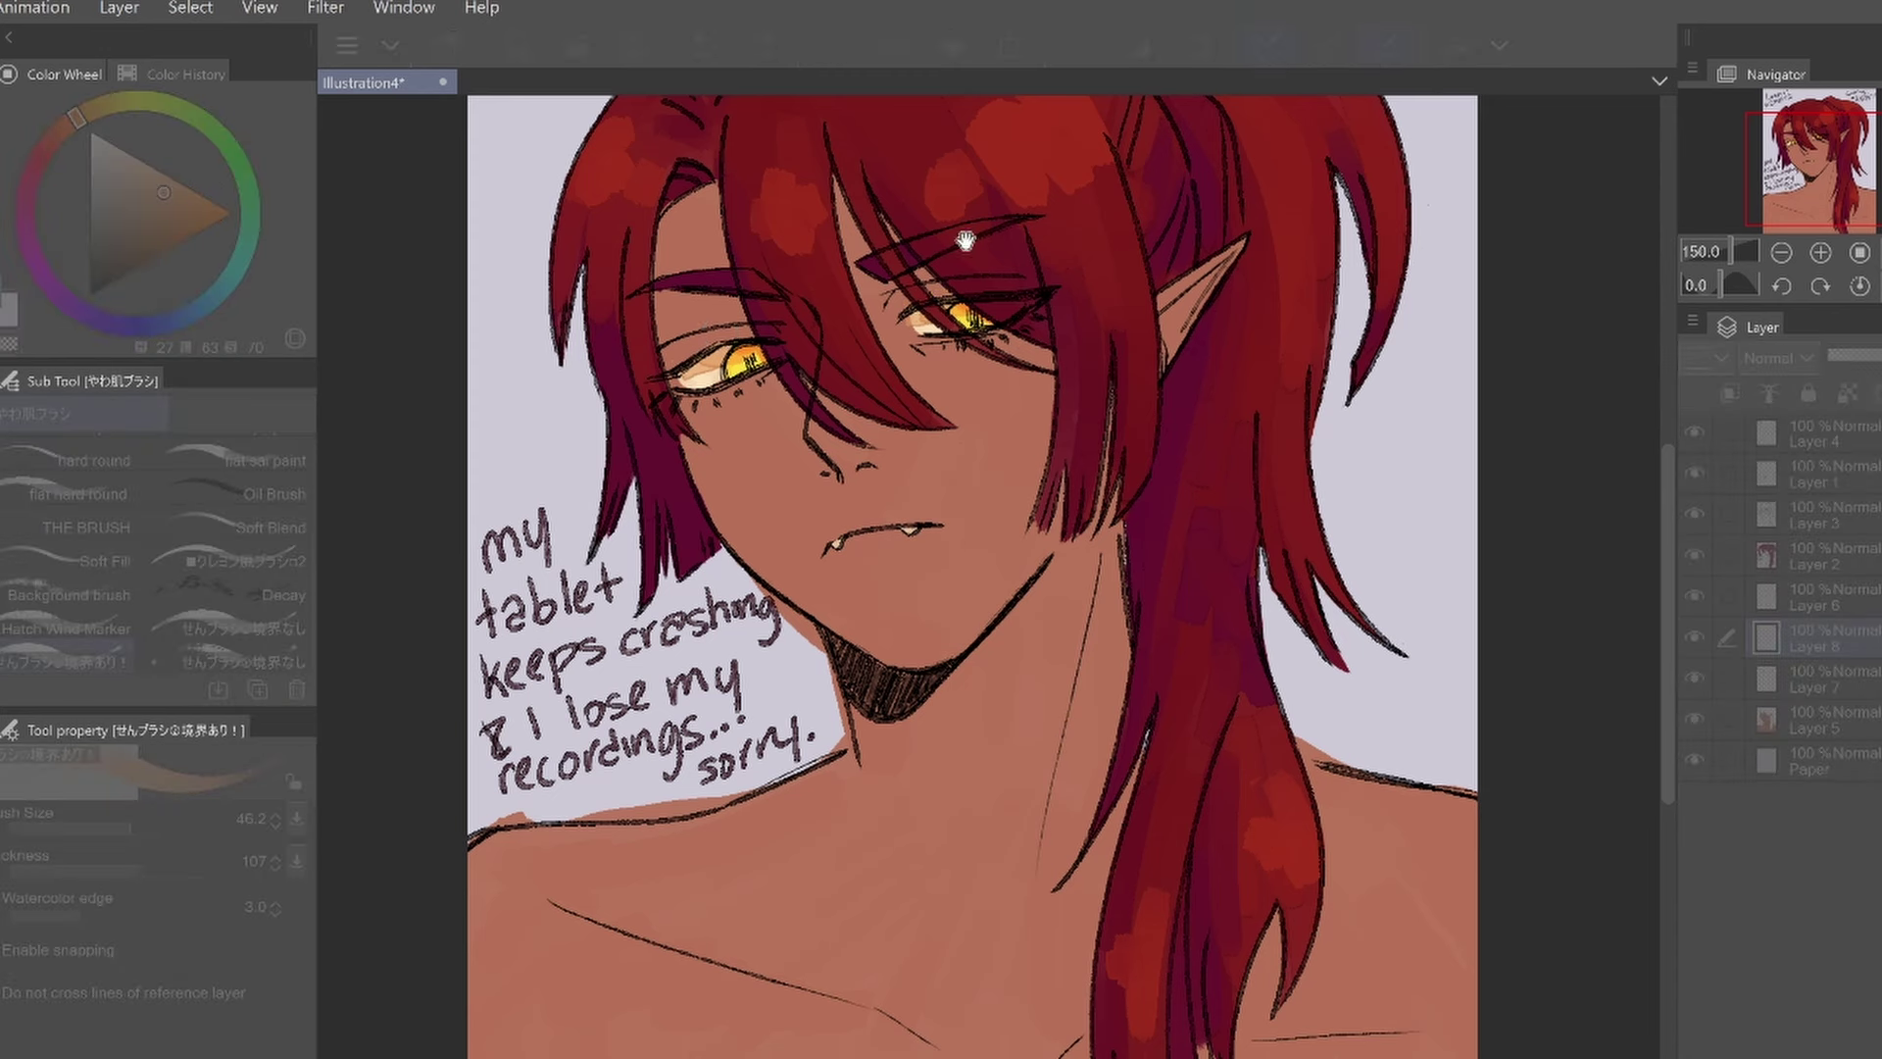
pyautogui.hotkey('ctrl', 'e')
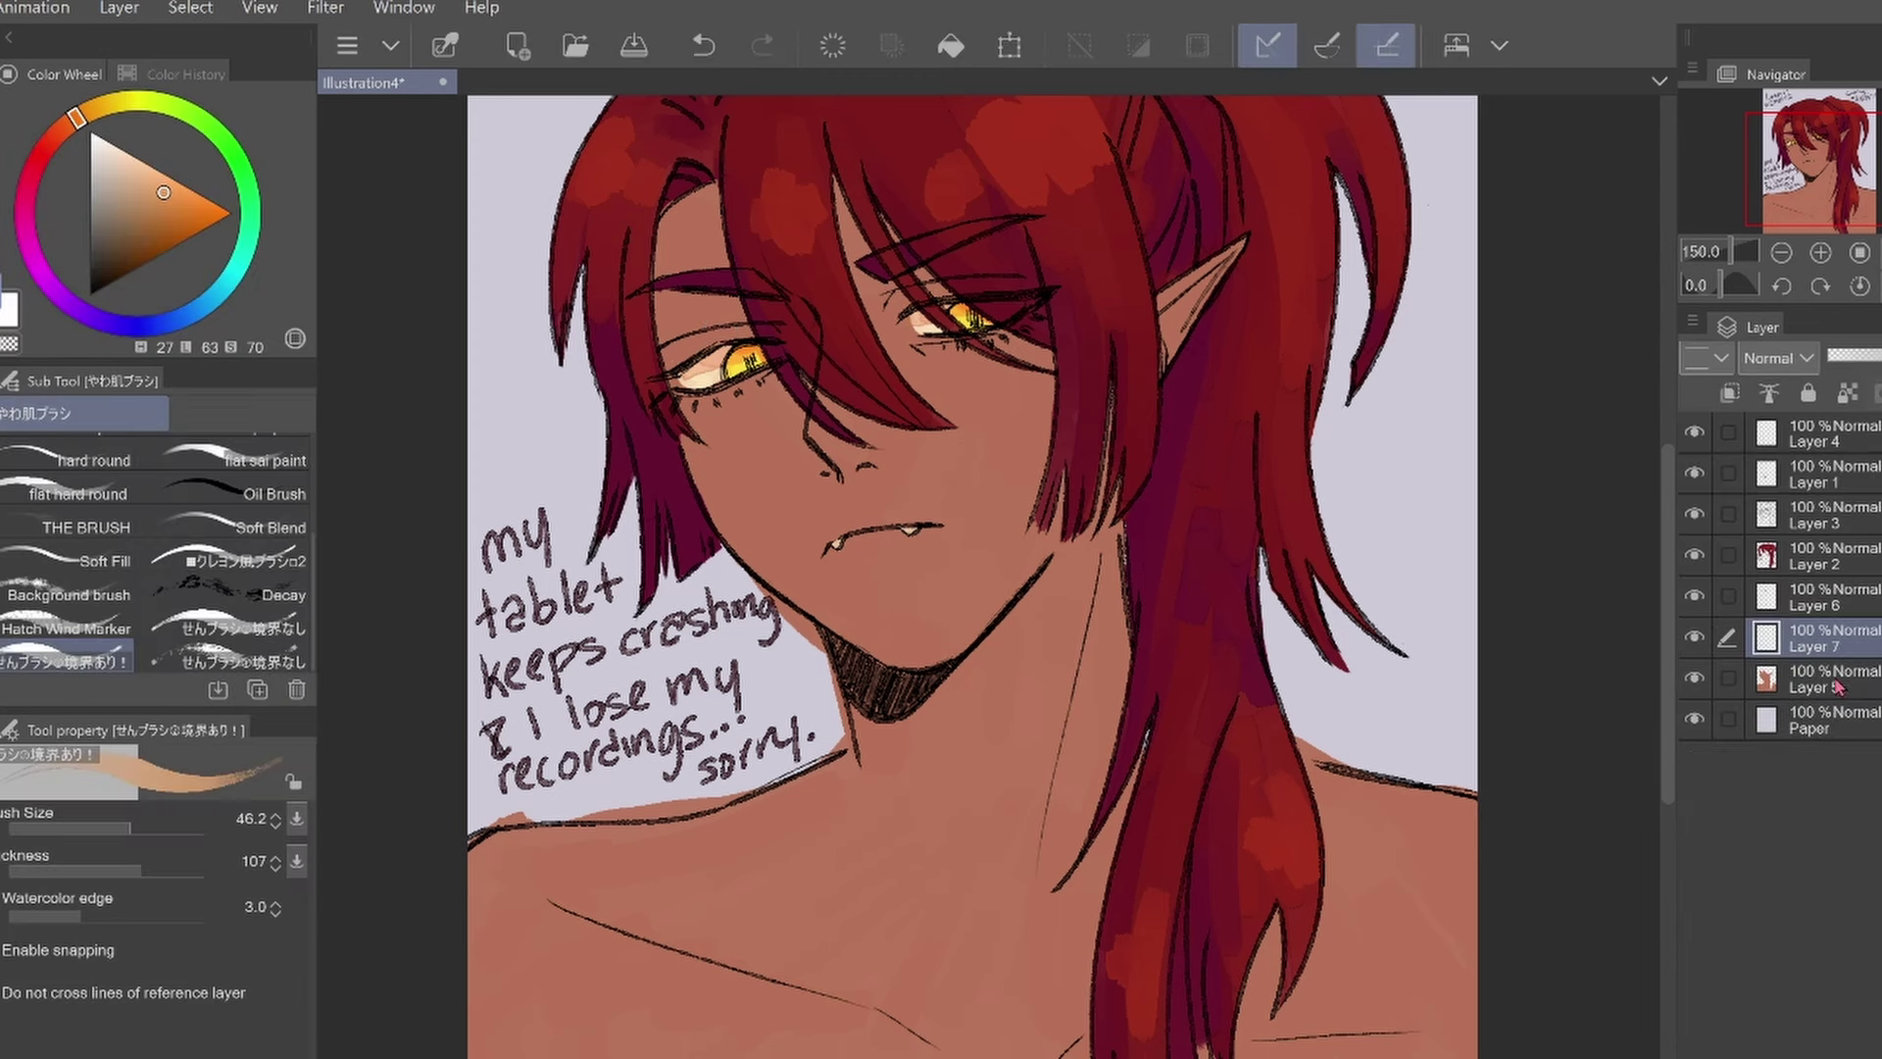
pyautogui.hotkey('ctrl', 'e')
pyautogui.hotkey('ctrl', 'z')
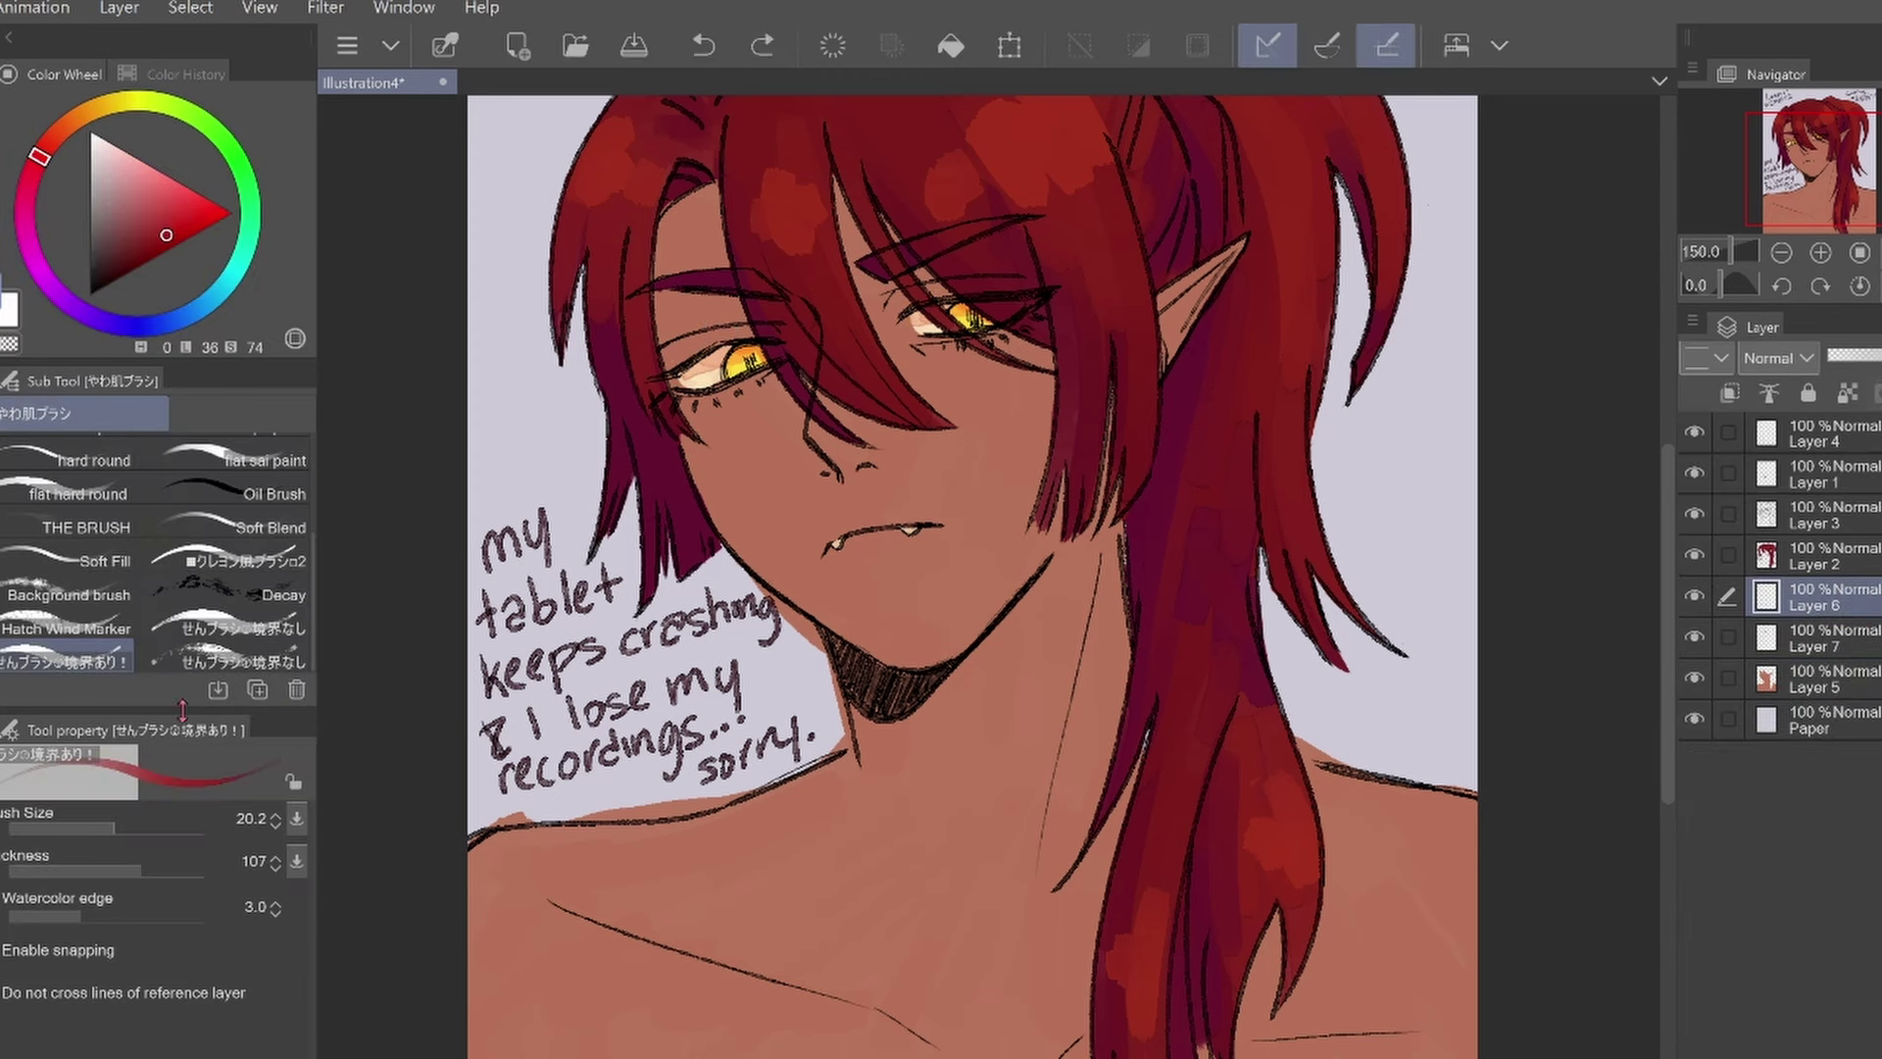
# Paint soft red eyeshadow around the eyes on Layer 6 and lower the layer's opacity to 40%
pyautogui.click(231, 662)
pyautogui.press('.')
pyautogui.moveTo(666, 361); pyautogui.dragTo(749, 333)
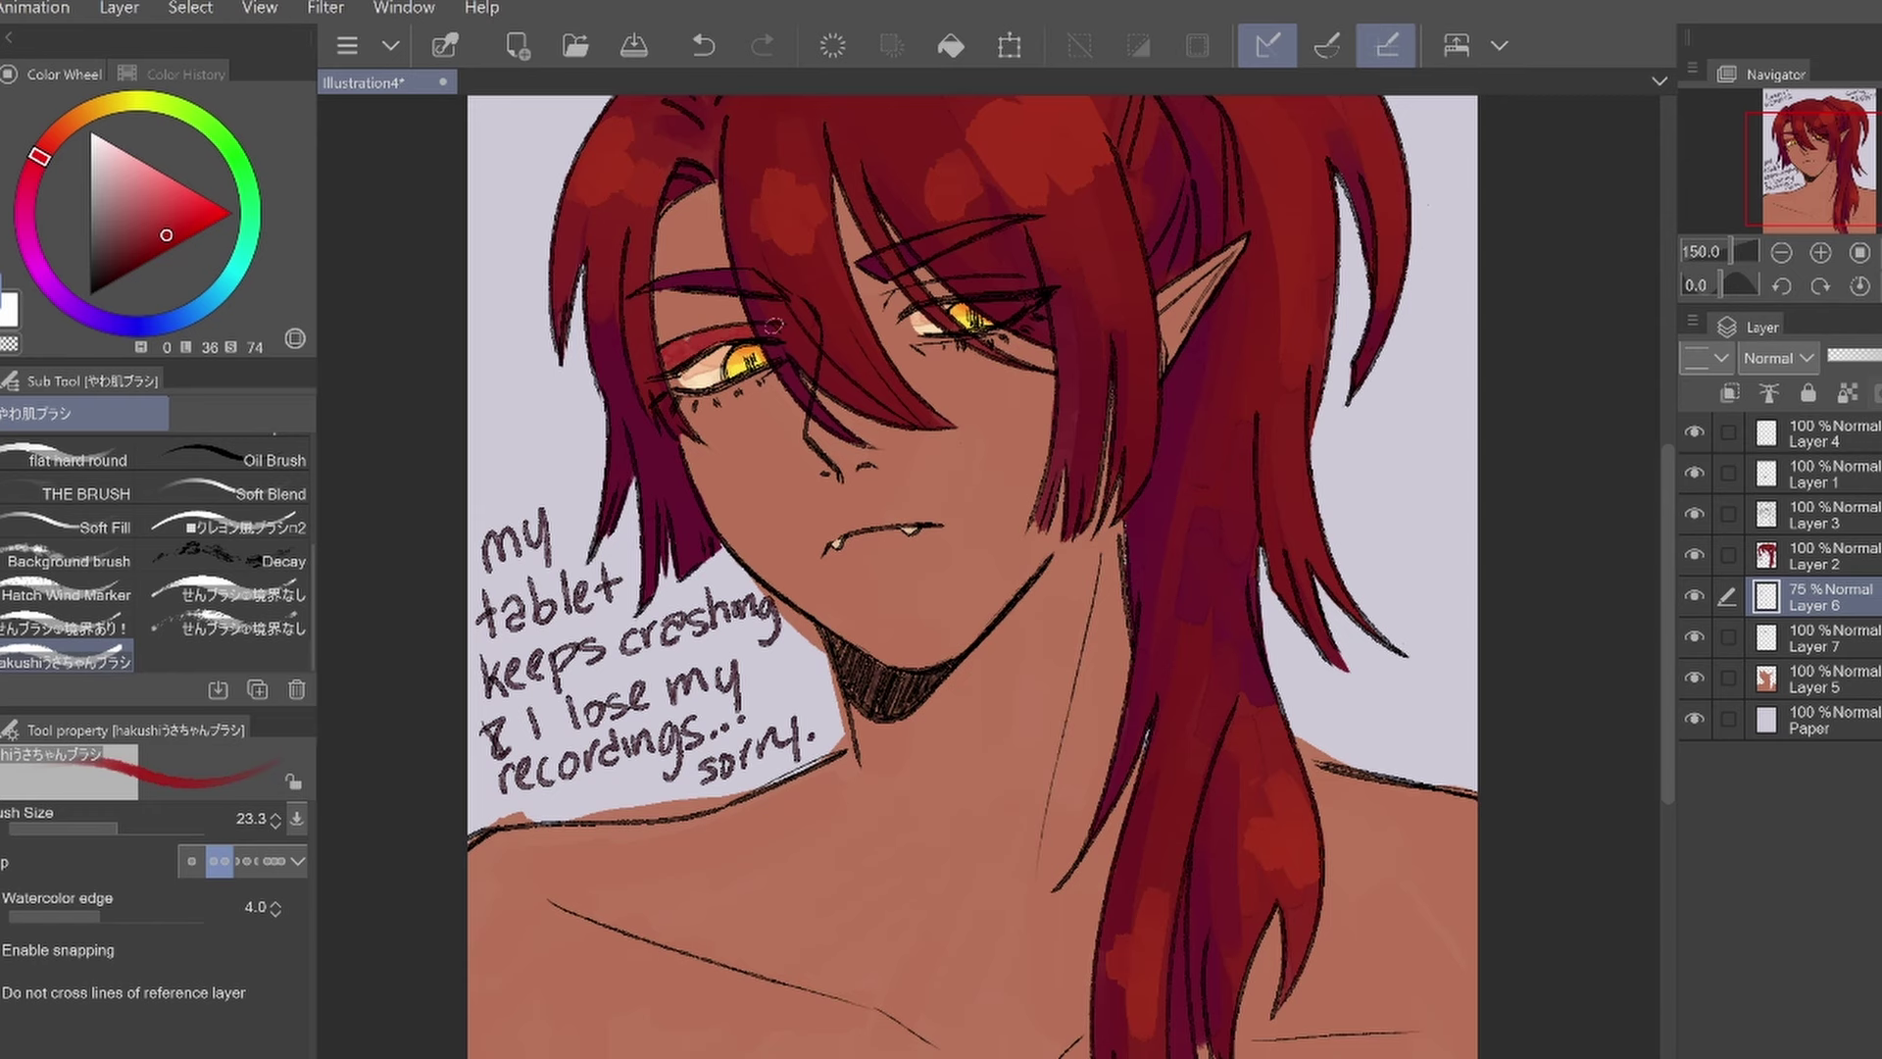
pyautogui.hotkey('ctrl', '0')
pyautogui.scroll(3, 941, 490)
# On a new layer, paint stronger red along the upper and lower eyelids, and merge the eyeshadow layers into Layer 7
pyautogui.hotkey('ctrl', 'shift', 'n')
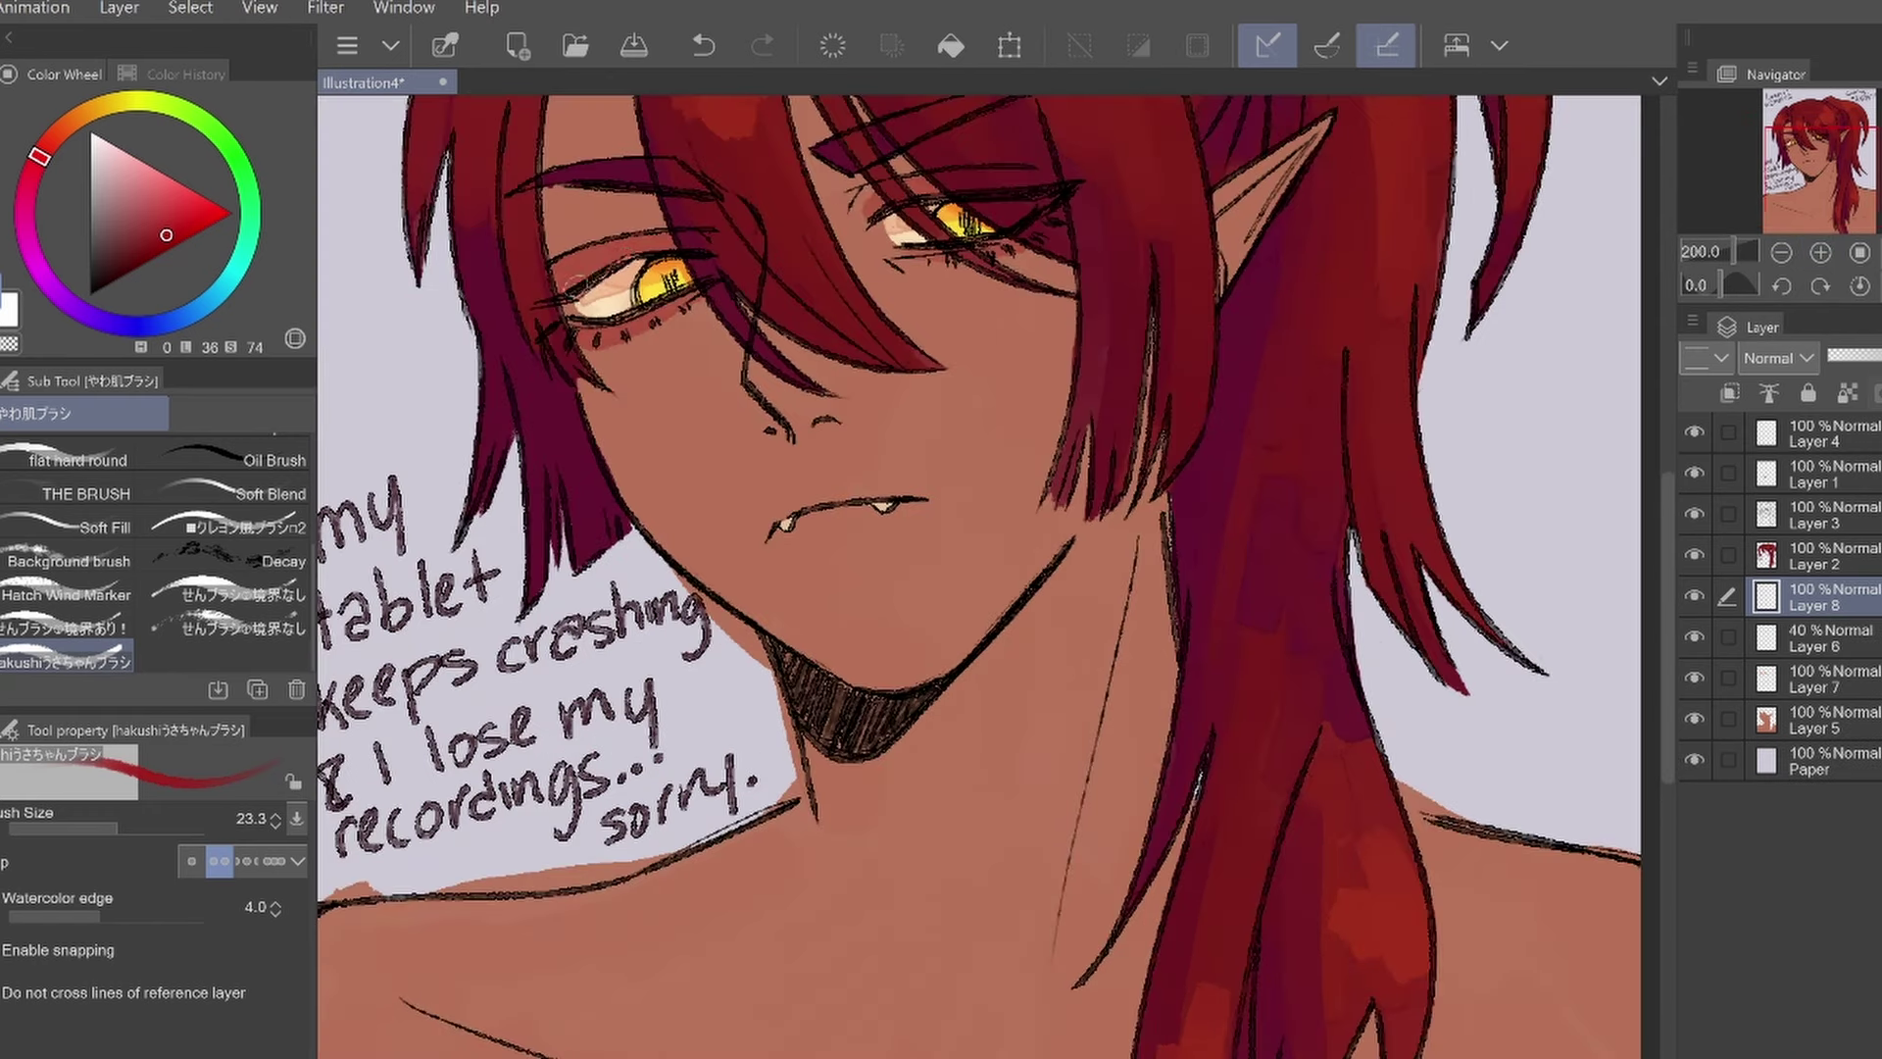
pyautogui.moveTo(559, 274); pyautogui.dragTo(622, 260)
pyautogui.moveTo(578, 324); pyautogui.dragTo(652, 314)
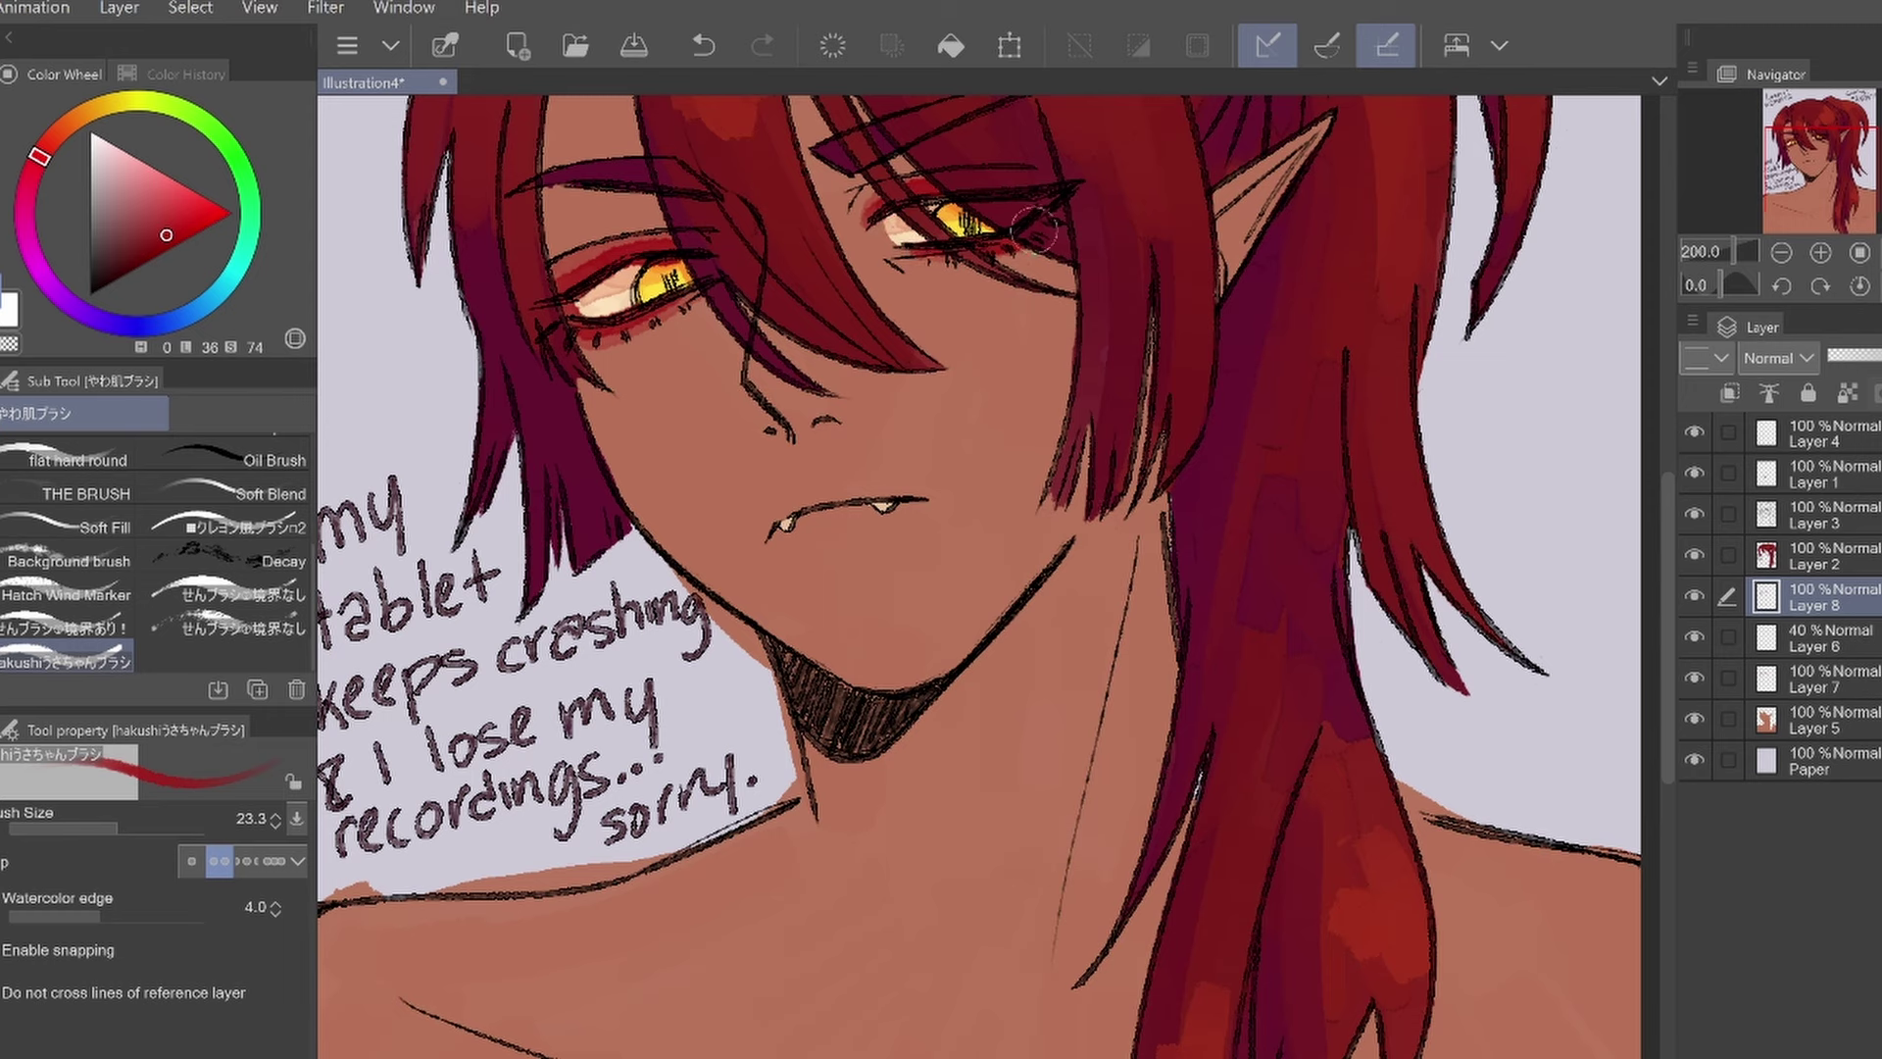
pyautogui.hotkey('ctrl', '0')
pyautogui.hotkey('ctrl', 'e')
pyautogui.hotkey('ctrl', 'e')
pyautogui.scroll(3, 941, 490)
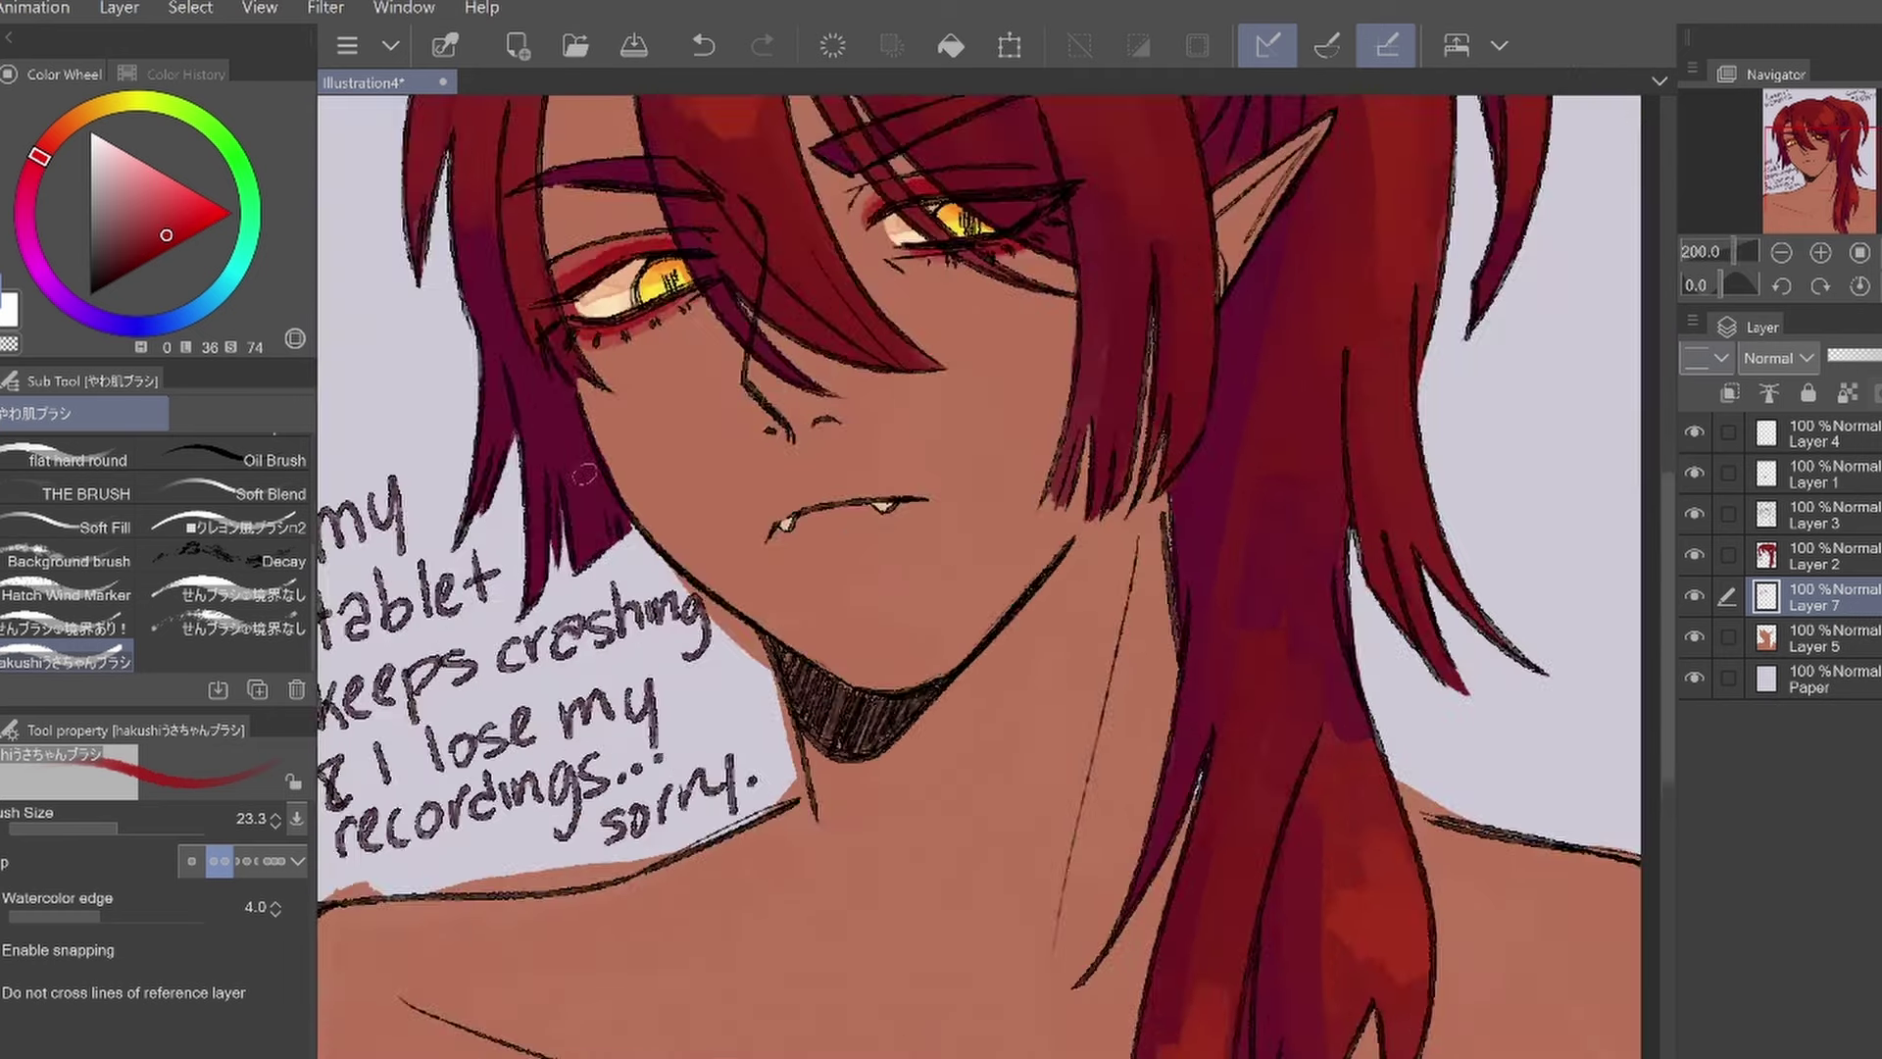
# Try dark magenta and muted crimson tones on the upper lip on Layer 7
pyautogui.scroll(2, 784, 441)
pyautogui.moveTo(867, 394)
pyautogui.mouseDown()
pyautogui.moveTo(539, 481)
pyautogui.moveTo(588, 412)
pyautogui.mouseUp()
pyautogui.hotkey('ctrl', 'z')
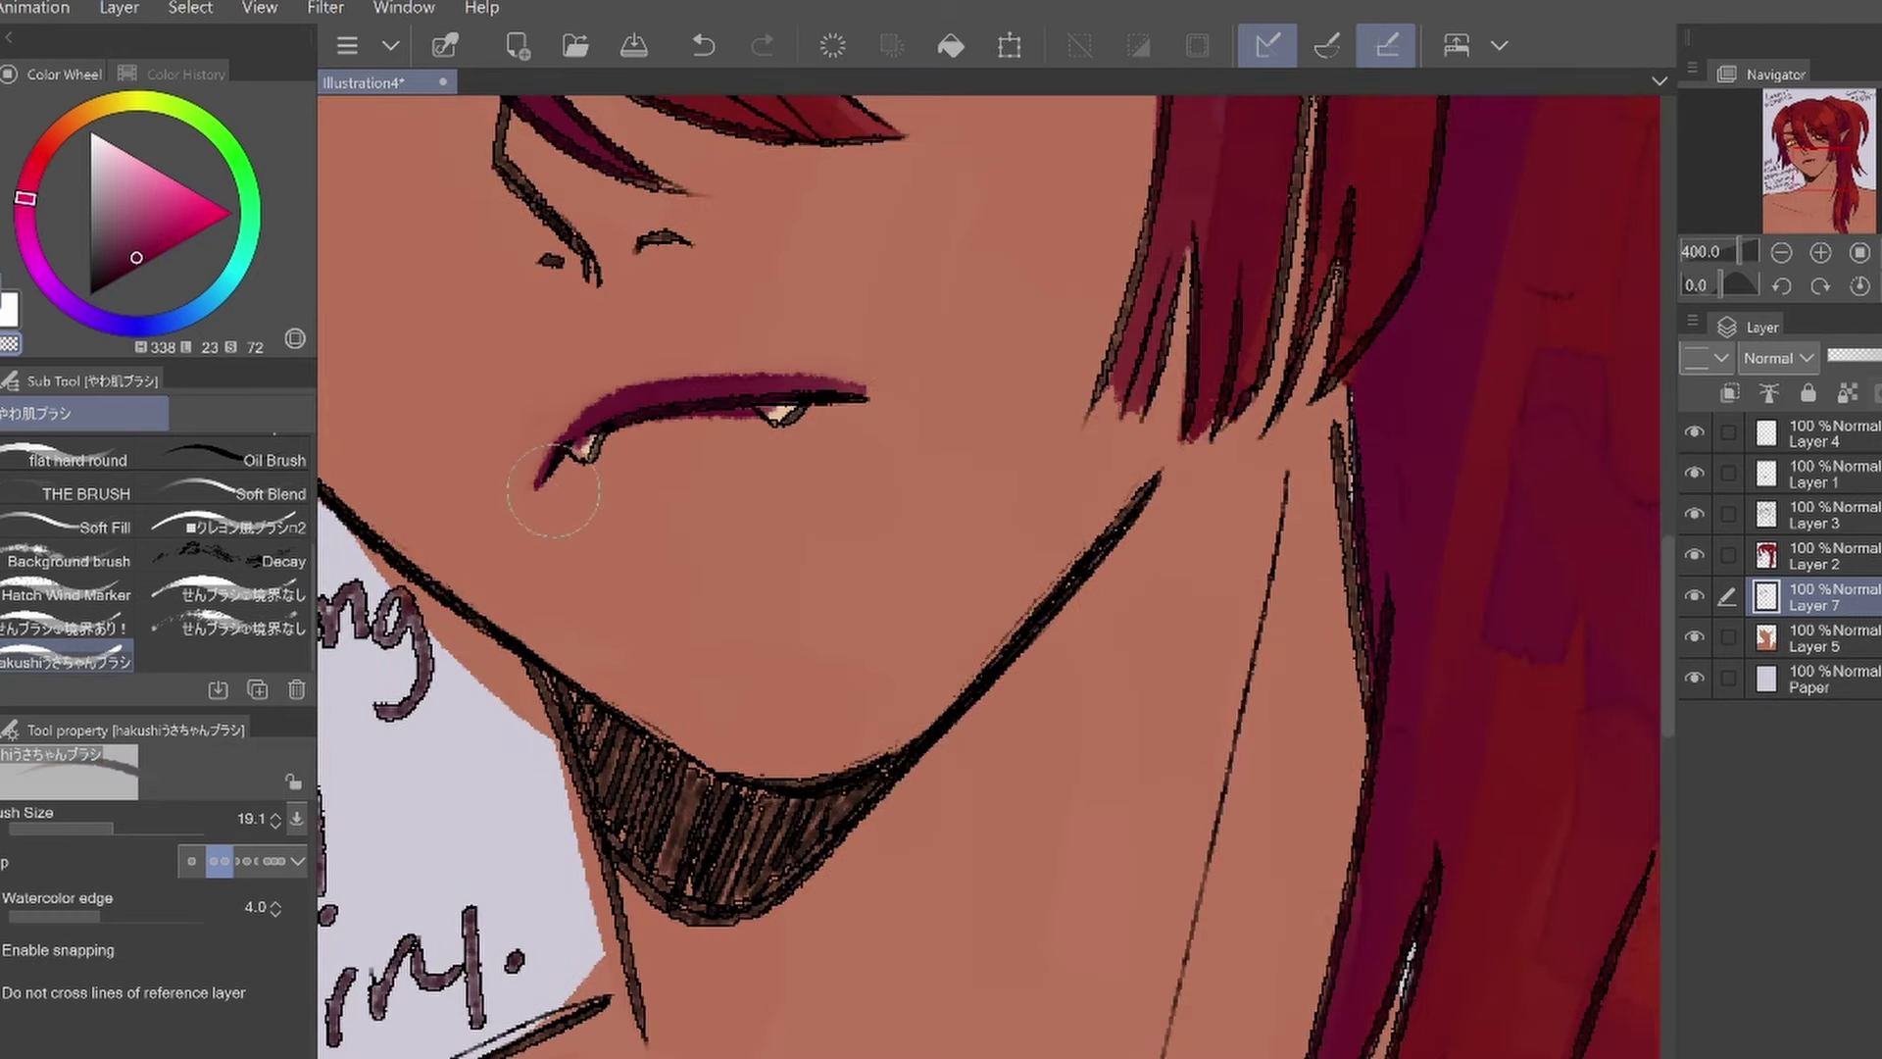
pyautogui.hotkey('ctrl', '0')
pyautogui.scroll(5, 588, 412)
pyautogui.keyDown('alt'); pyautogui.click(588, 461); pyautogui.keyUp('alt')
pyautogui.moveTo(534, 485); pyautogui.dragTo(605, 401)
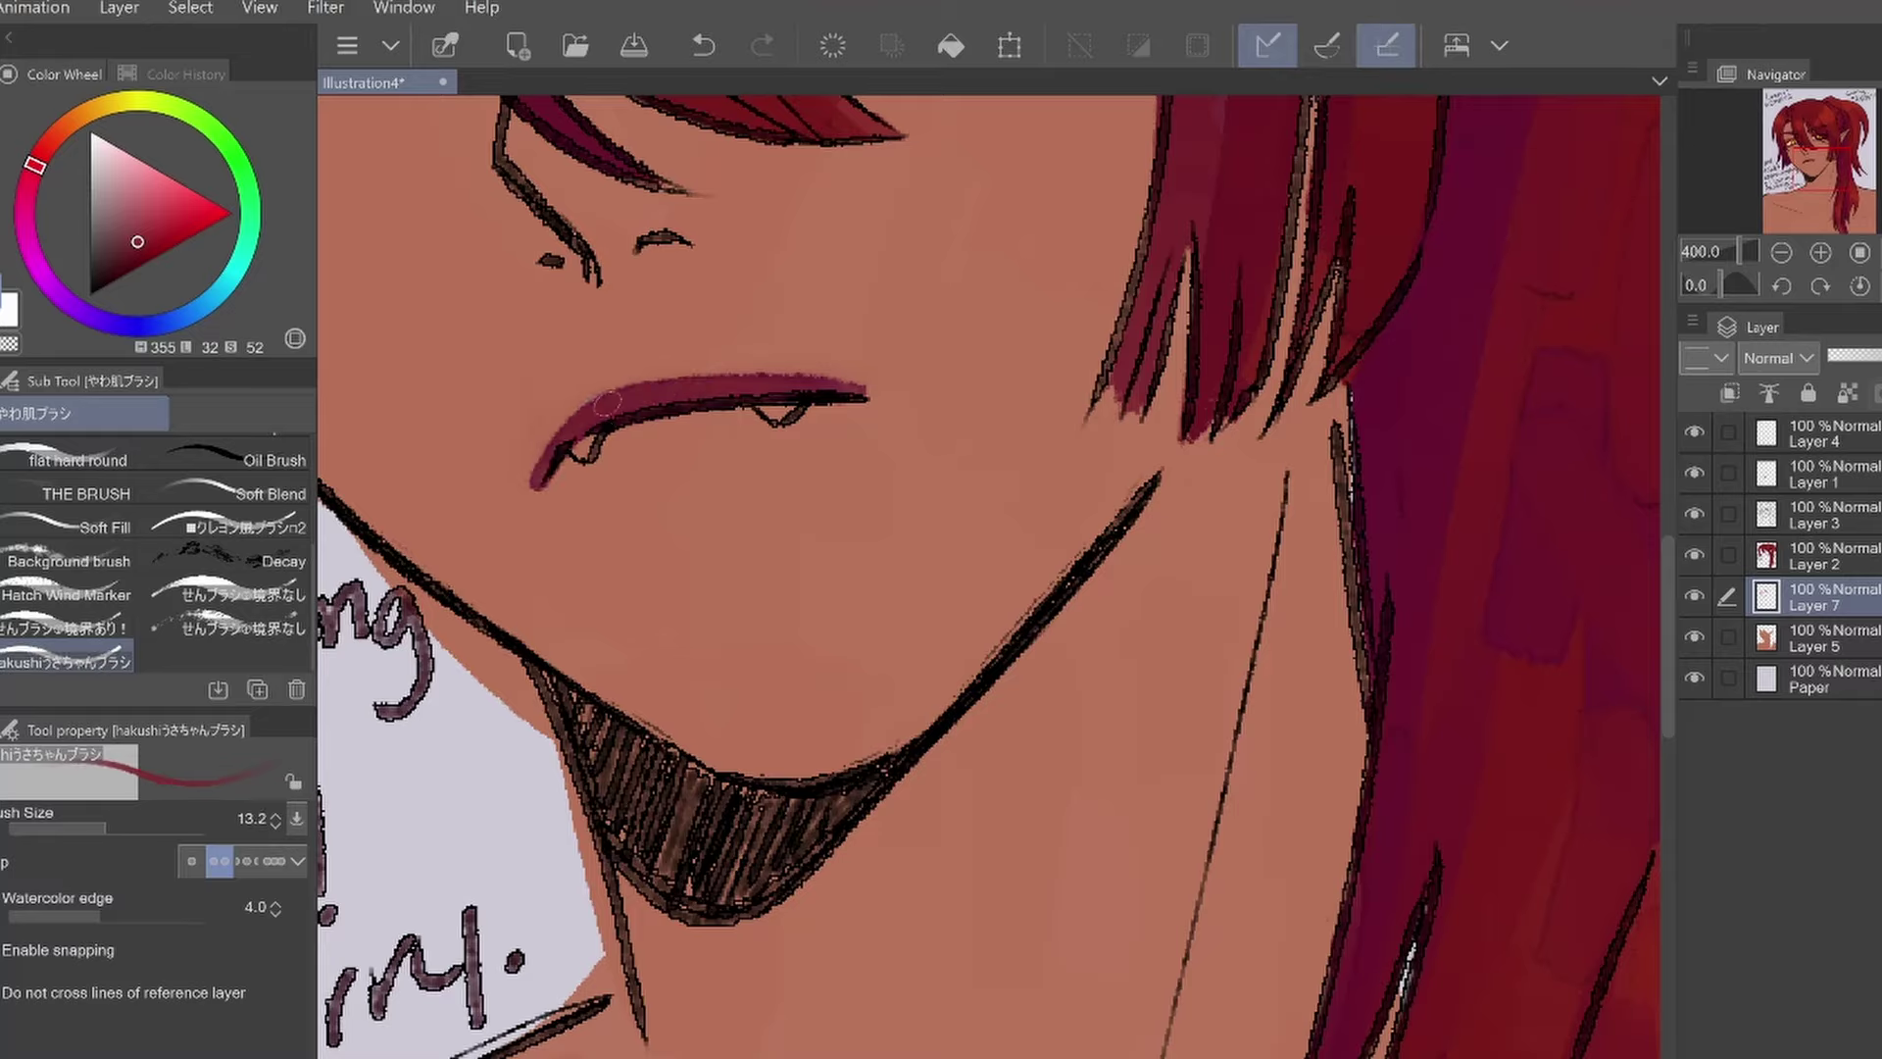
# On a new layer, paint the upper lip muted crimson with hue 352, trim its edge and set the layer's opacity to 68%
pyautogui.hotkey('ctrl', '0')
pyautogui.scroll(5, 686, 450)
pyautogui.hotkey('ctrl', 'shift', 'n')
pyautogui.keyDown('alt'); pyautogui.click(686, 460); pyautogui.keyUp('alt')
pyautogui.moveTo(612, 509); pyautogui.dragTo(922, 407)
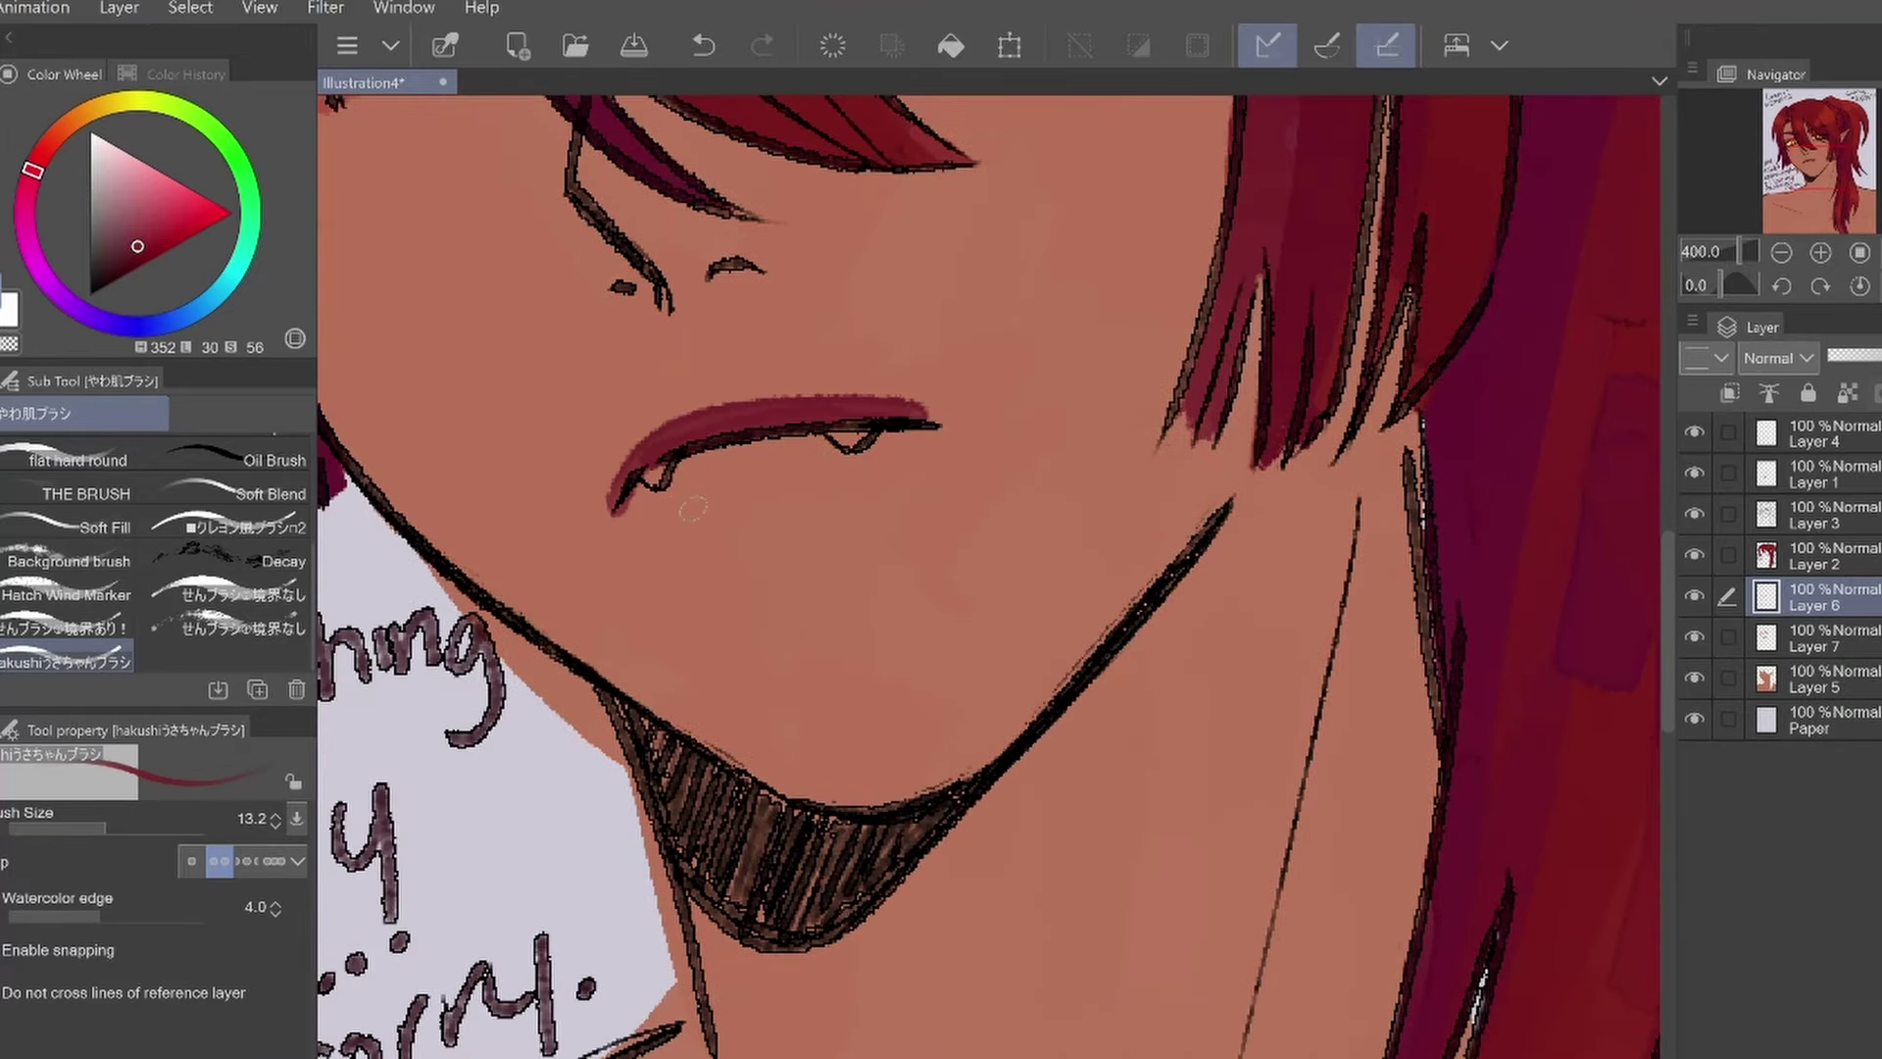
pyautogui.click(1782, 285)
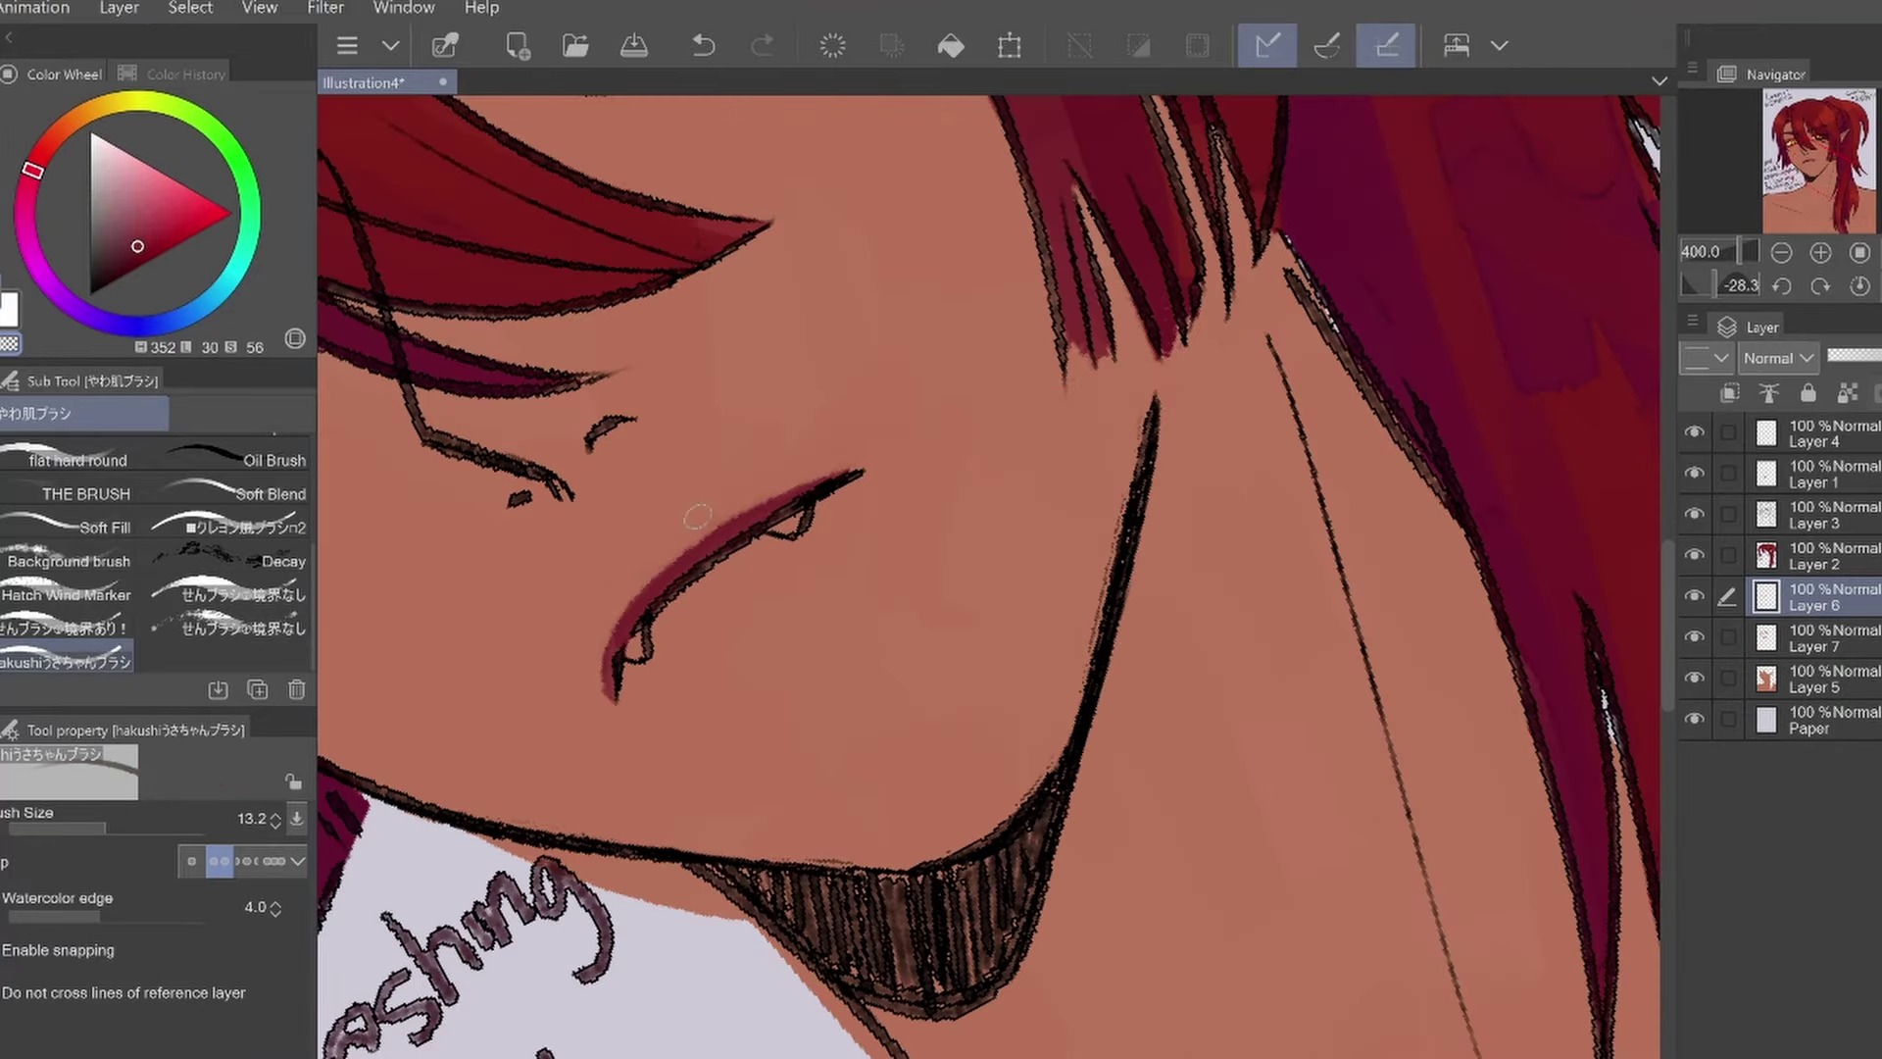
pyautogui.click(1823, 285)
pyautogui.click(1782, 285)
pyautogui.click(1781, 285)
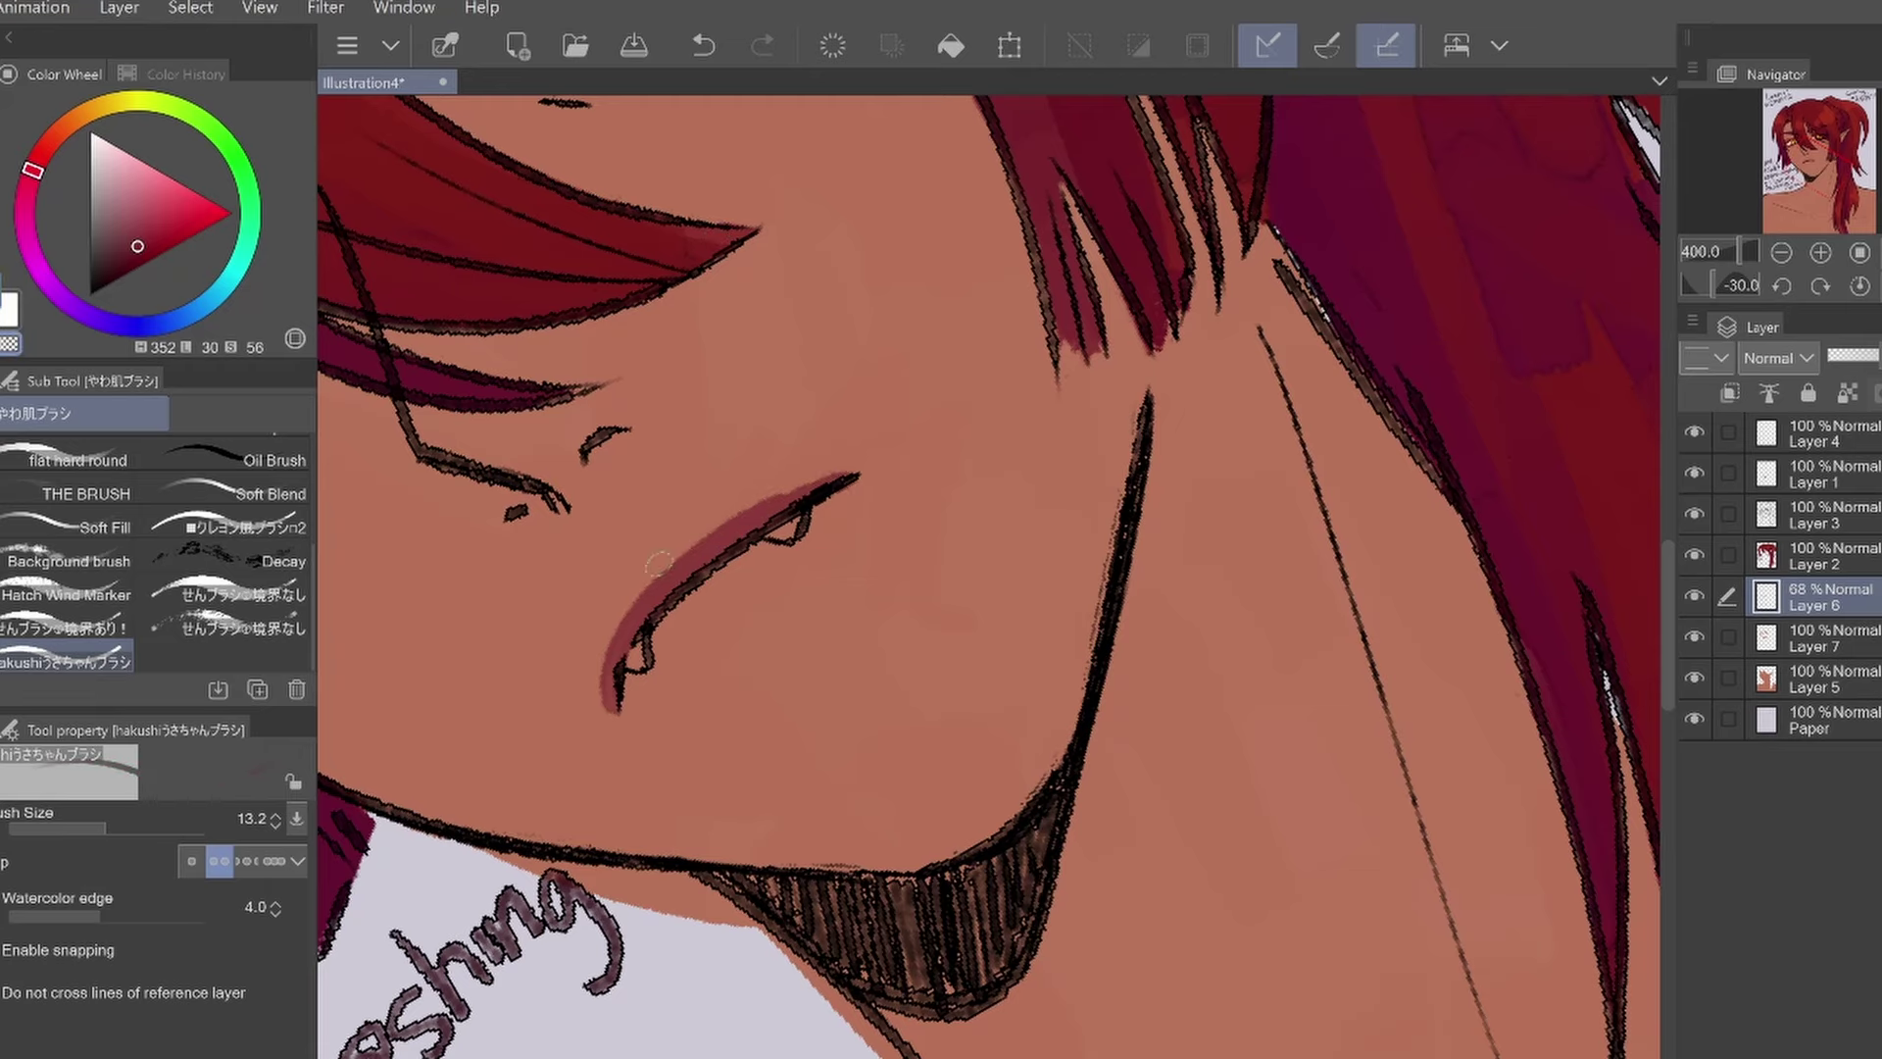
pyautogui.hotkey('ctrl', 'z')
pyautogui.click(1859, 285)
# Repaint both fangs pale cream with the Jiawa G-Pen at size 10 and merge the layer into Layer 7
pyautogui.press('p')
pyautogui.moveTo(889, 450); pyautogui.dragTo(777, 527)
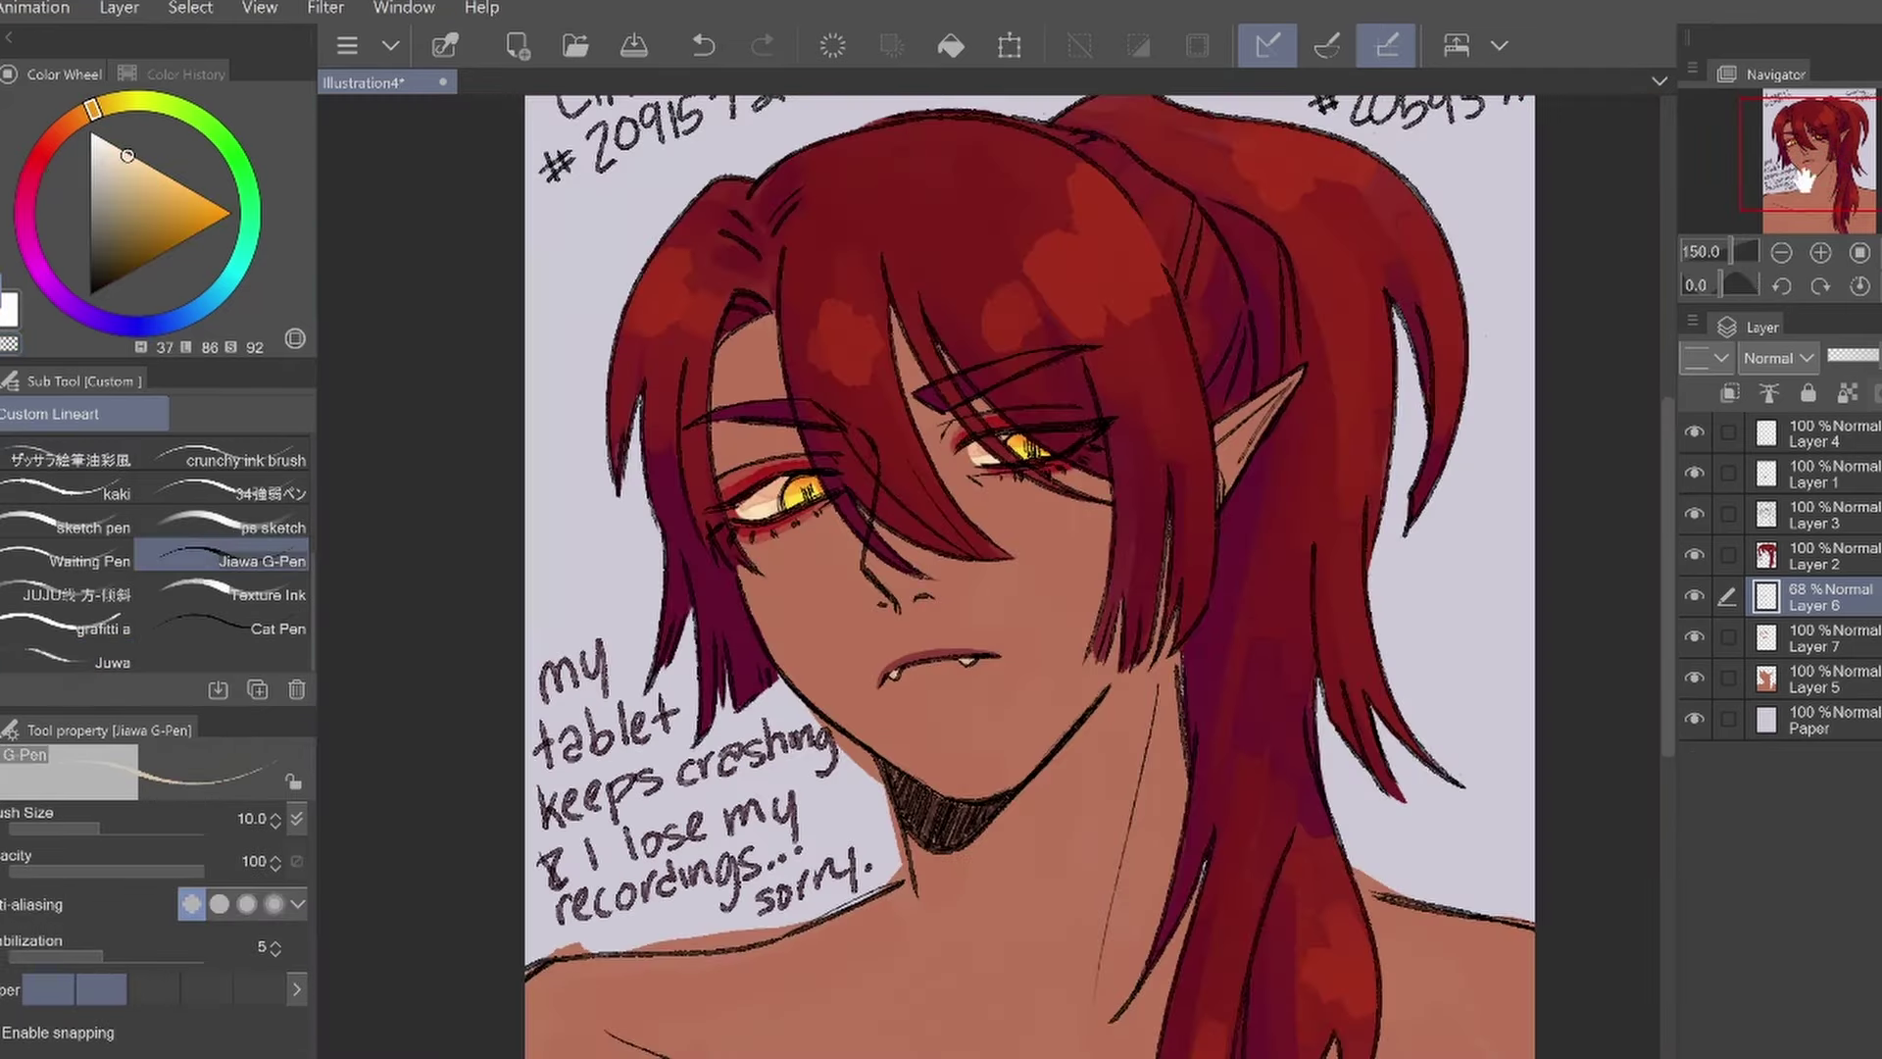
pyautogui.hotkey('ctrl', 'e')
# Try a reddish blush on the cheek of the skin layer, Layer 5
pyautogui.click(1813, 637)
pyautogui.keyDown('alt'); pyautogui.click(980, 745); pyautogui.keyUp('alt')
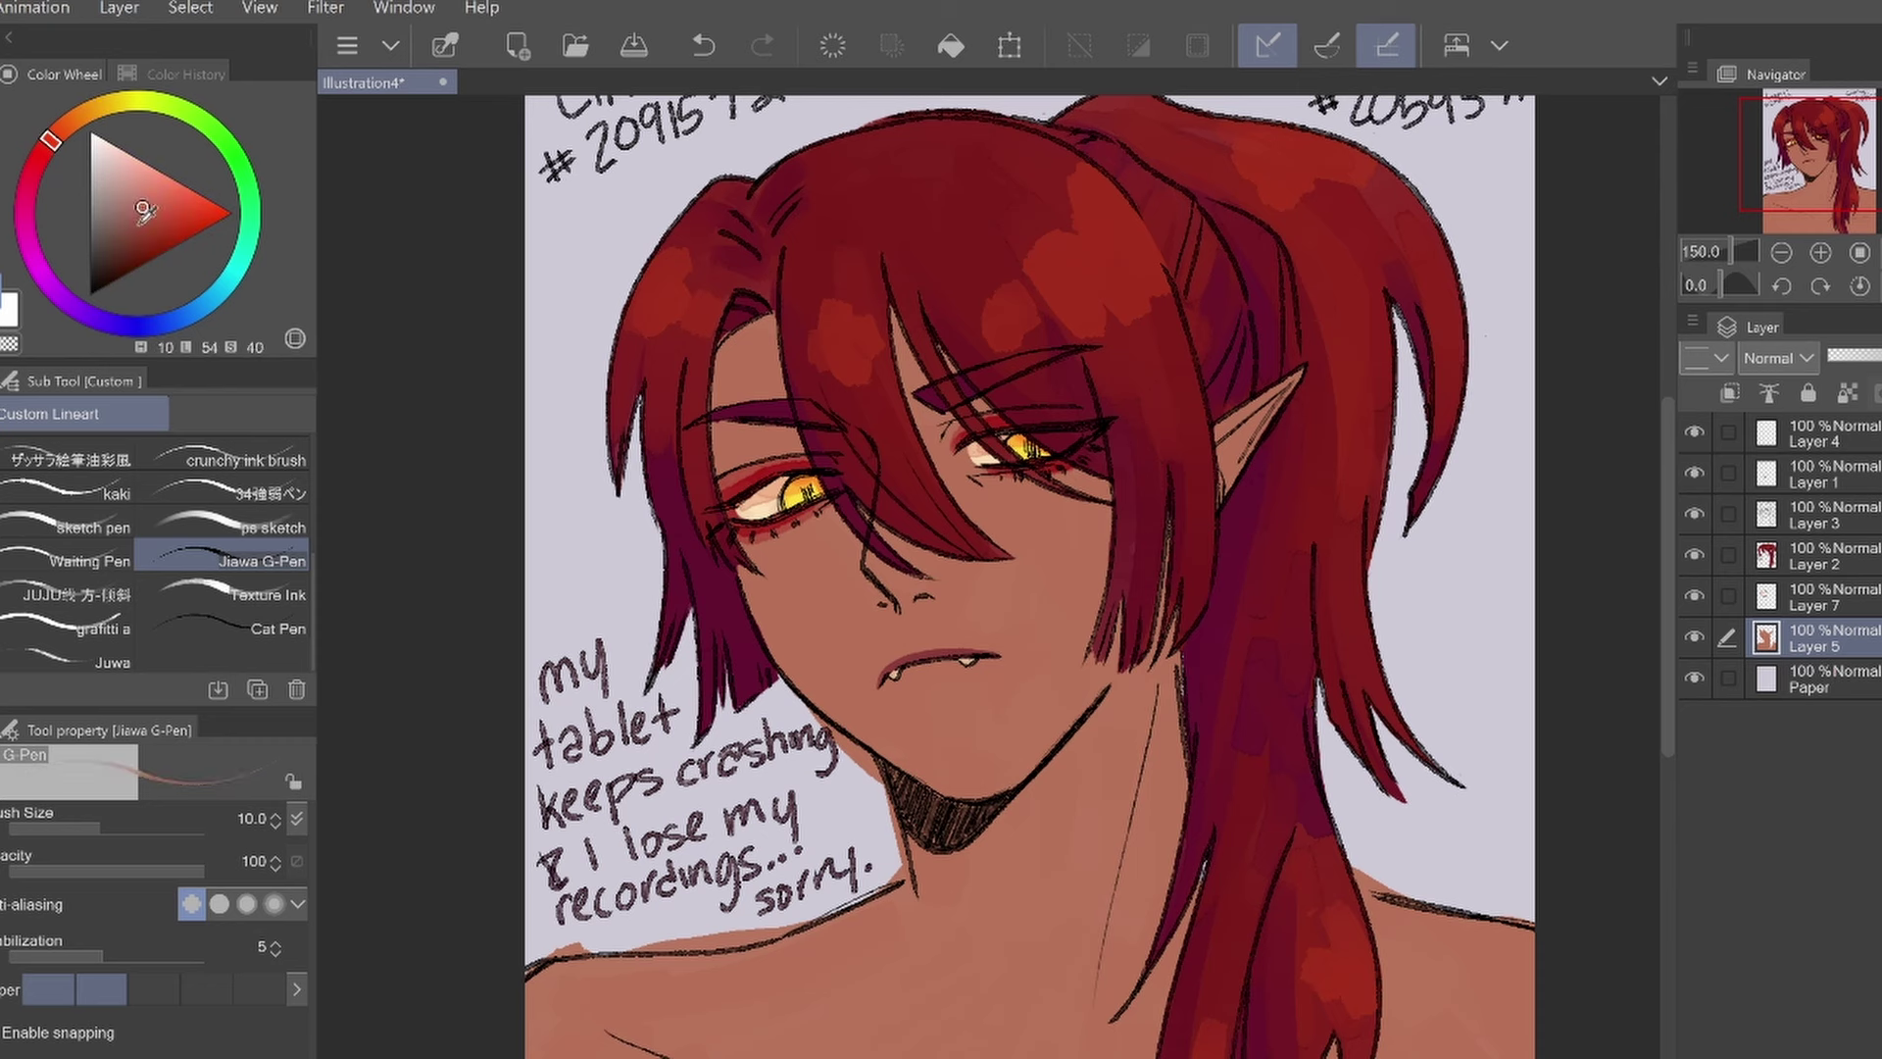
pyautogui.click(64, 627)
pyautogui.click(140, 829)
pyautogui.keyDown('alt'); pyautogui.click(841, 598); pyautogui.keyUp('alt')
pyautogui.moveTo(1044, 588); pyautogui.dragTo(1020, 686)
pyautogui.hotkey('ctrl', 'z')
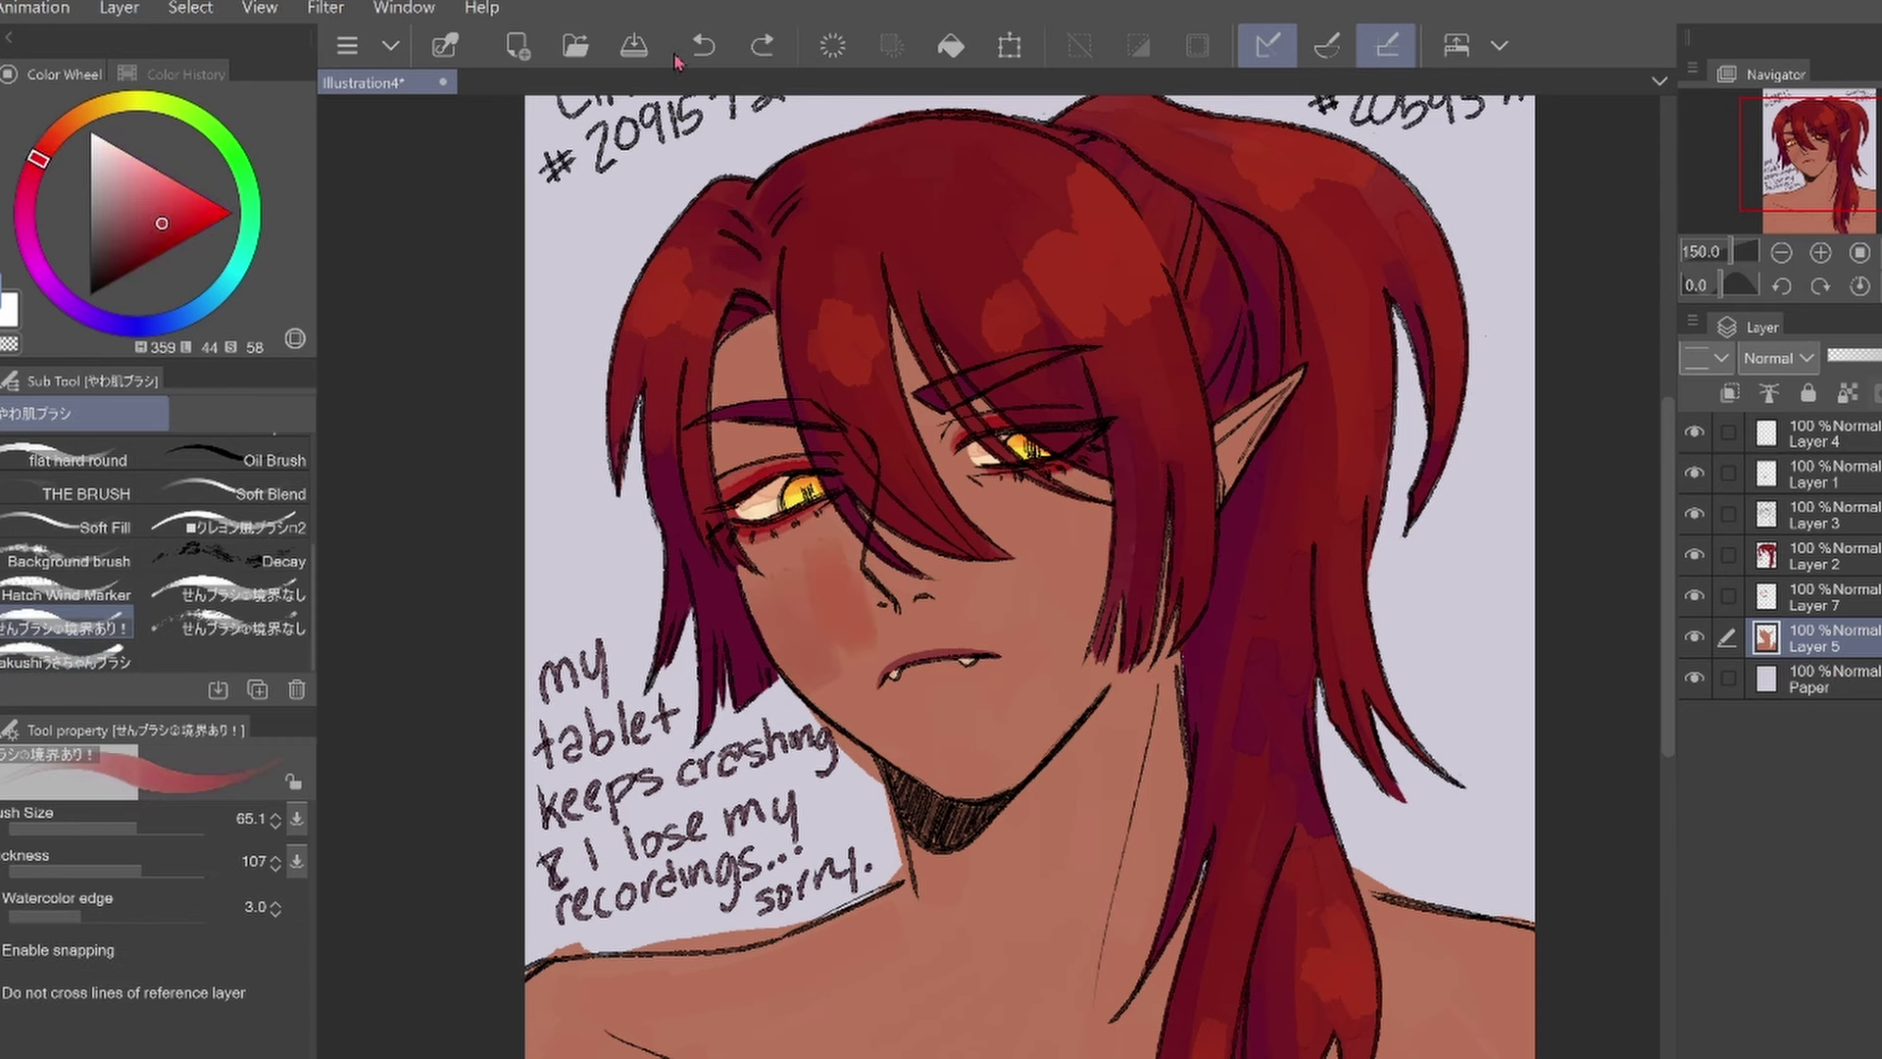
pyautogui.hotkey('ctrl', 'z')
# Paint a pink shadow with hue 347 along the outer cheek and forehead on a separate layer at 43% opacity
pyautogui.keyDown('alt'); pyautogui.click(818, 623); pyautogui.keyUp('alt')
pyautogui.moveTo(769, 544)
pyautogui.mouseDown()
pyautogui.moveTo(1024, 759)
pyautogui.moveTo(939, 755)
pyautogui.mouseUp()
pyautogui.moveTo(804, 607)
pyautogui.mouseDown()
pyautogui.moveTo(730, 431)
pyautogui.moveTo(726, 333)
pyautogui.mouseUp()
pyautogui.moveTo(1877, 355); pyautogui.dragTo(1853, 354)
pyautogui.moveTo(137, 830); pyautogui.dragTo(143, 829)
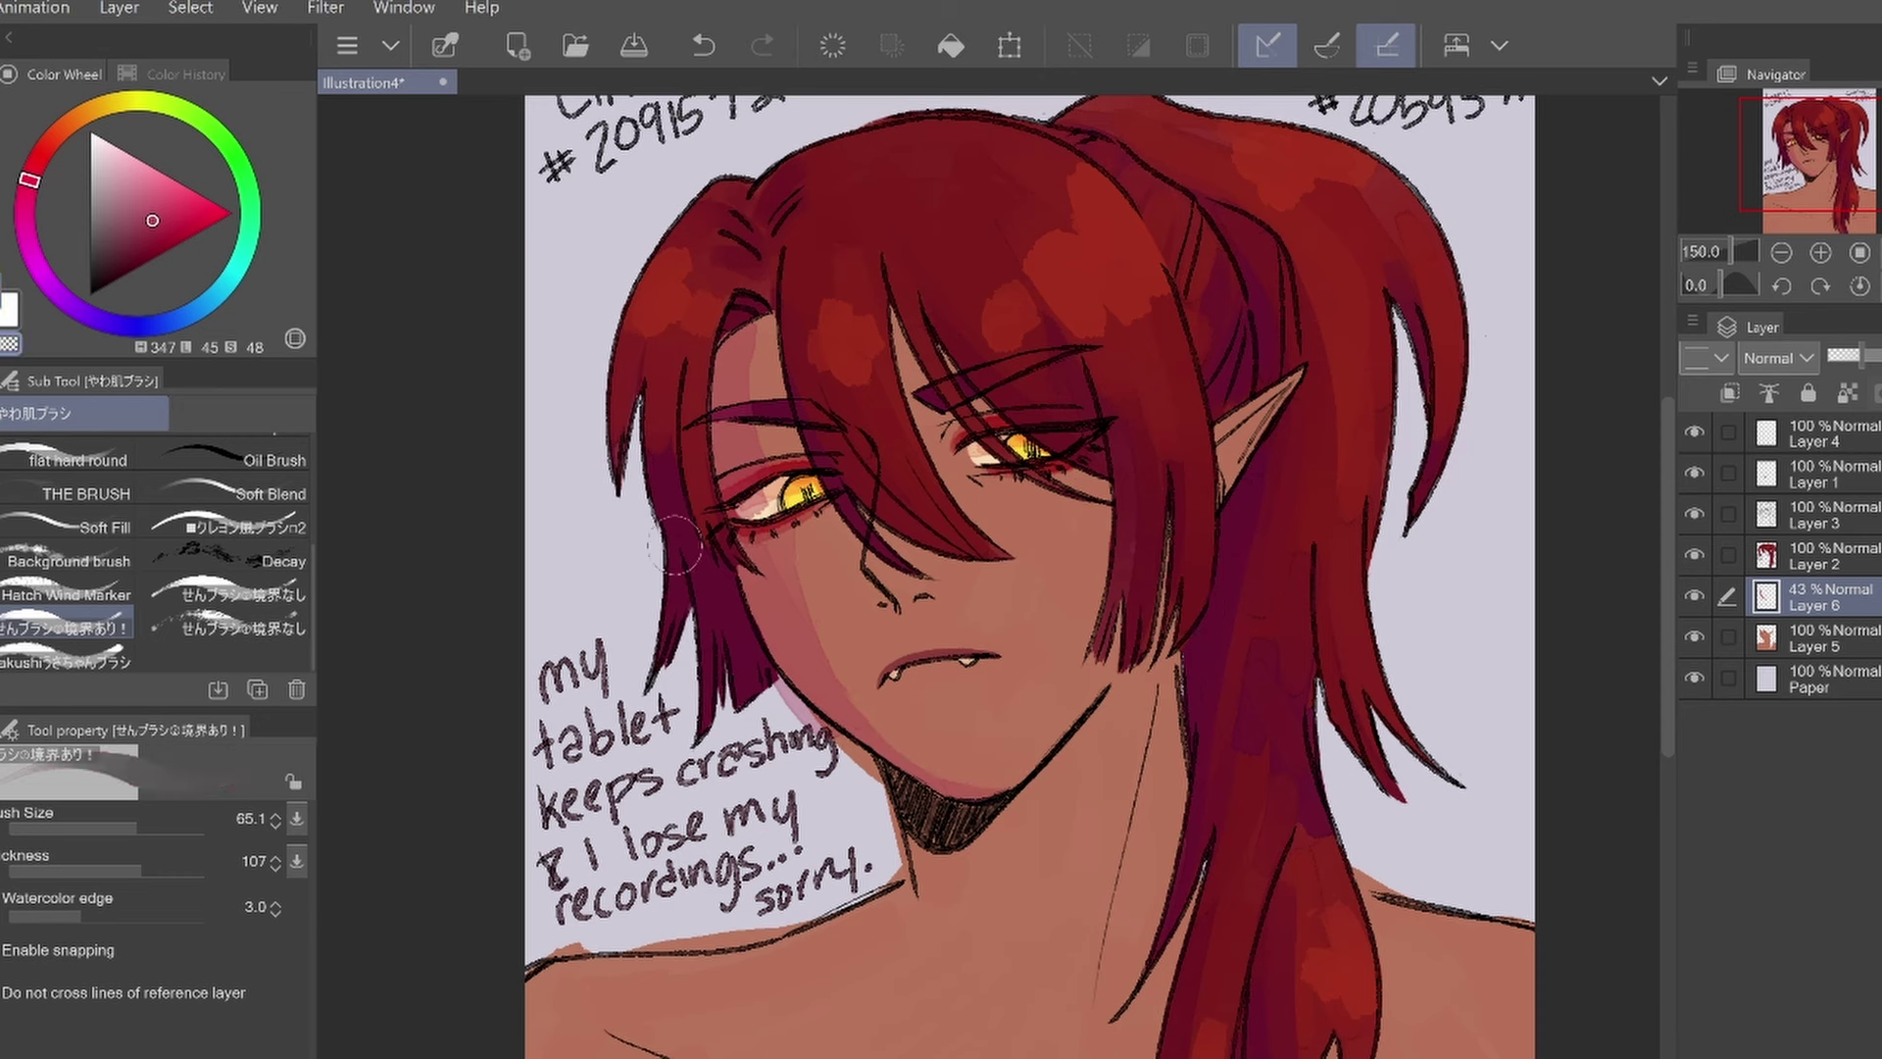
# Reduce the brush to size 45 and add pink shadows around the nose, the far eye and the hair-covered cheek
pyautogui.press('[')
pyautogui.press('[')
pyautogui.press('[')
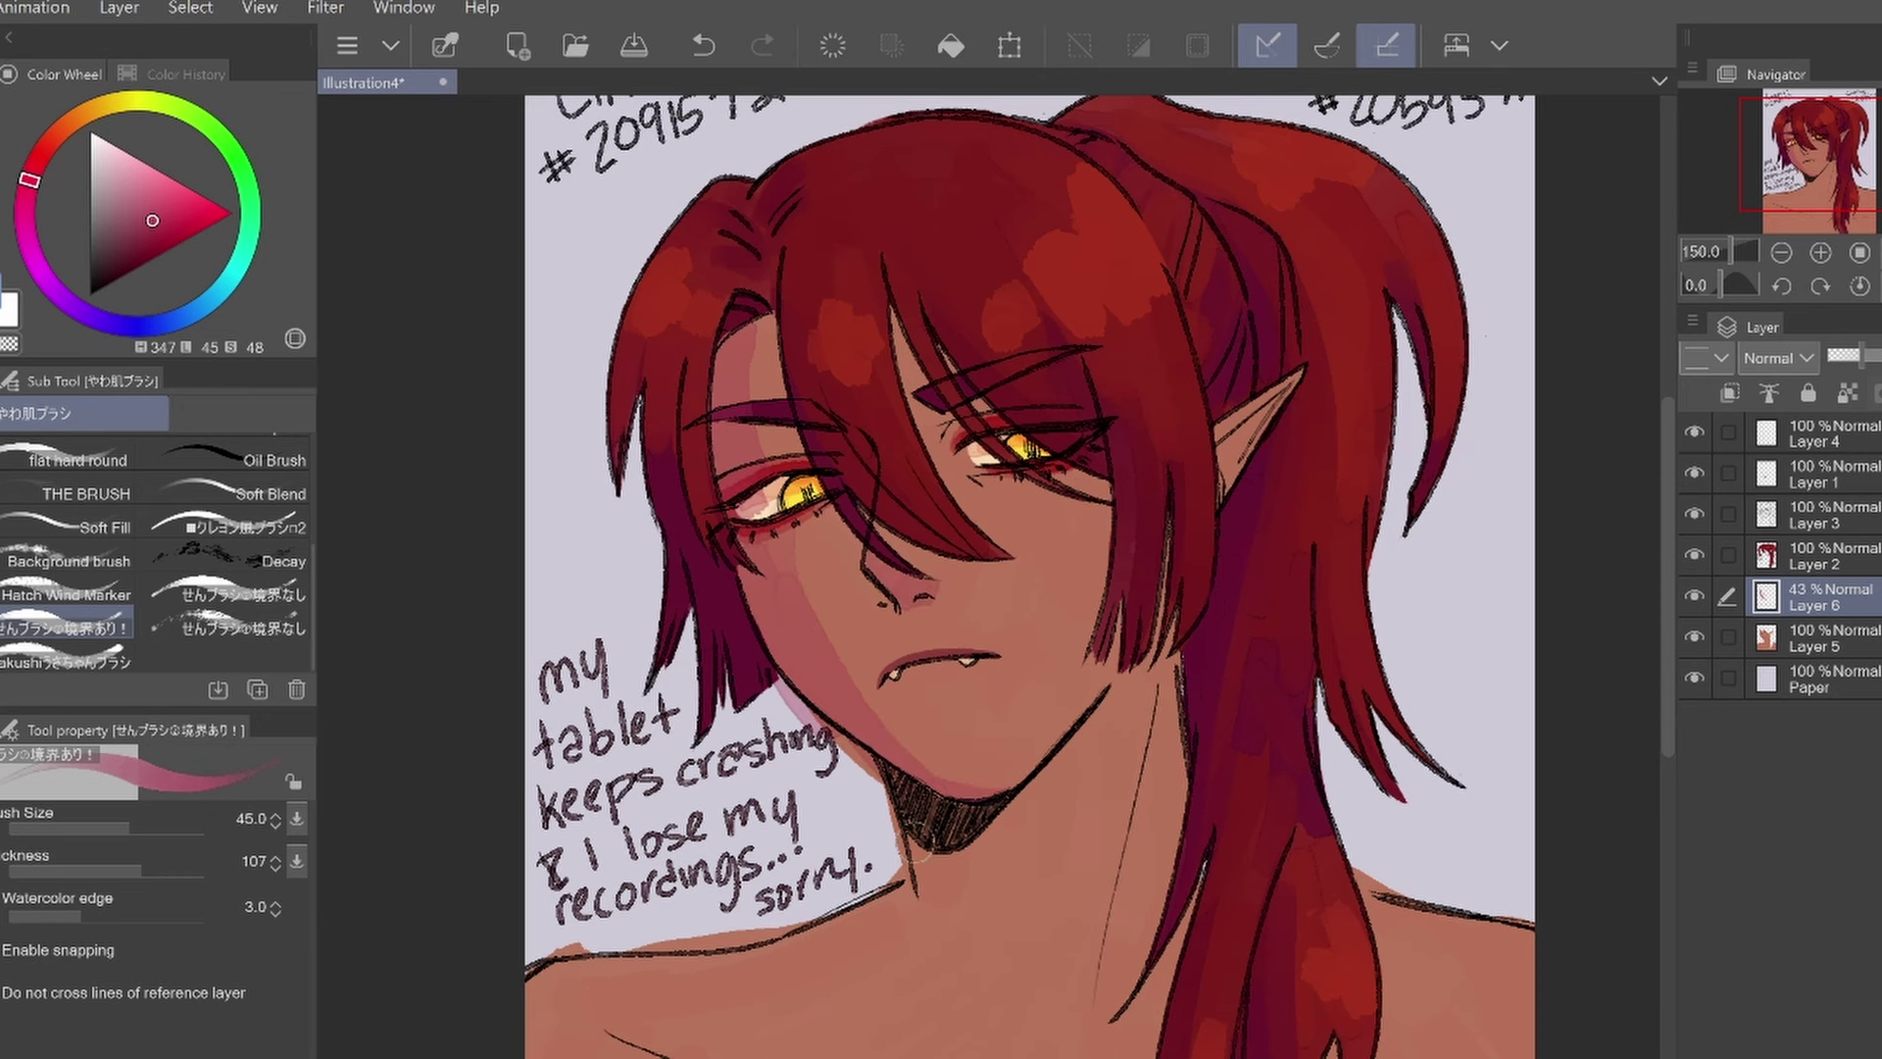
pyautogui.moveTo(813, 549); pyautogui.dragTo(980, 774)
pyautogui.hotkey('ctrl', 'z')
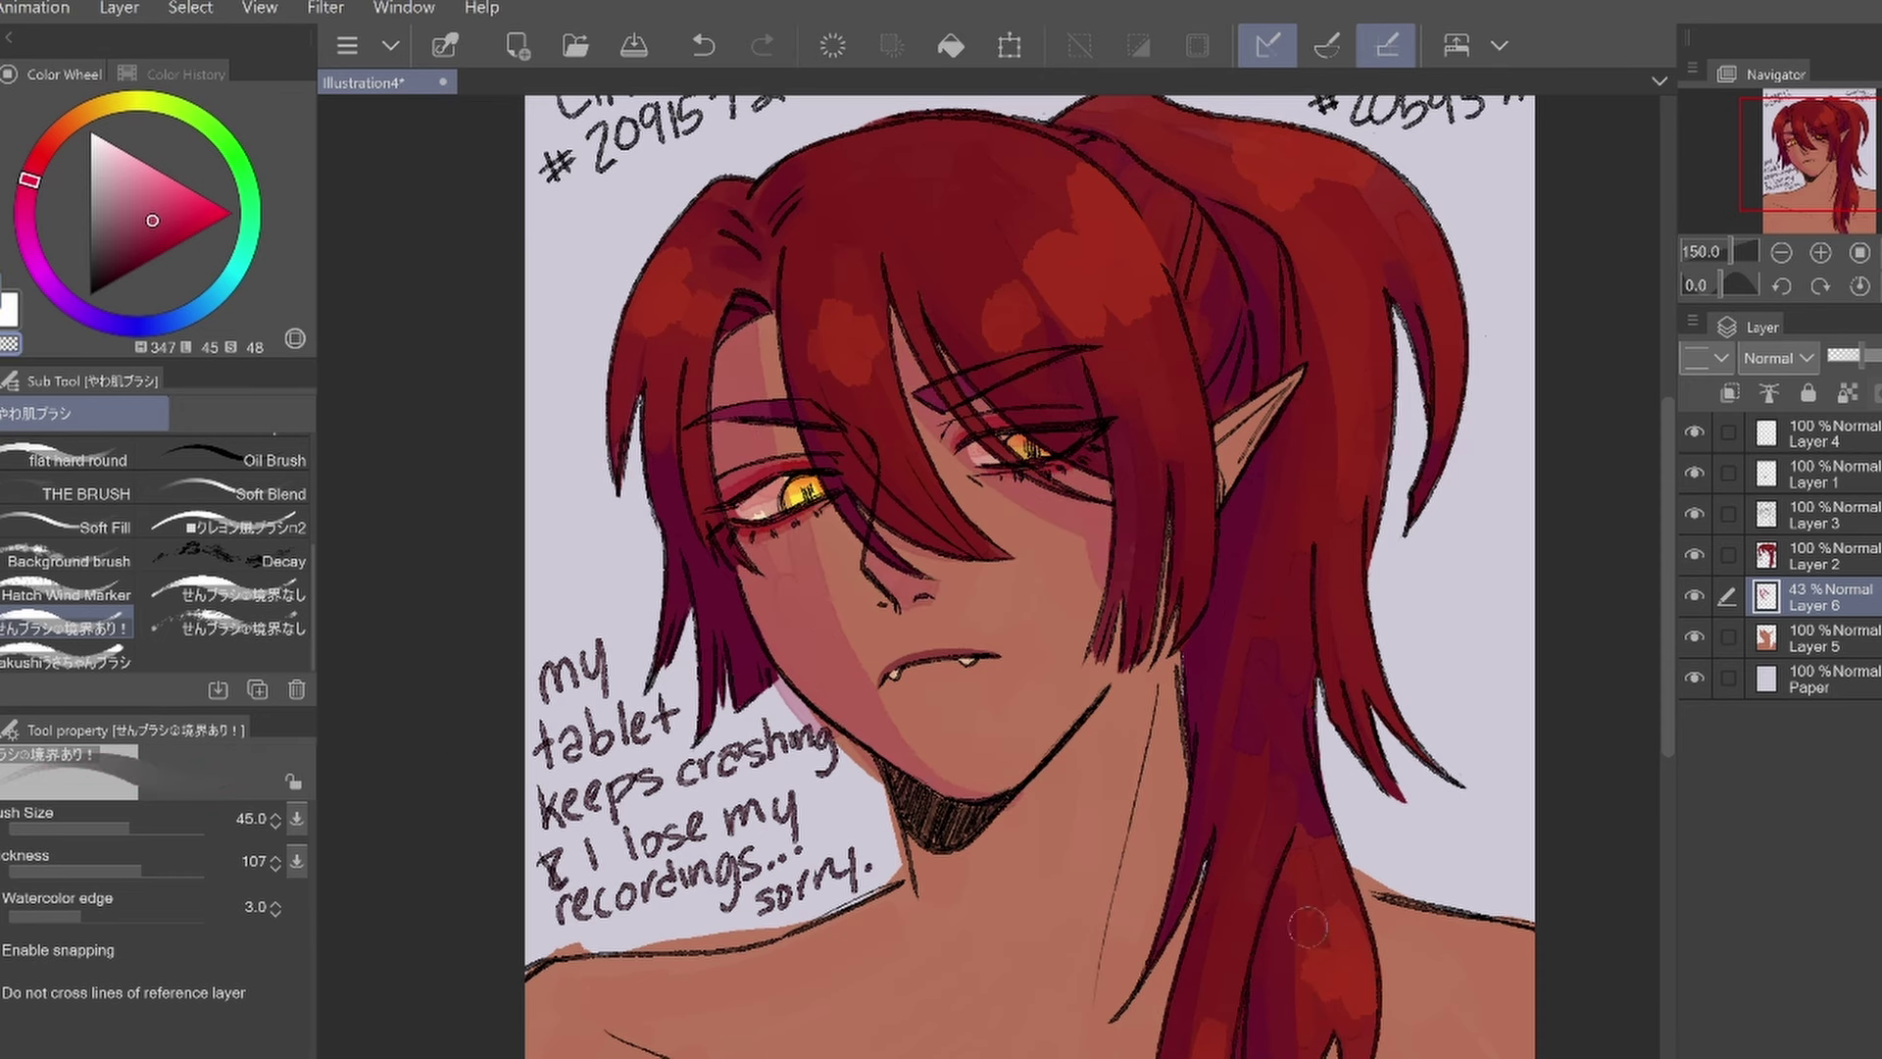
# Paint a pink shadow on the neck beside the ponytail strands
pyautogui.scroll(-2, 896, 717)
pyautogui.moveTo(1161, 421); pyautogui.dragTo(1112, 819)
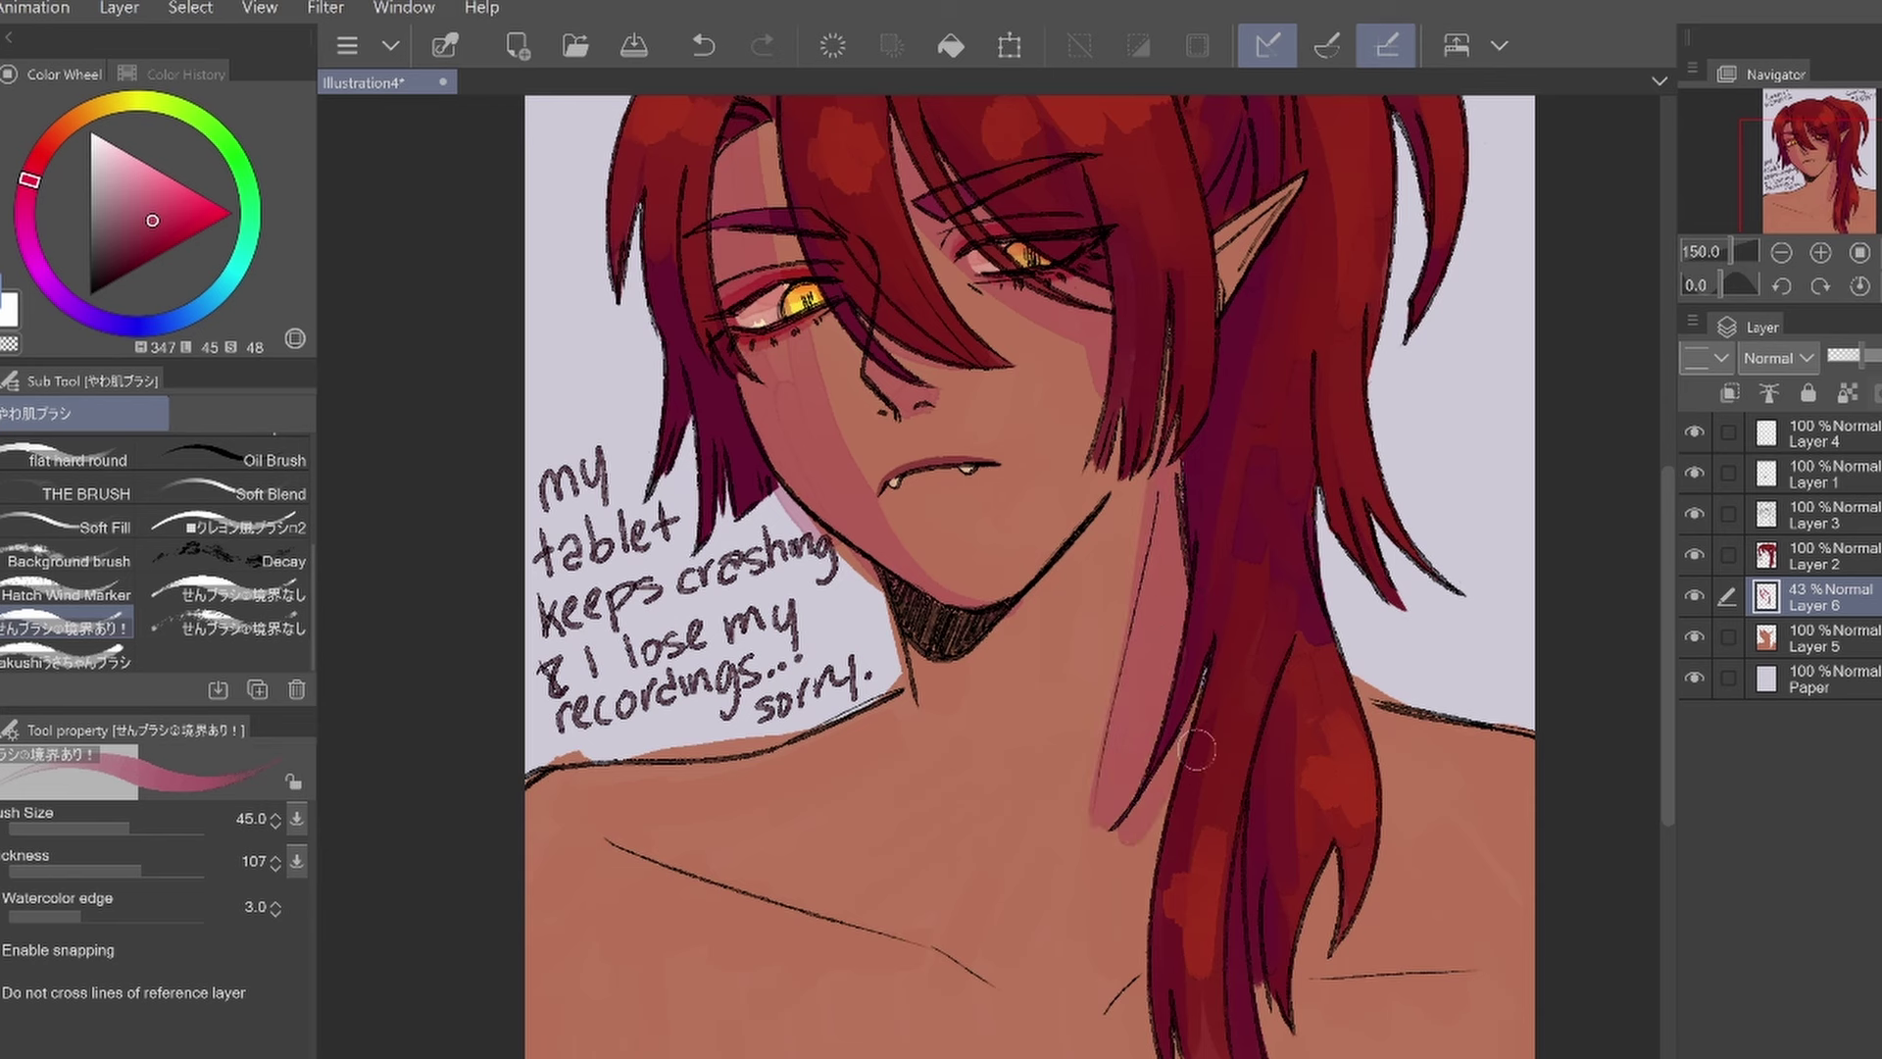
pyautogui.moveTo(1127, 745); pyautogui.dragTo(1166, 838)
pyautogui.scroll(2, 1167, 838)
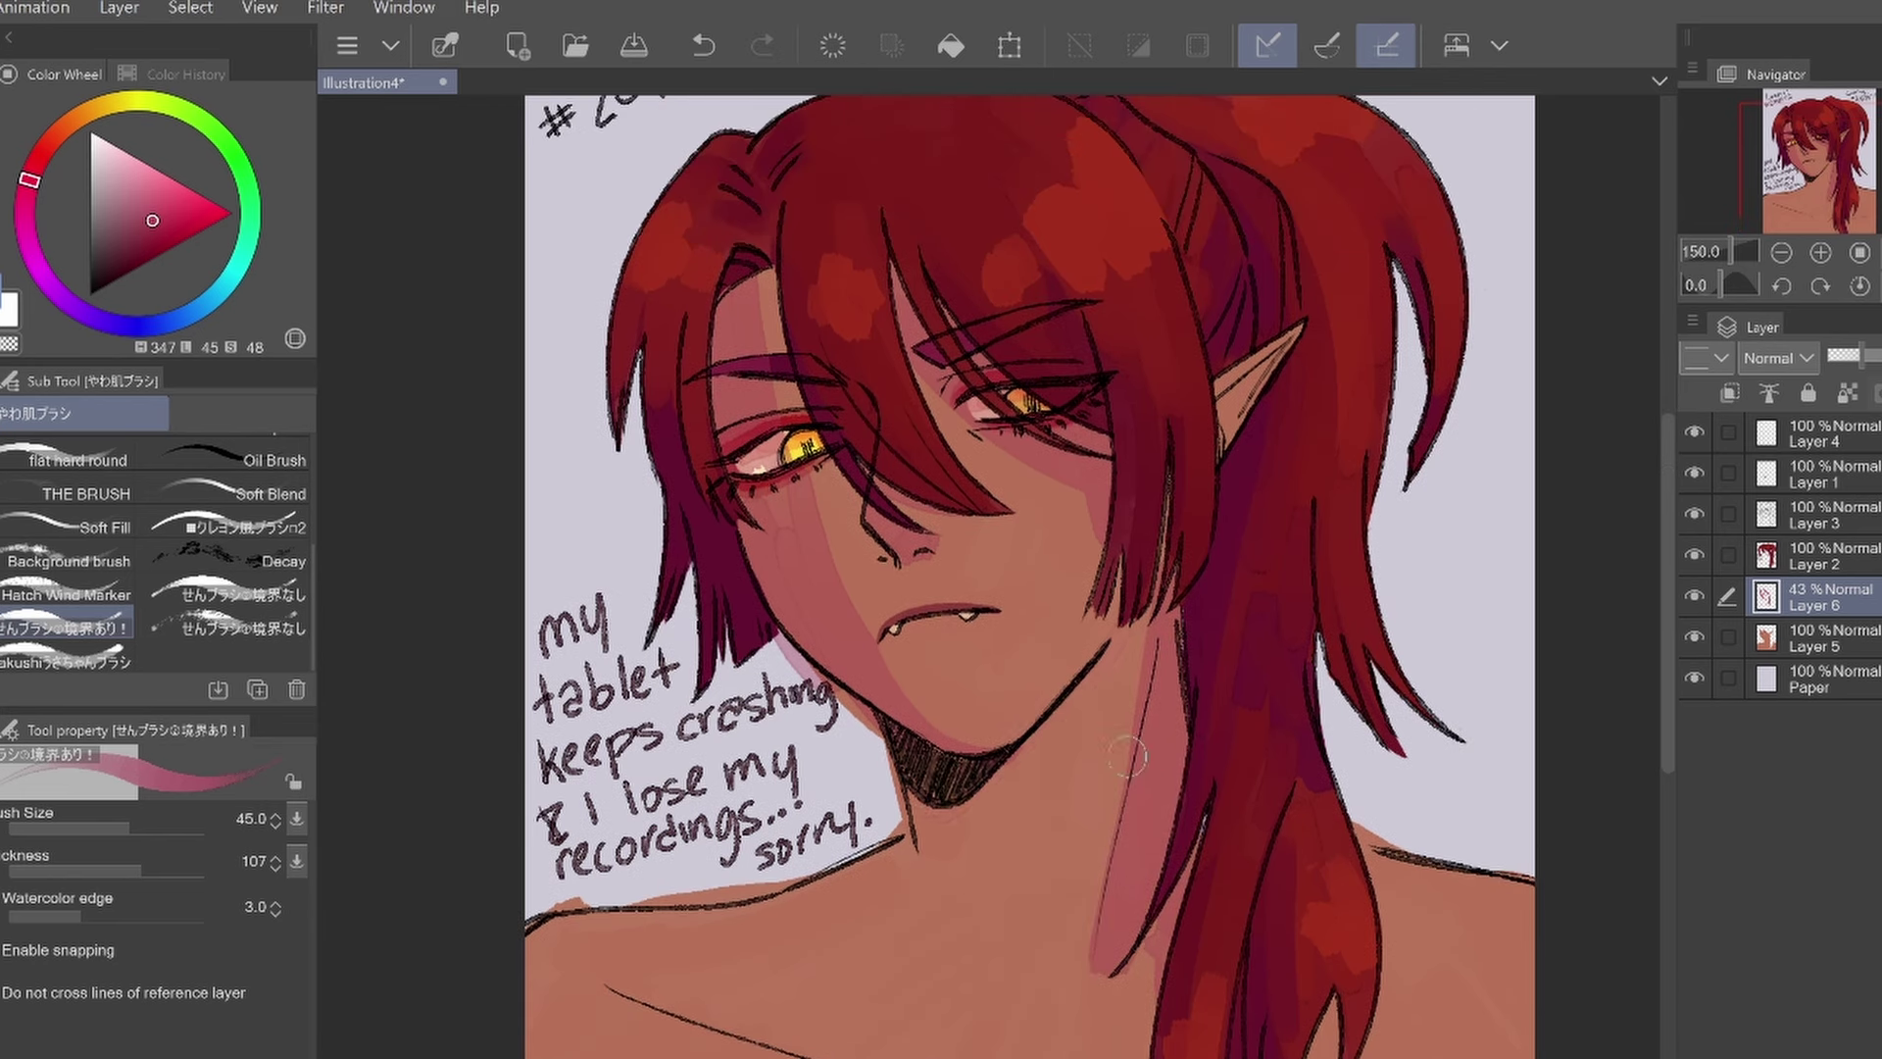
# Adjust the pink of the face and neck shadows, and merge the shadow layer at 36% opacity into Layer 5
pyautogui.click(168, 226)
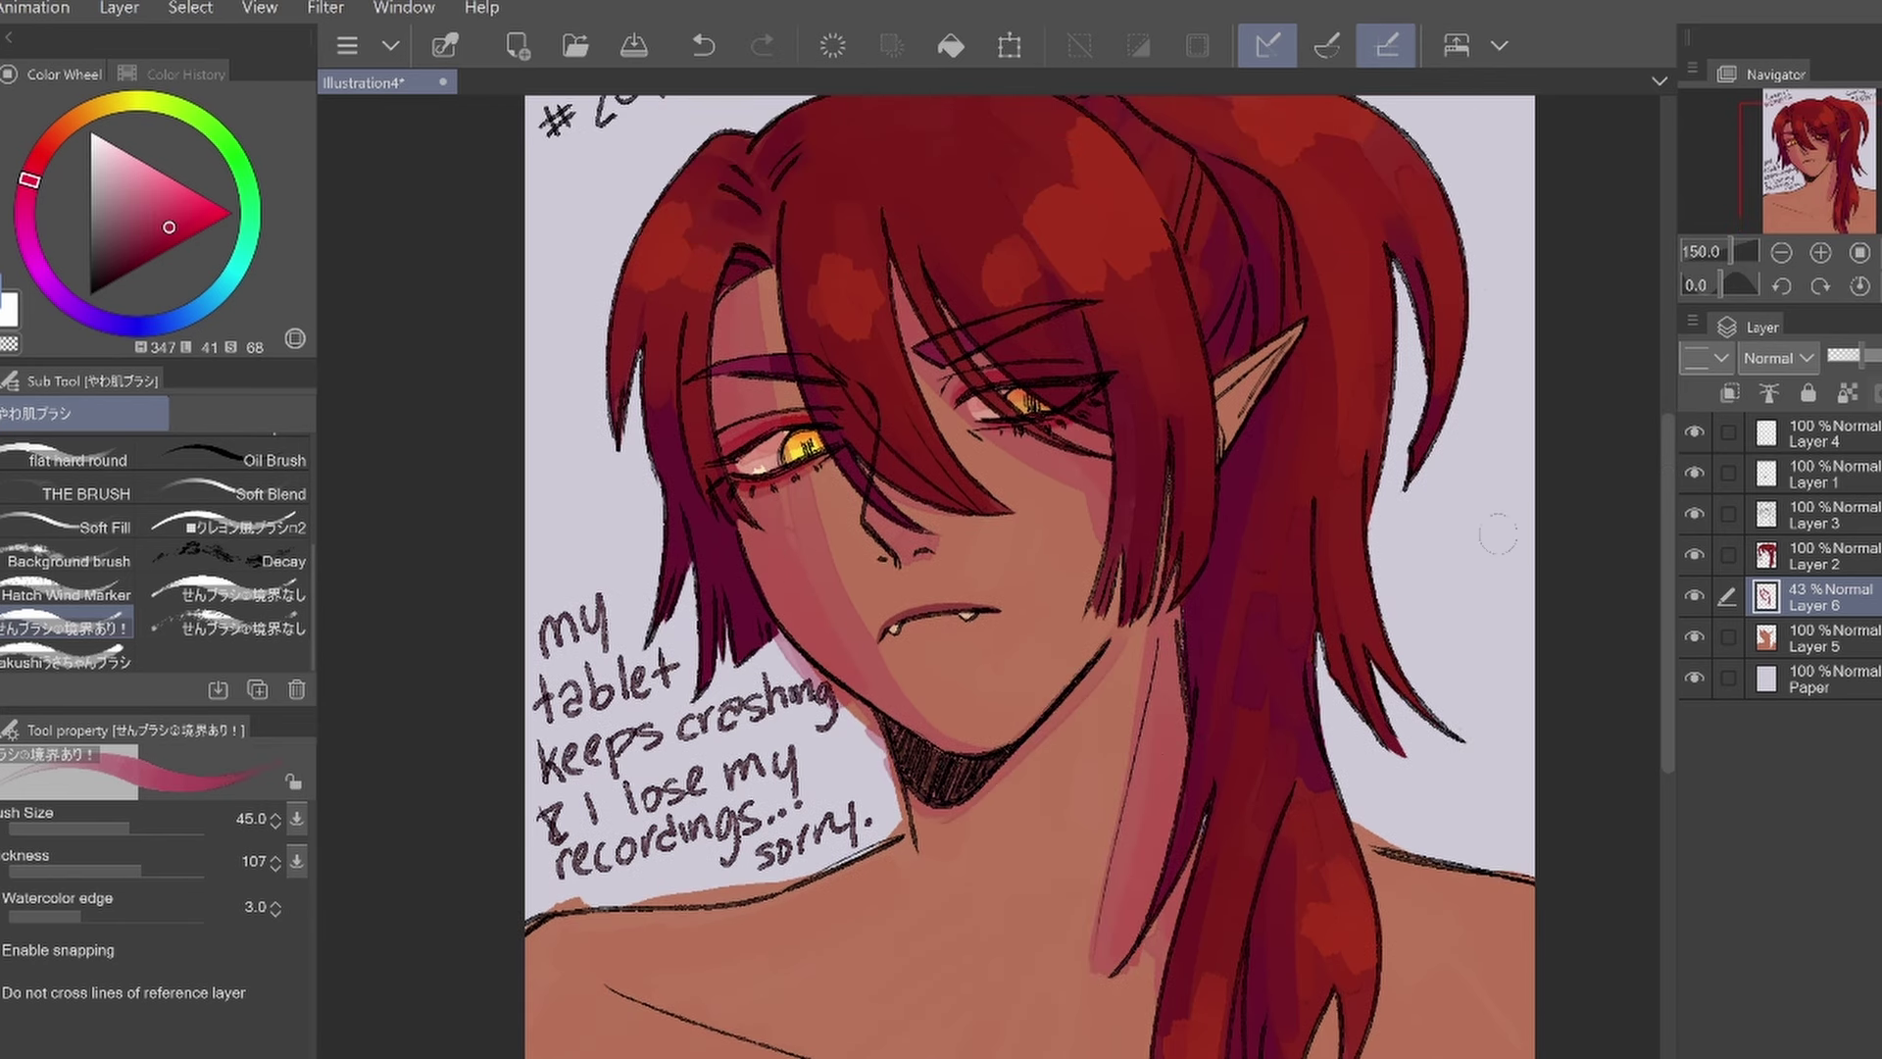
pyautogui.hotkey('ctrl', 'z')
pyautogui.keyDown('alt'); pyautogui.click(1082, 952); pyautogui.keyUp('alt')
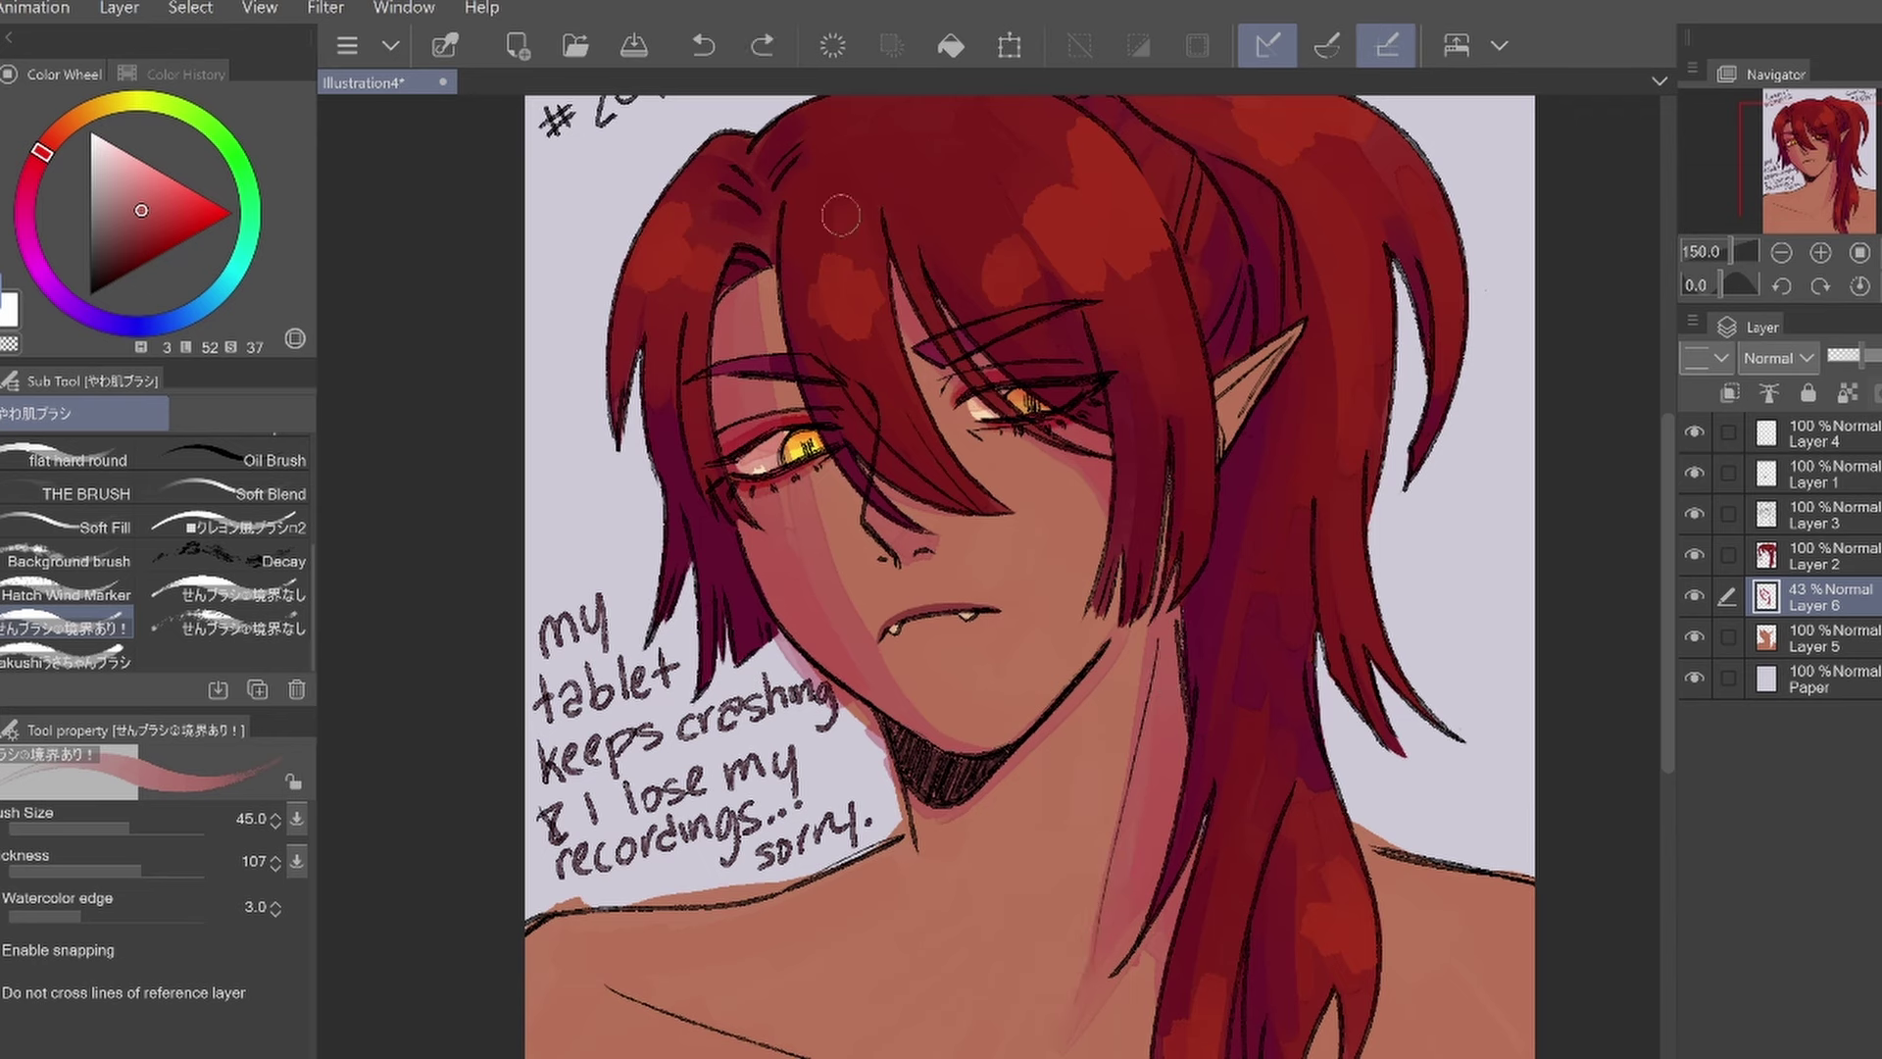
pyautogui.moveTo(1848, 355); pyautogui.dragTo(1877, 363)
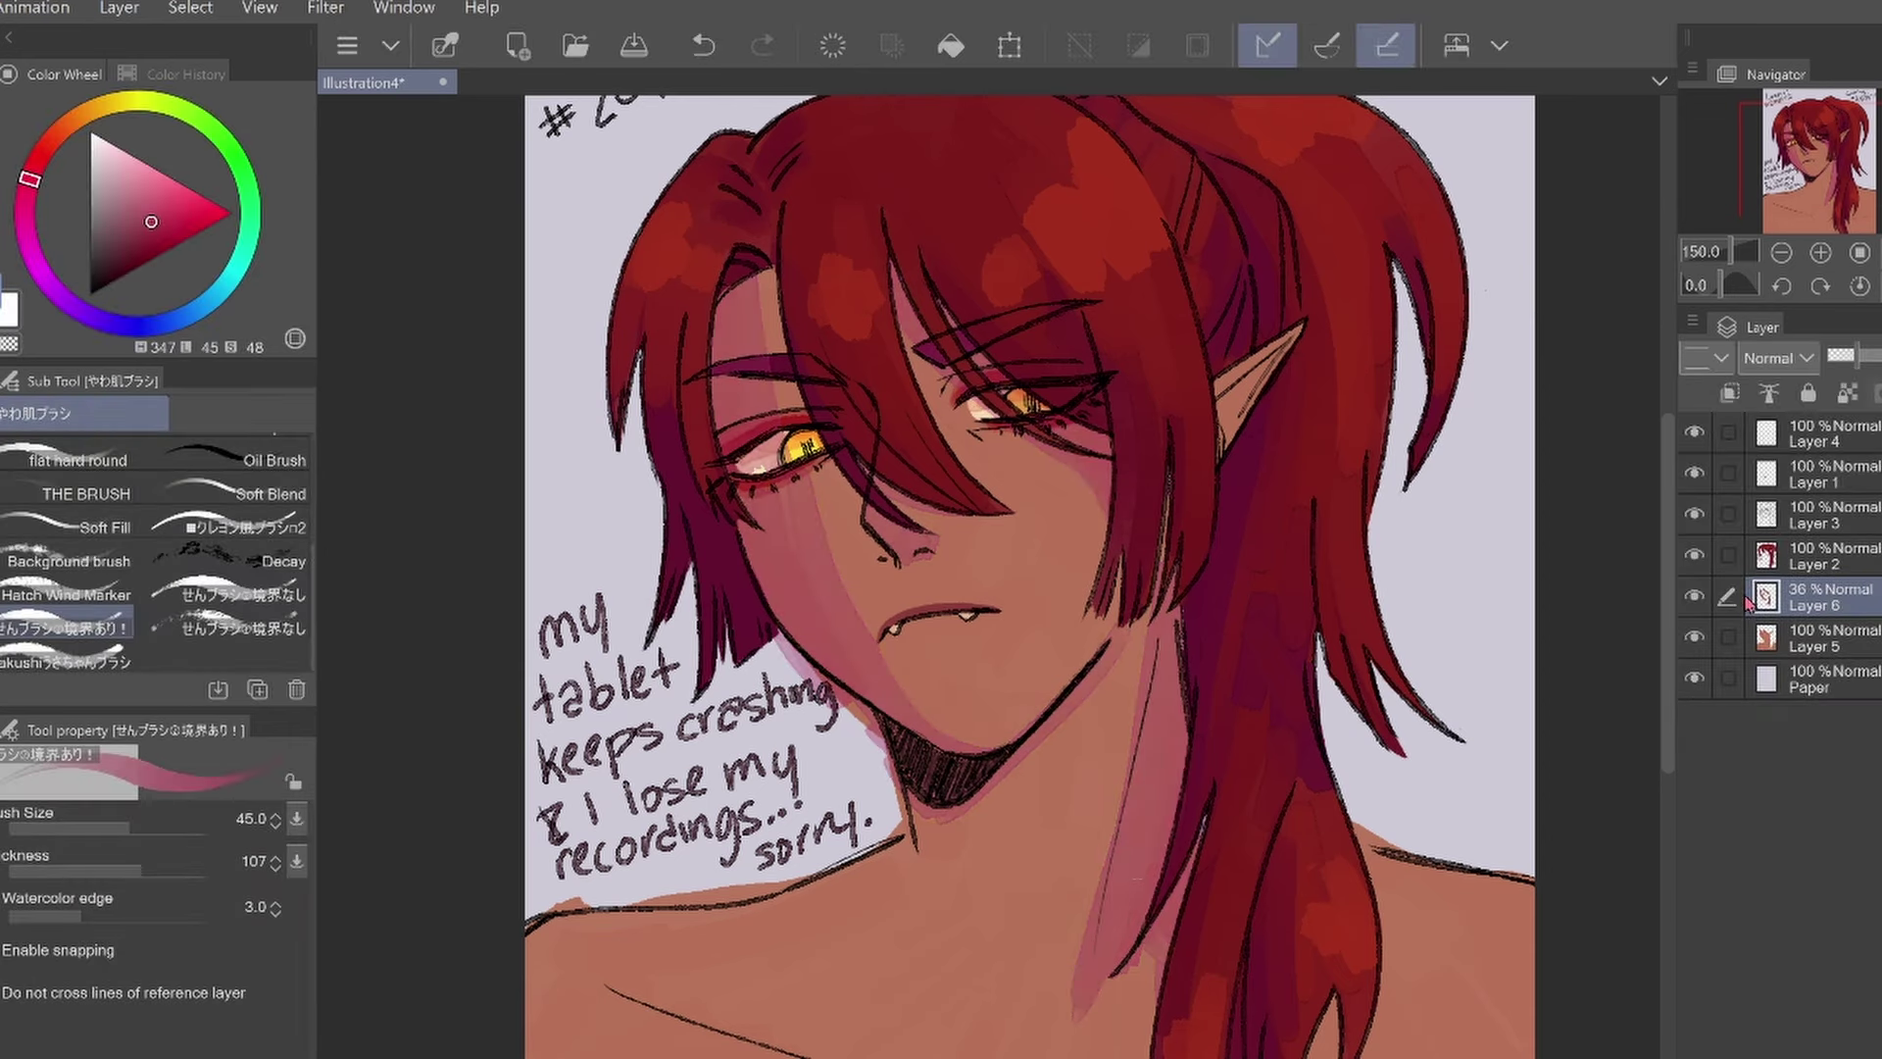
pyautogui.hotkey('ctrl', 'e')
# Blend the shadow edges on the cheek, mouth and chin with sampled skin tones on Layer 5
pyautogui.keyDown('alt'); pyautogui.click(804, 508); pyautogui.keyUp('alt')
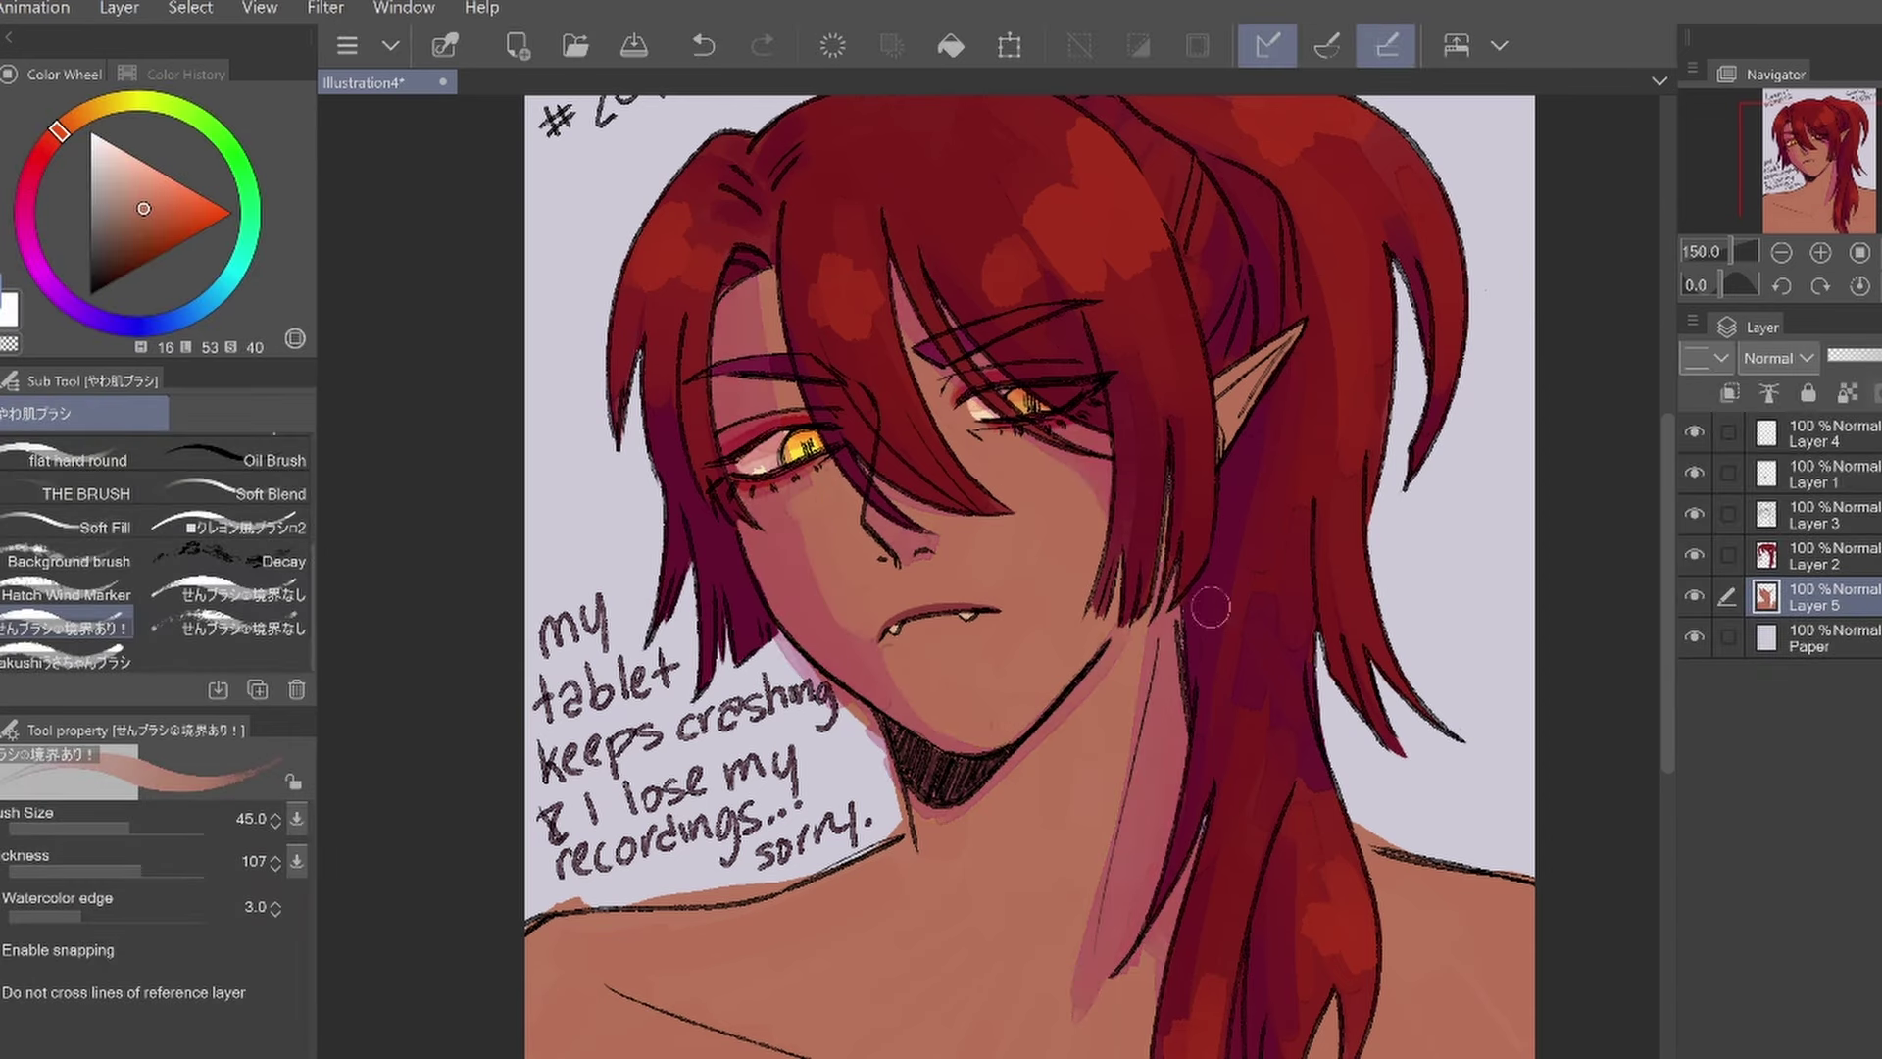
pyautogui.click(1819, 253)
pyautogui.click(1819, 253)
pyautogui.click(1819, 253)
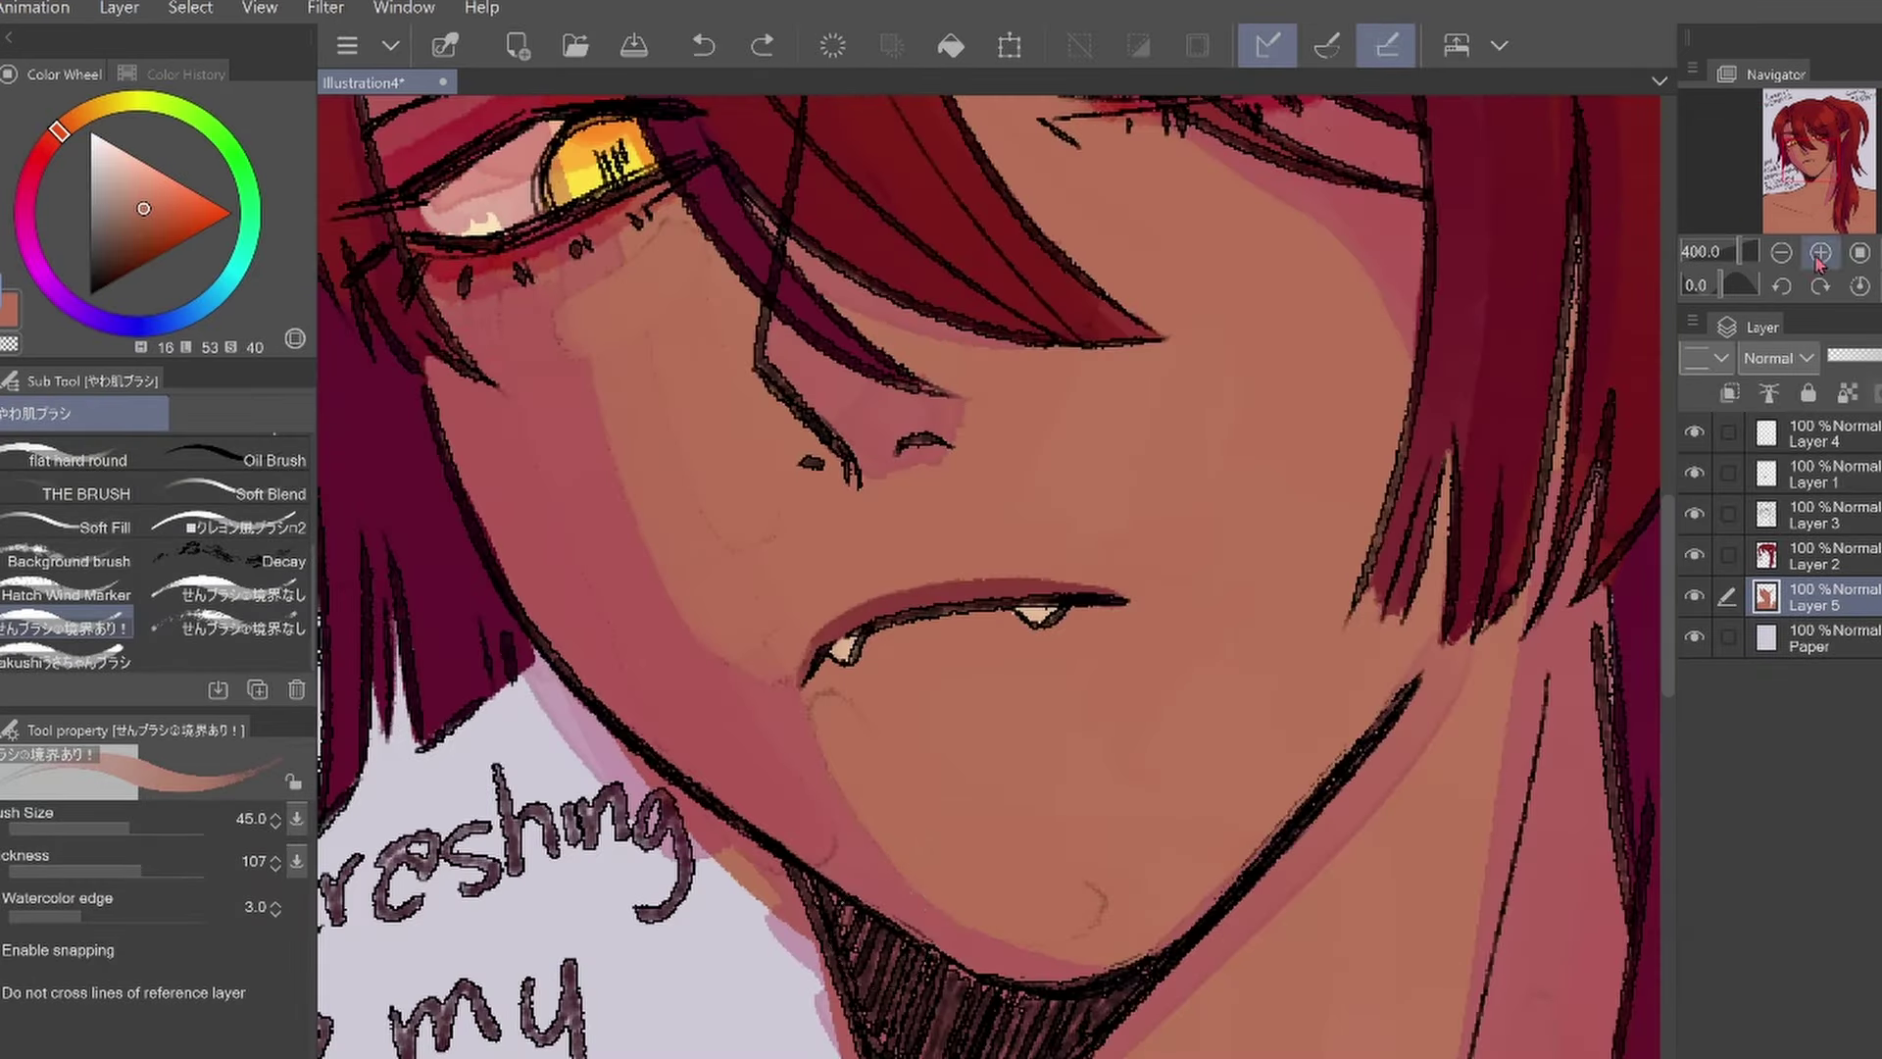
pyautogui.scroll(-3, 1049, 520)
pyautogui.keyDown('alt'); pyautogui.click(1087, 647); pyautogui.keyUp('alt')
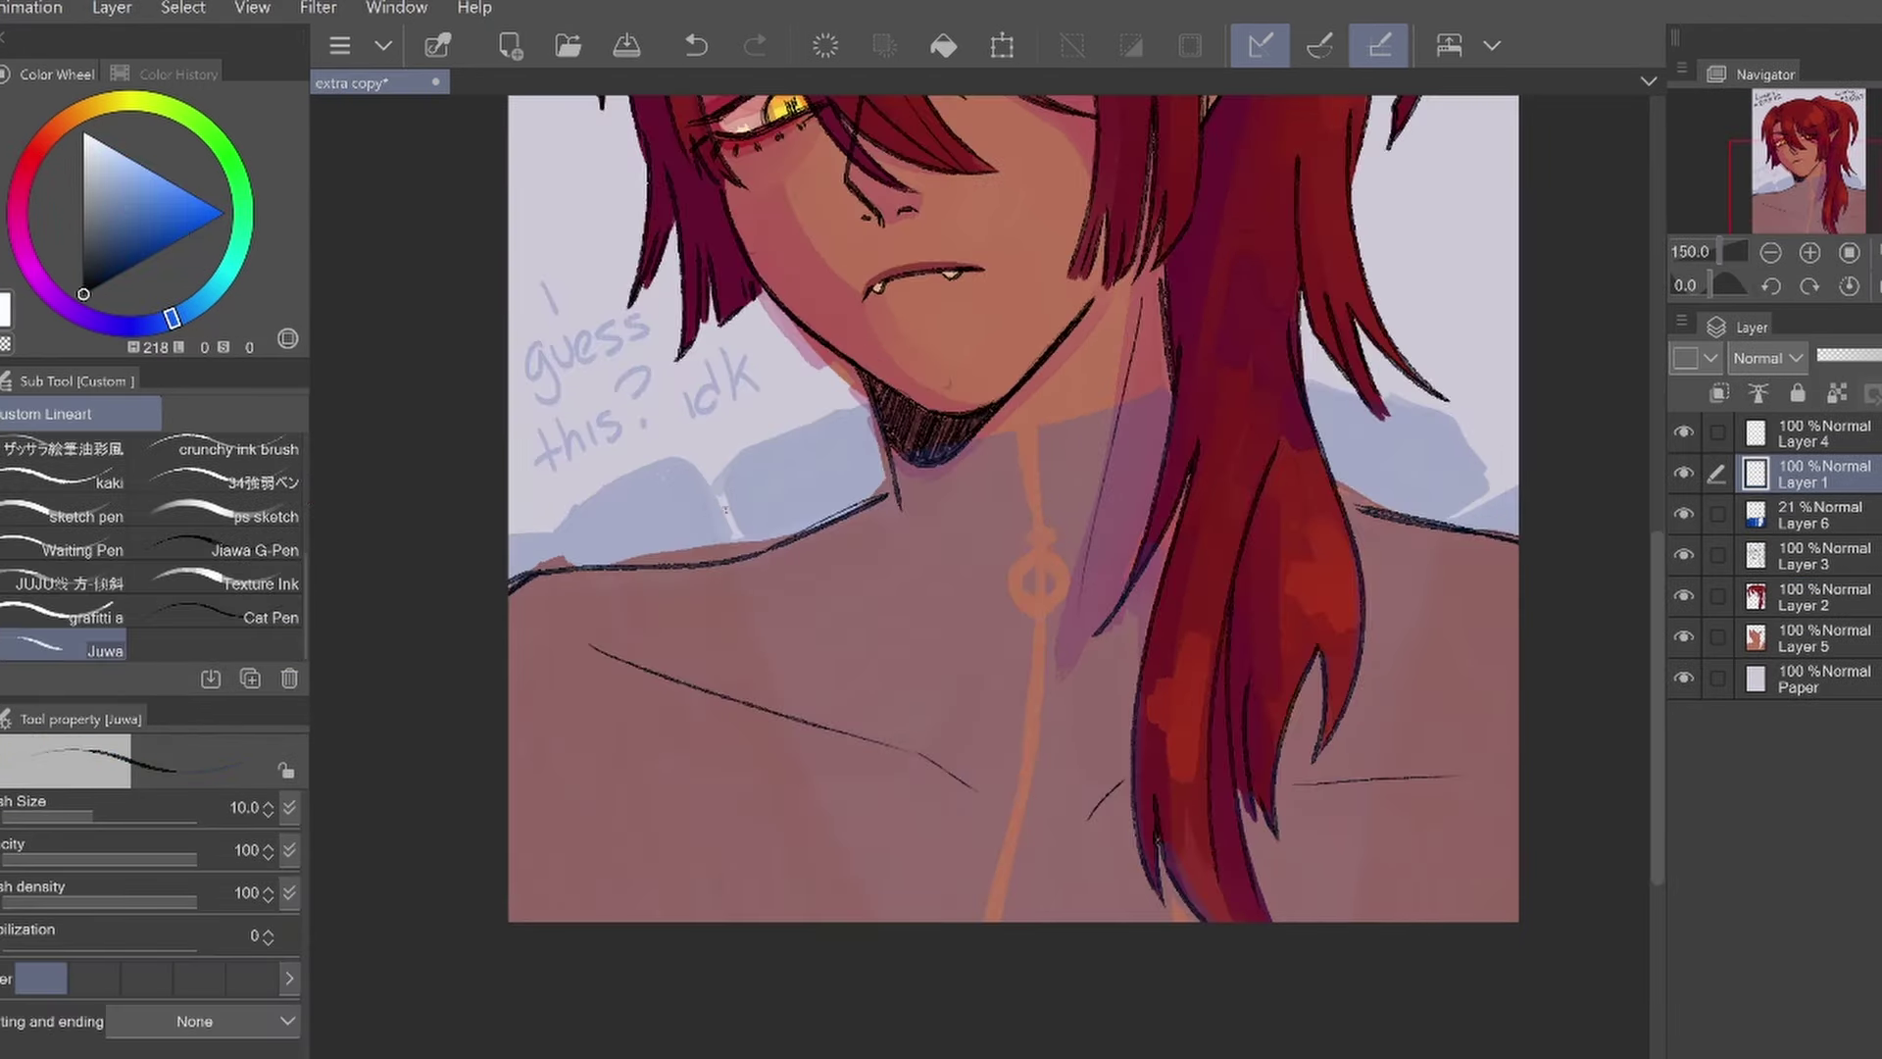
# Ink the jacket's lapels, the sleeve folds and the notched stand-up collar over the bare shoulders on Layer 1
pyautogui.moveTo(714, 499); pyautogui.dragTo(845, 858)
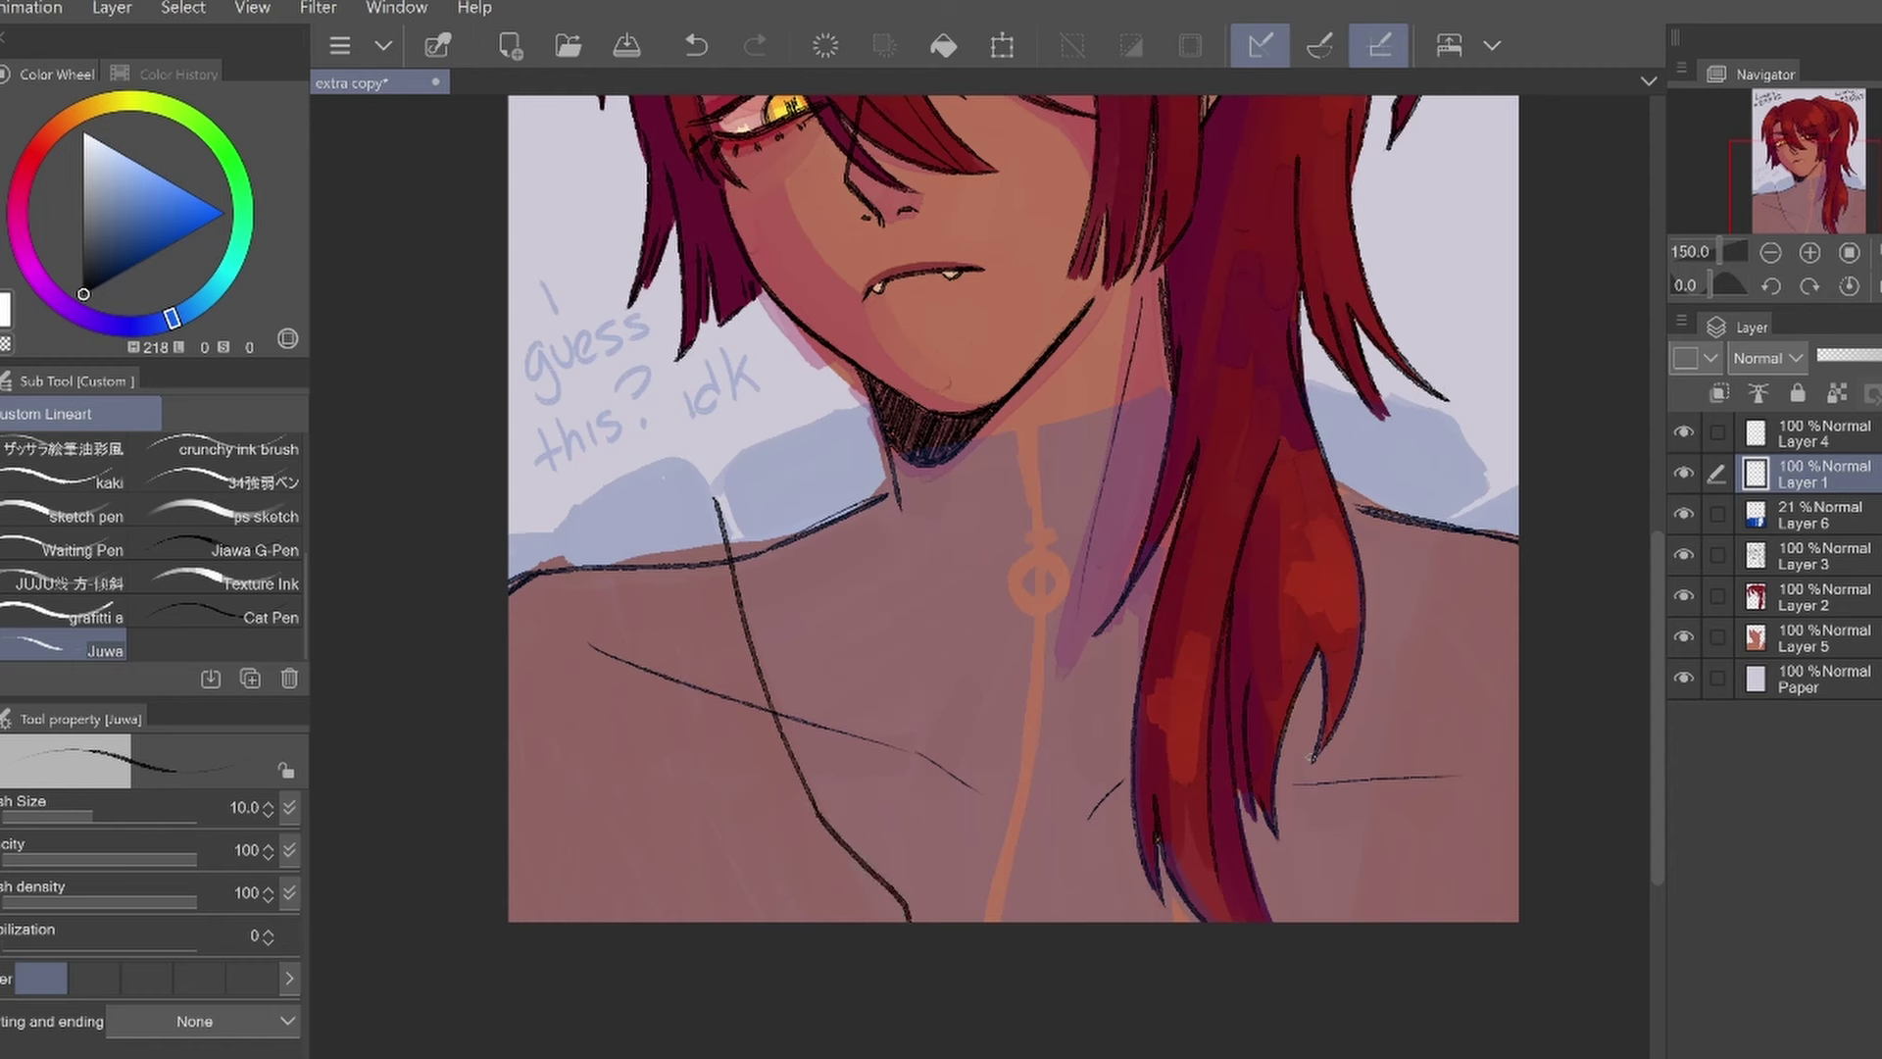
pyautogui.hotkey('ctrl', 'z')
pyautogui.moveTo(1446, 529); pyautogui.dragTo(1245, 922)
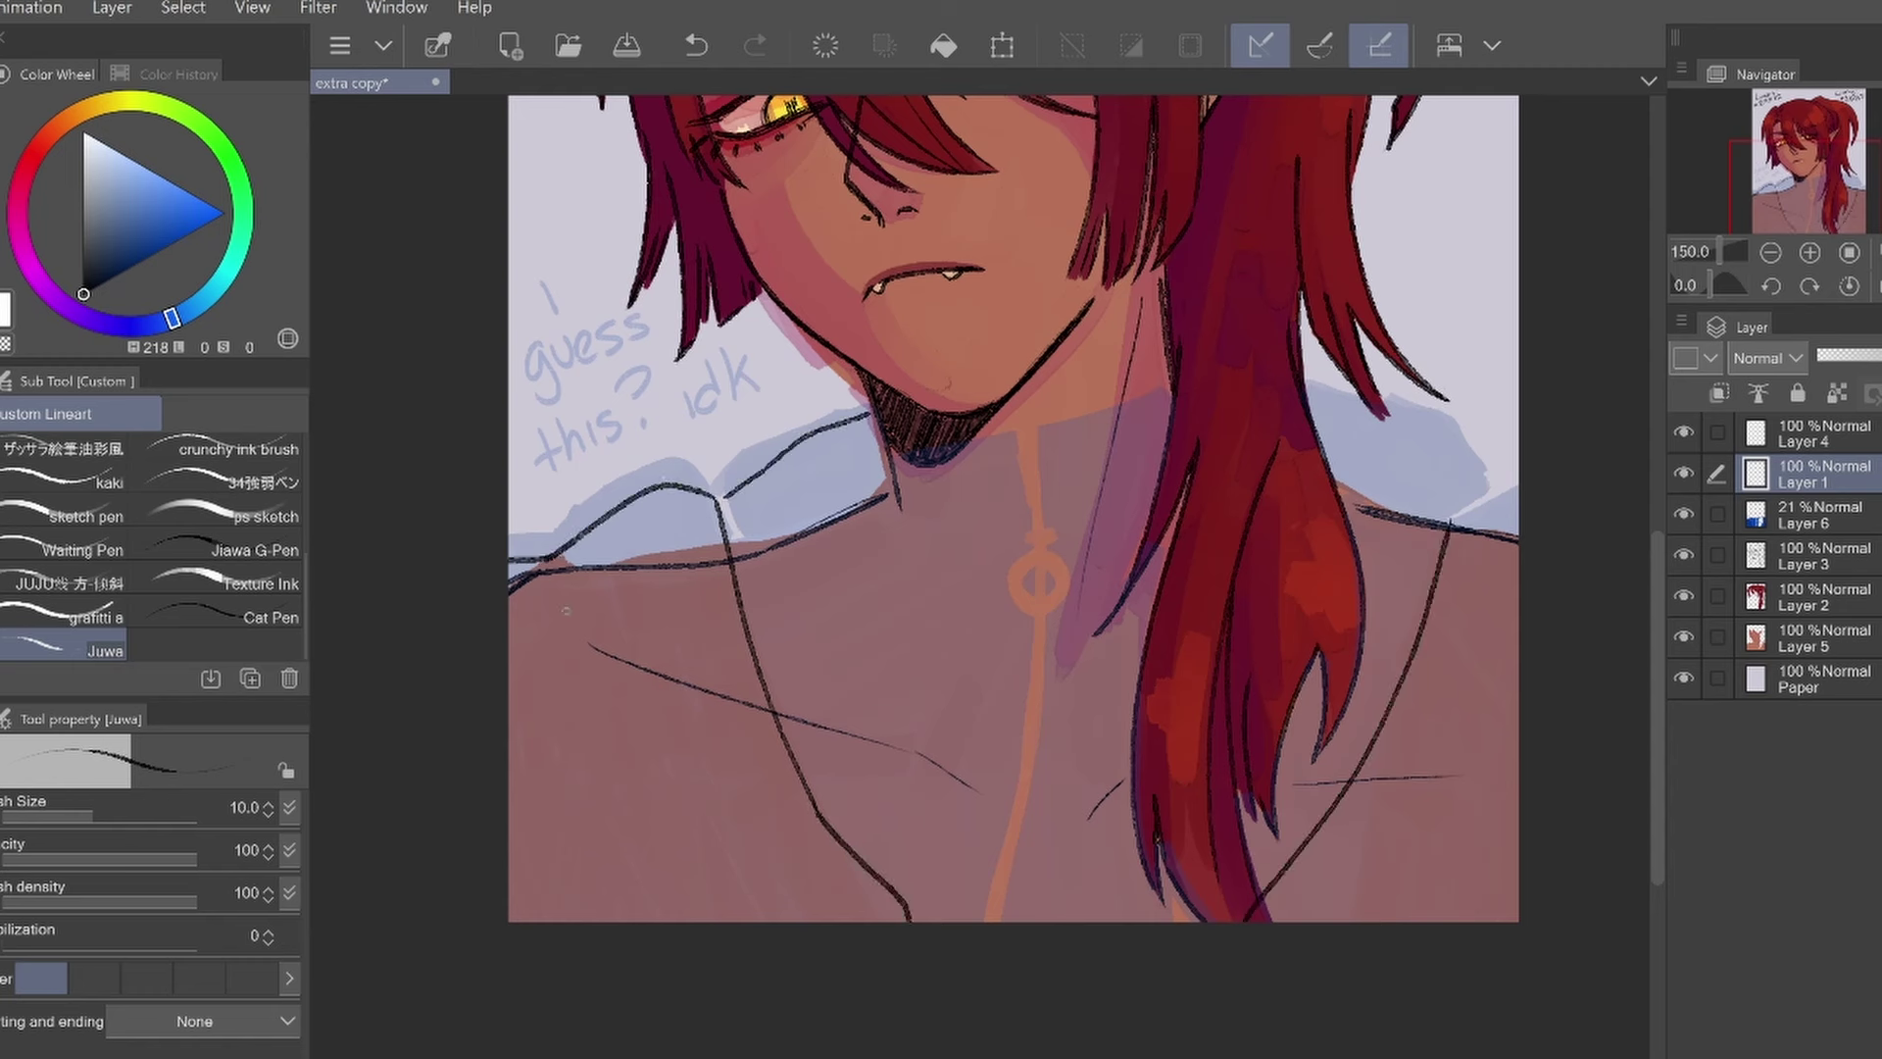
pyautogui.moveTo(567, 594); pyautogui.dragTo(724, 919)
pyautogui.moveTo(519, 707); pyautogui.dragTo(680, 919)
pyautogui.hotkey('ctrl', 'z')
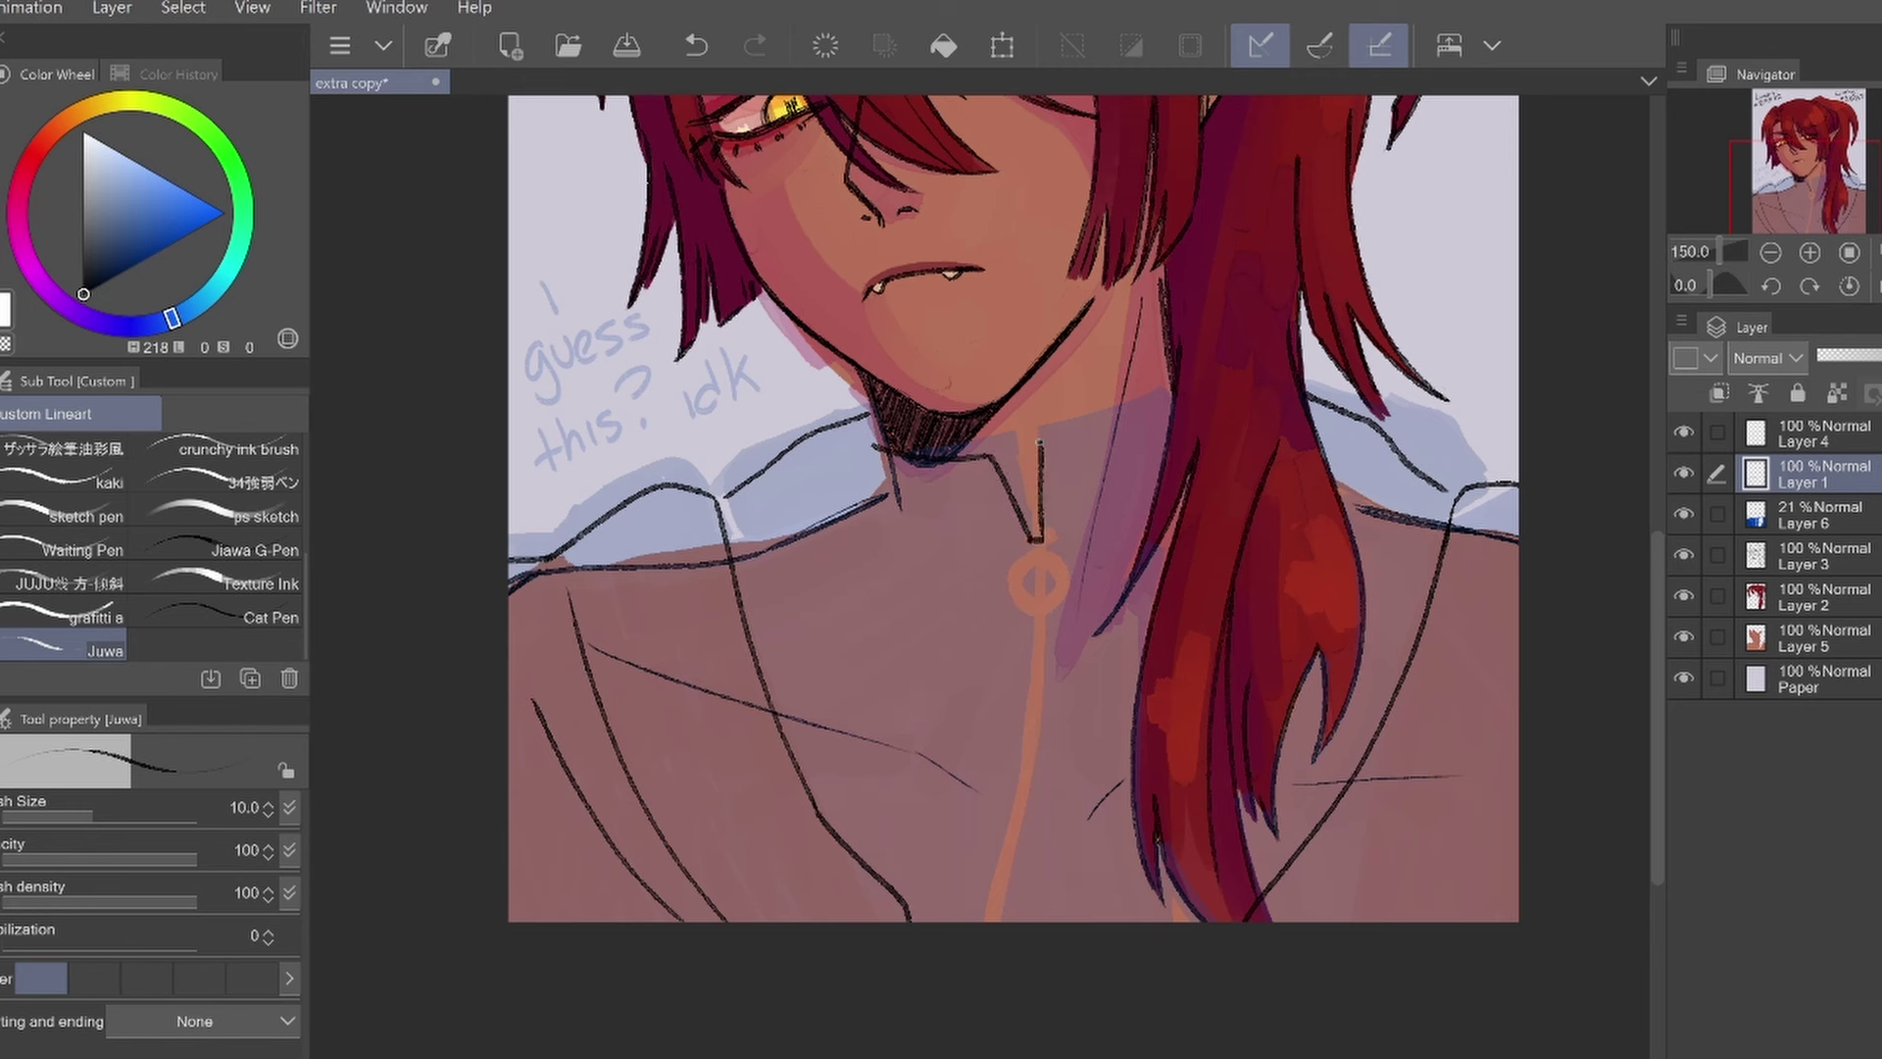
pyautogui.moveTo(1039, 443); pyautogui.dragTo(1166, 392)
# Delete the blue clothing sketch layer and erase the bare shoulder and collarbone lines that the outfit covers
pyautogui.click(1818, 515)
pyautogui.press('Delete')
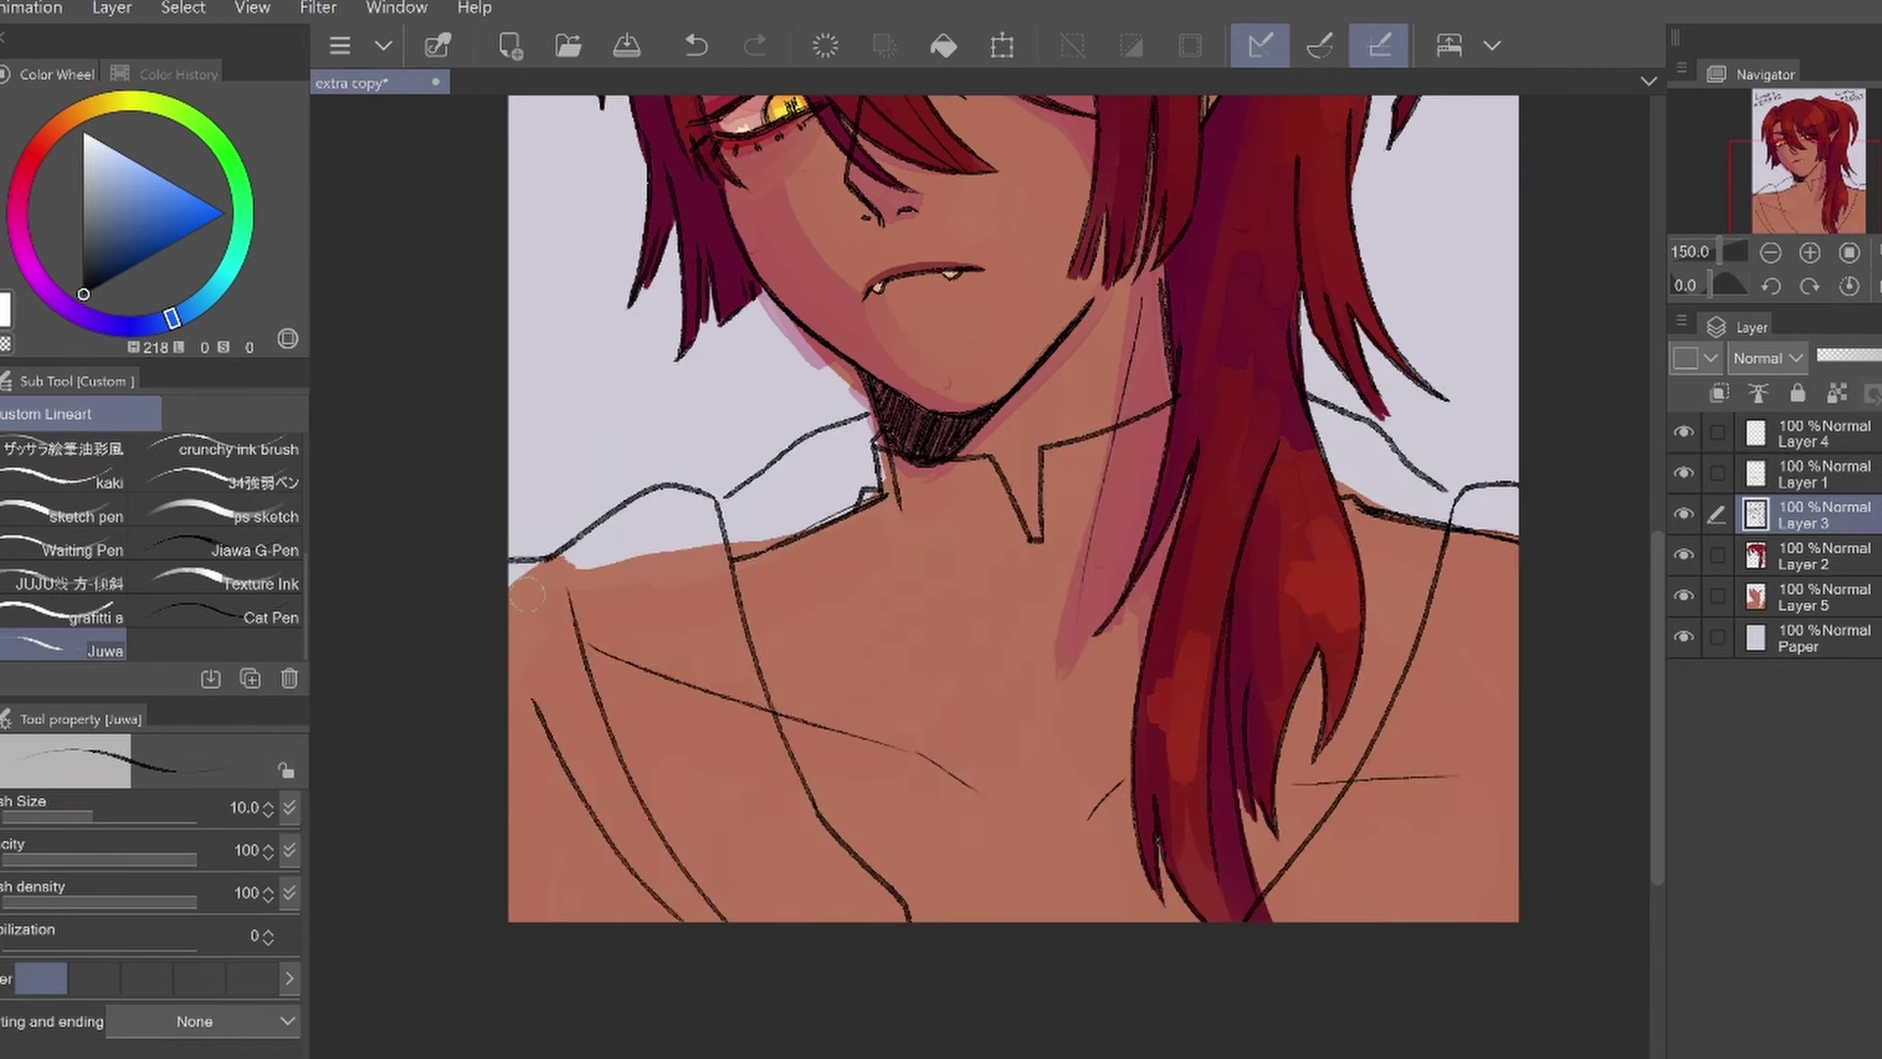
pyautogui.hotkey('alt', ']')
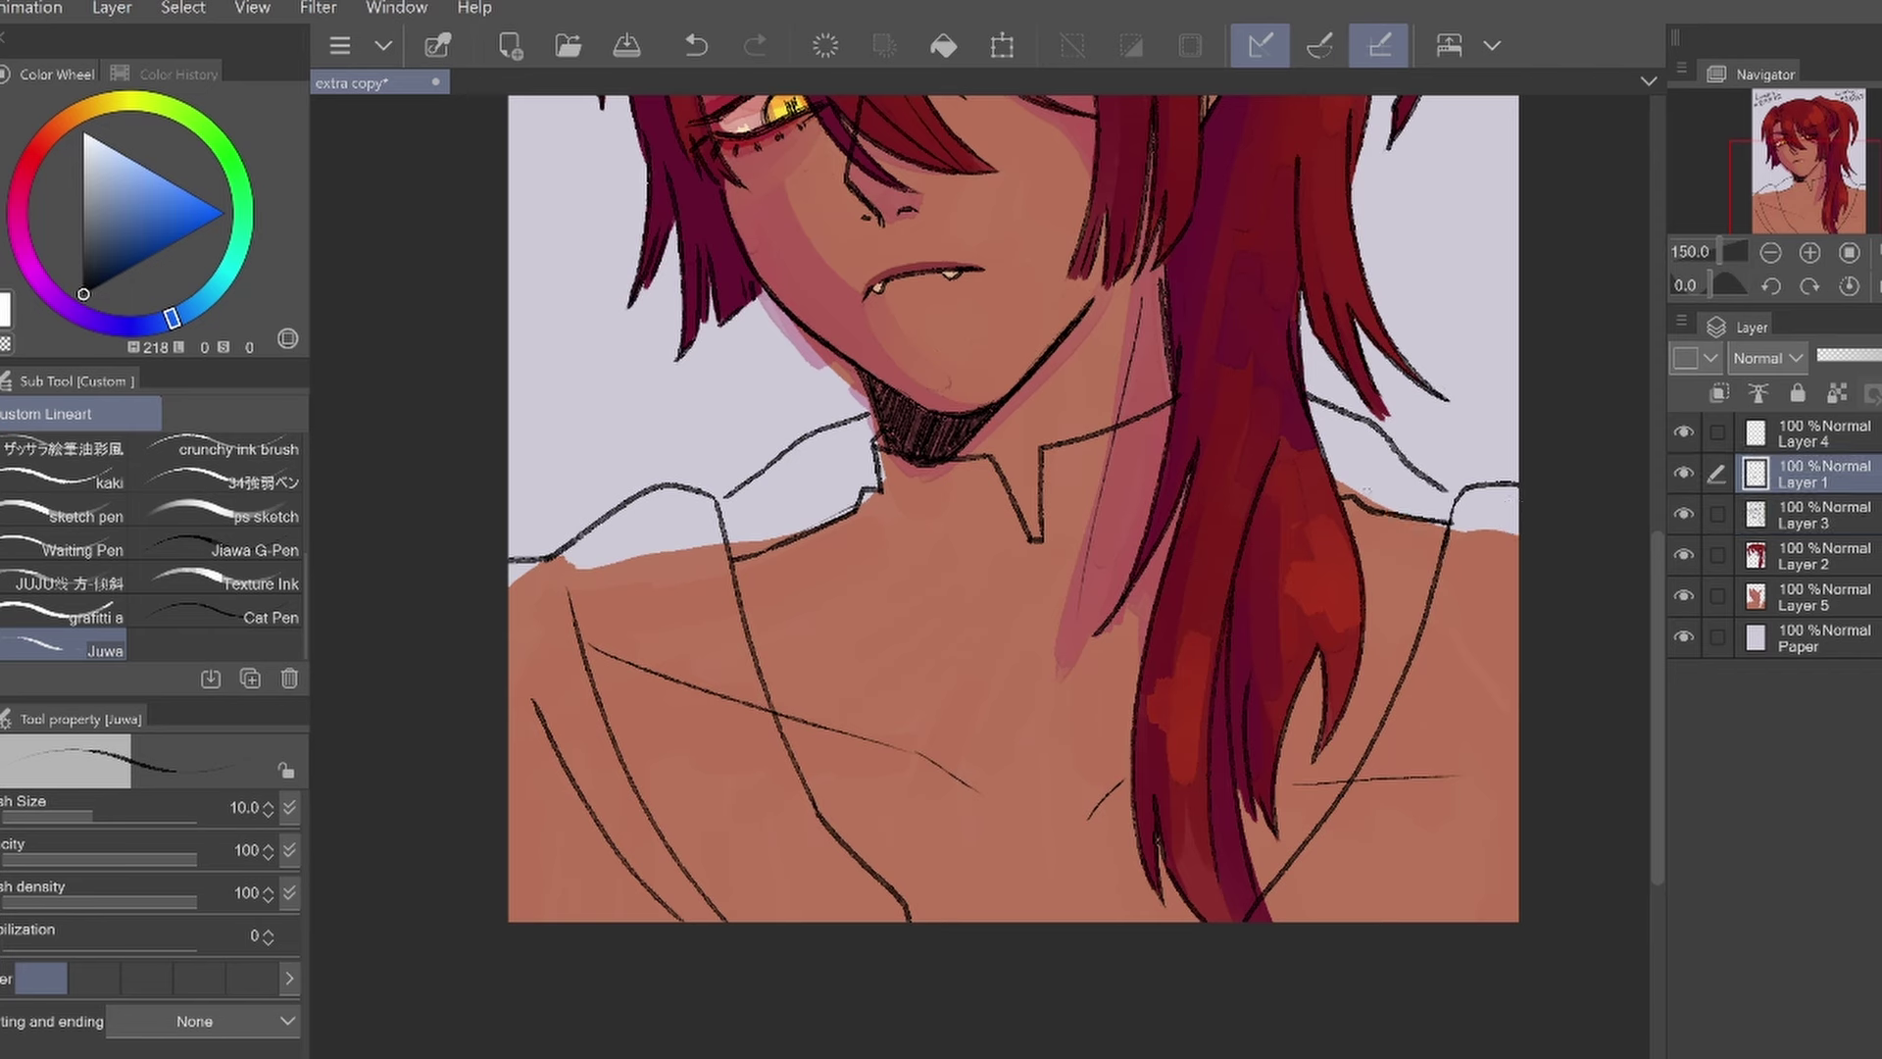
pyautogui.hotkey('alt', '[')
pyautogui.hotkey('alt', ']')
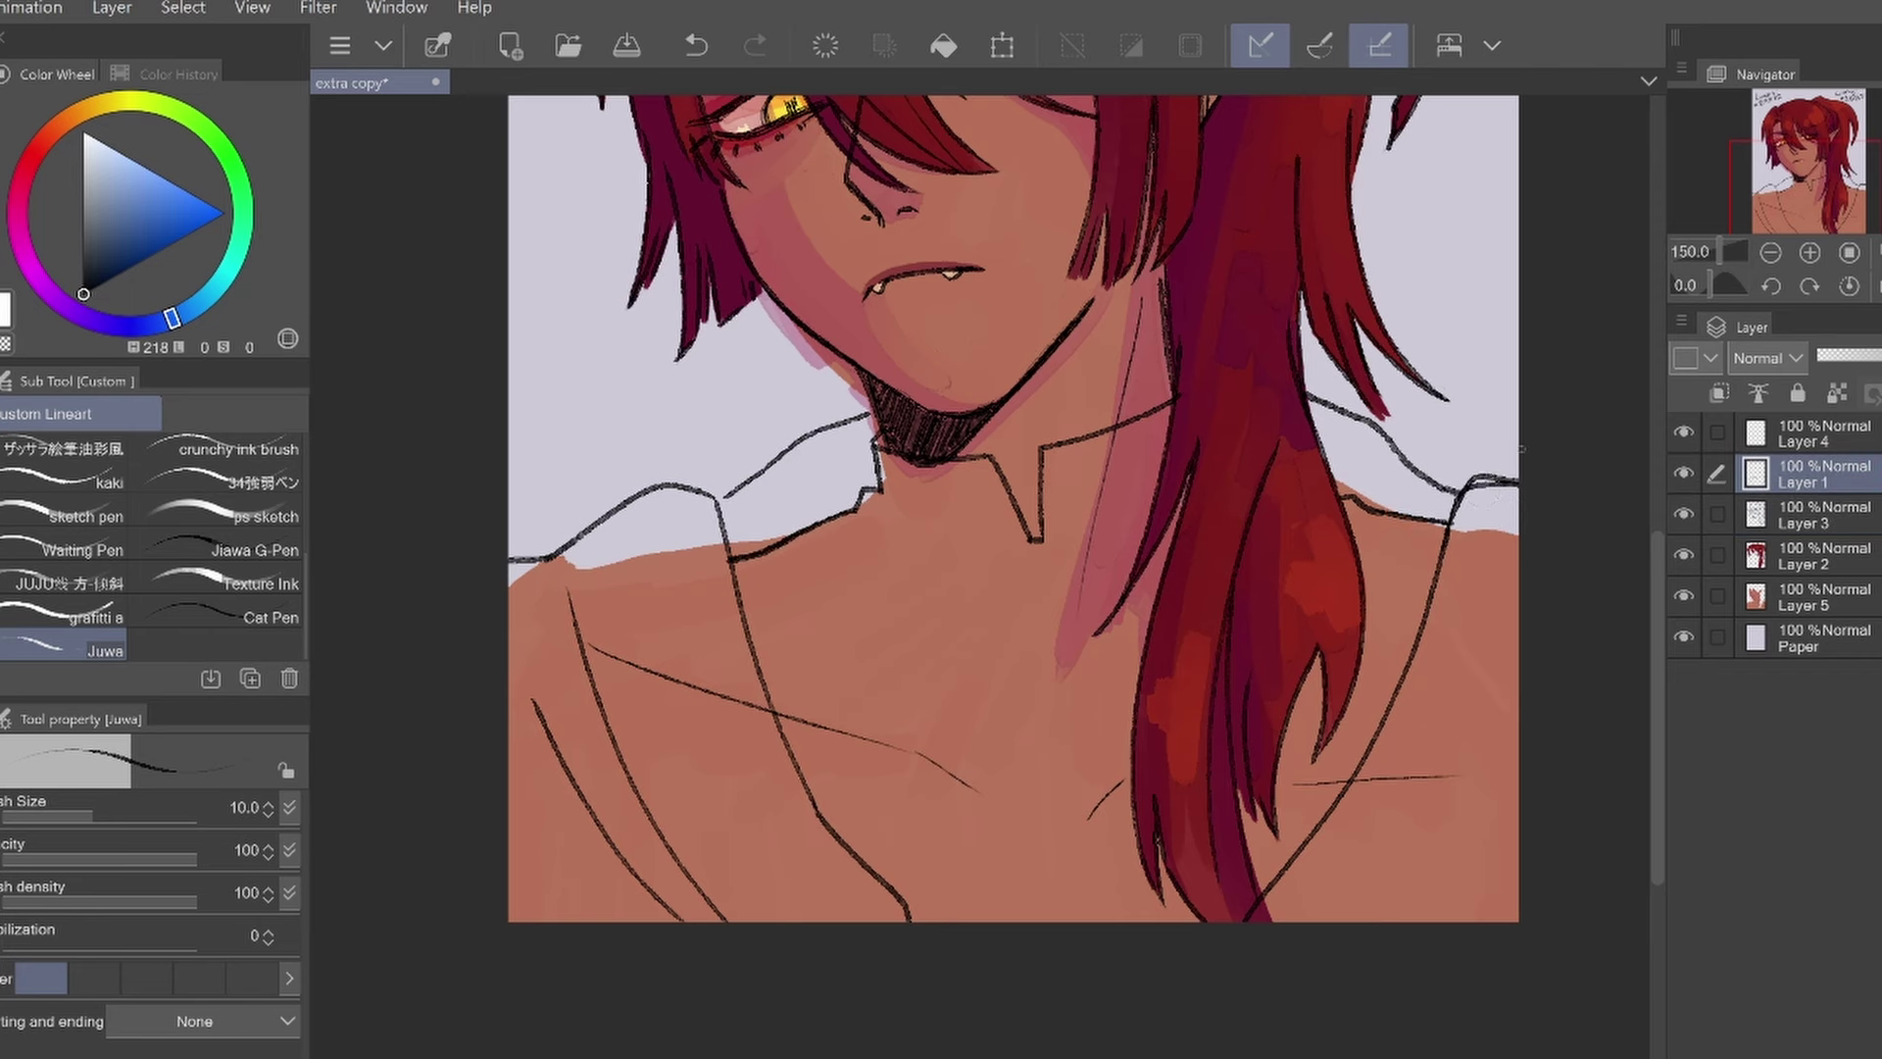
pyautogui.hotkey('alt', '[')
pyautogui.moveTo(1455, 777); pyautogui.dragTo(1293, 781)
pyautogui.moveTo(979, 794); pyautogui.dragTo(800, 713)
# Merge the clothing line art of Layer 1 into Layer 3
pyautogui.hotkey('ctrl', 'alt', '0')
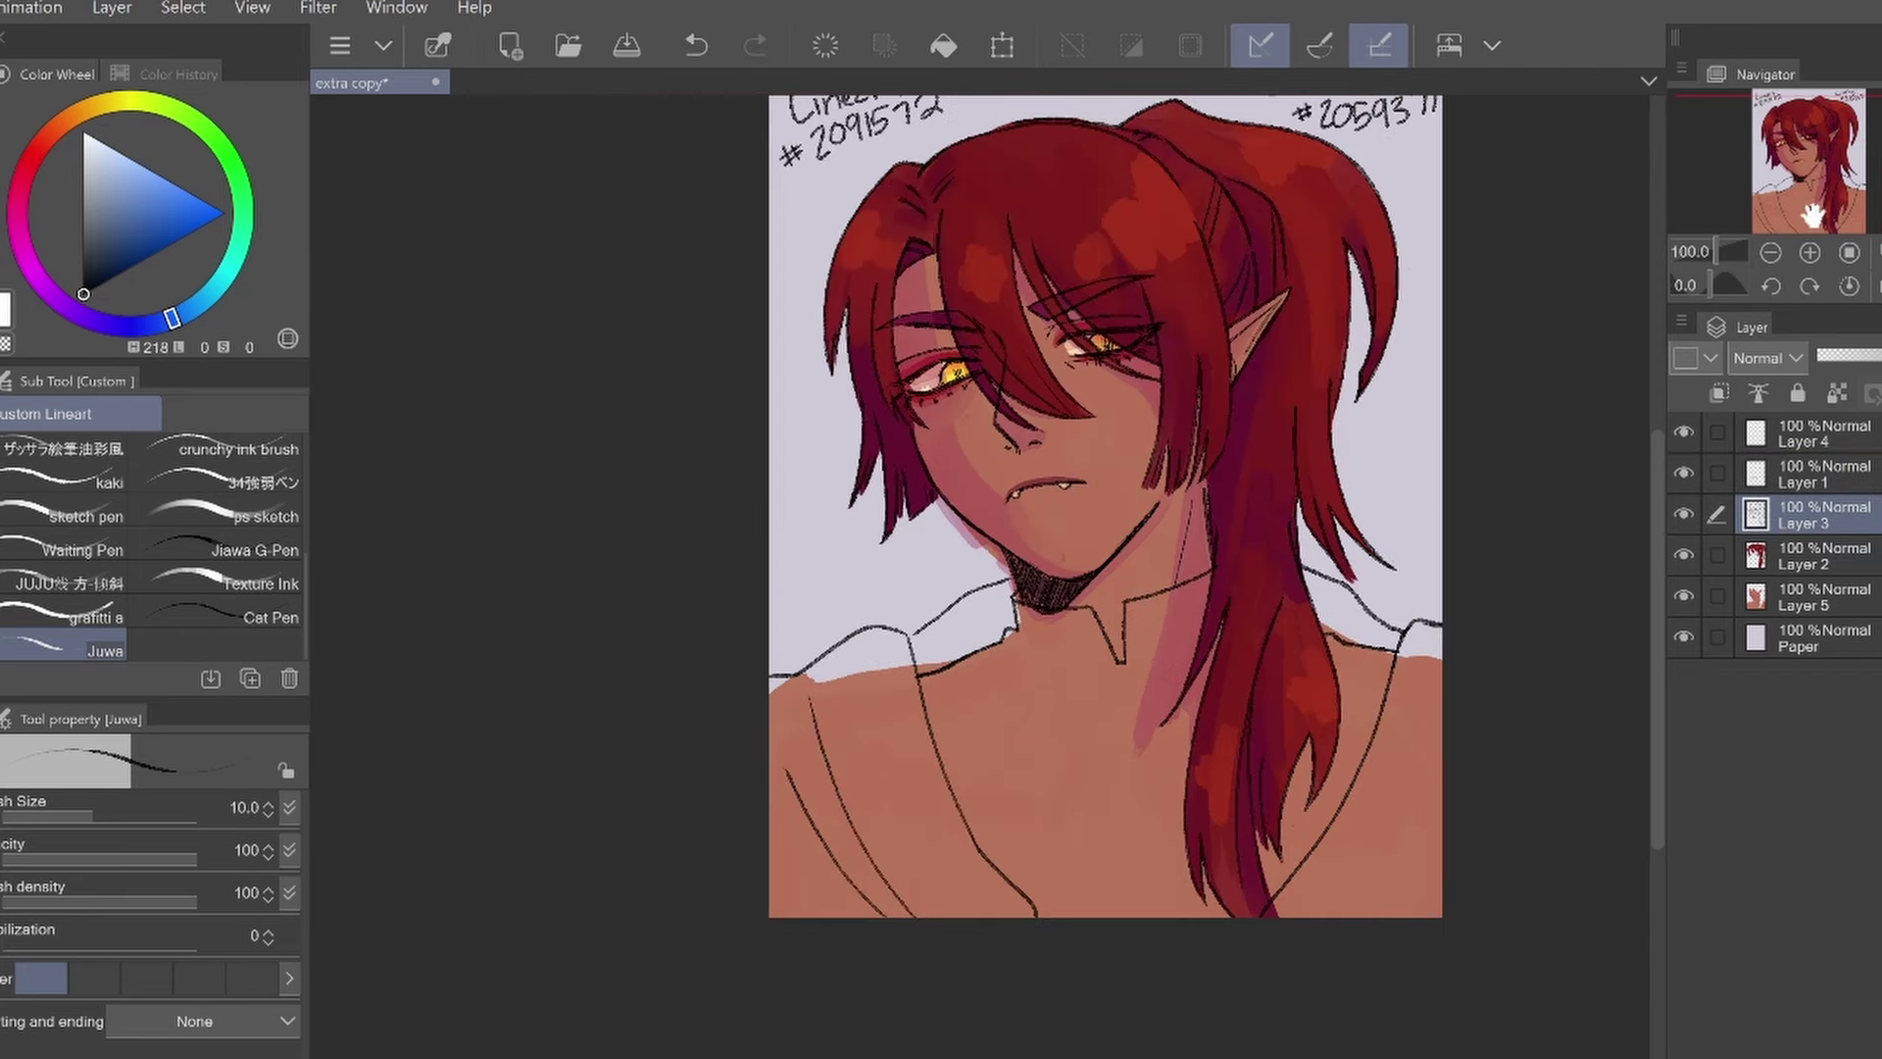
pyautogui.hotkey('alt', ']')
pyautogui.hotkey('ctrl', 'e')
pyautogui.click(1798, 253)
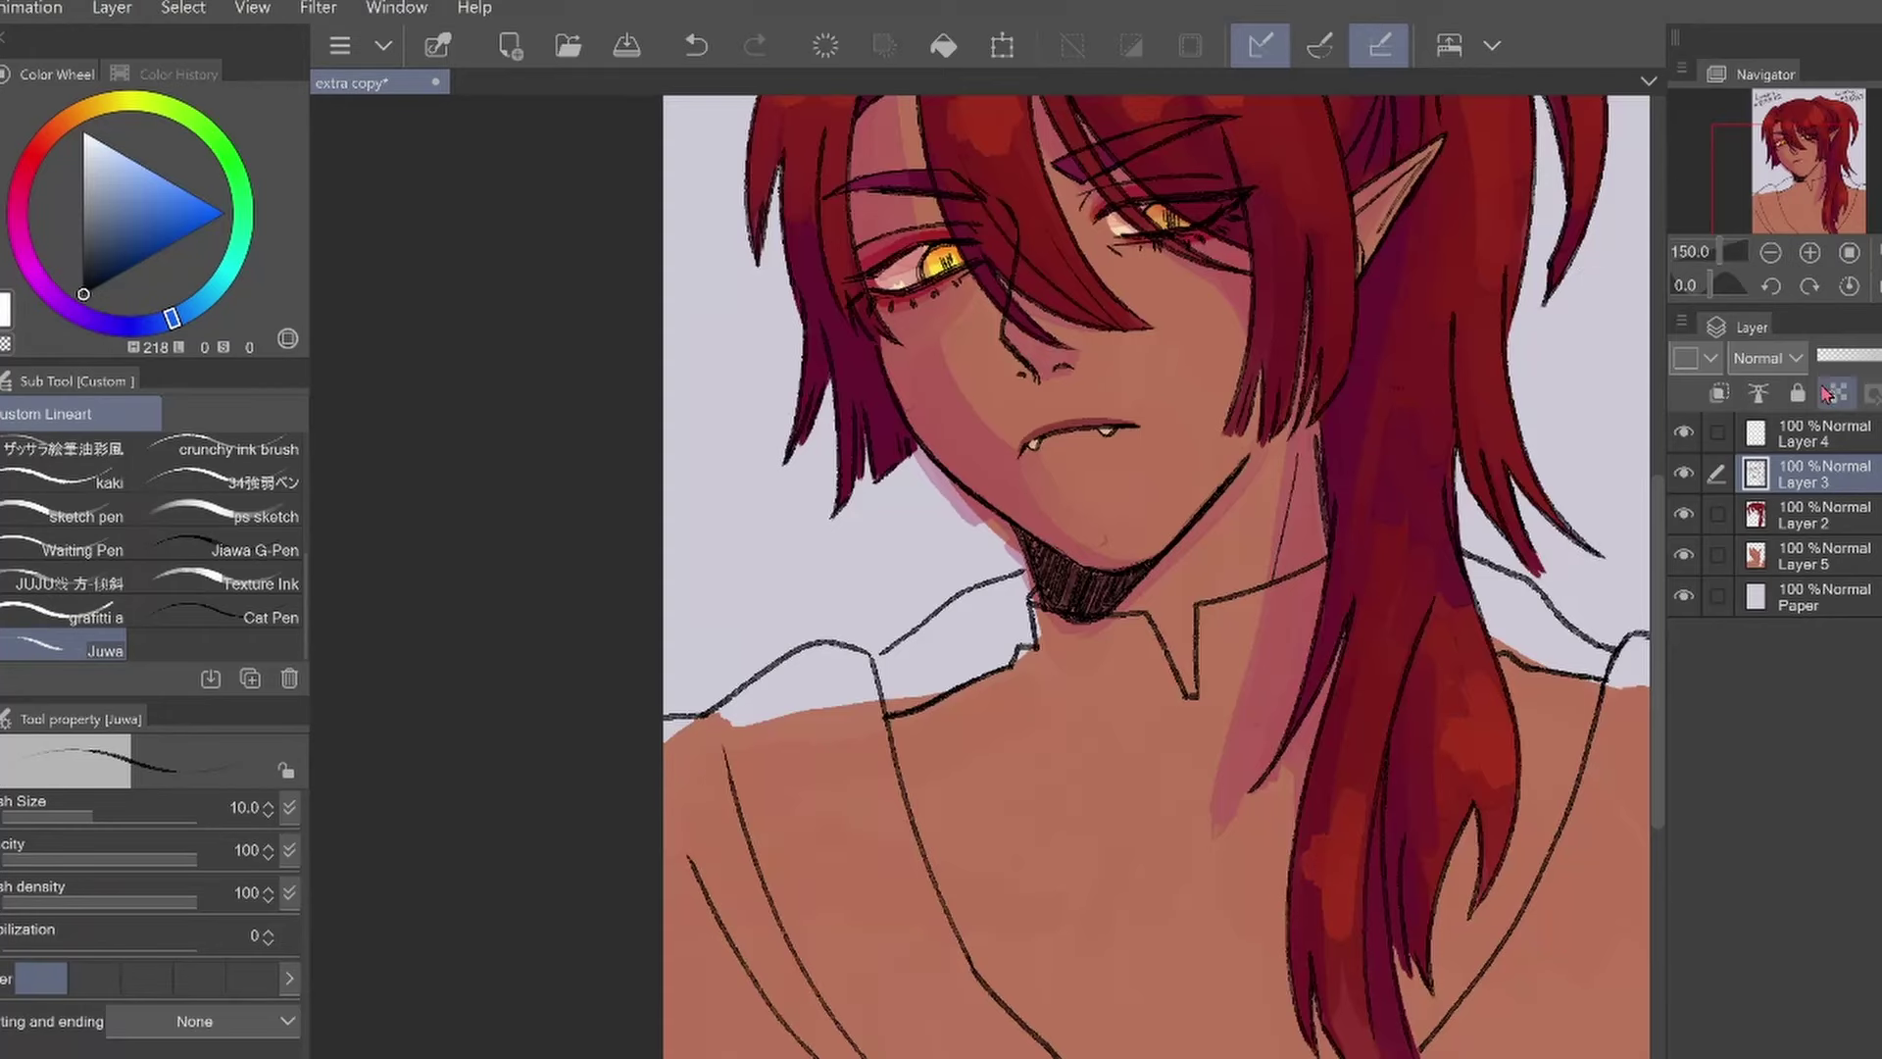
pyautogui.hotkey('ctrl', 'z')
pyautogui.scroll(2, 1119, 787)
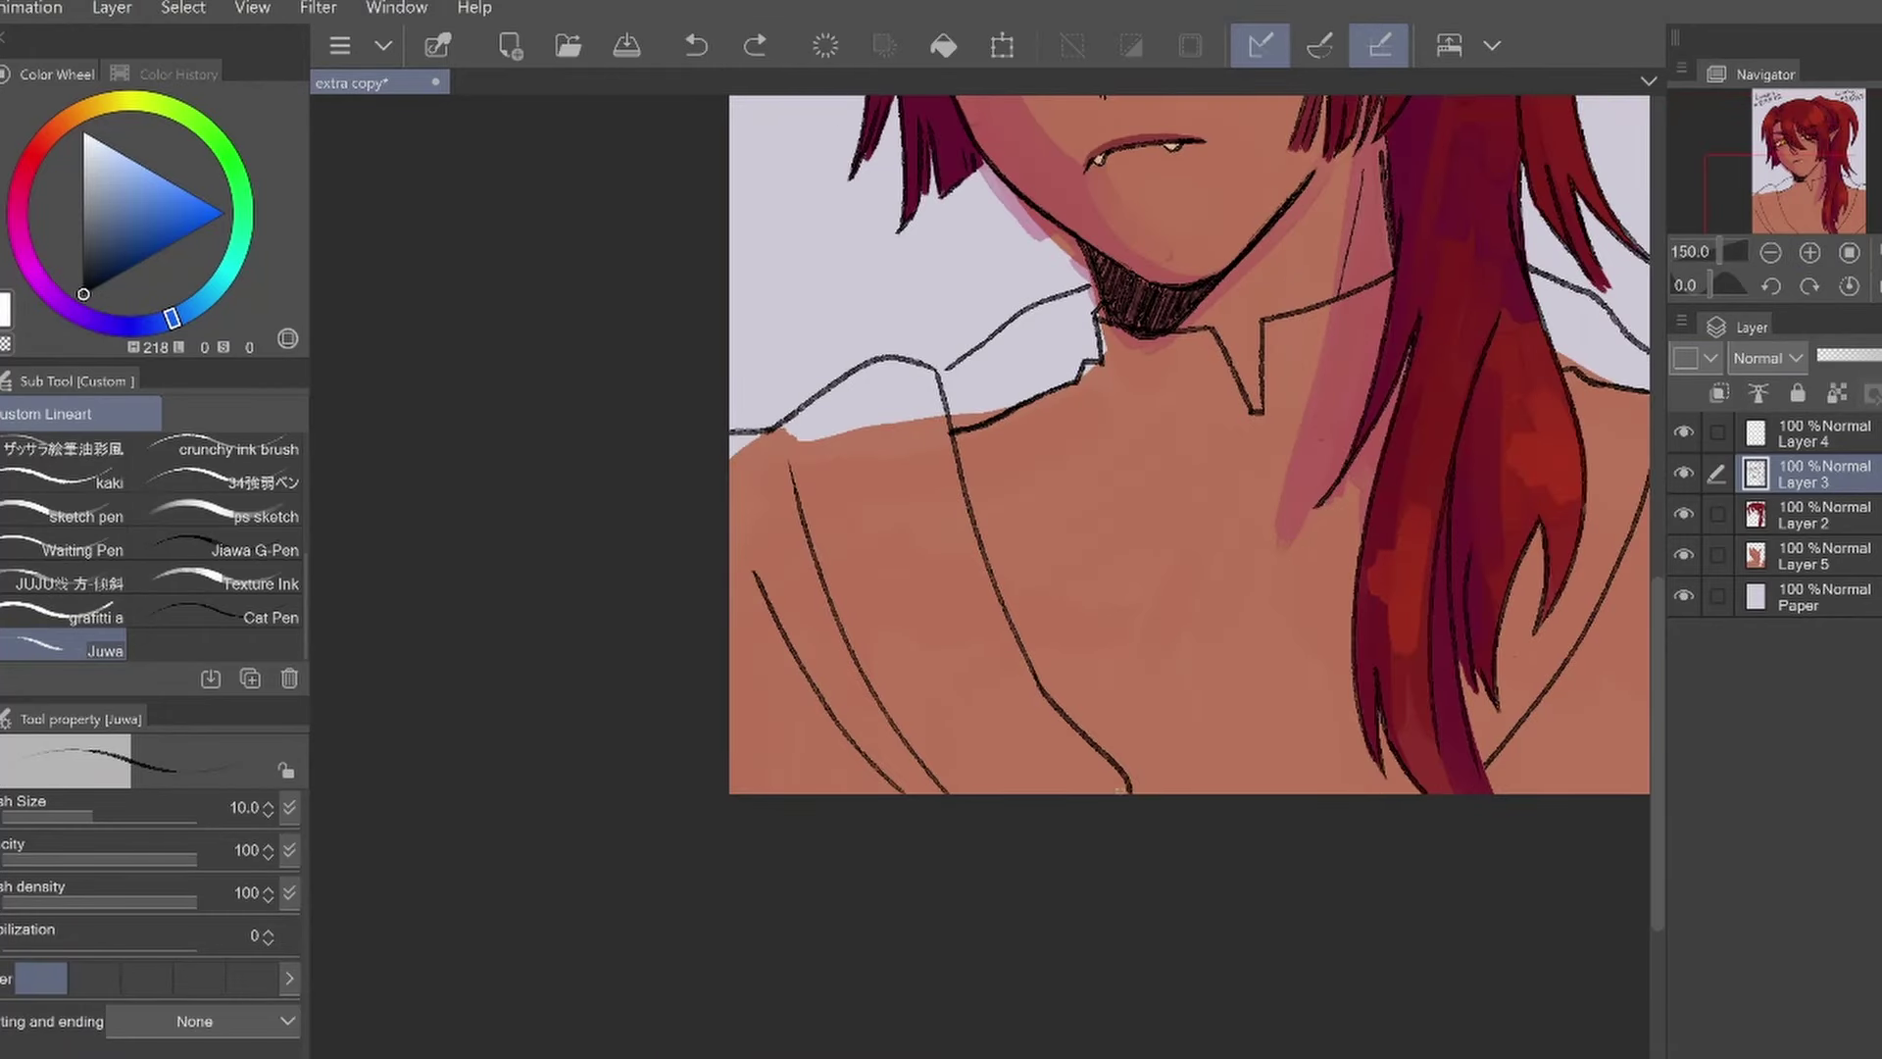
# Fill the high-collared shirt with flat dark blue on a new layer beneath the hair, using a brush of size 79.5
pyautogui.hotkey('ctrl', 'shift', 'n')
pyautogui.click(98, 264)
pyautogui.press('b')
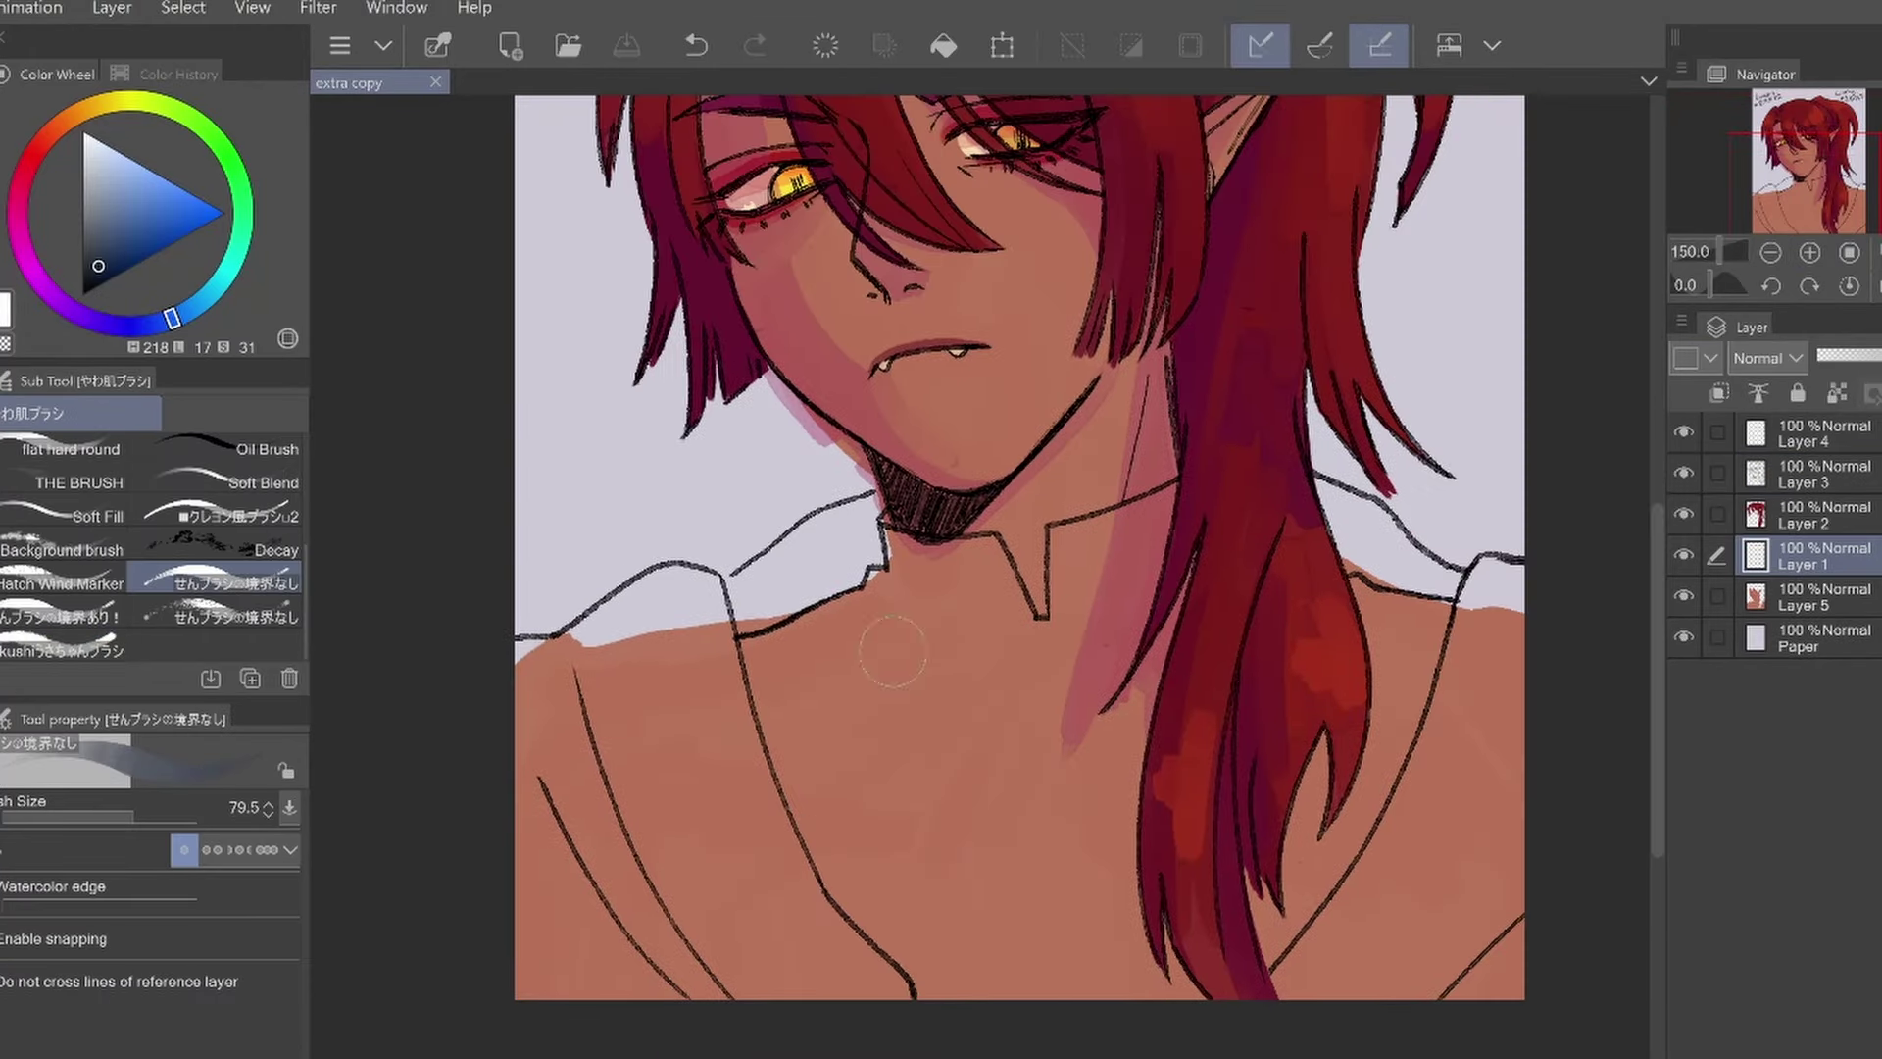
pyautogui.moveTo(764, 627); pyautogui.dragTo(941, 990)
pyautogui.moveTo(863, 529); pyautogui.dragTo(1177, 549)
pyautogui.moveTo(1079, 588)
pyautogui.mouseDown()
pyautogui.moveTo(1293, 887)
pyautogui.moveTo(1121, 996)
pyautogui.moveTo(1058, 607)
pyautogui.mouseUp()
pyautogui.moveTo(1376, 572); pyautogui.dragTo(1489, 617)
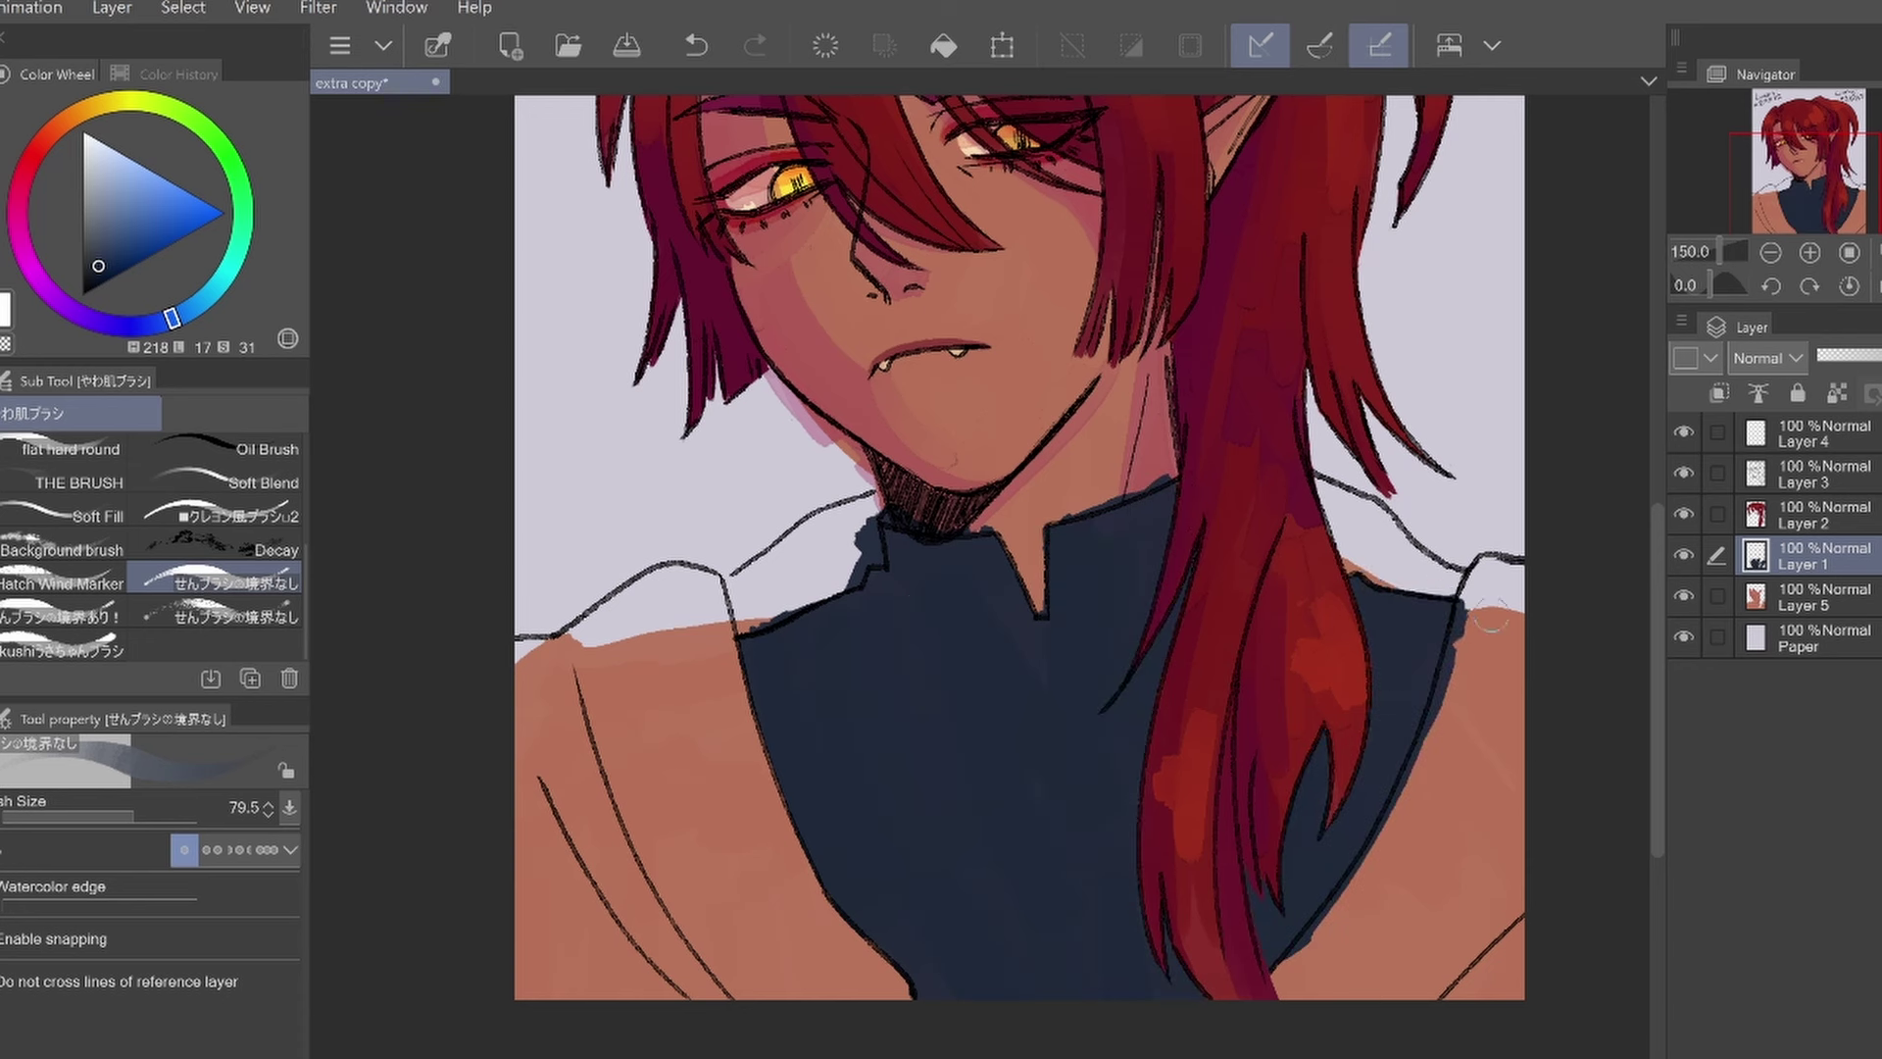
pyautogui.moveTo(1279, 978)
pyautogui.mouseDown()
pyautogui.moveTo(1427, 738)
pyautogui.moveTo(1465, 588)
pyautogui.mouseUp()
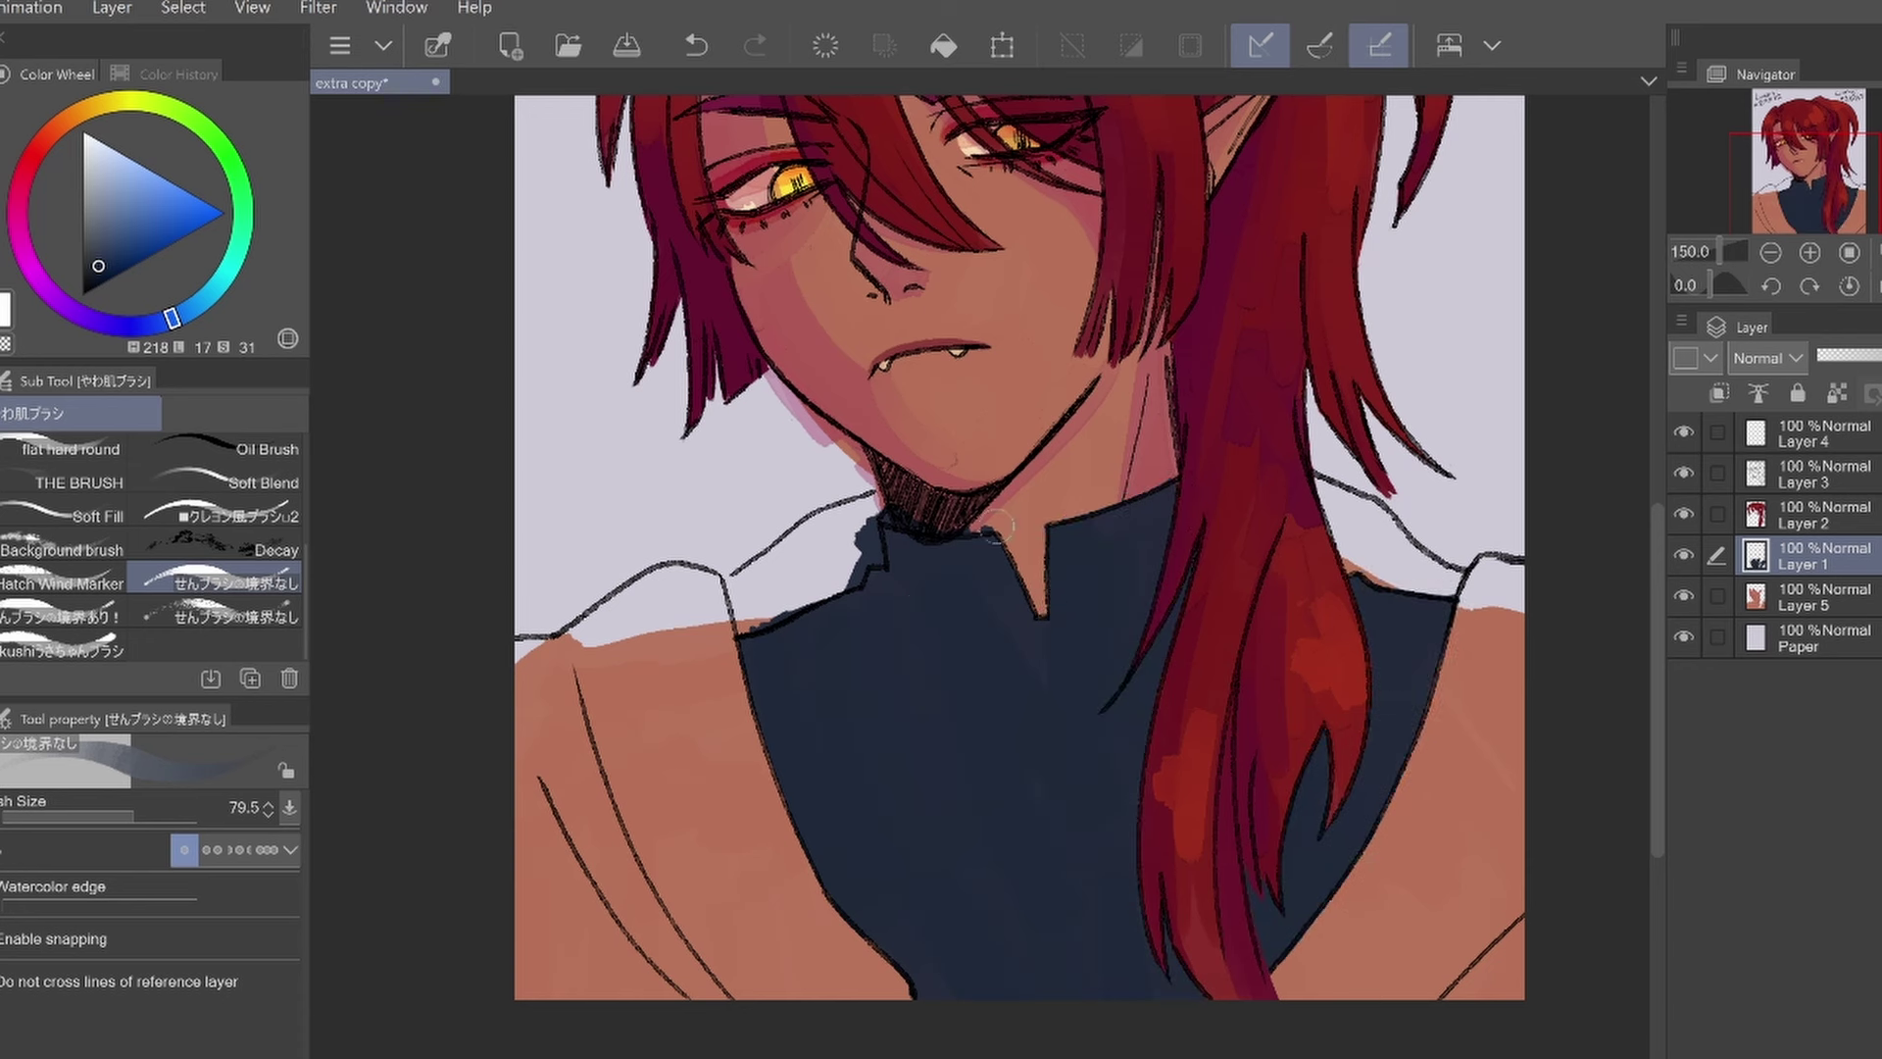
pyautogui.moveTo(868, 576); pyautogui.dragTo(863, 536)
# Fill the jacket's shoulders, lapels and sleeves with a darker navy on a new layer beneath the shirt layer
pyautogui.hotkey('ctrl', 'shift', 'n')
pyautogui.keyDown('alt'); pyautogui.click(745, 637); pyautogui.keyUp('alt')
pyautogui.moveTo(730, 588); pyautogui.dragTo(706, 764)
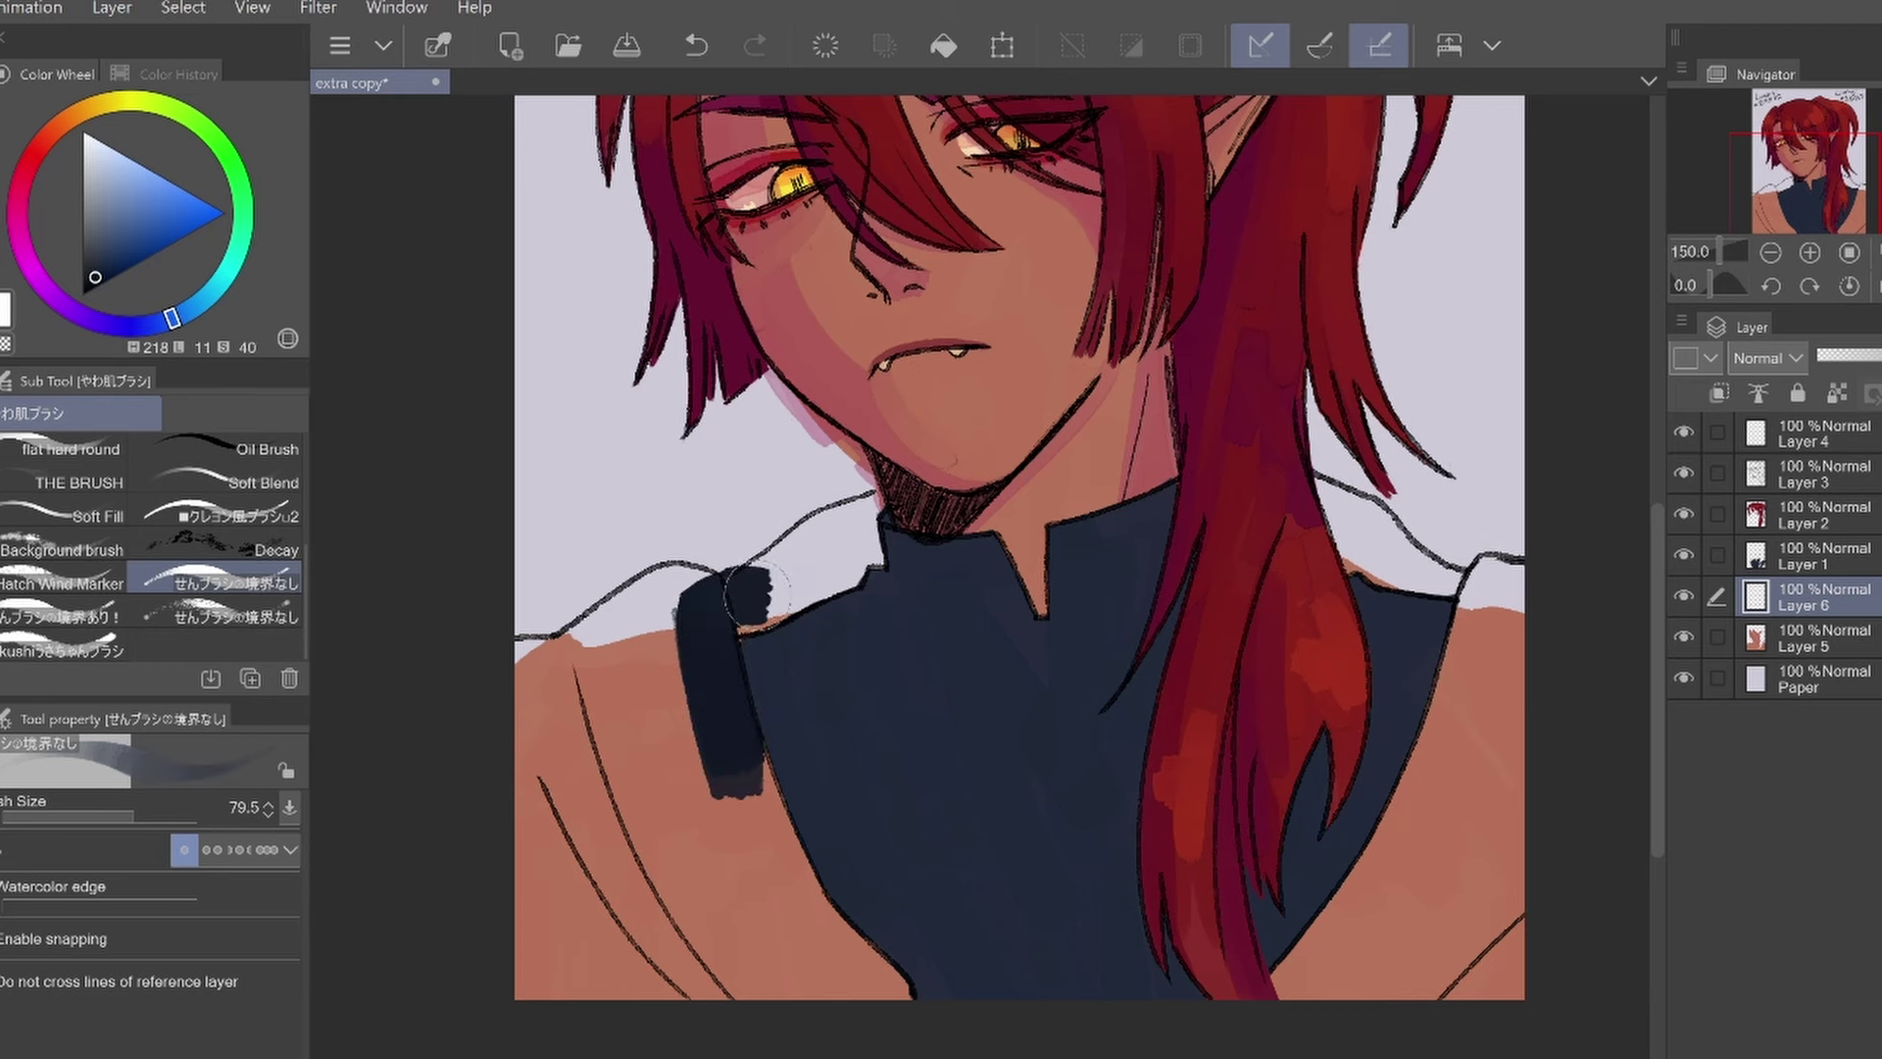
pyautogui.moveTo(862, 534)
pyautogui.mouseDown()
pyautogui.moveTo(529, 637)
pyautogui.moveTo(724, 840)
pyautogui.mouseUp()
pyautogui.moveTo(686, 686); pyautogui.dragTo(589, 941)
pyautogui.moveTo(1372, 480); pyautogui.dragTo(1510, 764)
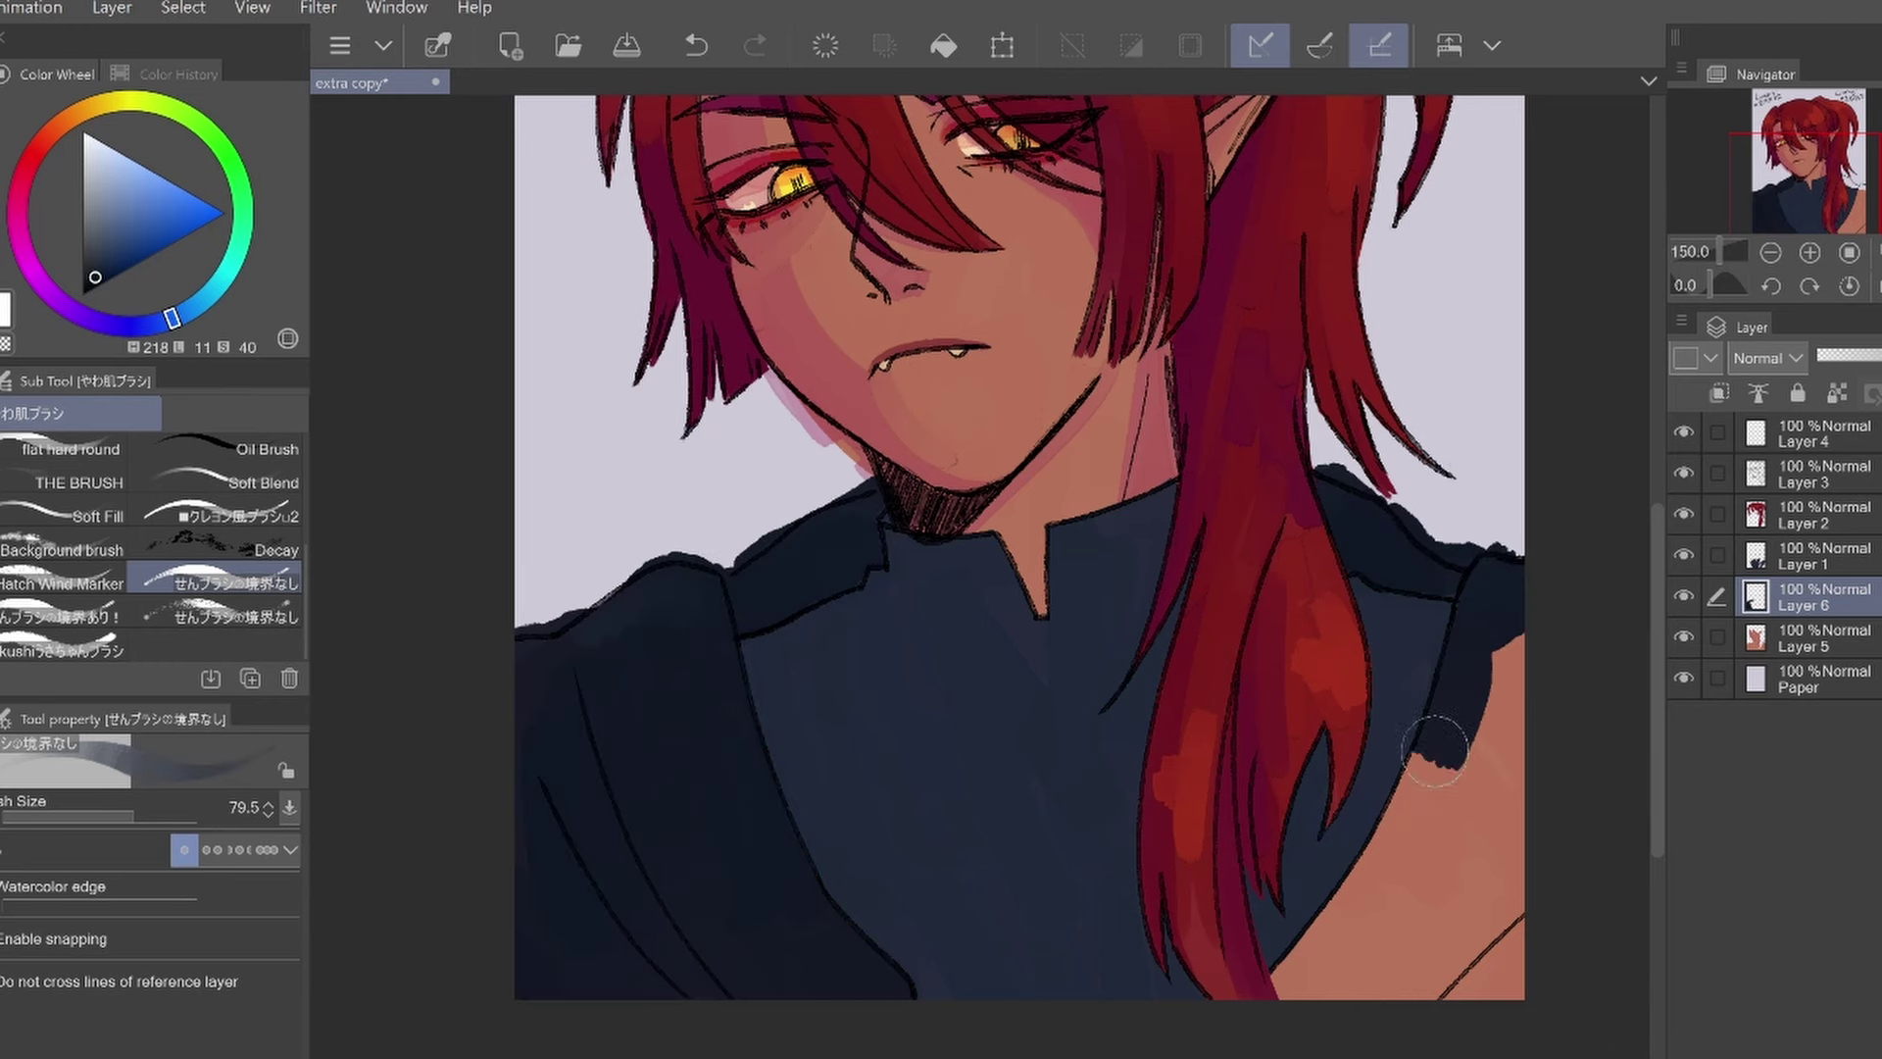
pyautogui.moveTo(1500, 647); pyautogui.dragTo(1323, 990)
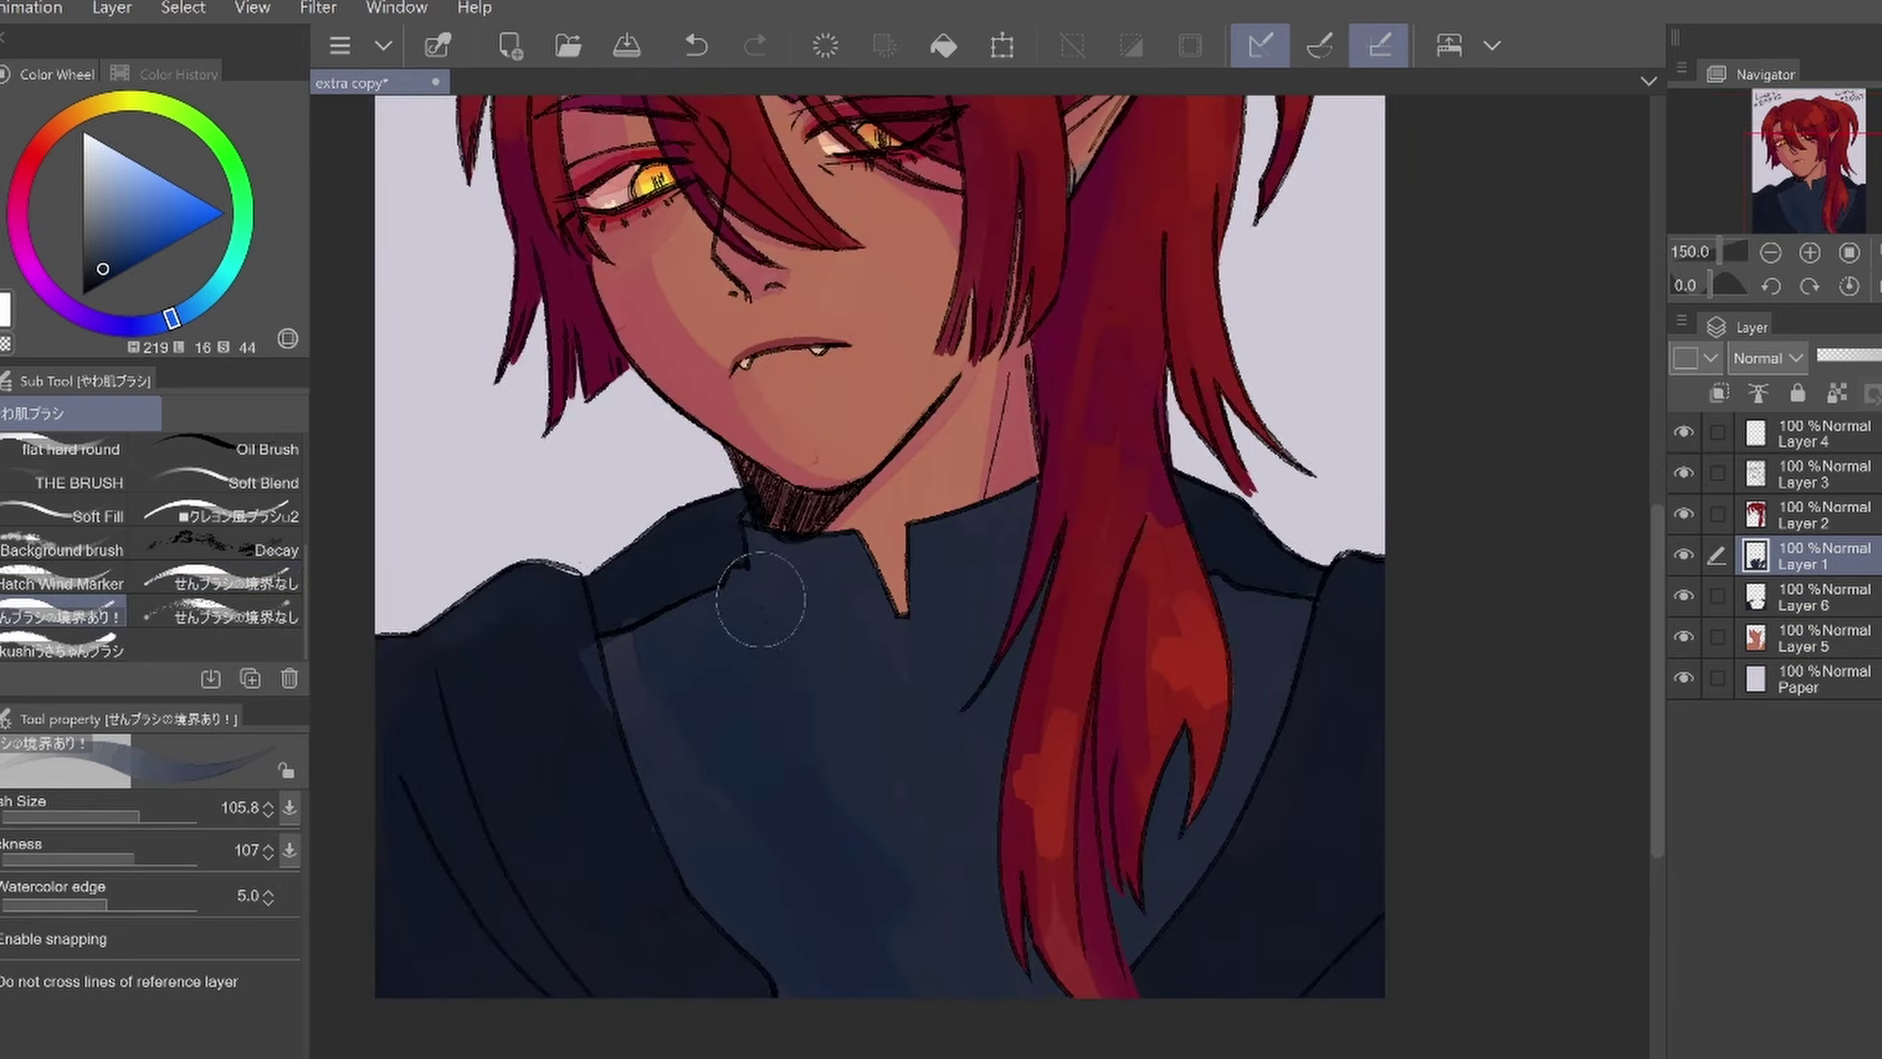
# Shade the shirt front and the area beside the ponytail with deeper blue strokes, using a textured-edge brush of size 105.8
pyautogui.moveTo(675, 807); pyautogui.dragTo(736, 843)
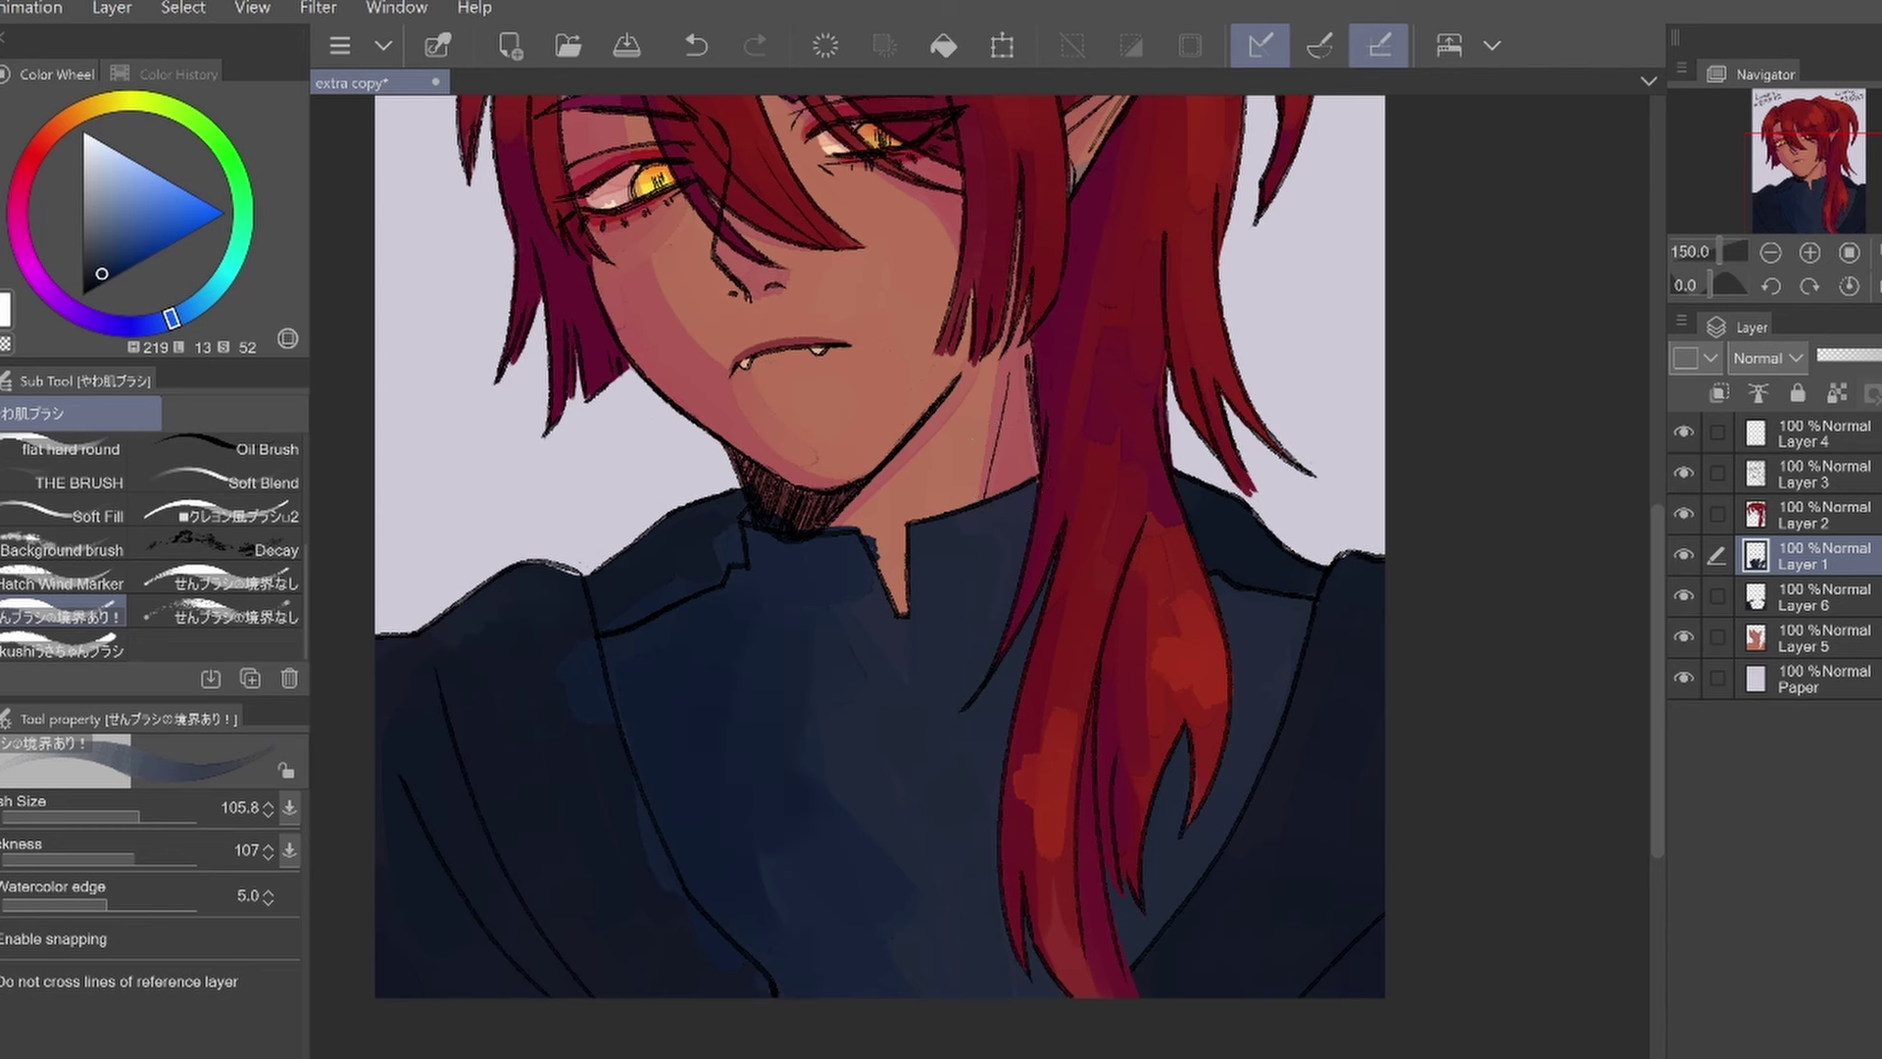
pyautogui.moveTo(1000, 765); pyautogui.dragTo(990, 970)
pyautogui.moveTo(1019, 470); pyautogui.dragTo(1004, 705)
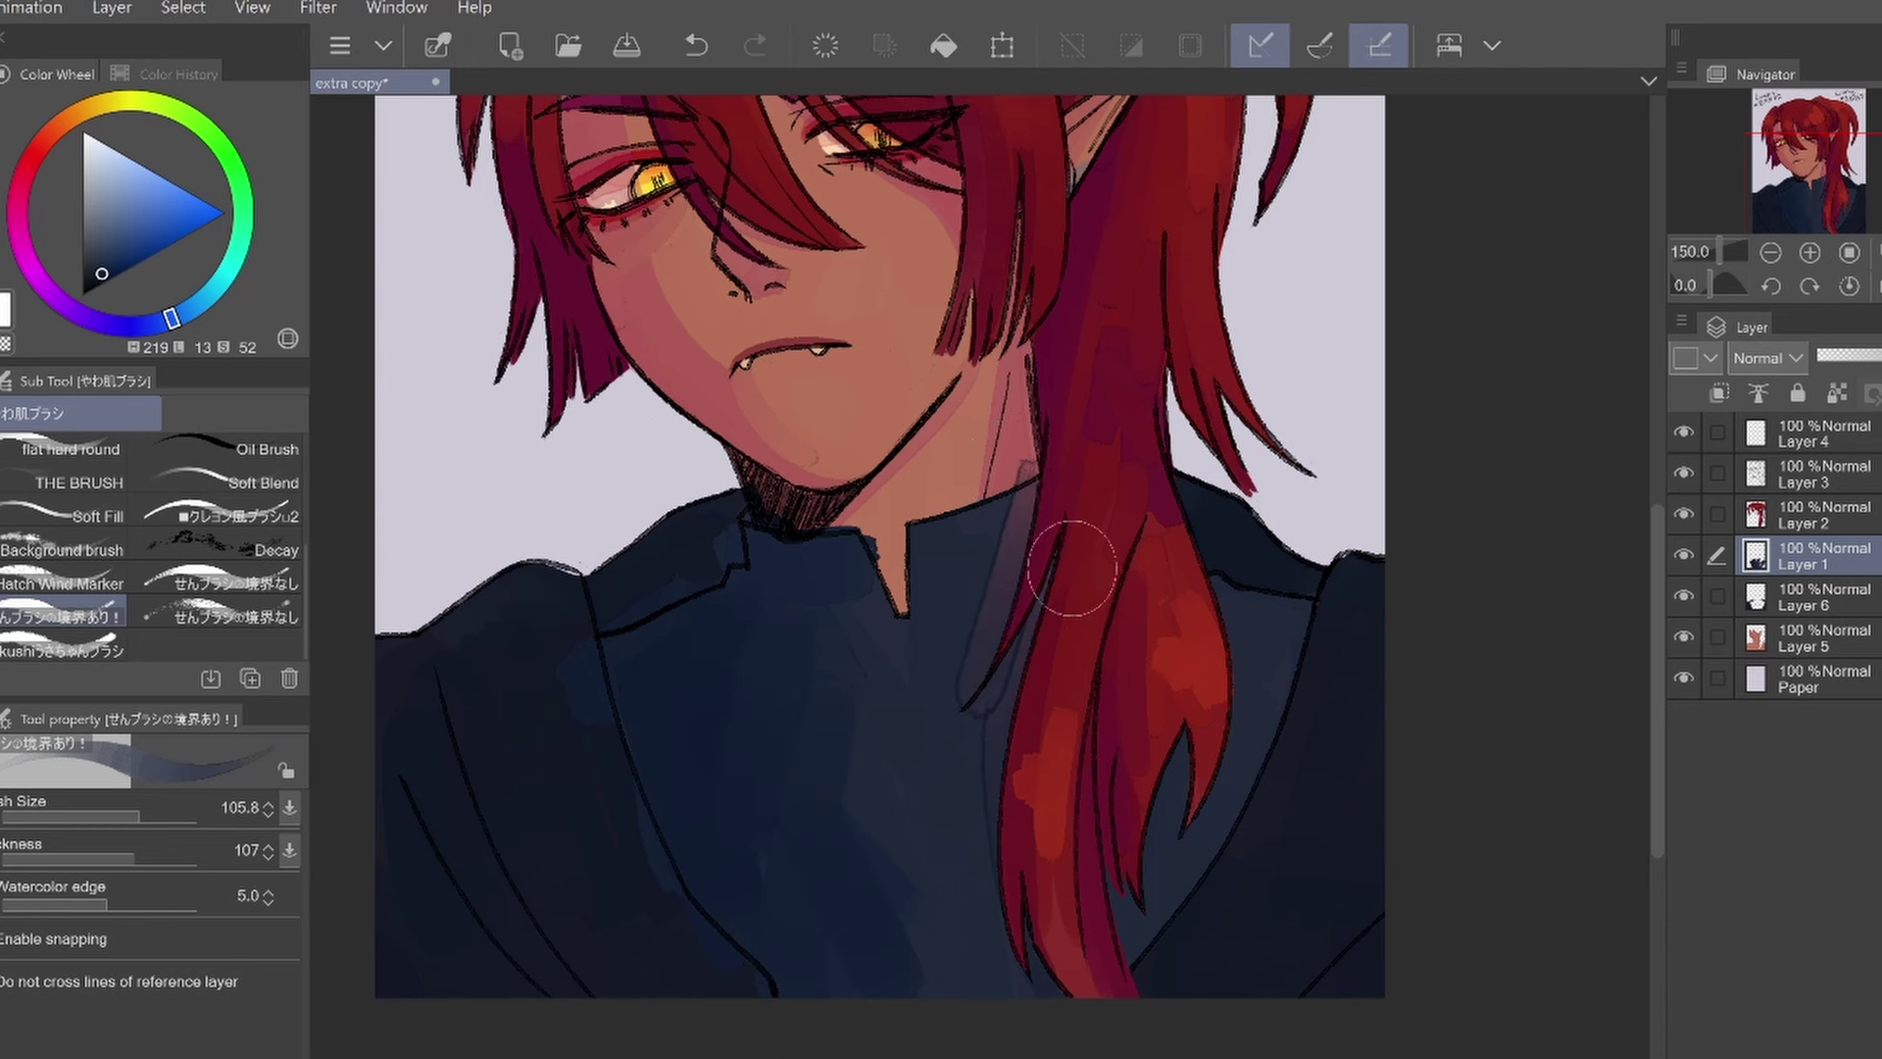
pyautogui.moveTo(1029, 569)
pyautogui.mouseDown()
pyautogui.moveTo(1019, 764)
pyautogui.moveTo(1010, 735)
pyautogui.mouseUp()
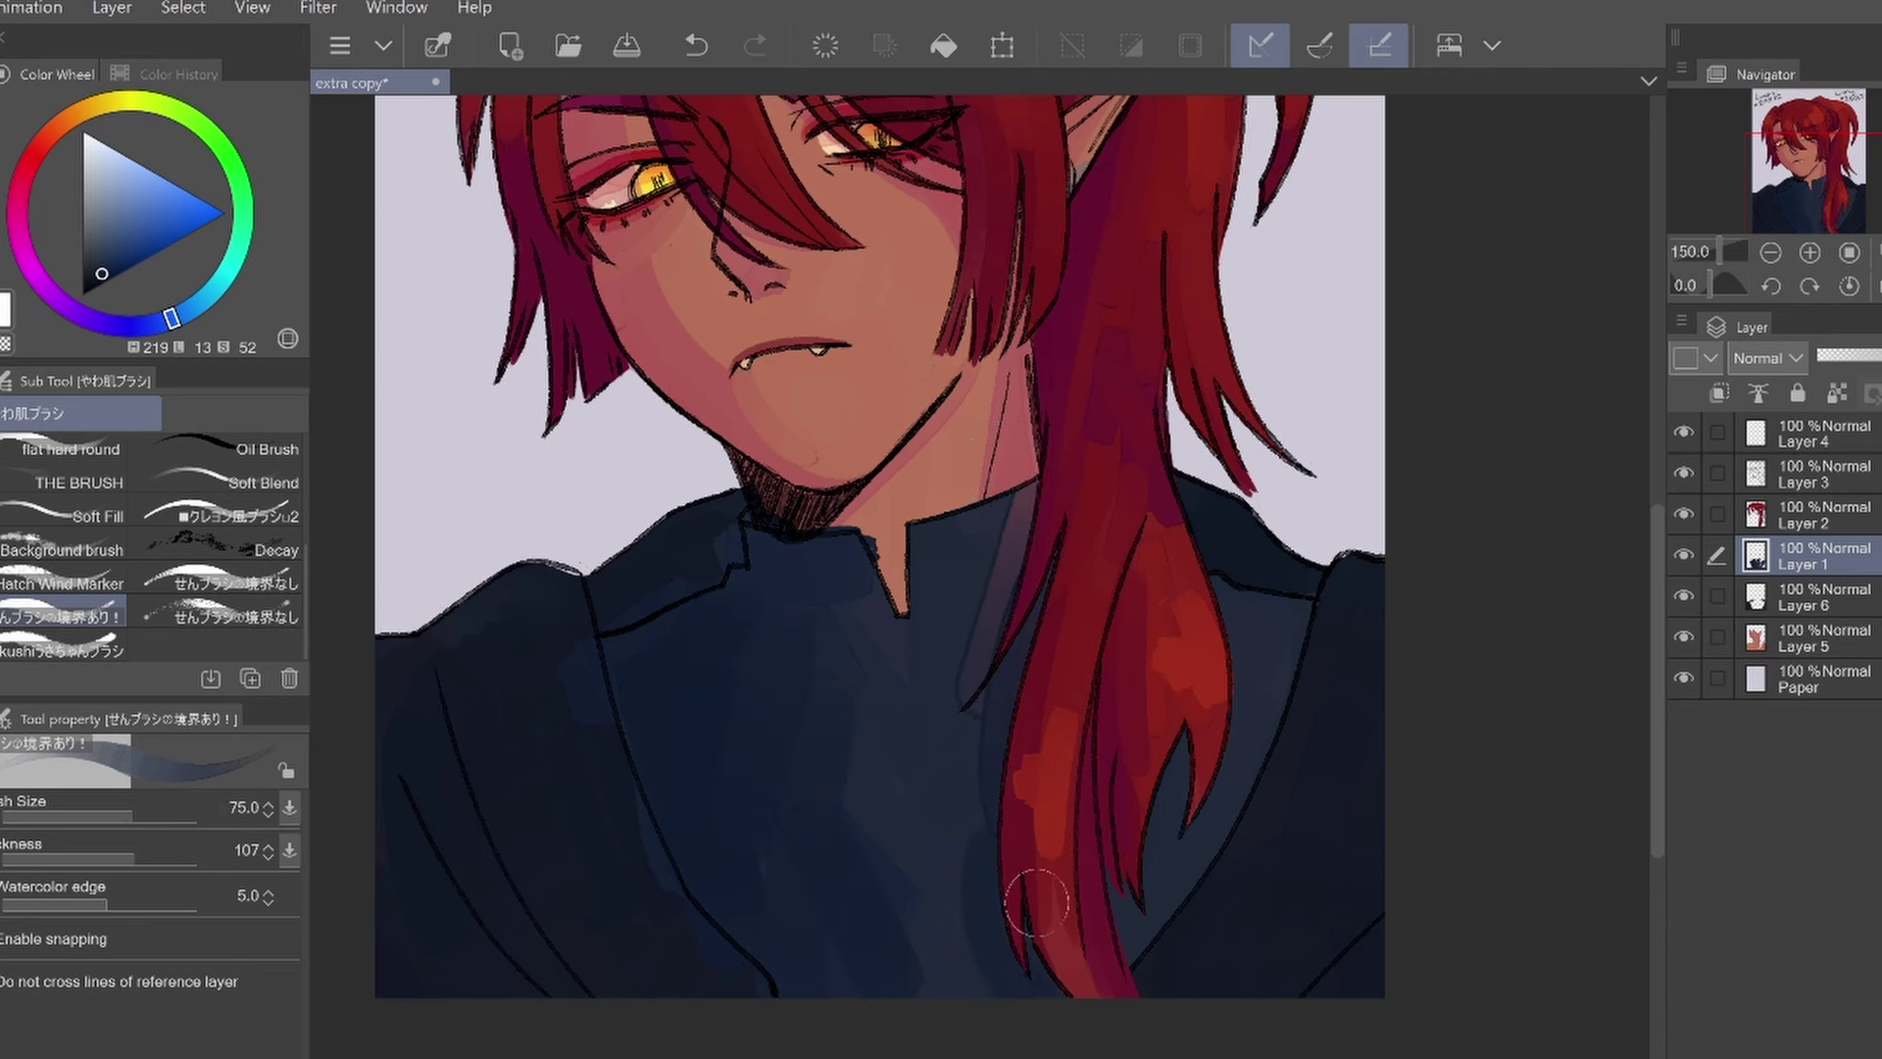
# Brush lighter blue along the collar and shirt front, and blend it with a sampled deep blue at brush size 99.9
pyautogui.click(102, 257)
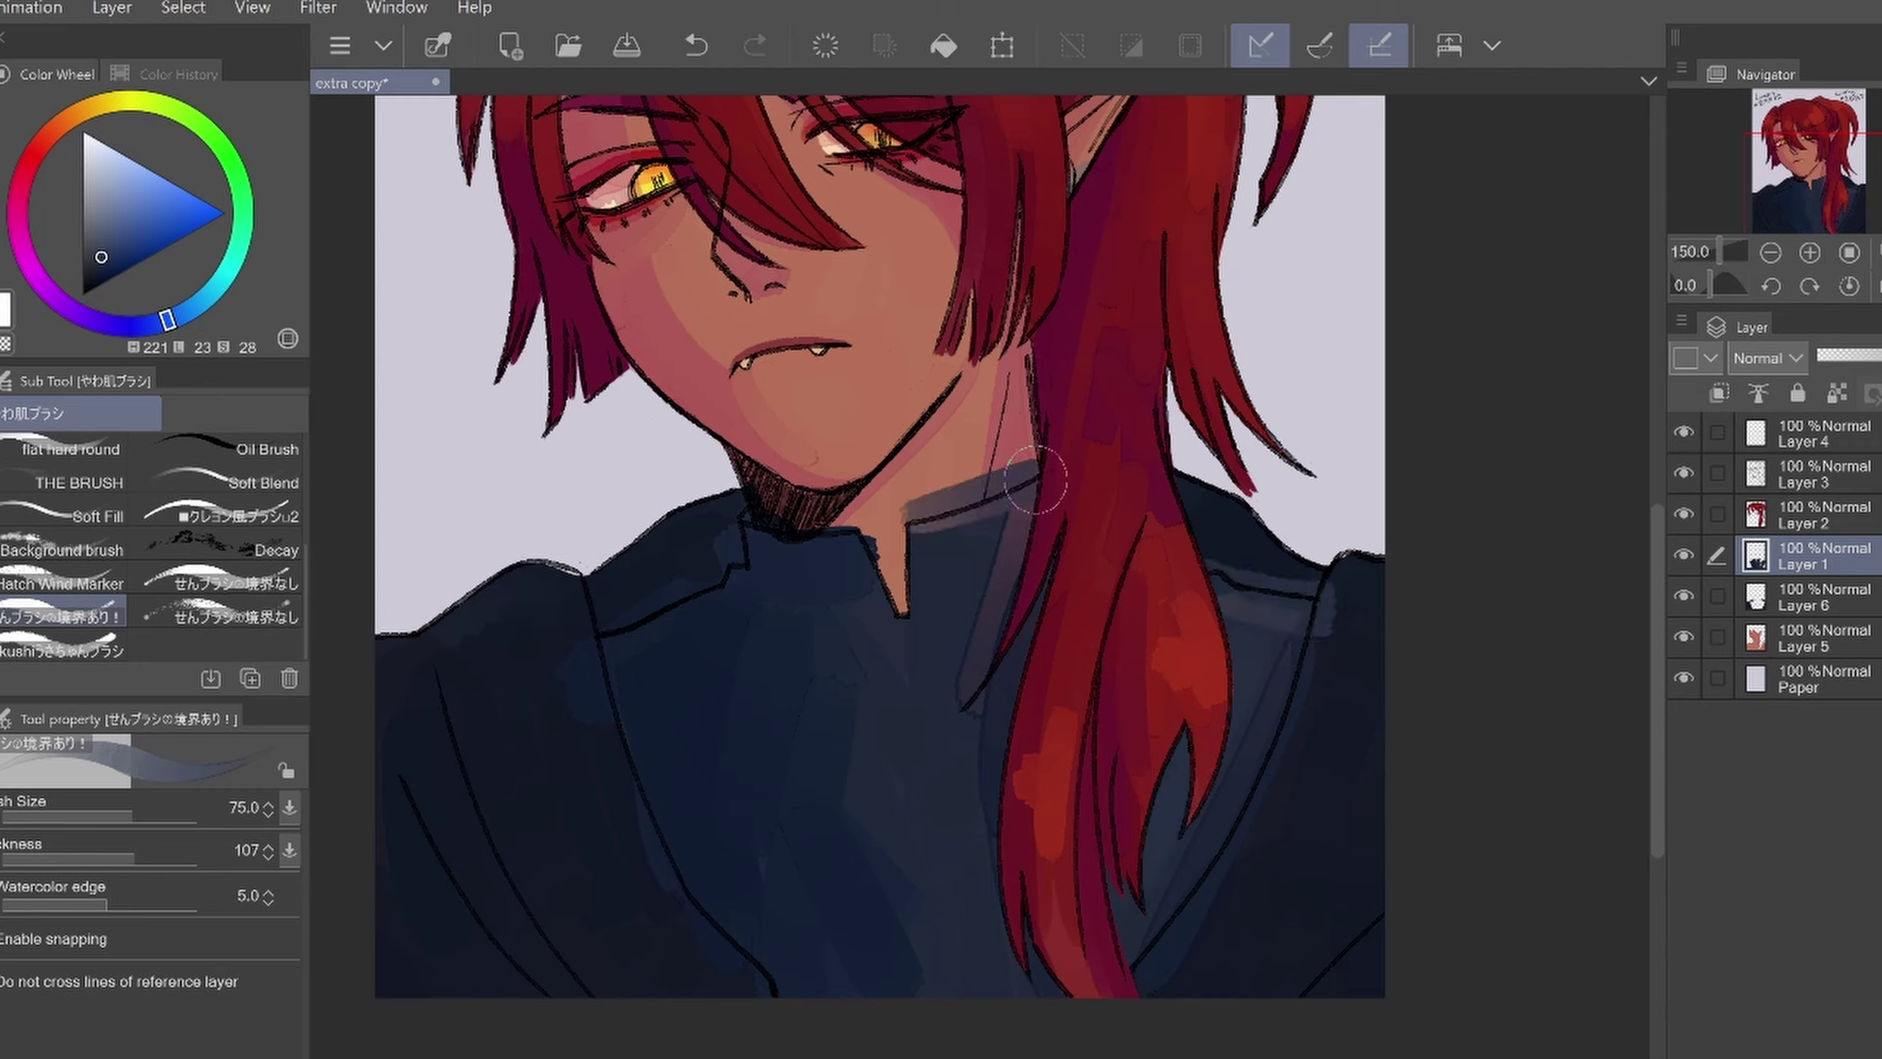
pyautogui.moveTo(803, 517); pyautogui.dragTo(887, 588)
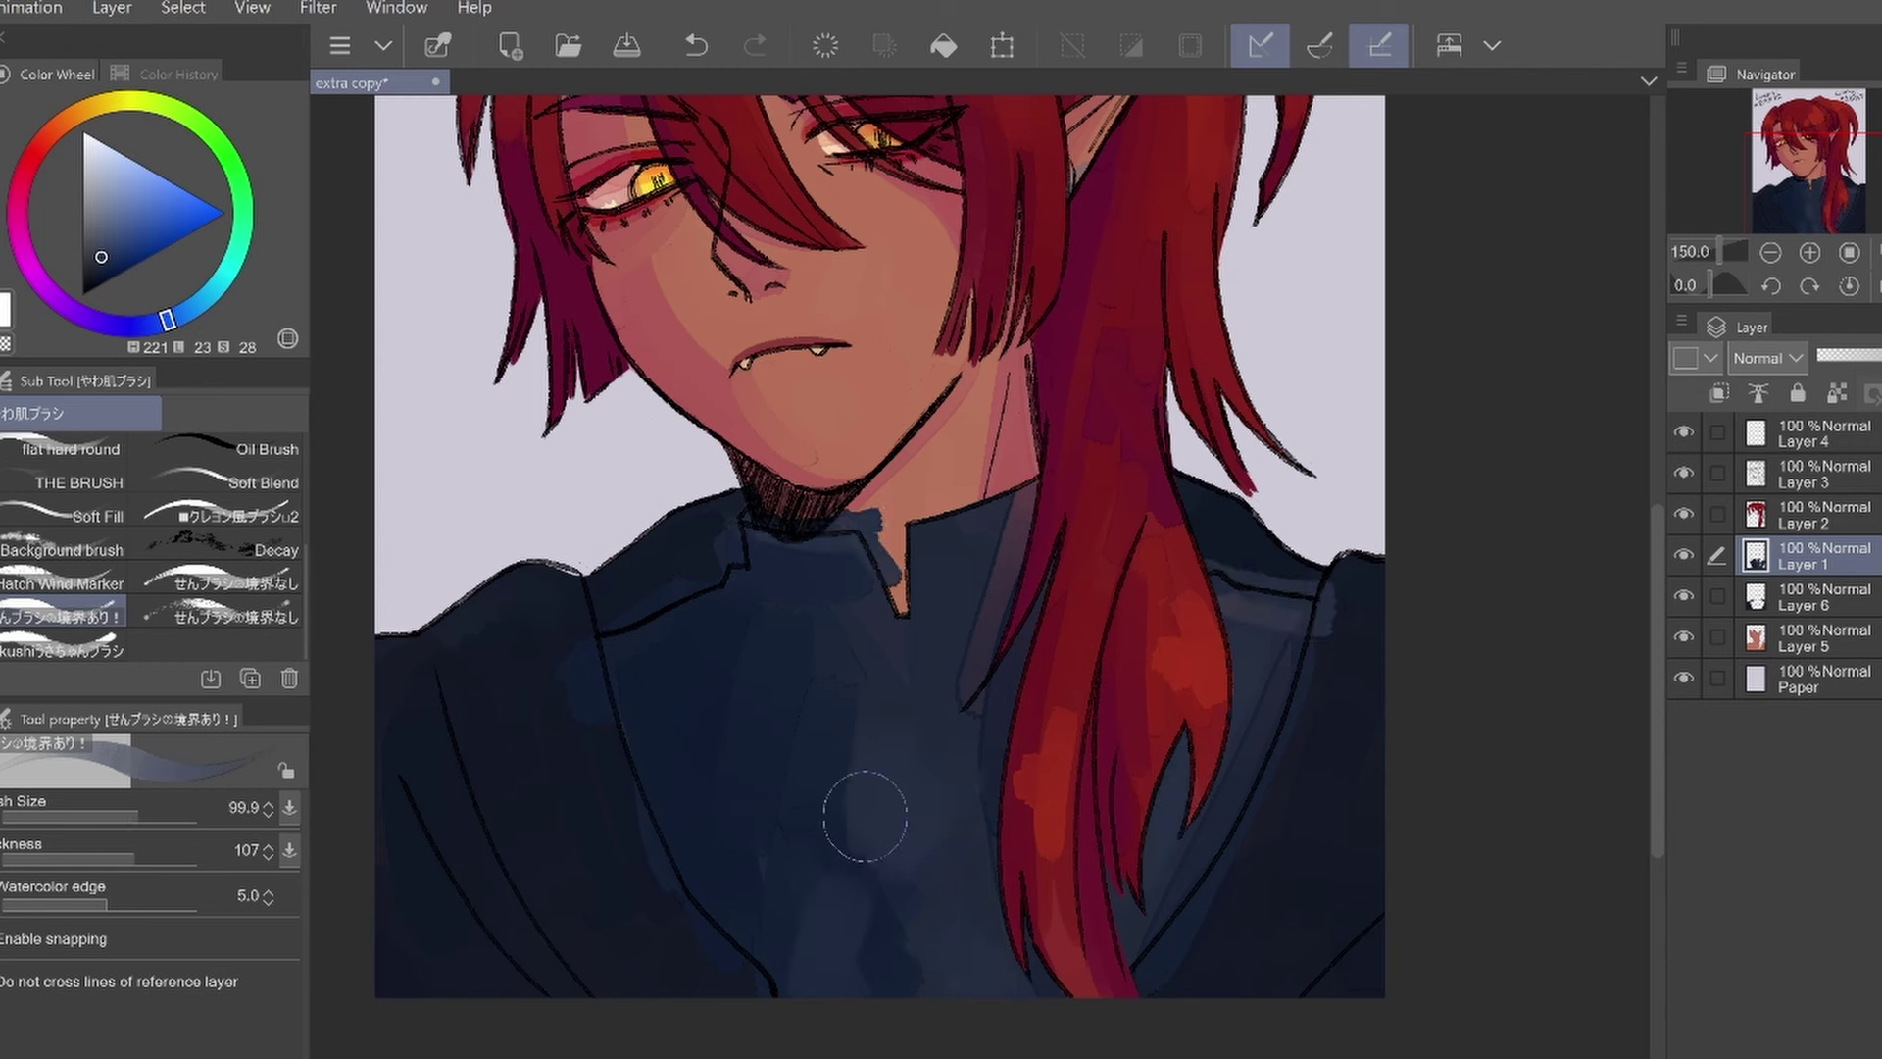
pyautogui.keyDown('alt'); pyautogui.click(745, 863); pyautogui.keyUp('alt')
pyautogui.moveTo(1329, 589); pyautogui.dragTo(1318, 675)
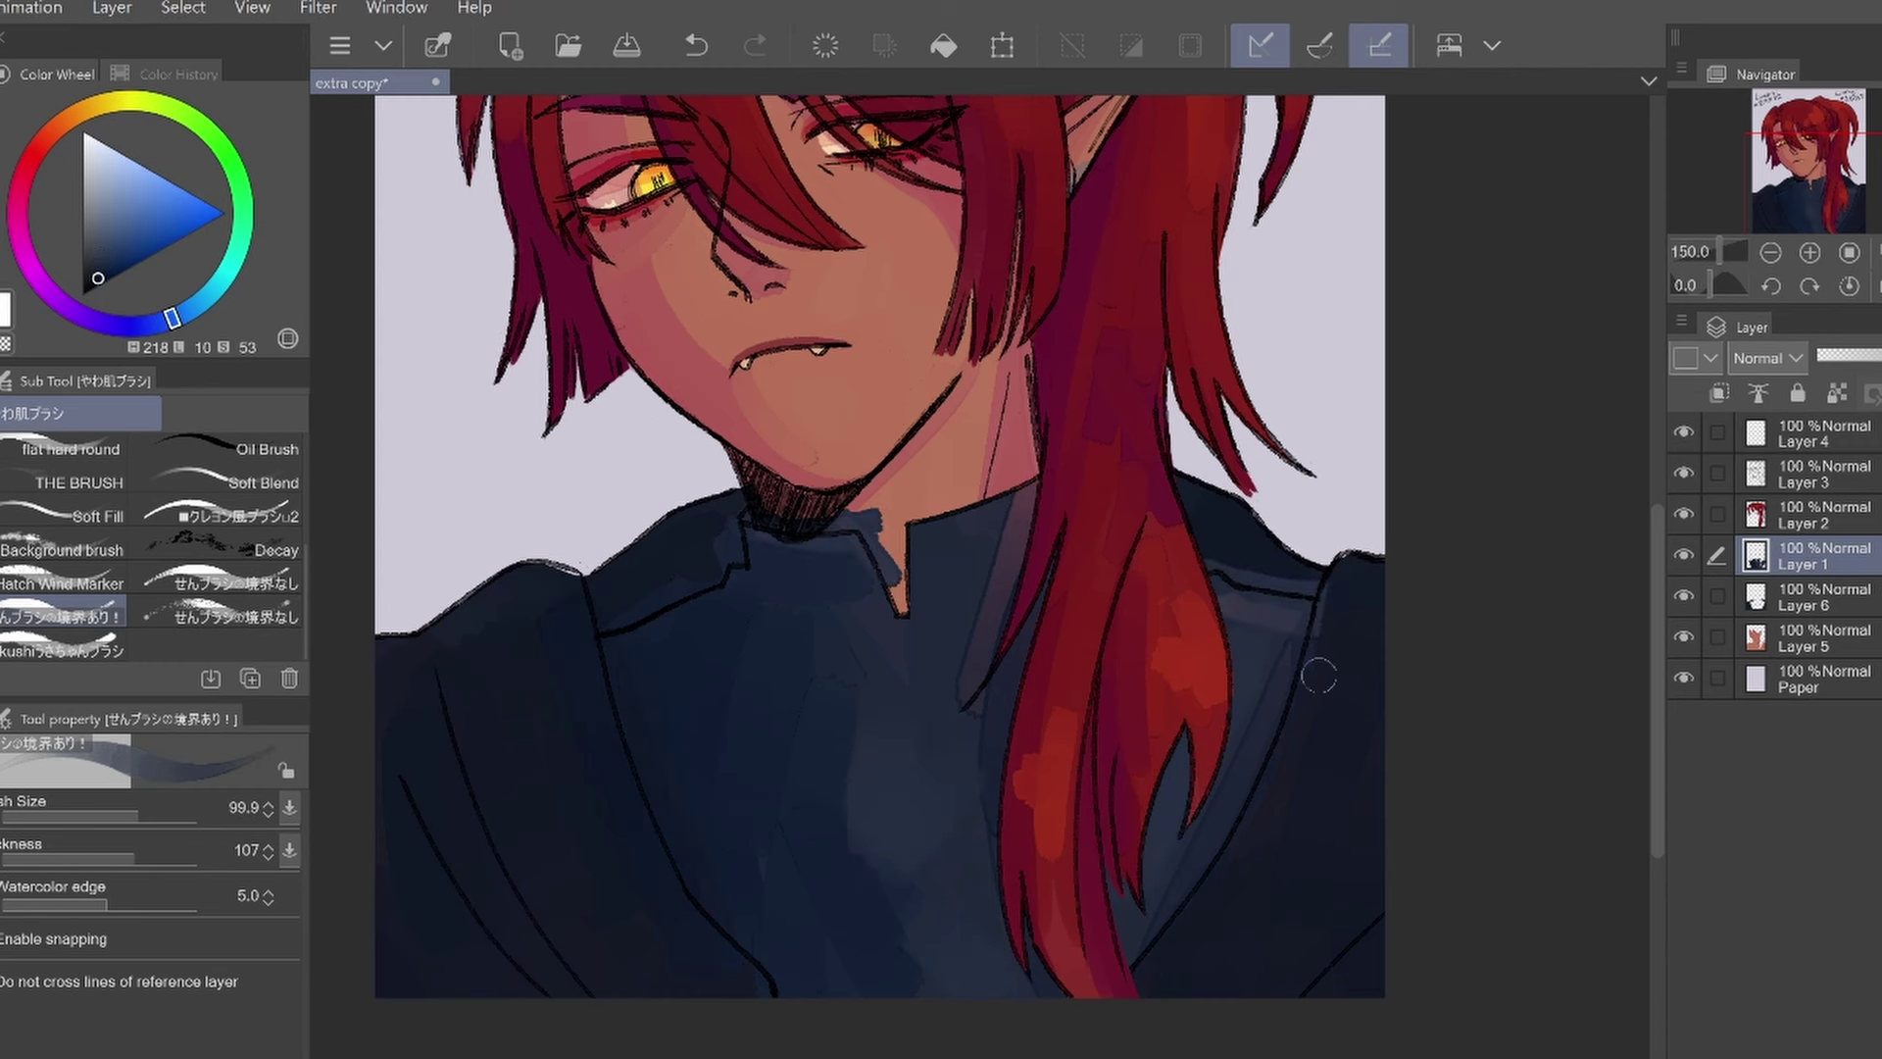
# Clean stray shirt colour from the collar notch and lapel edge, temporarily hiding the jacket layer
pyautogui.moveTo(901, 588); pyautogui.dragTo(753, 517)
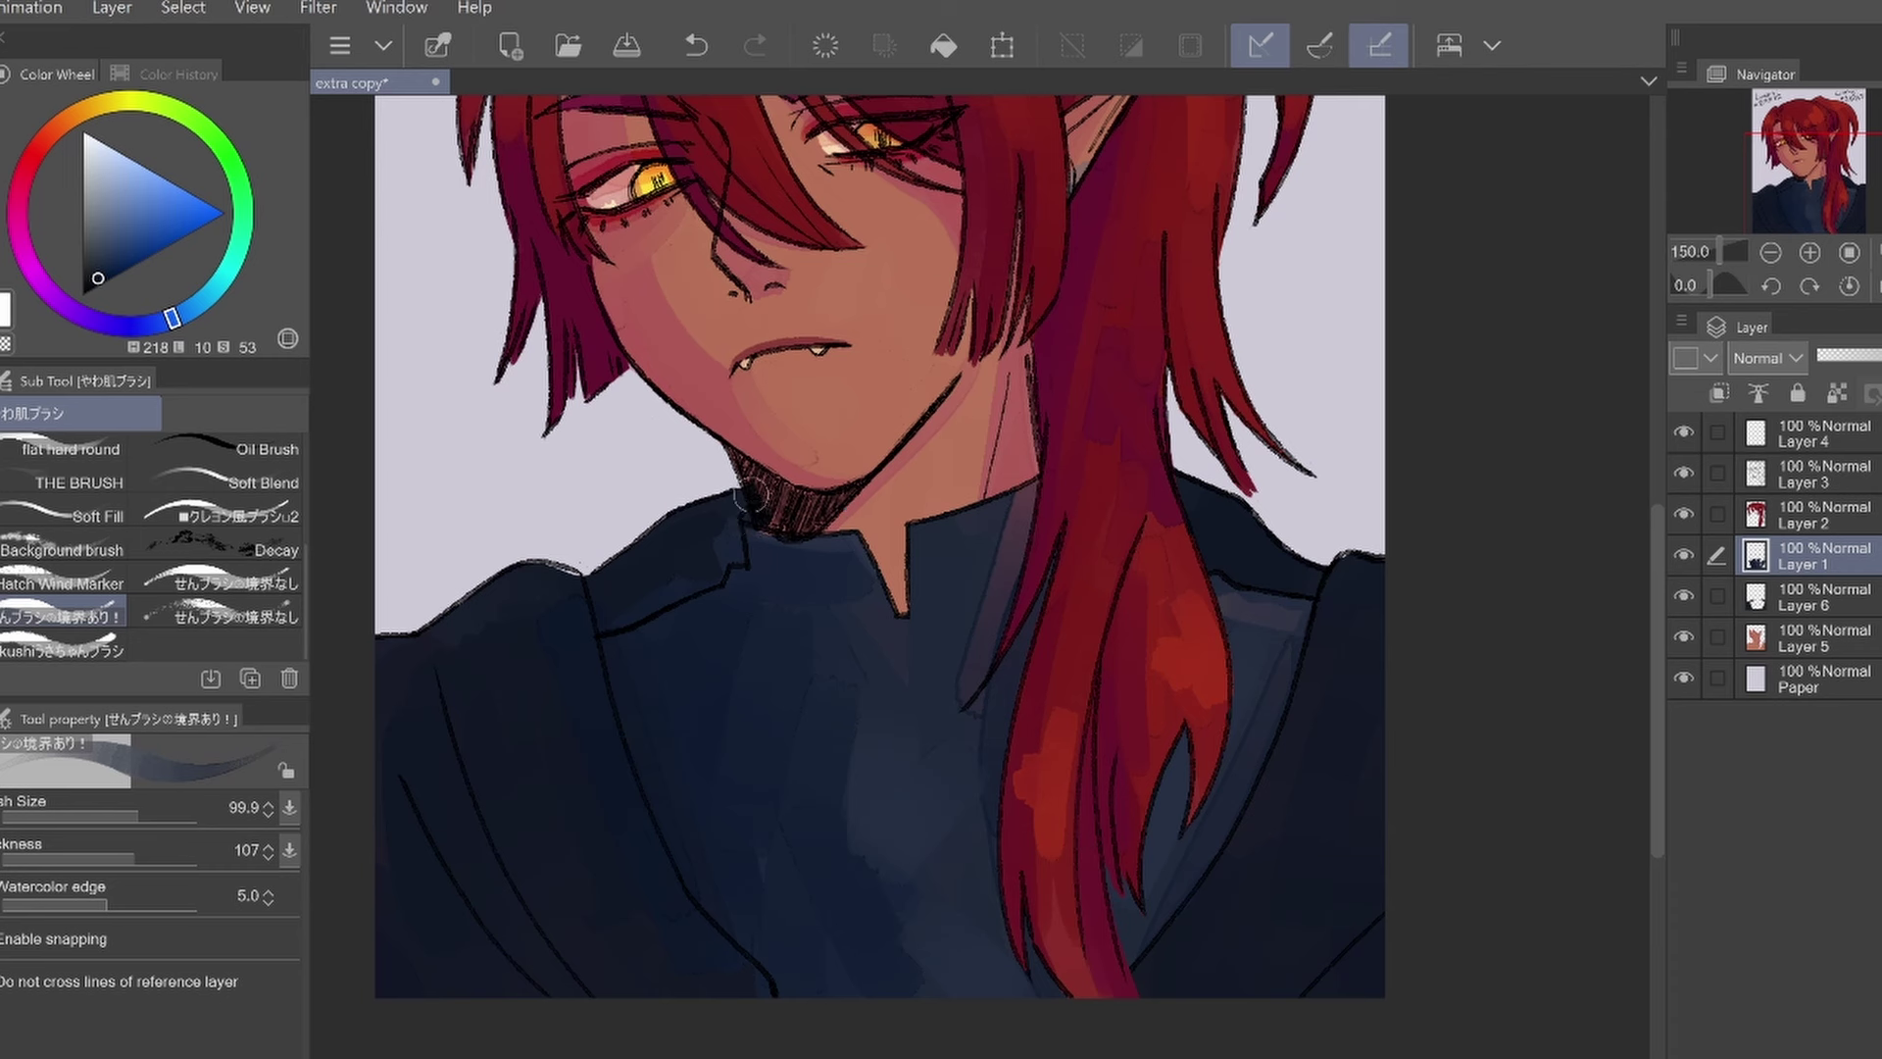
pyautogui.click(1684, 596)
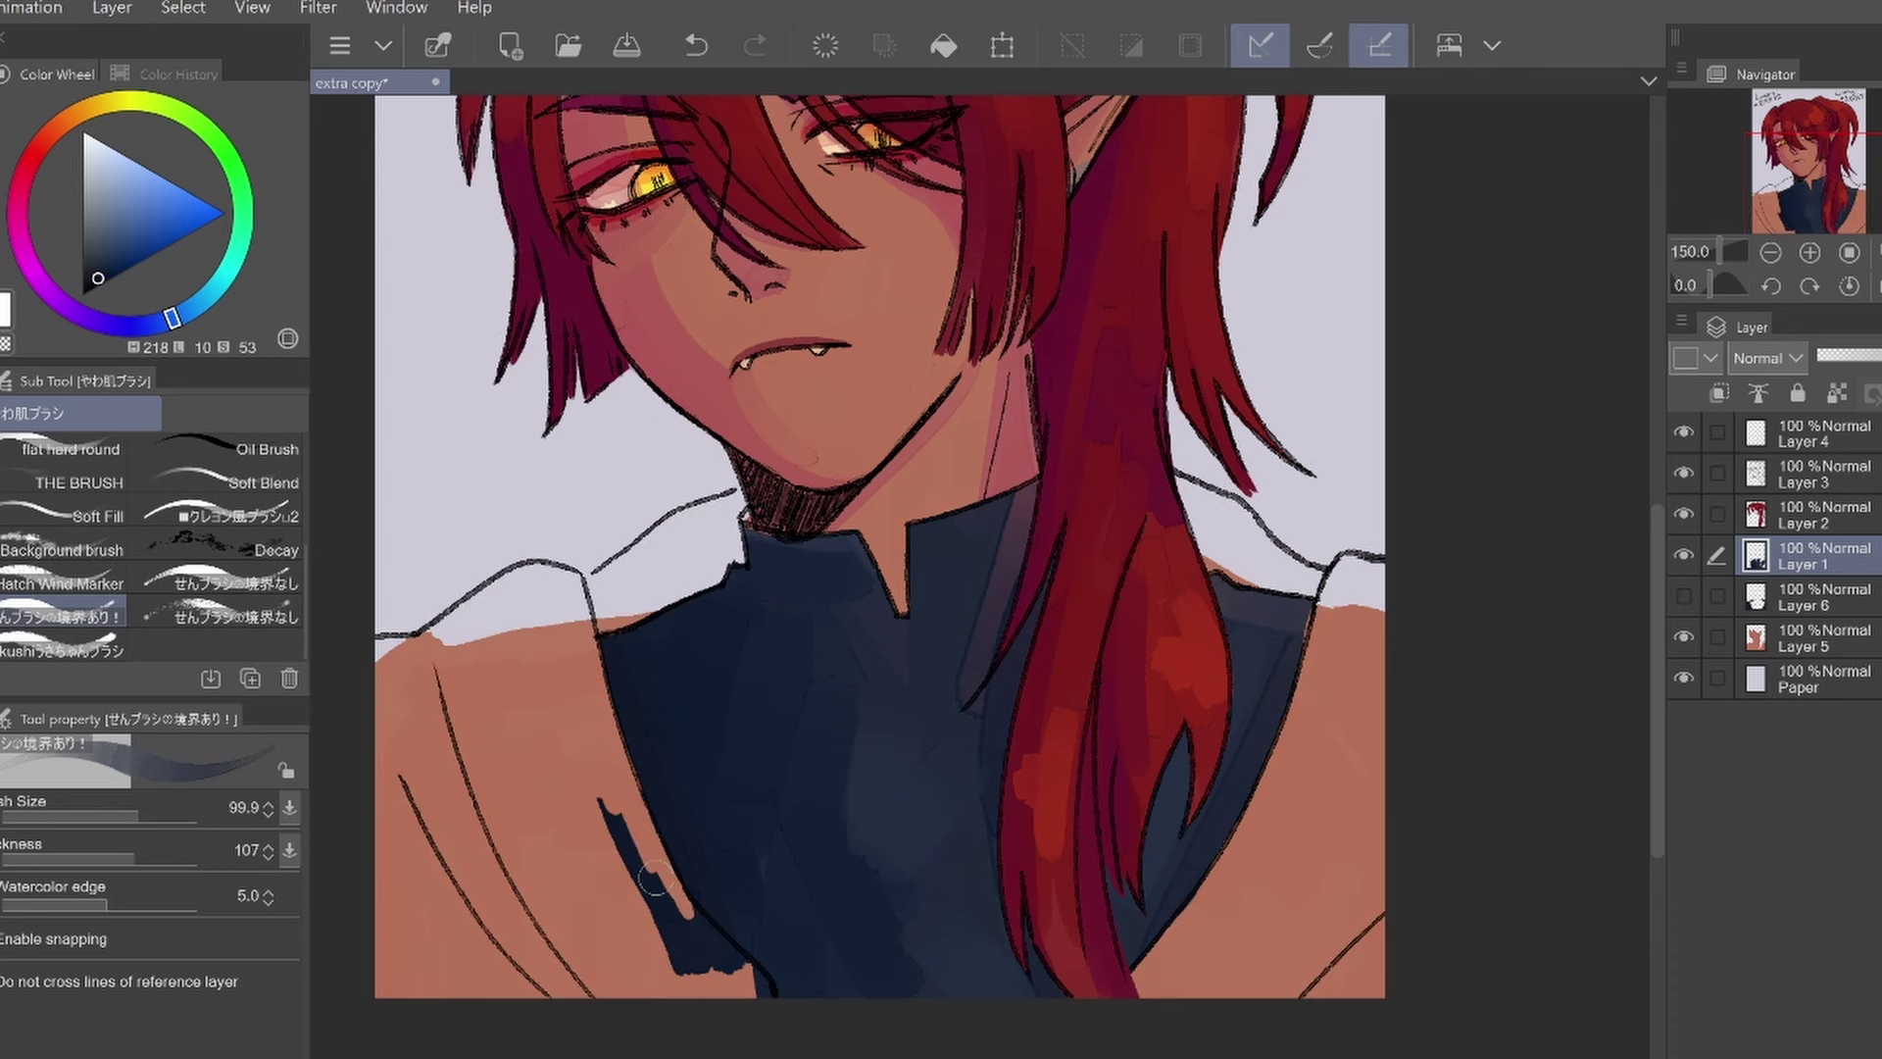
pyautogui.click(1684, 596)
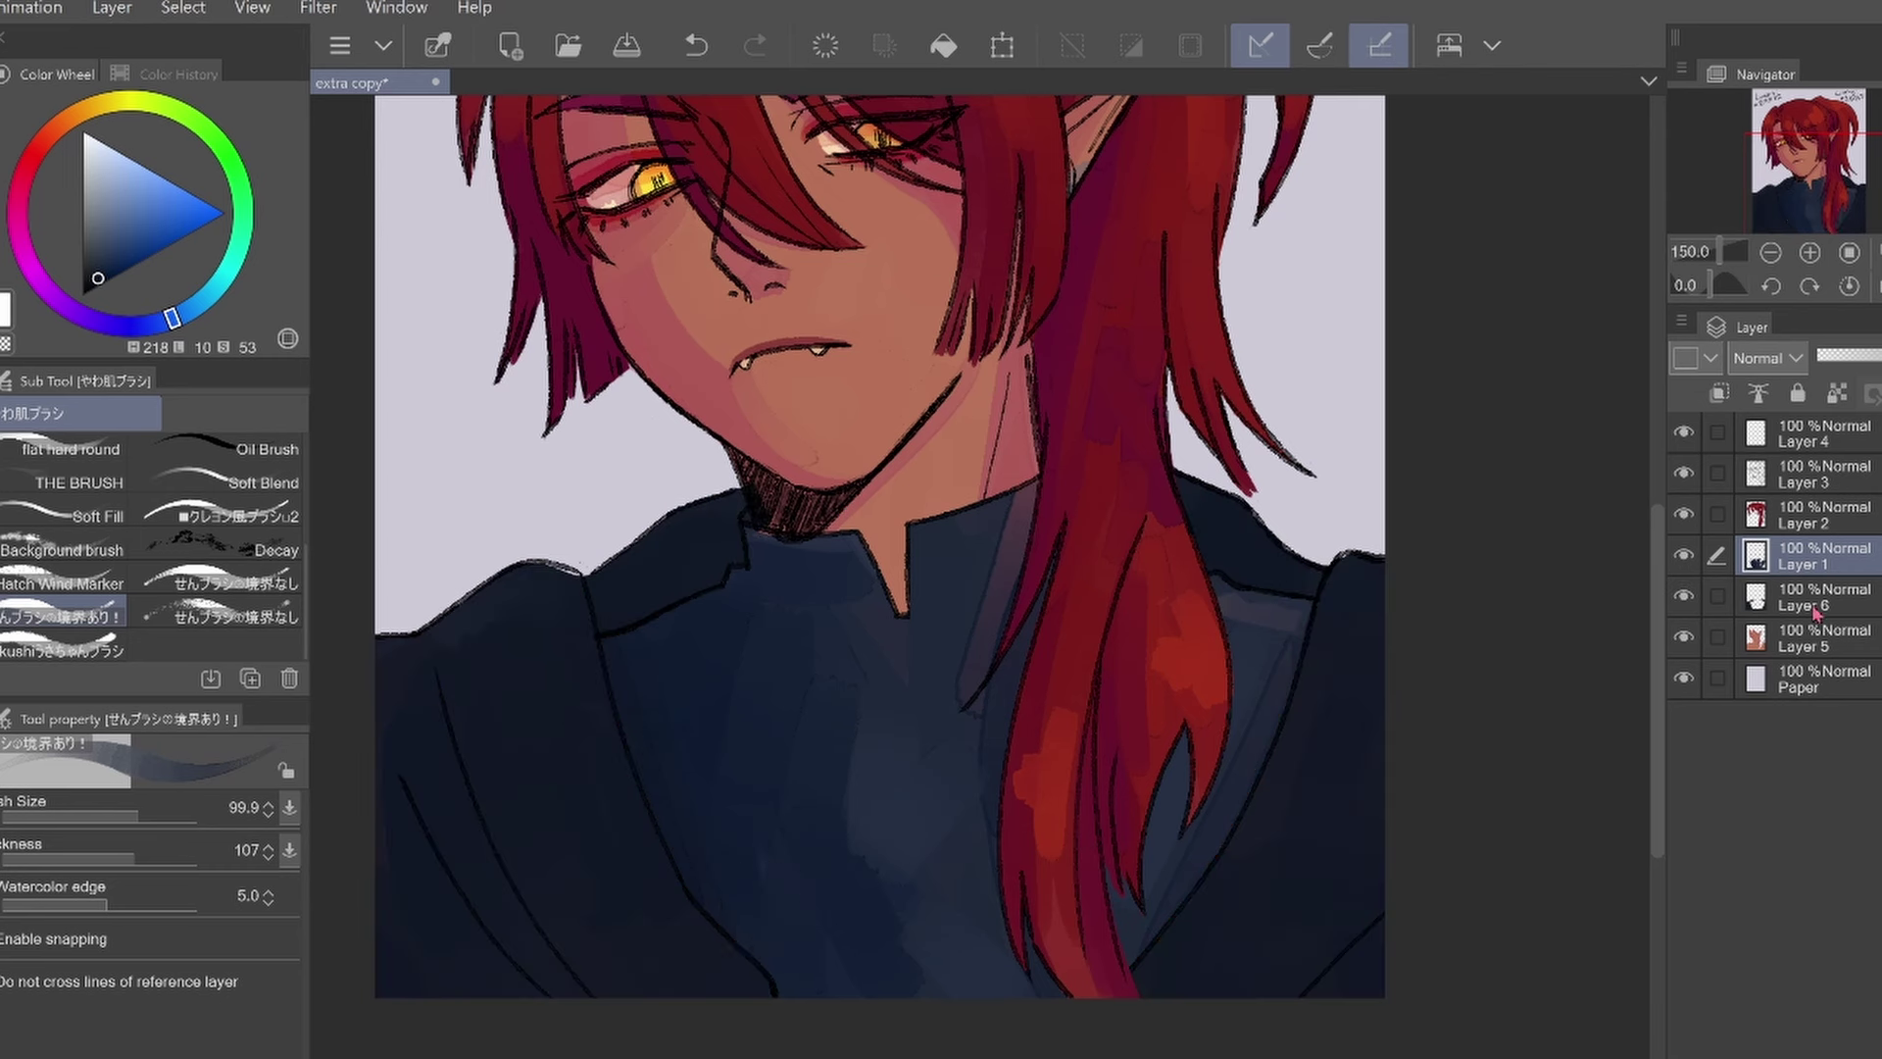
# Shade the jacket's shoulders and sleeve on Layer 6 with sampled dark navy, and lighten the shoulder beside the ponytail
pyautogui.click(1823, 596)
pyautogui.keyDown('alt'); pyautogui.click(377, 828); pyautogui.keyUp('alt')
pyautogui.moveTo(410, 616); pyautogui.dragTo(721, 495)
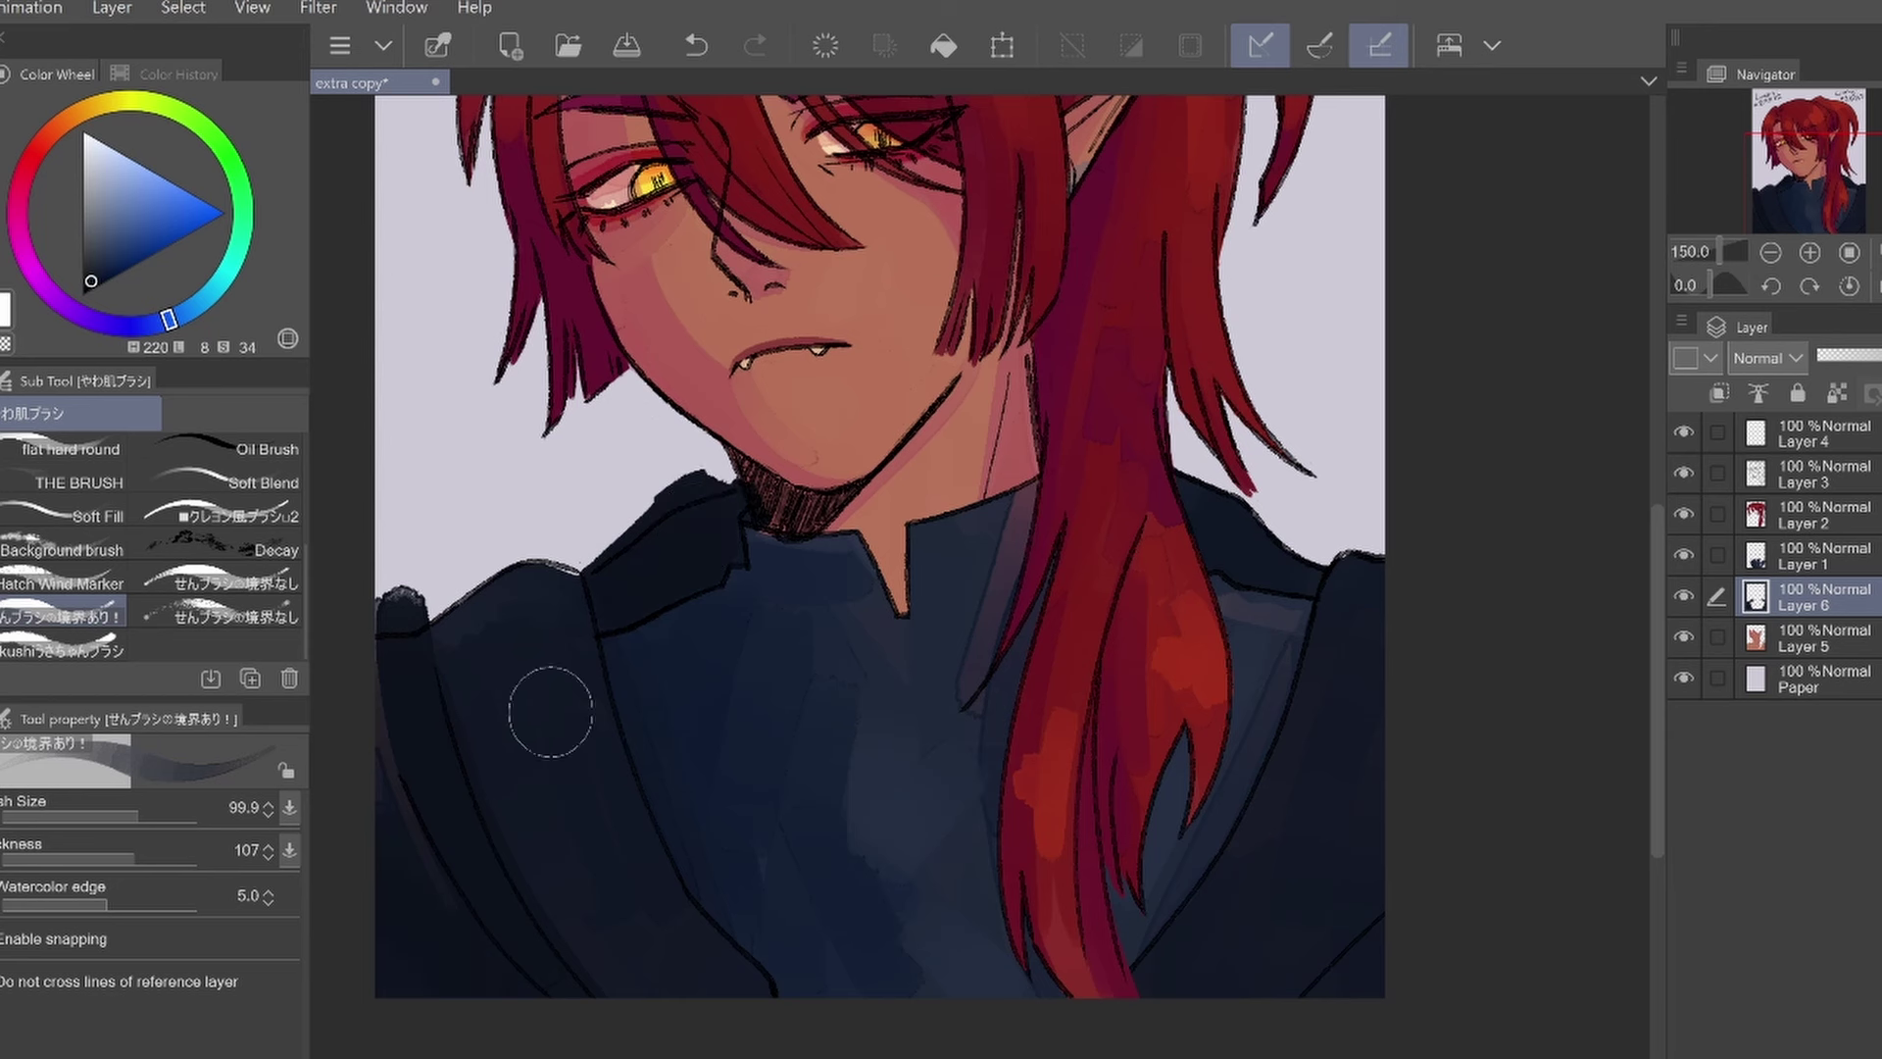
pyautogui.moveTo(1210, 530); pyautogui.dragTo(1304, 505)
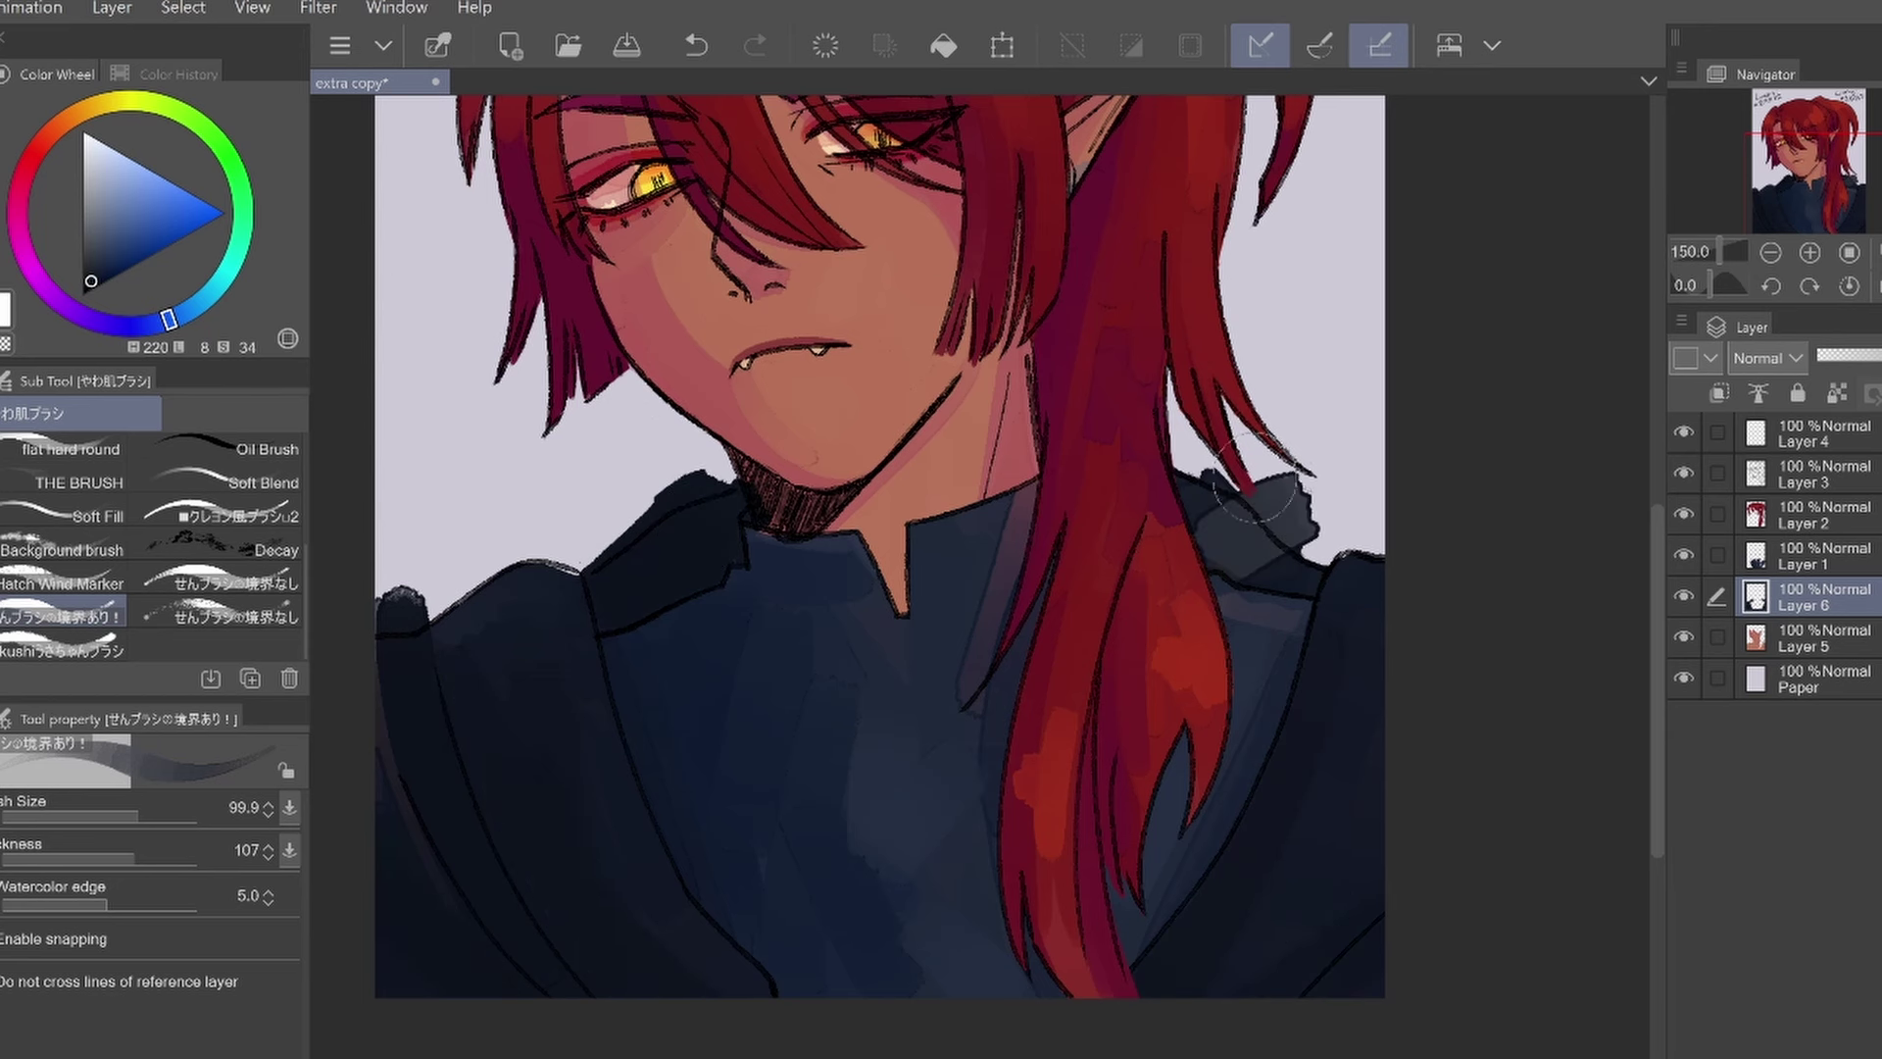
# Repaint the highlights along the top of the near shoulder and jacket collar with a lighter navy-grey
pyautogui.keyDown('alt'); pyautogui.click(601, 932); pyautogui.keyUp('alt')
pyautogui.hotkey('ctrl', 'z')
pyautogui.moveTo(412, 607); pyautogui.dragTo(559, 519)
pyautogui.click(693, 54)
pyautogui.moveTo(431, 607); pyautogui.dragTo(730, 471)
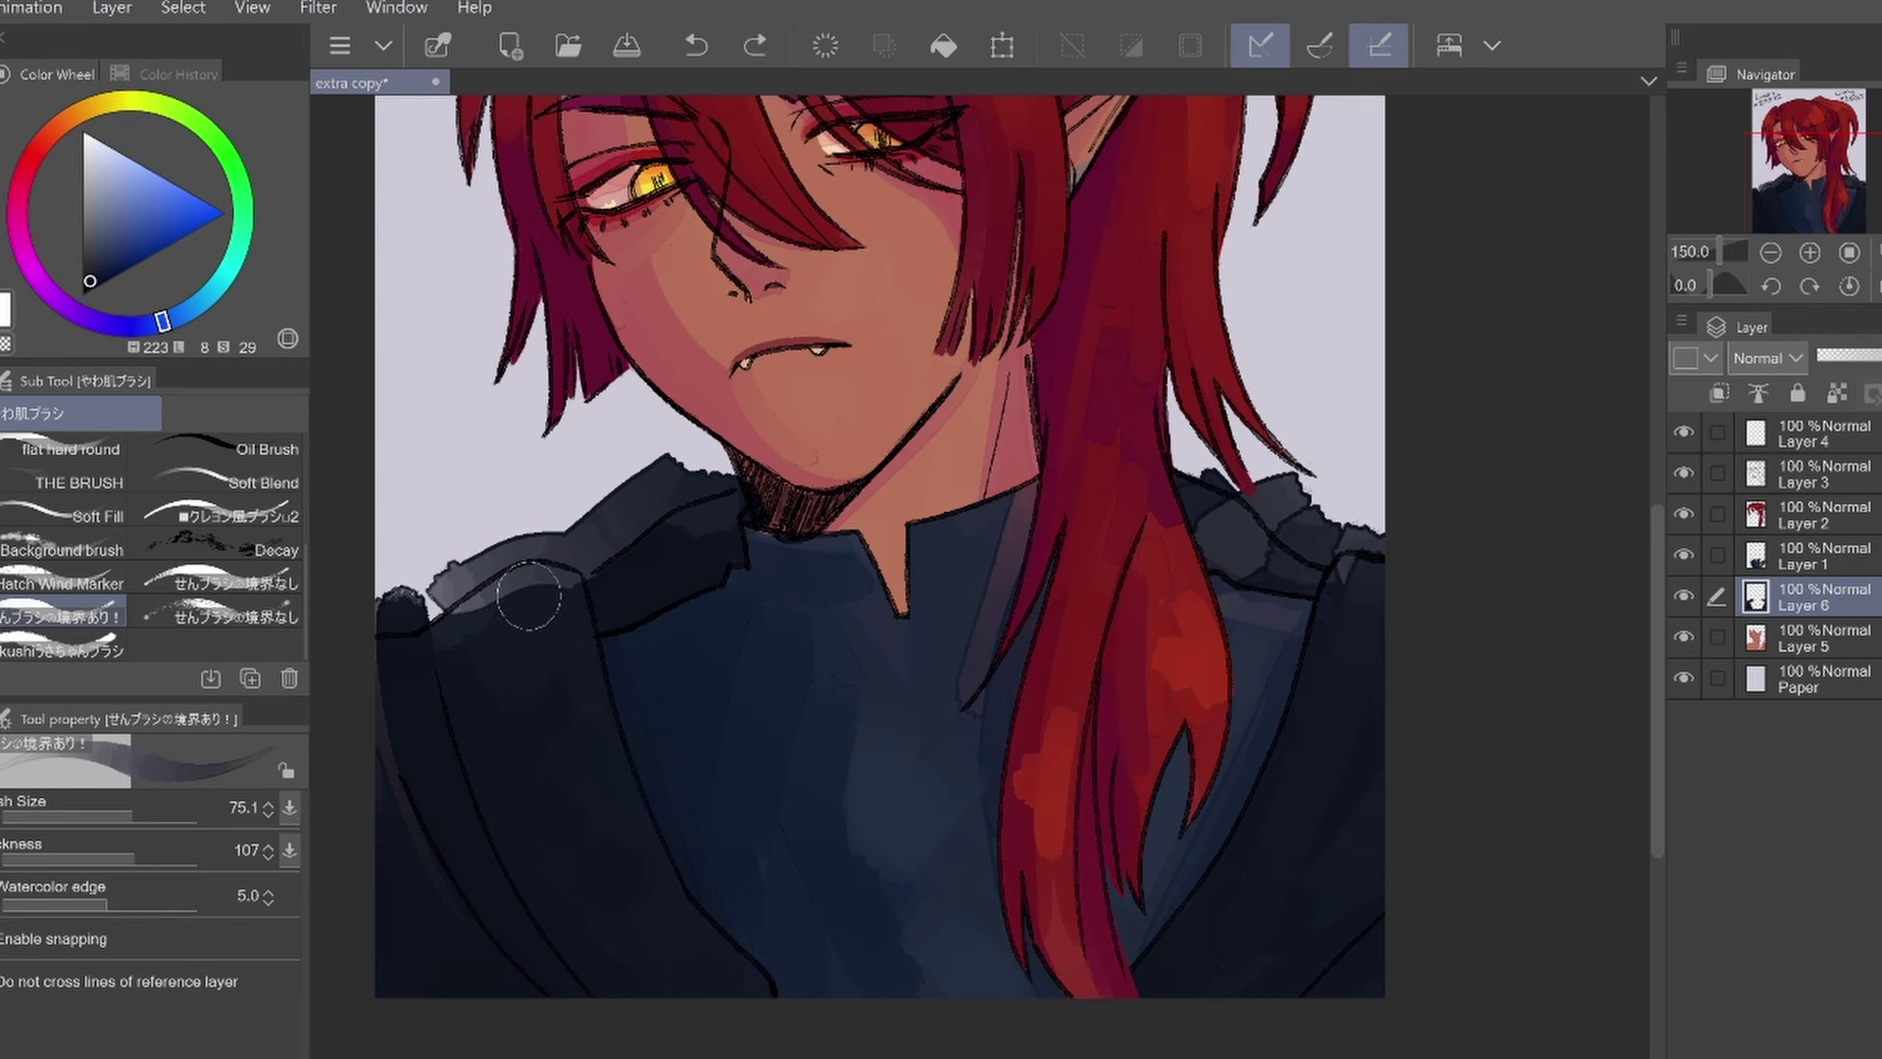
# Deepen the sleeve folds with sampled dark navy at brush size 75.1, and clean the paint outside the shoulder outlines
pyautogui.keyDown('alt'); pyautogui.click(453, 820); pyautogui.keyUp('alt')
pyautogui.moveTo(454, 820); pyautogui.dragTo(393, 774)
pyautogui.moveTo(1225, 484)
pyautogui.mouseDown()
pyautogui.moveTo(1289, 530)
pyautogui.moveTo(1344, 542)
pyautogui.moveTo(1274, 532)
pyautogui.mouseUp()
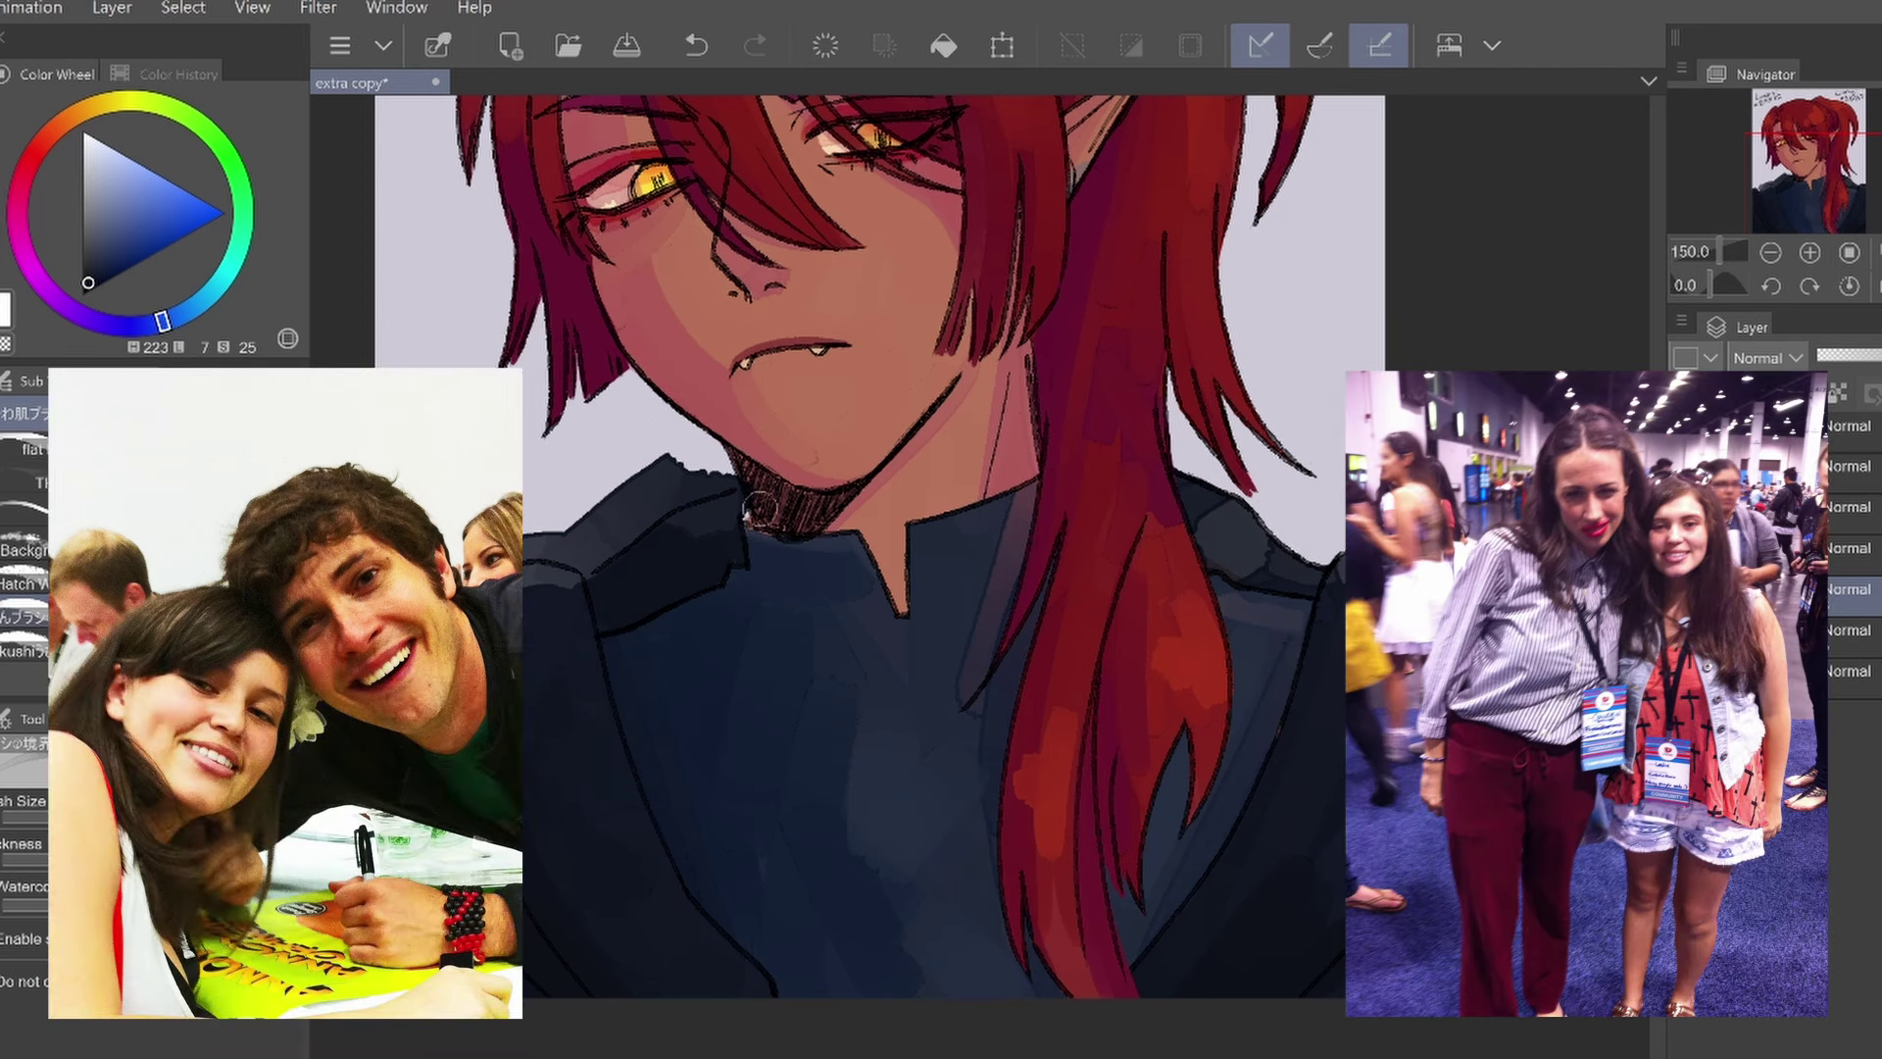
pyautogui.moveTo(760, 510)
pyautogui.mouseDown()
pyautogui.moveTo(549, 549)
pyautogui.moveTo(582, 542)
pyautogui.mouseUp()
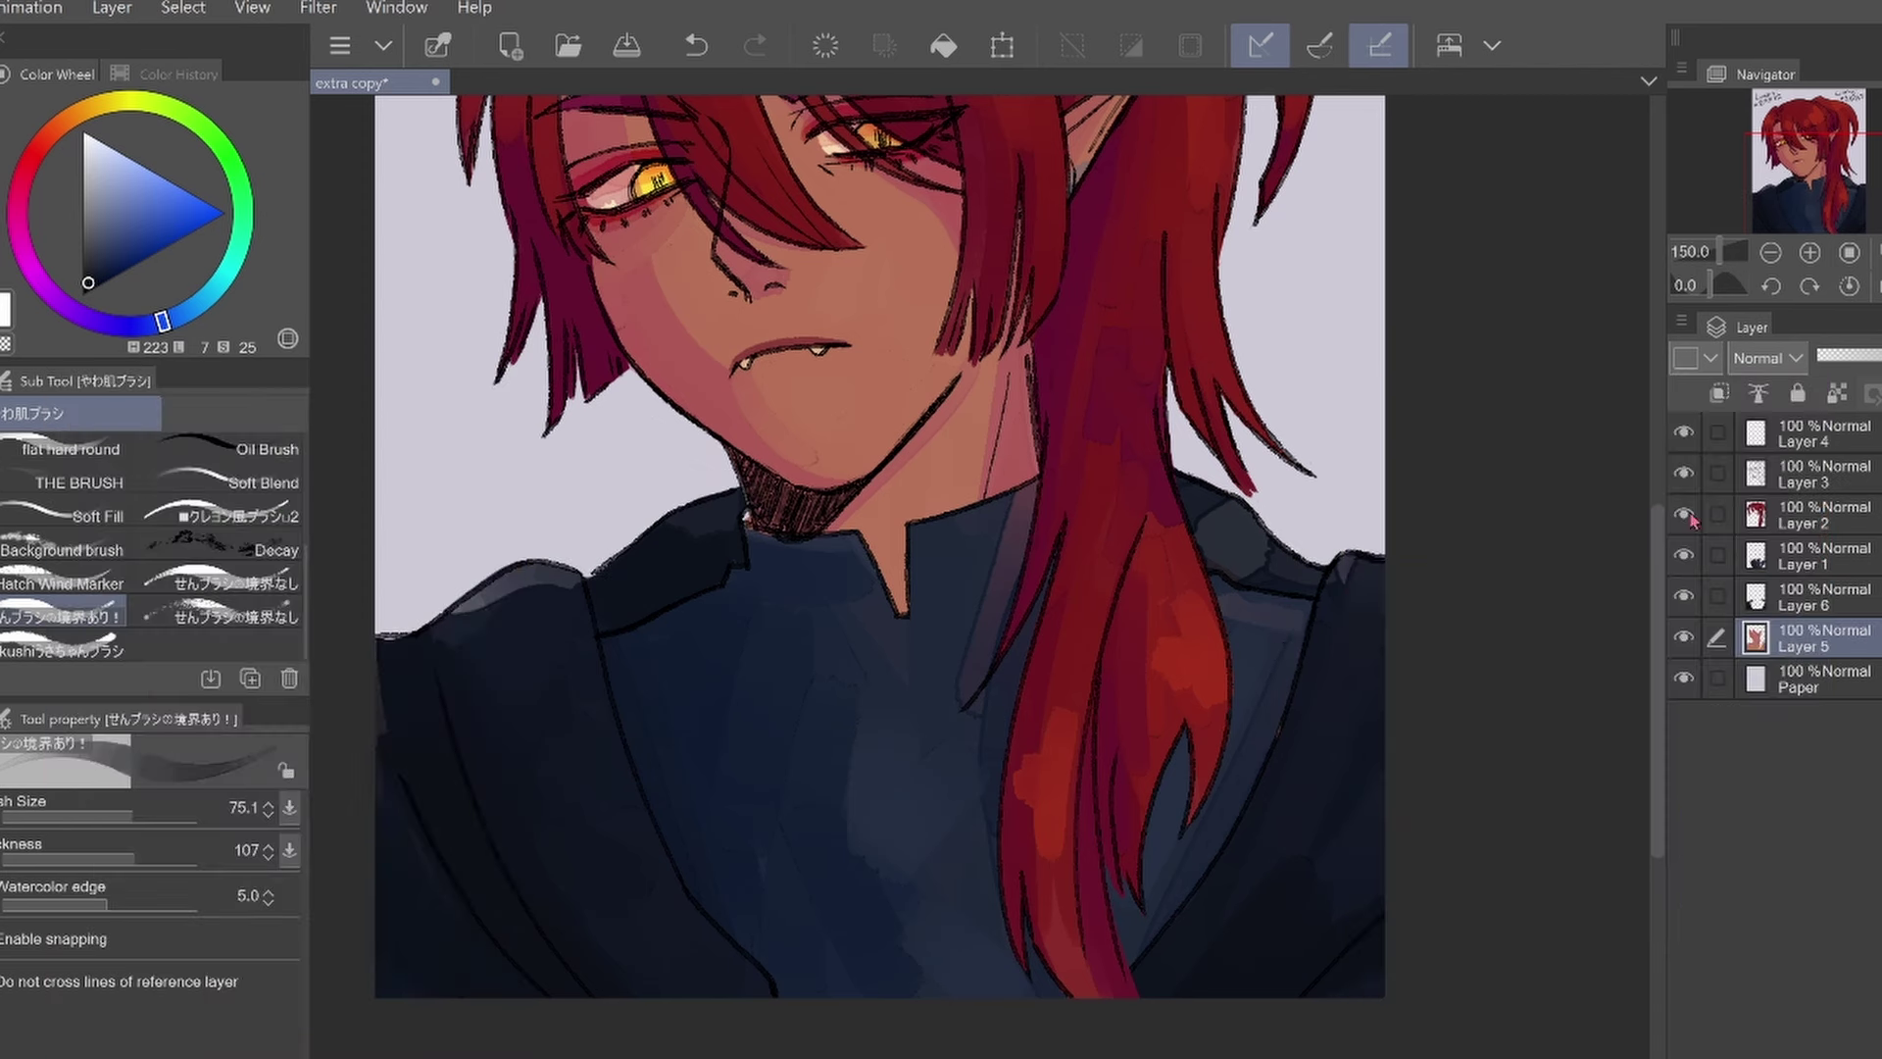
# Ink a zipper line from the collar notch down the shirt front on Layer 7, and start its pull ring with the size 10 Juwa pen
pyautogui.click(1823, 556)
pyautogui.press('p')
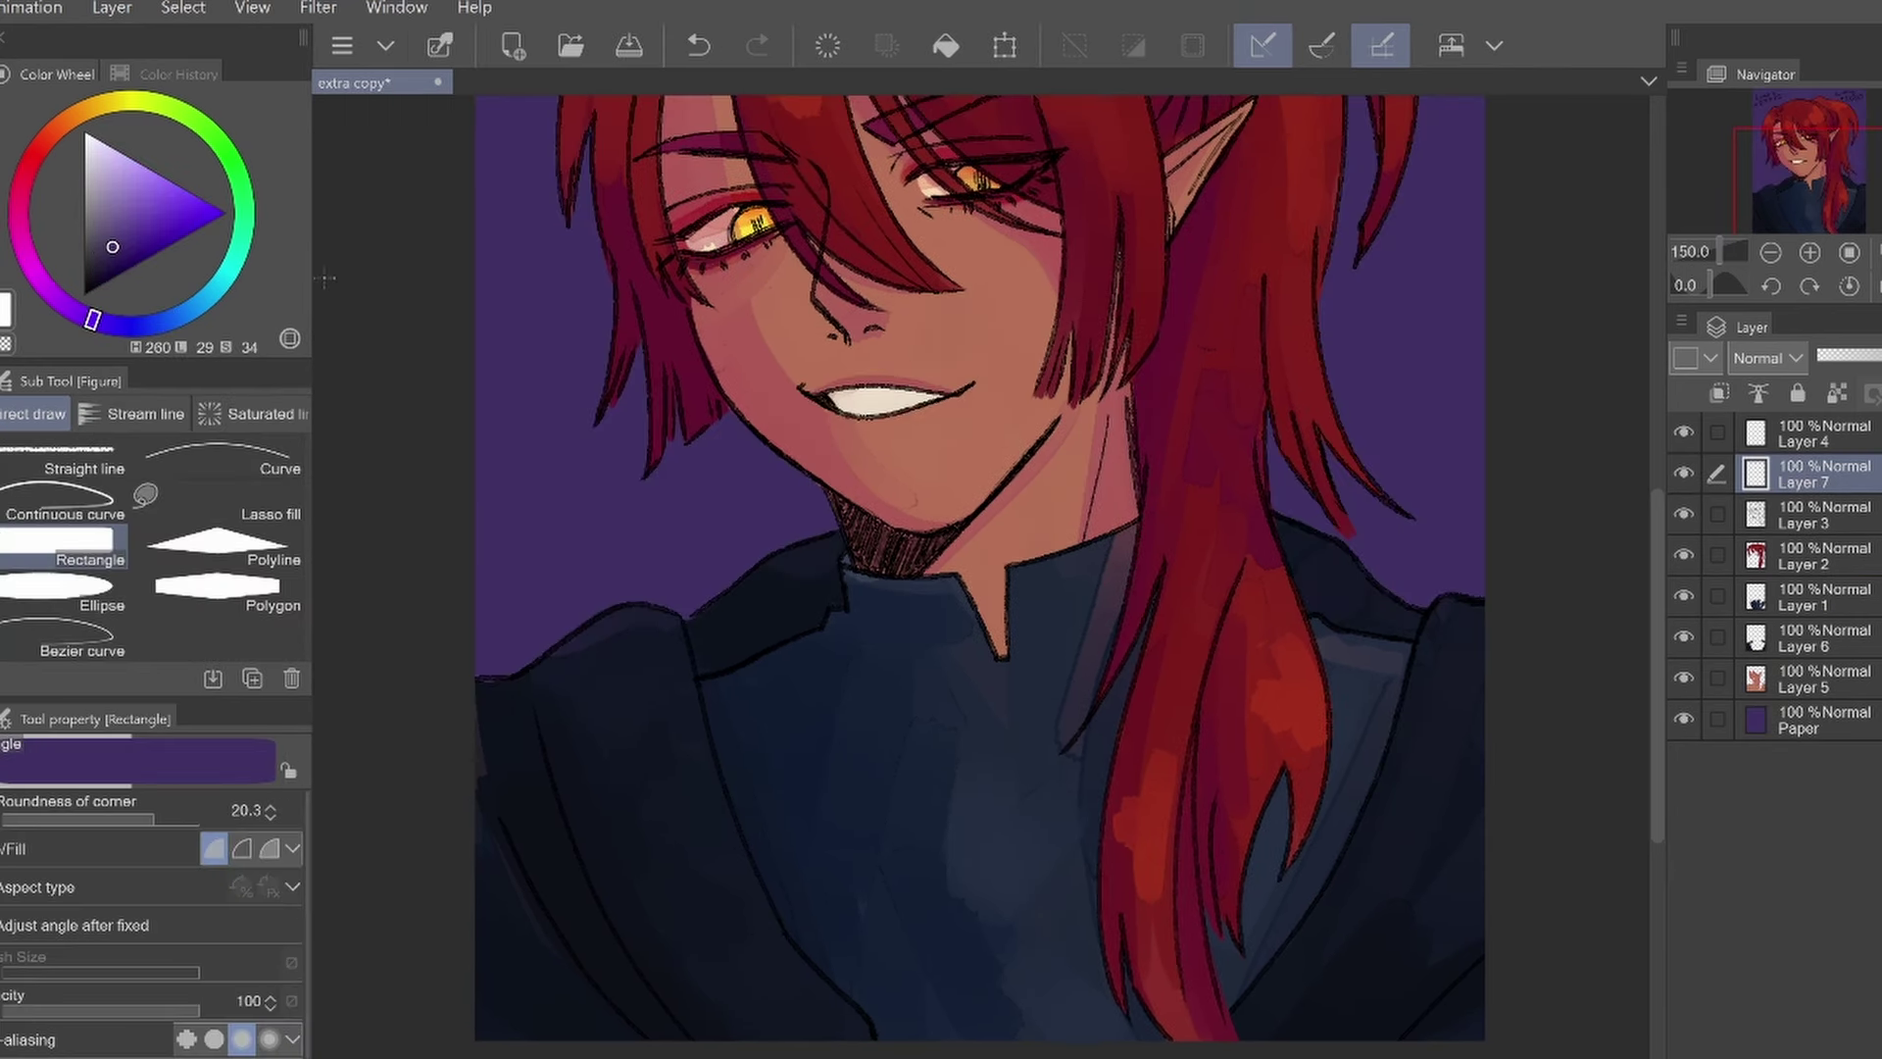
pyautogui.moveTo(1808, 162); pyautogui.dragTo(1816, 236)
pyautogui.press('p')
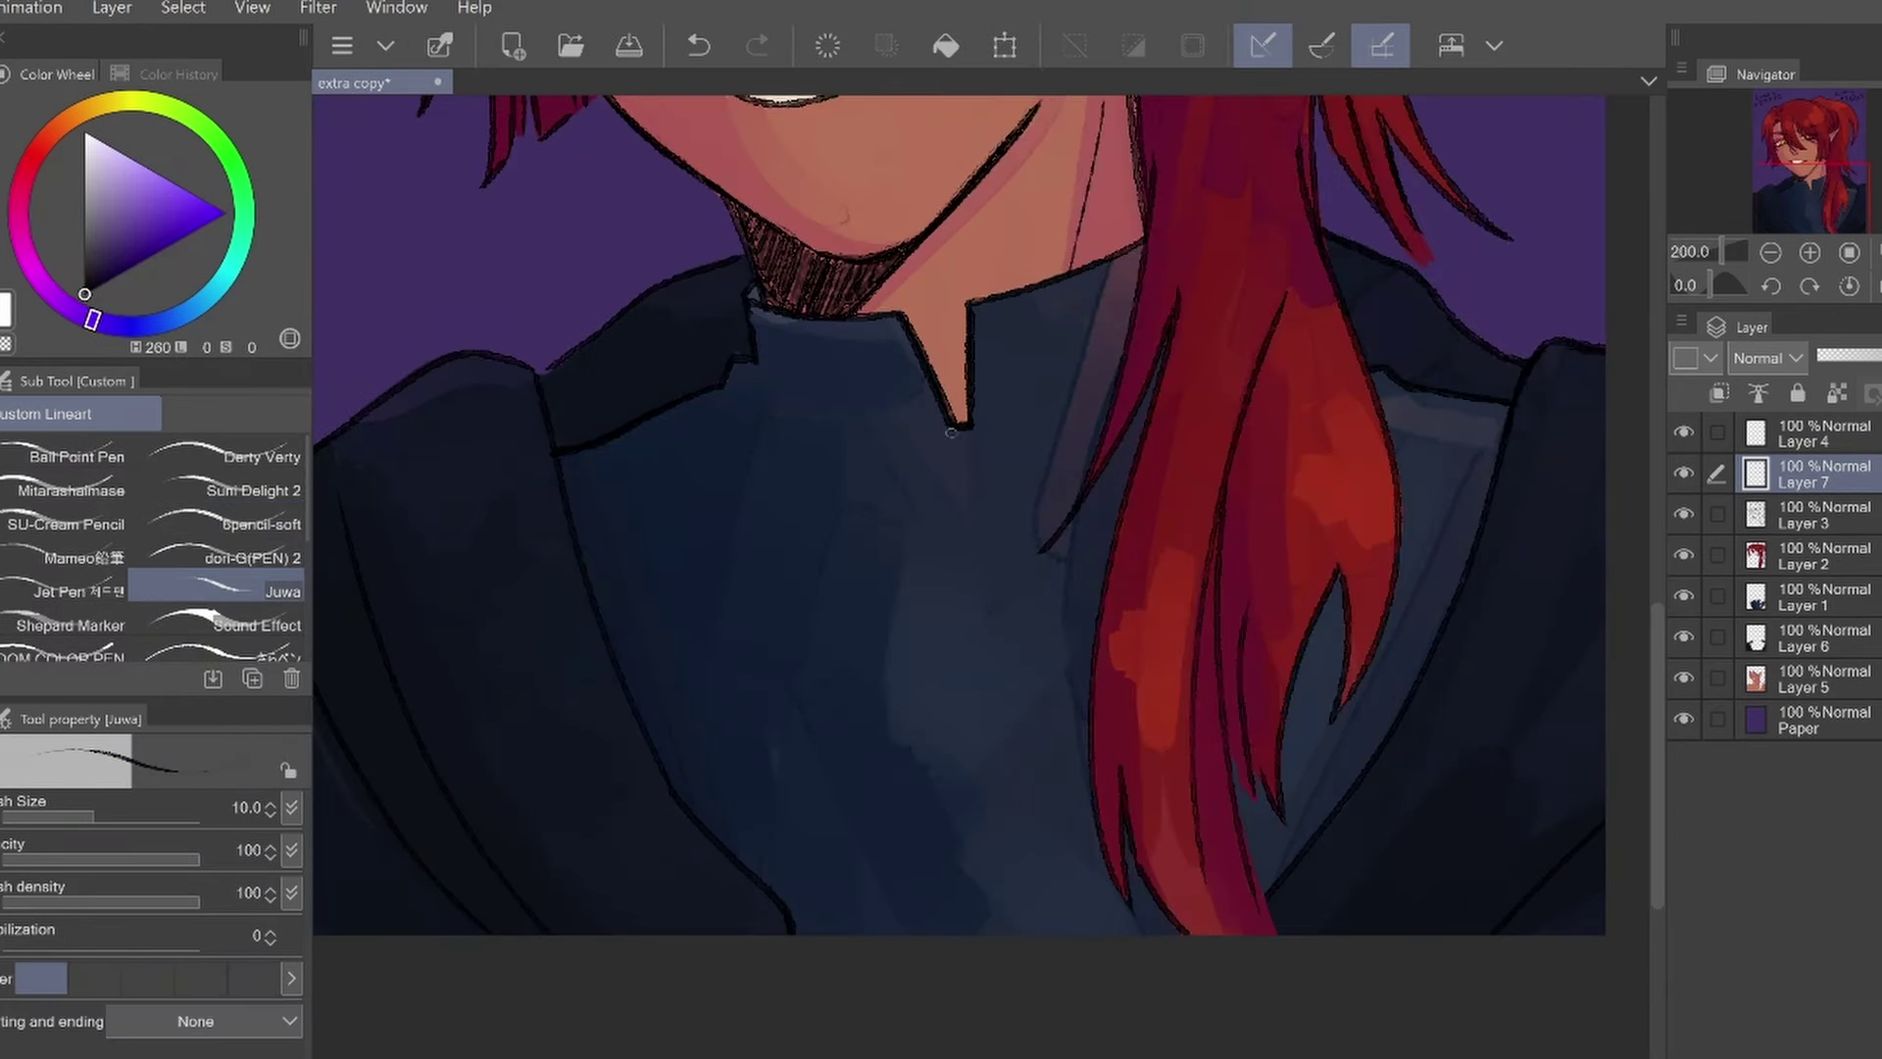
pyautogui.moveTo(961, 453); pyautogui.dragTo(956, 935)
pyautogui.scroll(2, 961, 549)
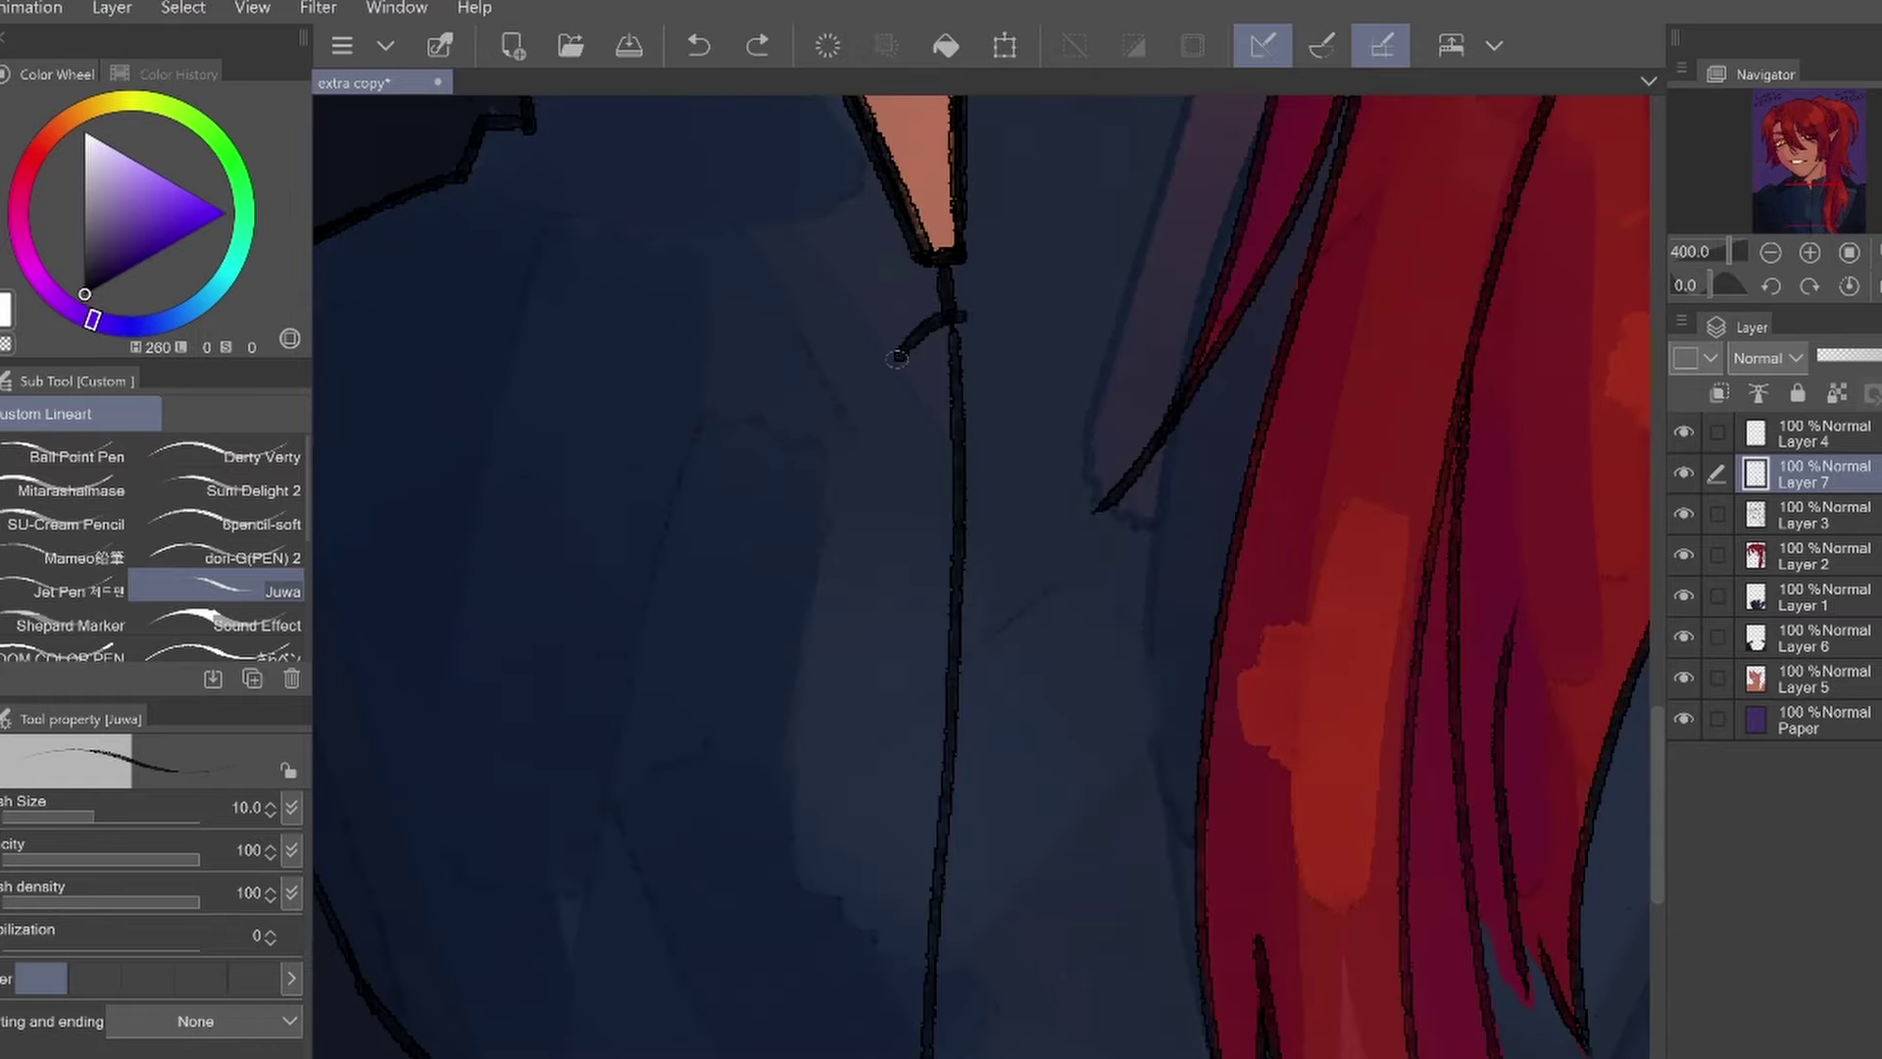
pyautogui.press(']')
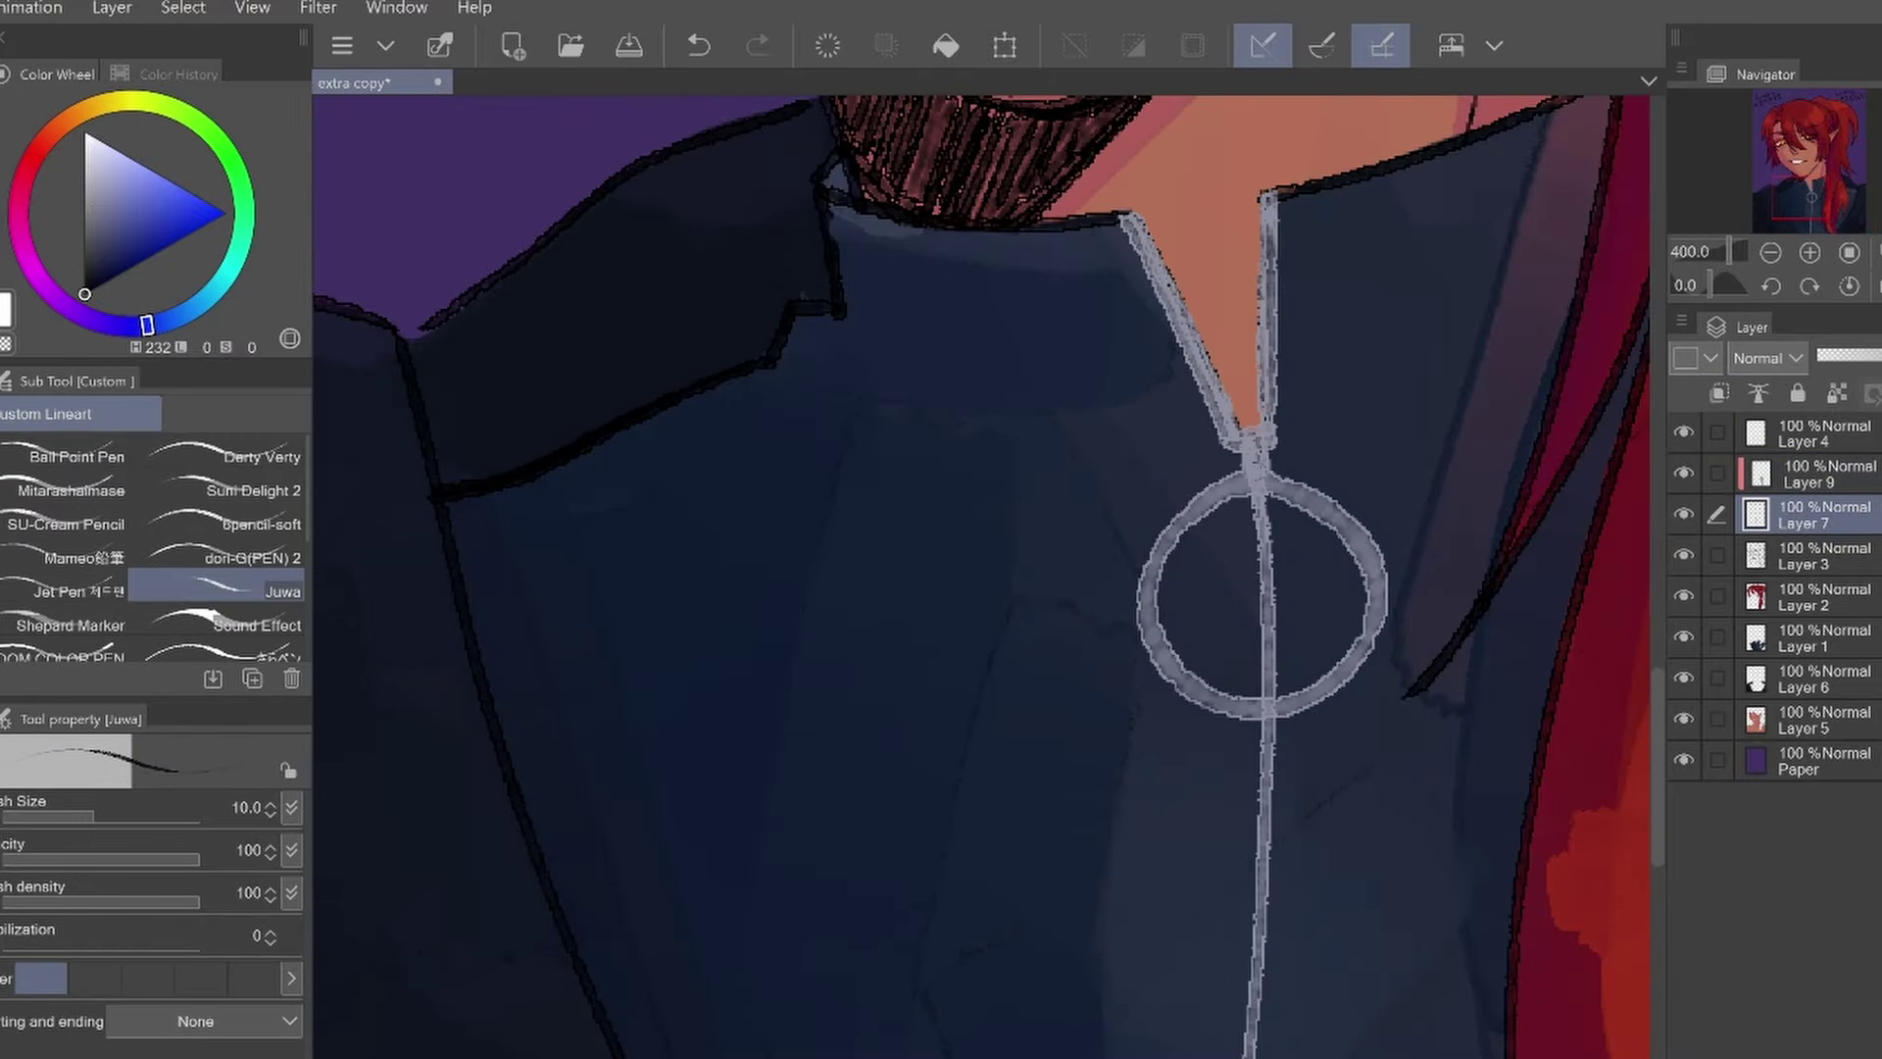
# Tint the facial line art dark magenta and the hair outlines dark purple on Layer 8 with the Mapping pen
pyautogui.scroll(-3, 1283, 622)
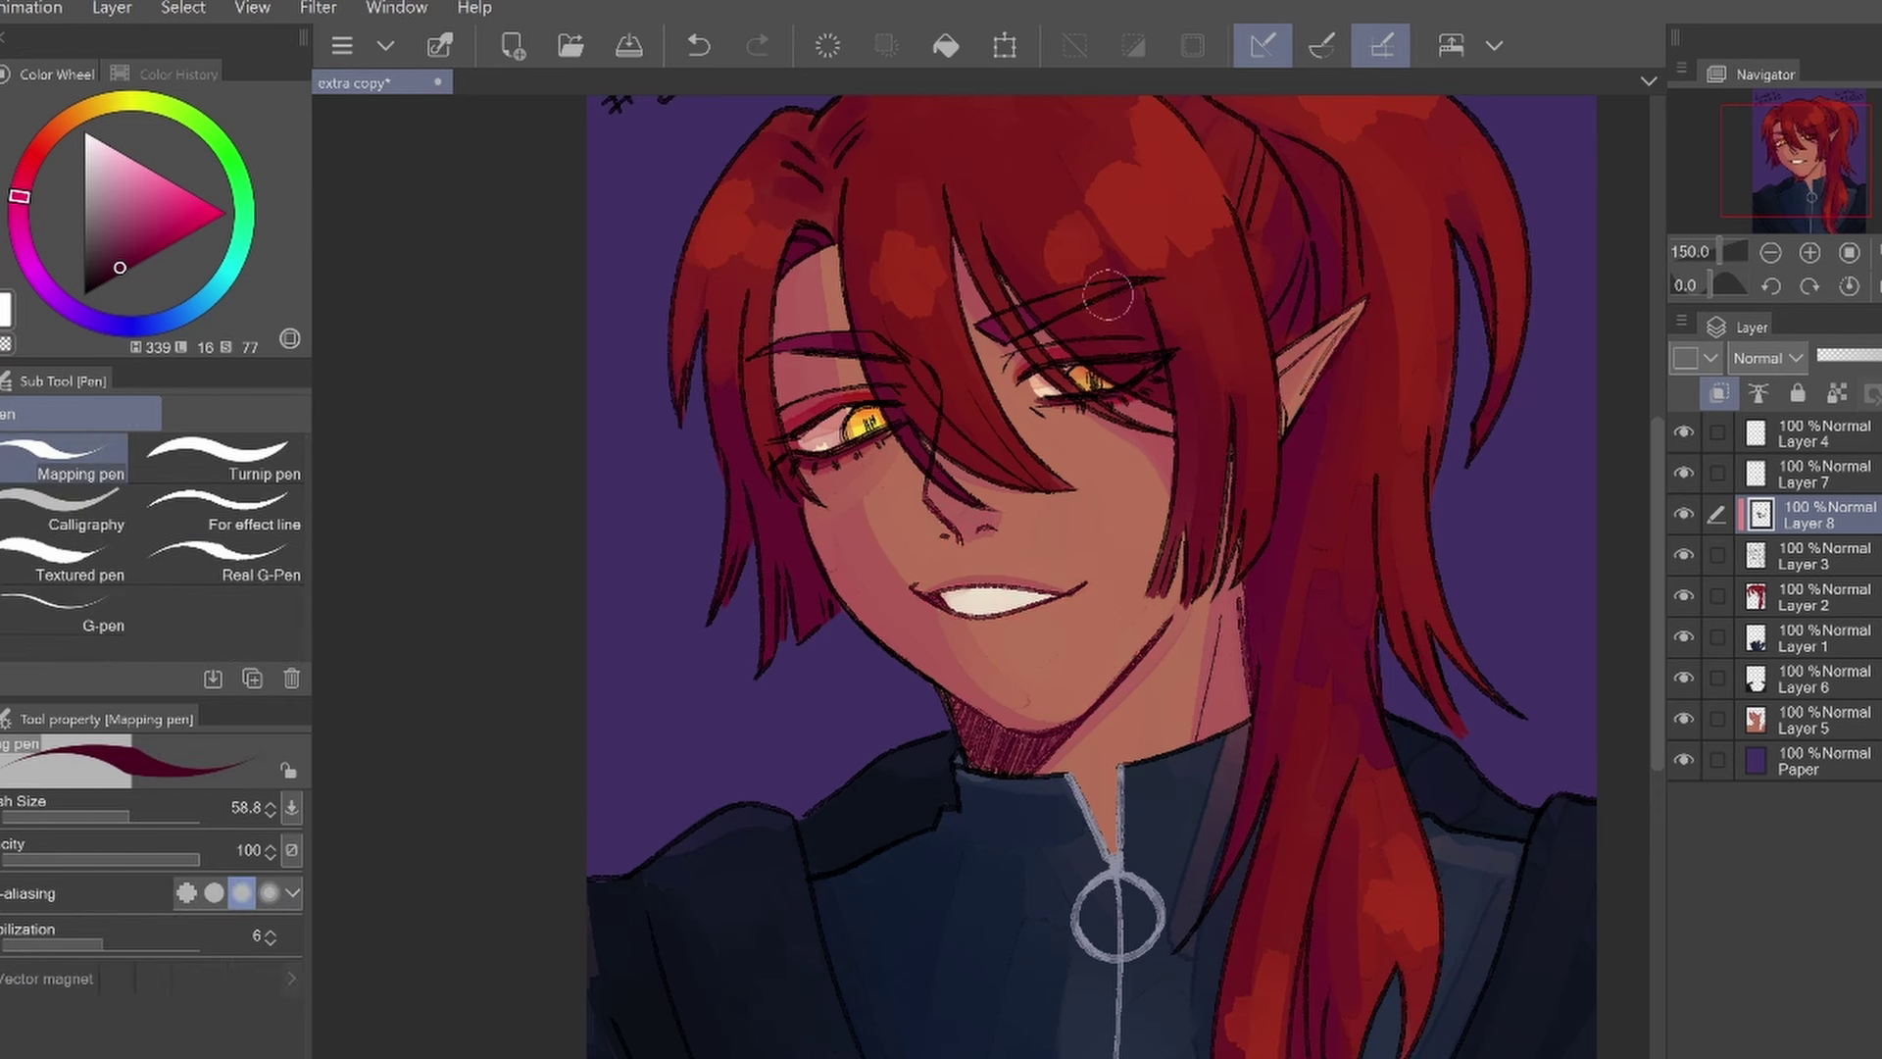
pyautogui.moveTo(1108, 294); pyautogui.dragTo(867, 383)
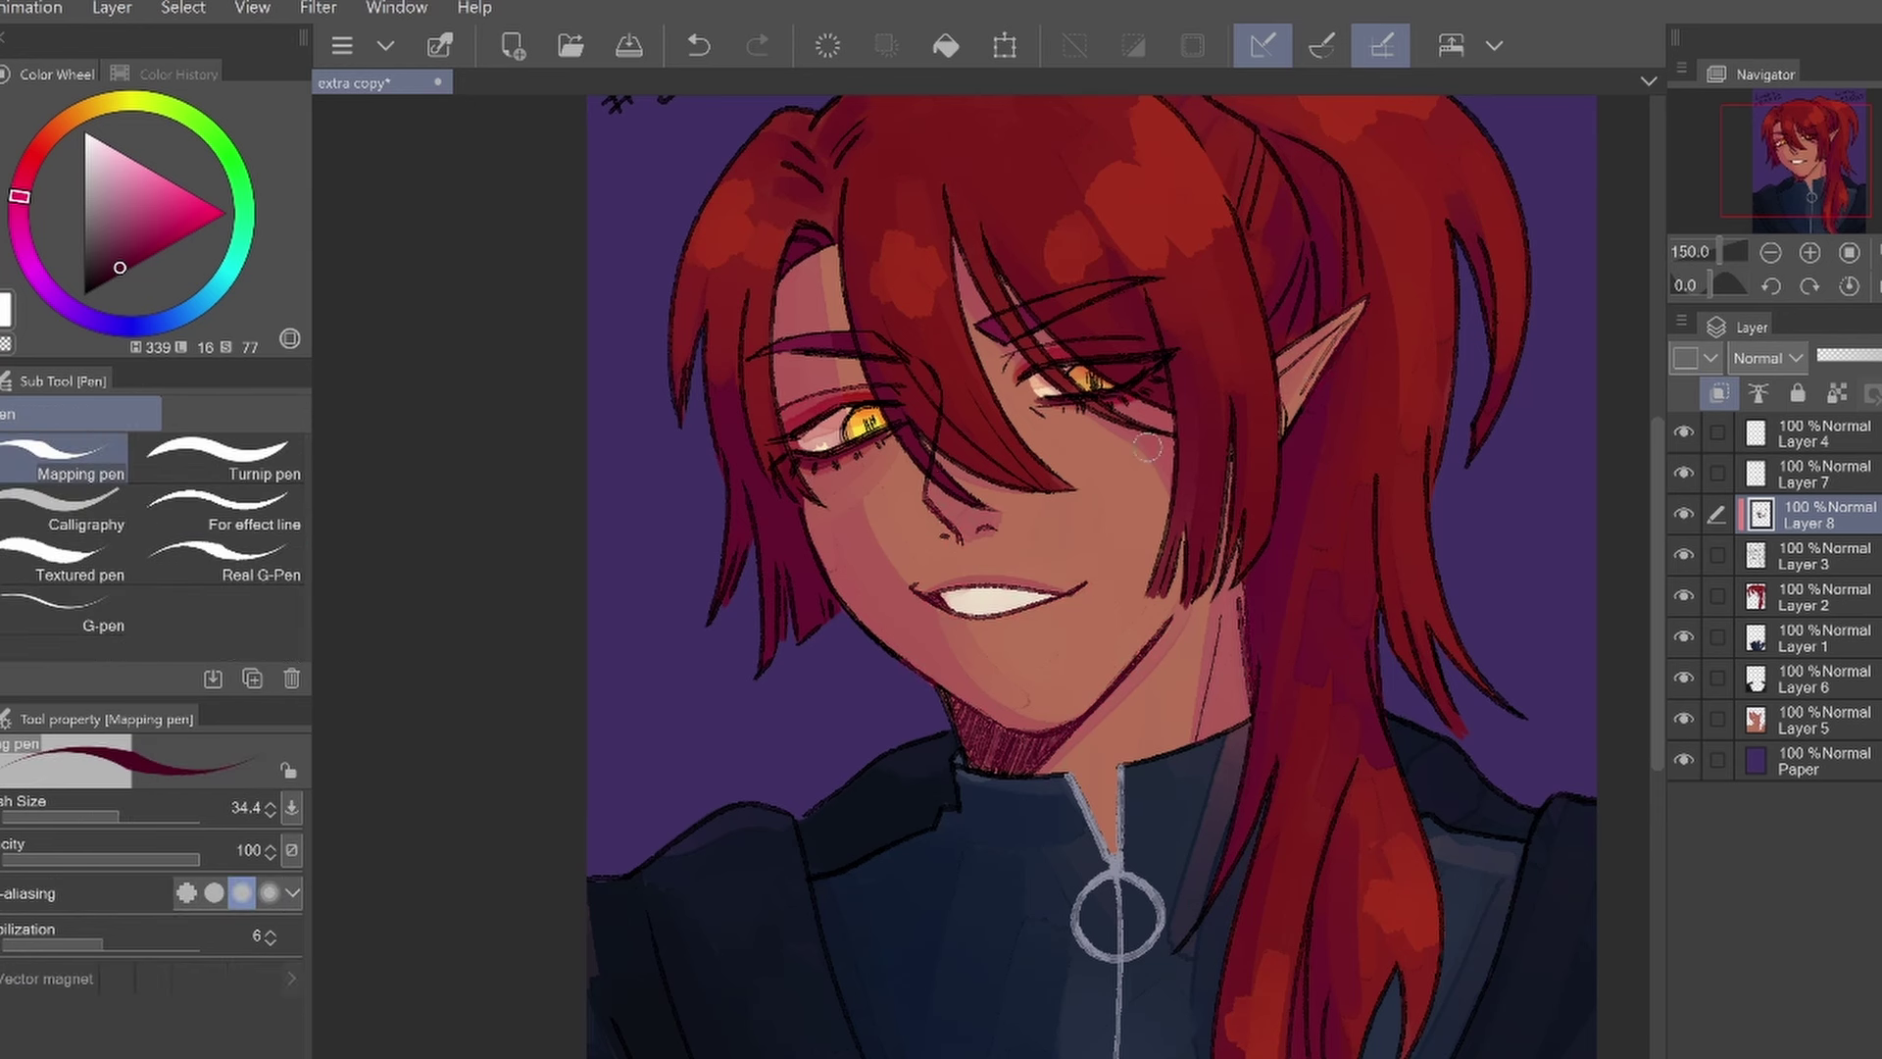
pyautogui.moveTo(98, 327); pyautogui.dragTo(64, 305)
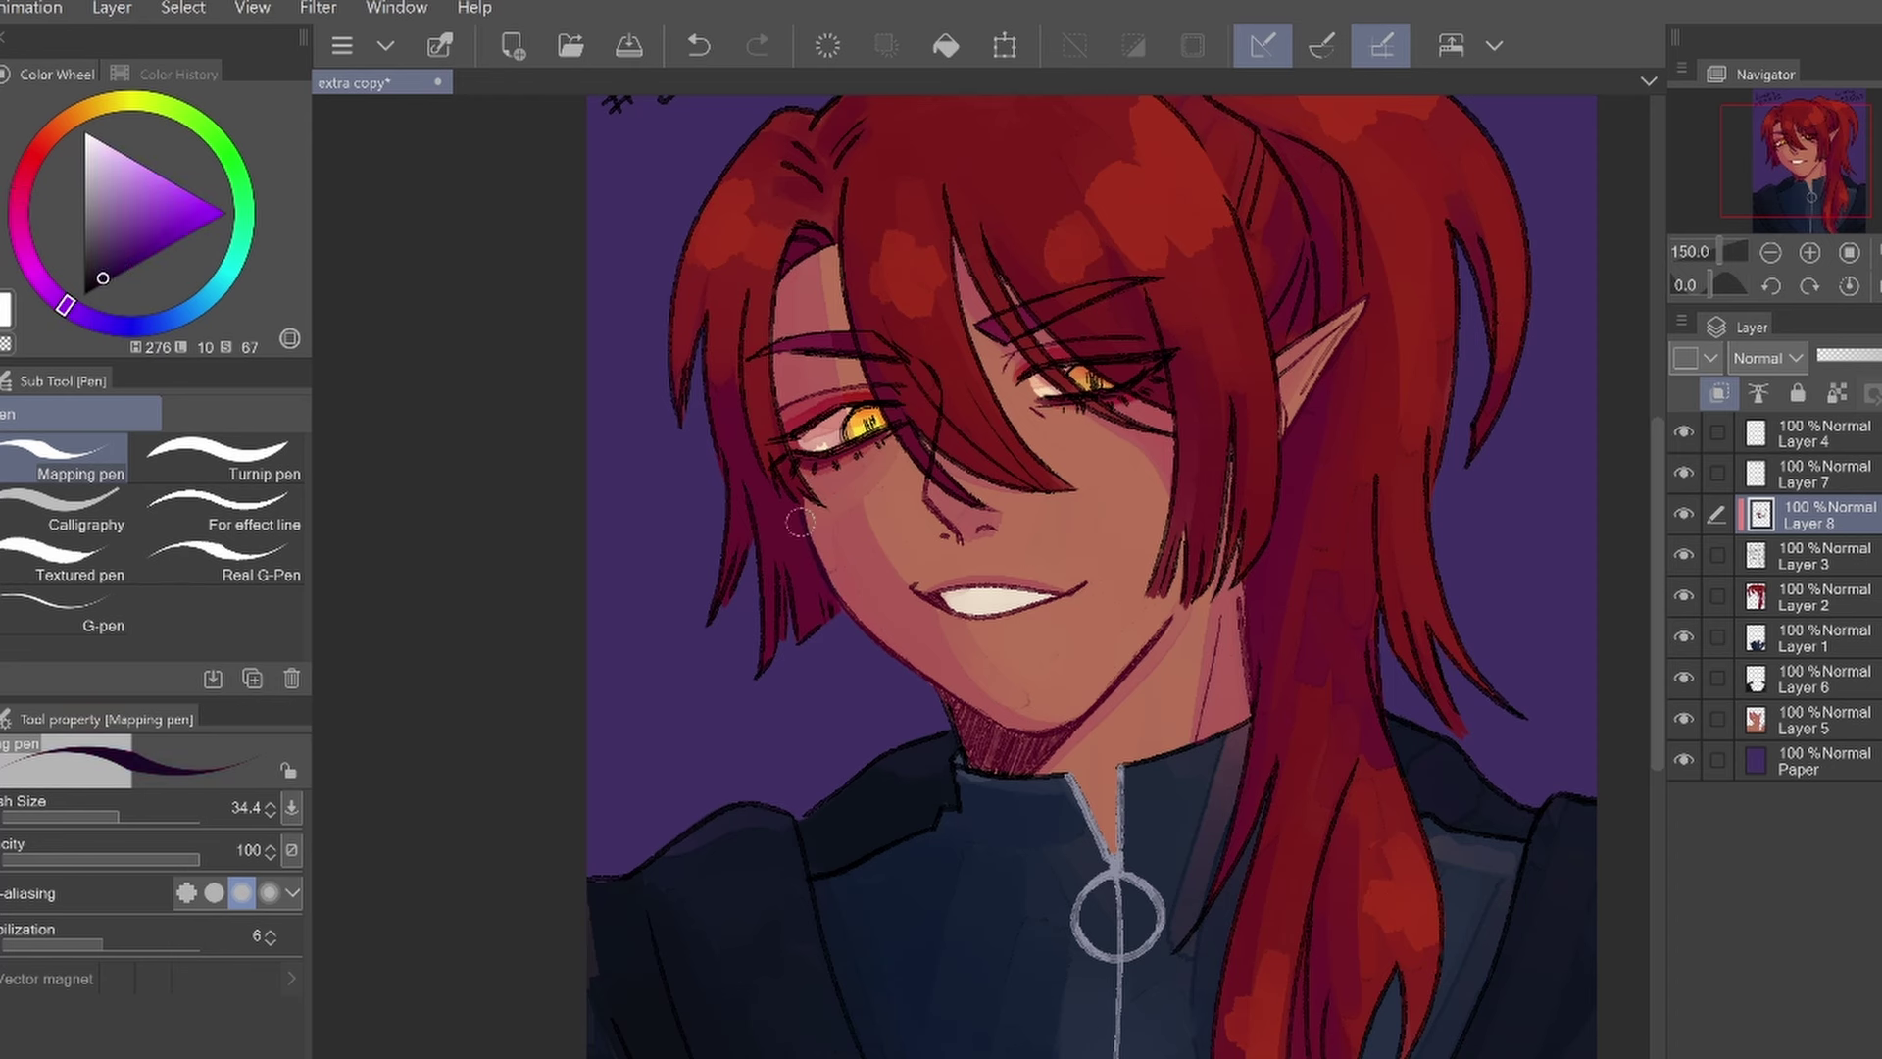
pyautogui.scroll(4, 1238, 283)
pyautogui.moveTo(588, 438); pyautogui.dragTo(809, 438)
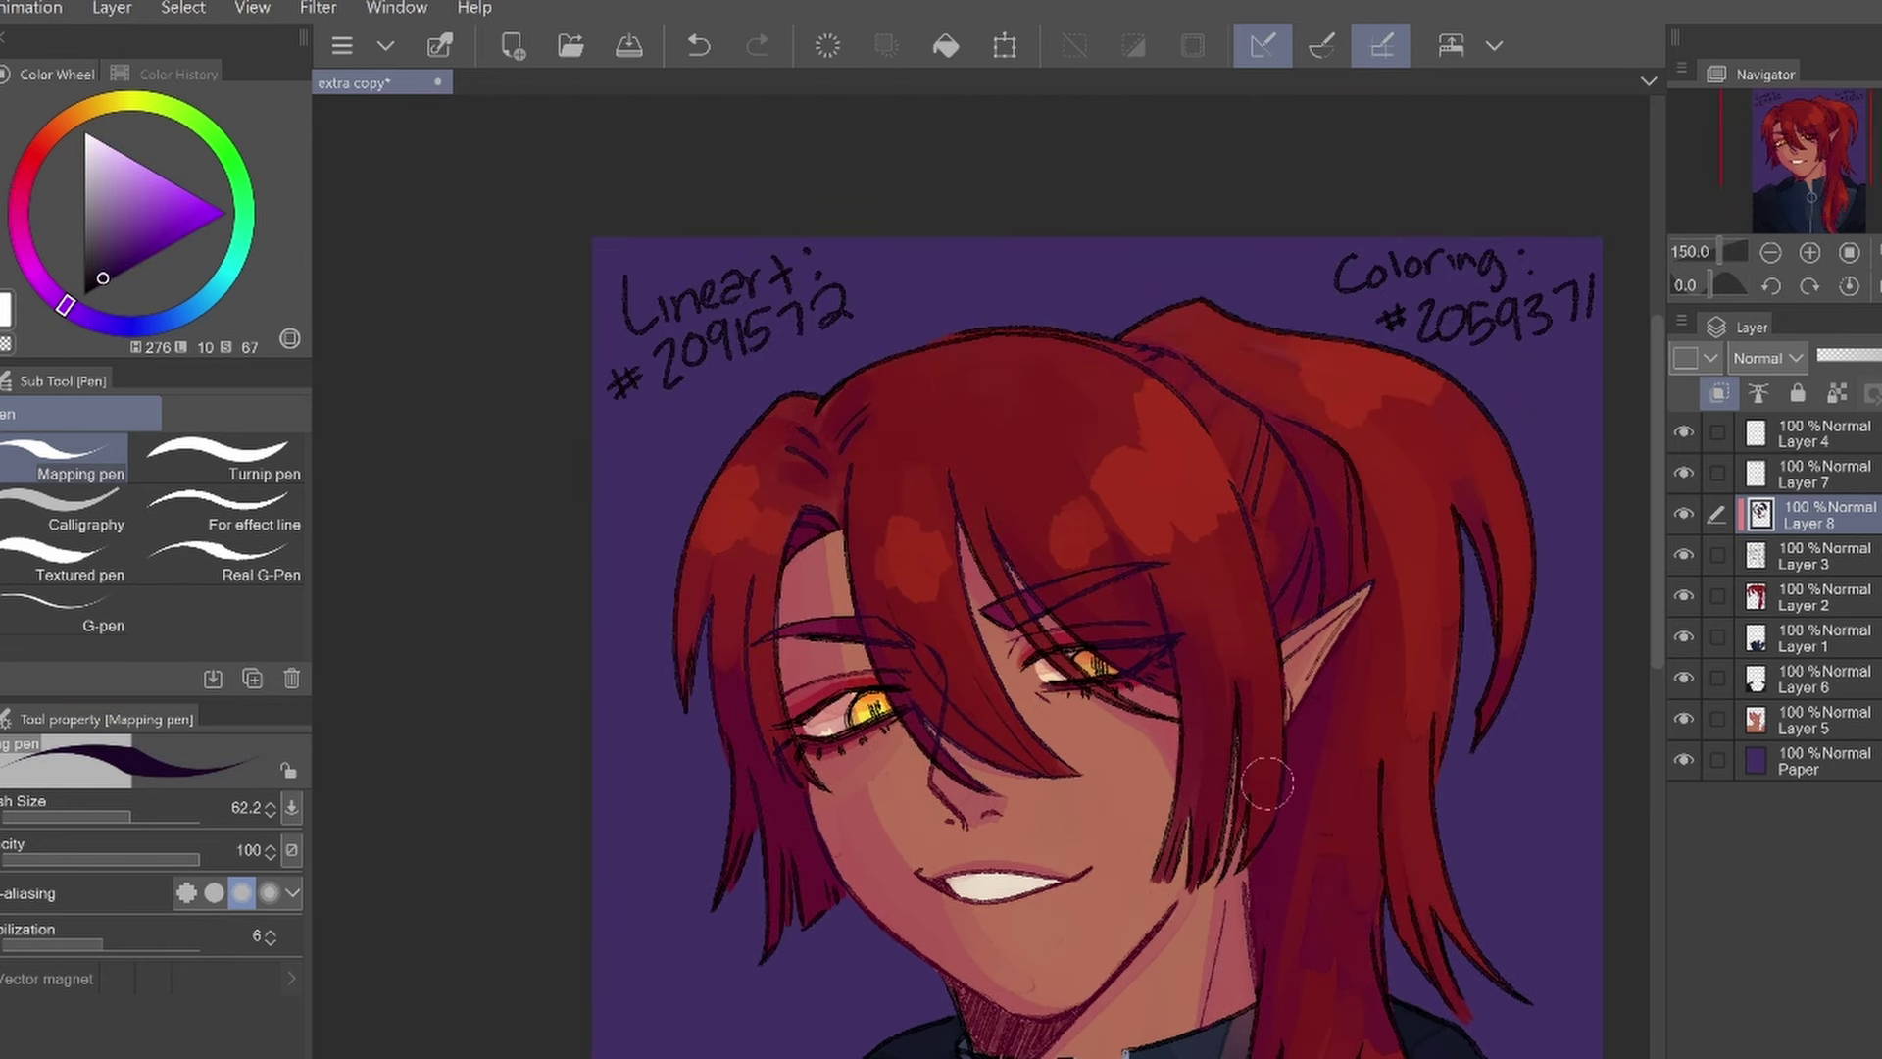
# Tint the remaining hair, eyebrow and lash lines on Layer 8 with a darker blue-purple at brush size 62.2
pyautogui.scroll(-10, 1298, 406)
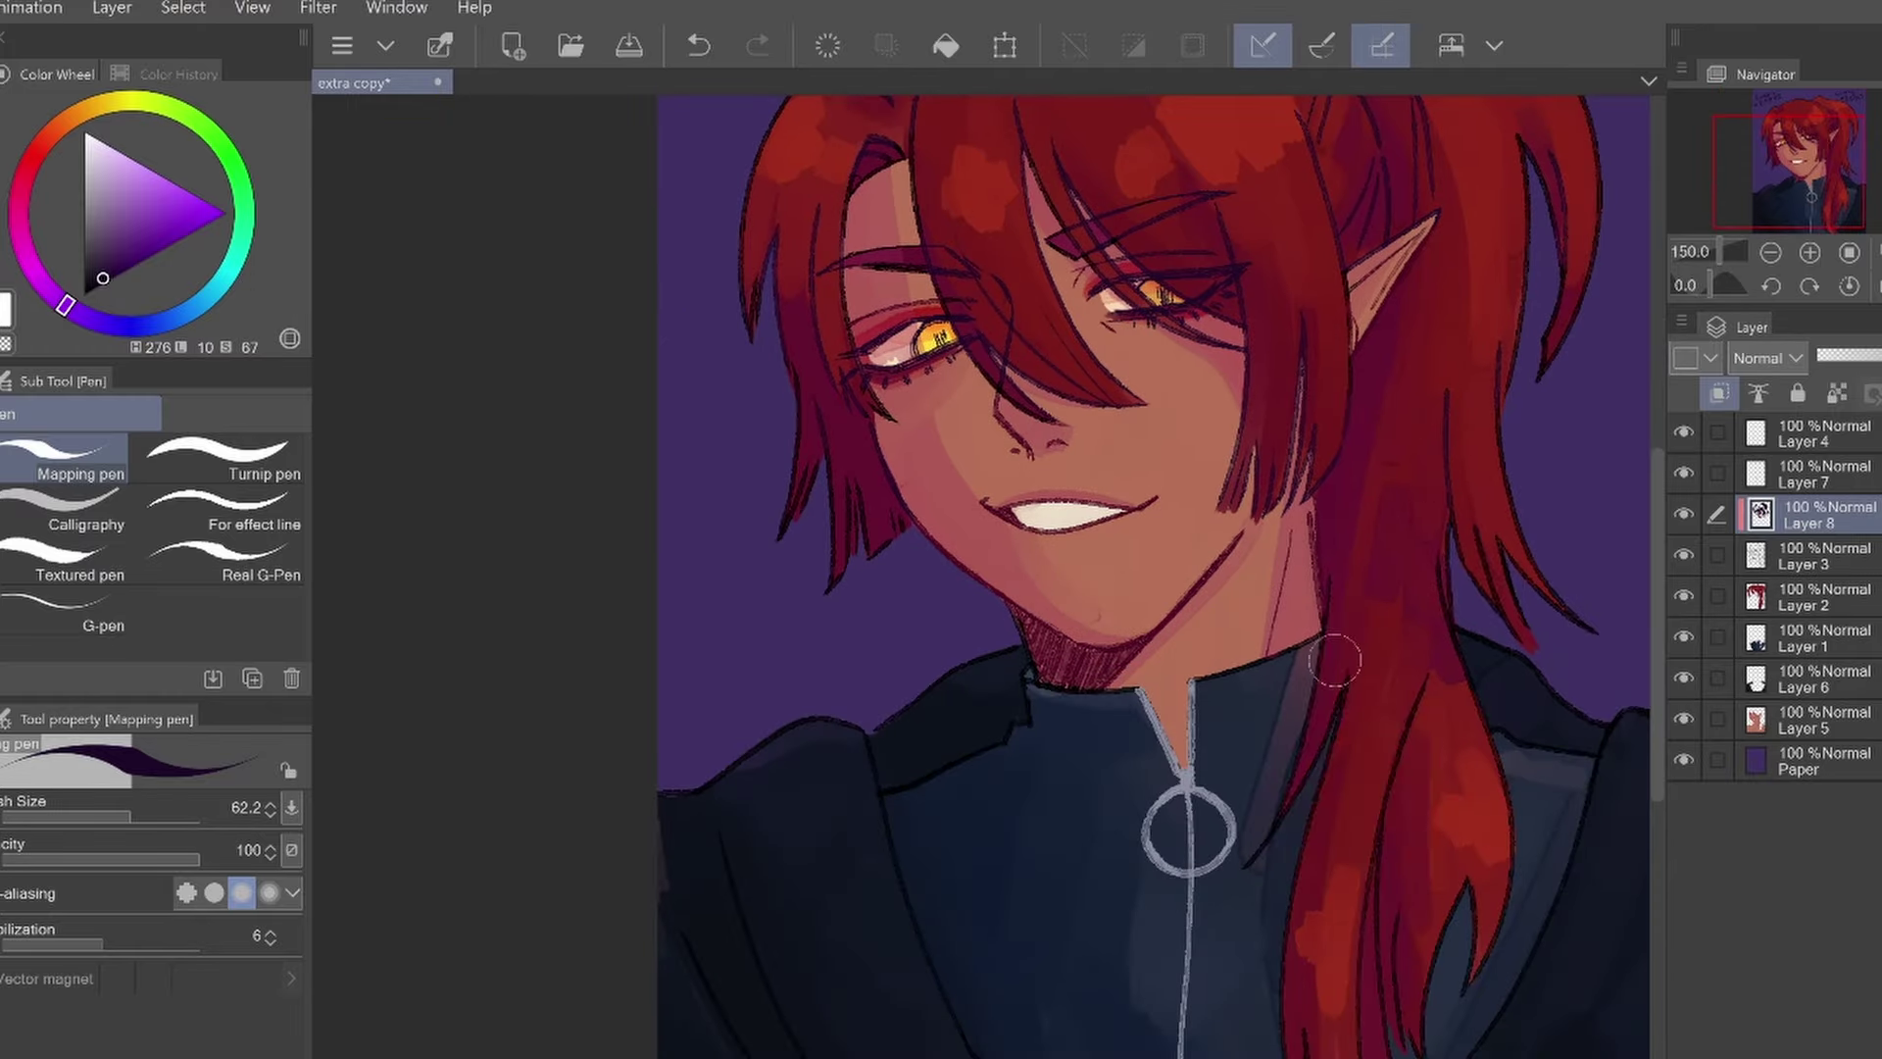
pyautogui.scroll(8, 1140, 609)
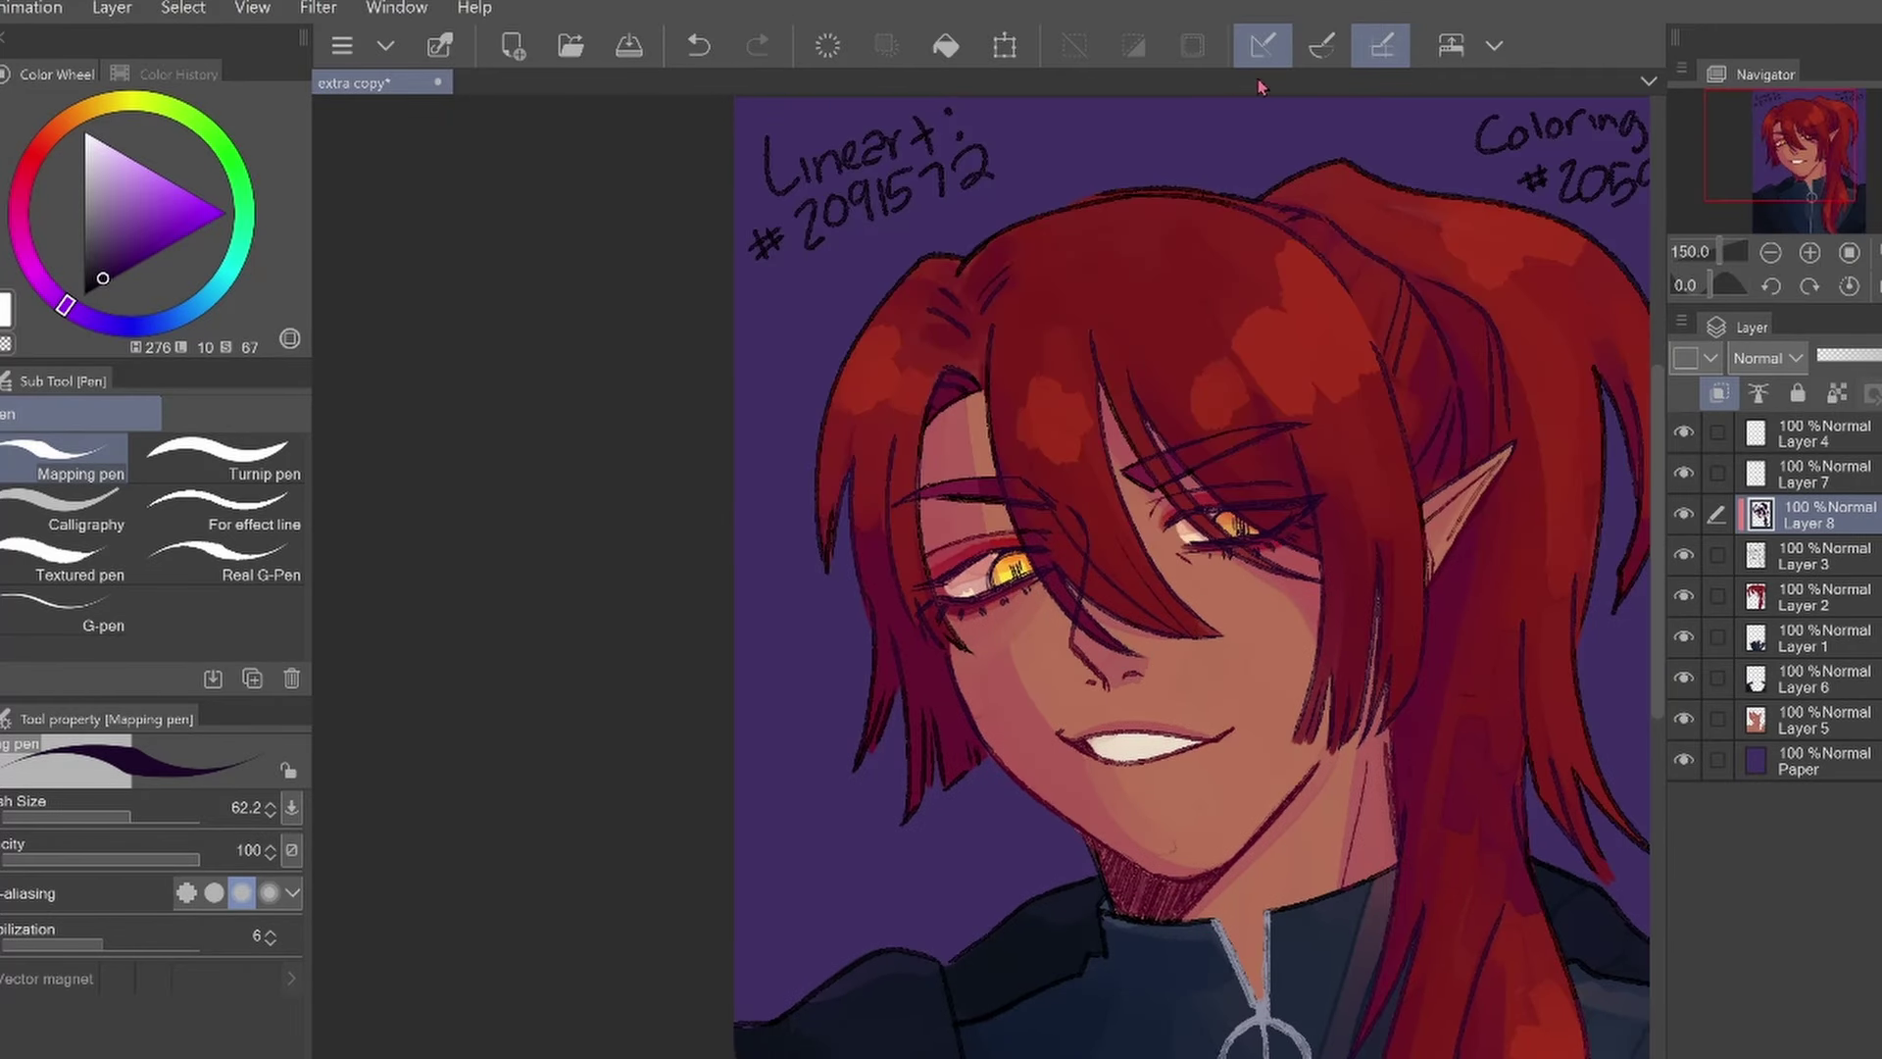
pyautogui.scroll(2, 1326, 360)
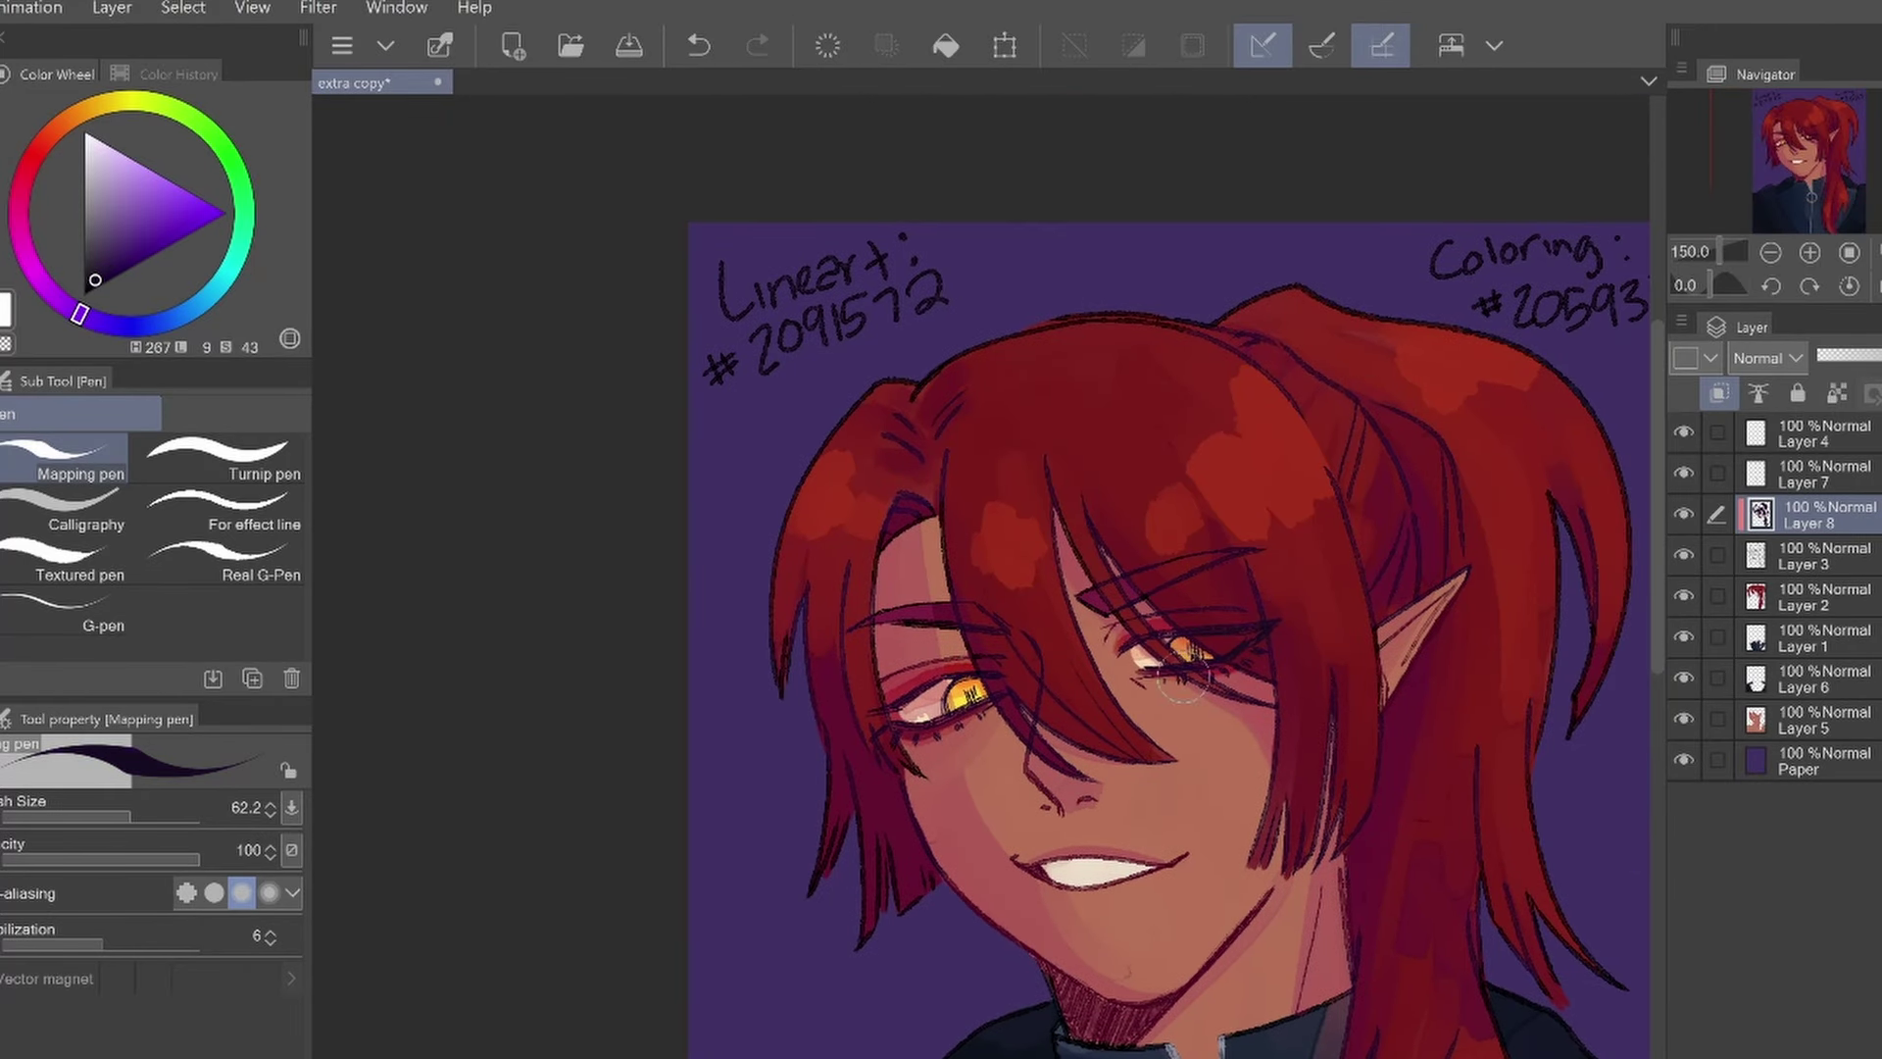
pyautogui.scroll(-3, 1385, 457)
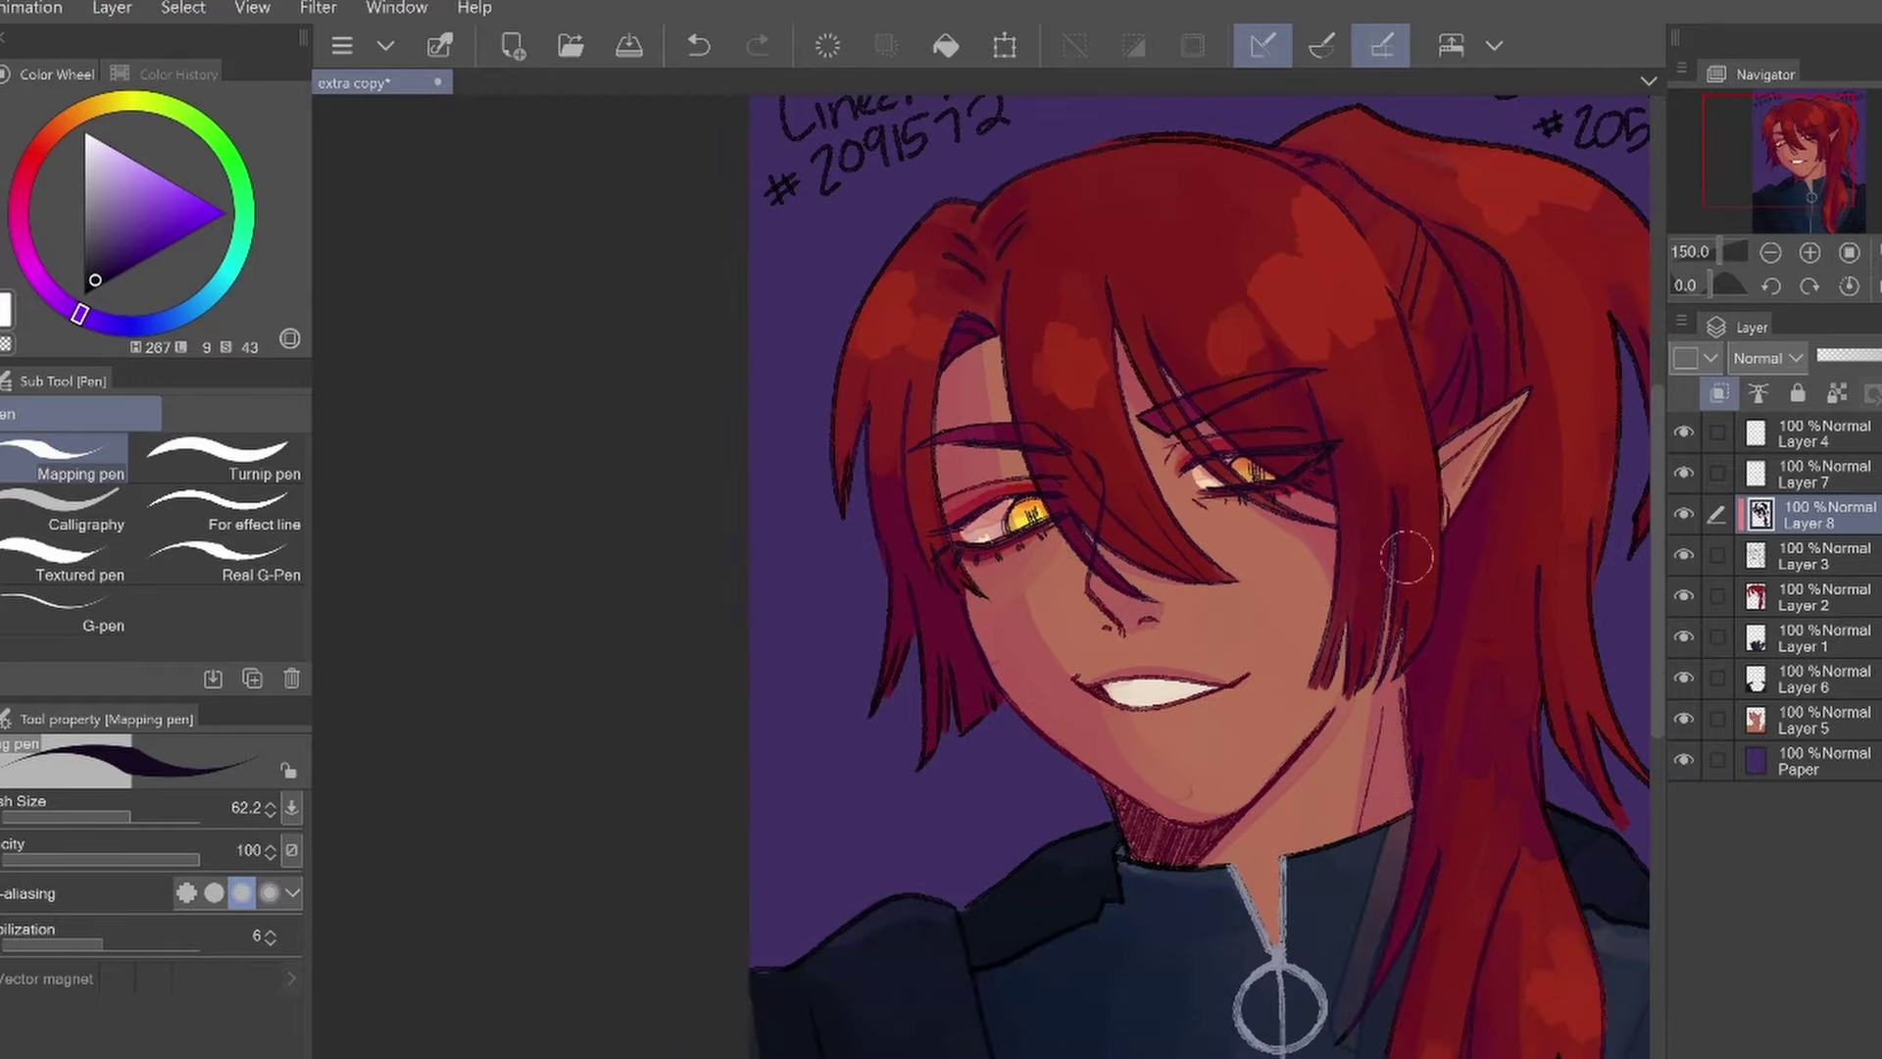
pyautogui.scroll(5, 1225, 471)
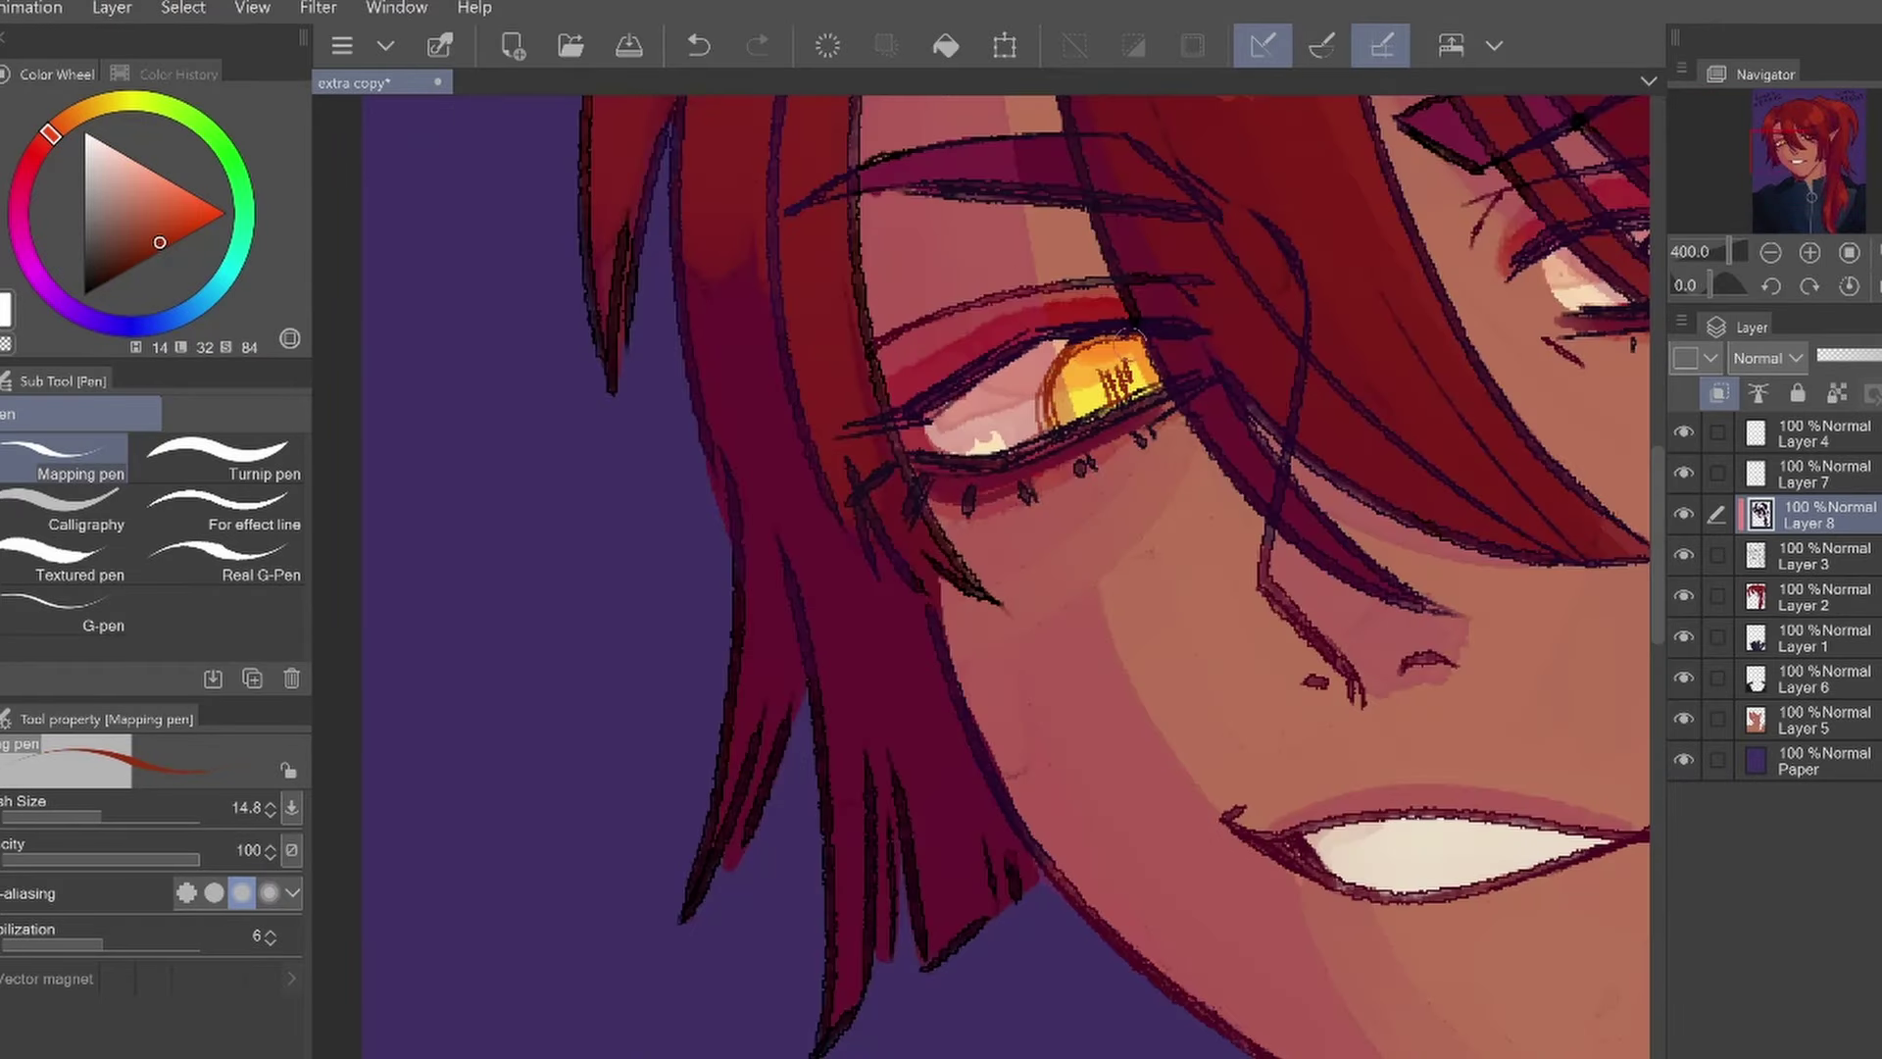
# Recolour the fine lines around the eyes and irises with sampled reddish tones at brush size 14.8
pyautogui.scroll(2, 1225, 470)
pyautogui.scroll(-3, 985, 593)
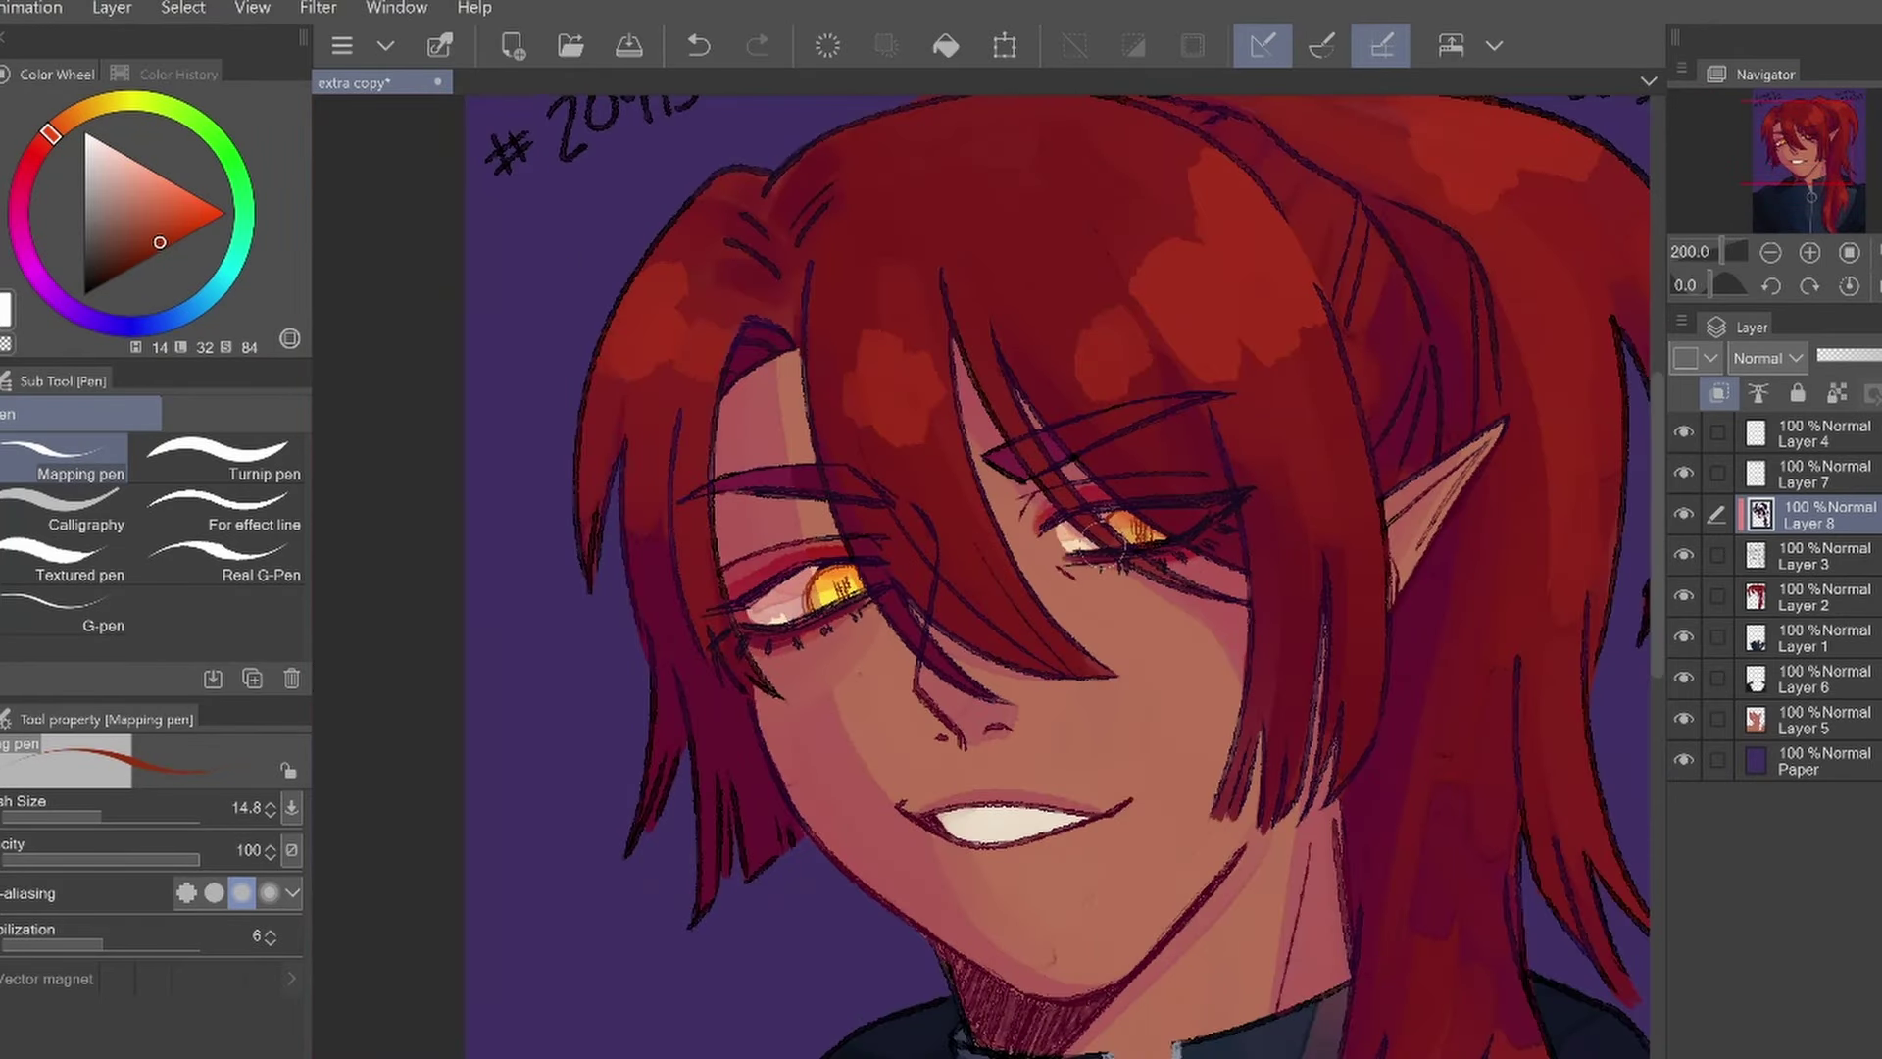
pyautogui.keyDown('alt'); pyautogui.click(1117, 546); pyautogui.keyUp('alt')
pyautogui.scroll(3, 1118, 546)
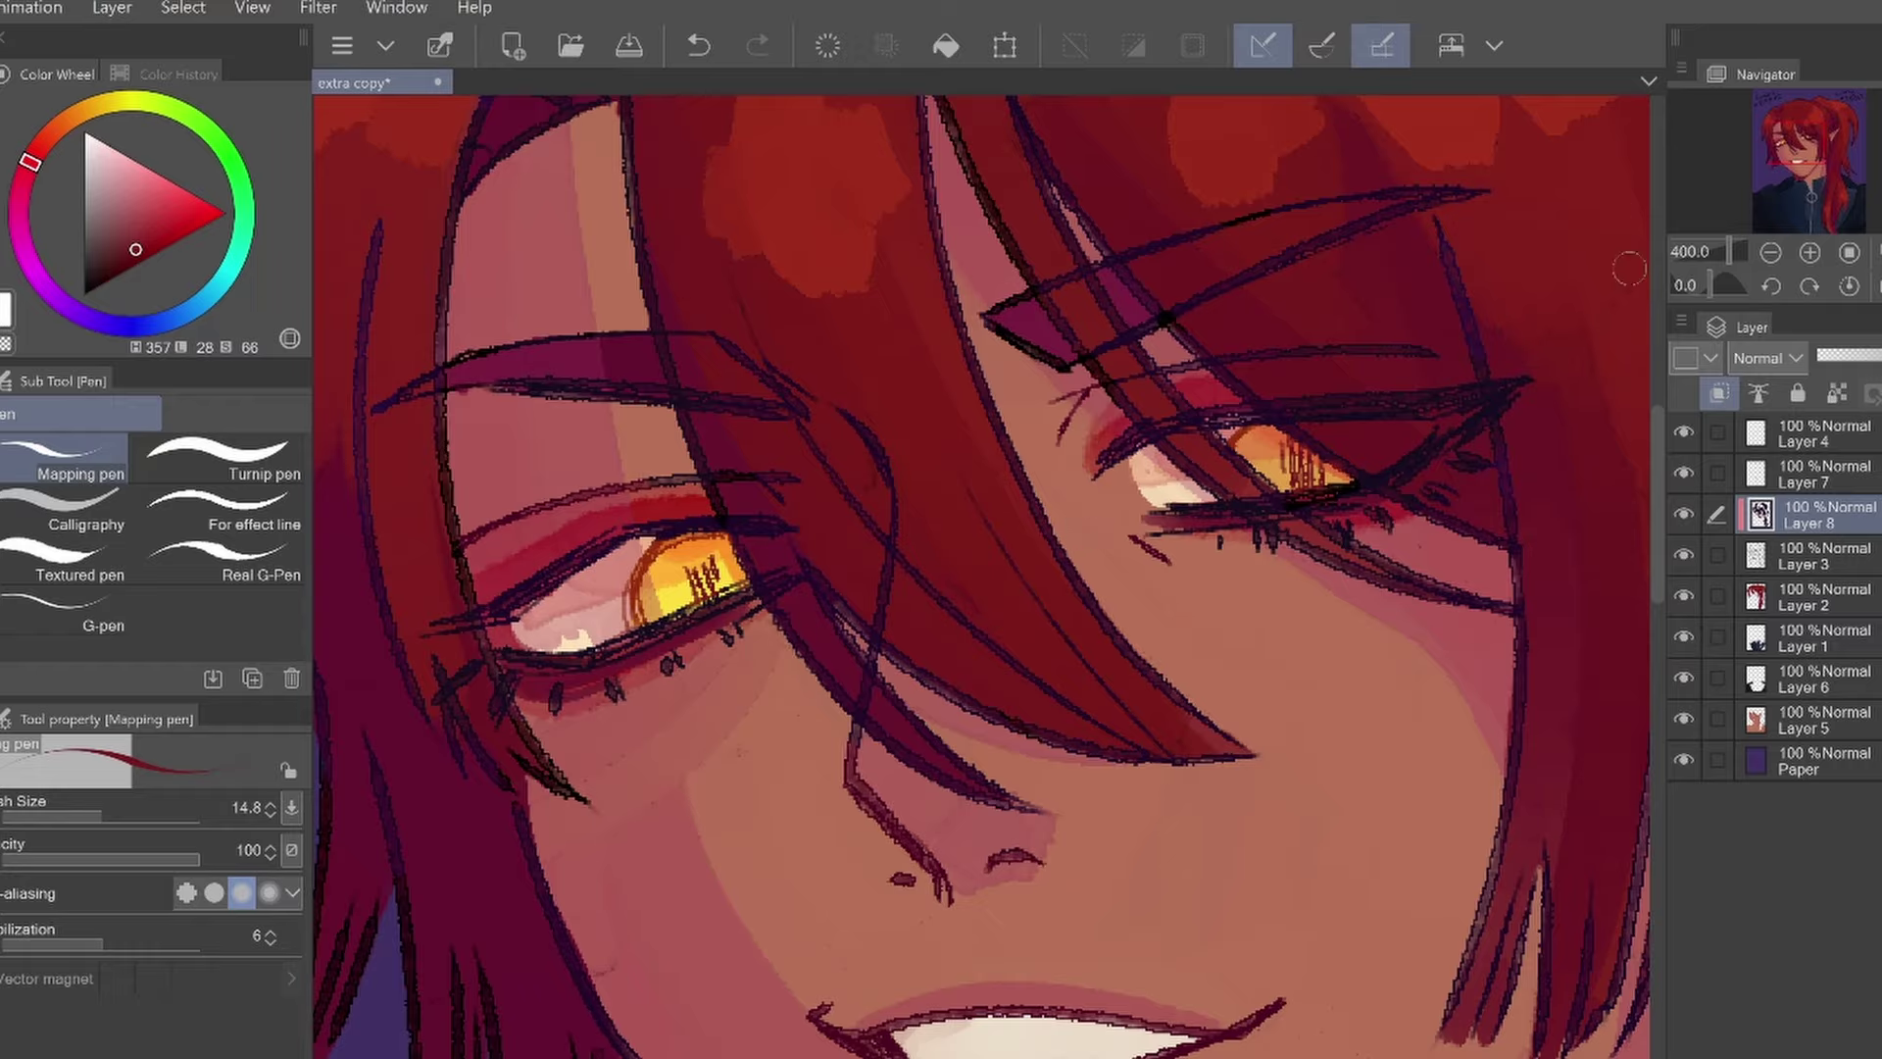
pyautogui.scroll(-3, 980, 579)
pyautogui.scroll(3, 980, 579)
# Paint the lips muted crimson on a new layer above Layer 5 at brush size 7.3, and set its opacity to 52%
pyautogui.hotkey('ctrl', 'shift', 'n')
pyautogui.scroll(1, 980, 578)
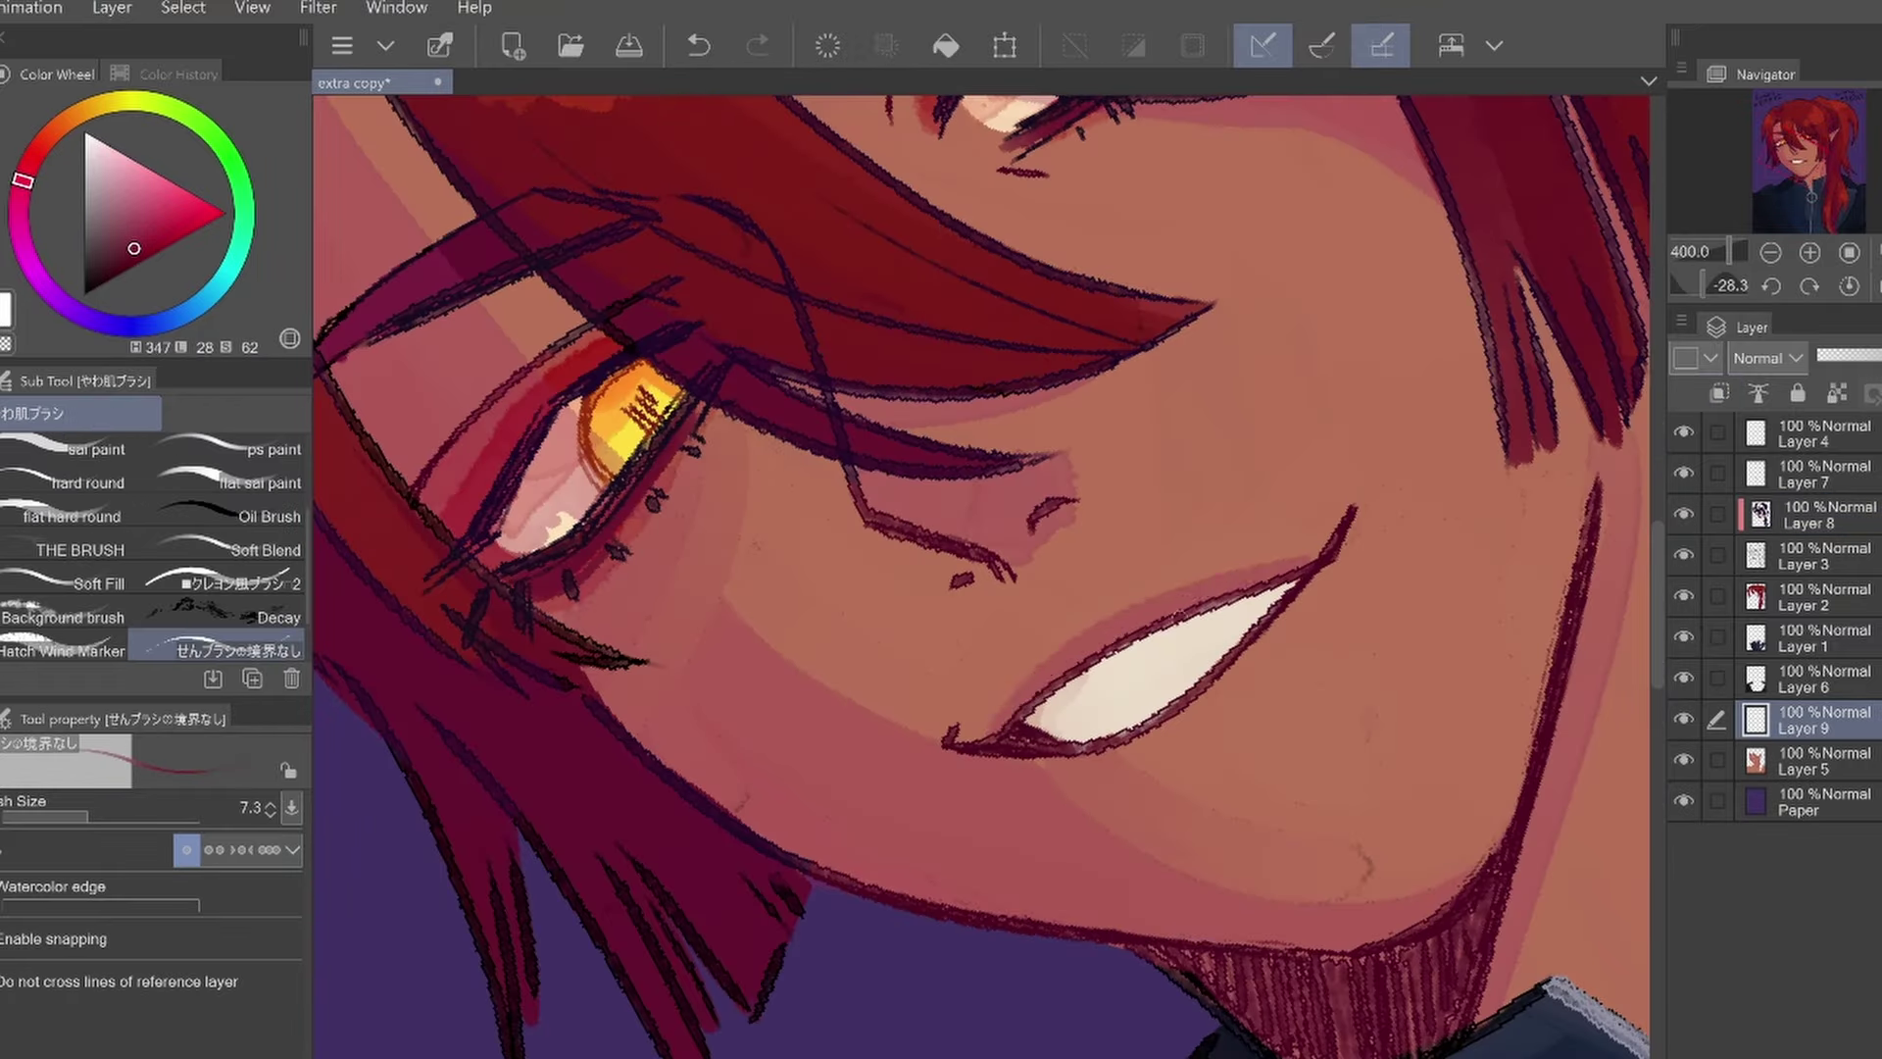
pyautogui.moveTo(990, 730)
pyautogui.mouseDown()
pyautogui.moveTo(1314, 554)
pyautogui.moveTo(1260, 593)
pyautogui.mouseUp()
pyautogui.hotkey('ctrl', 'z')
pyautogui.scroll(-2, 1127, 588)
pyautogui.click(1851, 287)
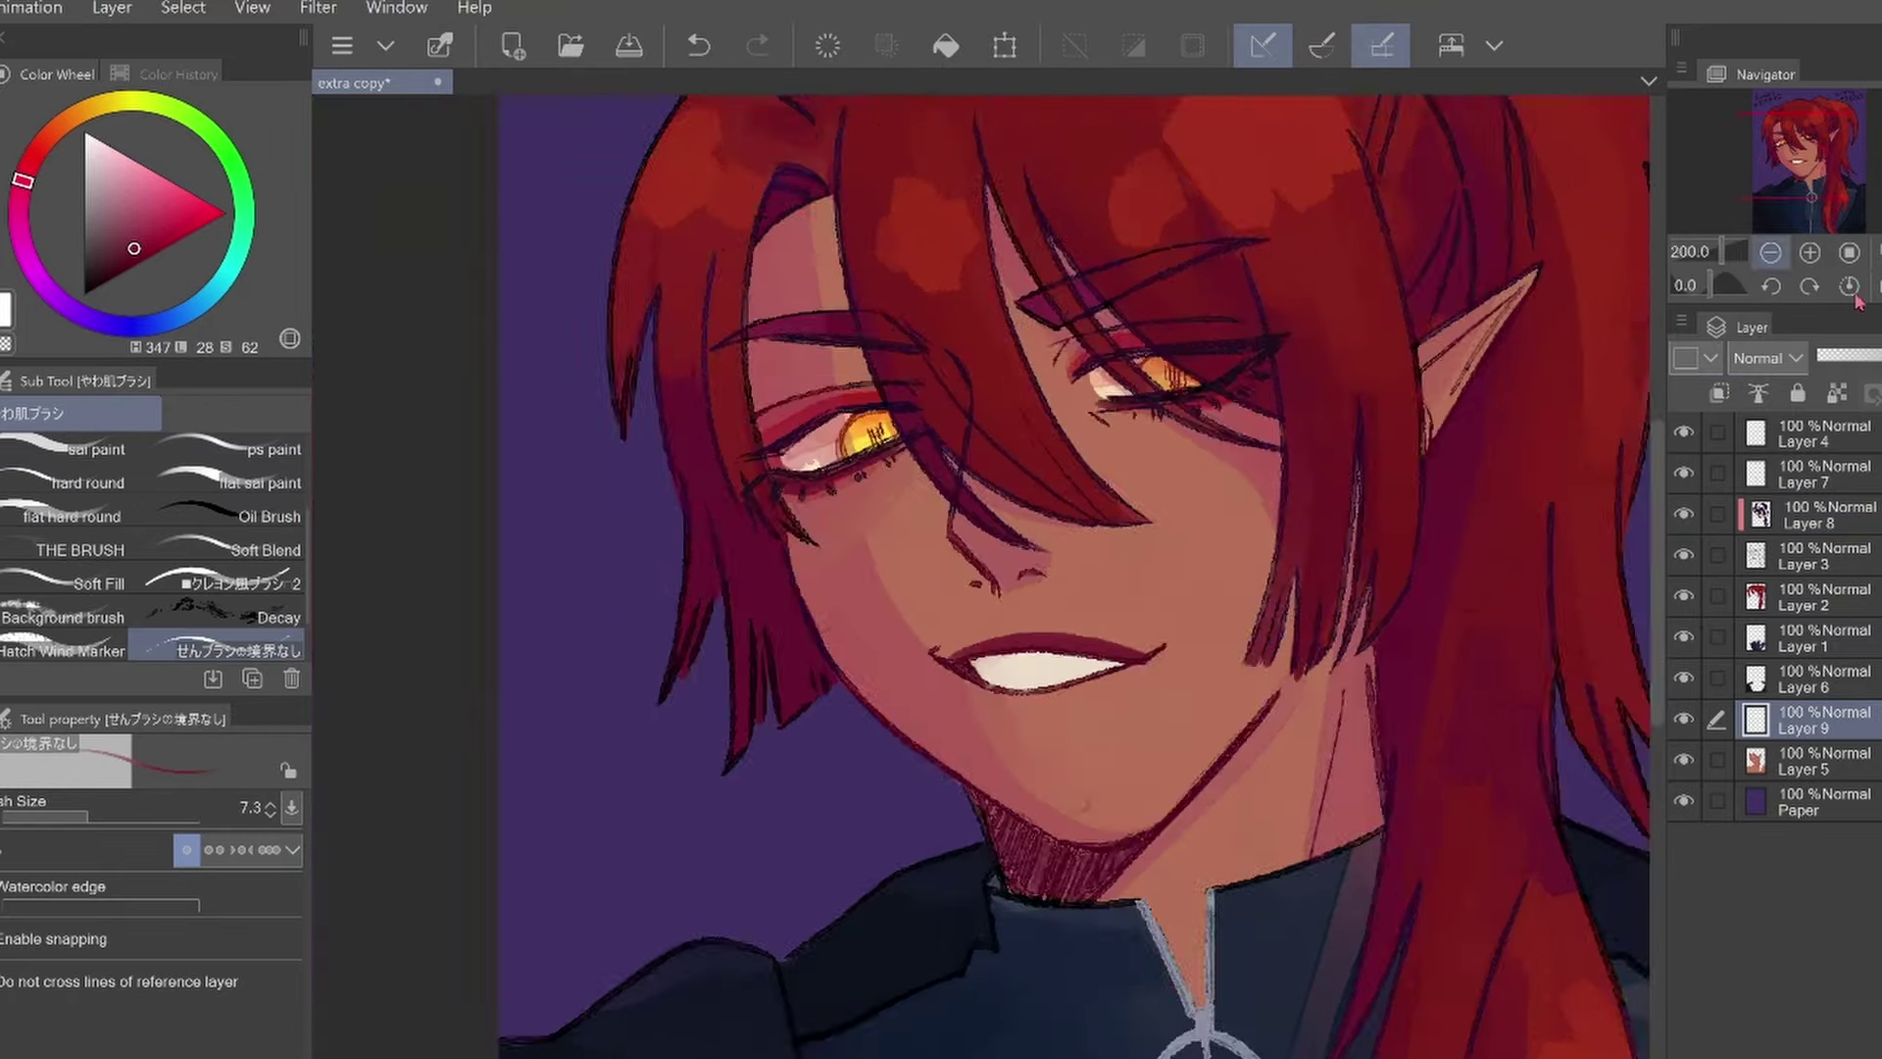
pyautogui.click(1855, 355)
pyautogui.scroll(-2, 1078, 578)
pyautogui.scroll(4, 1246, 598)
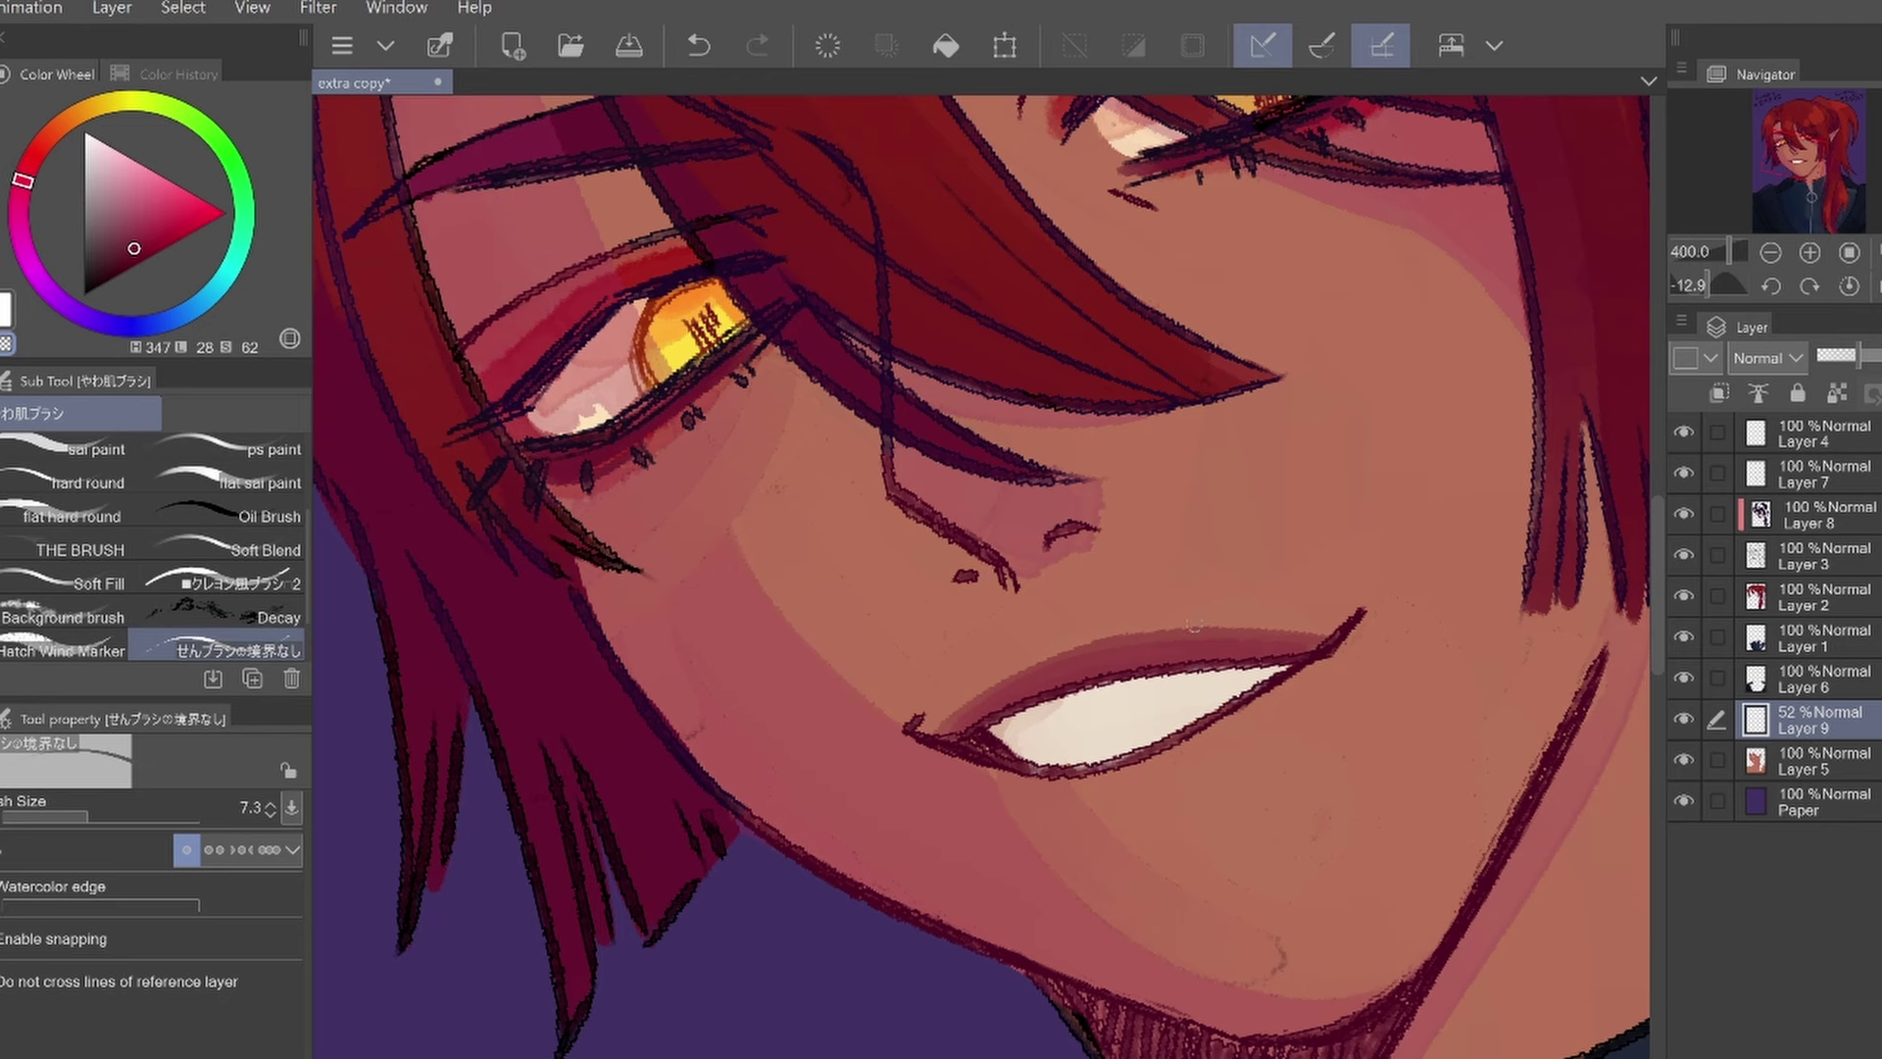
pyautogui.hotkey('ctrl', '0')
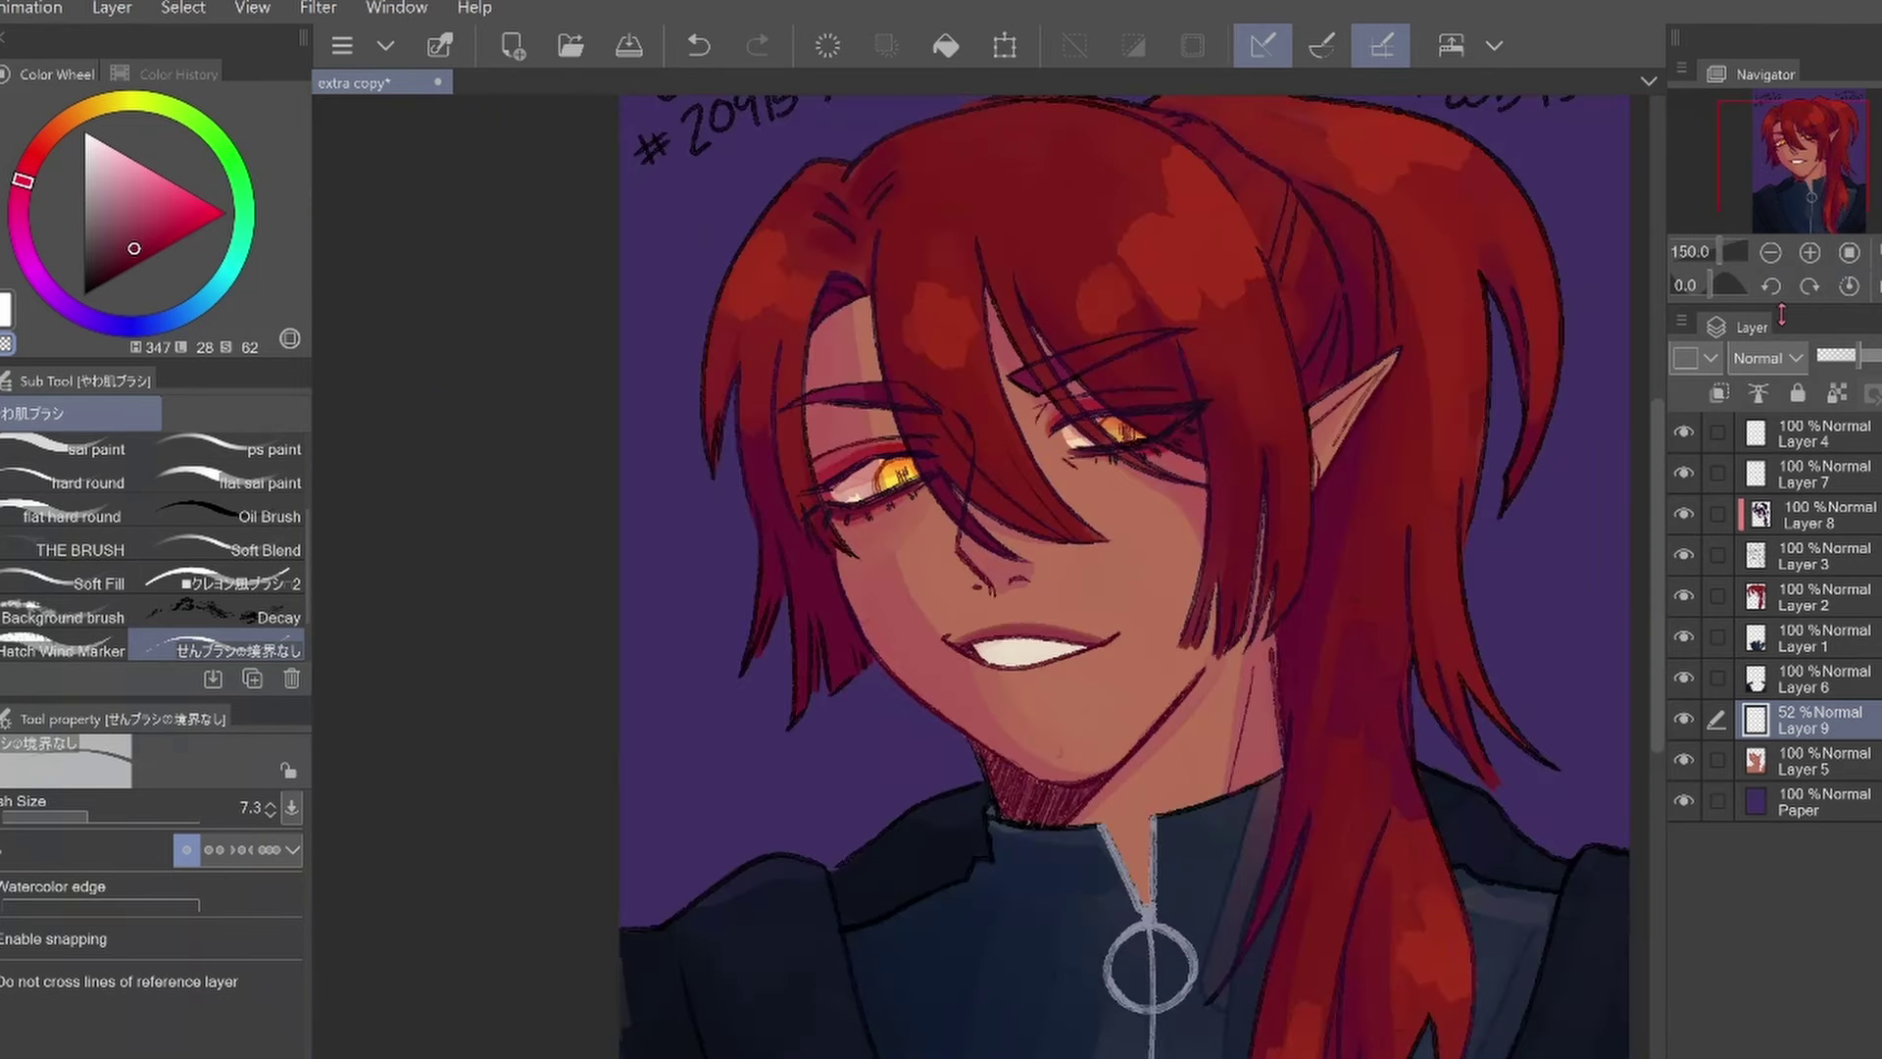
# Add a sampled red blush across the cheeks on a new layer above Layer 5, and set its opacity to 30%
pyautogui.scroll(2, 1297, 586)
pyautogui.keyDown('ctrl'); pyautogui.click(1108, 549); pyautogui.keyUp('ctrl')
pyautogui.click(1823, 761)
pyautogui.hotkey('ctrl', 'shift', 'n')
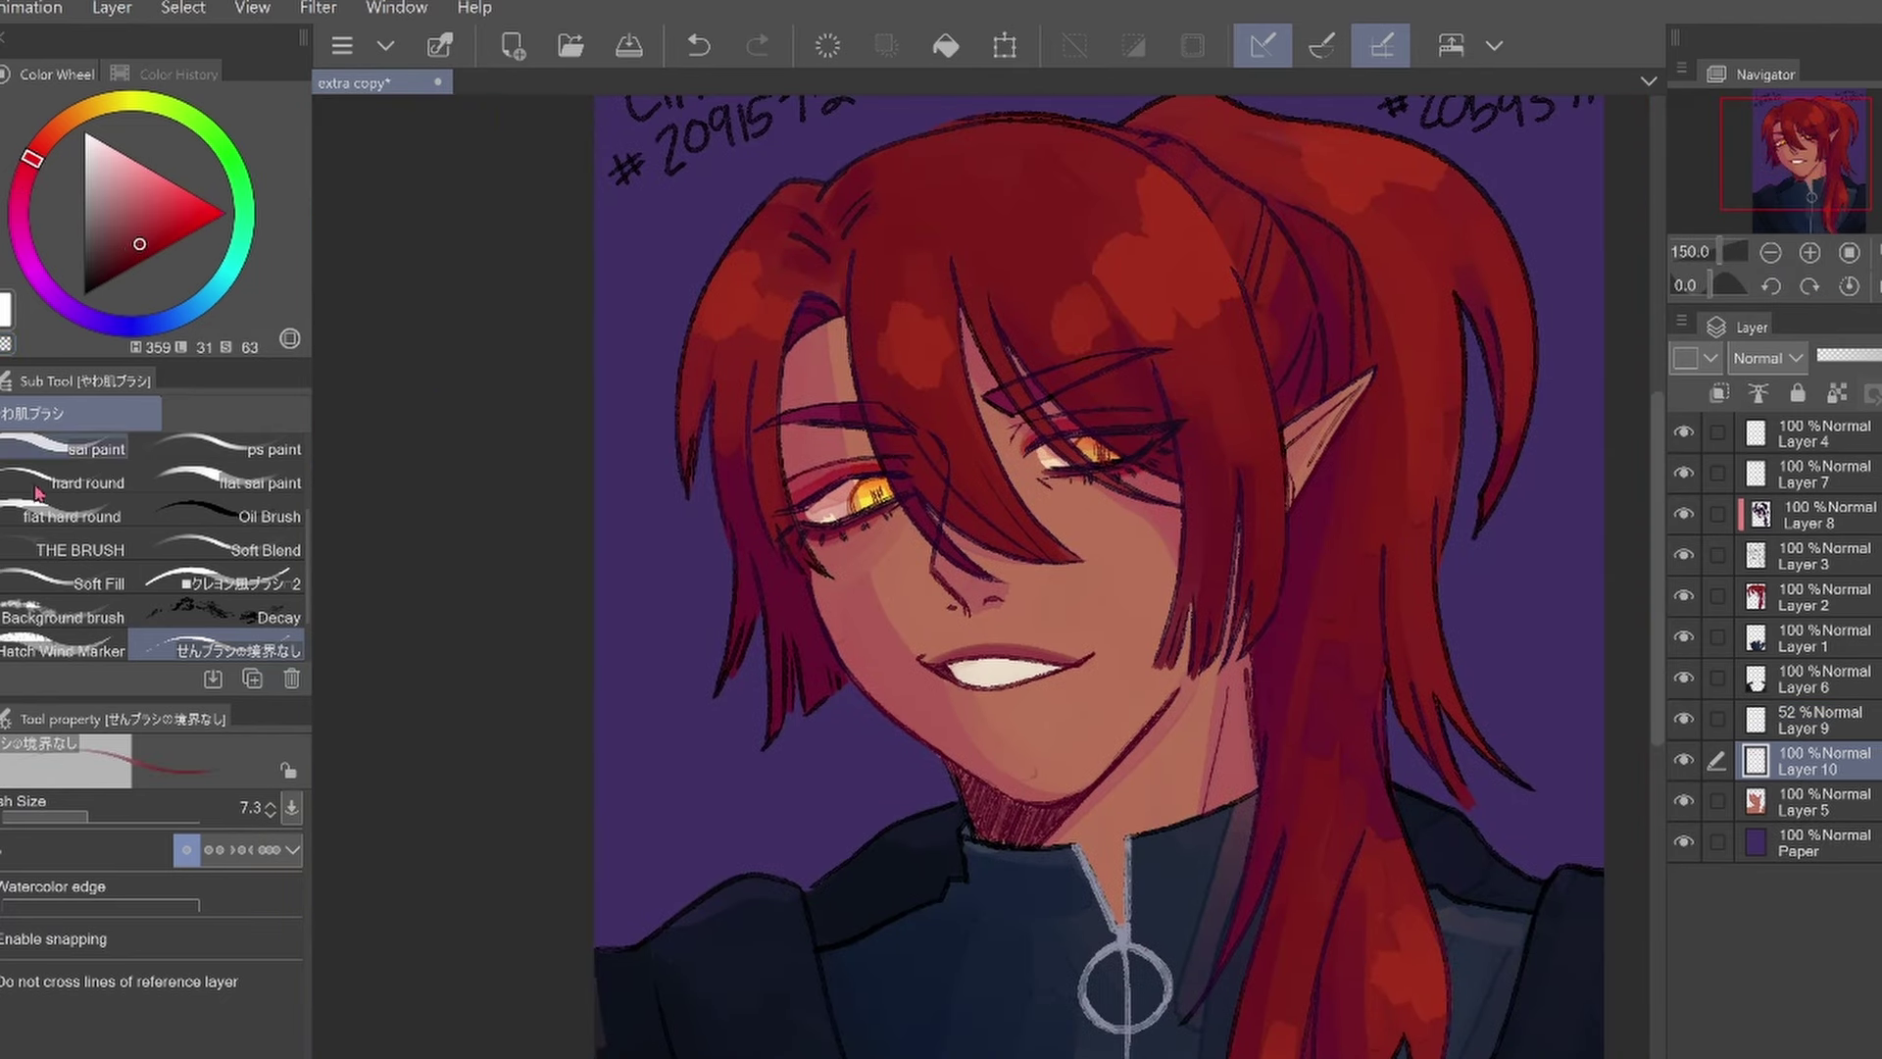
pyautogui.scroll(-2, 147, 549)
pyautogui.click(64, 650)
pyautogui.click(1823, 355)
pyautogui.moveTo(1823, 354); pyautogui.dragTo(1825, 355)
pyautogui.hotkey('ctrl', 'alt', '0')
pyautogui.press('b')
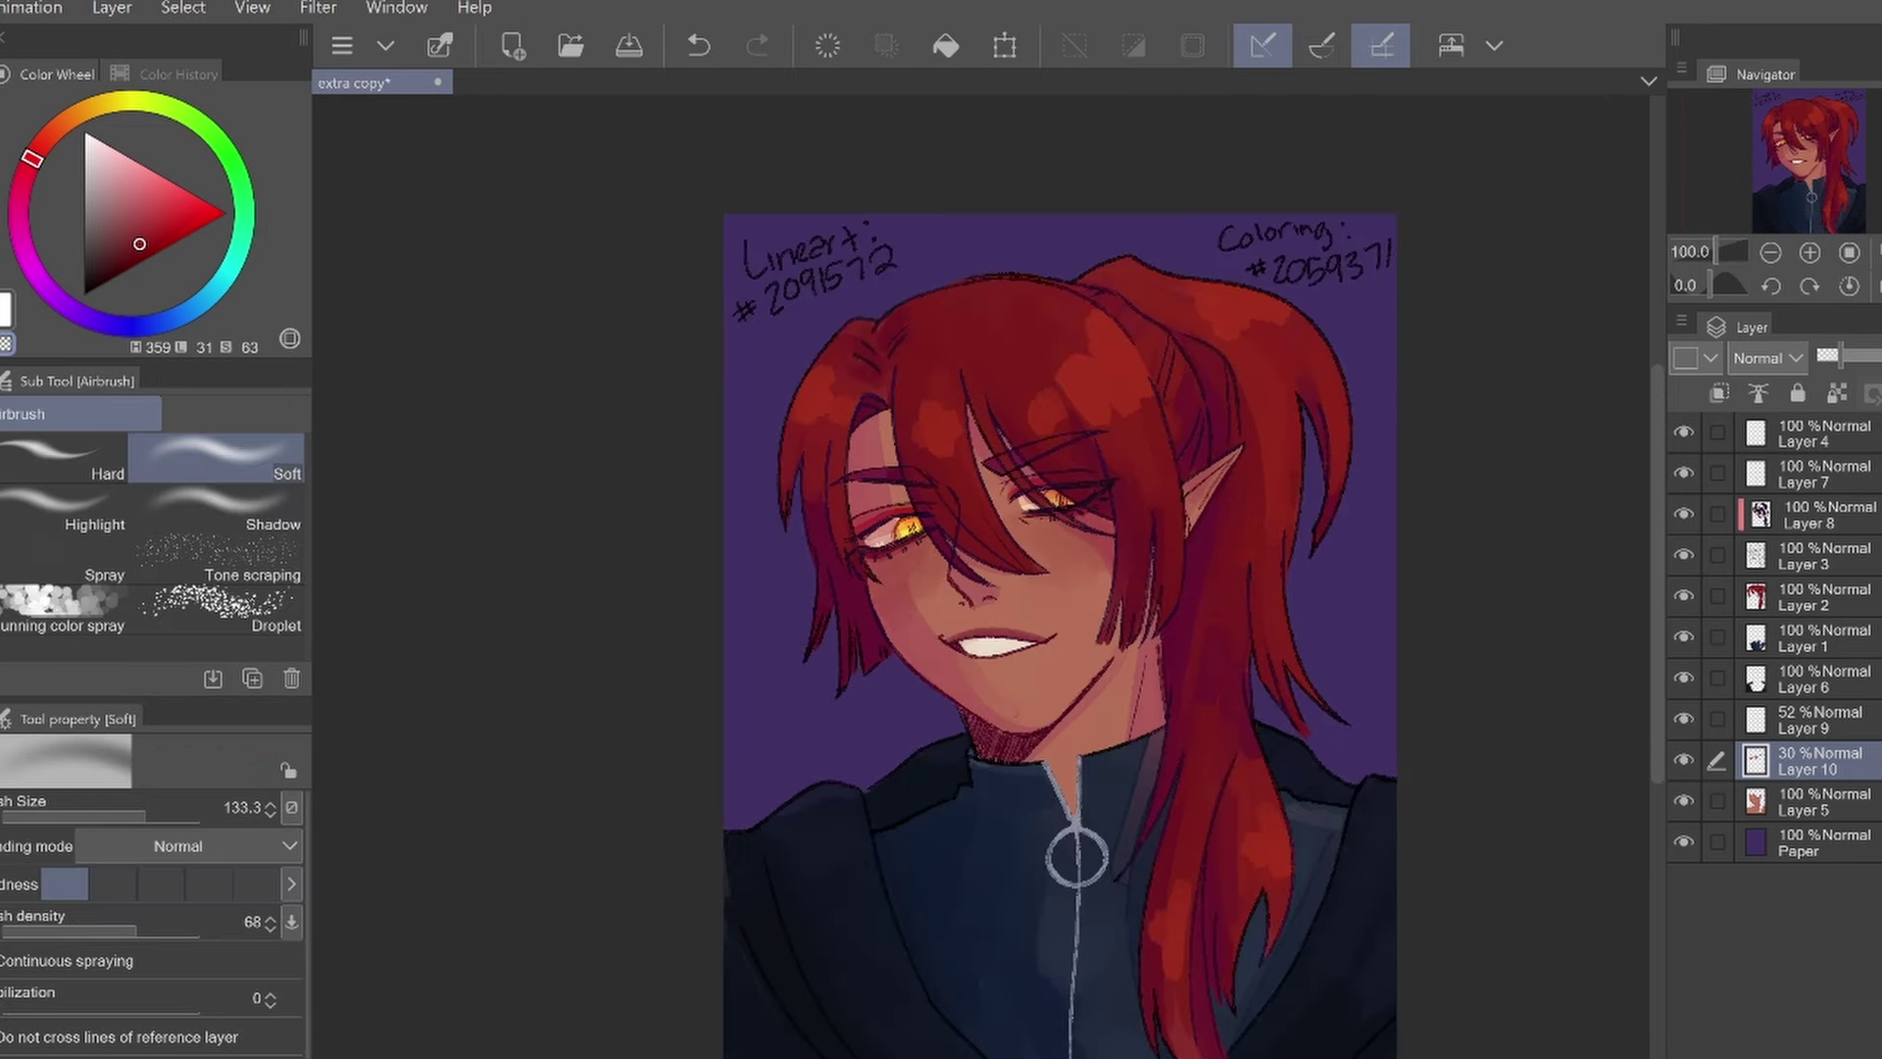
# Try a stronger dark red blush from under the eyes towards the pointed ear, and undo it
pyautogui.scroll(3, 980, 549)
pyautogui.moveTo(1137, 500); pyautogui.dragTo(1323, 414)
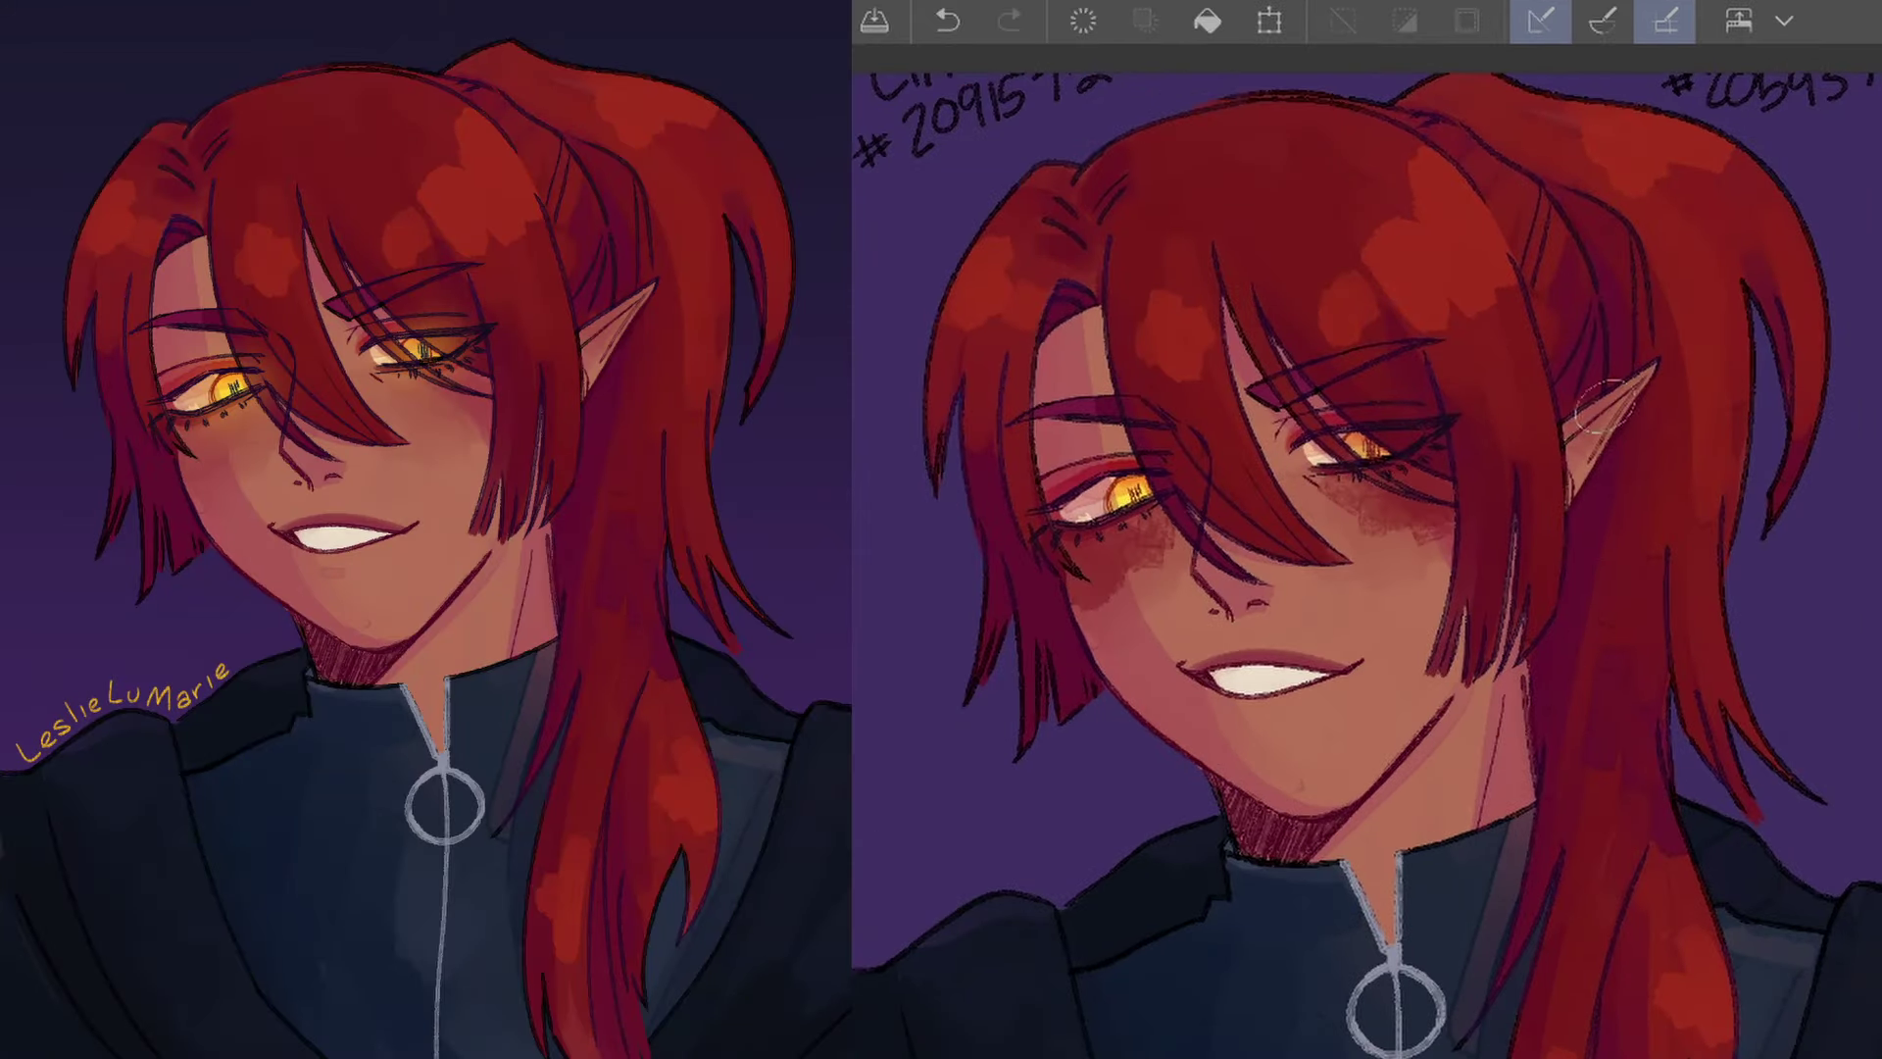
pyautogui.hotkey('ctrl', 'z')
pyautogui.hotkey('ctrl', 'alt', '0')
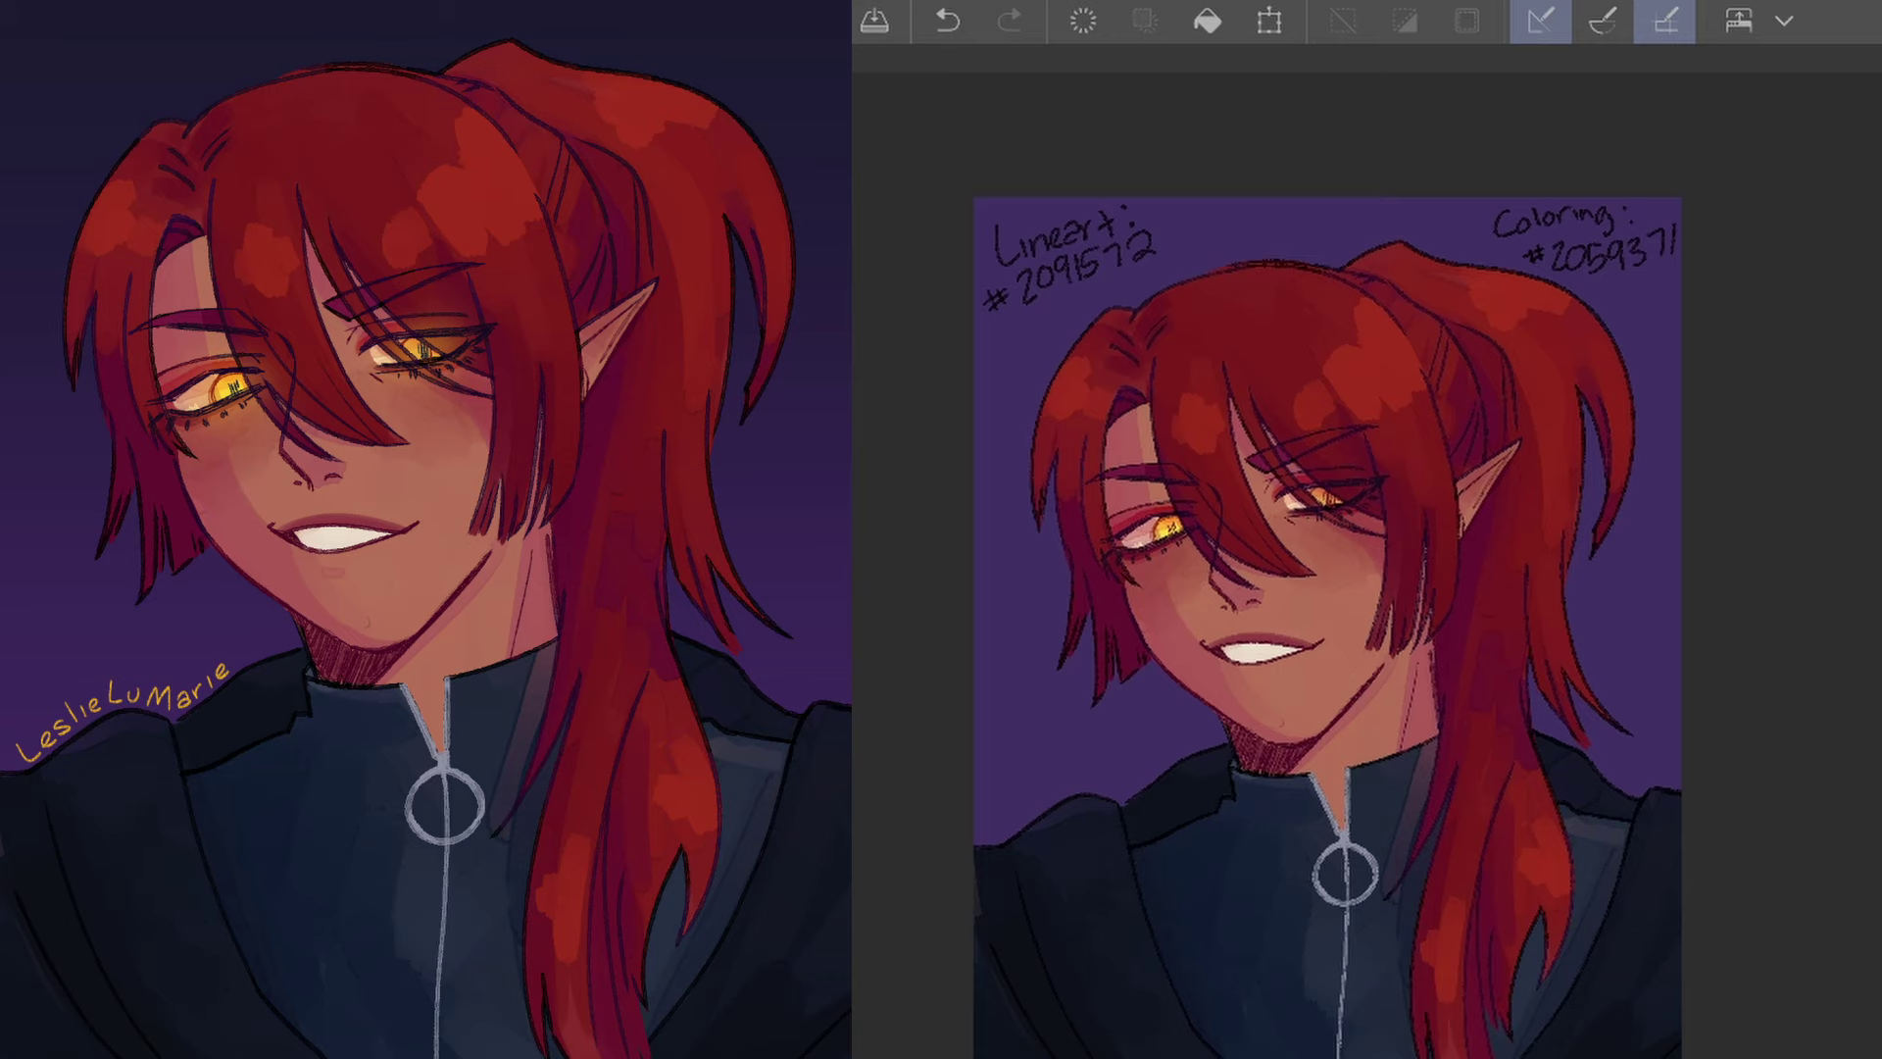
pyautogui.scroll(2, 1235, 597)
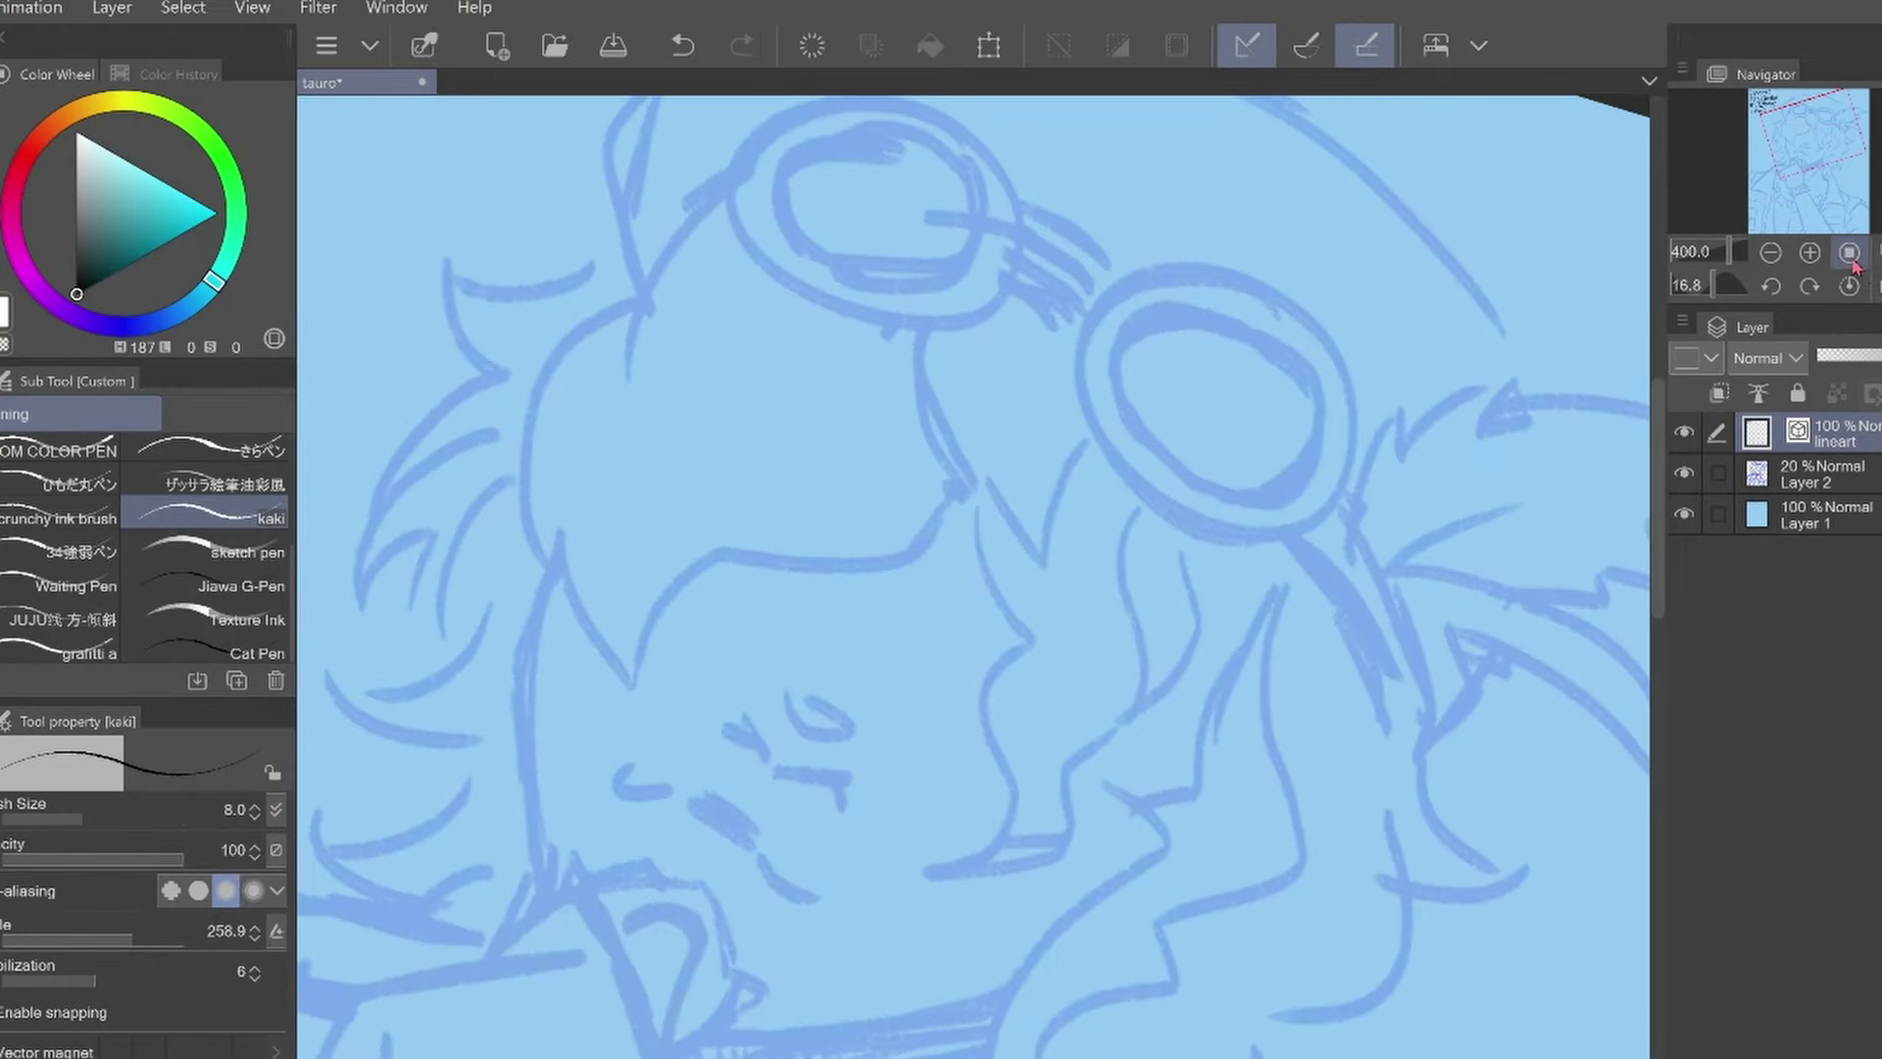
# Ink the wavy fringe locks hanging below the goggles on the lineart layer with the size 8 kaki pen
pyautogui.click(1848, 285)
pyautogui.scroll(3, 971, 579)
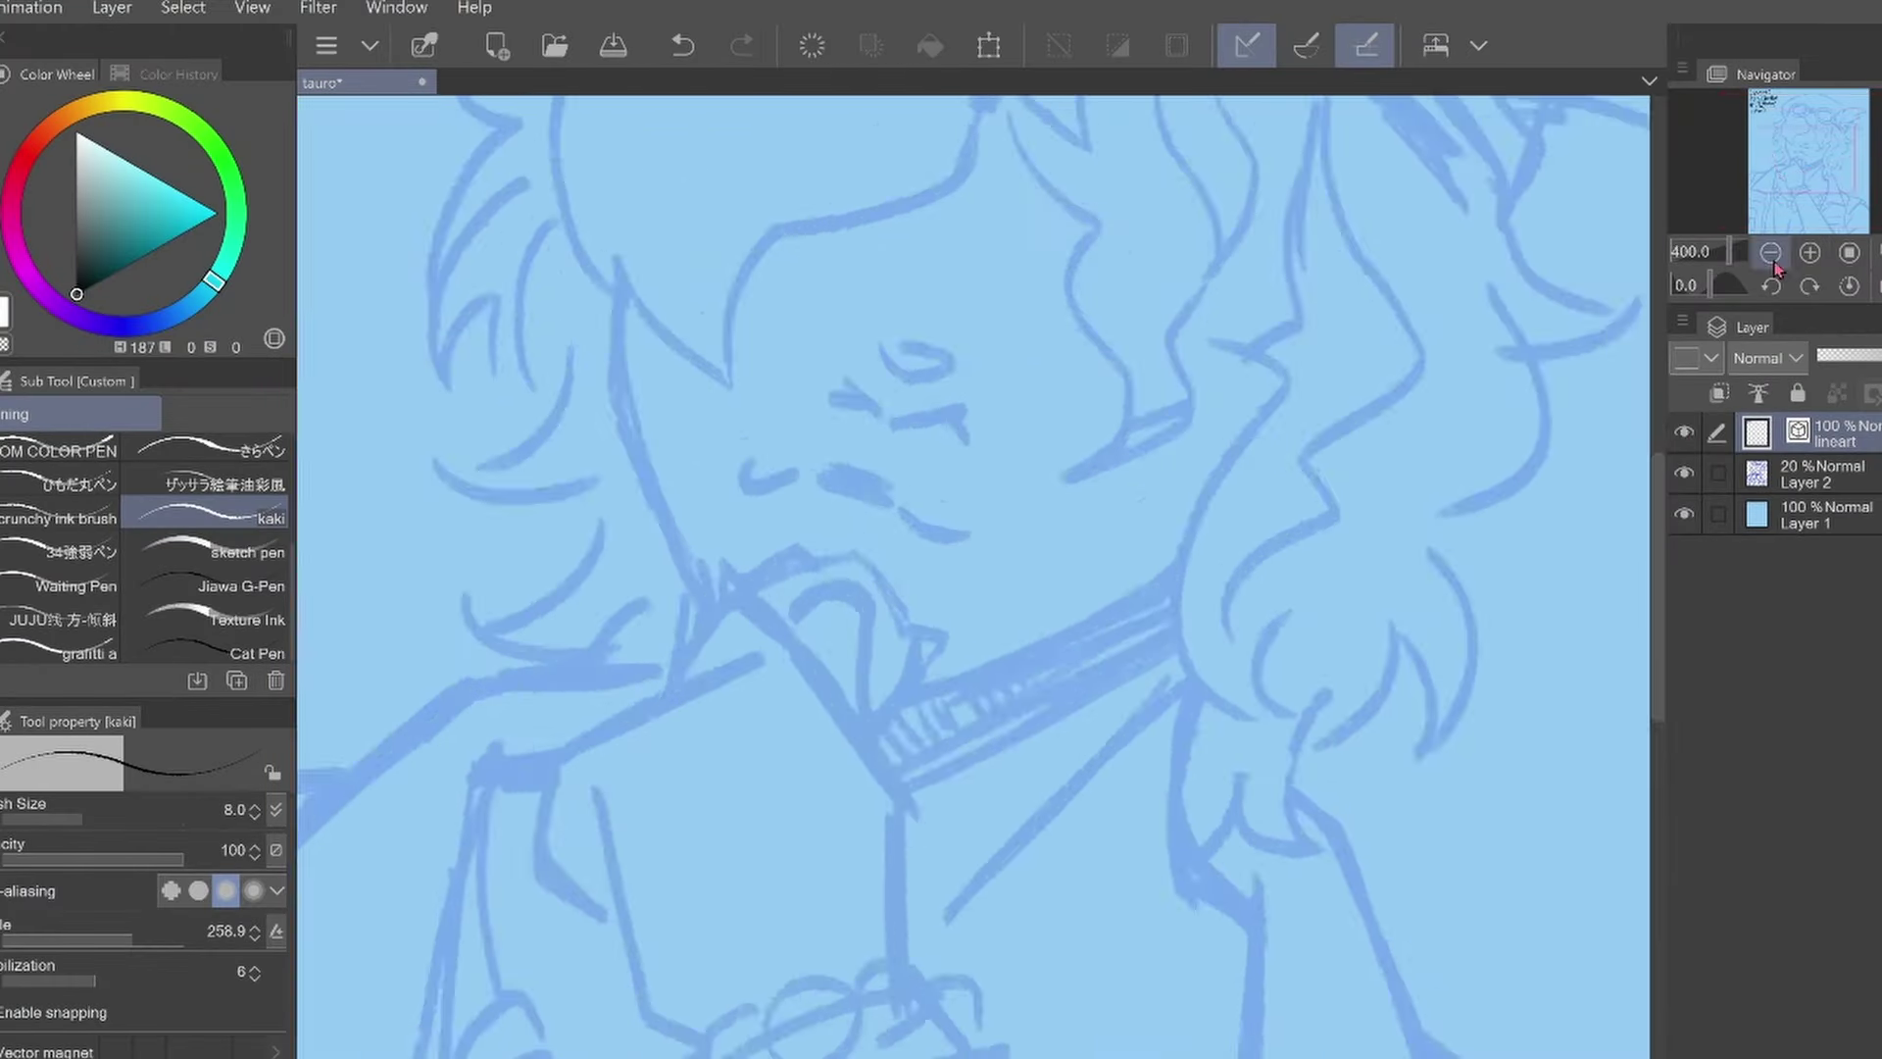
pyautogui.scroll(-1, 971, 578)
pyautogui.scroll(1, 970, 579)
pyautogui.moveTo(951, 302)
pyautogui.mouseDown()
pyautogui.moveTo(990, 549)
pyautogui.moveTo(1098, 593)
pyautogui.moveTo(1020, 692)
pyautogui.mouseUp()
pyautogui.hotkey('ctrl', 'z')
pyautogui.moveTo(1071, 373); pyautogui.dragTo(1108, 607)
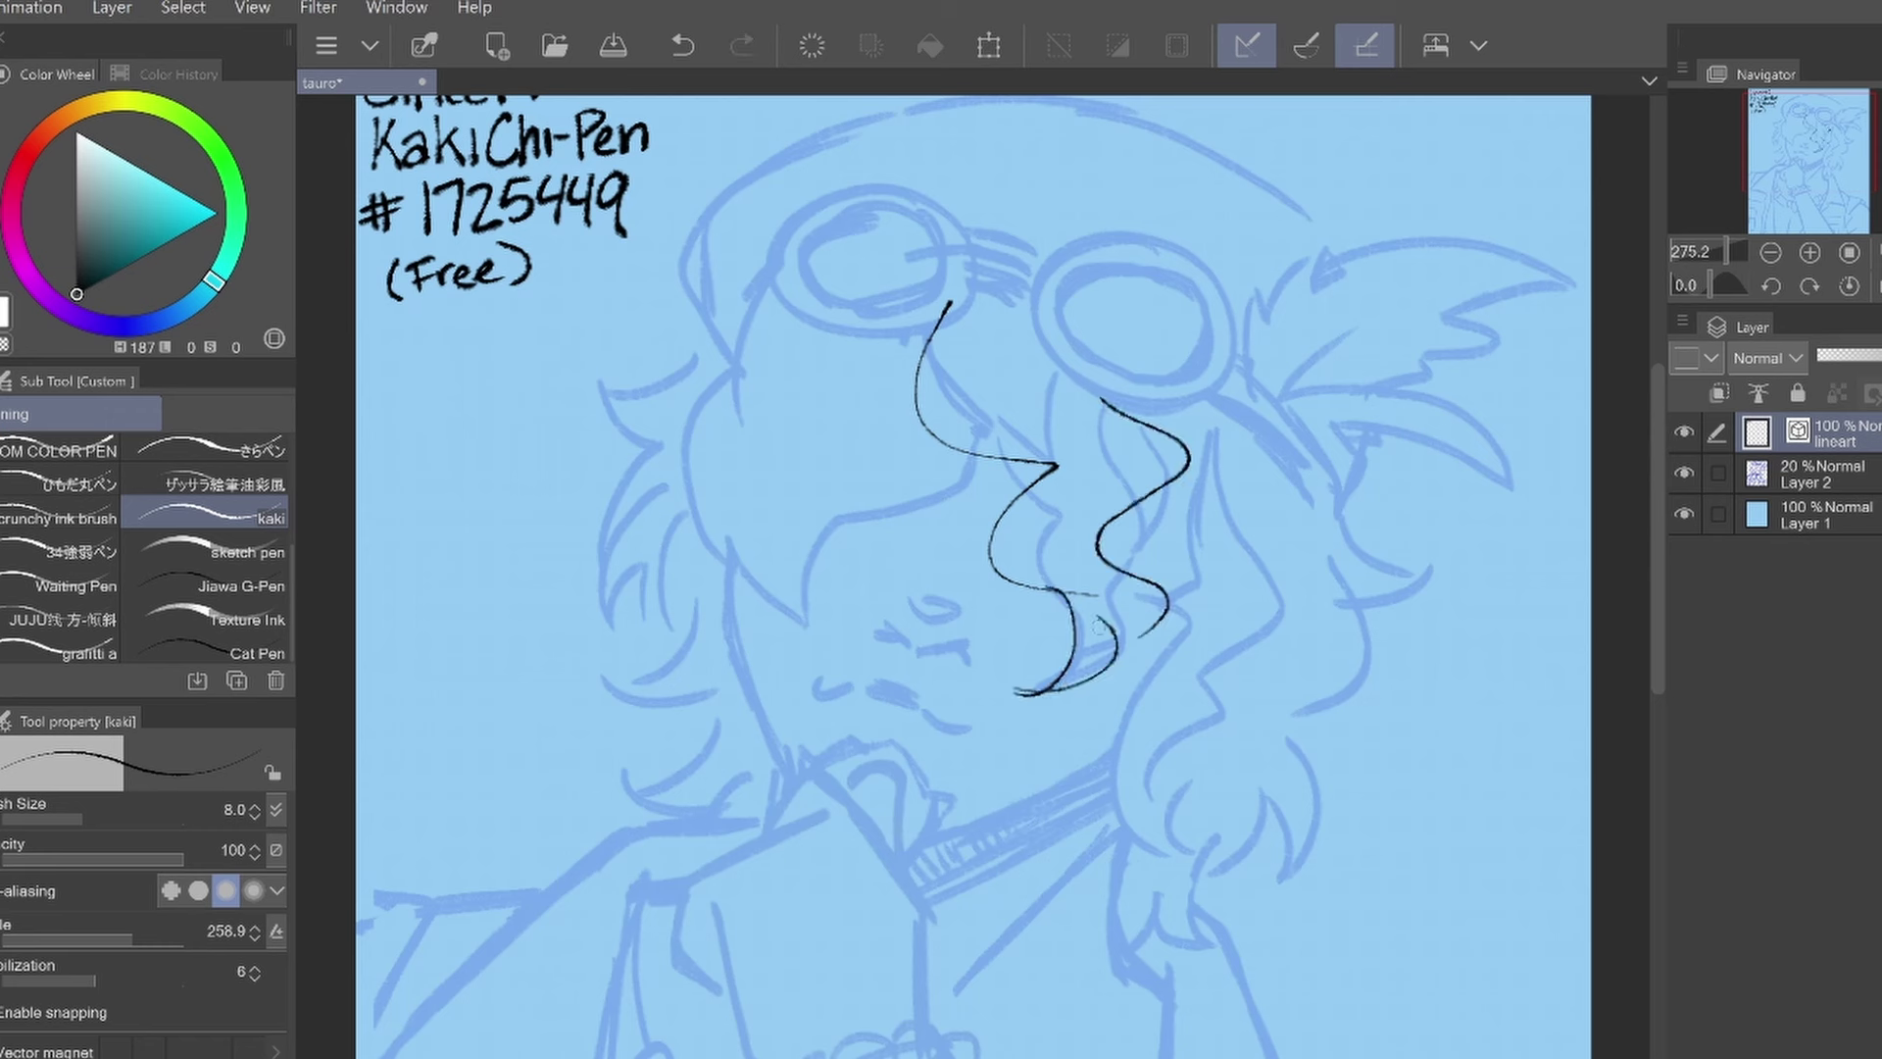
pyautogui.moveTo(1127, 479); pyautogui.dragTo(1024, 691)
# Ink two long wavy locks beside the face, running from under the right goggle lens down to the collar
pyautogui.moveTo(1227, 590); pyautogui.dragTo(1176, 774)
pyautogui.hotkey('ctrl', 'z')
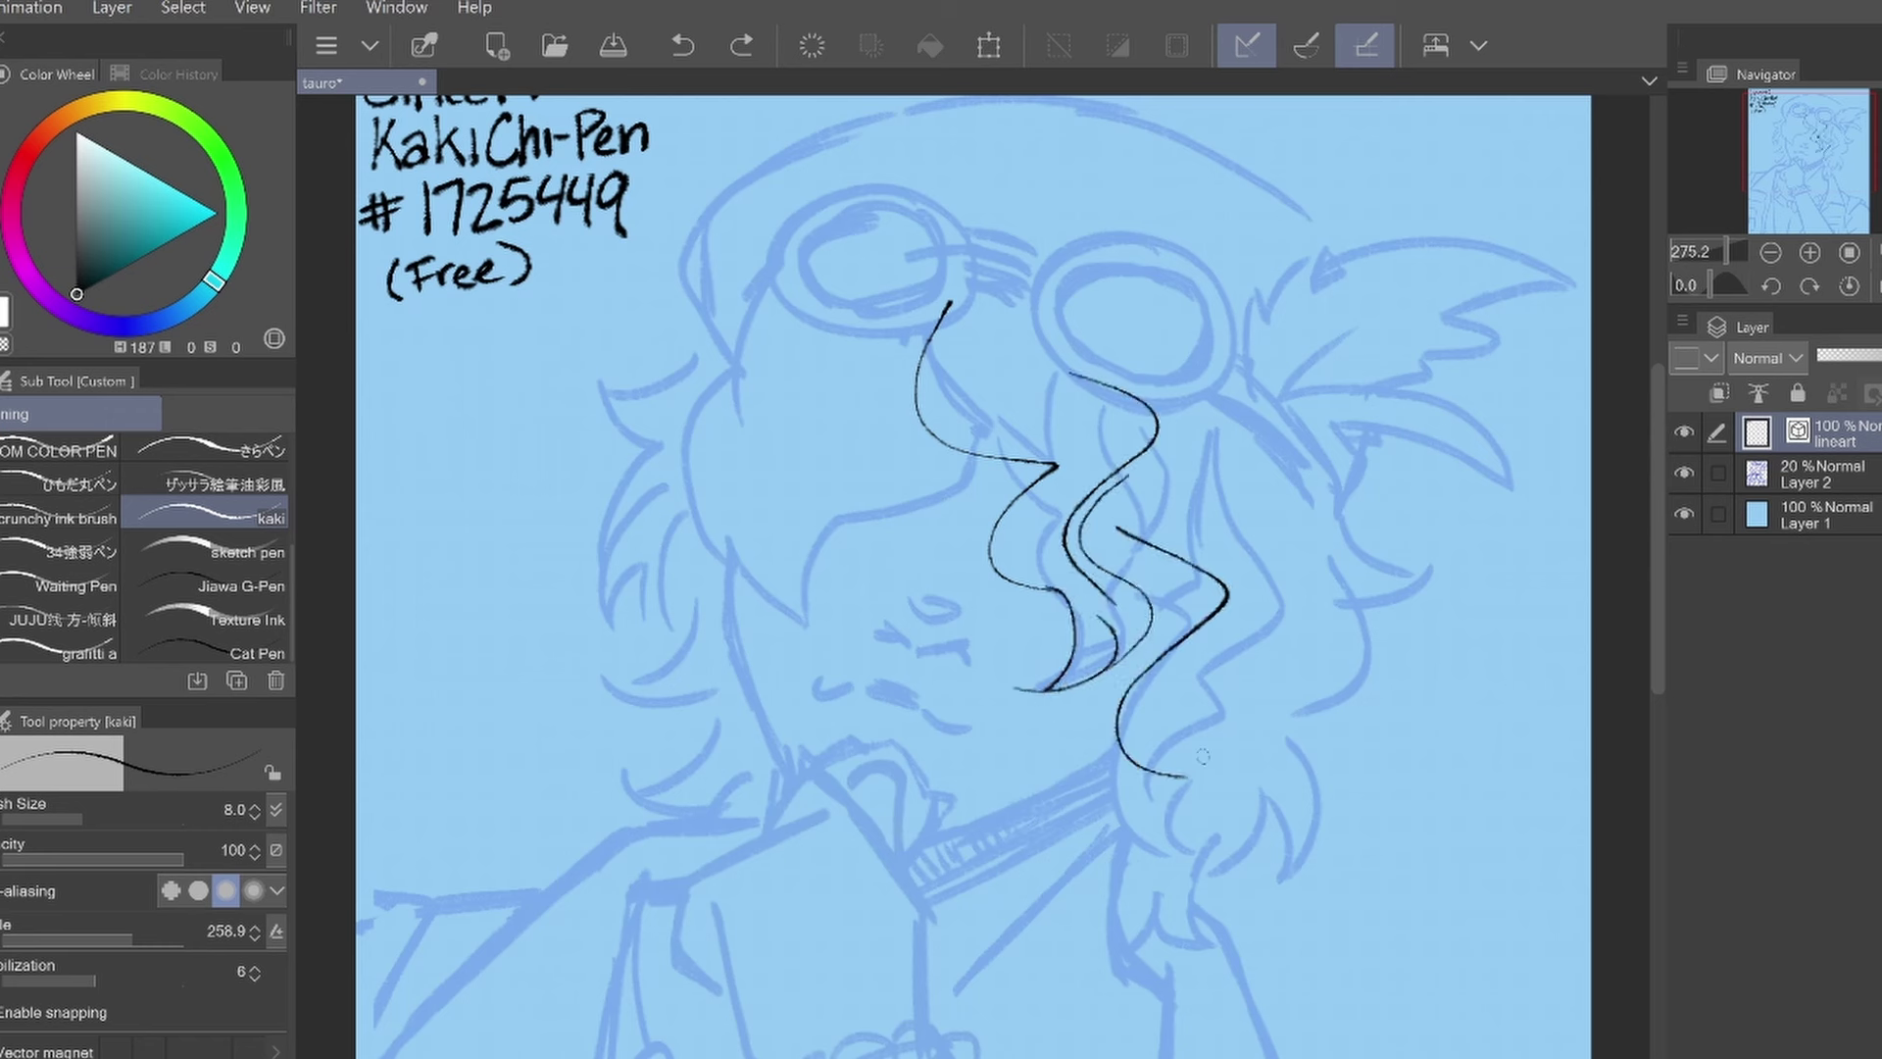
pyautogui.moveTo(1110, 528)
pyautogui.mouseDown()
pyautogui.moveTo(1088, 814)
pyautogui.moveTo(1160, 861)
pyautogui.mouseUp()
pyautogui.moveTo(1237, 460); pyautogui.dragTo(1243, 760)
# Ink the fringe sweeping across the eyes and the curled strands framing the left cheek
pyautogui.moveTo(983, 464); pyautogui.dragTo(796, 623)
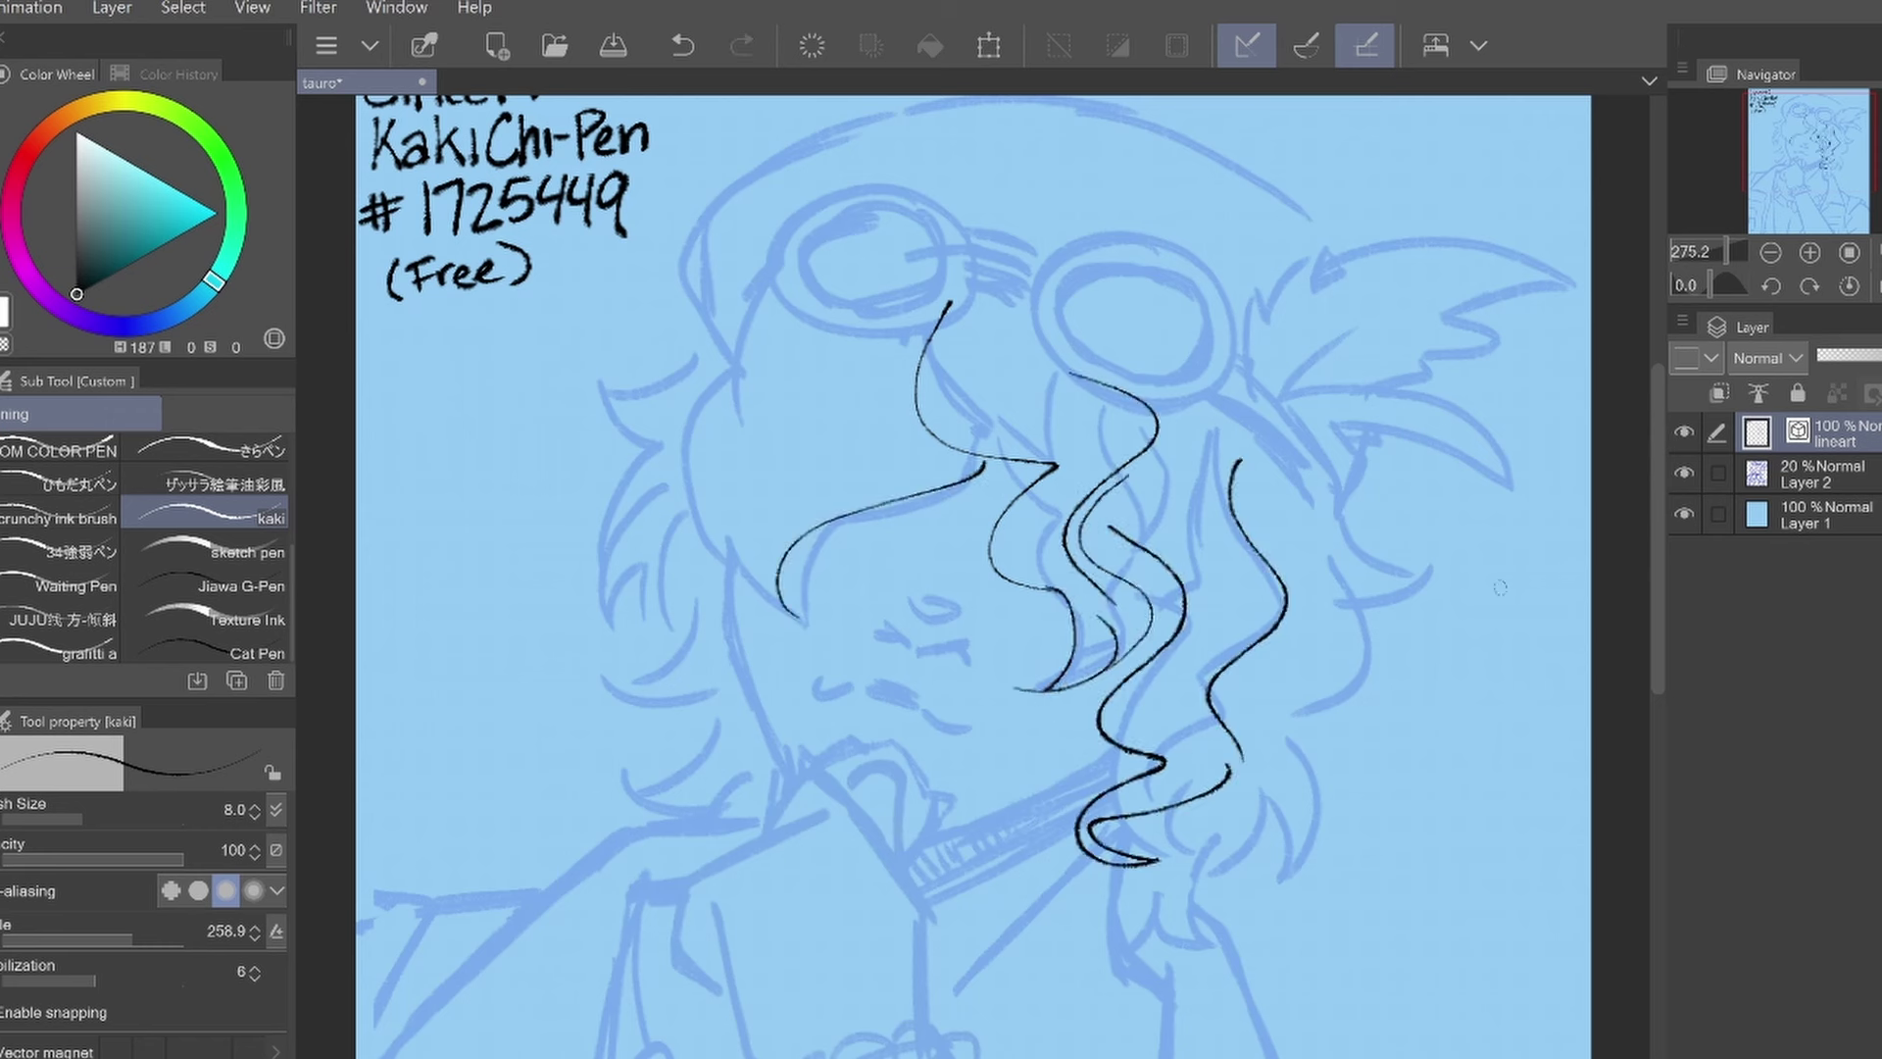
pyautogui.moveTo(777, 498); pyautogui.dragTo(792, 632)
pyautogui.moveTo(899, 345); pyautogui.dragTo(725, 495)
pyautogui.moveTo(731, 515); pyautogui.dragTo(670, 651)
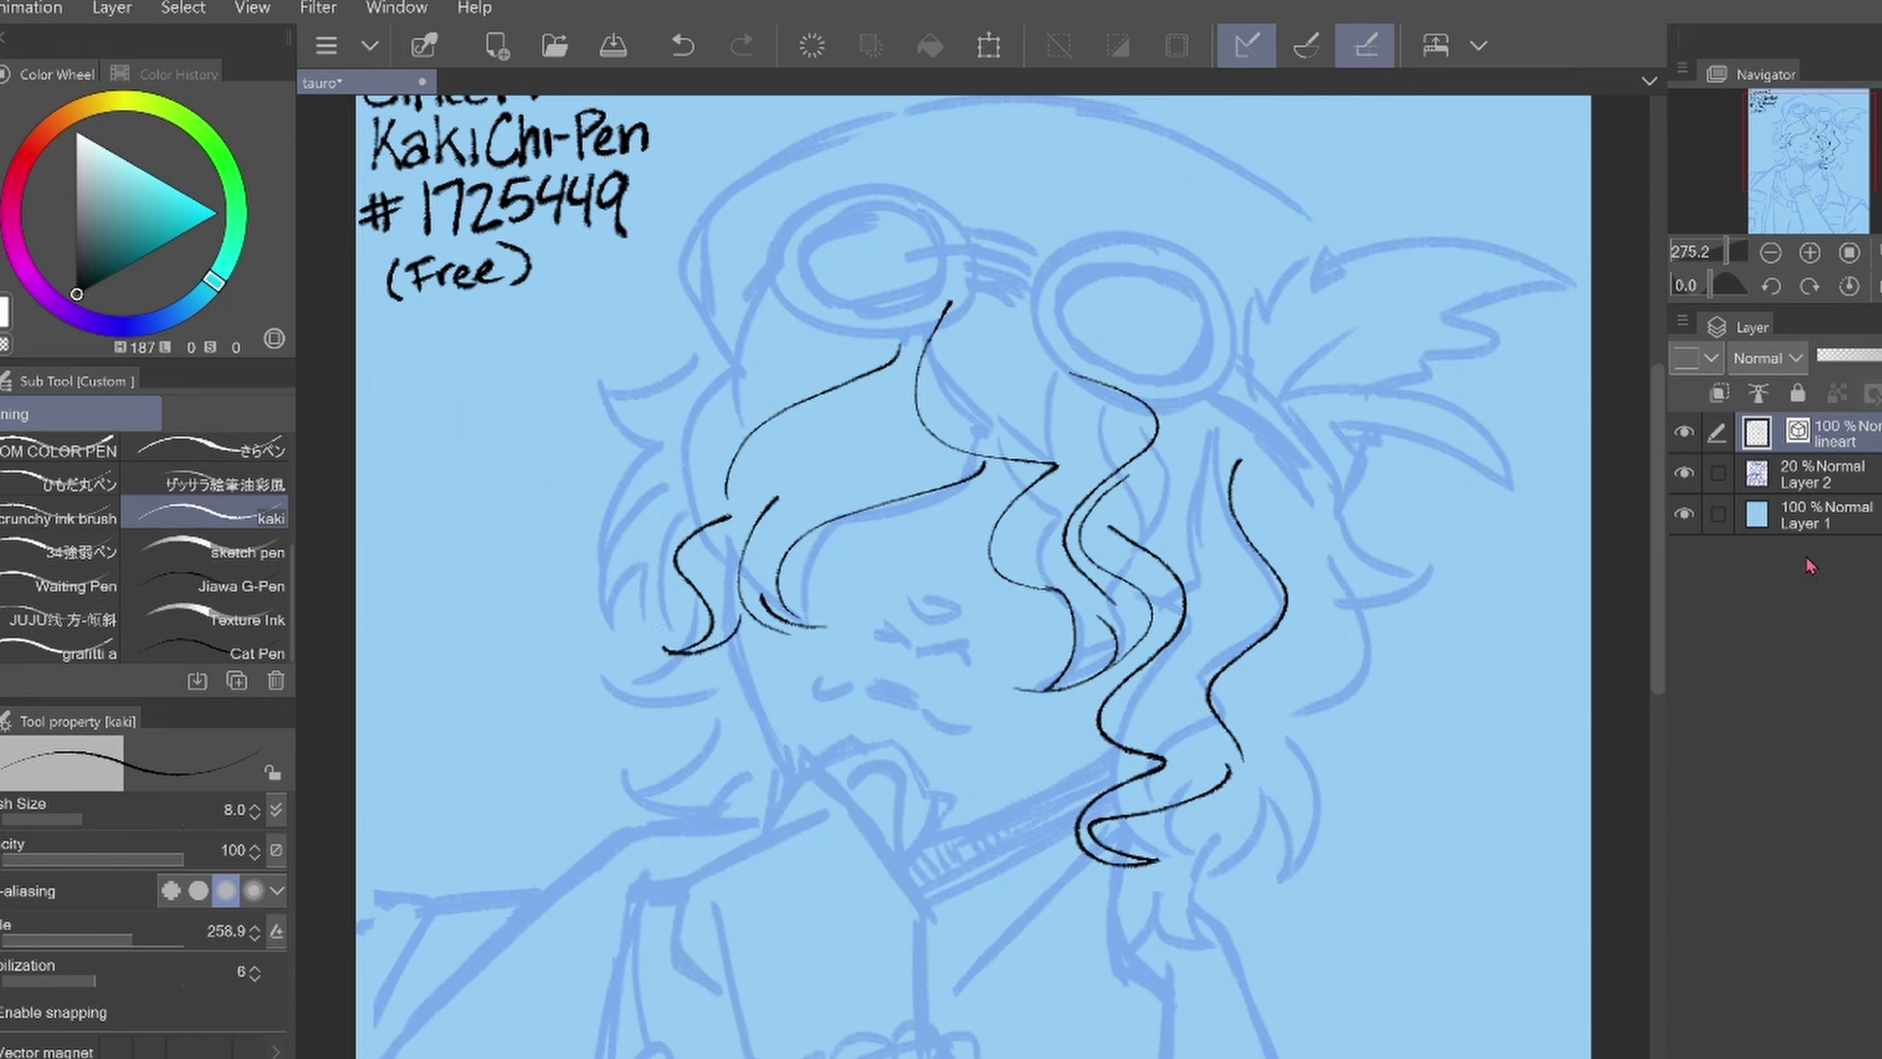
# Ink the upper outer hair contour from the left goggle lens out to the side of the head
pyautogui.moveTo(804, 288); pyautogui.dragTo(735, 416)
pyautogui.moveTo(735, 362)
pyautogui.mouseDown()
pyautogui.moveTo(638, 470)
pyautogui.moveTo(588, 598)
pyautogui.mouseUp()
pyautogui.hotkey('ctrl', 'z')
pyautogui.moveTo(686, 397); pyautogui.dragTo(554, 563)
pyautogui.hotkey('ctrl', 'z')
pyautogui.moveTo(705, 414); pyautogui.dragTo(703, 485)
pyautogui.hotkey('ctrl', 'z')
pyautogui.moveTo(691, 389); pyautogui.dragTo(563, 521)
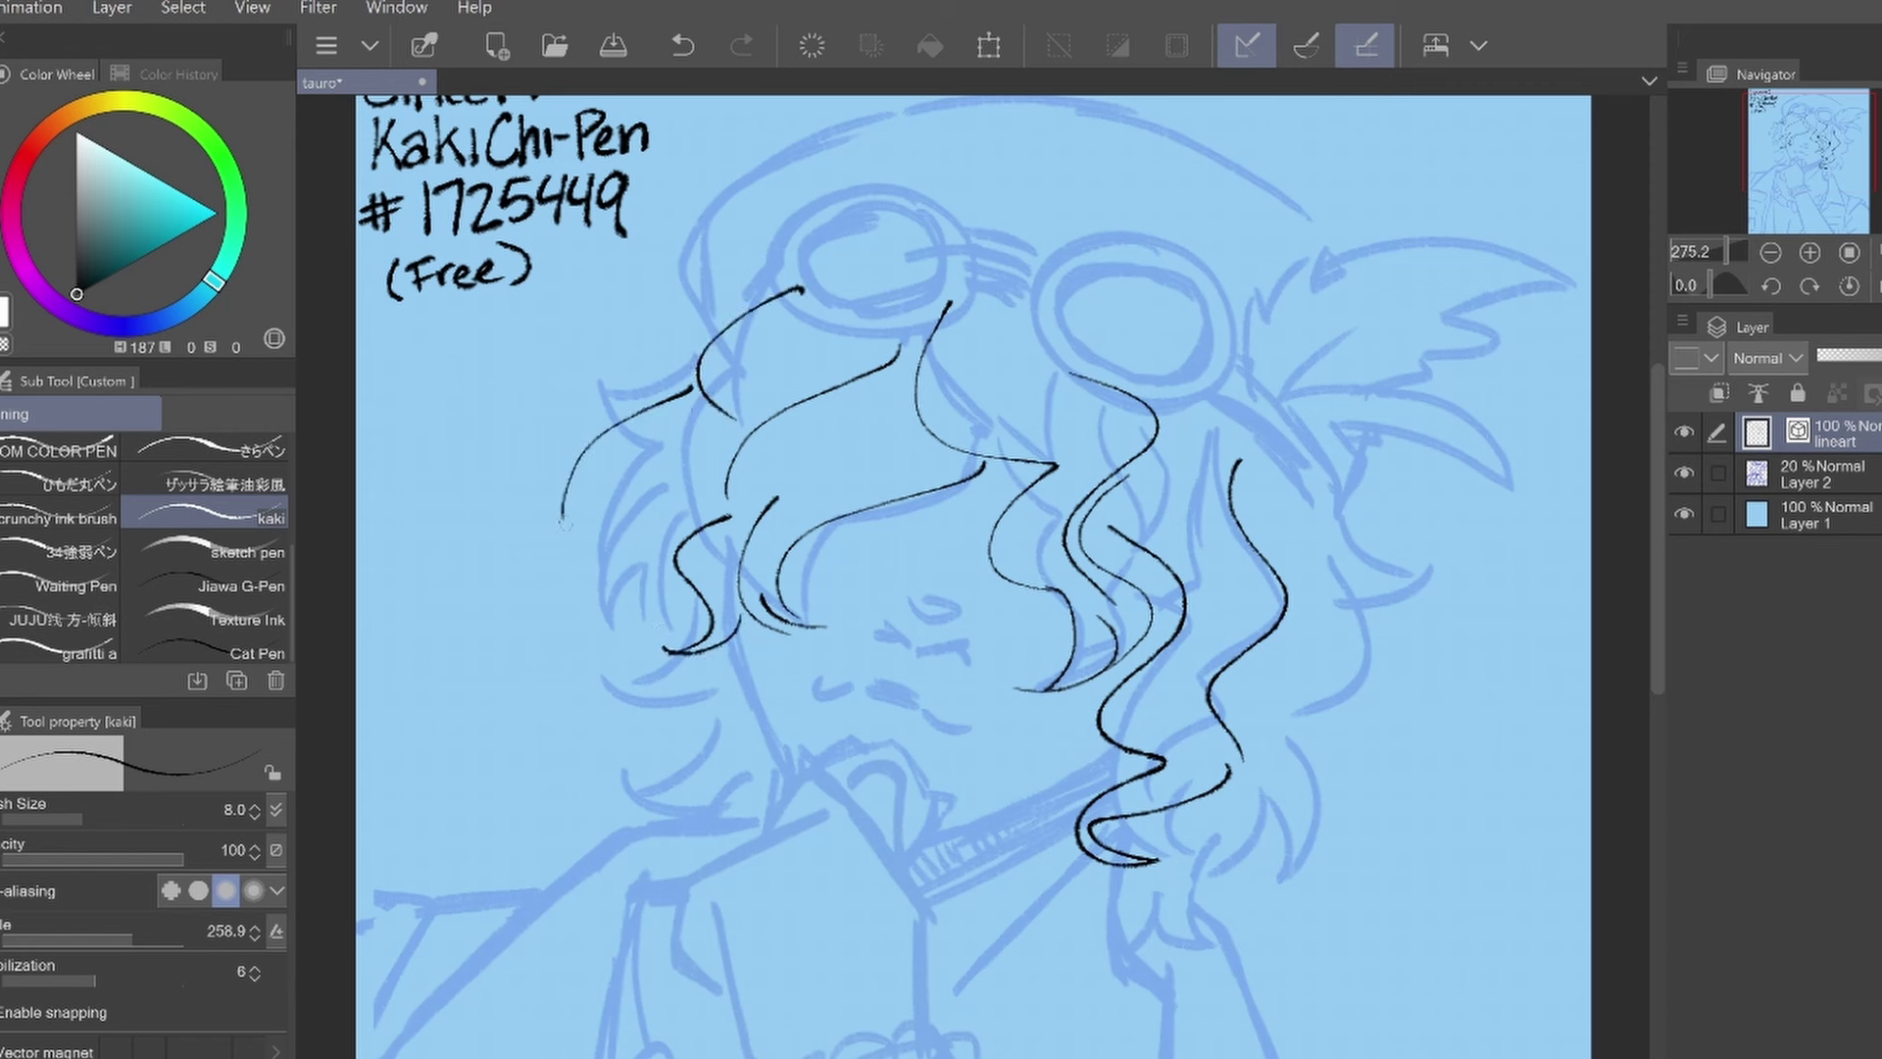
# Continue the left hair contour down to the collar, ending in pointed, flicked curls
pyautogui.moveTo(636, 448)
pyautogui.mouseDown()
pyautogui.moveTo(653, 679)
pyautogui.moveTo(631, 771)
pyautogui.mouseUp()
pyautogui.moveTo(706, 685); pyautogui.dragTo(655, 764)
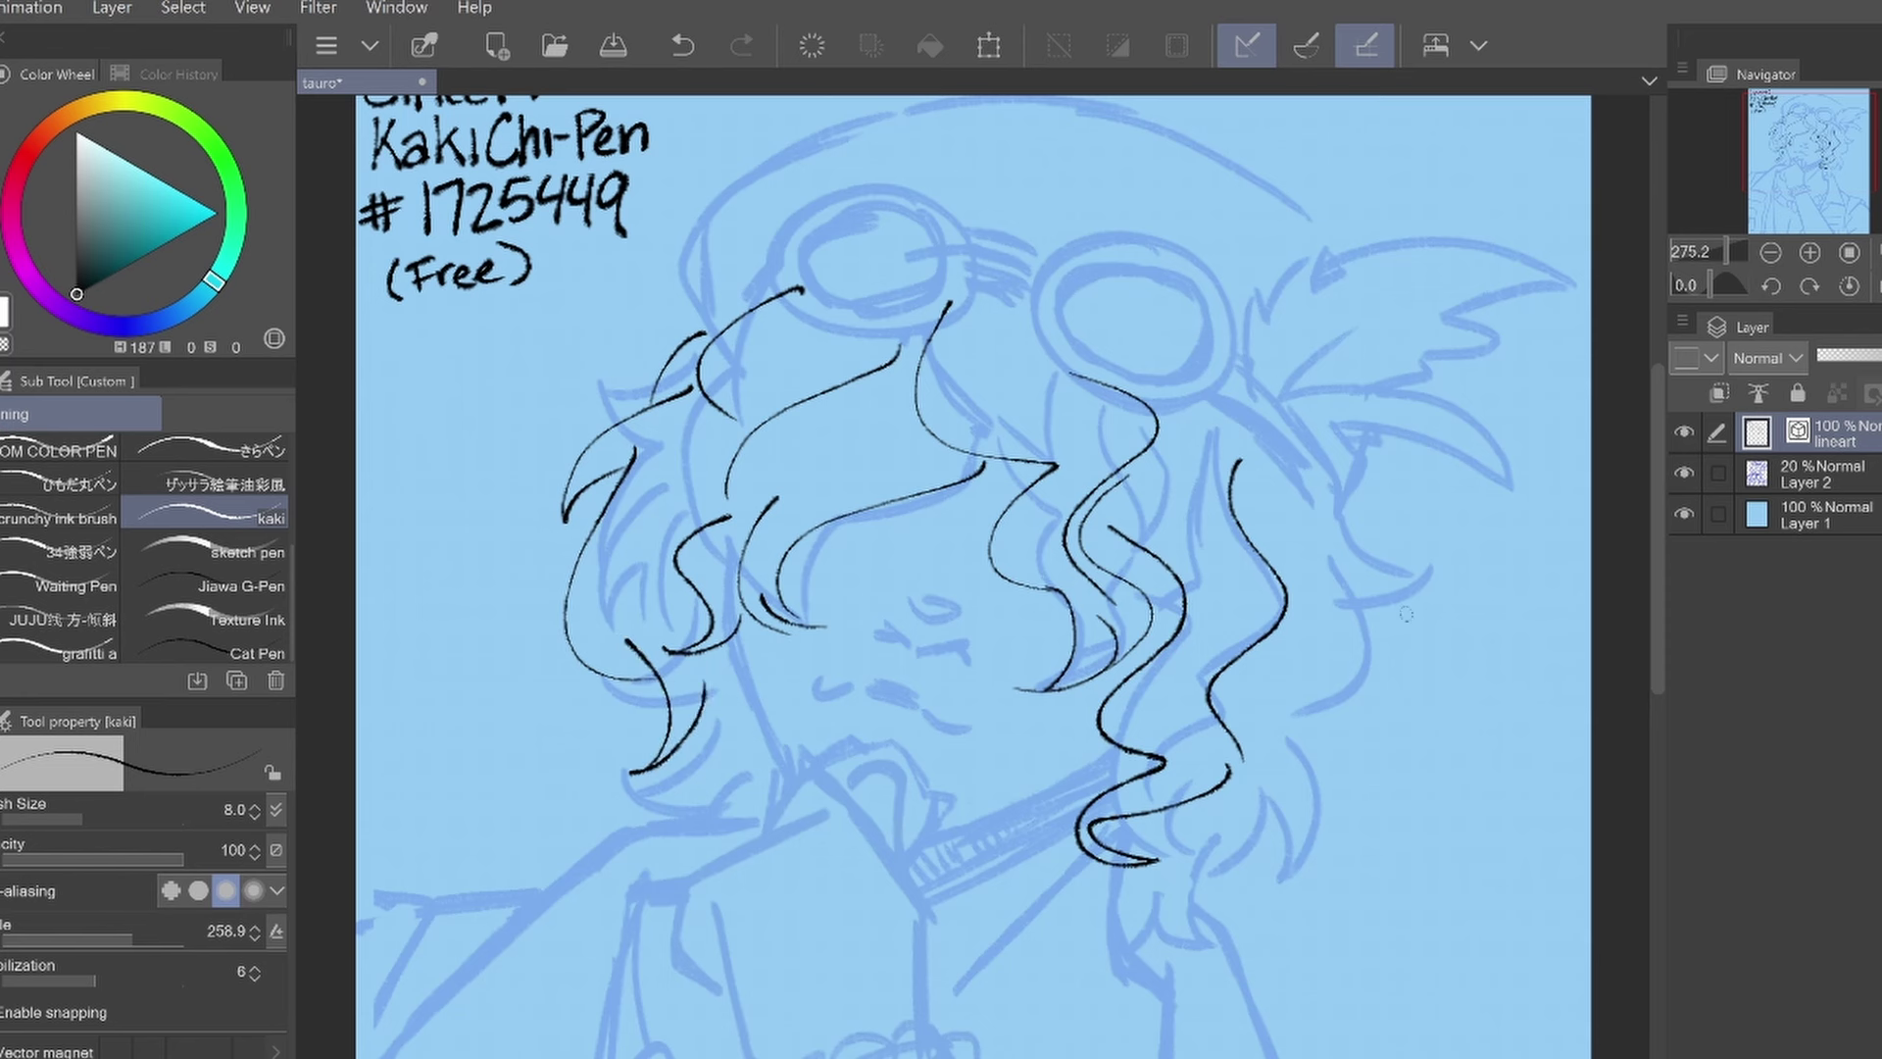
pyautogui.hotkey('ctrl', 'z')
pyautogui.moveTo(735, 652)
pyautogui.mouseDown()
pyautogui.moveTo(701, 818)
pyautogui.moveTo(630, 841)
pyautogui.mouseUp()
pyautogui.moveTo(708, 715); pyautogui.dragTo(697, 767)
pyautogui.moveTo(763, 762); pyautogui.dragTo(818, 816)
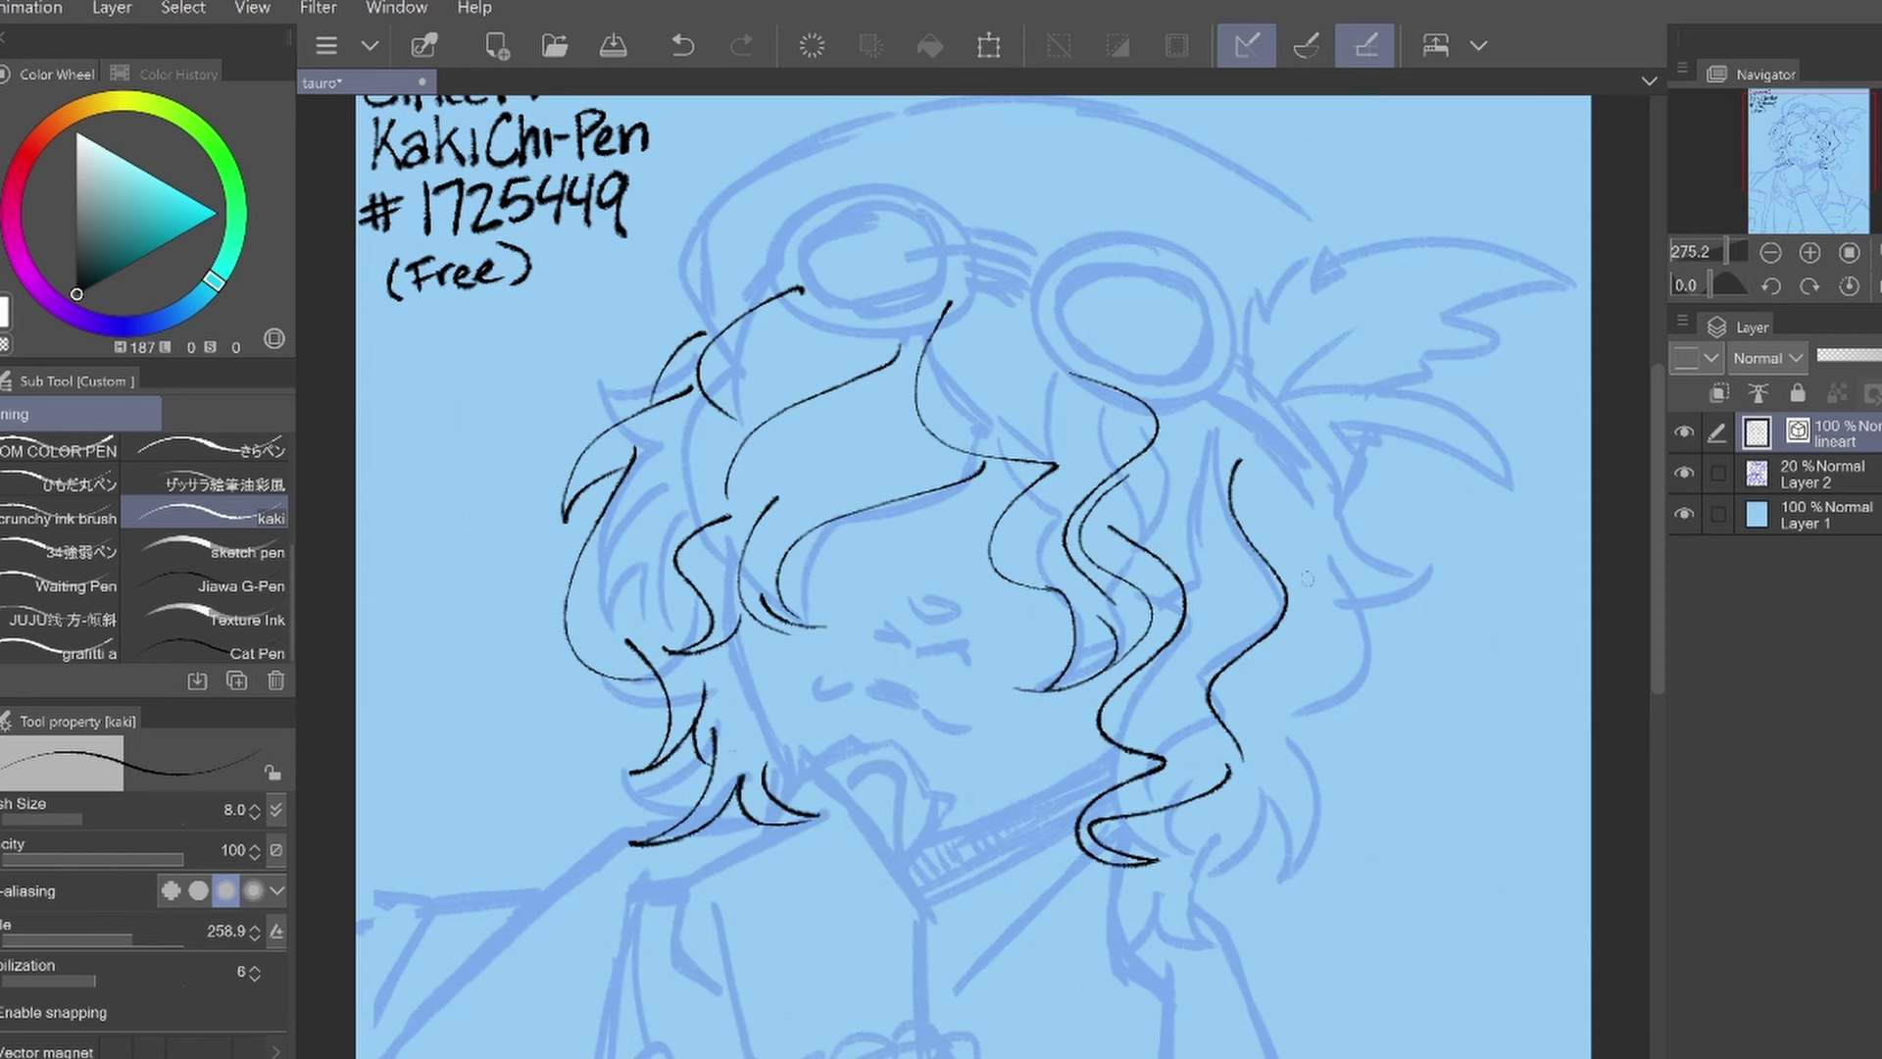
# Ink the outer curls on the right side of the hair, from below the goggle strap to the shoulder
pyautogui.moveTo(1331, 478); pyautogui.dragTo(1460, 615)
pyautogui.hotkey('ctrl', 'z')
pyautogui.moveTo(1343, 545); pyautogui.dragTo(1458, 616)
pyautogui.moveTo(1345, 686)
pyautogui.mouseDown()
pyautogui.moveTo(1272, 741)
pyautogui.moveTo(1347, 813)
pyautogui.mouseUp()
pyautogui.hotkey('ctrl', 'z')
pyautogui.moveTo(1335, 745)
pyautogui.mouseDown()
pyautogui.moveTo(1348, 814)
pyautogui.moveTo(1256, 823)
pyautogui.moveTo(1299, 906)
pyautogui.mouseUp()
# Ink the flicked hair tips above the right shoulder and the small shapes of the nose
pyautogui.press('h')
pyautogui.press('h')
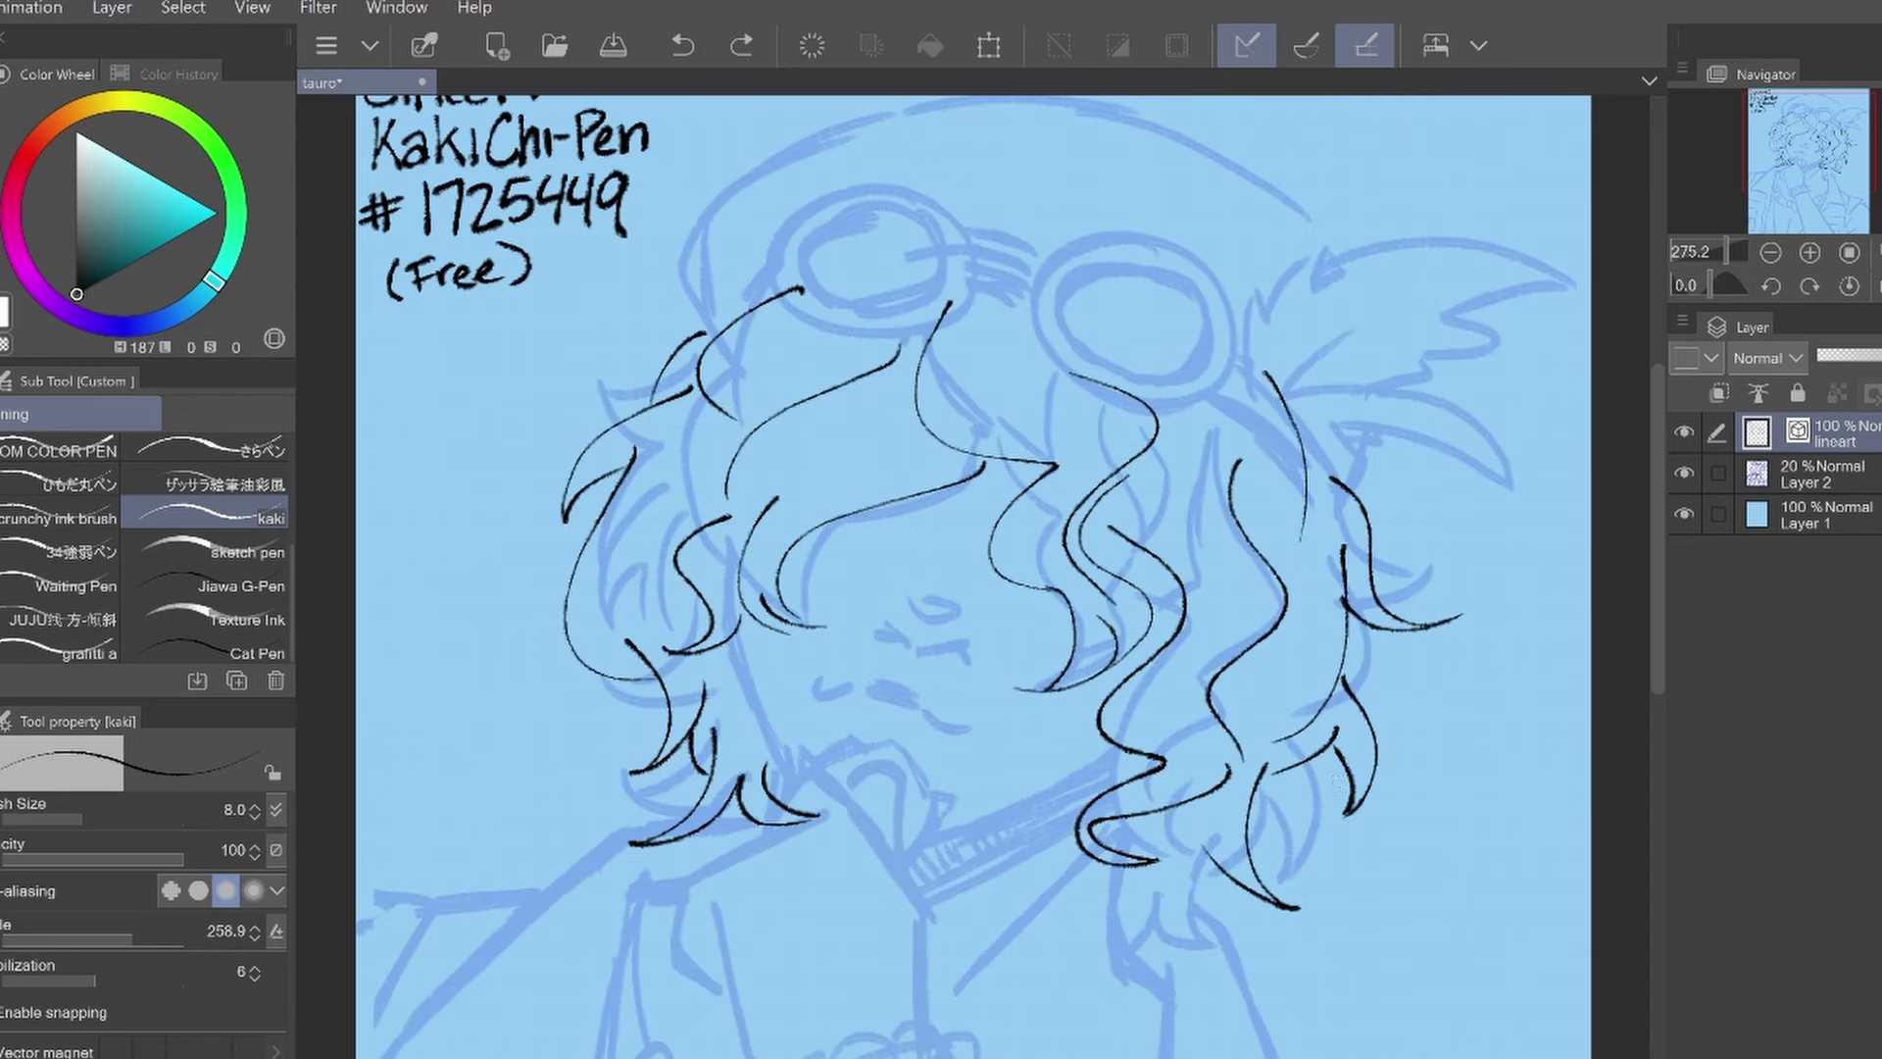
pyautogui.moveTo(1195, 850); pyautogui.dragTo(1247, 943)
pyautogui.moveTo(1140, 890); pyautogui.dragTo(1122, 946)
pyautogui.moveTo(1289, 773); pyautogui.dragTo(1251, 818)
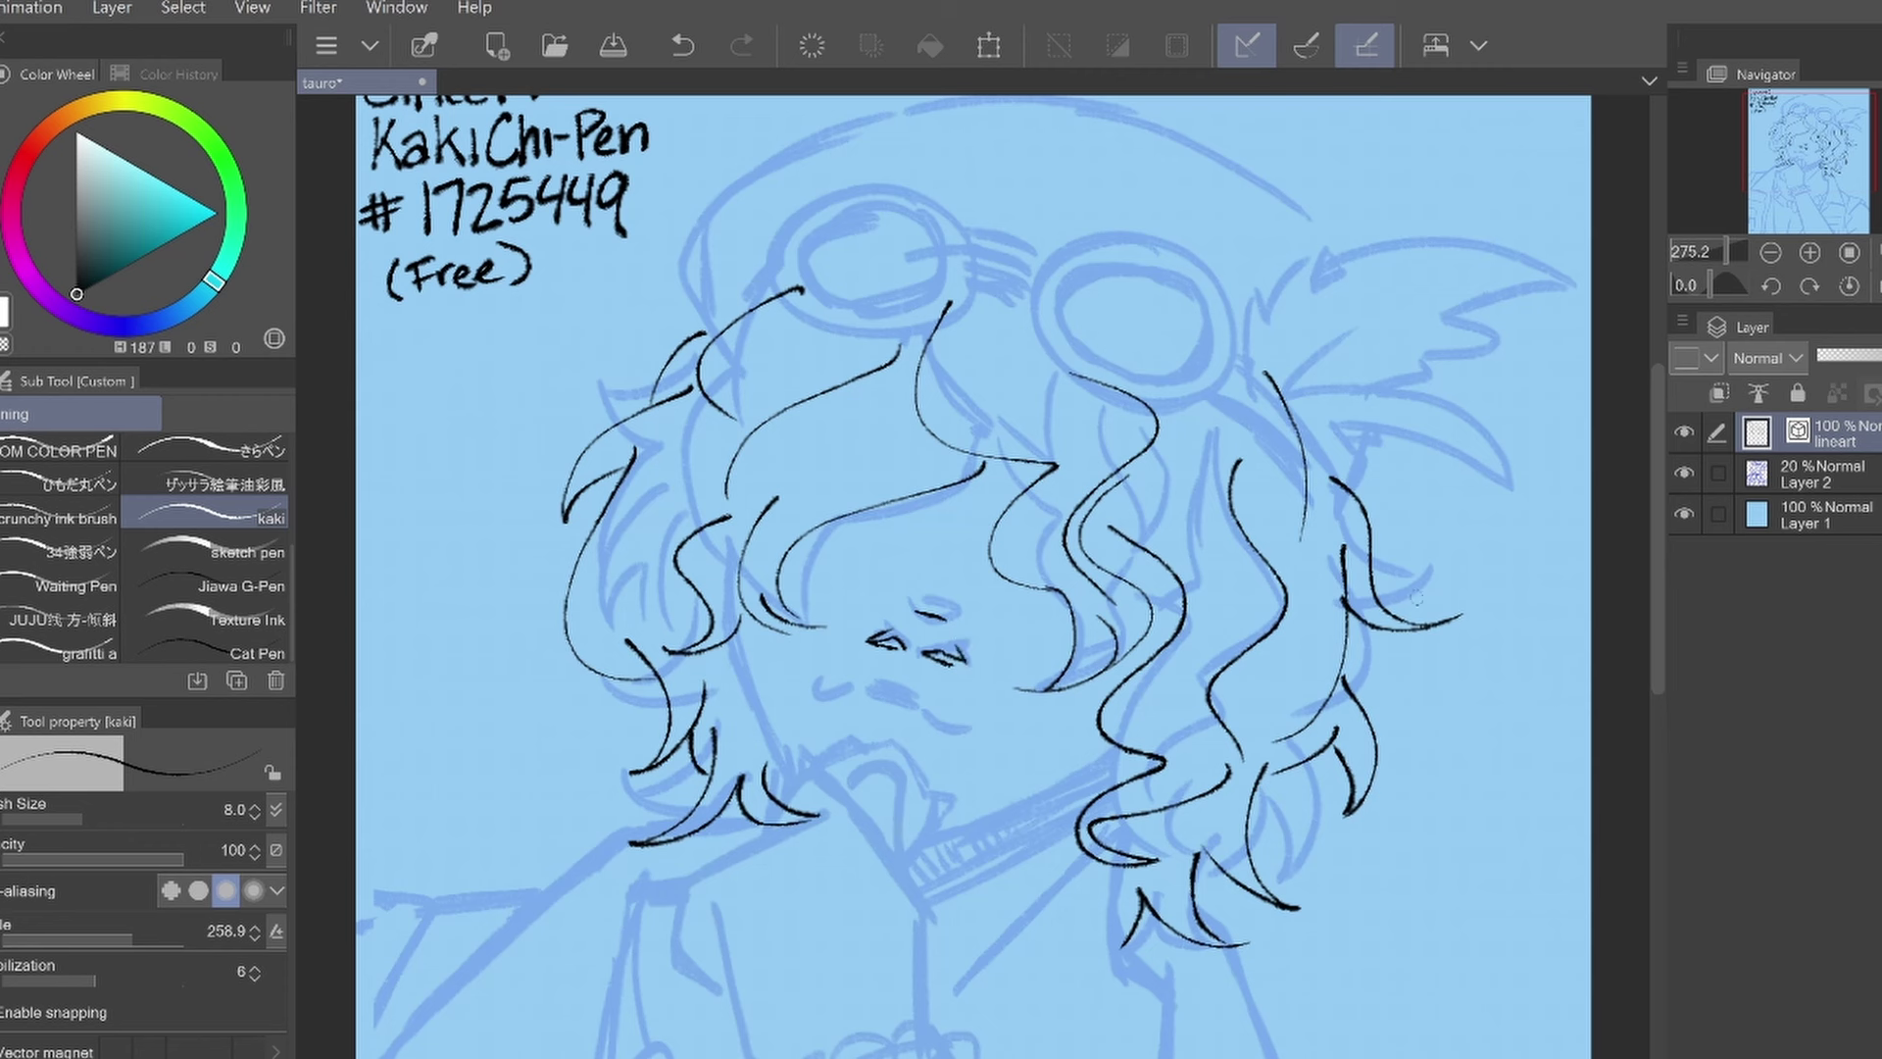
# Ink the bridge of the nose and hand-letter "idk HS 2 WIP 4ever" in the blank area beside the hair
pyautogui.moveTo(968, 500); pyautogui.dragTo(949, 585)
pyautogui.moveTo(390, 554); pyautogui.dragTo(388, 586)
pyautogui.moveTo(416, 518); pyautogui.dragTo(410, 584)
pyautogui.moveTo(430, 511); pyautogui.dragTo(451, 563)
pyautogui.moveTo(378, 600)
pyautogui.mouseDown()
pyautogui.moveTo(374, 661)
pyautogui.moveTo(463, 628)
pyautogui.mouseUp()
pyautogui.moveTo(364, 686); pyautogui.dragTo(431, 707)
pyautogui.moveTo(451, 676); pyautogui.dragTo(534, 627)
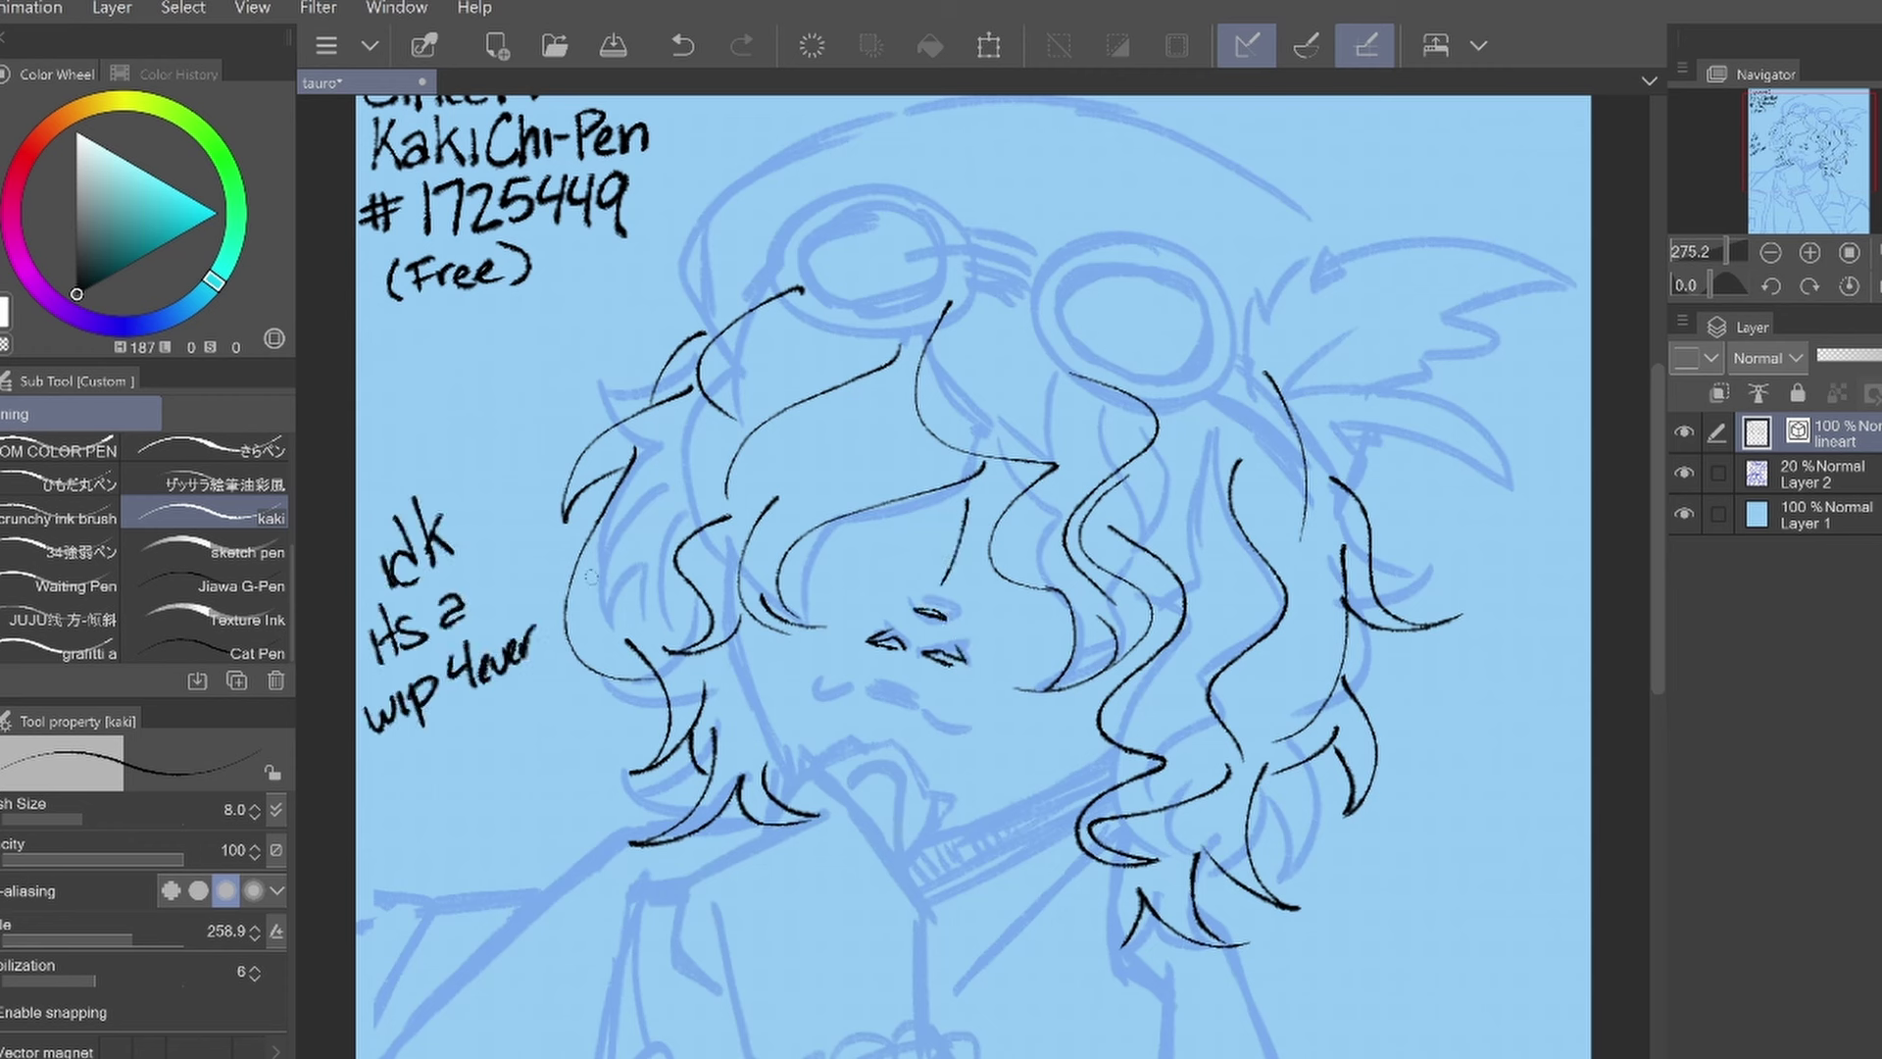
# Ink the wavy mouth line below the nose, redoing strokes that miss the sketch
pyautogui.hotkey('ctrl', 'z')
pyautogui.moveTo(810, 678); pyautogui.dragTo(899, 690)
pyautogui.hotkey('ctrl', 'z')
pyautogui.hotkey('ctrl', 'z')
pyautogui.scroll(-5, 971, 578)
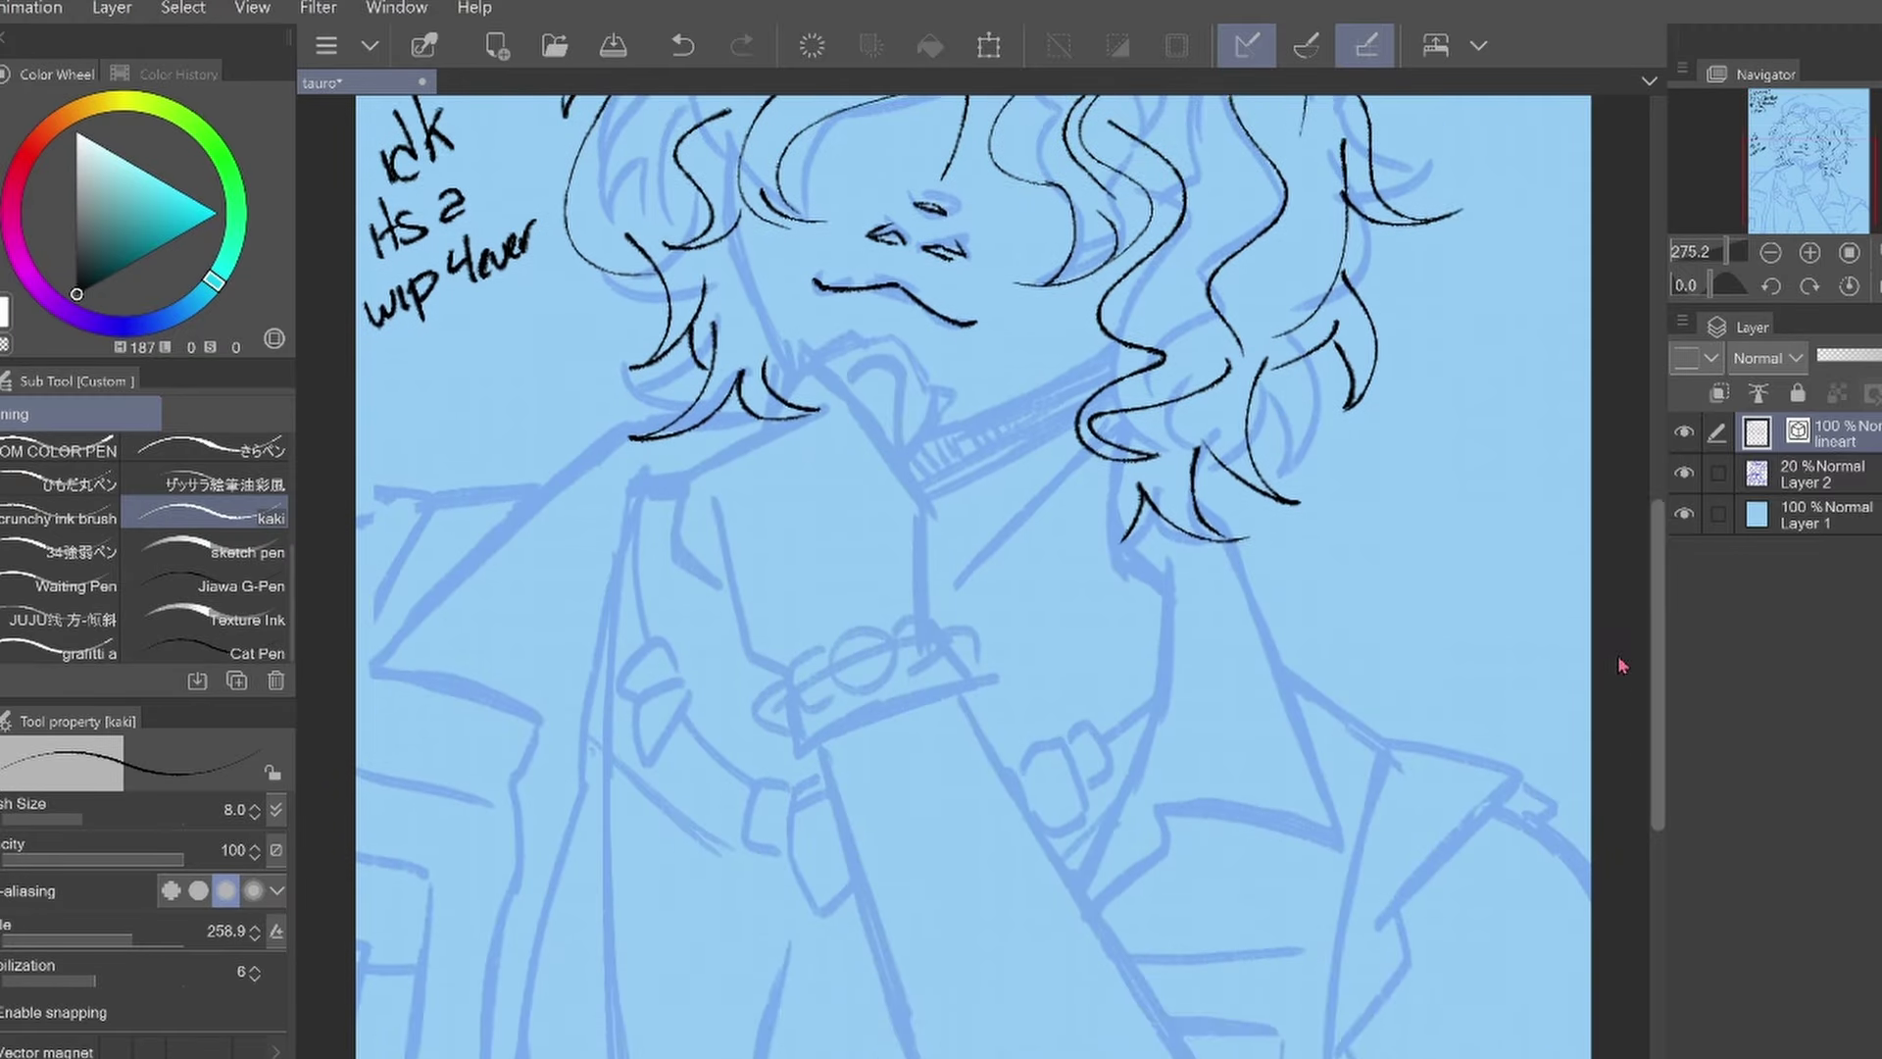
# Create a new vector layer above the lineart, and ink the glove's rectangular plate and one side of the hand
pyautogui.click(1758, 393)
pyautogui.moveTo(920, 521)
pyautogui.mouseDown()
pyautogui.moveTo(782, 654)
pyautogui.moveTo(862, 637)
pyautogui.moveTo(917, 524)
pyautogui.mouseUp()
pyautogui.press('k')
pyautogui.moveTo(730, 623)
pyautogui.mouseDown()
pyautogui.moveTo(713, 603)
pyautogui.moveTo(790, 740)
pyautogui.mouseUp()
pyautogui.press('p')
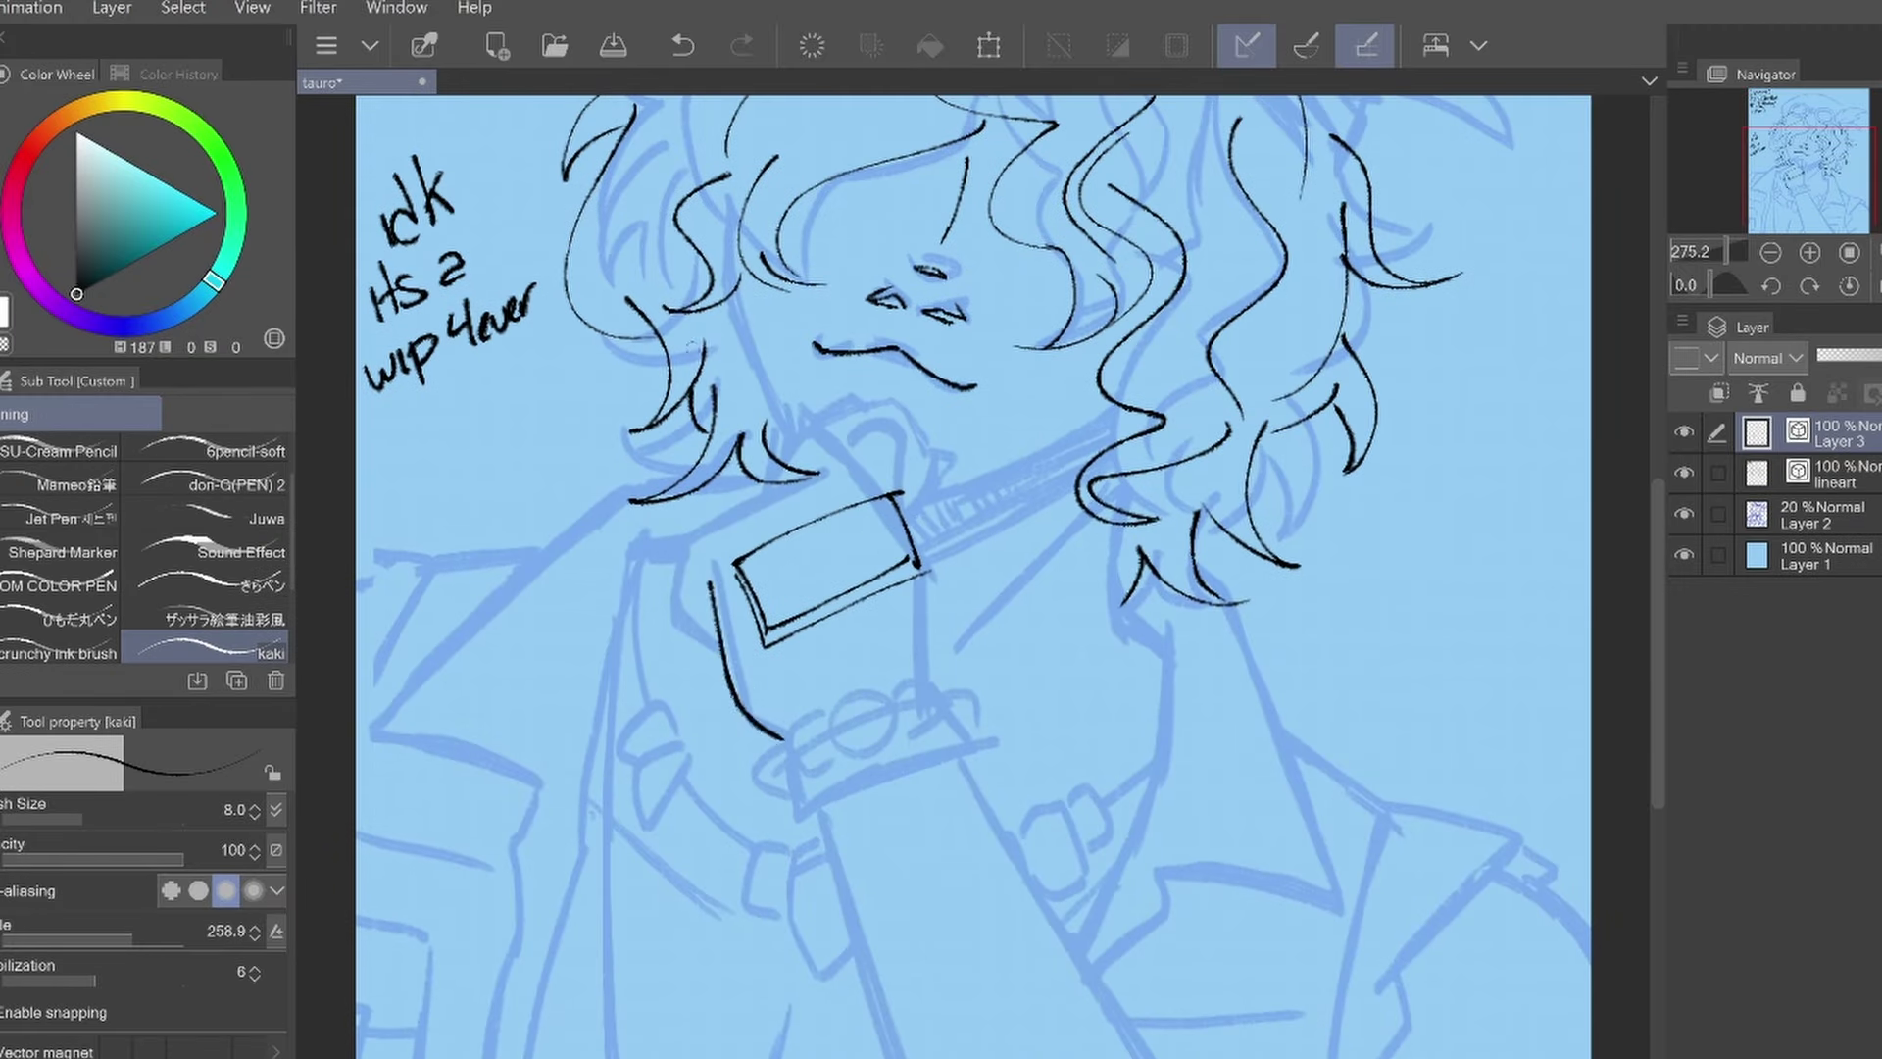
# Ink the other edge of the hand, the round beads at the wrist and the glove's cuff
pyautogui.moveTo(915, 586); pyautogui.dragTo(927, 663)
pyautogui.moveTo(882, 711); pyautogui.dragTo(813, 725)
pyautogui.moveTo(890, 701)
pyautogui.mouseDown()
pyautogui.moveTo(930, 724)
pyautogui.moveTo(818, 815)
pyautogui.moveTo(959, 726)
pyautogui.mouseUp()
pyautogui.moveTo(956, 763); pyautogui.dragTo(985, 777)
pyautogui.scroll(1, 980, 774)
# Ink the outline of the back of the gloved hand from the thumb side up over the knuckles
pyautogui.moveTo(715, 686)
pyautogui.mouseDown()
pyautogui.moveTo(731, 557)
pyautogui.moveTo(818, 510)
pyautogui.mouseUp()
pyautogui.hotkey('ctrl', 'z')
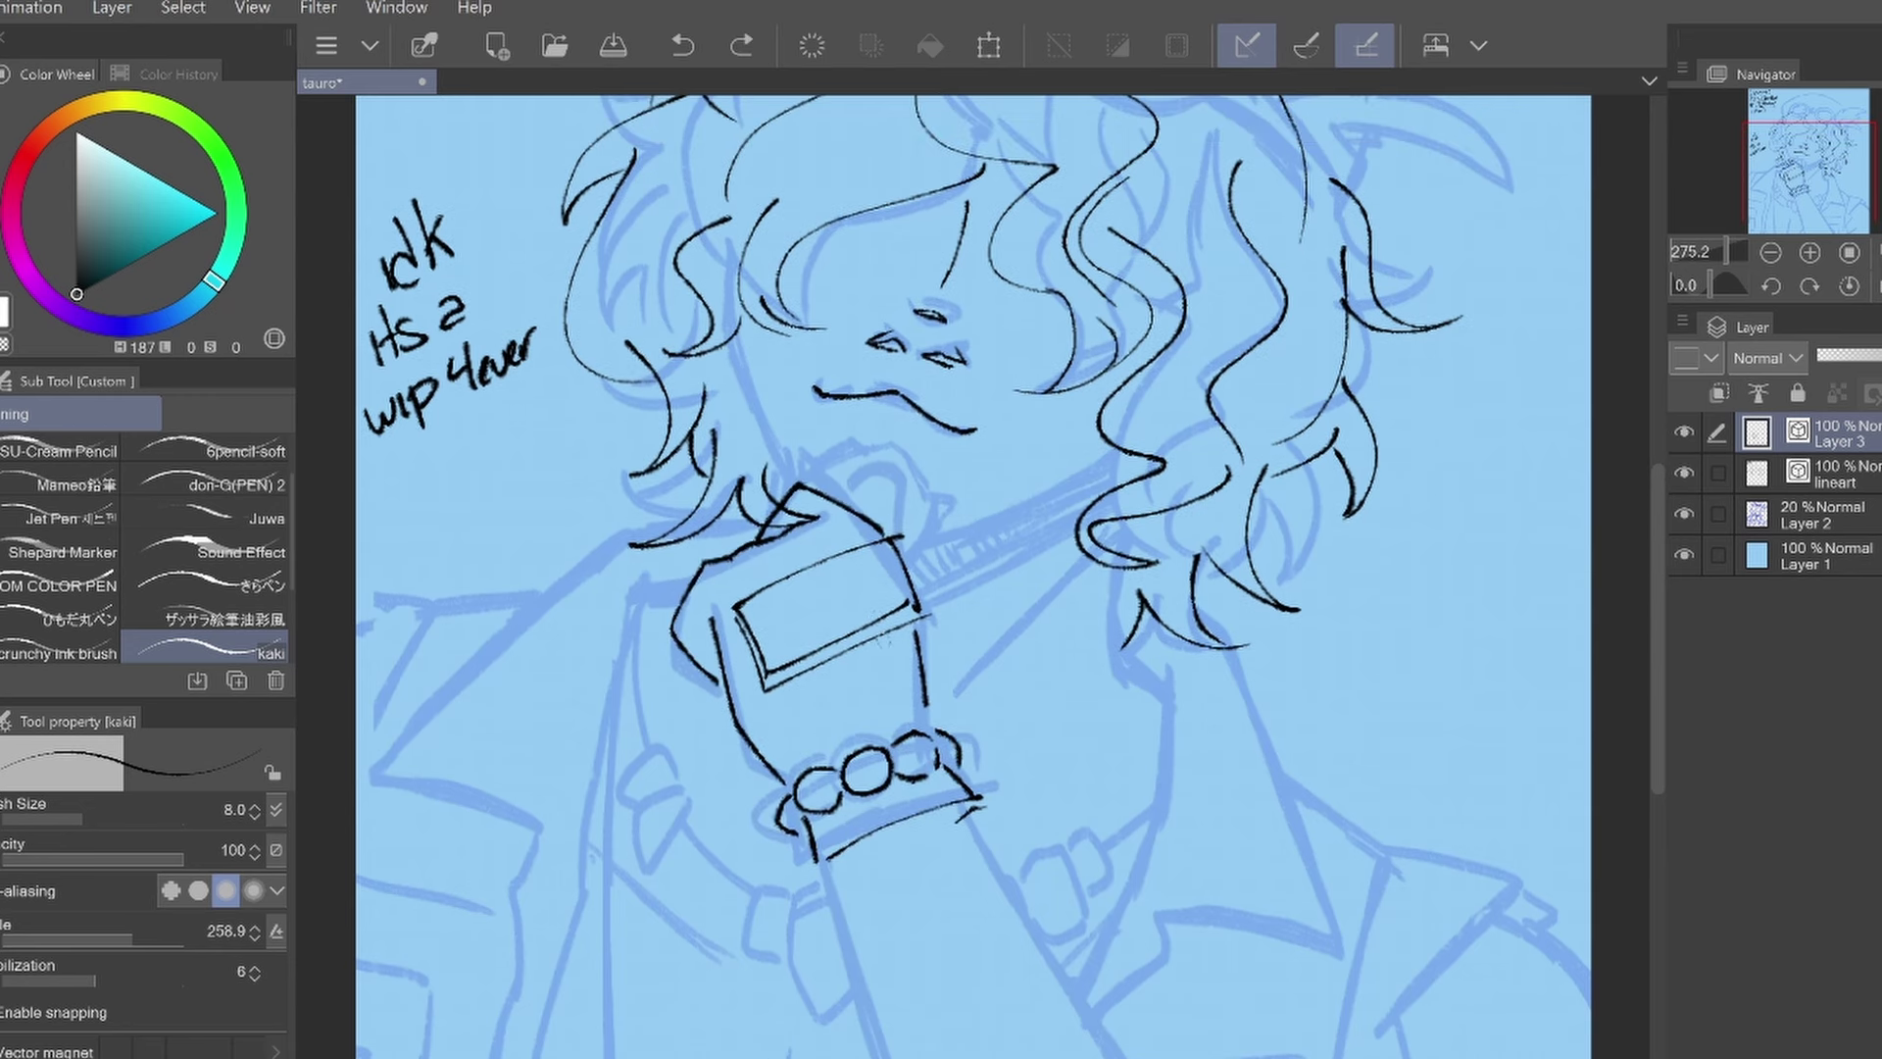
pyautogui.hotkey('ctrl', 'z')
pyautogui.moveTo(833, 620)
pyautogui.mouseDown()
pyautogui.moveTo(888, 588)
pyautogui.moveTo(915, 603)
pyautogui.mouseUp()
pyautogui.hotkey('ctrl', 'z')
# Ink the curled fingers above the glove's knuckles, just below the chin
pyautogui.moveTo(827, 457); pyautogui.dragTo(870, 443)
pyautogui.moveTo(885, 441); pyautogui.dragTo(897, 487)
pyautogui.moveTo(911, 461); pyautogui.dragTo(919, 524)
pyautogui.scroll(-3, 970, 579)
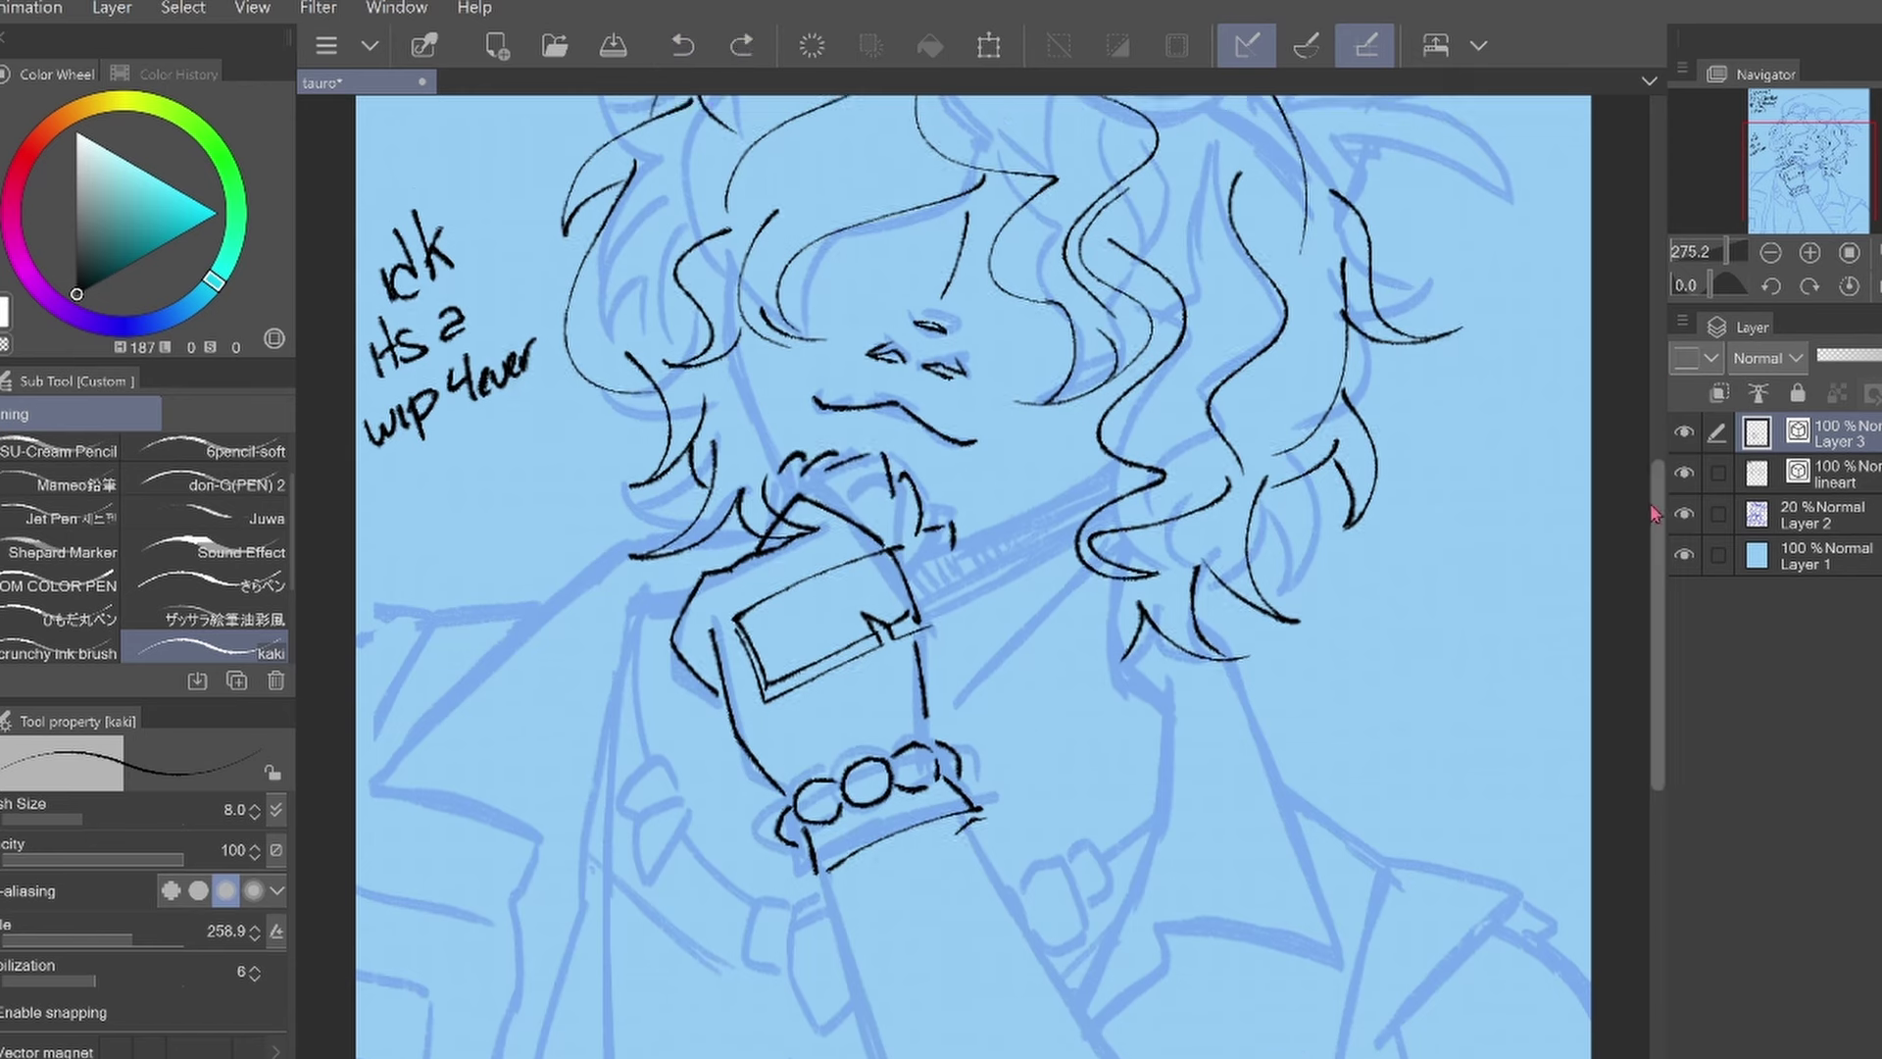
# Ink the open jacket's pointed lapel, long front edge, lower edge and shoulder line on the thumb side of the gloved hand
pyautogui.moveTo(730, 583); pyautogui.dragTo(627, 1044)
pyautogui.moveTo(717, 551)
pyautogui.mouseDown()
pyautogui.moveTo(545, 721)
pyautogui.moveTo(647, 750)
pyautogui.mouseUp()
pyautogui.moveTo(651, 754); pyautogui.dragTo(605, 1031)
pyautogui.hotkey('ctrl', 'z')
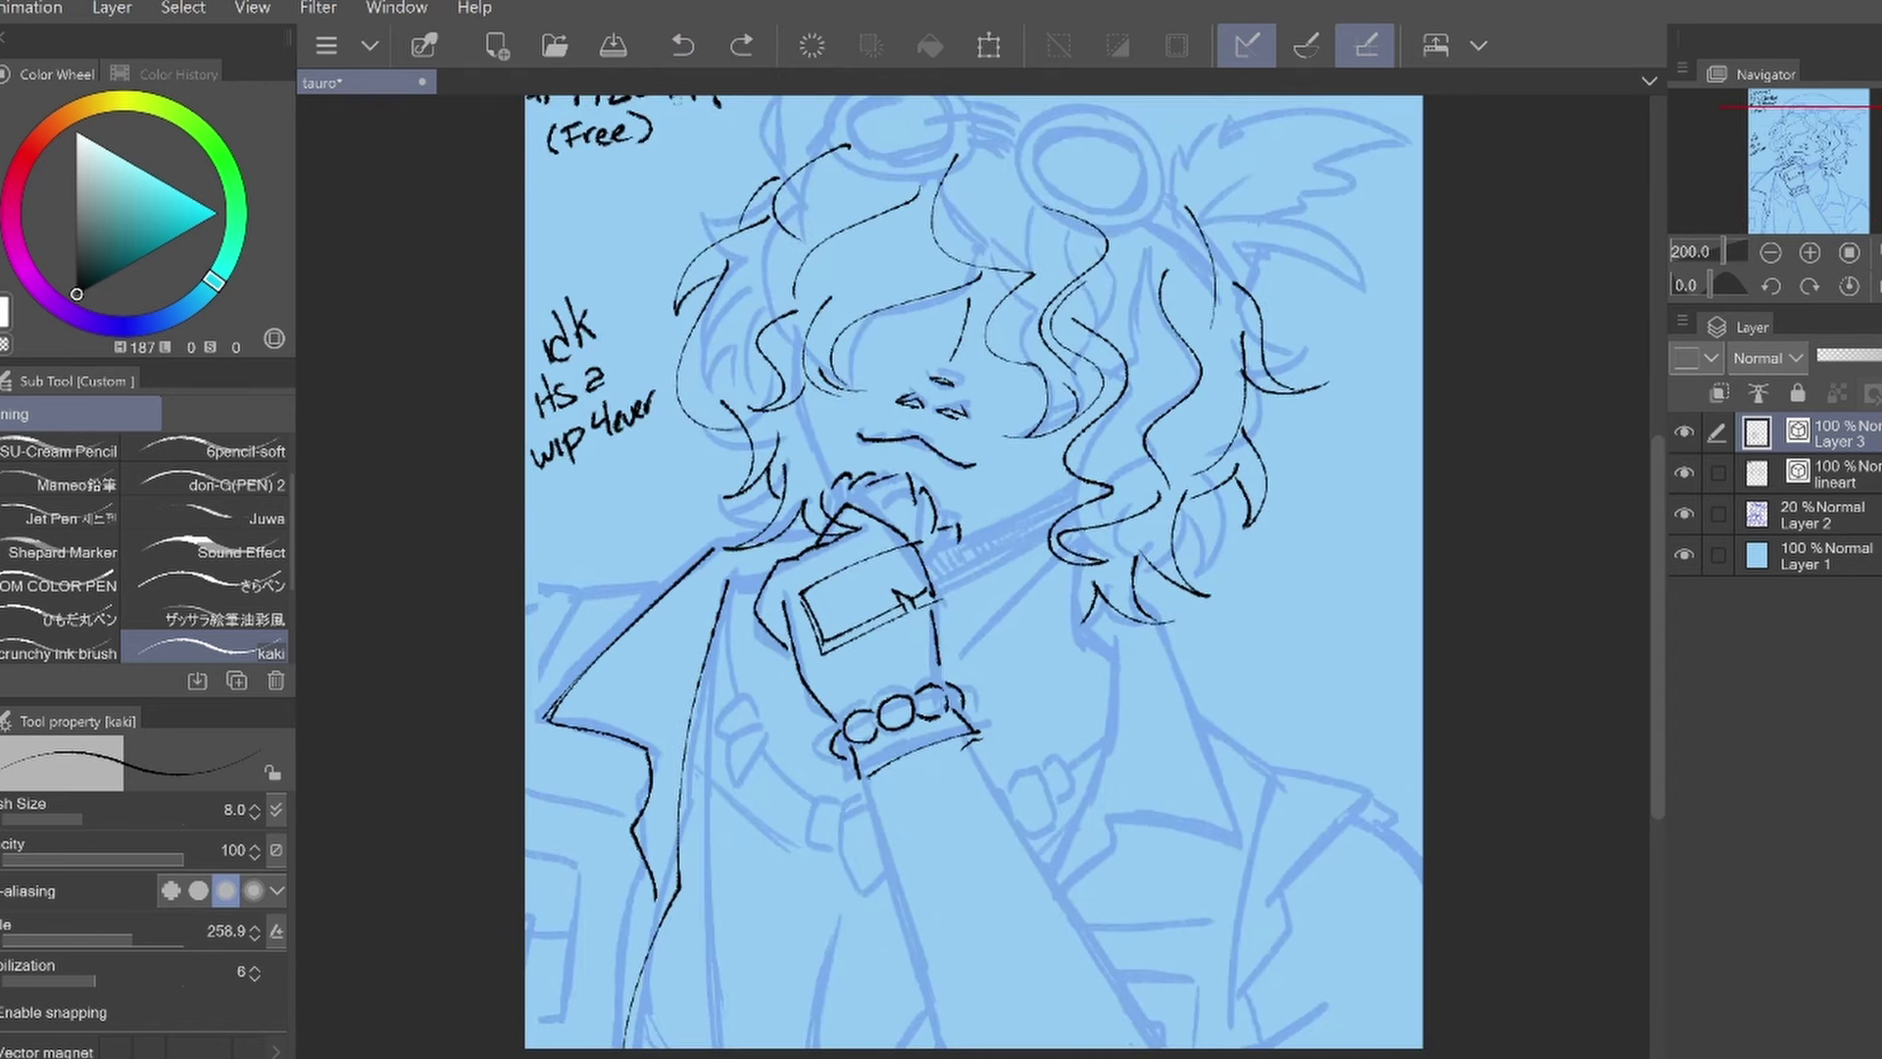
pyautogui.hotkey('ctrl', 'z')
pyautogui.moveTo(730, 580)
pyautogui.mouseDown()
pyautogui.moveTo(655, 899)
pyautogui.moveTo(677, 1047)
pyautogui.mouseUp()
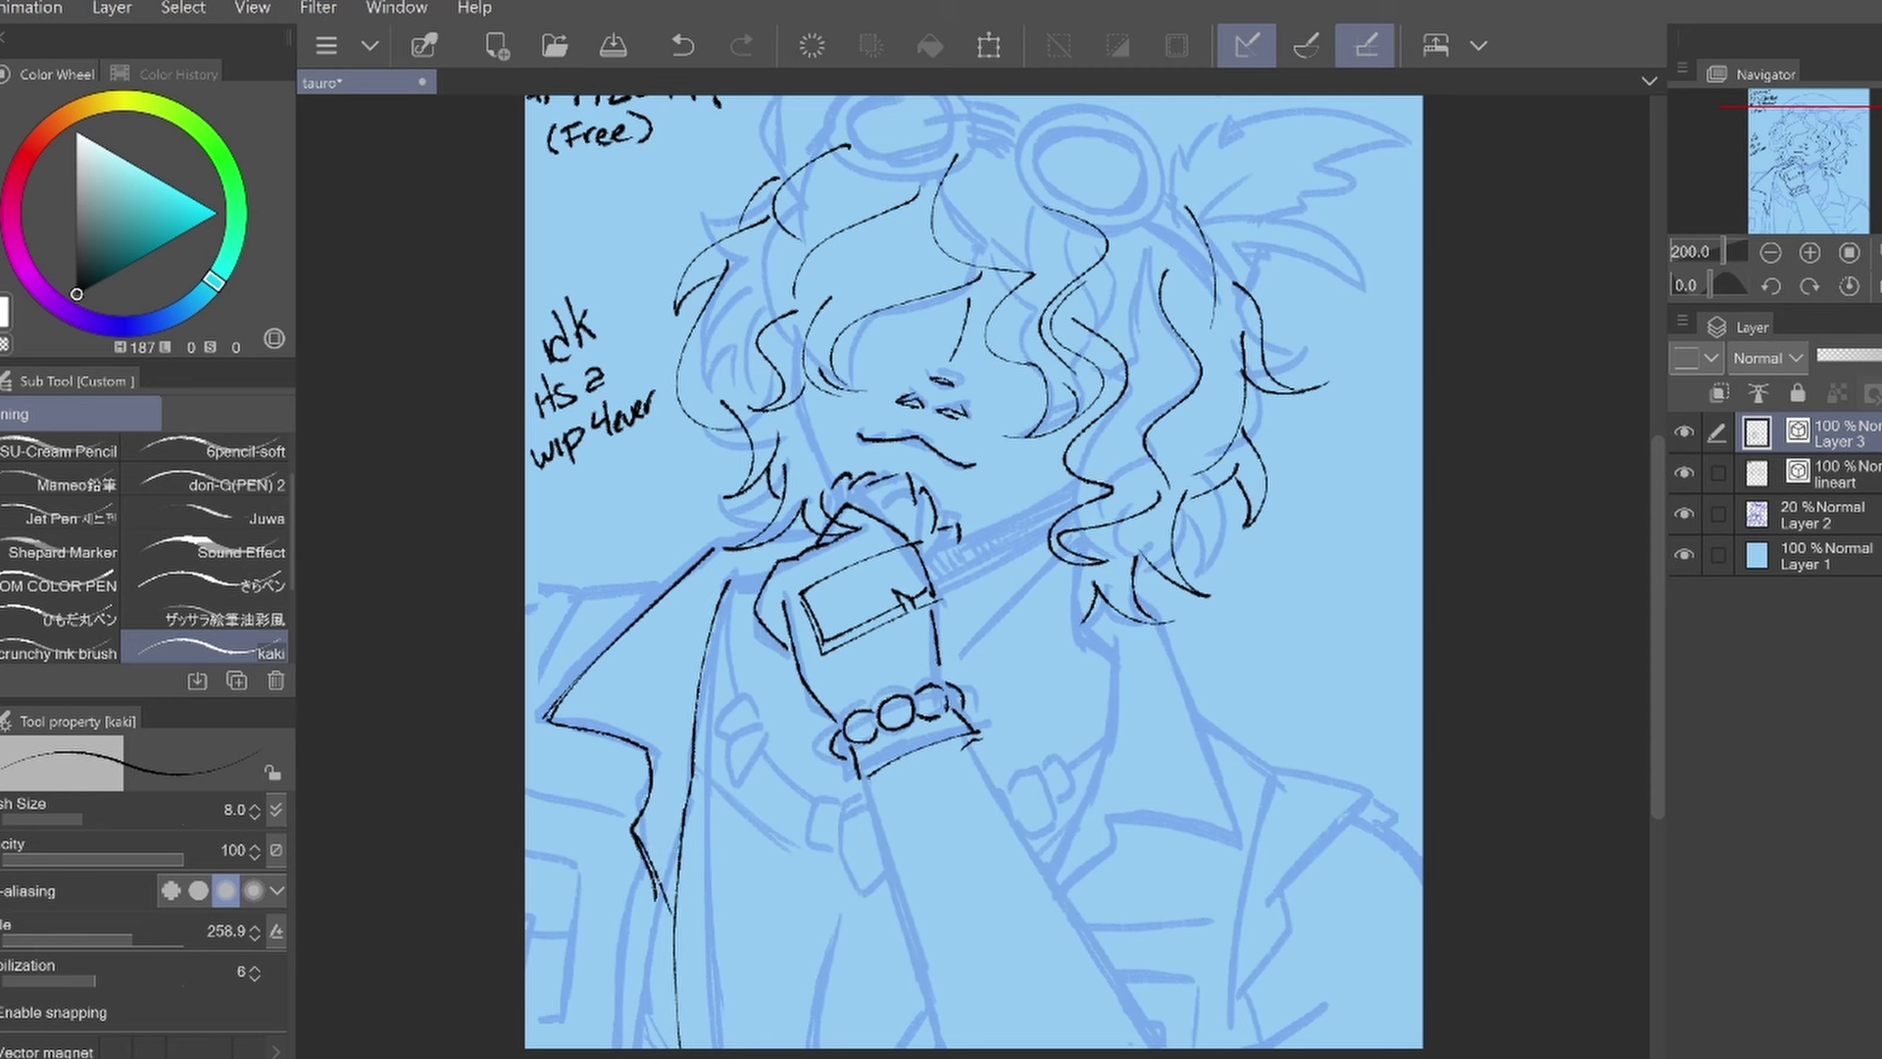
pyautogui.moveTo(647, 875); pyautogui.dragTo(614, 1047)
pyautogui.moveTo(642, 841); pyautogui.dragTo(666, 919)
pyautogui.moveTo(670, 580); pyautogui.dragTo(526, 642)
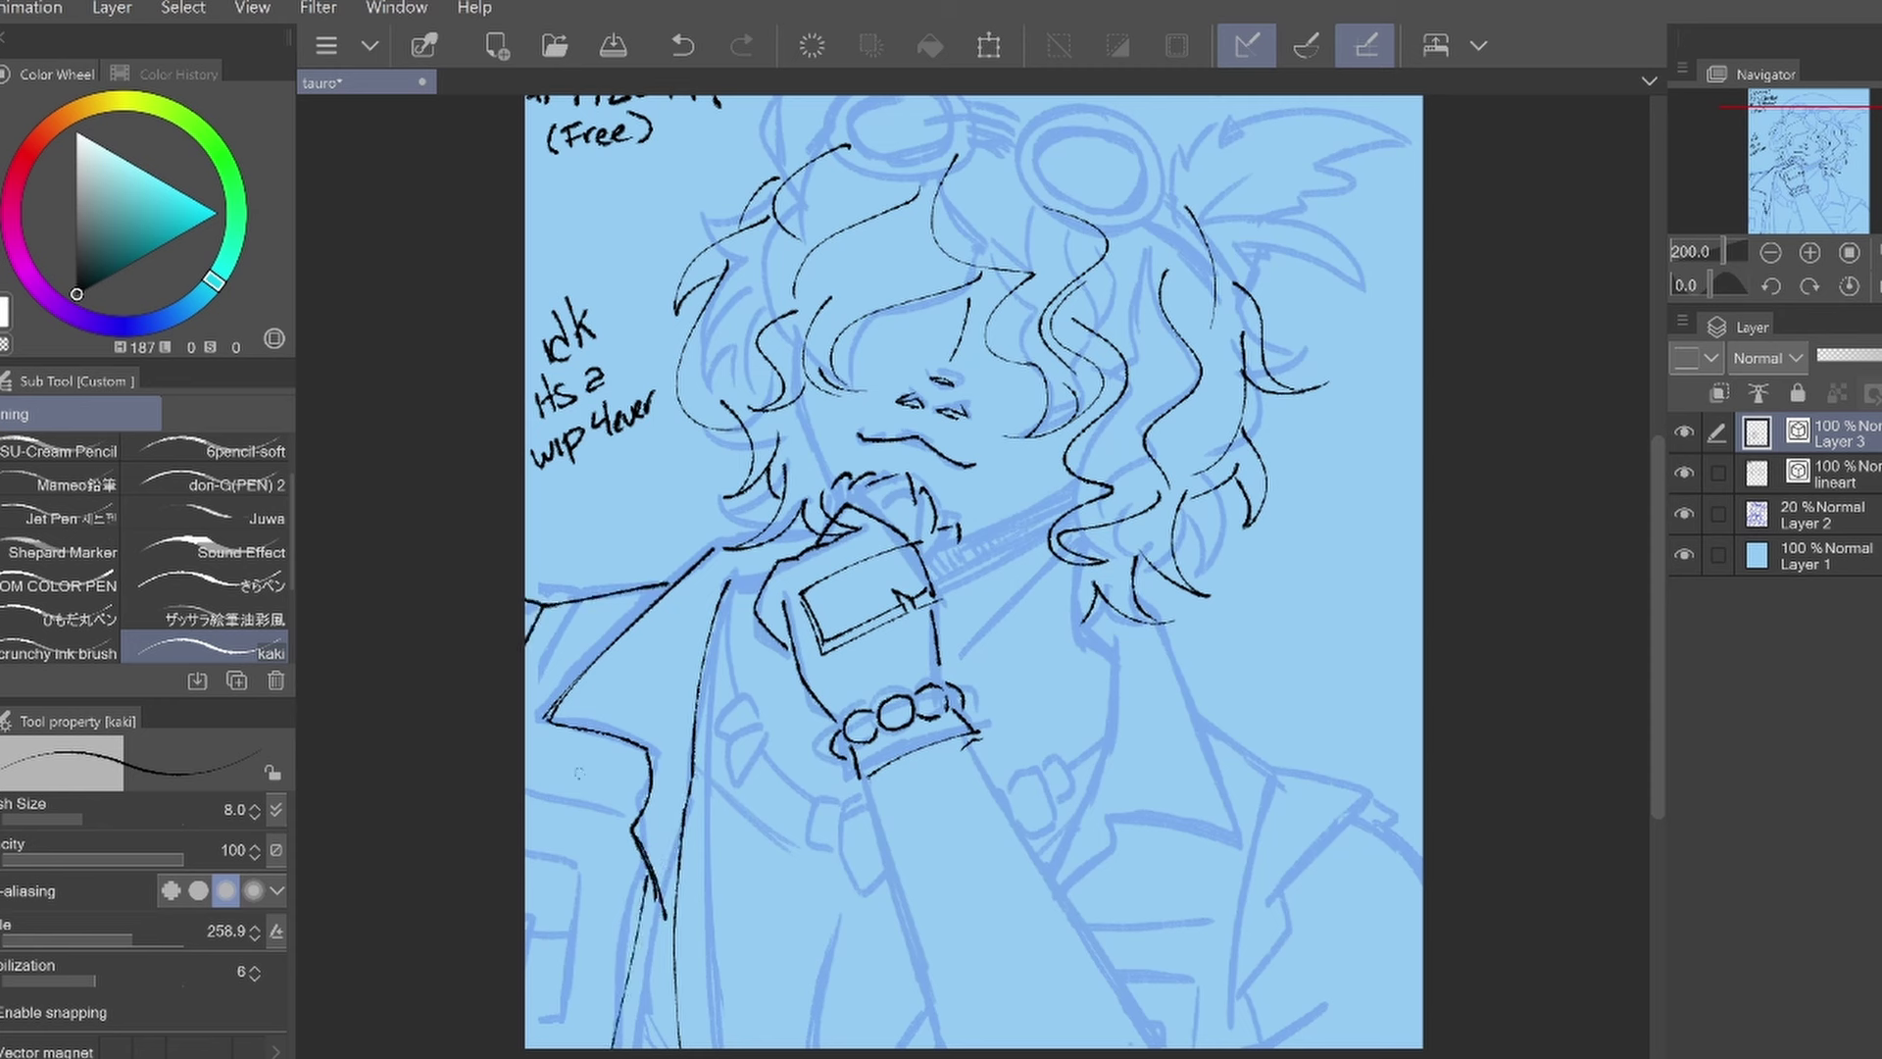
# Ink the neckline edge and pointed shirt collar on the other side of the chest
pyautogui.moveTo(1118, 643); pyautogui.dragTo(1046, 870)
pyautogui.moveTo(1176, 632)
pyautogui.mouseDown()
pyautogui.moveTo(1200, 815)
pyautogui.moveTo(1096, 863)
pyautogui.mouseUp()
pyautogui.hotkey('ctrl', 'z')
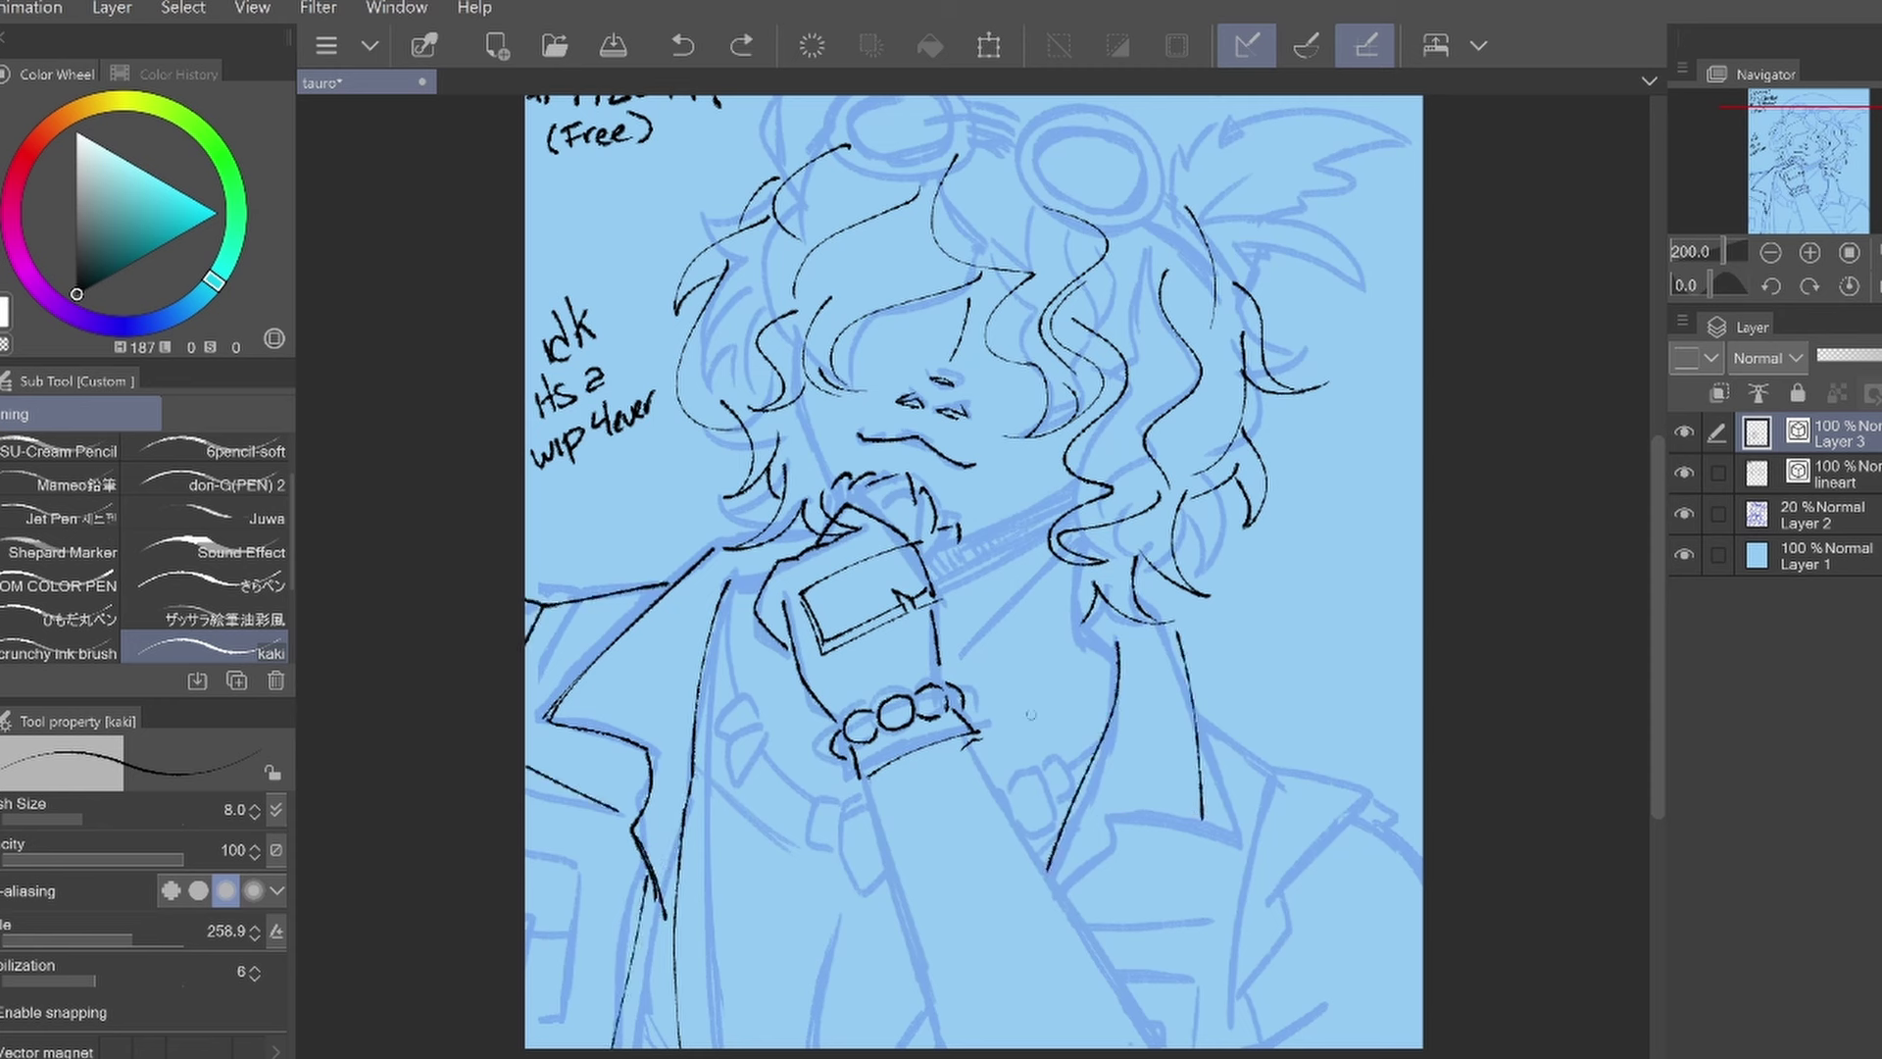
pyautogui.hotkey('ctrl', 'z')
pyautogui.moveTo(1195, 806); pyautogui.dragTo(1066, 896)
# Ink the vest's shoulder and armhole beside the collar, the jagged sleeve edge and the pocket line
pyautogui.moveTo(1194, 704); pyautogui.dragTo(1300, 788)
pyautogui.moveTo(1287, 790); pyautogui.dragTo(1250, 1027)
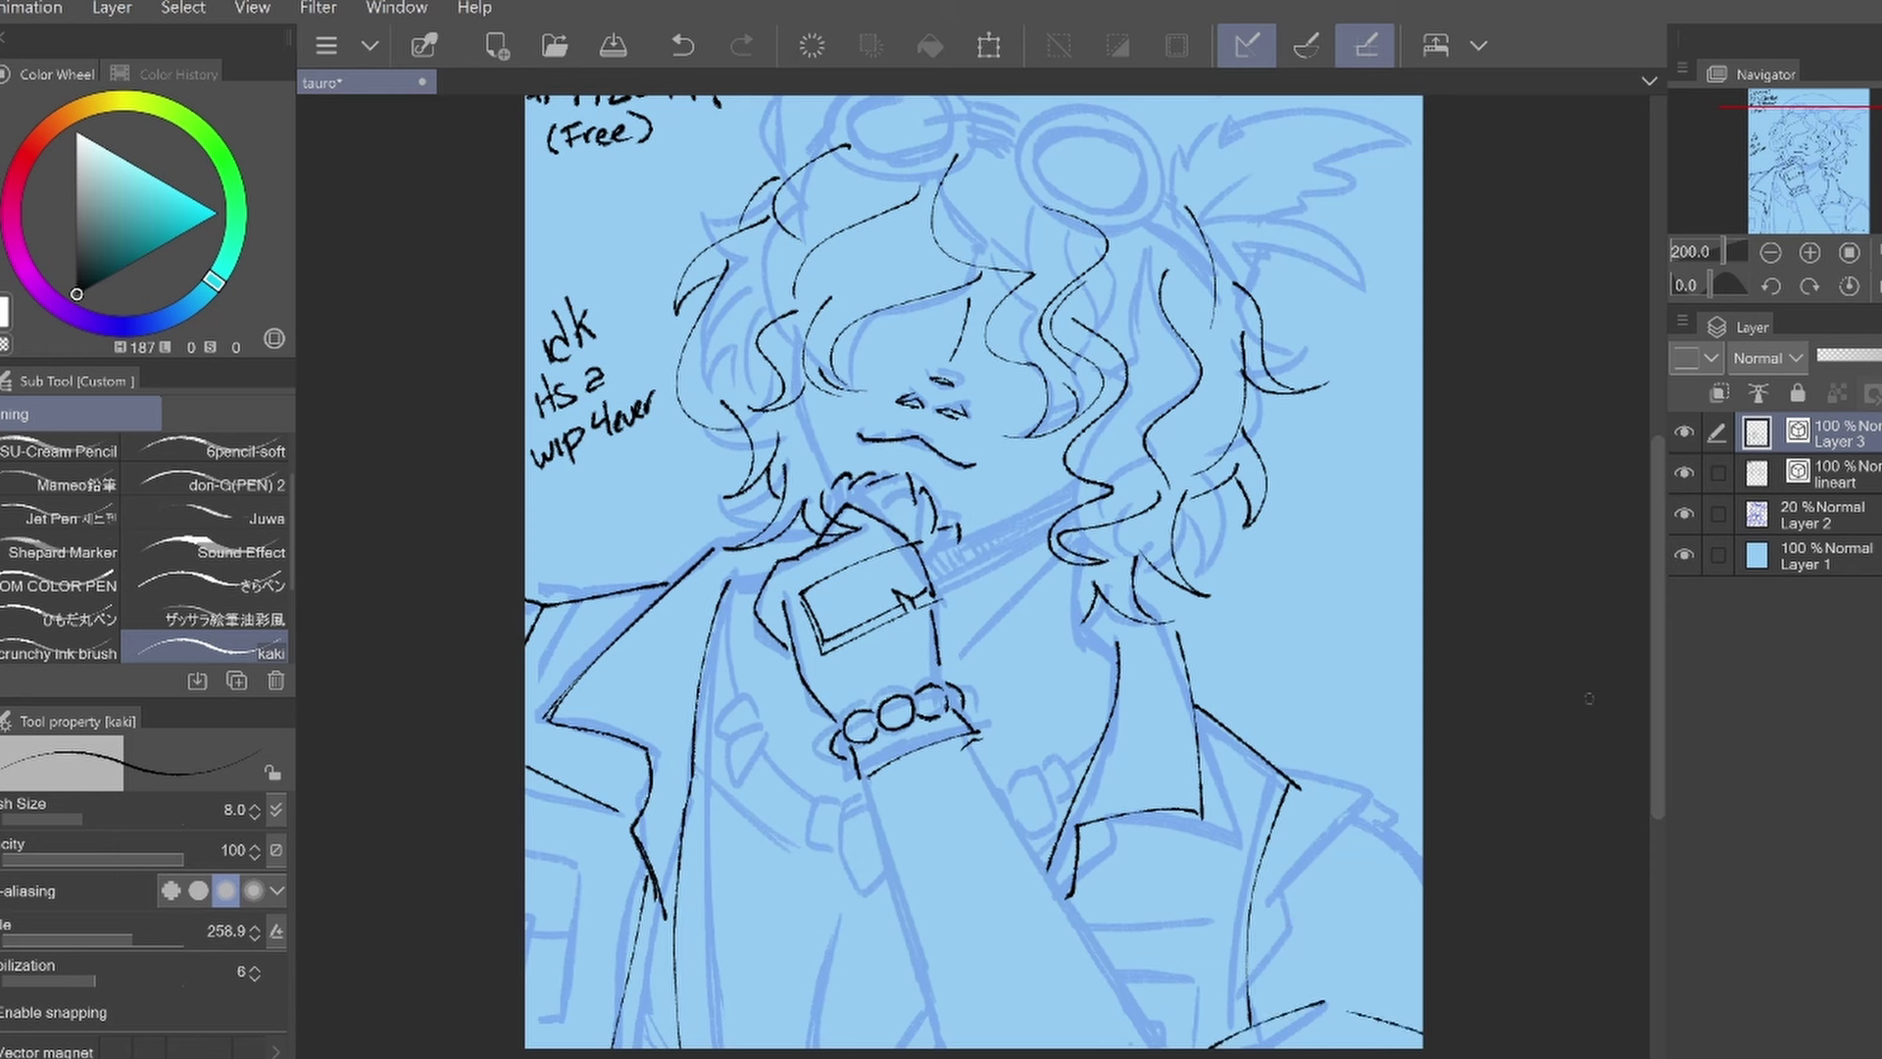
pyautogui.moveTo(1291, 784); pyautogui.dragTo(1309, 880)
pyautogui.hotkey('ctrl', 'z')
pyautogui.moveTo(1090, 928); pyautogui.dragTo(1226, 911)
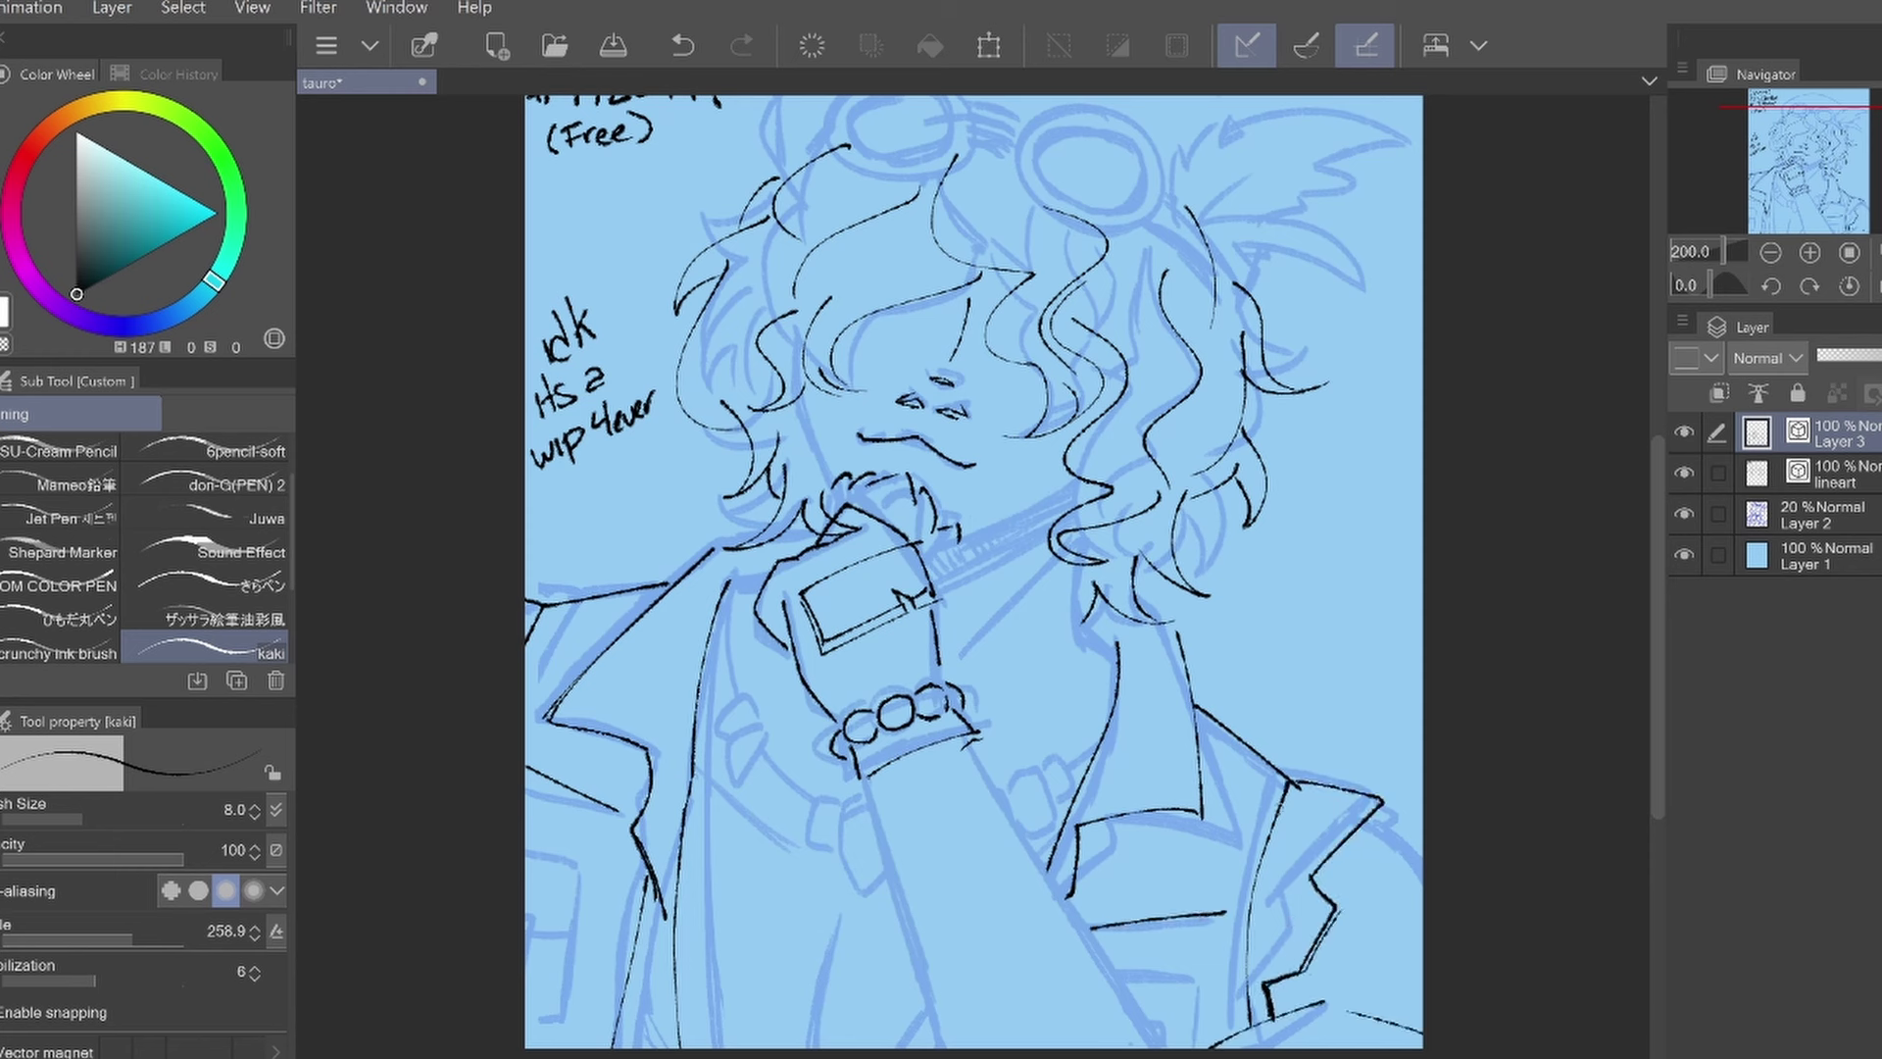
# Ink the raised forearm with its star mark, and the neck and collar lines under the hair
pyautogui.moveTo(864, 779); pyautogui.dragTo(937, 1047)
pyautogui.moveTo(964, 737); pyautogui.dragTo(1153, 1045)
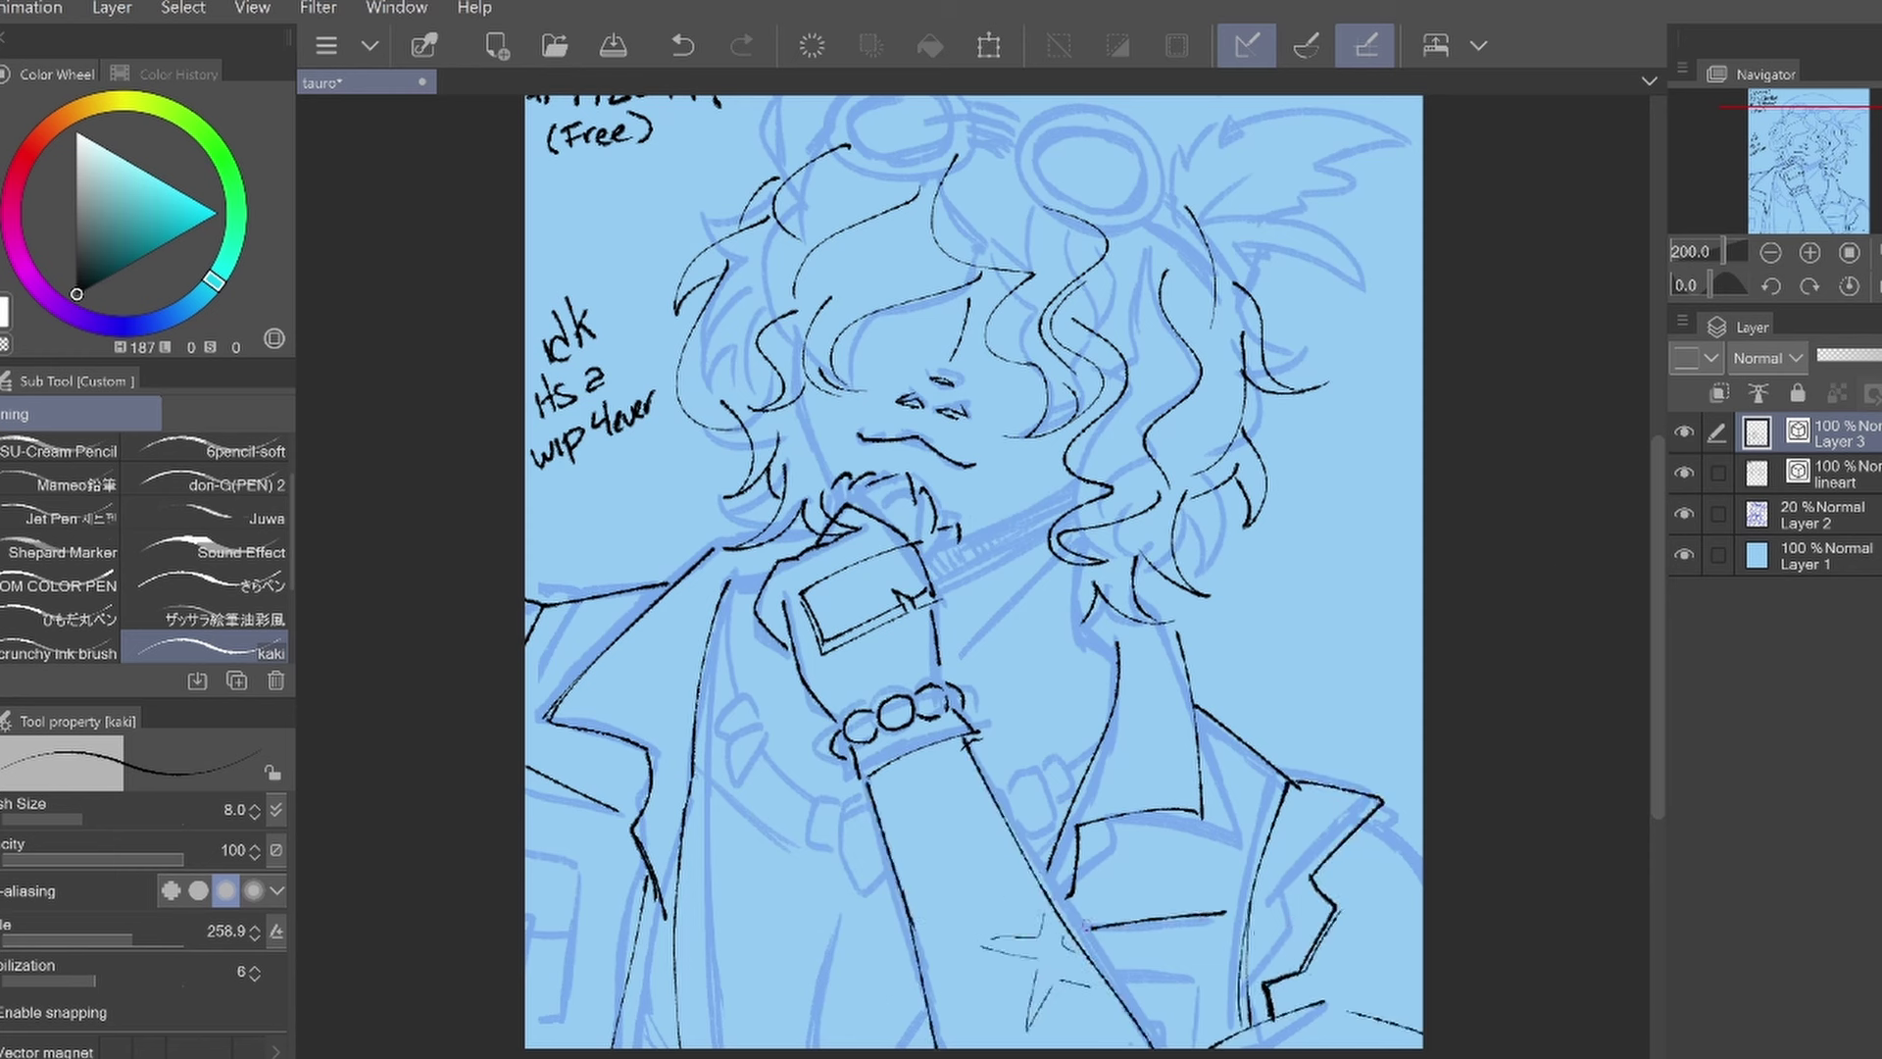
pyautogui.moveTo(1067, 564); pyautogui.dragTo(1066, 635)
pyautogui.moveTo(1068, 588); pyautogui.dragTo(1128, 657)
pyautogui.hotkey('ctrl', 'z')
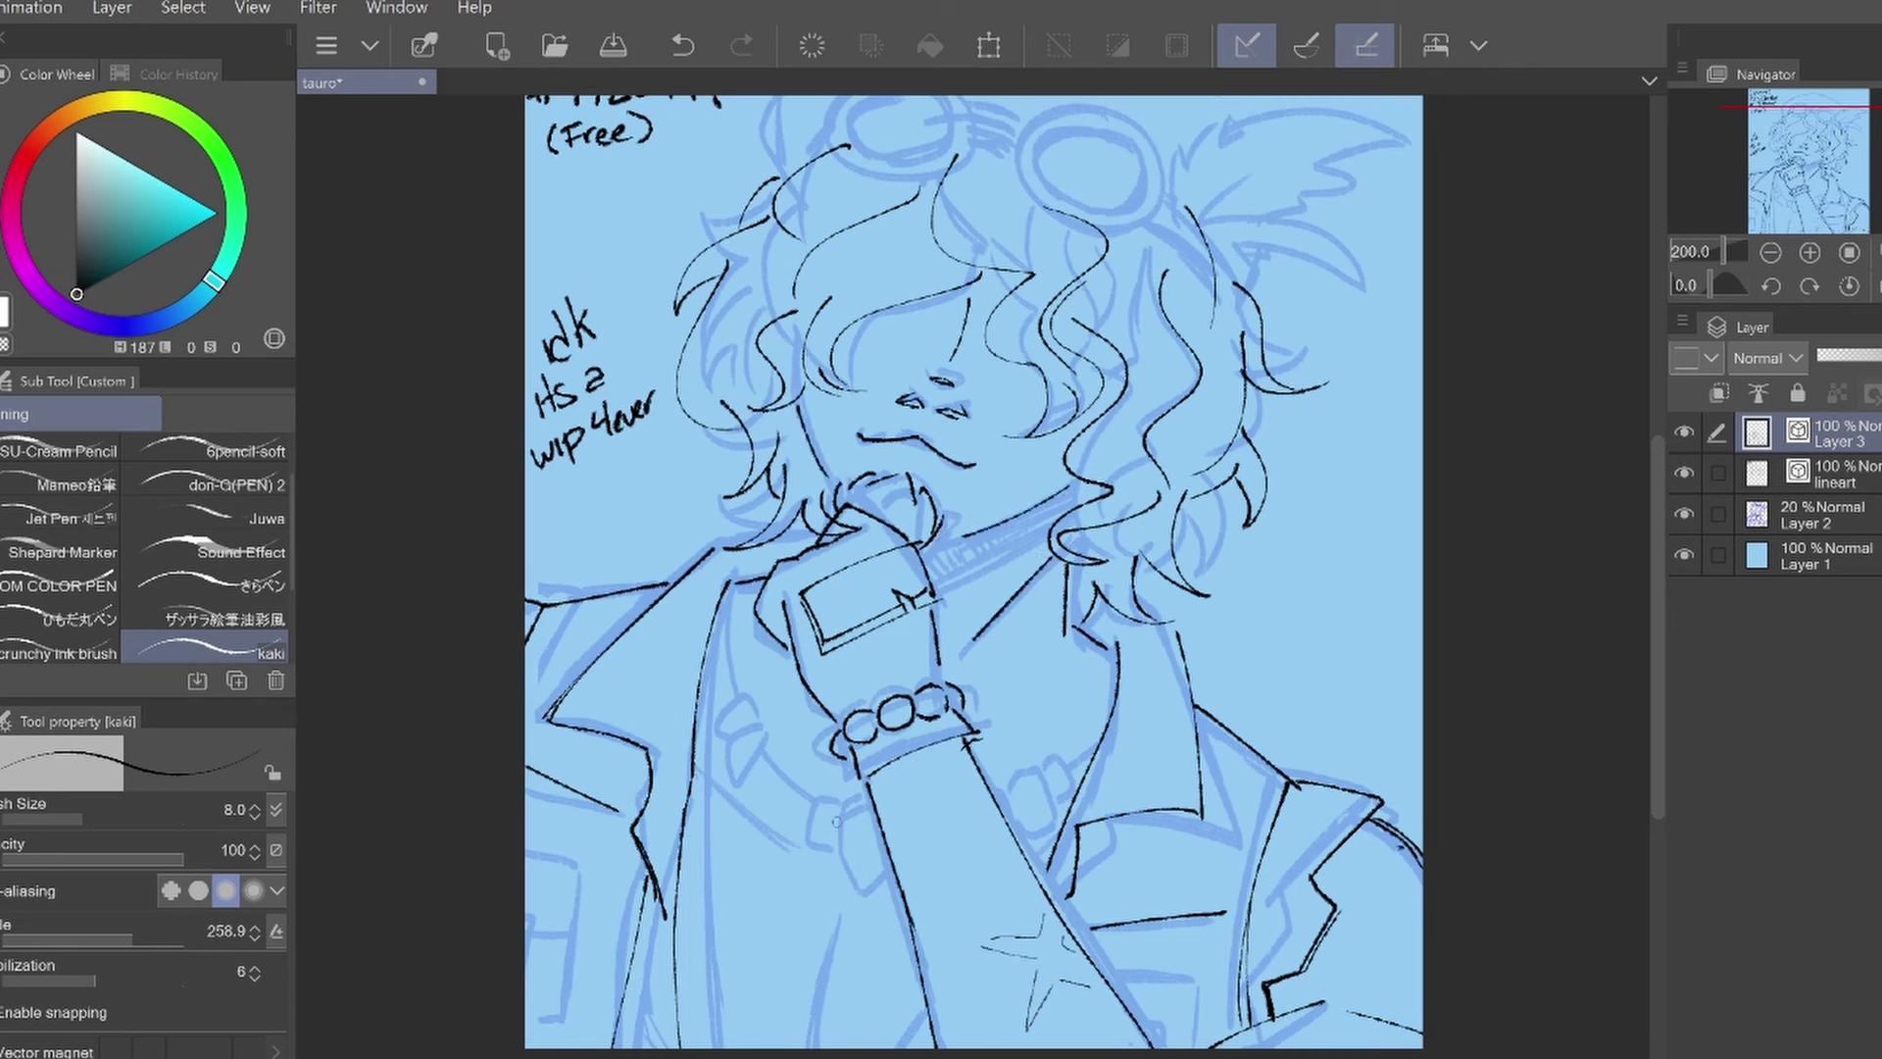
# Ink the necklace pieces across the chest and merge the inked layer into the lineart layer
pyautogui.moveTo(772, 737); pyautogui.dragTo(733, 784)
pyautogui.moveTo(727, 714); pyautogui.dragTo(715, 779)
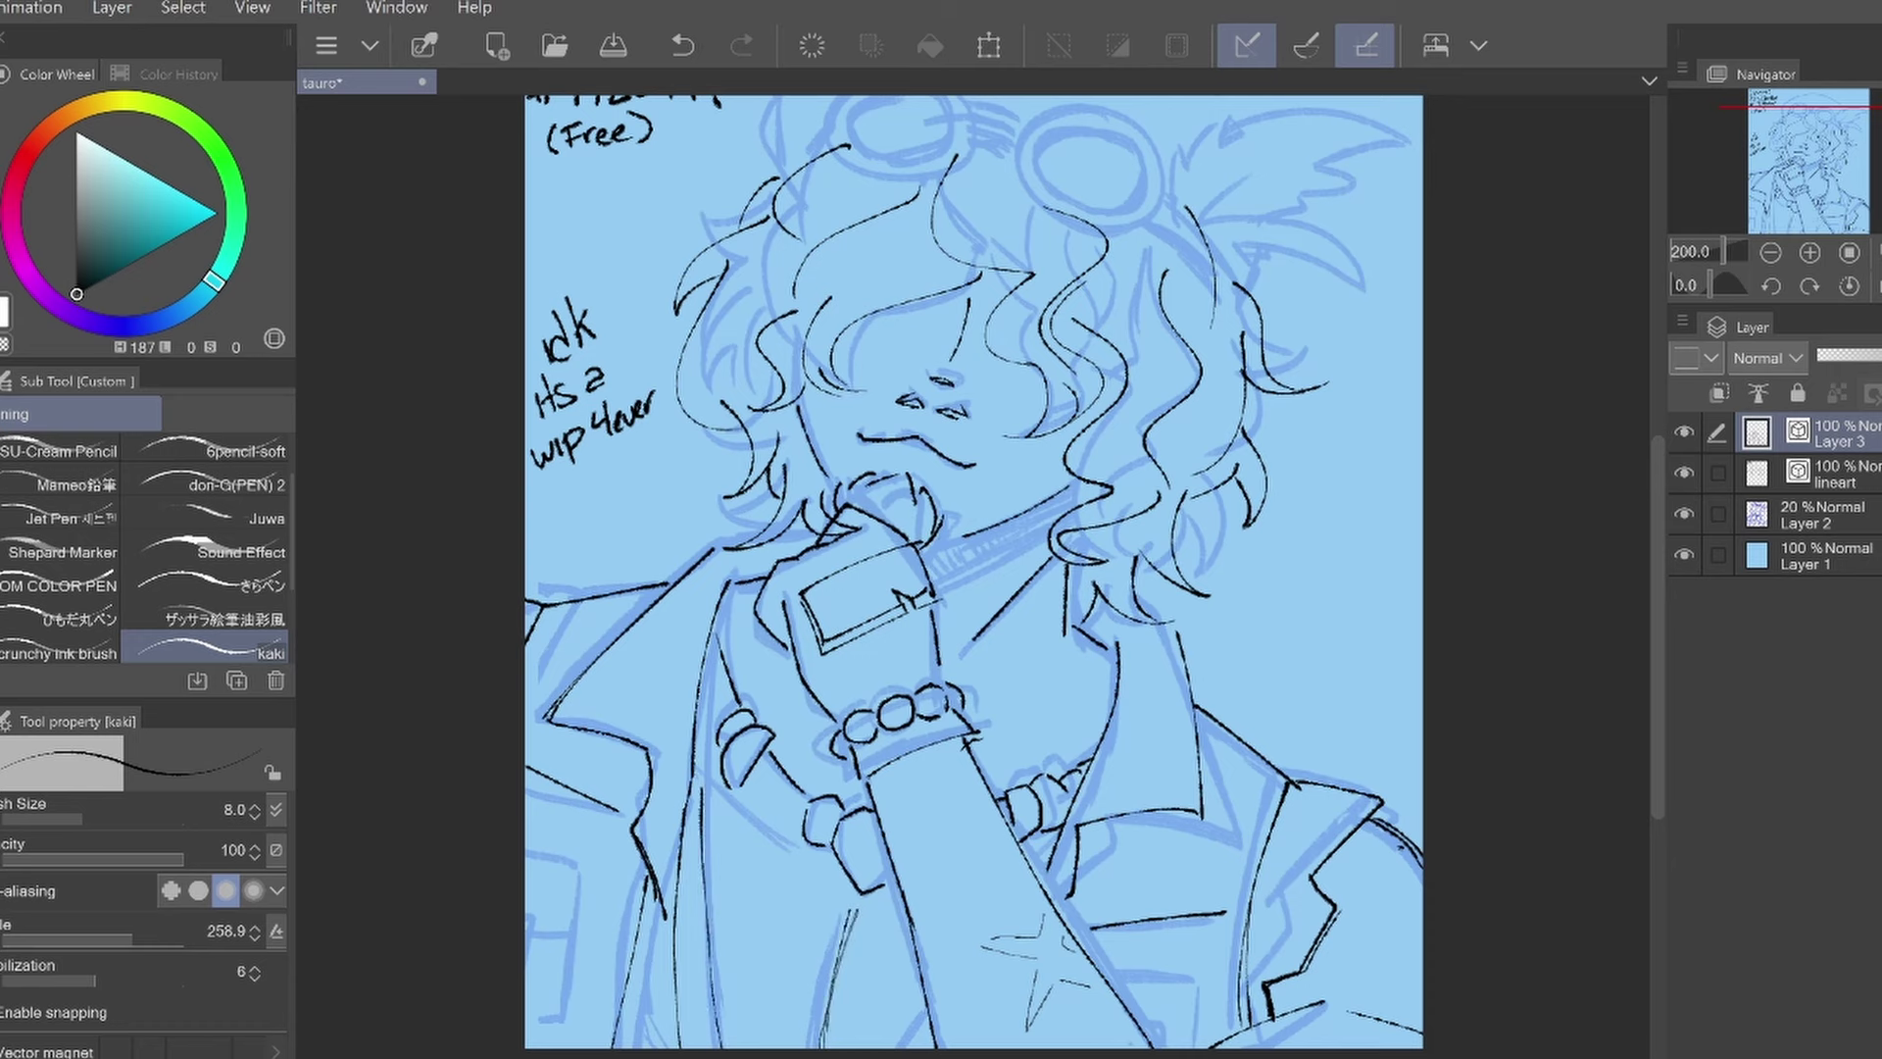
pyautogui.scroll(1, 969, 577)
pyautogui.click(1867, 471)
pyautogui.press('Delete')
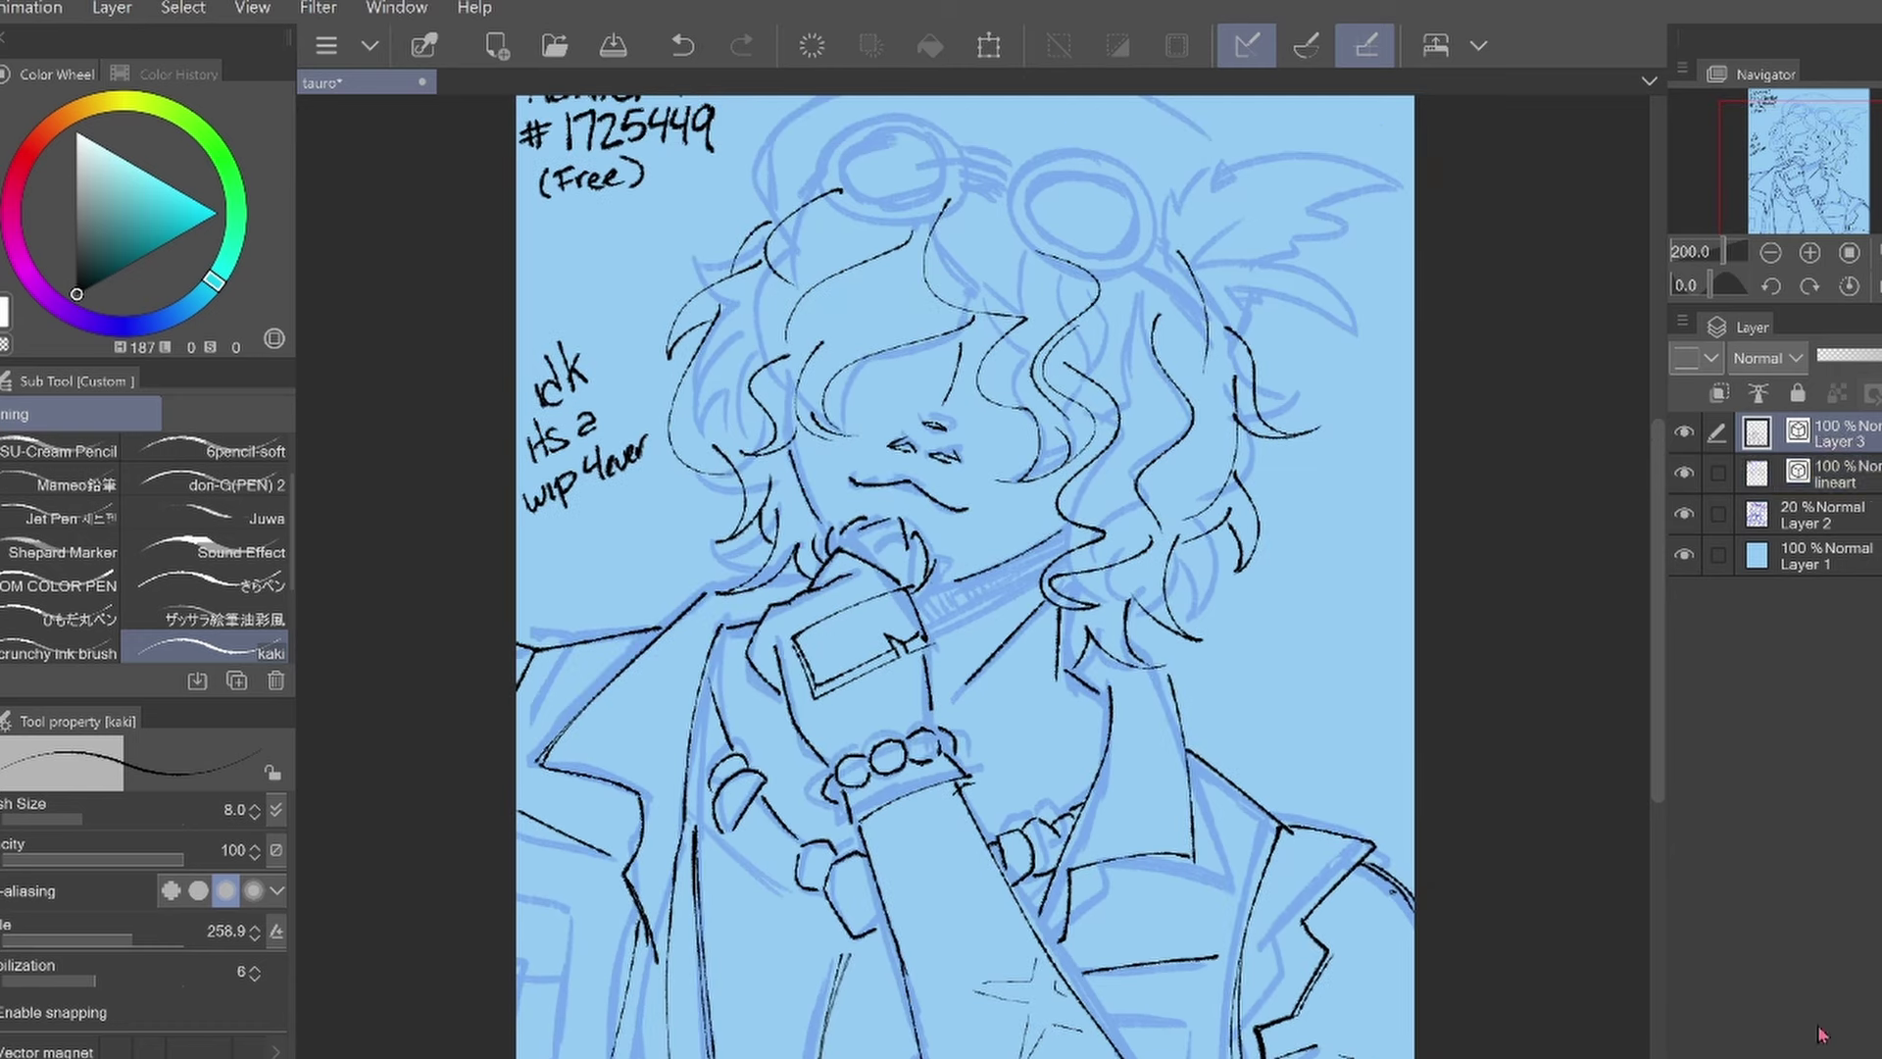
# On a new vector layer, ink the rings and rim of the goggle lens nearest the handwritten notes
pyautogui.moveTo(1855, 183); pyautogui.dragTo(1857, 171)
pyautogui.click(1810, 252)
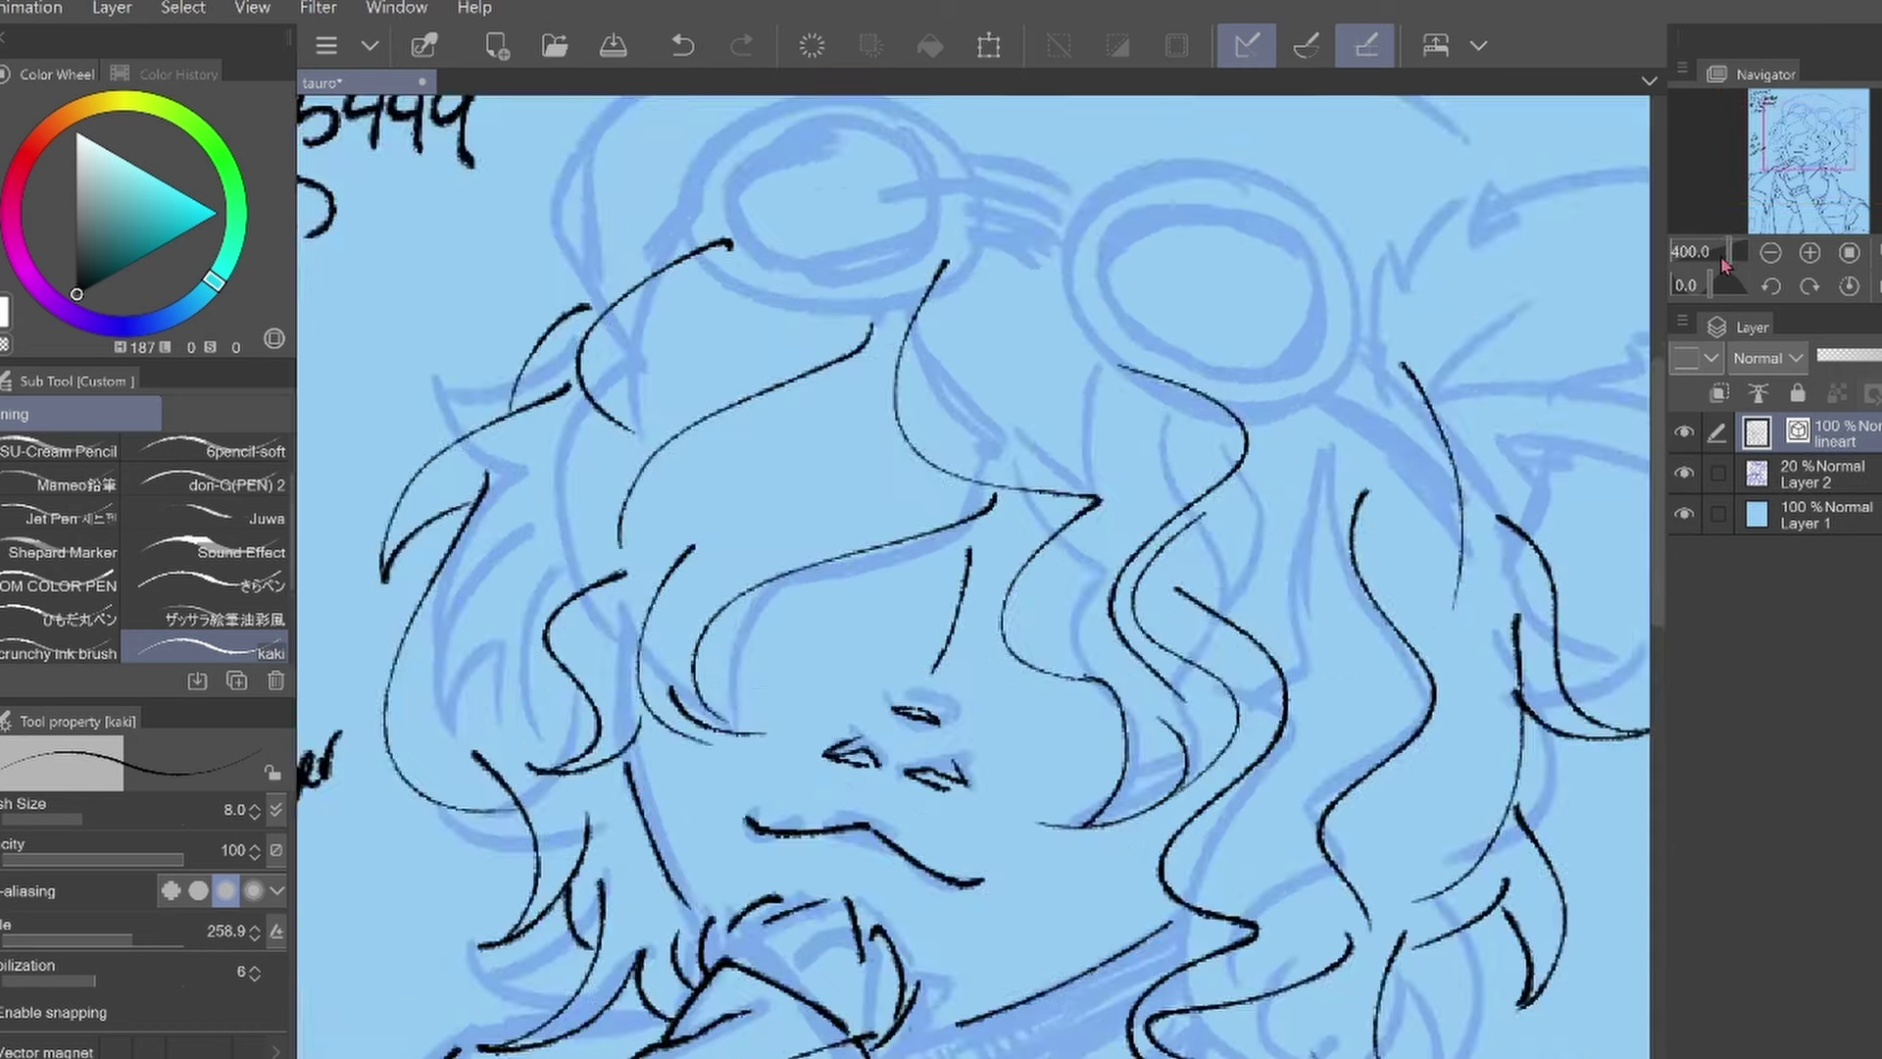
pyautogui.click(1770, 252)
pyautogui.hotkey('ctrl', 'z')
pyautogui.hotkey('ctrl', 'z')
pyautogui.moveTo(887, 277); pyautogui.dragTo(799, 377)
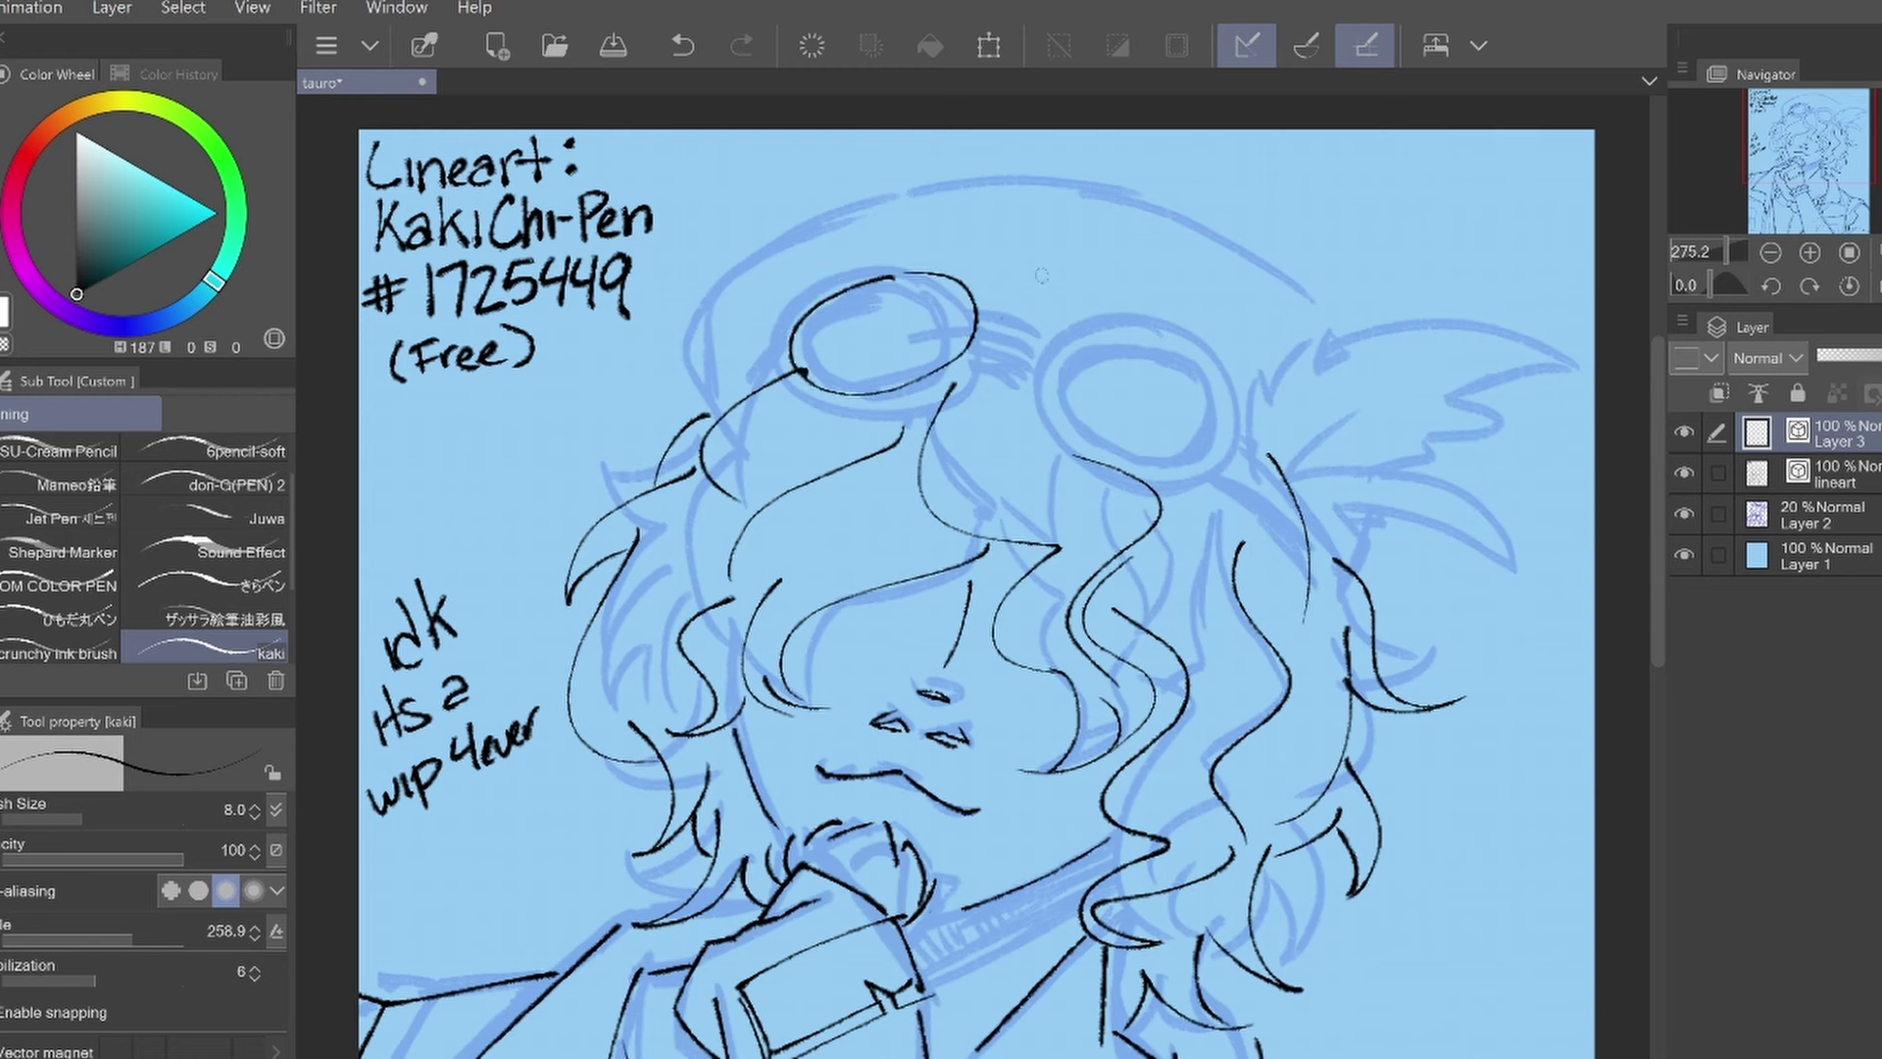
pyautogui.moveTo(785, 313); pyautogui.dragTo(809, 412)
pyautogui.moveTo(1000, 314); pyautogui.dragTo(956, 402)
pyautogui.moveTo(814, 436); pyautogui.dragTo(902, 426)
pyautogui.moveTo(848, 436); pyautogui.dragTo(985, 397)
pyautogui.moveTo(911, 263); pyautogui.dragTo(1010, 313)
pyautogui.moveTo(1015, 333); pyautogui.dragTo(1000, 392)
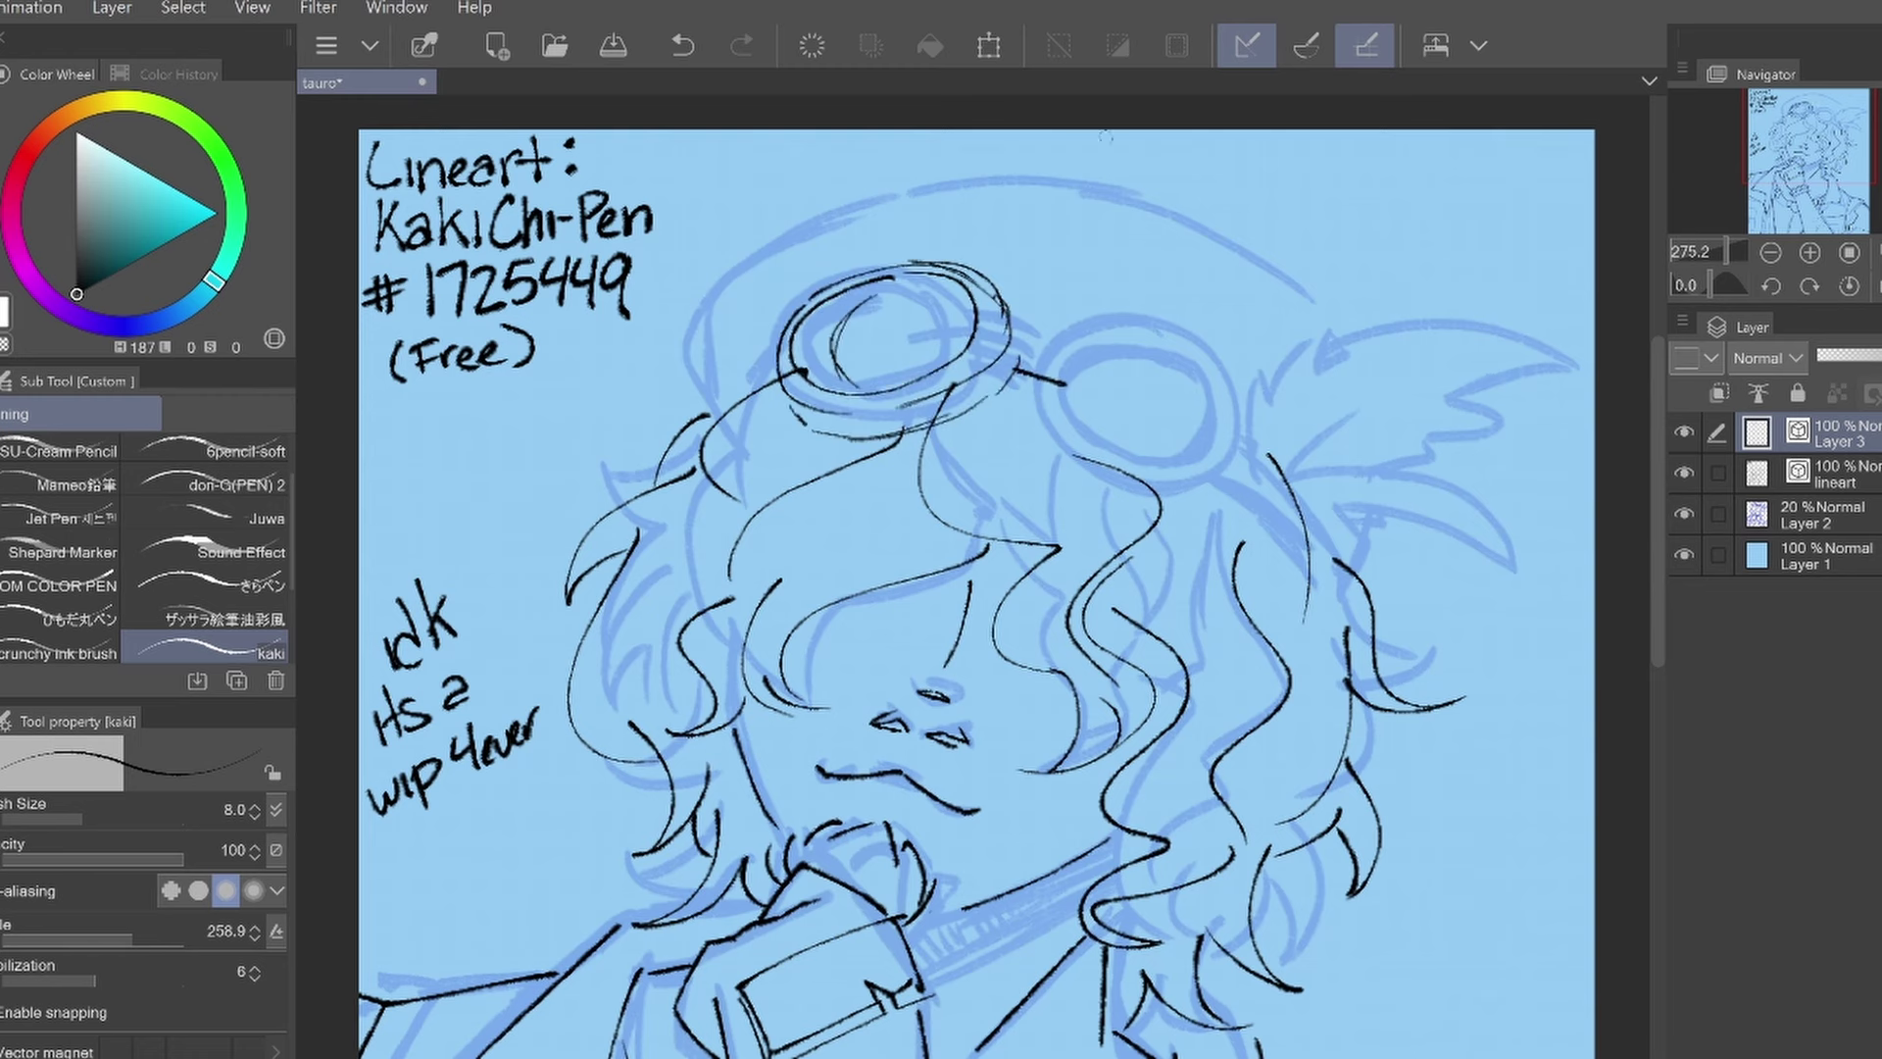
# Undo the last goggle stroke and ink the second goggle lens with its inner ring and outer rim
pyautogui.hotkey('ctrl', 'z')
pyautogui.press('p')
pyautogui.press('-')
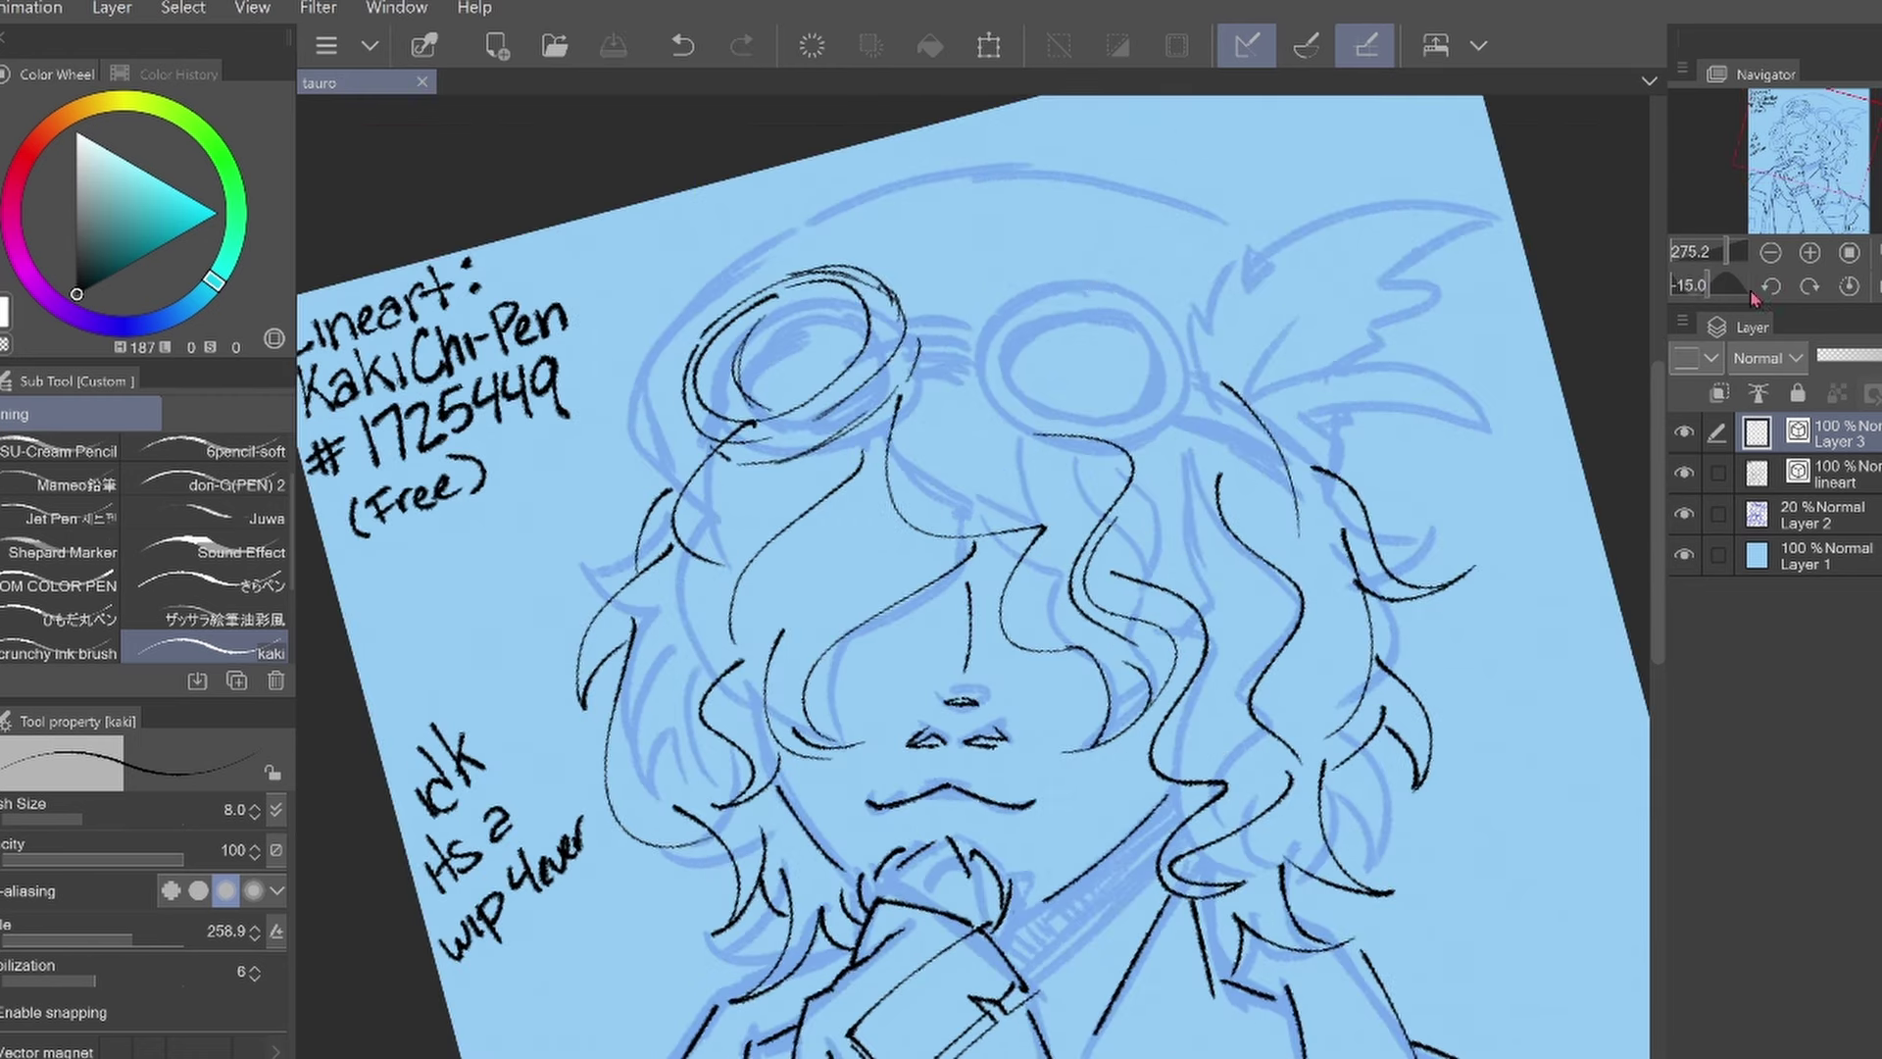
pyautogui.moveTo(1027, 343)
pyautogui.mouseDown()
pyautogui.moveTo(1171, 272)
pyautogui.moveTo(1237, 383)
pyautogui.moveTo(1189, 345)
pyautogui.mouseUp()
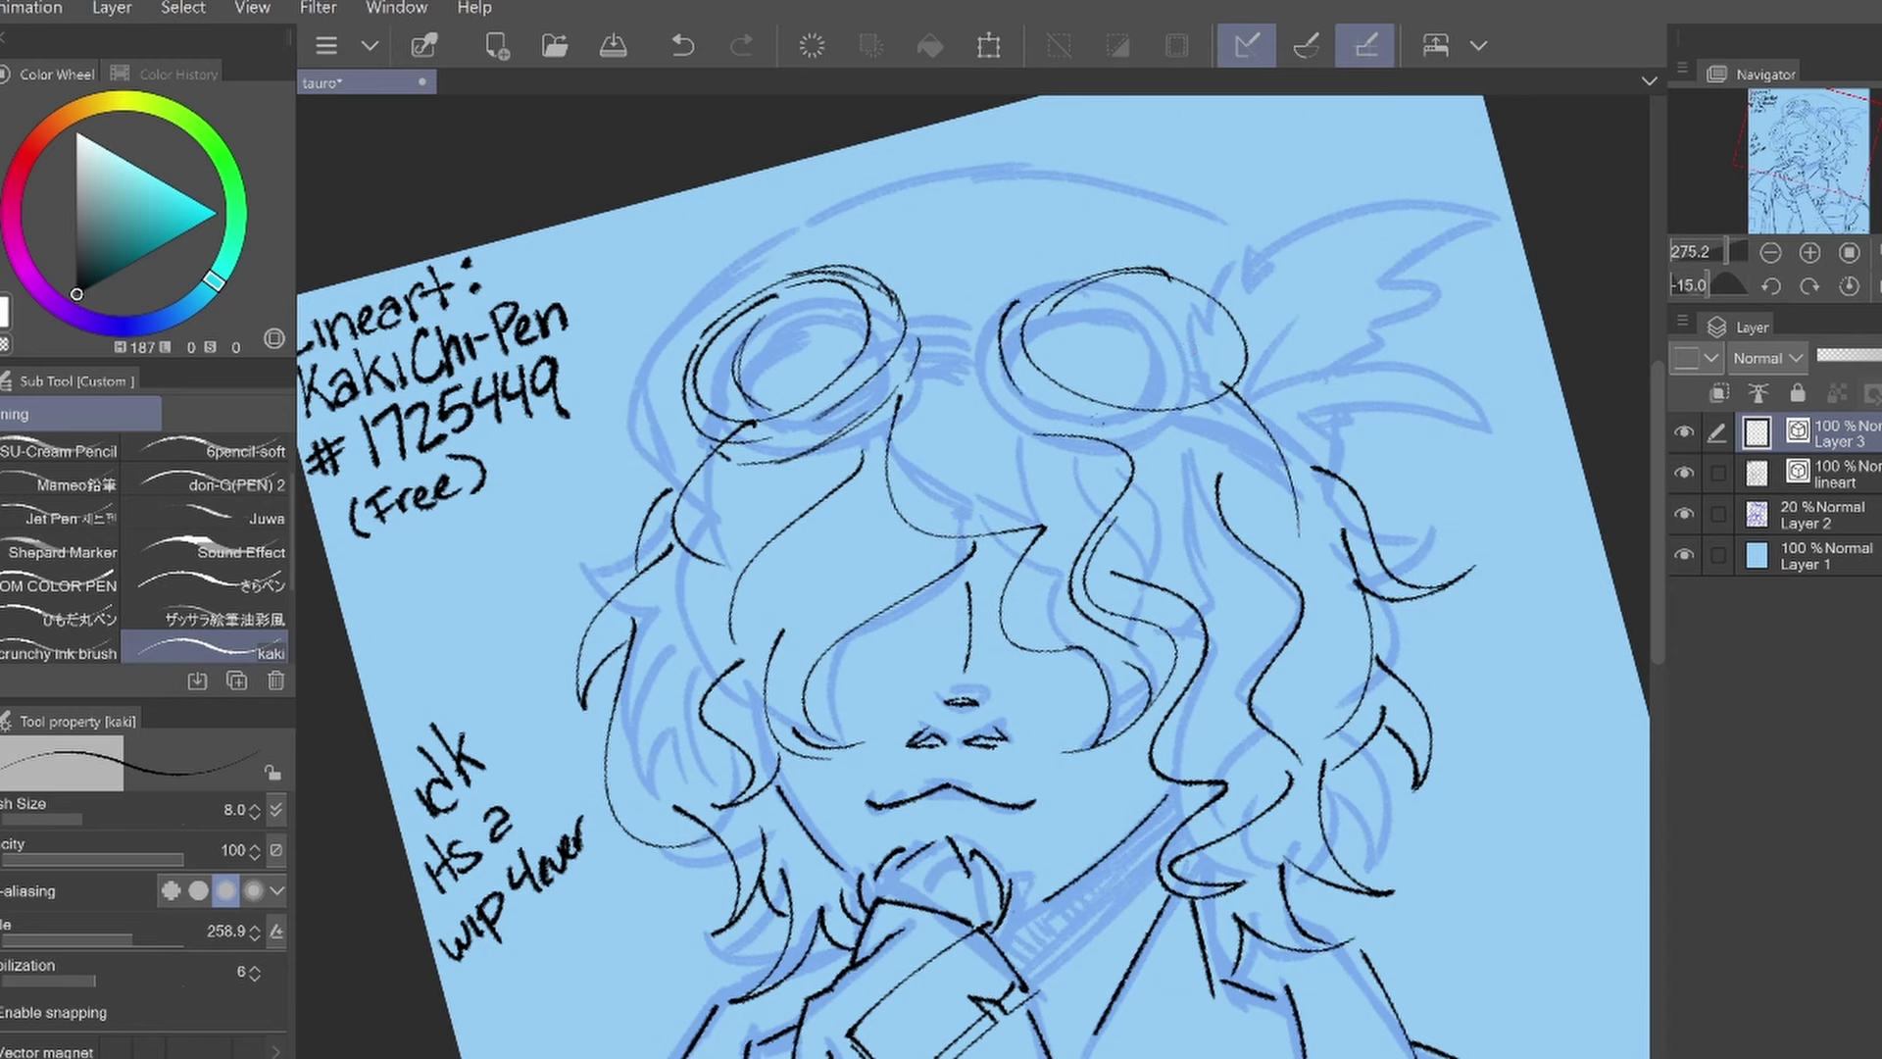
pyautogui.moveTo(1046, 441); pyautogui.dragTo(1255, 394)
pyautogui.moveTo(1023, 289); pyautogui.dragTo(1269, 368)
pyautogui.click(1770, 287)
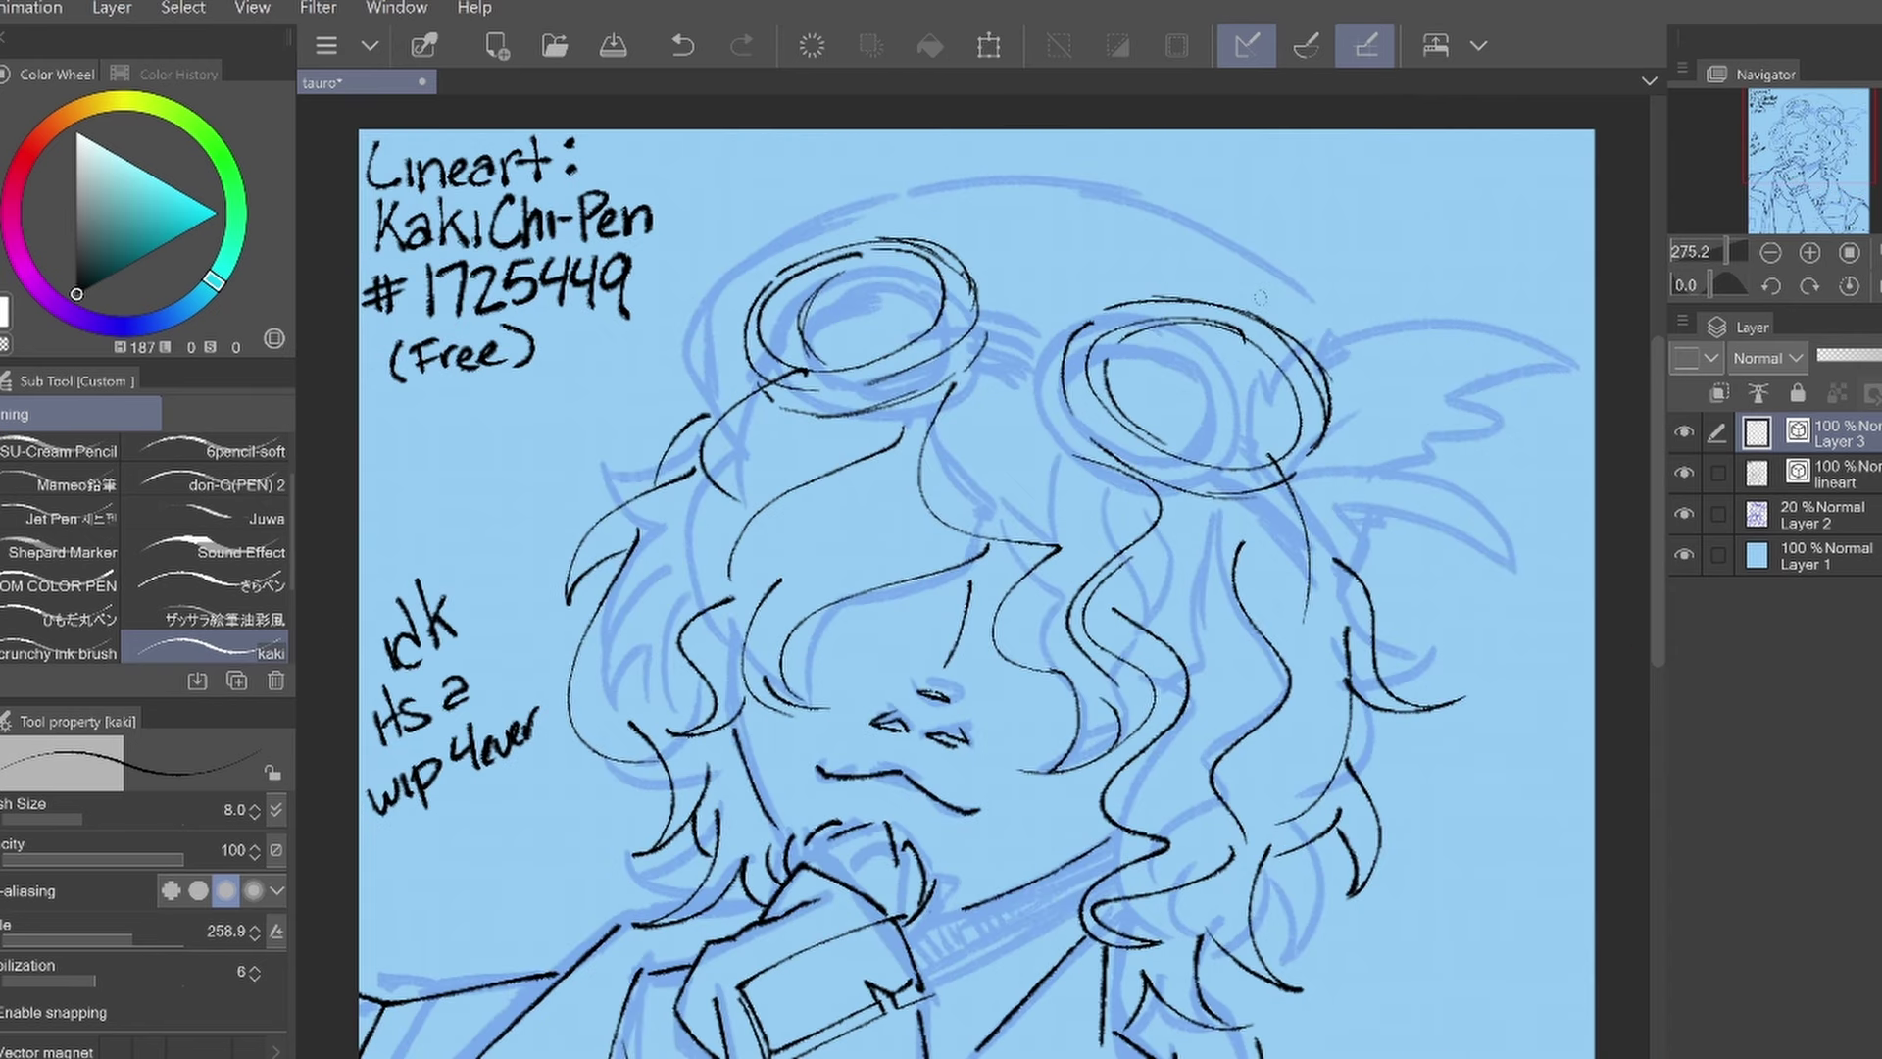
# Ink the goggle bridge, the rounded hat and its jagged feathers, and merge the layer into the lineart
pyautogui.hotkey('ctrl', 'z')
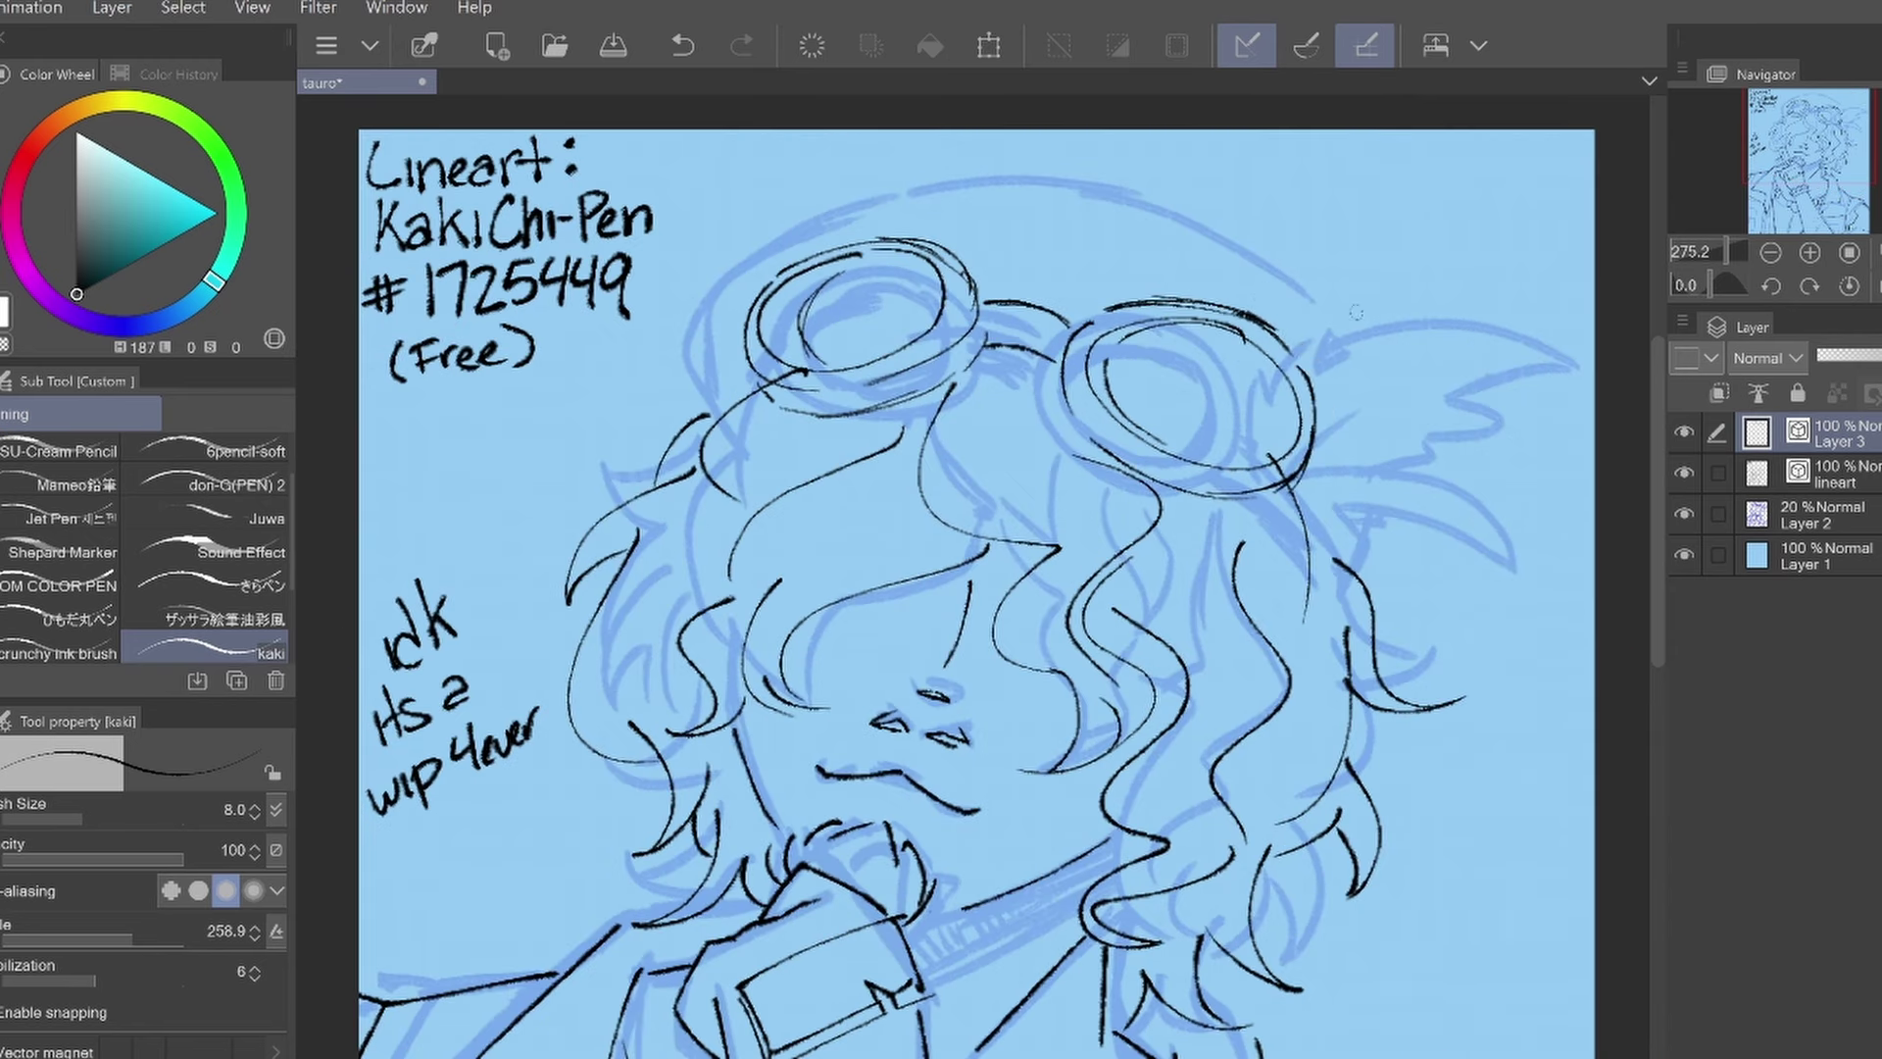
pyautogui.hotkey('ctrl', '-')
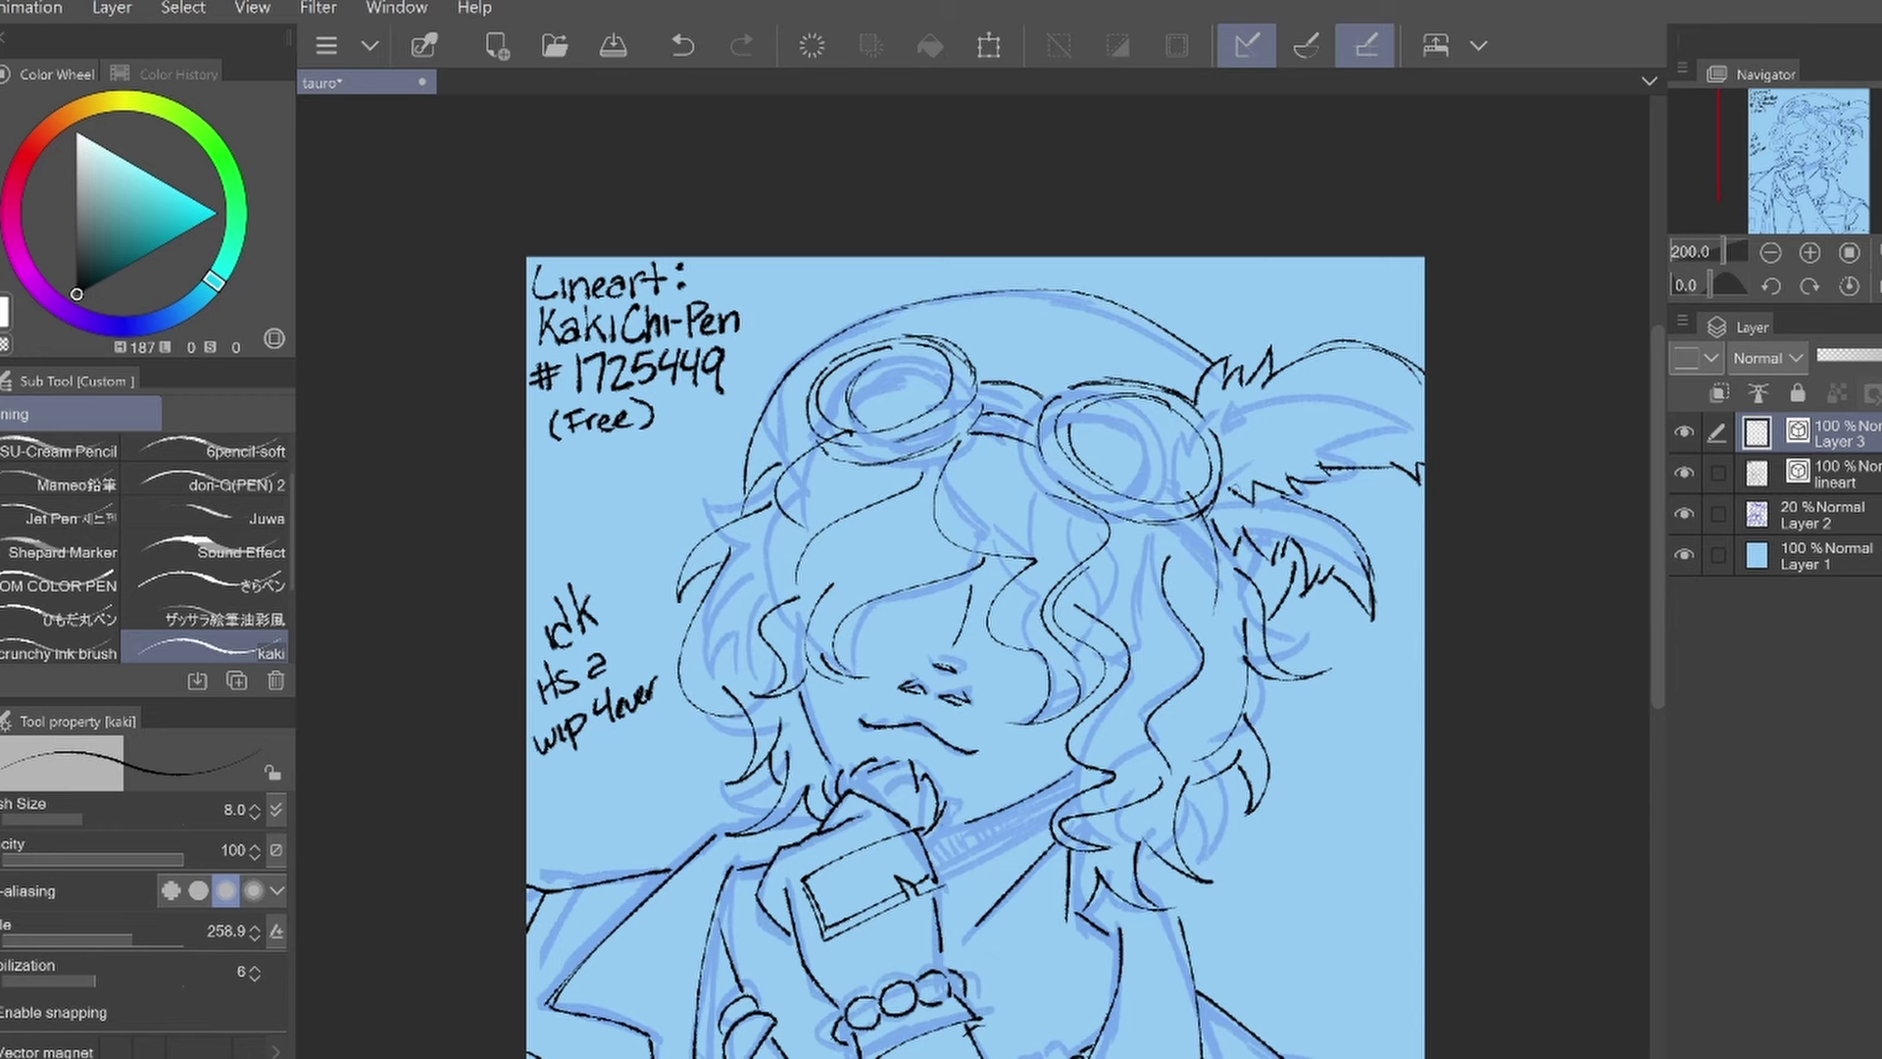
pyautogui.moveTo(1764, 167); pyautogui.dragTo(1747, 161)
pyautogui.hotkey('ctrl', 'e')
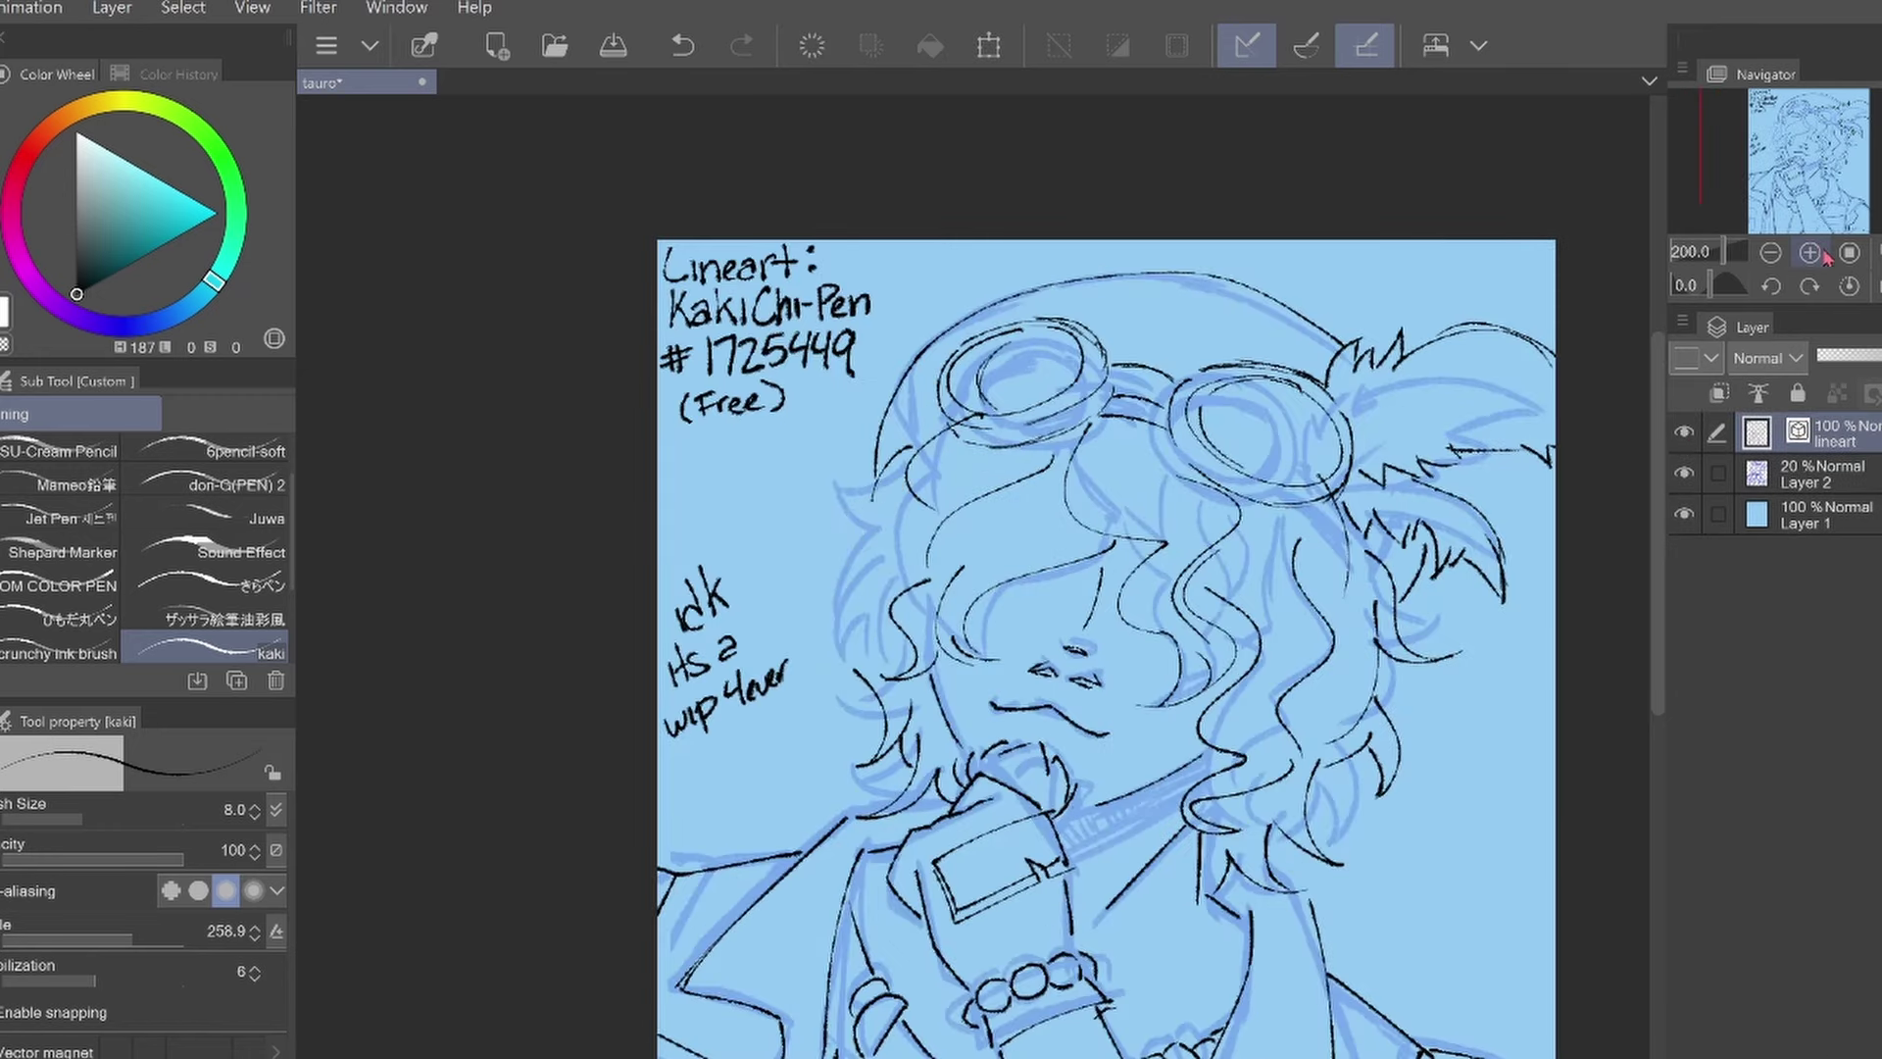
# Ink the missing tufts and curls along the outer edge of the hair
pyautogui.click(1809, 252)
pyautogui.click(1770, 252)
pyautogui.click(1809, 252)
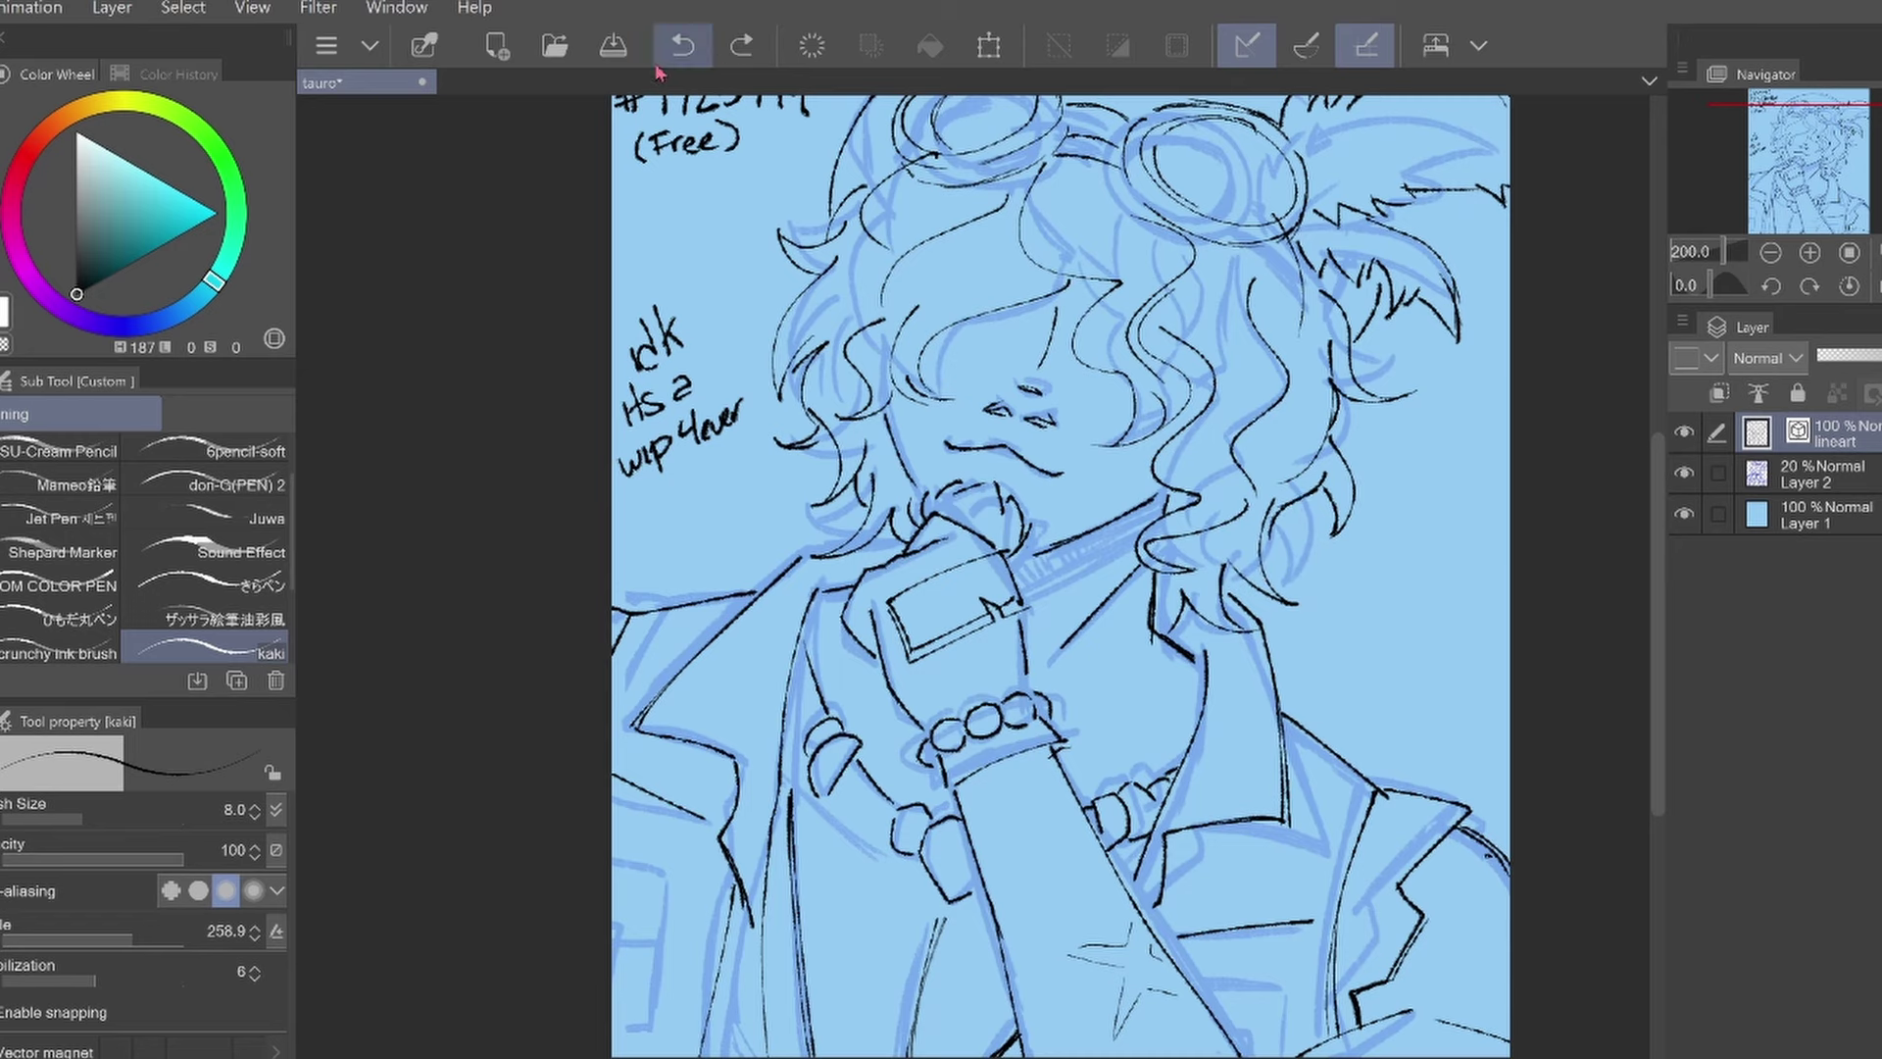
pyautogui.scroll(3, 1207, 124)
pyautogui.scroll(-6, 1061, 588)
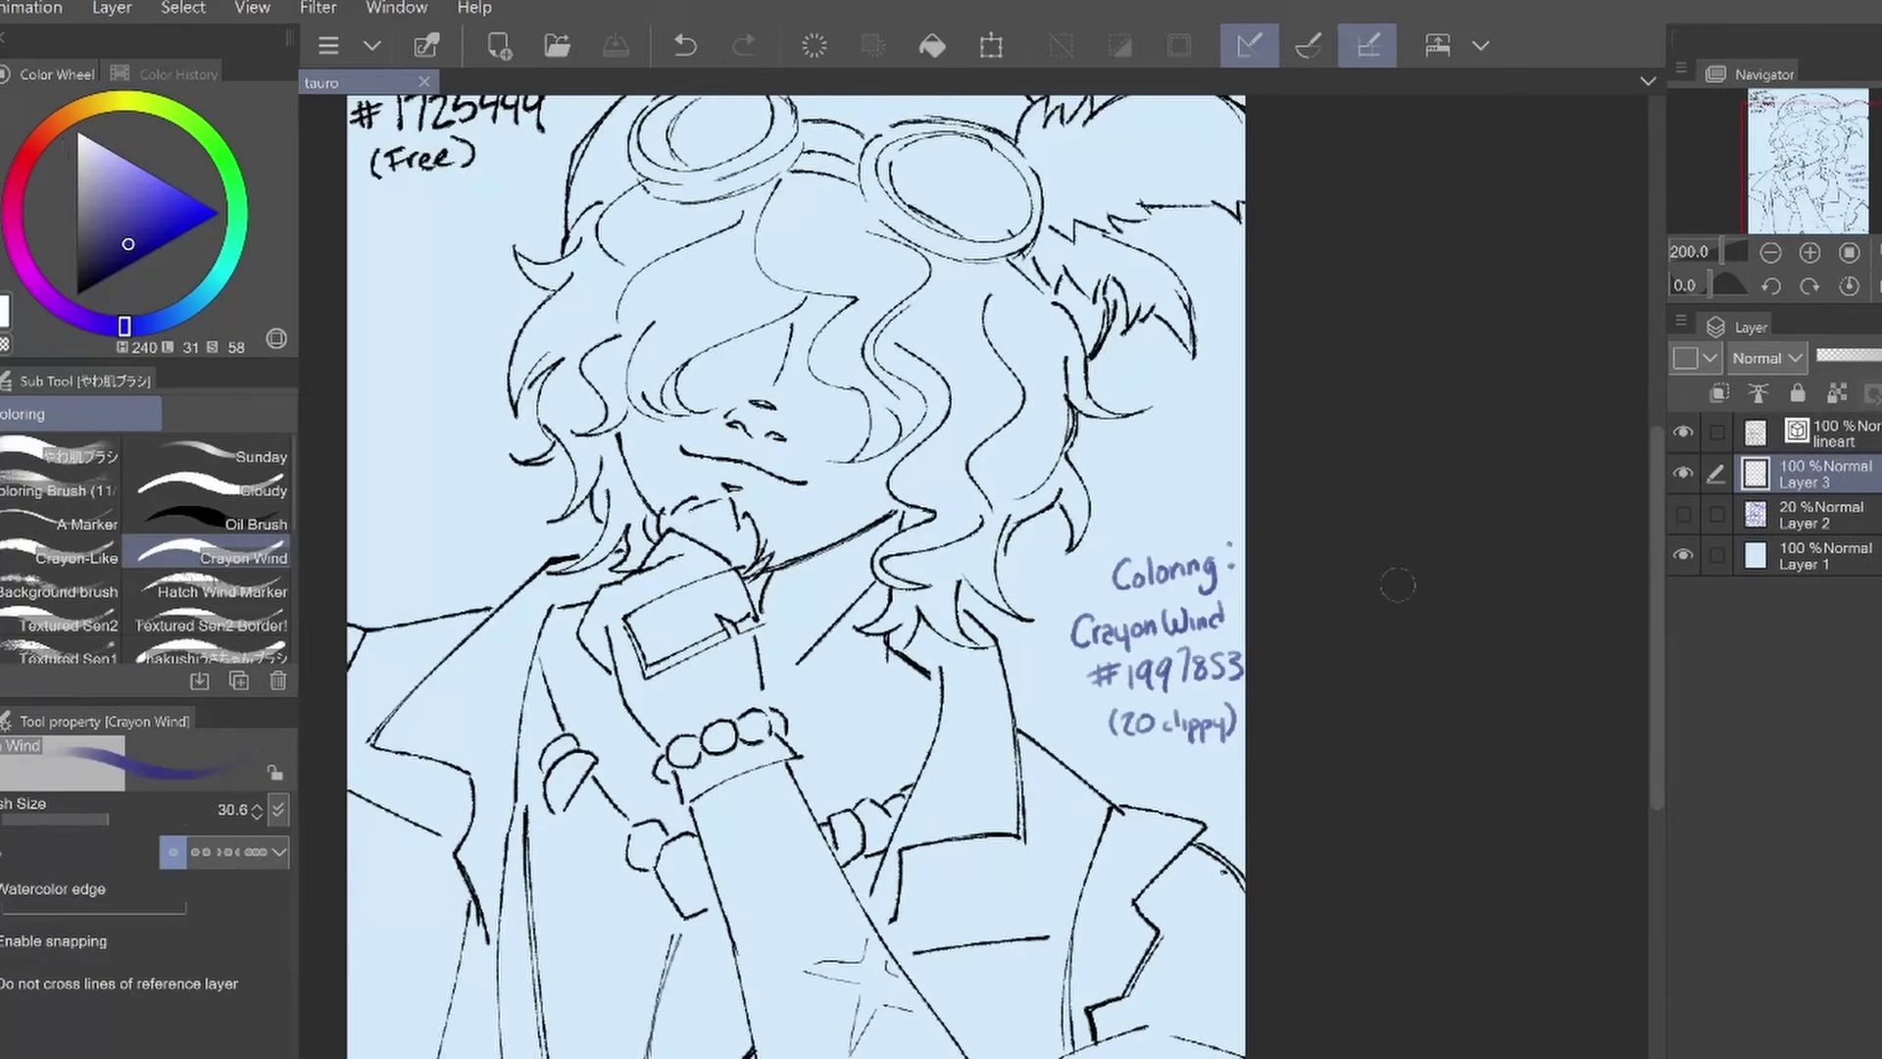
# Pick a warm orange-brown and paint the face, neck and chest skin with the Crayon Wind brush under the lineart
pyautogui.click(59, 119)
pyautogui.click(147, 201)
pyautogui.moveTo(813, 647)
pyautogui.mouseDown()
pyautogui.moveTo(774, 490)
pyautogui.moveTo(863, 421)
pyautogui.mouseUp()
pyautogui.hotkey('ctrl', 'z')
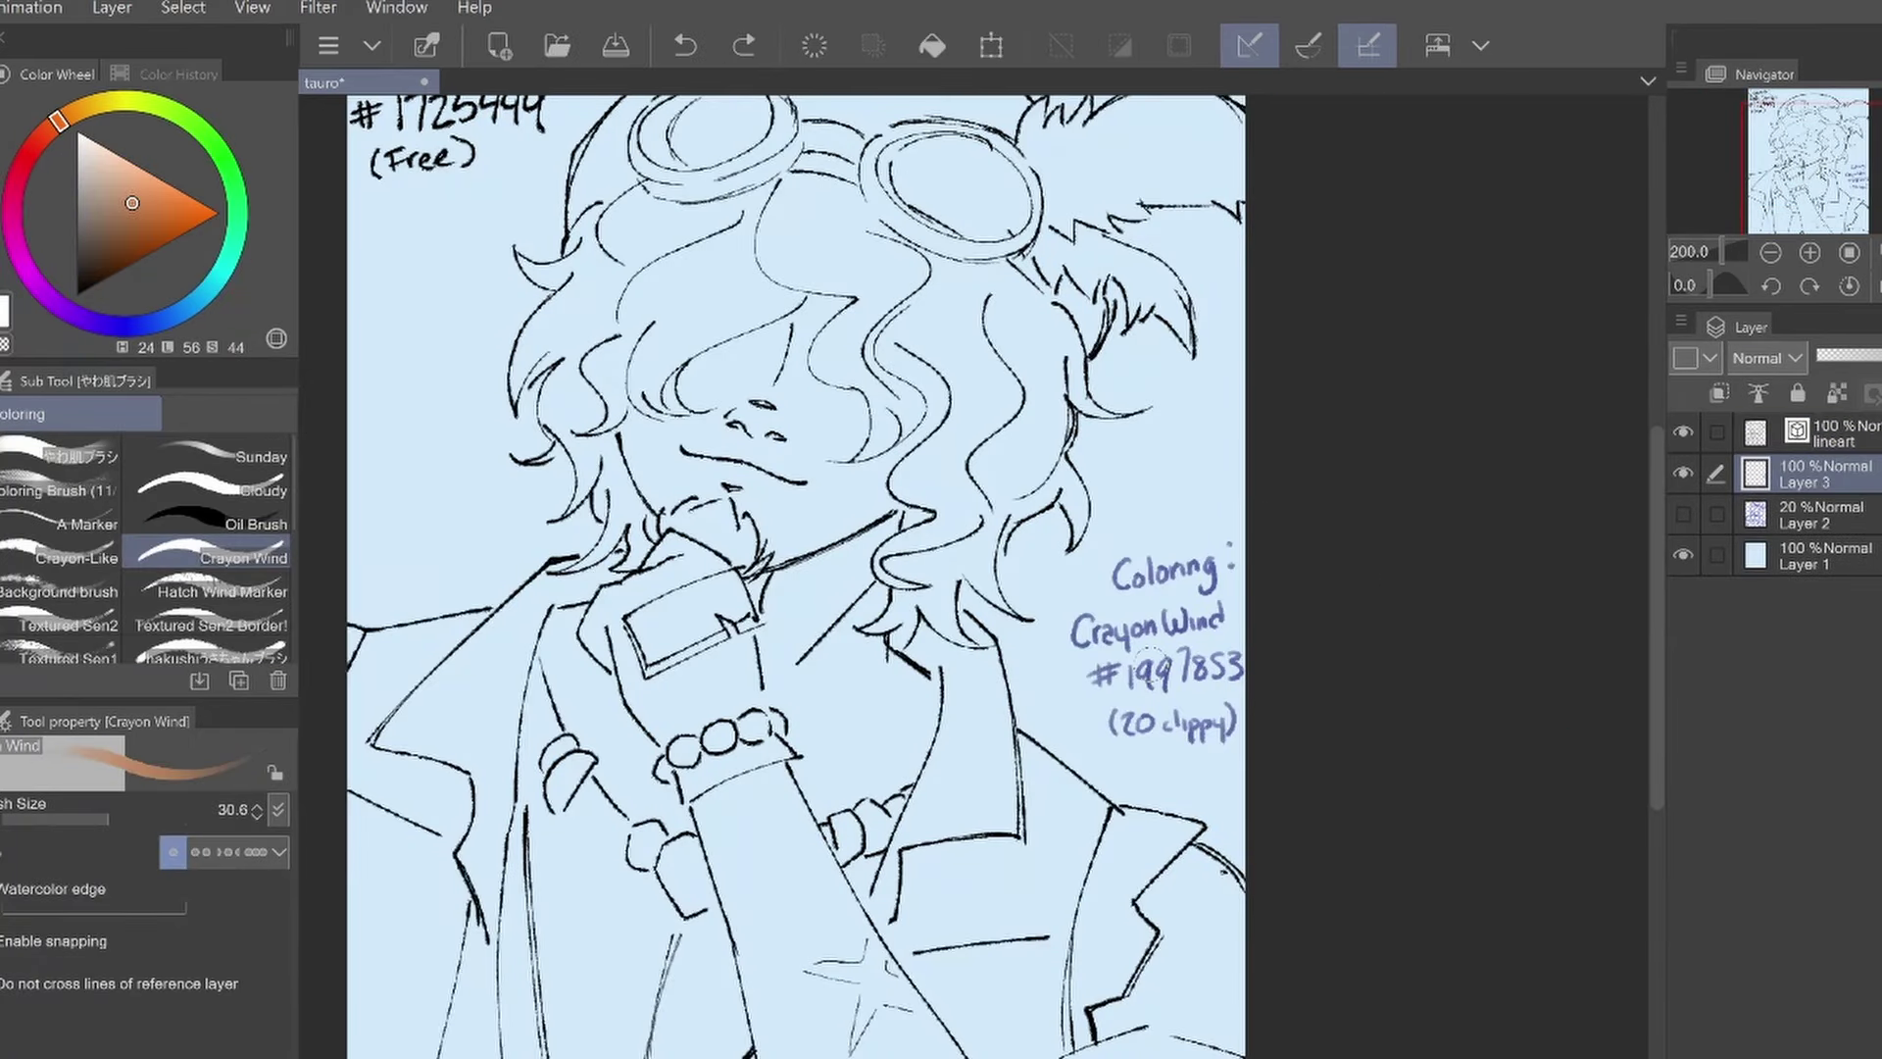
pyautogui.moveTo(824, 676); pyautogui.dragTo(833, 509)
pyautogui.hotkey('ctrl', 'z')
pyautogui.moveTo(686, 471)
pyautogui.mouseDown()
pyautogui.moveTo(659, 441)
pyautogui.moveTo(843, 686)
pyautogui.moveTo(863, 882)
pyautogui.mouseUp()
pyautogui.scroll(-1, 1034, 647)
pyautogui.moveTo(563, 569)
pyautogui.mouseDown()
pyautogui.moveTo(608, 931)
pyautogui.moveTo(580, 635)
pyautogui.mouseUp()
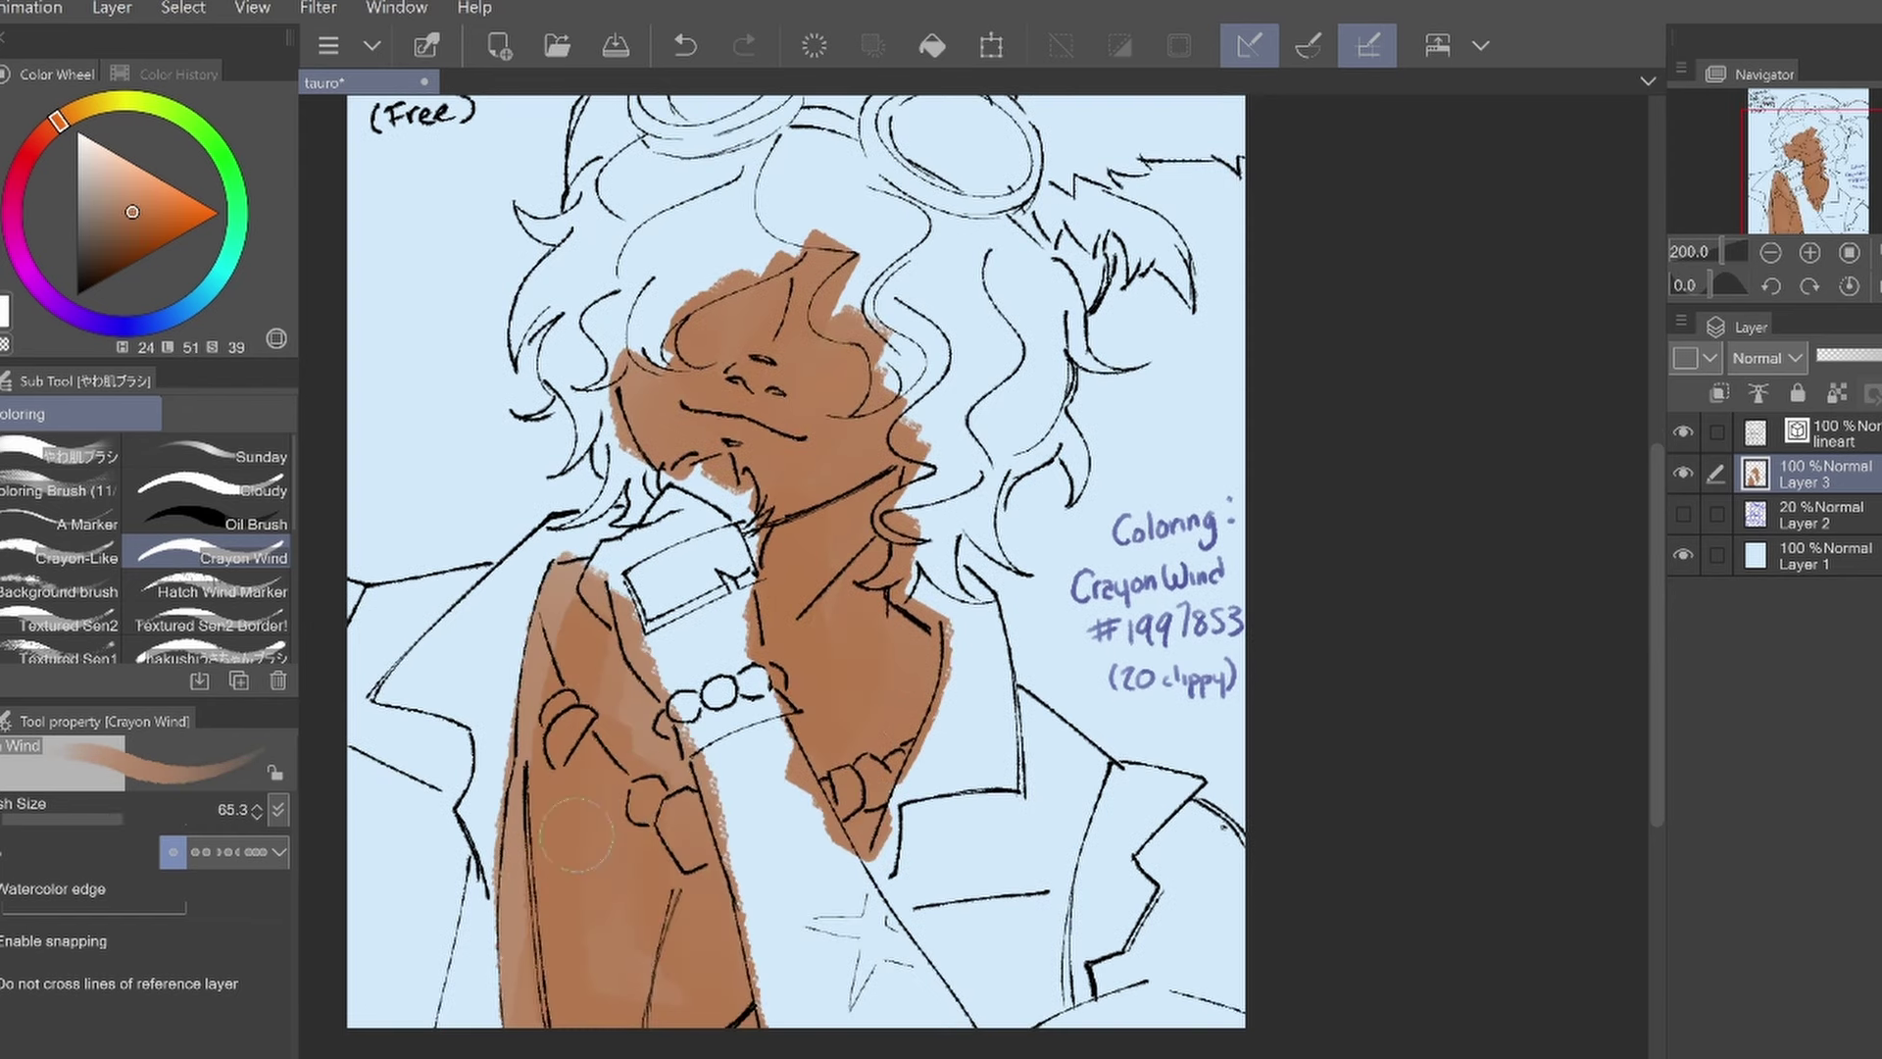
# Paint the forearm and bare shoulder in the brown skin colour, and blend and extend the skin's edges
pyautogui.click(165, 73)
pyautogui.moveTo(775, 1019)
pyautogui.mouseDown()
pyautogui.moveTo(784, 833)
pyautogui.moveTo(1156, 1000)
pyautogui.moveTo(1196, 804)
pyautogui.mouseUp()
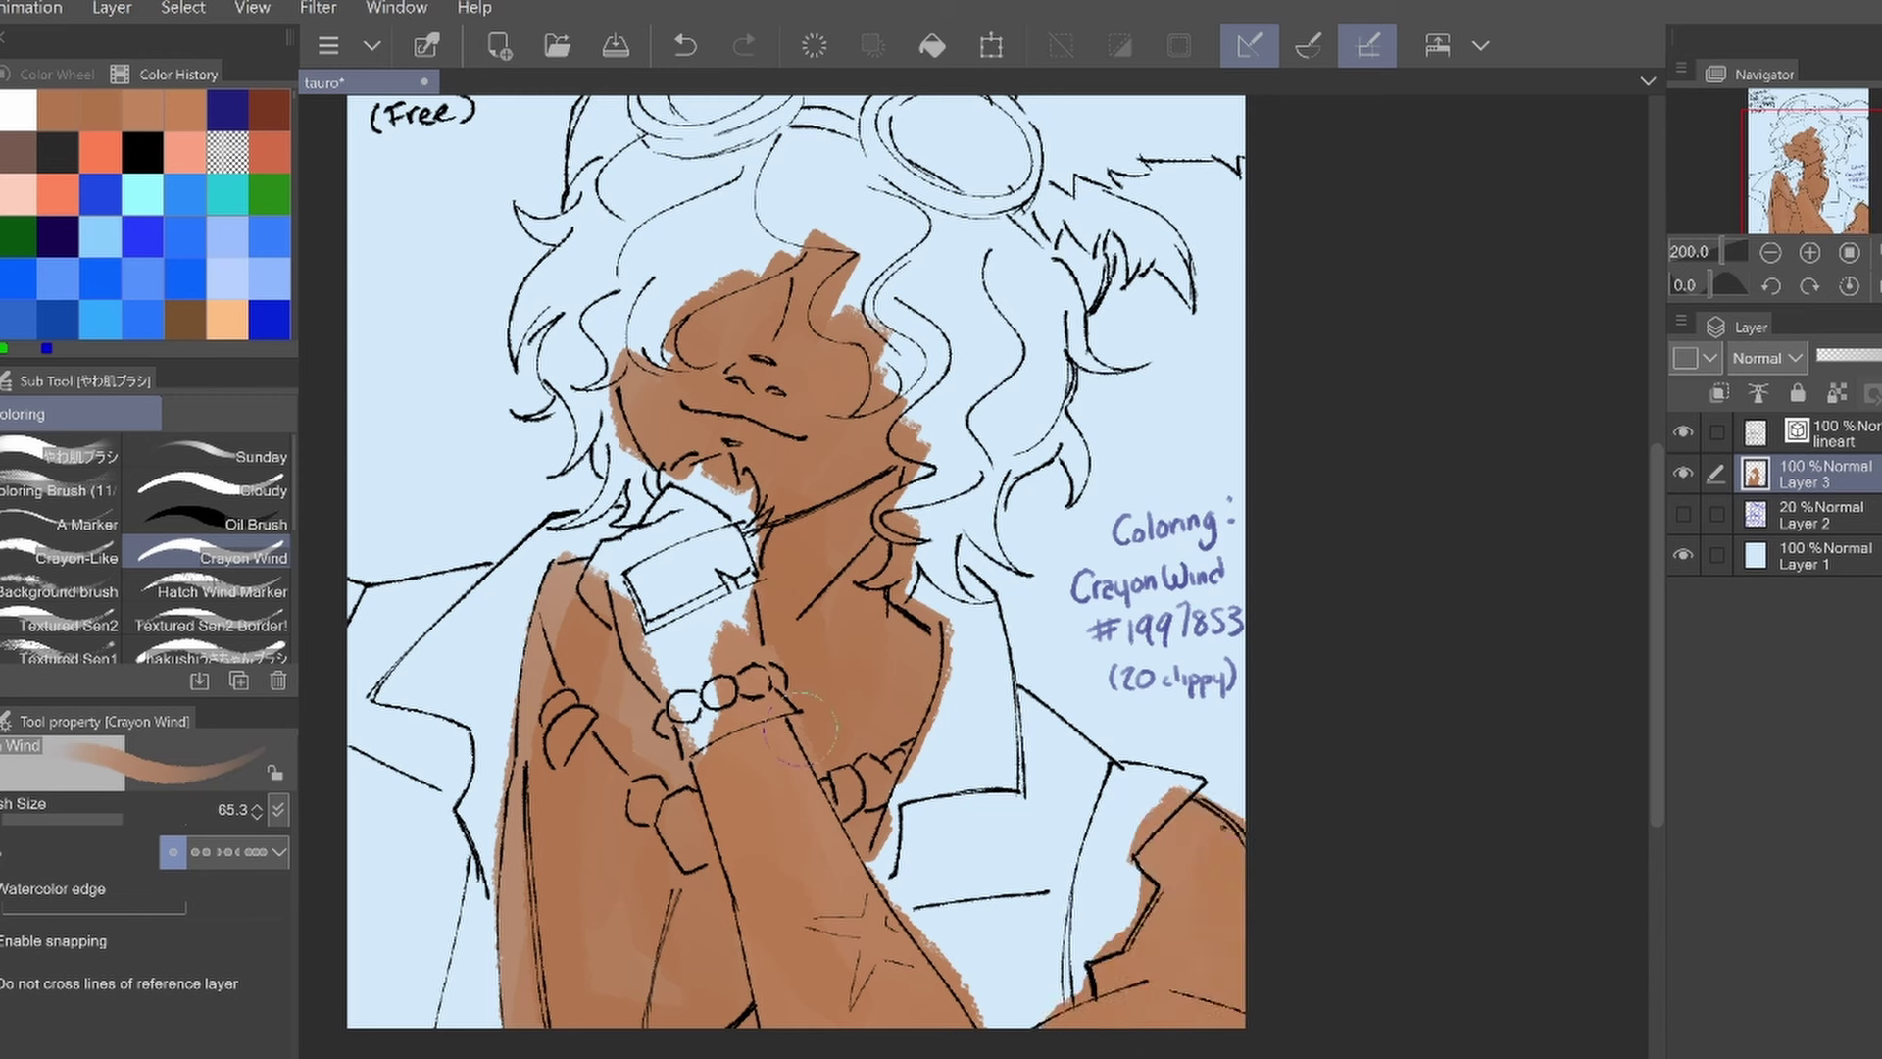
pyautogui.click(57, 73)
pyautogui.moveTo(718, 789)
pyautogui.mouseDown()
pyautogui.moveTo(774, 980)
pyautogui.moveTo(725, 745)
pyautogui.mouseUp()
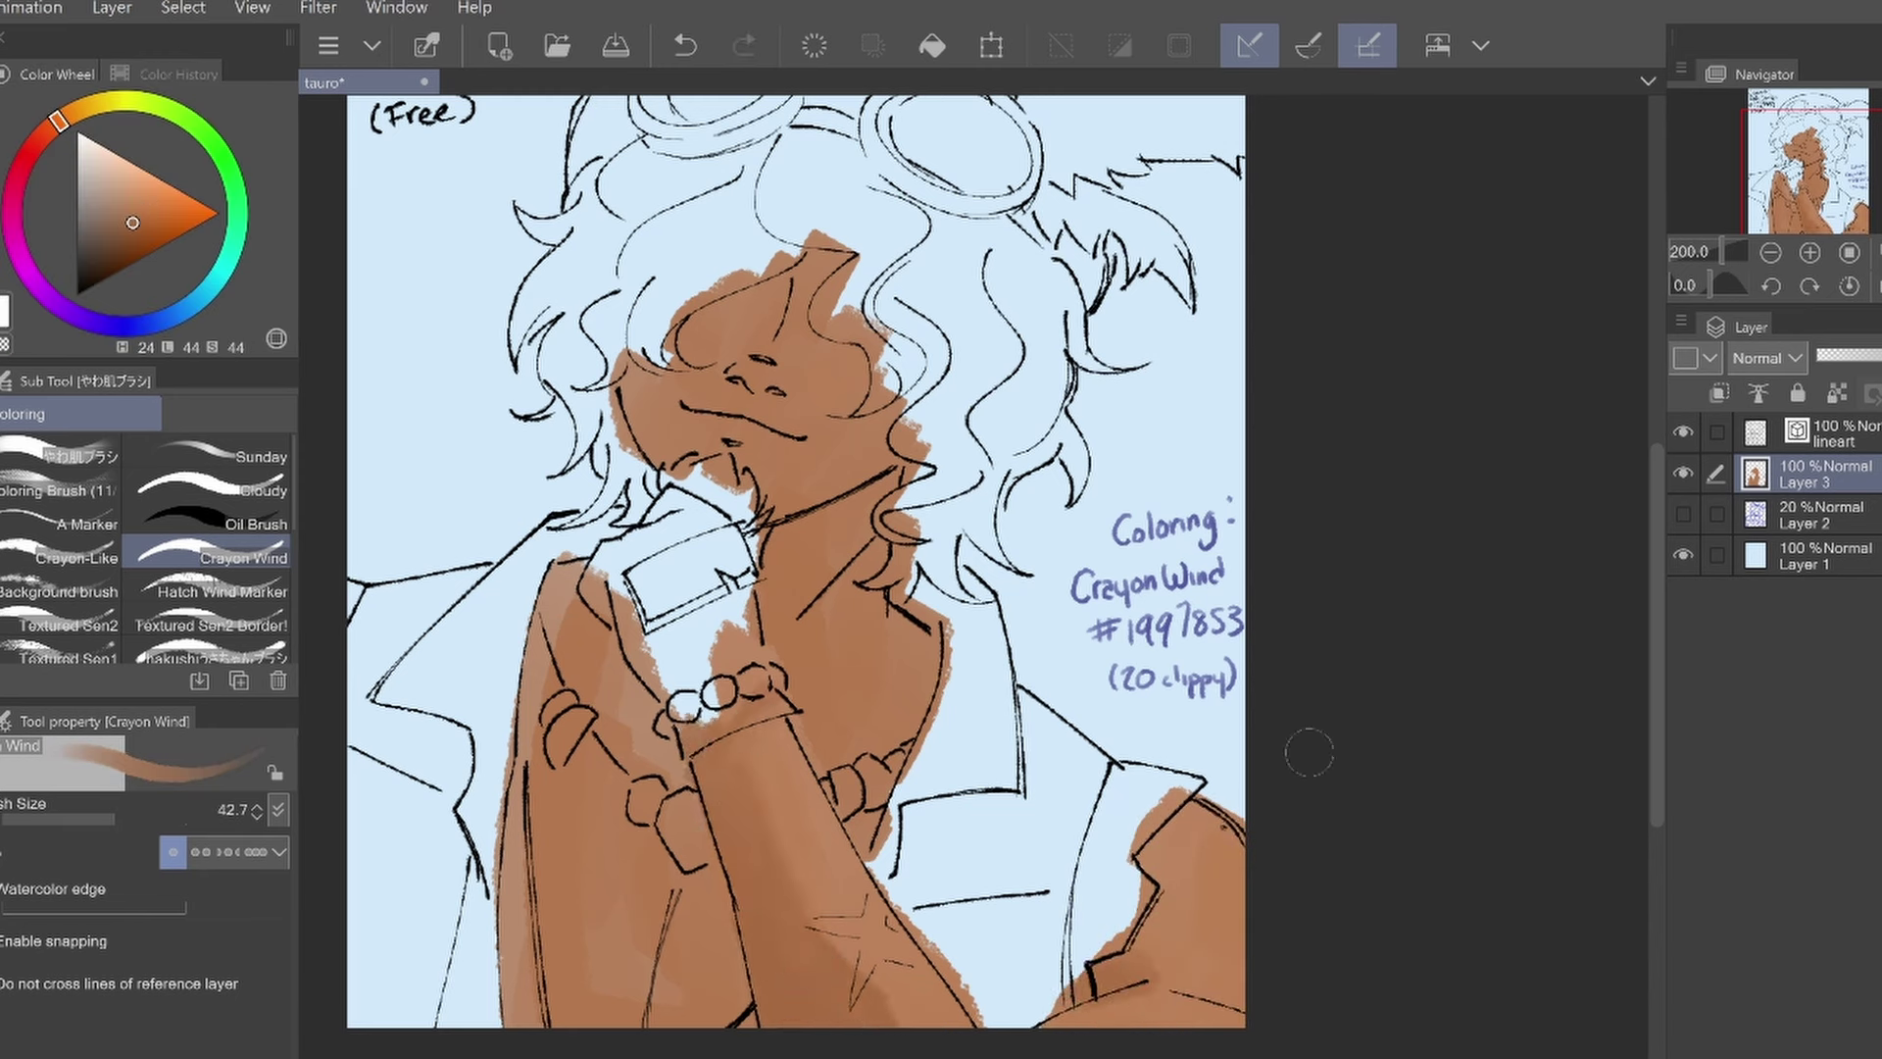
pyautogui.moveTo(911, 478)
pyautogui.mouseDown()
pyautogui.moveTo(747, 577)
pyautogui.moveTo(637, 412)
pyautogui.moveTo(882, 490)
pyautogui.moveTo(725, 530)
pyautogui.mouseUp()
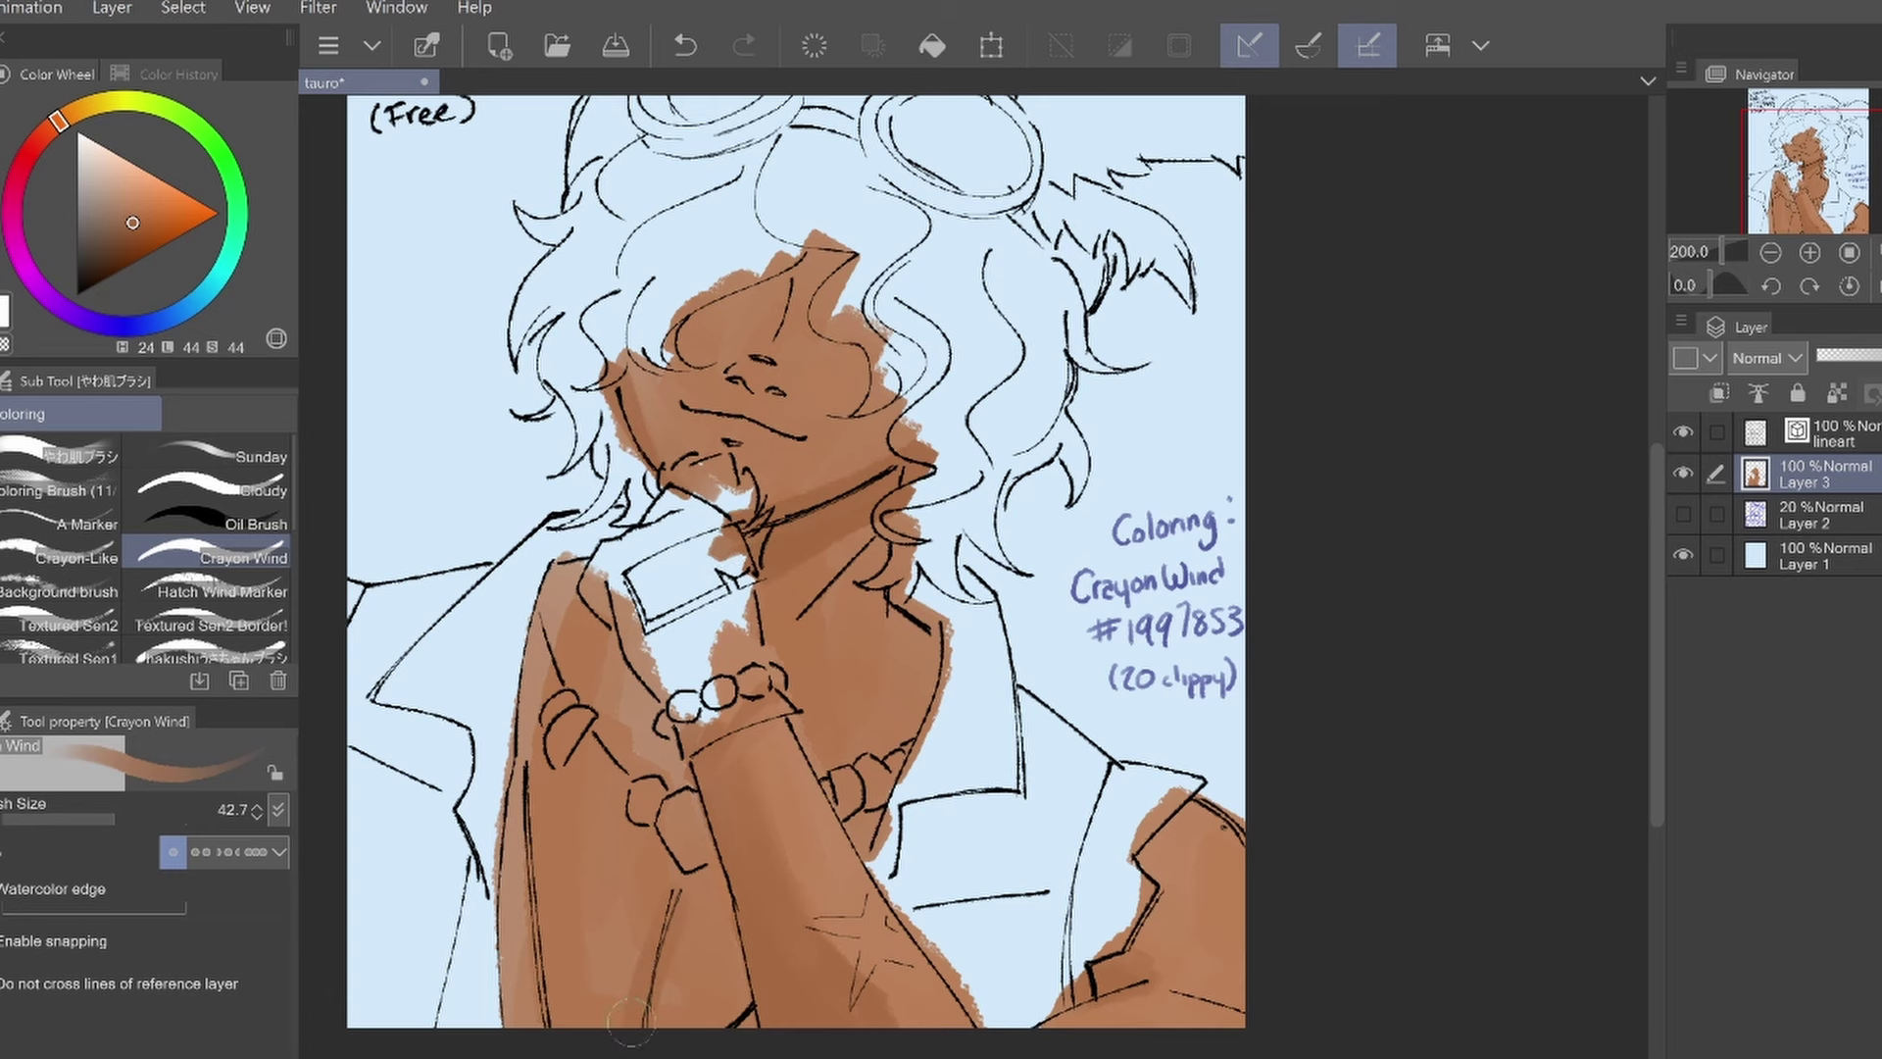
pyautogui.moveTo(632, 1019)
pyautogui.mouseDown()
pyautogui.moveTo(504, 911)
pyautogui.moveTo(603, 980)
pyautogui.mouseUp()
pyautogui.keyDown('alt'); pyautogui.click(789, 775); pyautogui.keyUp('alt')
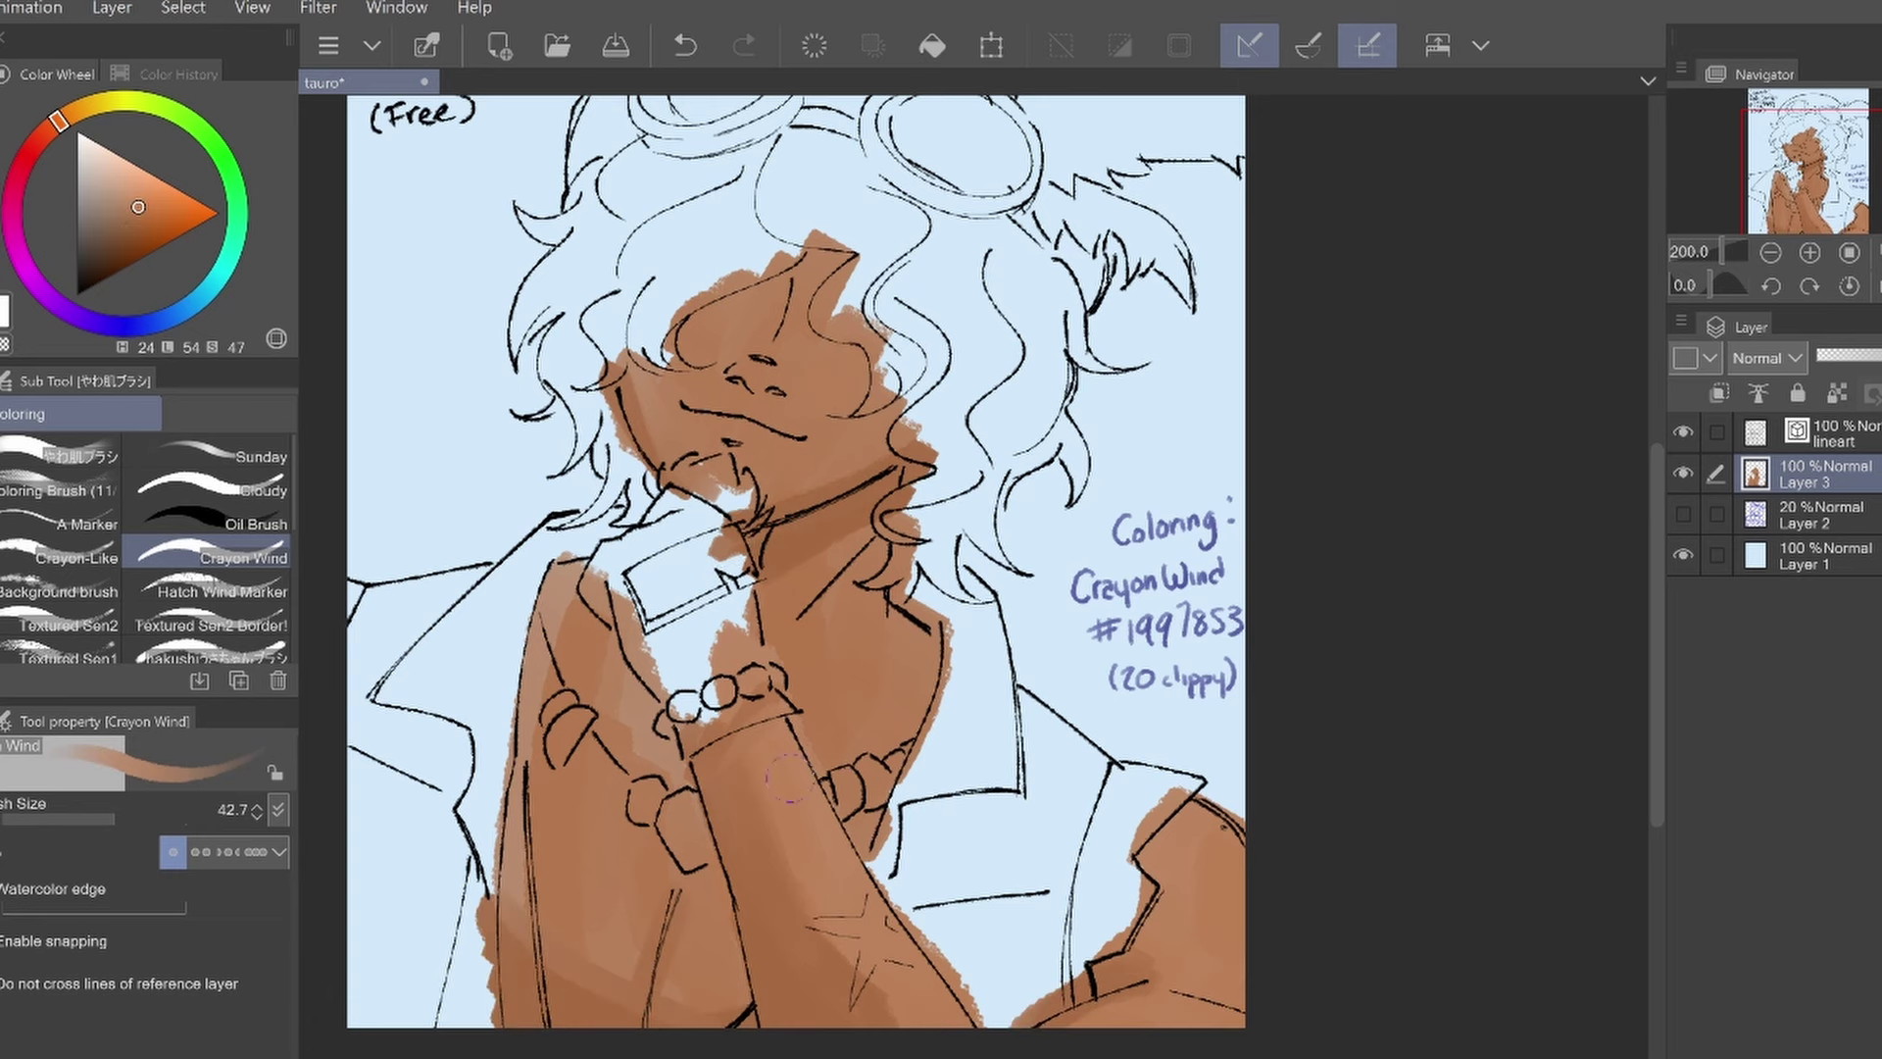
# Create a new layer above the skin and paint the curly hair very dark brown
pyautogui.hotkey('ctrl', 'z')
pyautogui.scroll(1, 882, 490)
pyautogui.moveTo(676, 304)
pyautogui.mouseDown()
pyautogui.moveTo(589, 460)
pyautogui.moveTo(607, 627)
pyautogui.moveTo(596, 262)
pyautogui.moveTo(784, 294)
pyautogui.moveTo(882, 510)
pyautogui.moveTo(922, 686)
pyautogui.moveTo(1060, 550)
pyautogui.moveTo(1000, 412)
pyautogui.moveTo(843, 226)
pyautogui.mouseUp()
pyautogui.hotkey('ctrl', 'z')
pyautogui.hotkey('ctrl', 'shift', 'n')
pyautogui.click(88, 278)
pyautogui.moveTo(990, 608)
pyautogui.mouseDown()
pyautogui.moveTo(940, 641)
pyautogui.moveTo(1058, 549)
pyautogui.moveTo(549, 628)
pyautogui.moveTo(520, 479)
pyautogui.mouseUp()
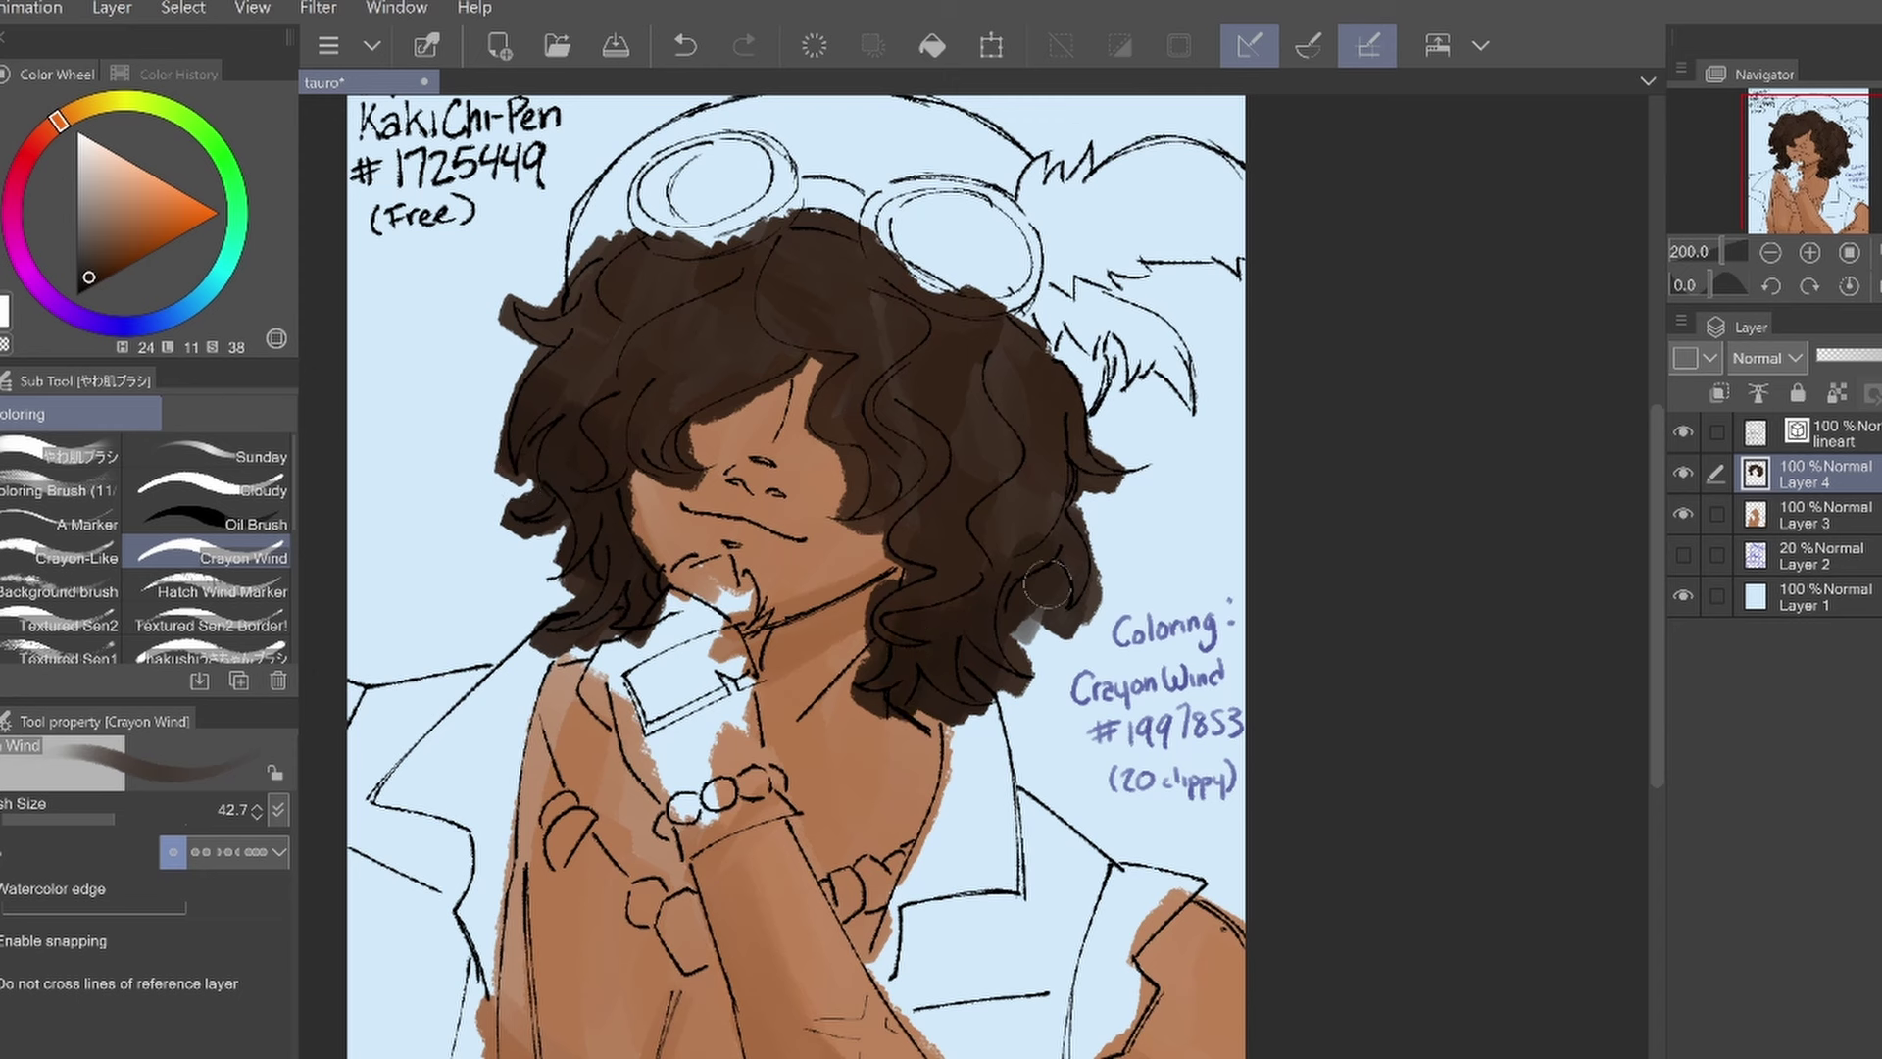
pyautogui.moveTo(1047, 585); pyautogui.dragTo(1083, 446)
# Add a new layer and paint wavy pale cream streaks through the front and side curls
pyautogui.hotkey('ctrl', 'shift', 'n')
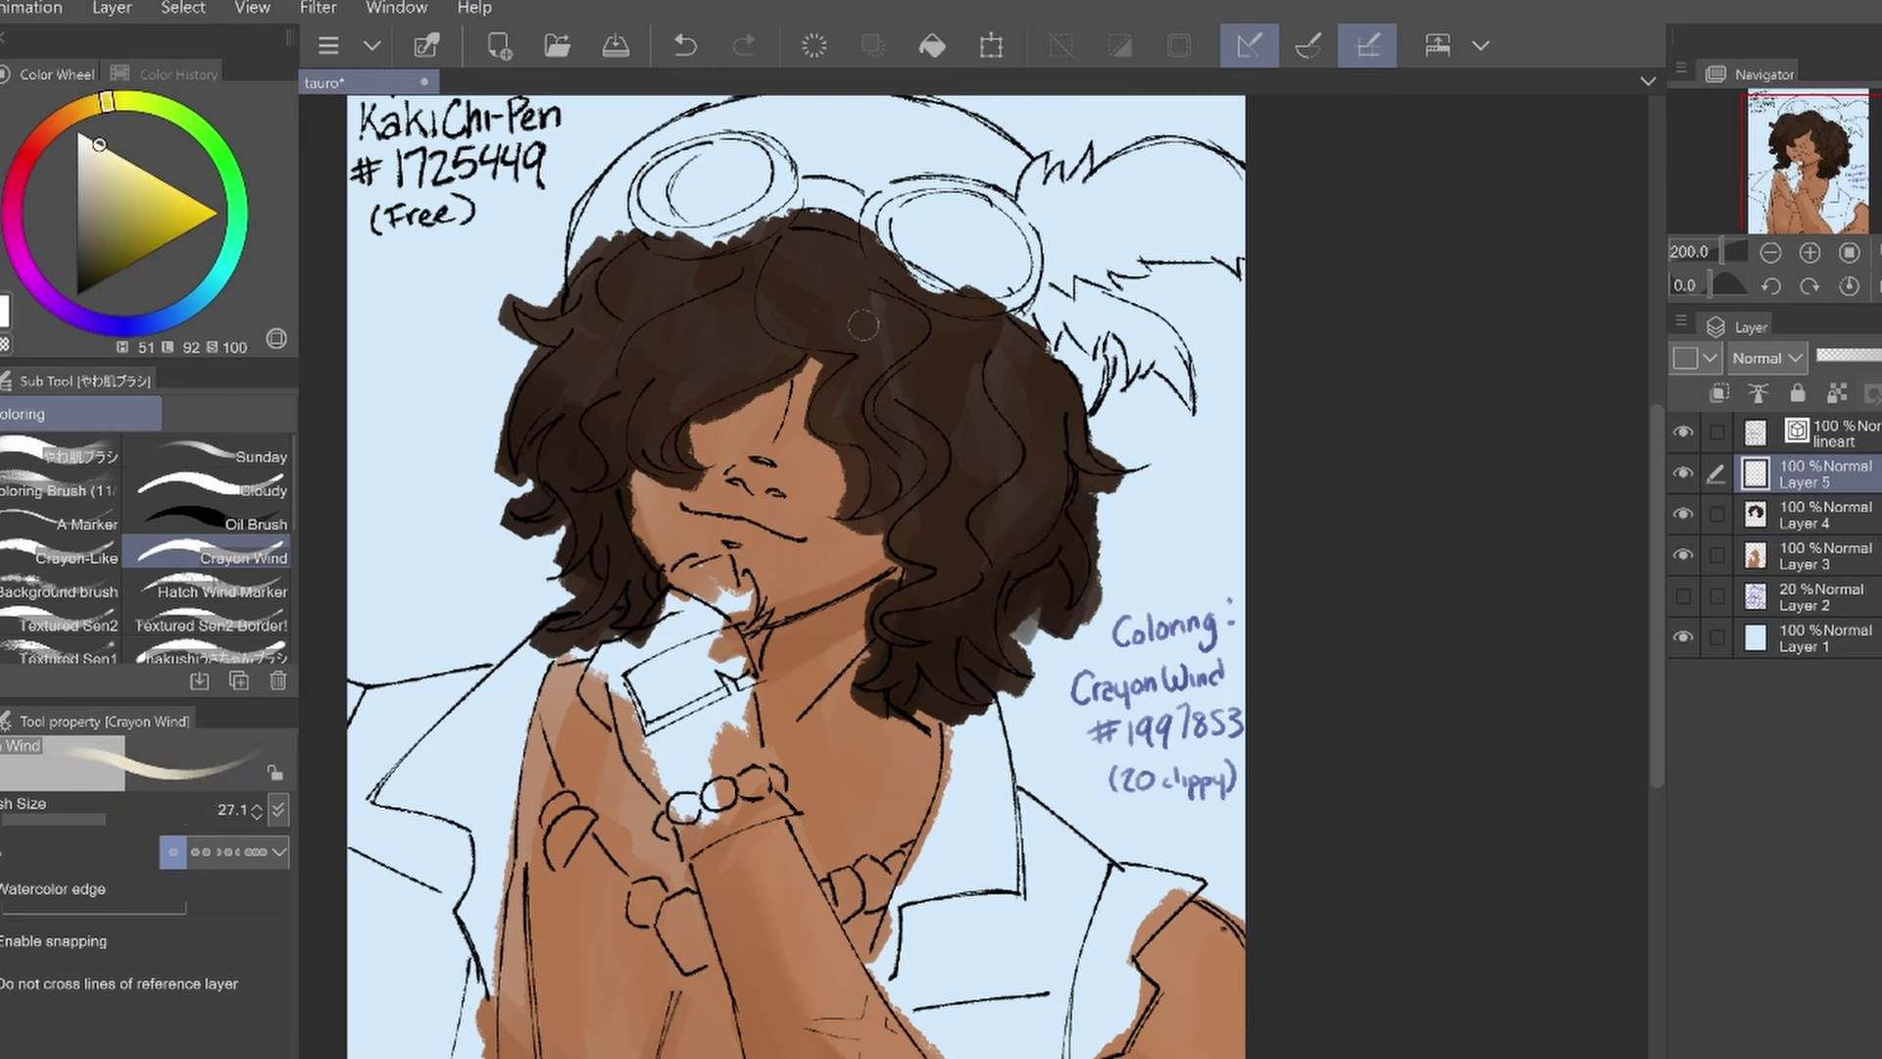
pyautogui.moveTo(863, 324)
pyautogui.mouseDown()
pyautogui.moveTo(833, 441)
pyautogui.moveTo(887, 515)
pyautogui.mouseUp()
pyautogui.press('[')
pyautogui.moveTo(784, 250)
pyautogui.mouseDown()
pyautogui.moveTo(891, 495)
pyautogui.moveTo(853, 422)
pyautogui.mouseUp()
pyautogui.moveTo(782, 251); pyautogui.dragTo(818, 348)
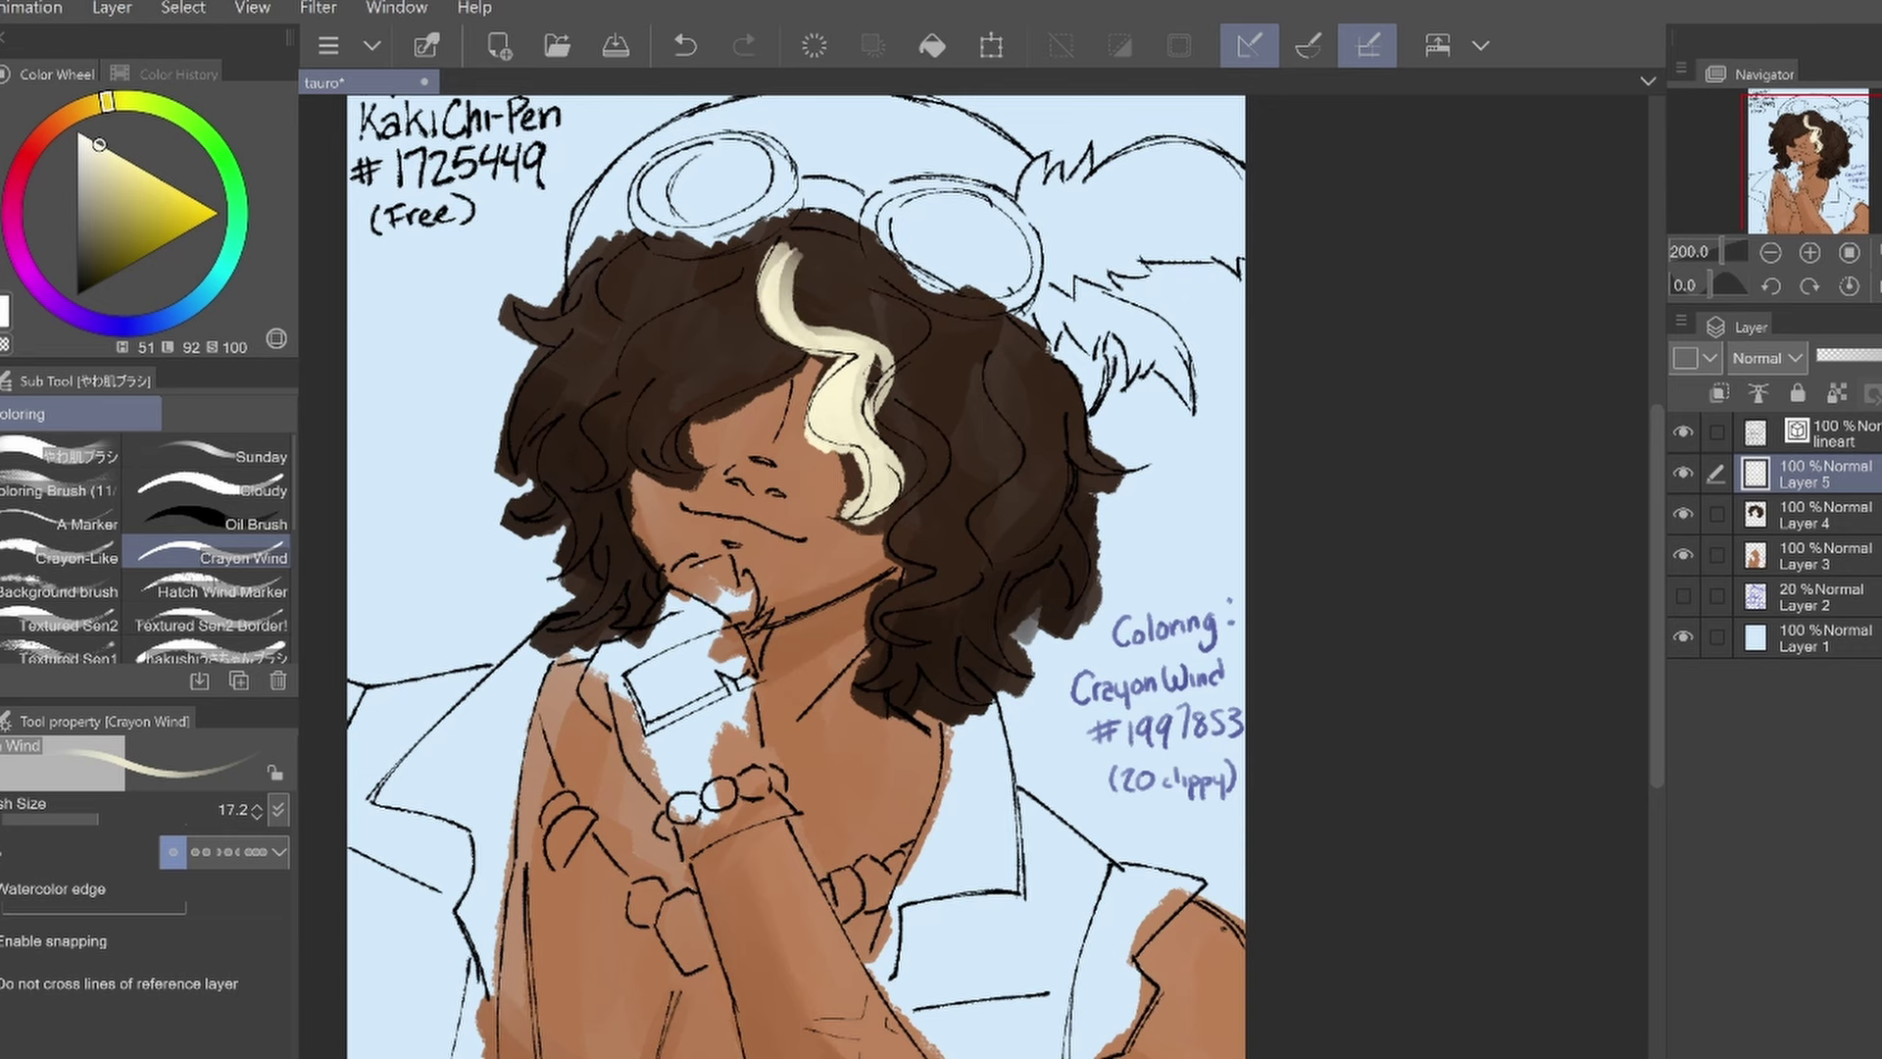
pyautogui.moveTo(867, 423); pyautogui.dragTo(853, 250)
pyautogui.moveTo(914, 395)
pyautogui.mouseDown()
pyautogui.moveTo(875, 630)
pyautogui.moveTo(965, 571)
pyautogui.moveTo(960, 454)
pyautogui.moveTo(971, 493)
pyautogui.moveTo(939, 532)
pyautogui.mouseUp()
pyautogui.moveTo(980, 325); pyautogui.dragTo(1014, 500)
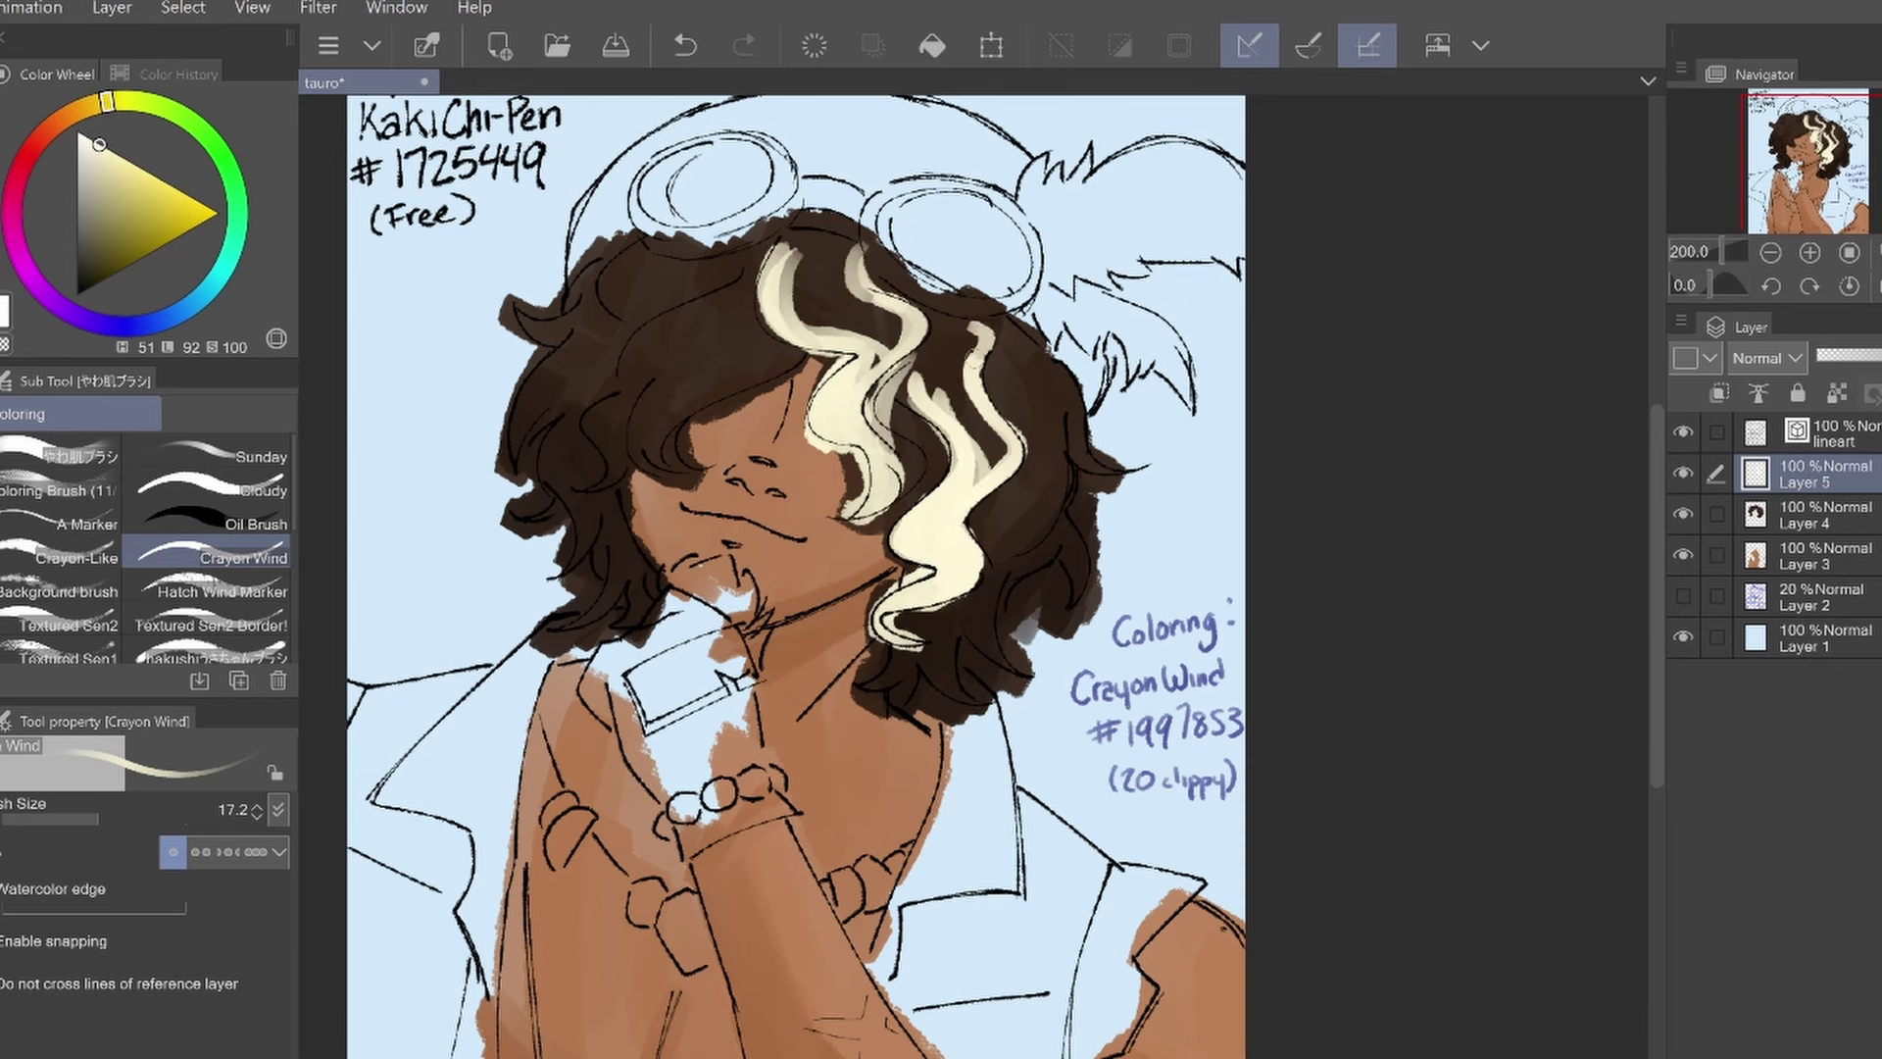
# Paint both sides of the vest dark reddish brown on the hair layer, Layer 4
pyautogui.scroll(-1, 794, 588)
pyautogui.click(1823, 514)
pyautogui.moveTo(422, 872); pyautogui.dragTo(392, 1019)
pyautogui.moveTo(382, 774); pyautogui.dragTo(411, 902)
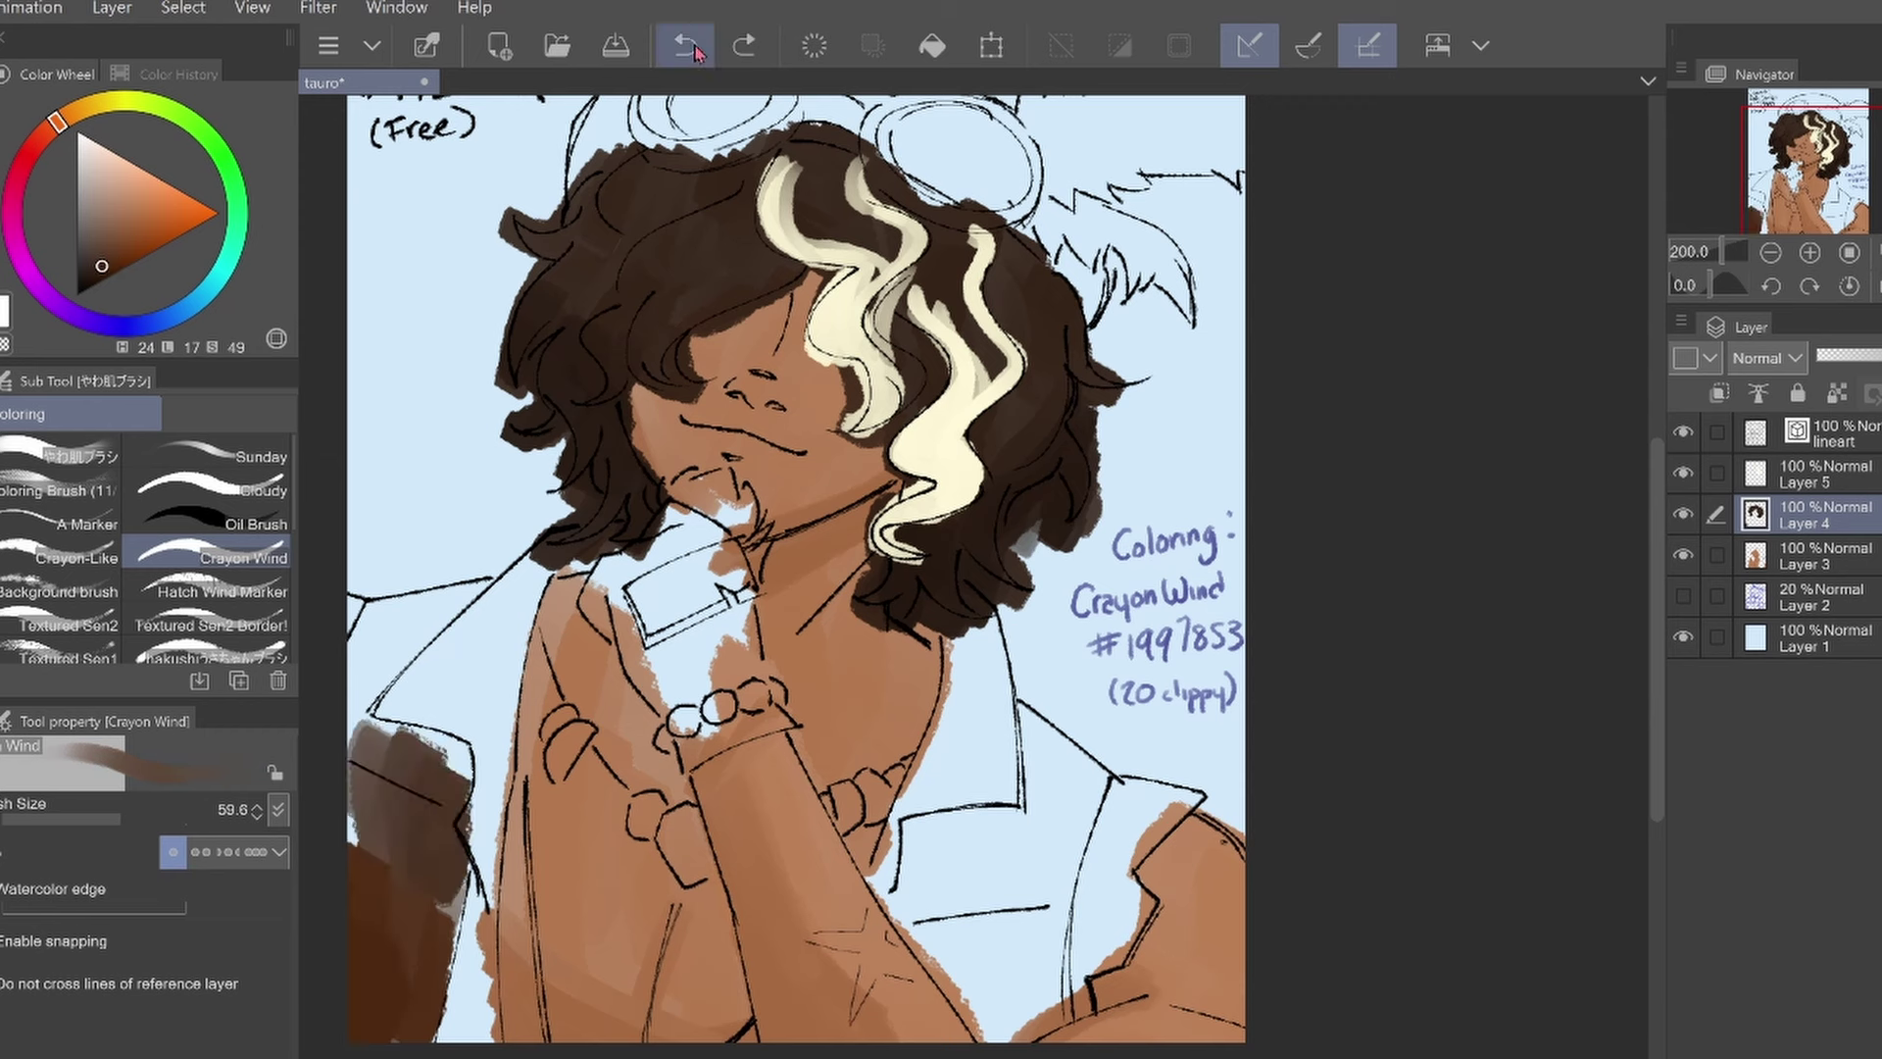
pyautogui.hotkey('ctrl', 'z')
pyautogui.moveTo(373, 569)
pyautogui.mouseDown()
pyautogui.moveTo(402, 745)
pyautogui.moveTo(436, 573)
pyautogui.mouseUp()
pyautogui.moveTo(1015, 862)
pyautogui.mouseDown()
pyautogui.moveTo(1009, 1039)
pyautogui.moveTo(936, 833)
pyautogui.moveTo(1024, 850)
pyautogui.mouseUp()
pyautogui.moveTo(1068, 720); pyautogui.dragTo(1107, 745)
pyautogui.moveTo(745, 1020); pyautogui.dragTo(769, 1024)
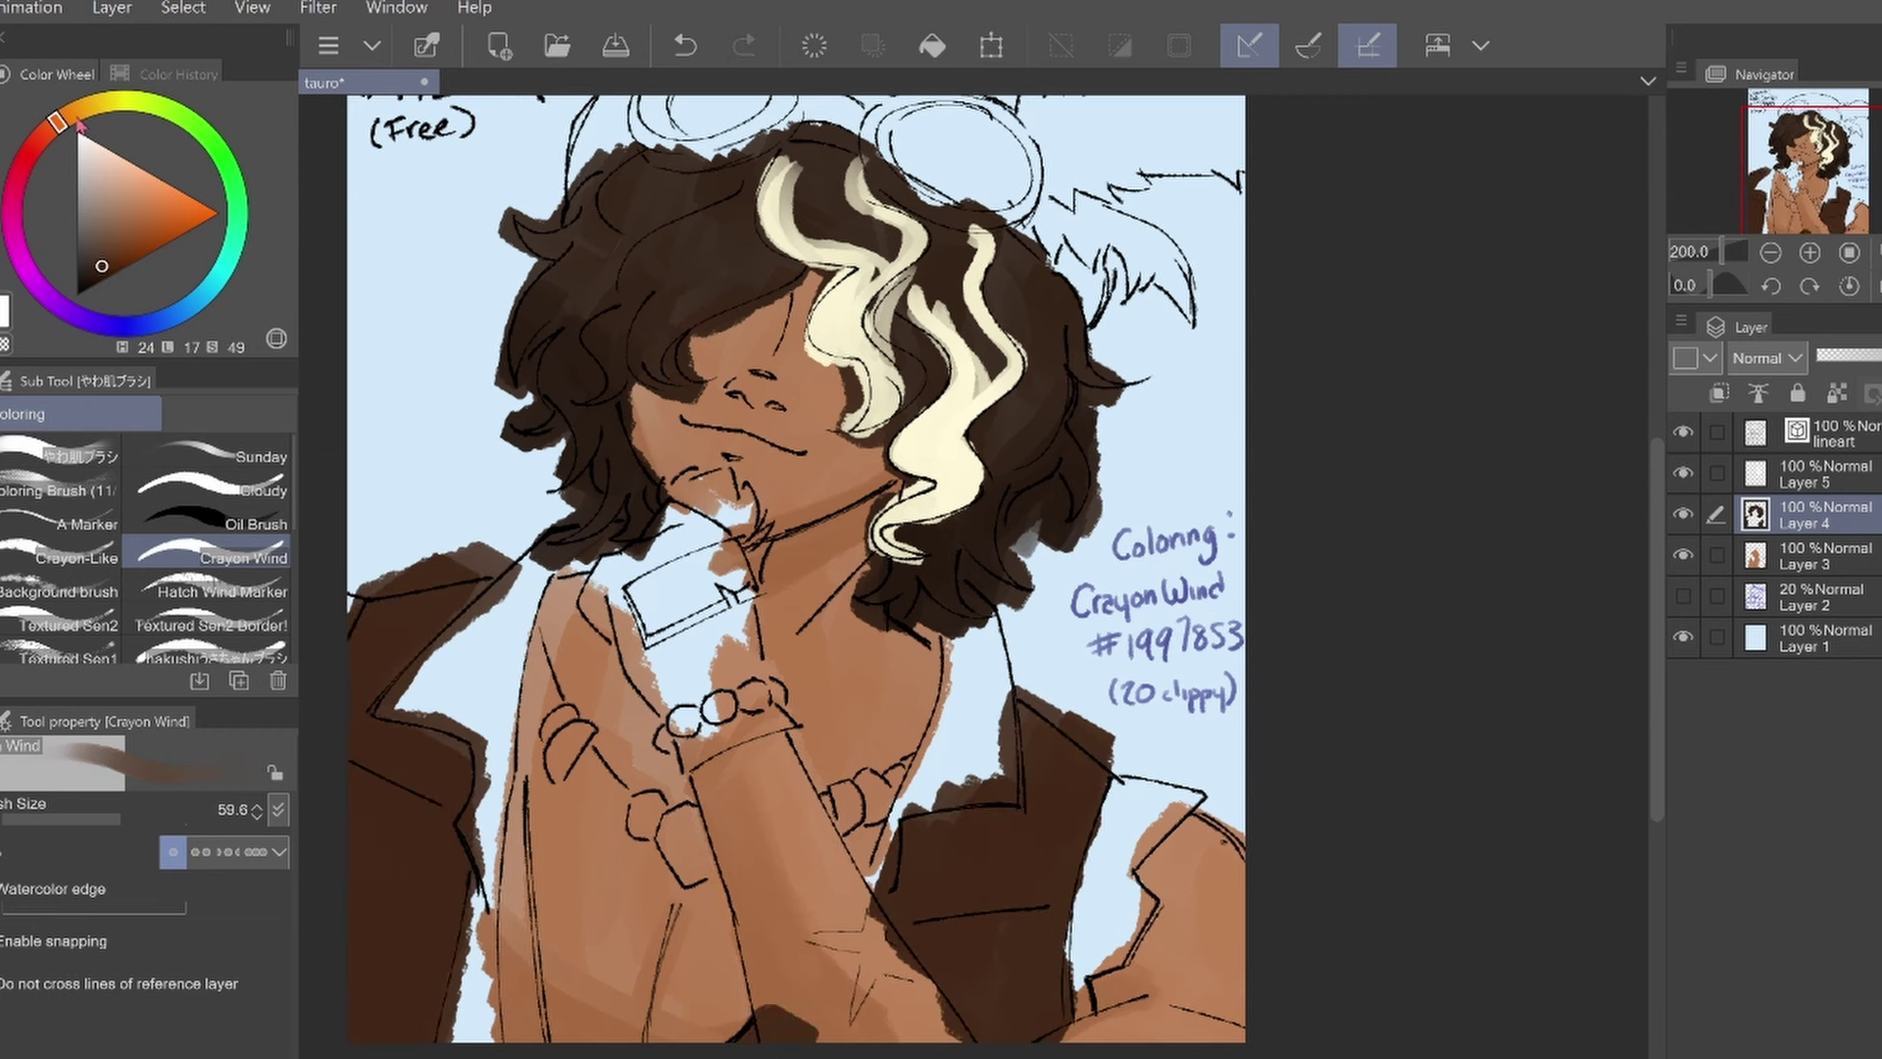
# Pick a pale cream yellow and paint the shirt's collar, front edges and jagged sleeve around the vest
pyautogui.moveTo(84, 137)
pyautogui.mouseDown()
pyautogui.moveTo(116, 164)
pyautogui.moveTo(91, 104)
pyautogui.mouseUp()
pyautogui.moveTo(1098, 897); pyautogui.dragTo(1088, 1019)
pyautogui.moveTo(1157, 833)
pyautogui.mouseDown()
pyautogui.moveTo(912, 735)
pyautogui.moveTo(981, 608)
pyautogui.mouseUp()
pyautogui.moveTo(815, 1040); pyautogui.dragTo(940, 931)
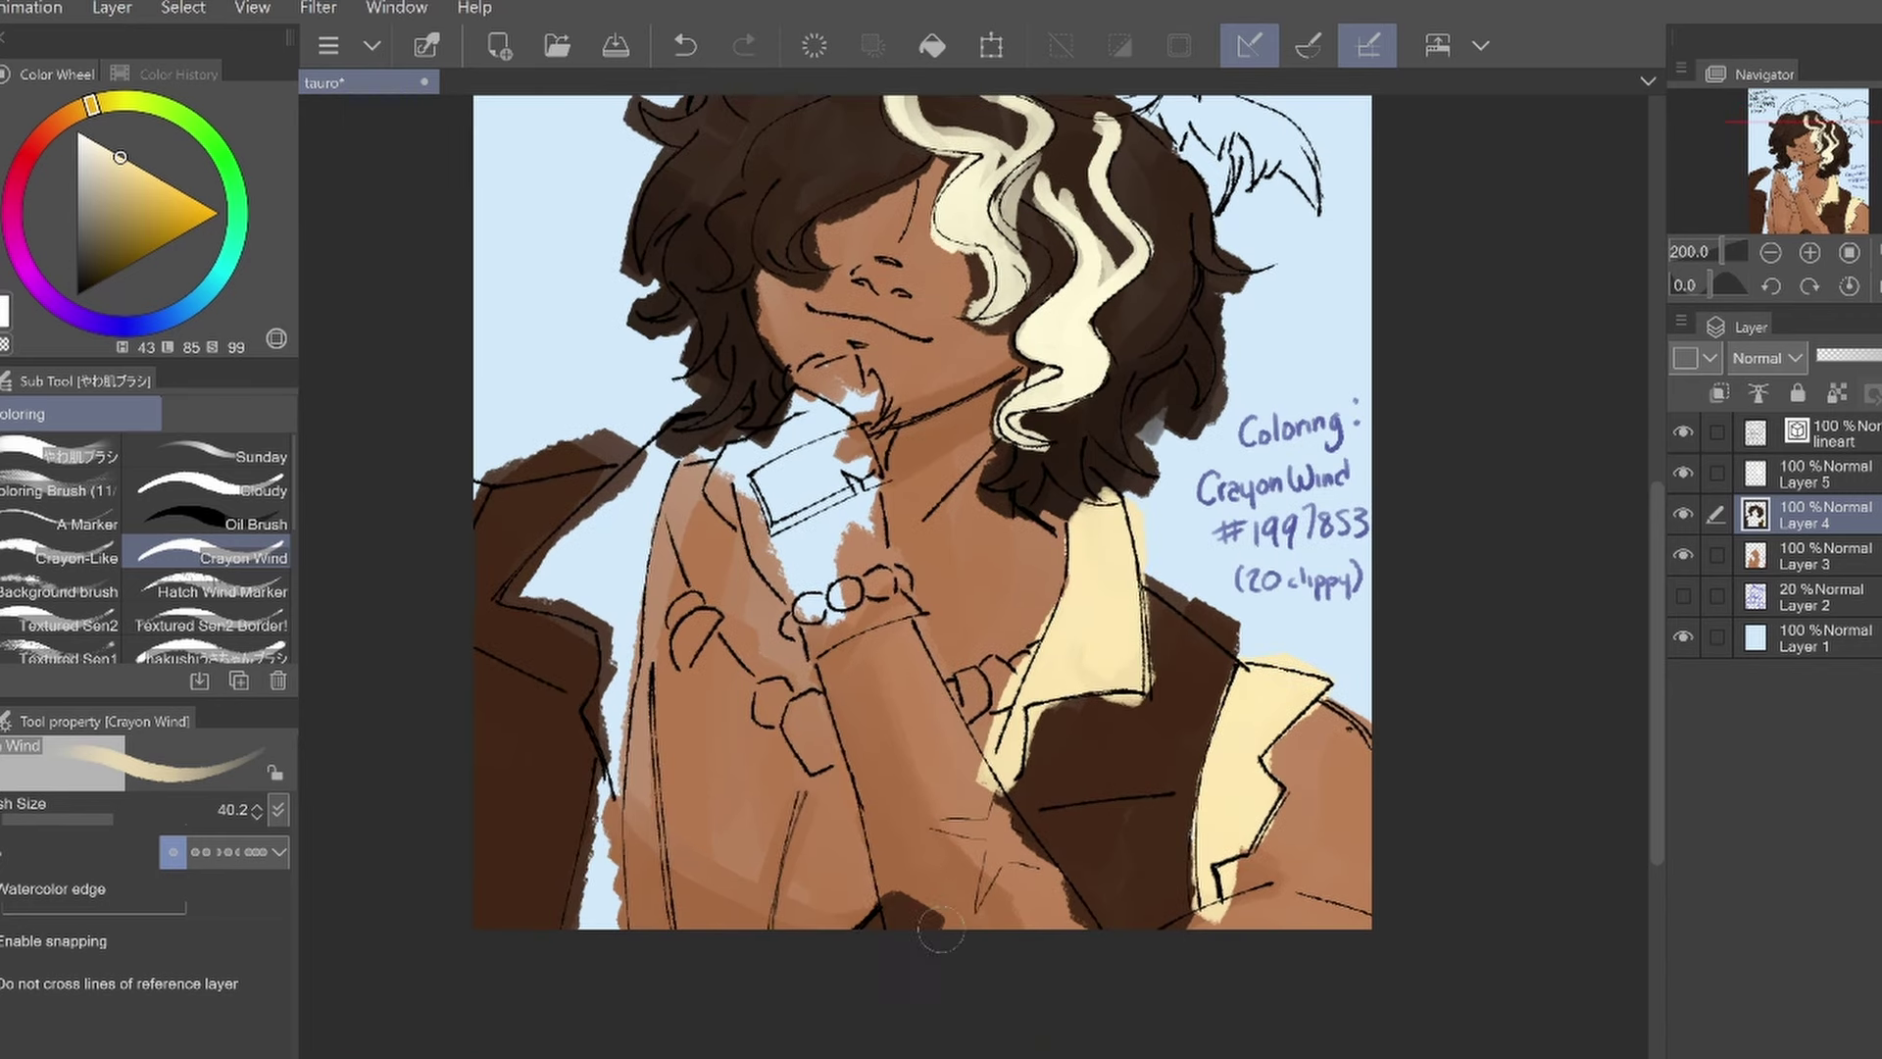
pyautogui.moveTo(598, 921)
pyautogui.mouseDown()
pyautogui.moveTo(588, 789)
pyautogui.moveTo(627, 460)
pyautogui.moveTo(686, 411)
pyautogui.mouseUp()
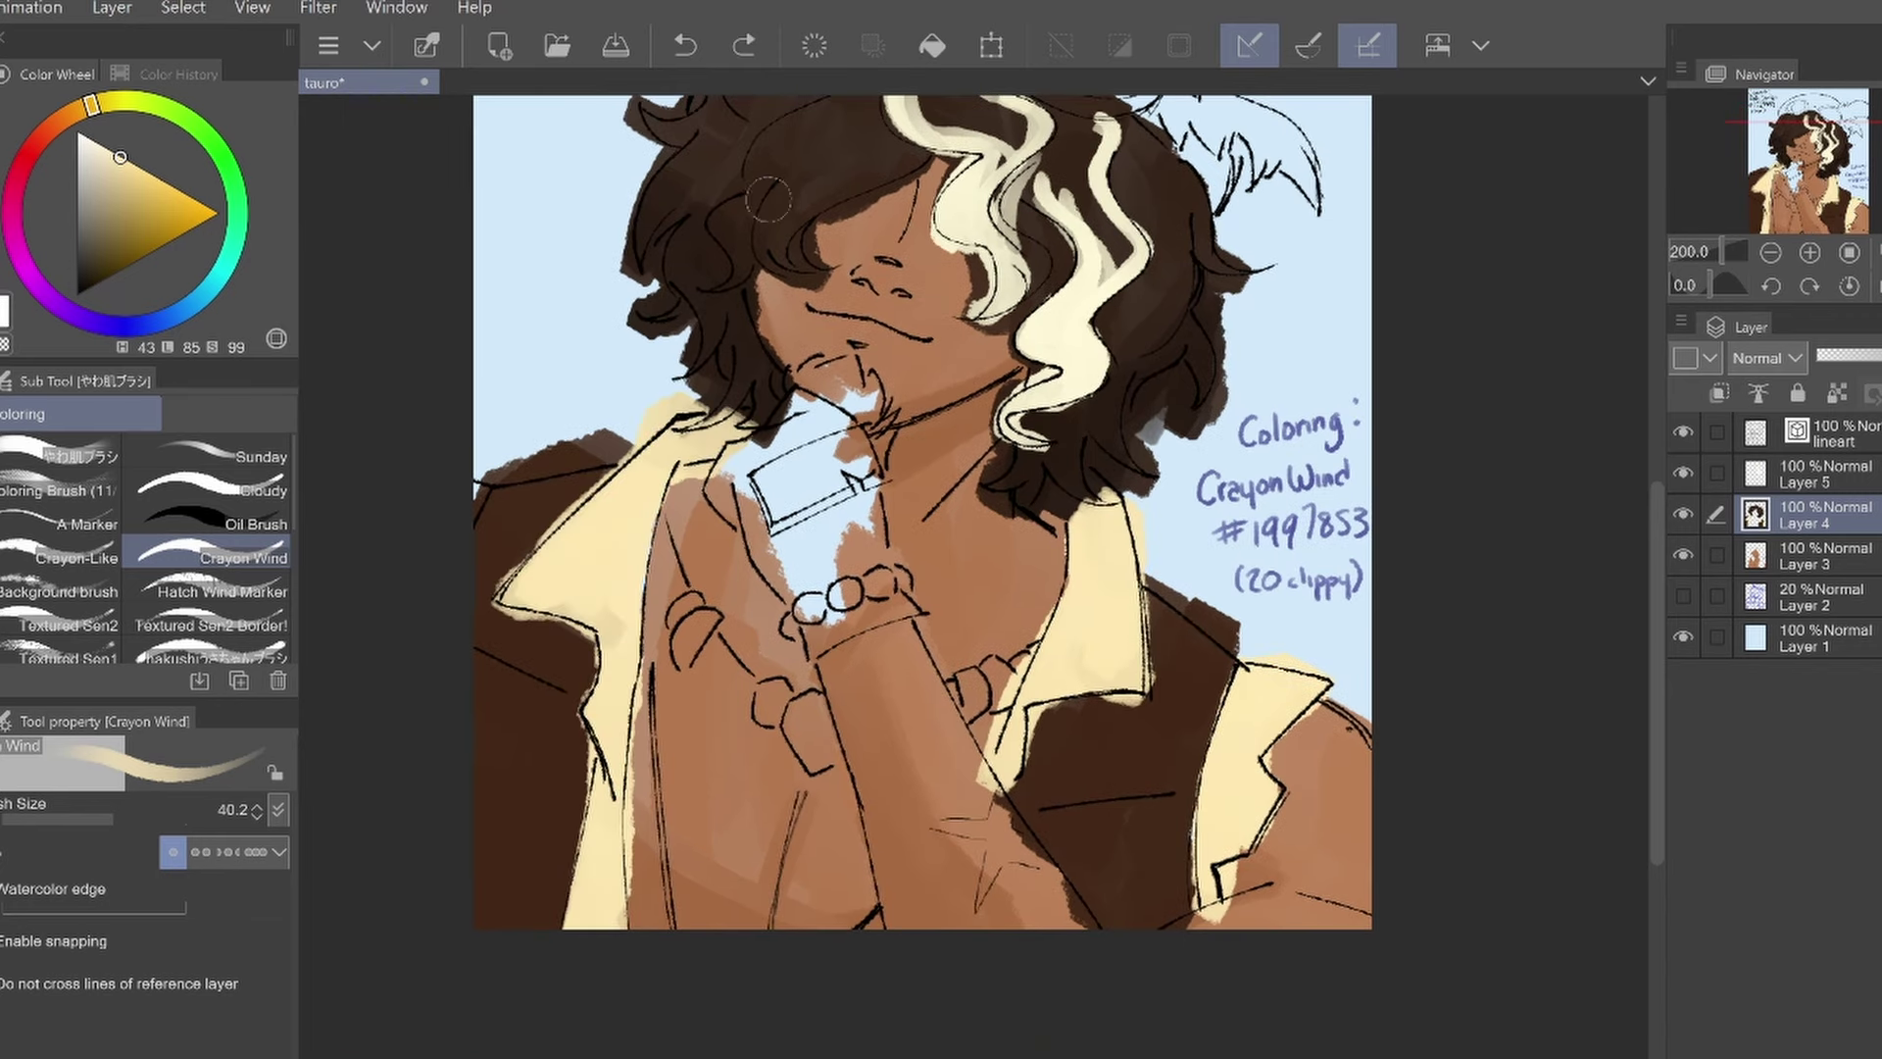
# Sample a brown on the canvas and paint the glove on the hand below the chin
pyautogui.scroll(1, 466, 500)
pyautogui.keyDown('alt'); pyautogui.click(745, 628); pyautogui.keyUp('alt')
pyautogui.moveTo(755, 569); pyautogui.dragTo(882, 726)
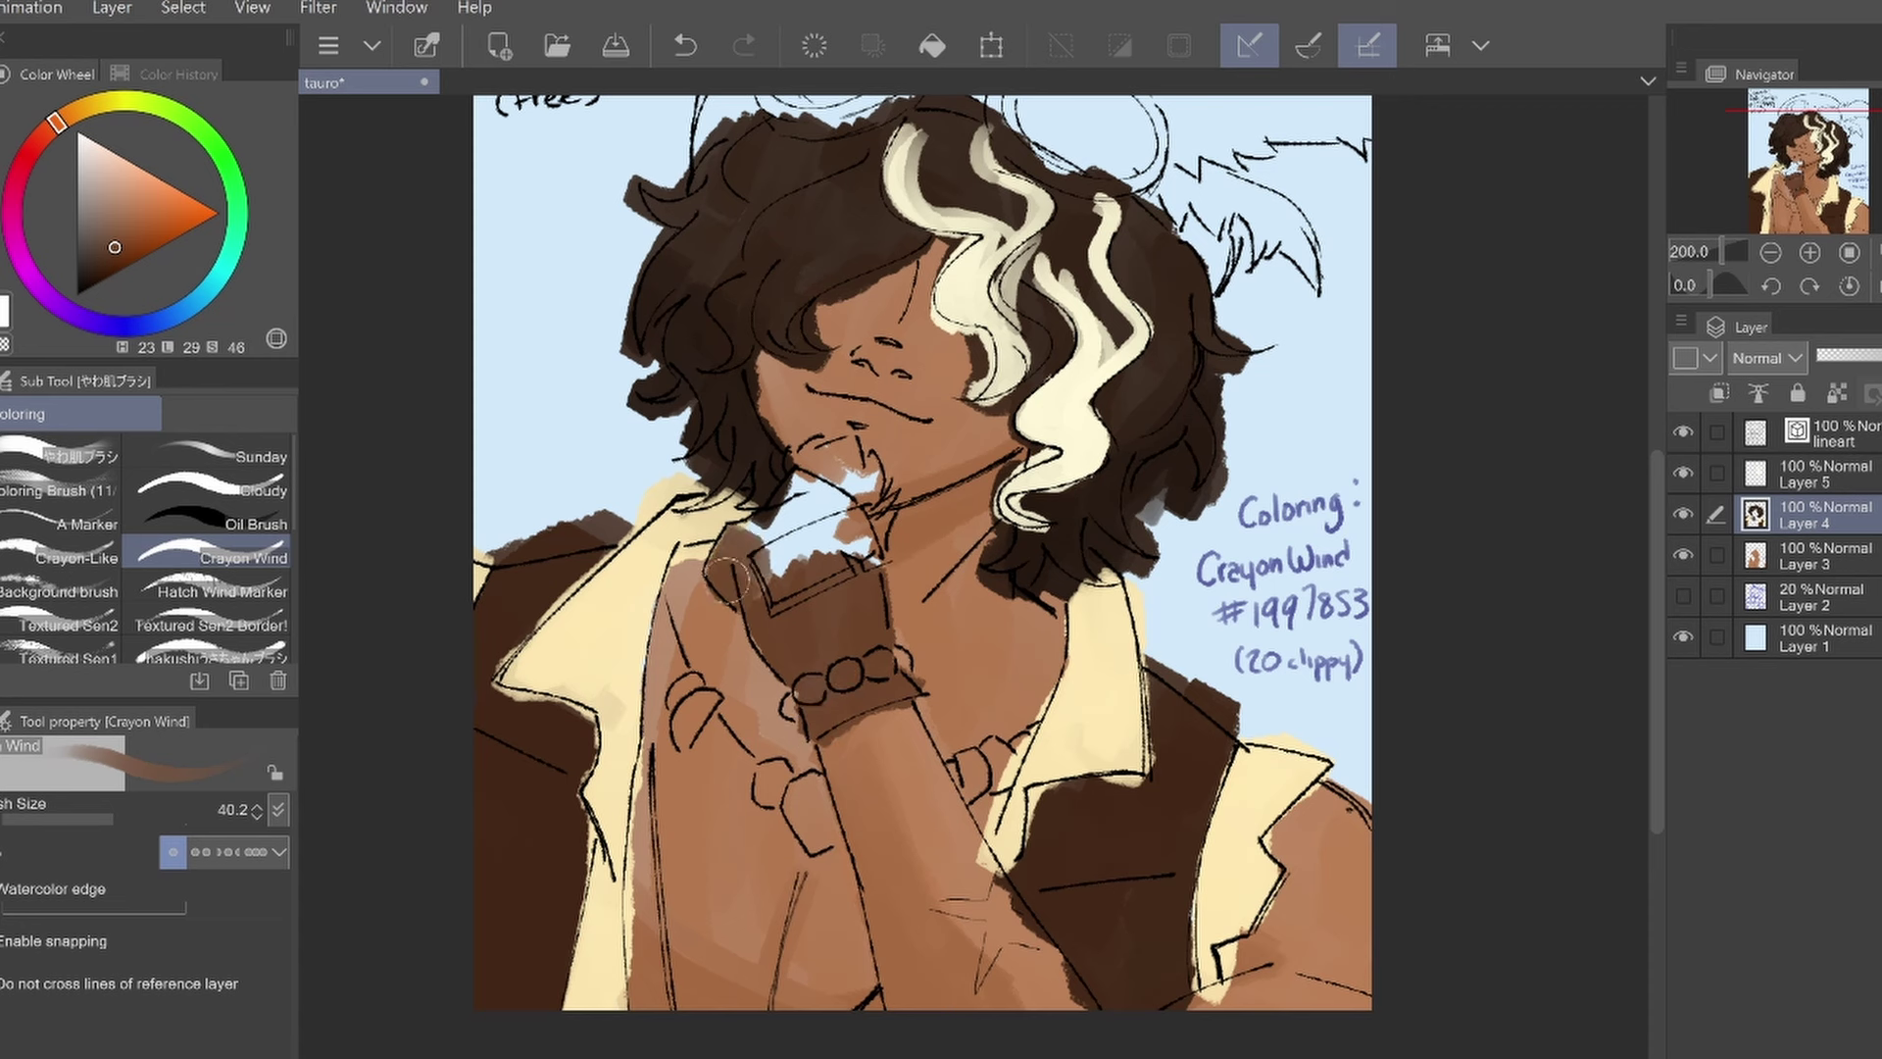
pyautogui.moveTo(727, 576)
pyautogui.mouseDown()
pyautogui.moveTo(785, 549)
pyautogui.moveTo(755, 657)
pyautogui.mouseUp()
# Paint the cap and the area behind the curls at its side in the same brown
pyautogui.scroll(2, 754, 588)
pyautogui.moveTo(706, 333)
pyautogui.mouseDown()
pyautogui.moveTo(826, 253)
pyautogui.moveTo(1166, 226)
pyautogui.mouseUp()
pyautogui.moveTo(1196, 411)
pyautogui.mouseDown()
pyautogui.moveTo(1153, 365)
pyautogui.moveTo(1235, 500)
pyautogui.mouseUp()
pyautogui.moveTo(902, 314); pyautogui.dragTo(1039, 255)
# Choose a colour from the colour history and paint the goatee above the glove with a slightly smaller brush
pyautogui.click(178, 73)
pyautogui.click(18, 152)
pyautogui.moveTo(112, 818); pyautogui.dragTo(101, 819)
pyautogui.moveTo(833, 617)
pyautogui.mouseDown()
pyautogui.moveTo(842, 633)
pyautogui.moveTo(820, 643)
pyautogui.moveTo(849, 642)
pyautogui.mouseUp()
pyautogui.moveTo(101, 819)
pyautogui.mouseDown()
pyautogui.moveTo(83, 818)
pyautogui.moveTo(113, 819)
pyautogui.mouseUp()
pyautogui.hotkey('ctrl', 'z')
# Pick a pale blue and paint the goggles' frames, far lens and bridge on the cap
pyautogui.click(57, 74)
pyautogui.click(94, 149)
pyautogui.moveTo(774, 255)
pyautogui.mouseDown()
pyautogui.moveTo(912, 220)
pyautogui.moveTo(1156, 363)
pyautogui.mouseUp()
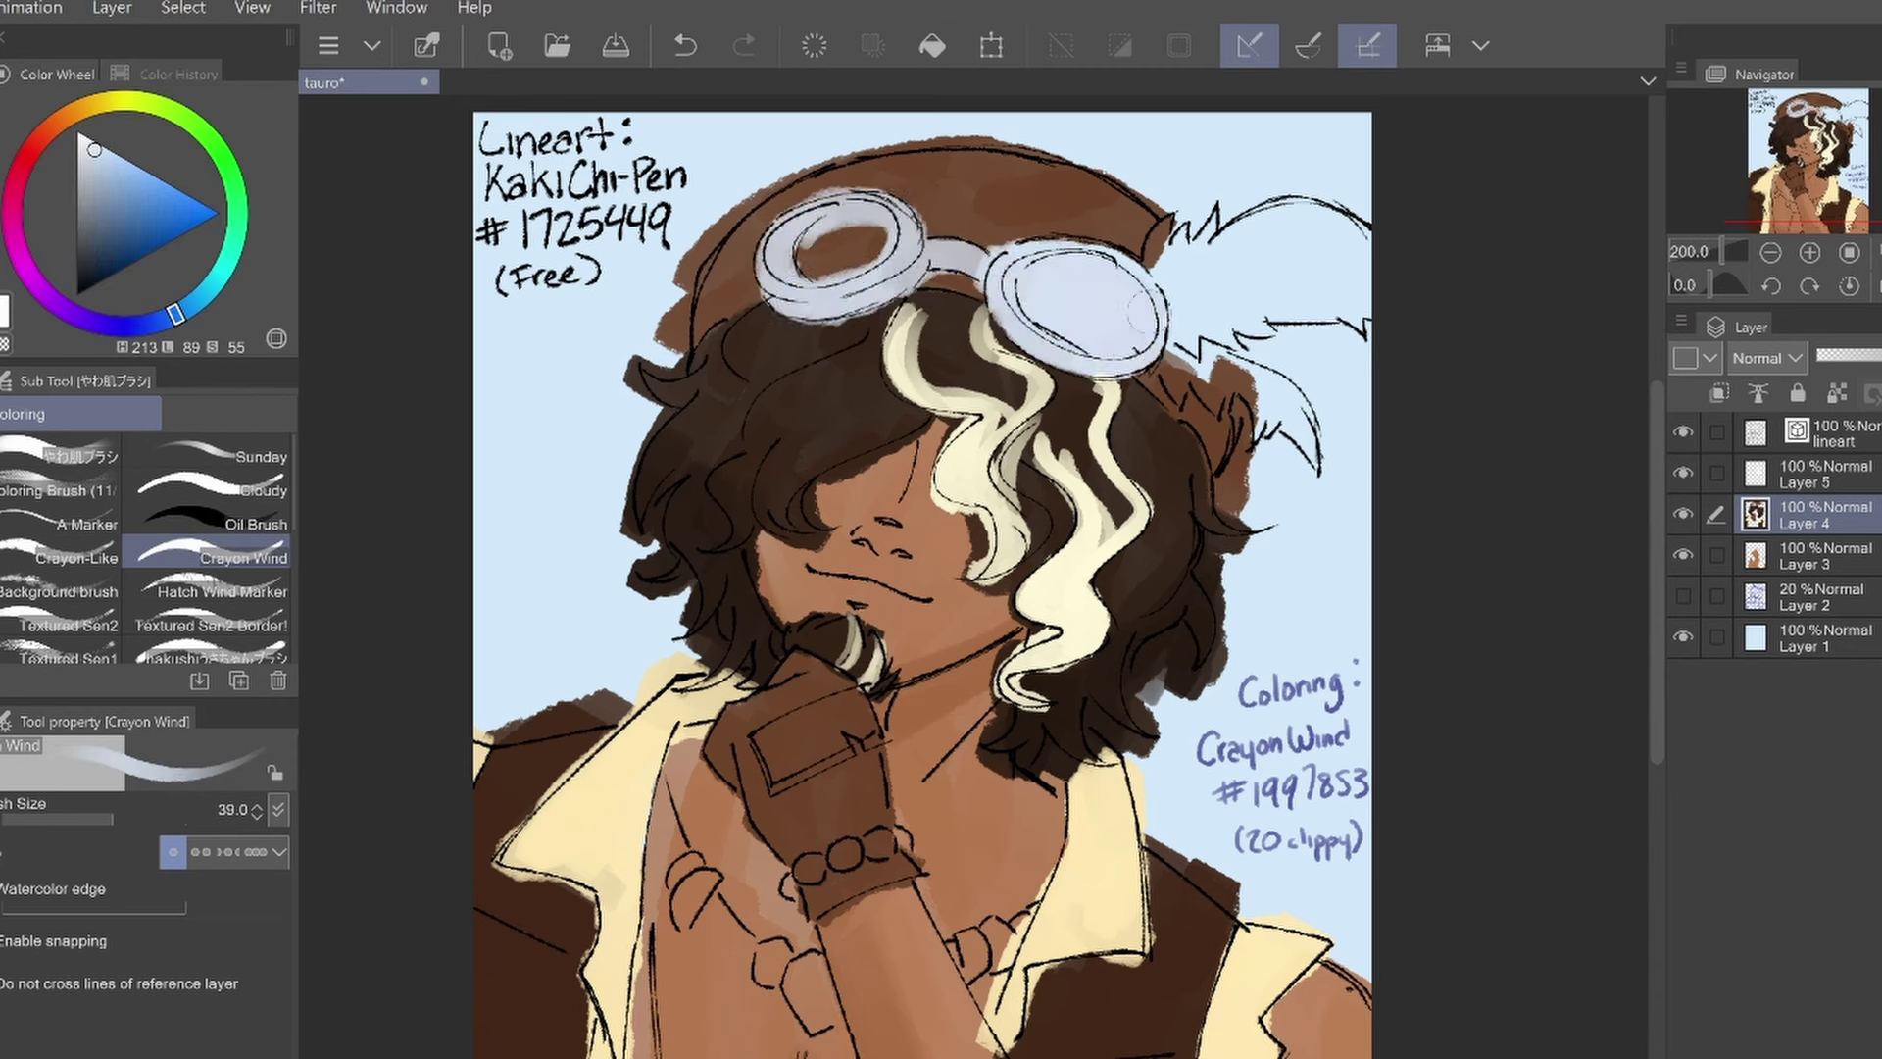
pyautogui.moveTo(907, 245); pyautogui.dragTo(1010, 313)
# Pick a pale cream yellow and paint both feathers on the side of the cap
pyautogui.click(91, 103)
pyautogui.click(120, 157)
pyautogui.moveTo(1274, 421); pyautogui.dragTo(1156, 352)
pyautogui.moveTo(1142, 255)
pyautogui.mouseDown()
pyautogui.moveTo(1287, 211)
pyautogui.moveTo(1377, 284)
pyautogui.mouseUp()
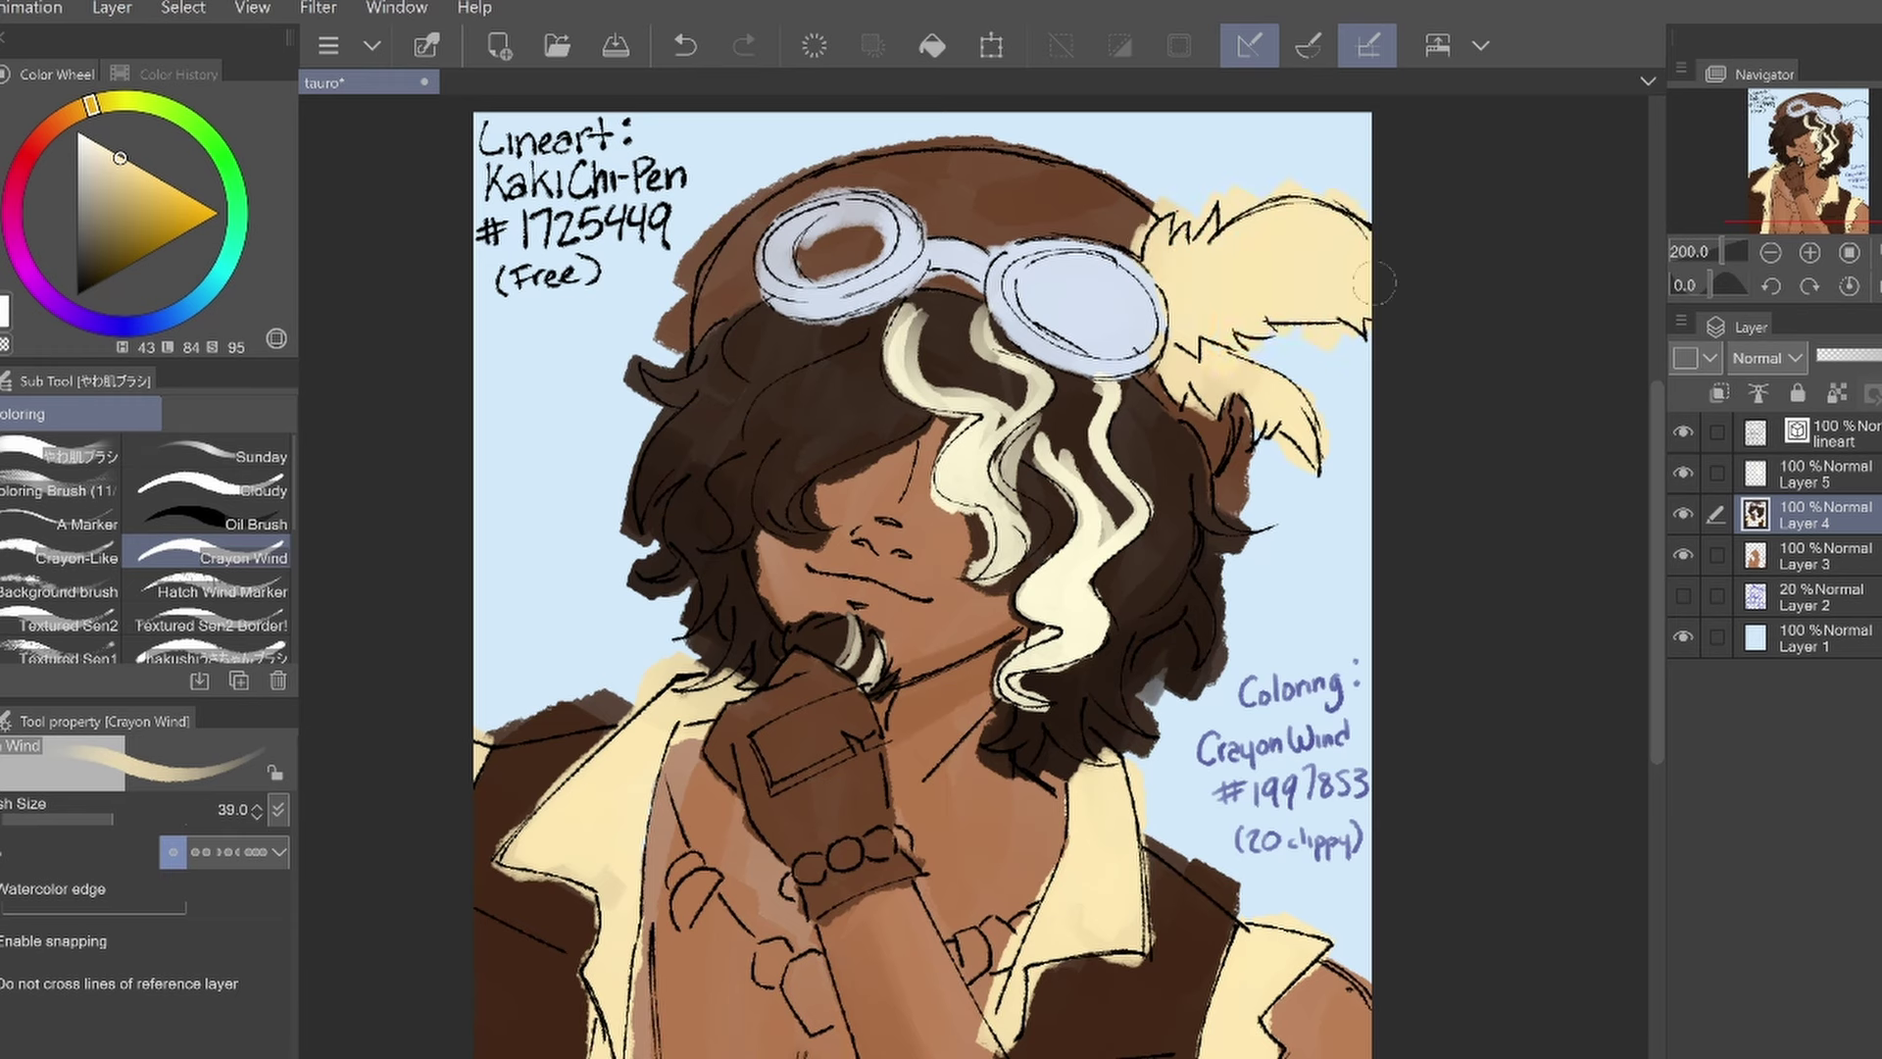
# Paint the large feather's tip dark green and the small feather's tip bright green
pyautogui.moveTo(224, 177); pyautogui.dragTo(236, 230)
pyautogui.click(112, 266)
pyautogui.moveTo(1362, 211)
pyautogui.mouseDown()
pyautogui.moveTo(1284, 245)
pyautogui.moveTo(1362, 329)
pyautogui.mouseUp()
pyautogui.click(165, 212)
pyautogui.moveTo(1264, 363)
pyautogui.mouseDown()
pyautogui.moveTo(1294, 451)
pyautogui.moveTo(1323, 456)
pyautogui.mouseUp()
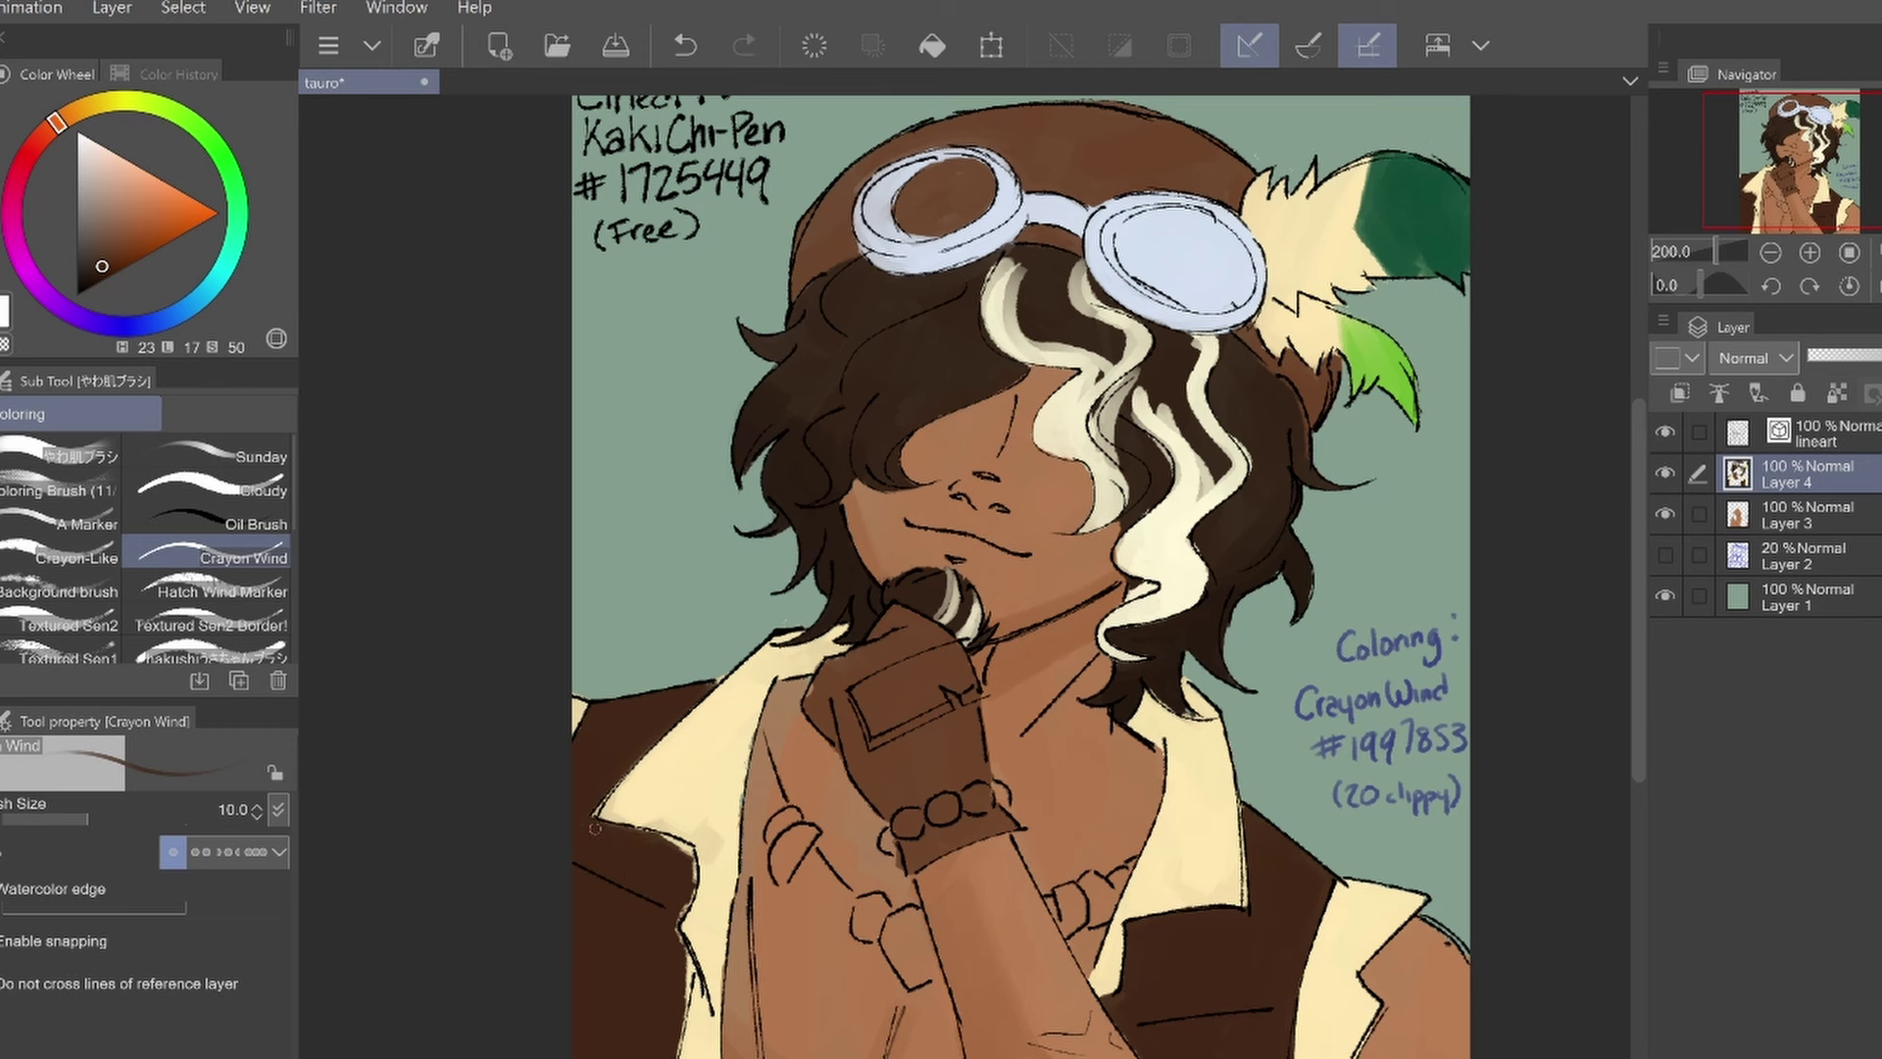
# Sample the hair's cream and paint thin wavy streaks through the front curls at brush size 10
pyautogui.keyDown('alt'); pyautogui.click(1127, 548); pyautogui.keyUp('alt')
pyautogui.moveTo(1117, 534); pyautogui.dragTo(1128, 573)
pyautogui.moveTo(1191, 333); pyautogui.dragTo(1201, 382)
pyautogui.moveTo(1196, 362)
pyautogui.mouseDown()
pyautogui.moveTo(1230, 559)
pyautogui.moveTo(1137, 622)
pyautogui.mouseUp()
pyautogui.moveTo(1171, 355)
pyautogui.mouseDown()
pyautogui.moveTo(1191, 490)
pyautogui.moveTo(1167, 431)
pyautogui.mouseUp()
pyautogui.moveTo(1102, 358)
pyautogui.mouseDown()
pyautogui.moveTo(1137, 466)
pyautogui.moveTo(1112, 510)
pyautogui.mouseUp()
pyautogui.moveTo(1039, 387)
pyautogui.mouseDown()
pyautogui.moveTo(1054, 446)
pyautogui.moveTo(1147, 524)
pyautogui.mouseUp()
pyautogui.hotkey('ctrl', 'z')
pyautogui.moveTo(1147, 417); pyautogui.dragTo(1122, 509)
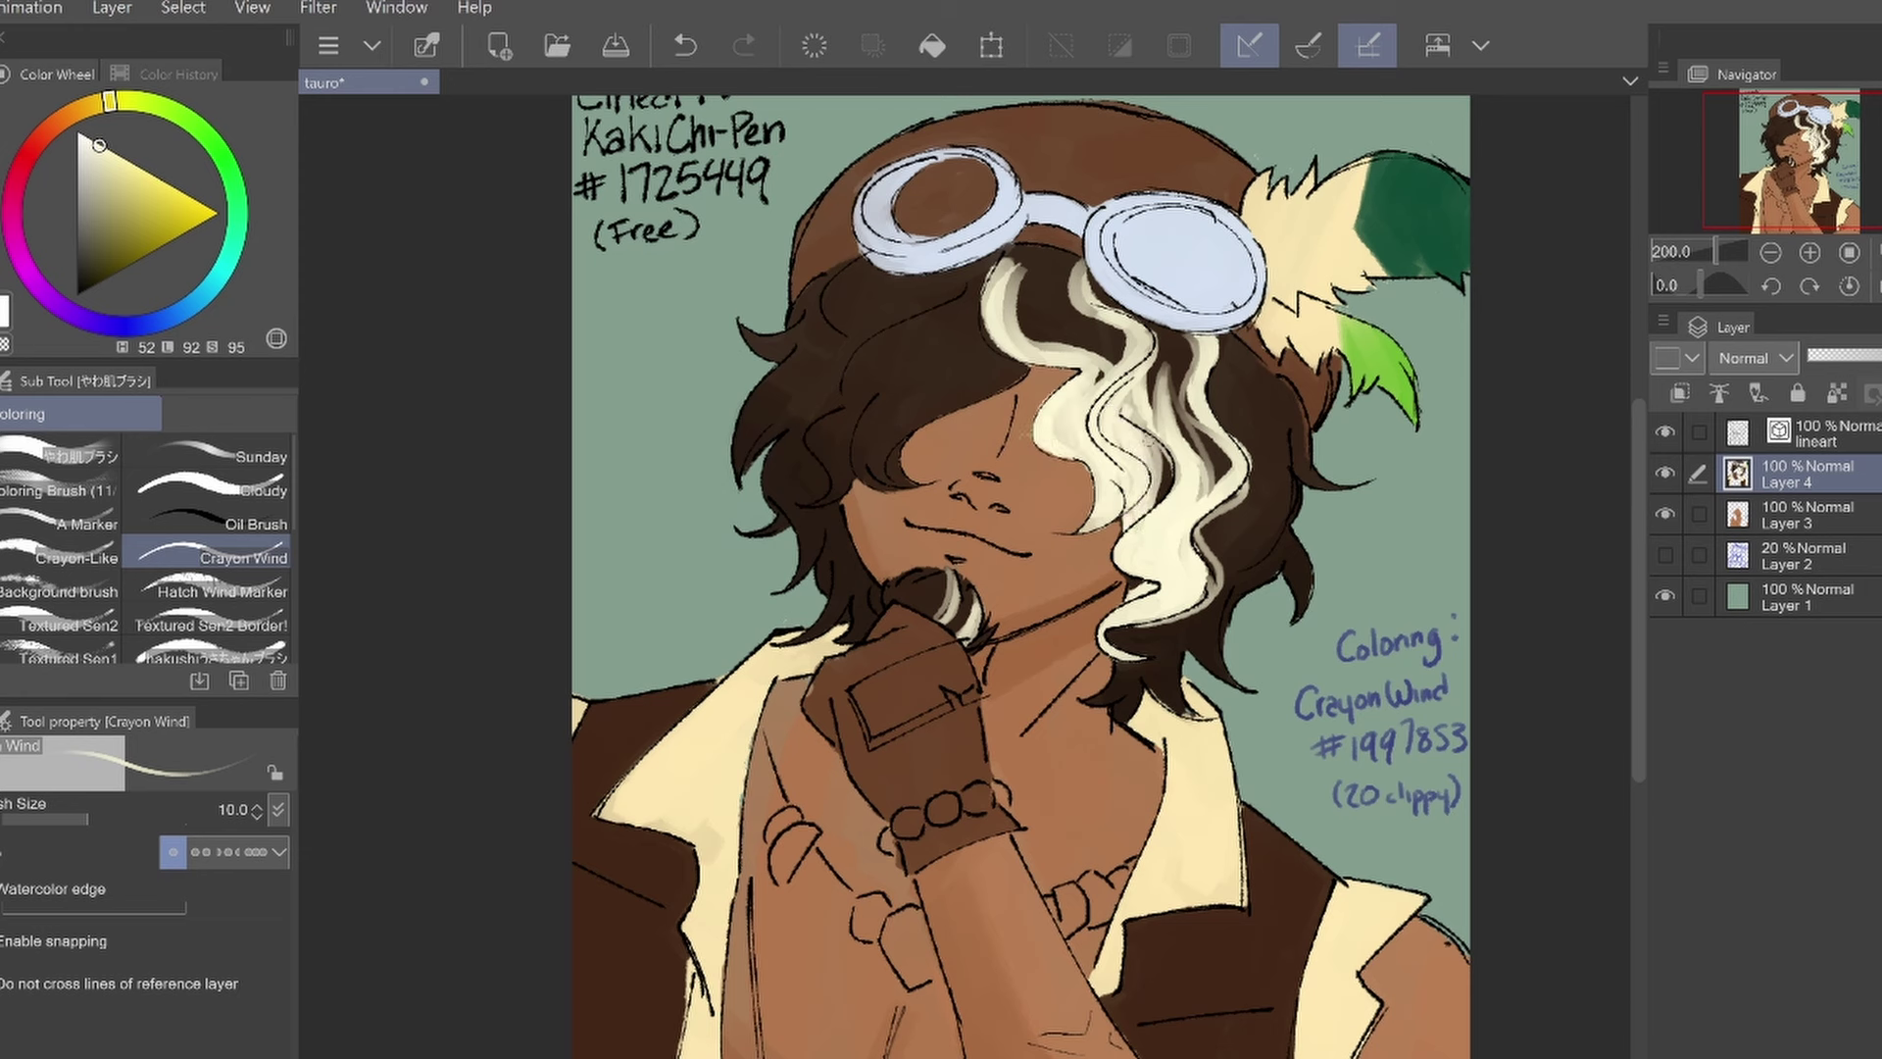
pyautogui.moveTo(1240, 338); pyautogui.dragTo(1244, 505)
pyautogui.hotkey('ctrl', 'z')
pyautogui.moveTo(1029, 255); pyautogui.dragTo(980, 372)
# Sample warm browns and shade the lower ends and outer curls of the hair at brush size 52.8
pyautogui.keyDown('alt'); pyautogui.click(868, 395); pyautogui.keyUp('alt')
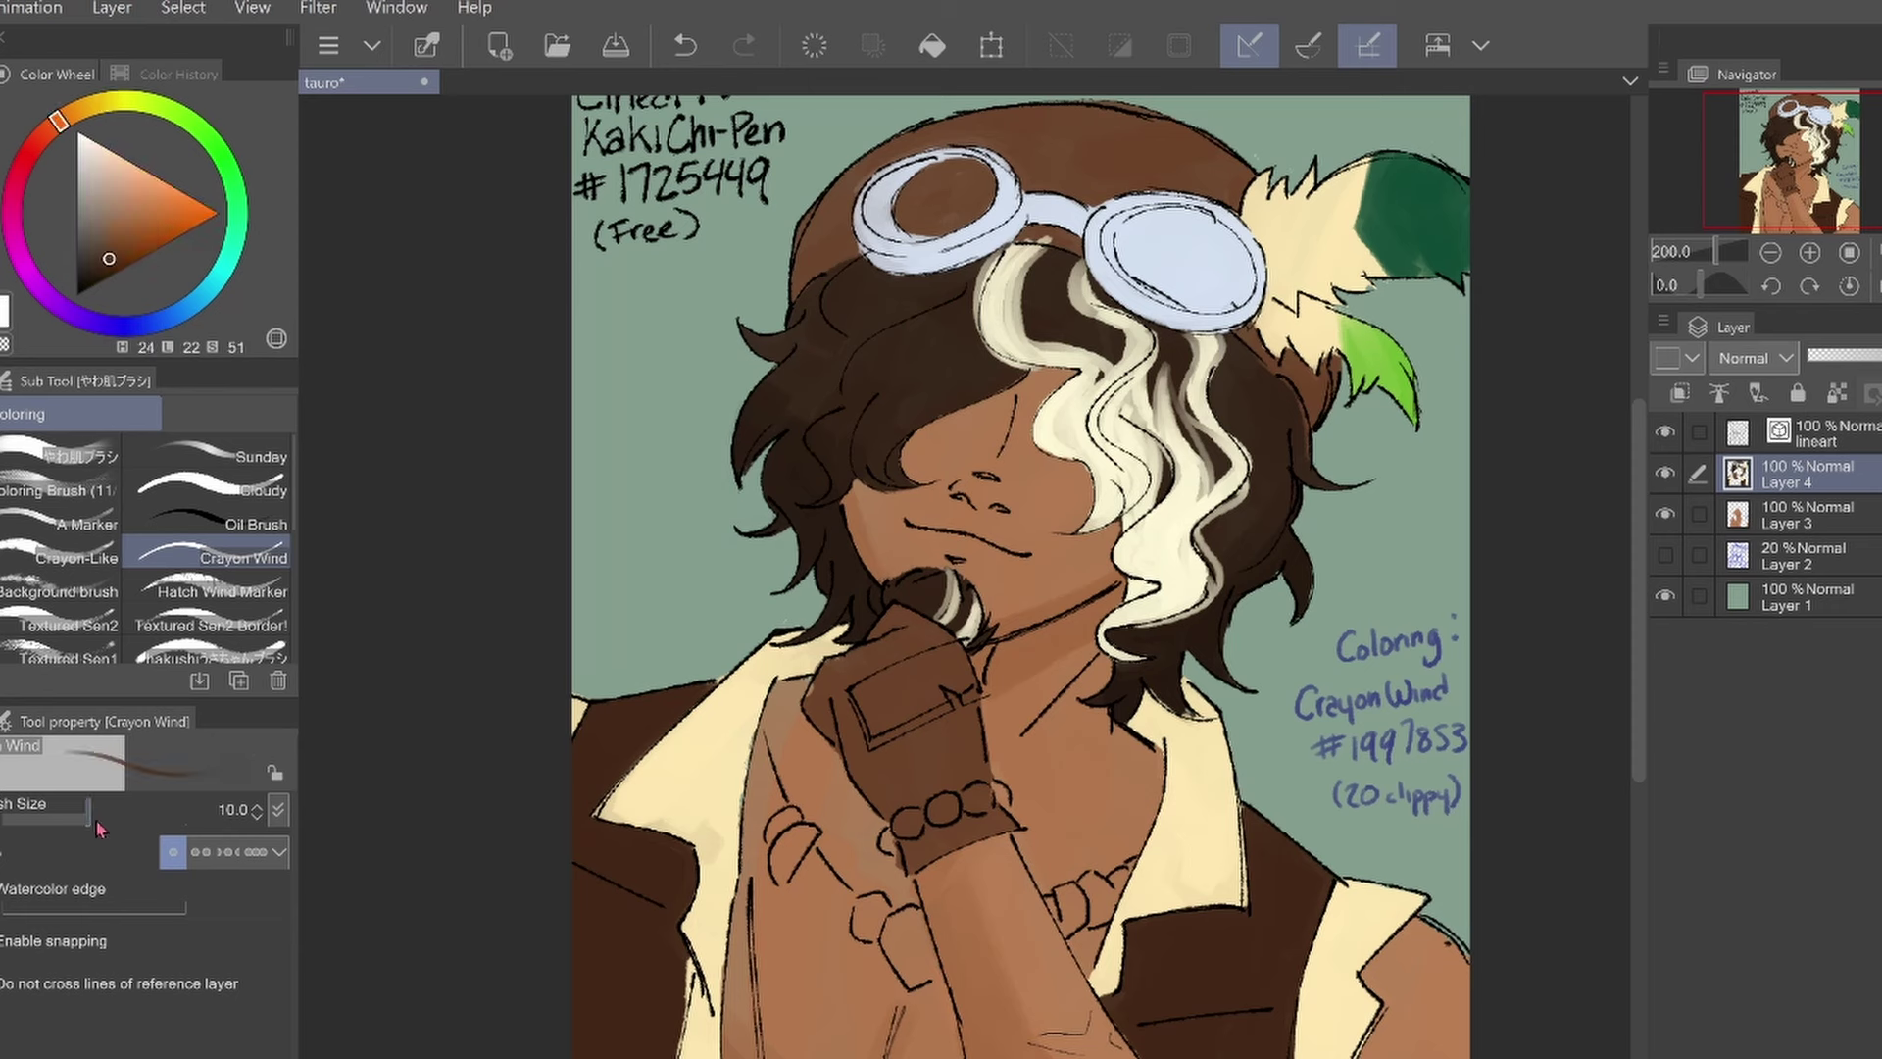
pyautogui.moveTo(1343, 446); pyautogui.dragTo(1314, 510)
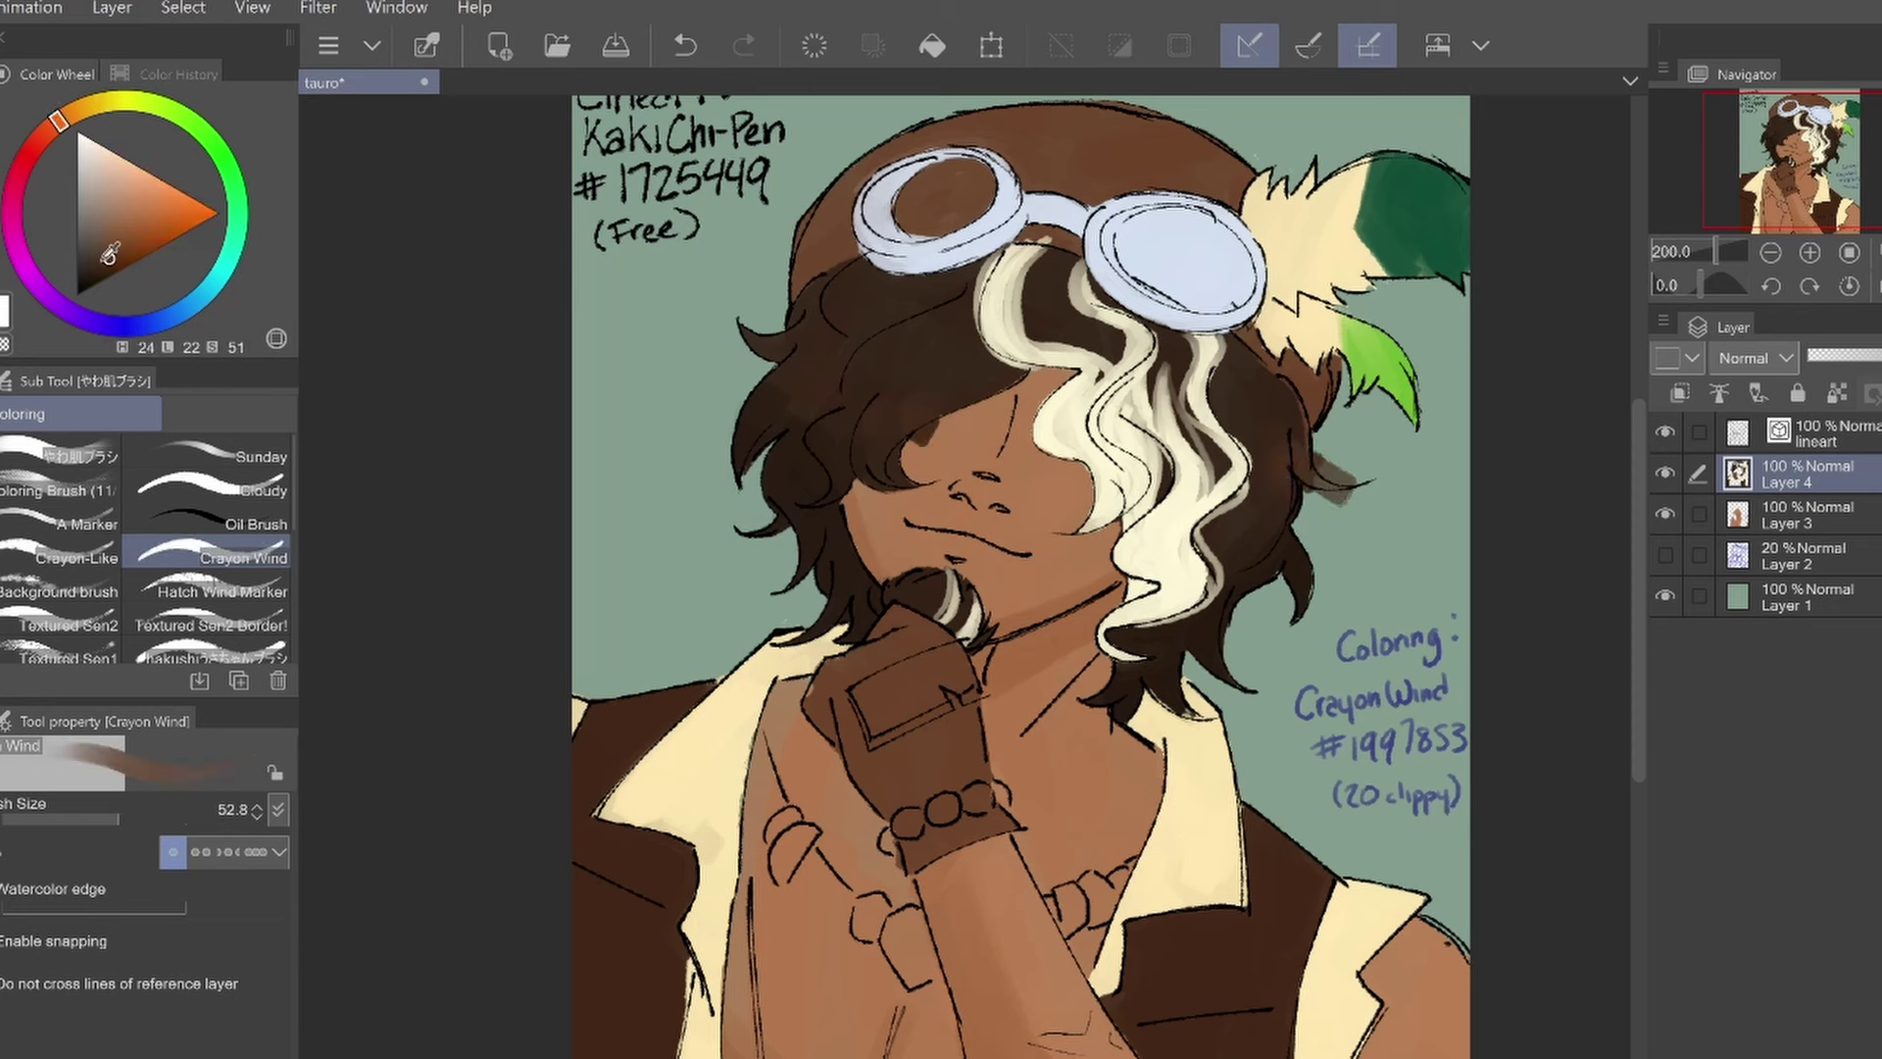
pyautogui.click(685, 45)
pyautogui.moveTo(1347, 446); pyautogui.dragTo(1323, 529)
pyautogui.keyDown('alt'); pyautogui.click(856, 577); pyautogui.keyUp('alt')
pyautogui.keyDown('alt'); pyautogui.click(829, 549); pyautogui.keyUp('alt')
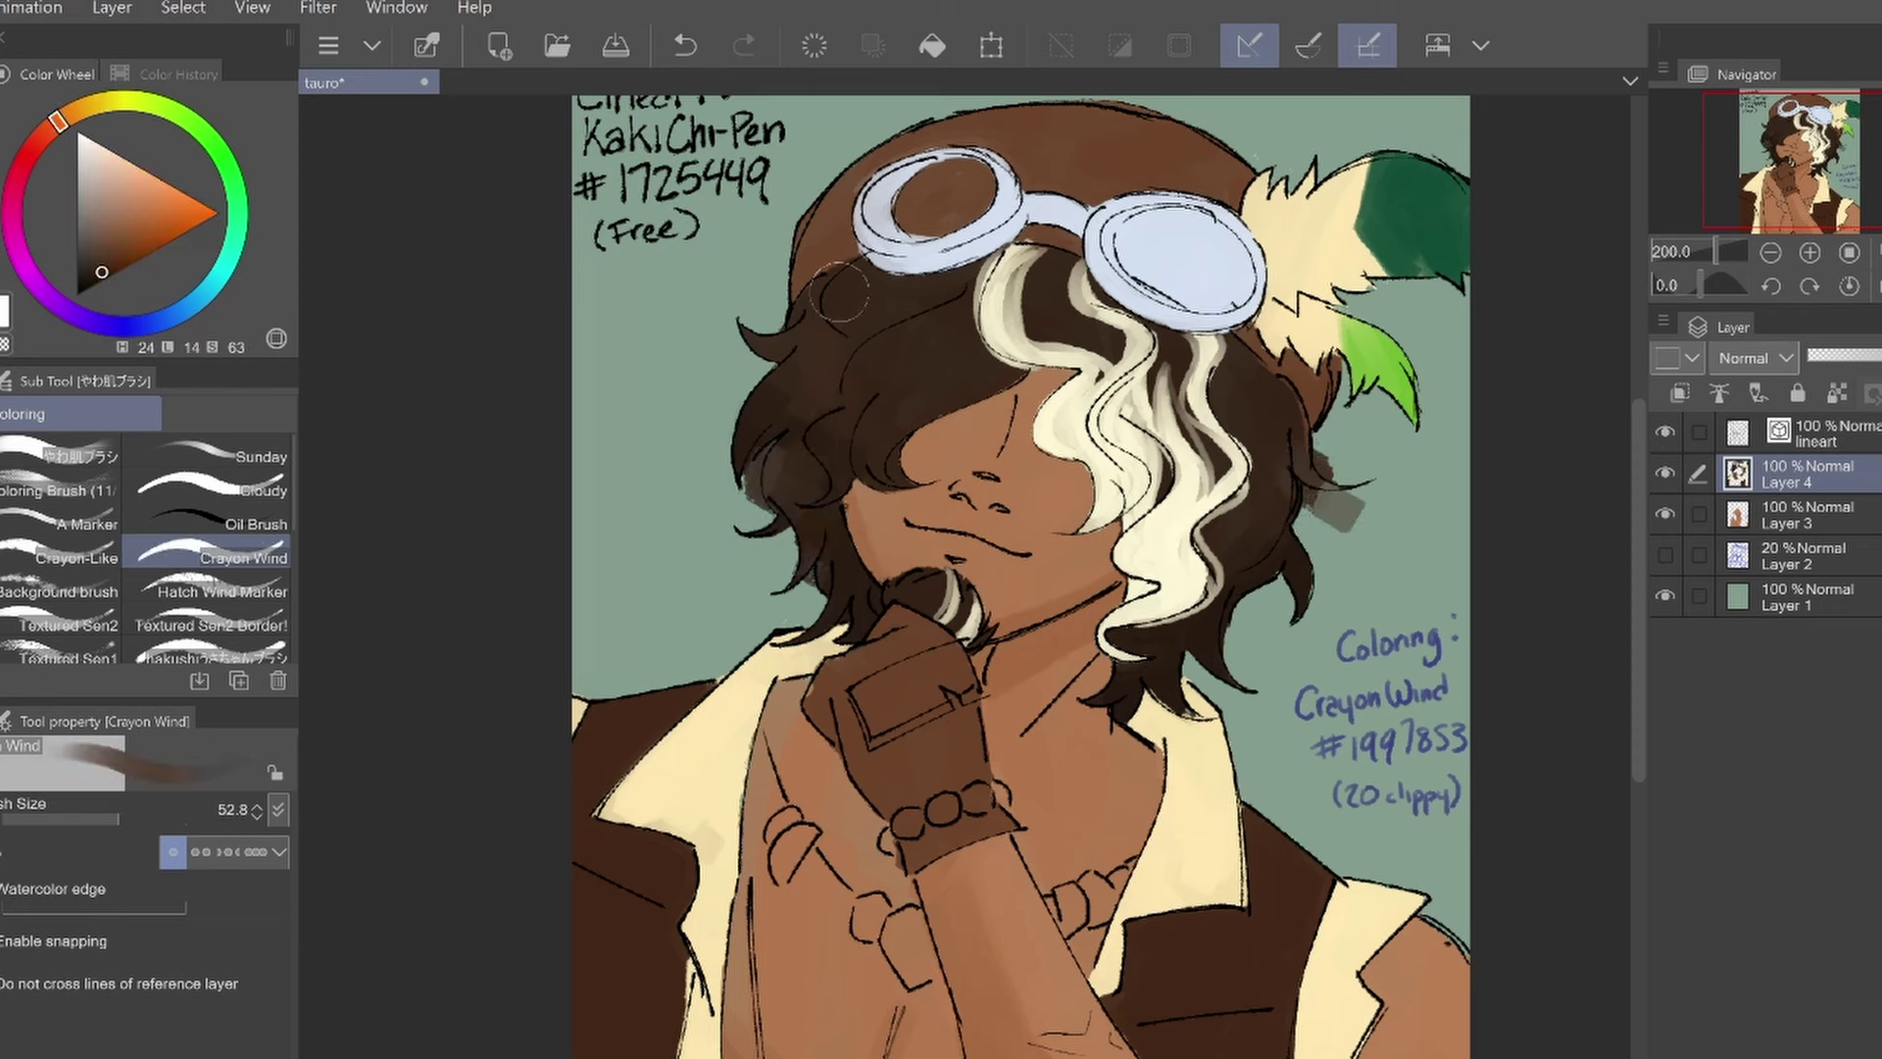
pyautogui.moveTo(1225, 627); pyautogui.dragTo(1156, 725)
pyautogui.moveTo(1275, 573); pyautogui.dragTo(1181, 713)
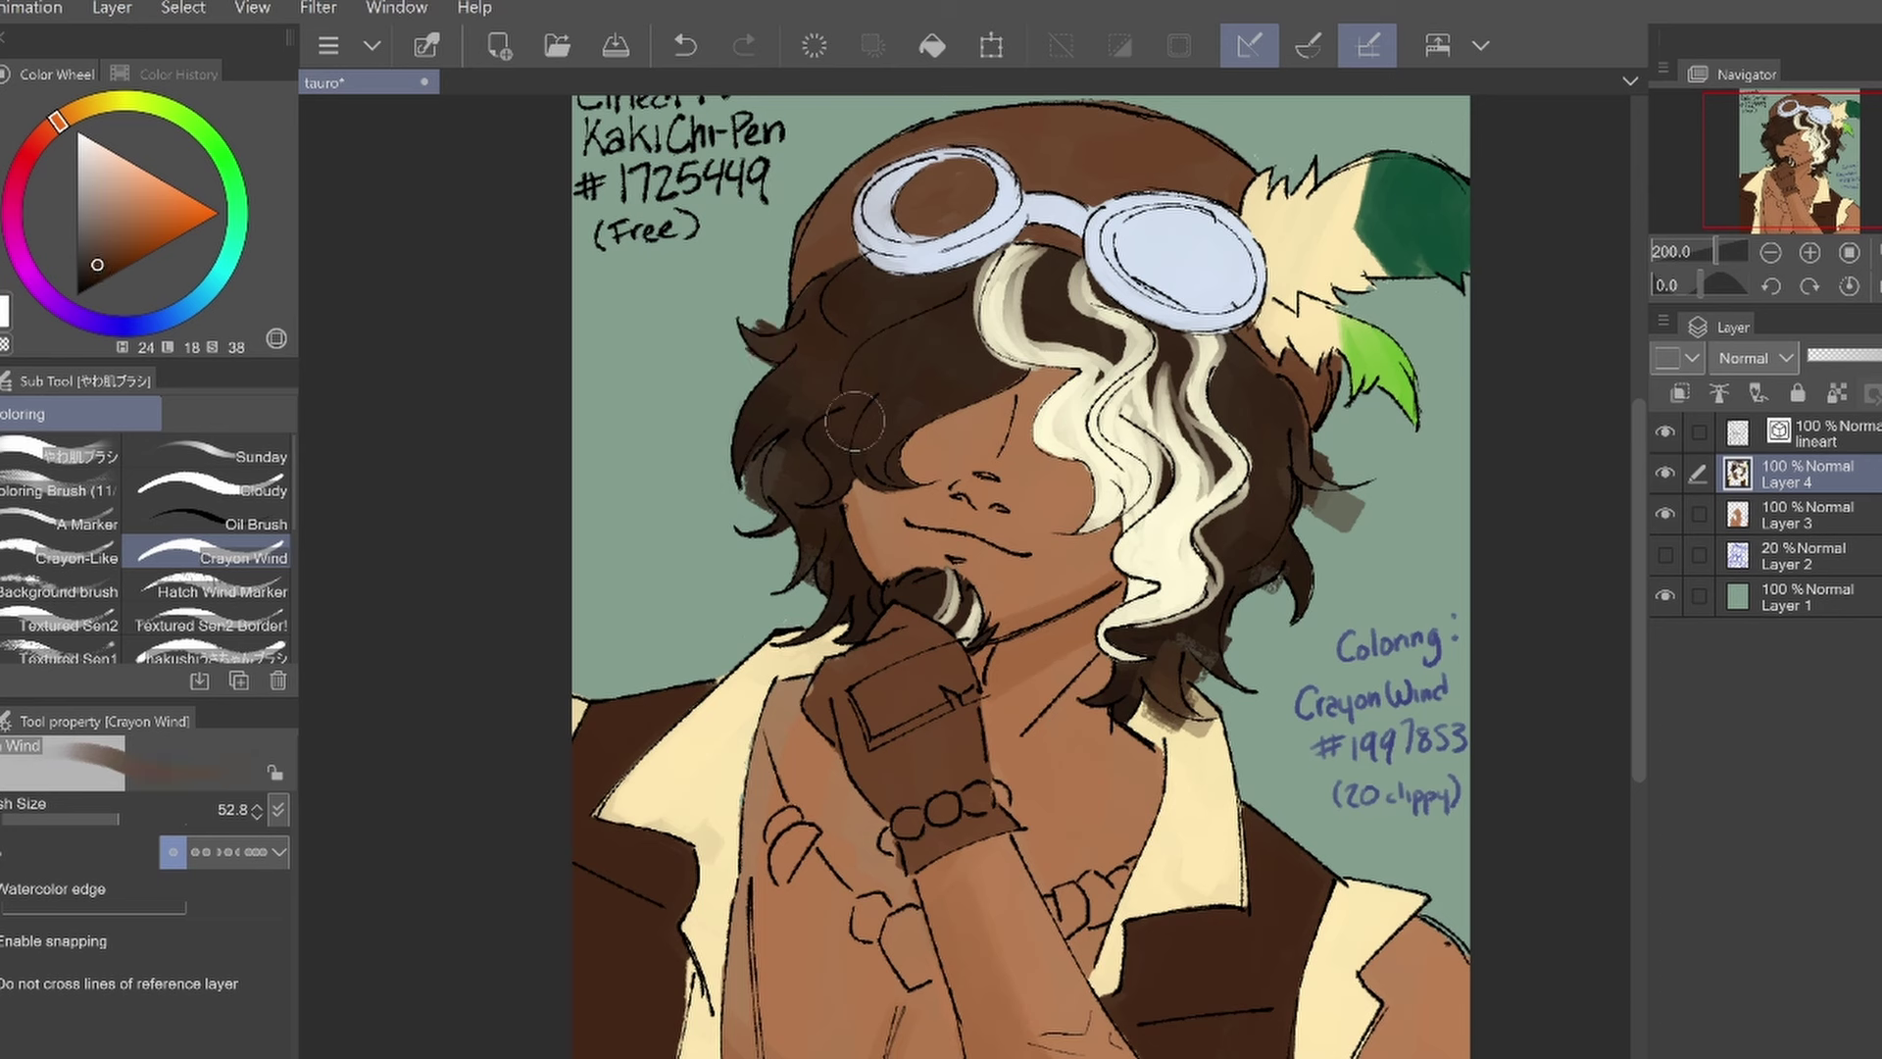
# On Layer 3, pick a darker skin brown and shade the nose and neck at brush size 34.6
pyautogui.click(100, 249)
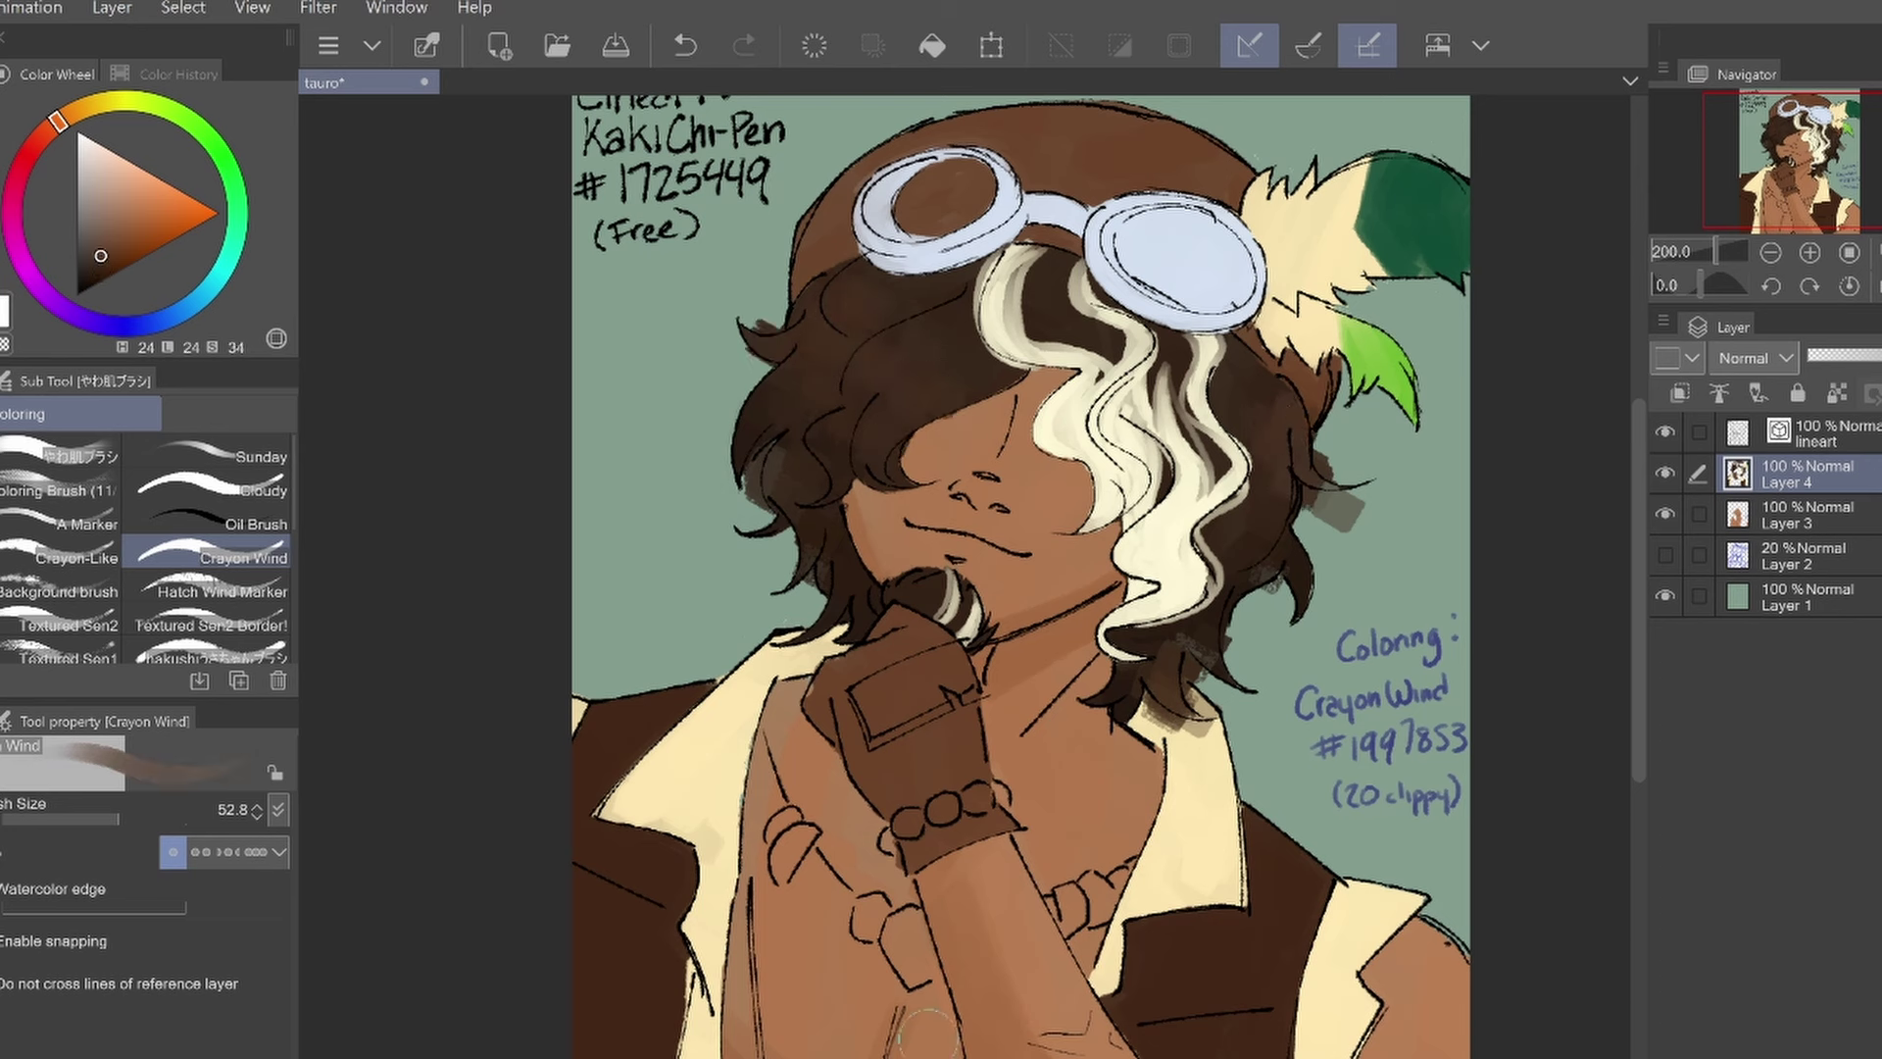
pyautogui.click(93, 819)
pyautogui.click(129, 230)
pyautogui.hotkey('alt', '[')
pyautogui.click(127, 241)
pyautogui.click(110, 818)
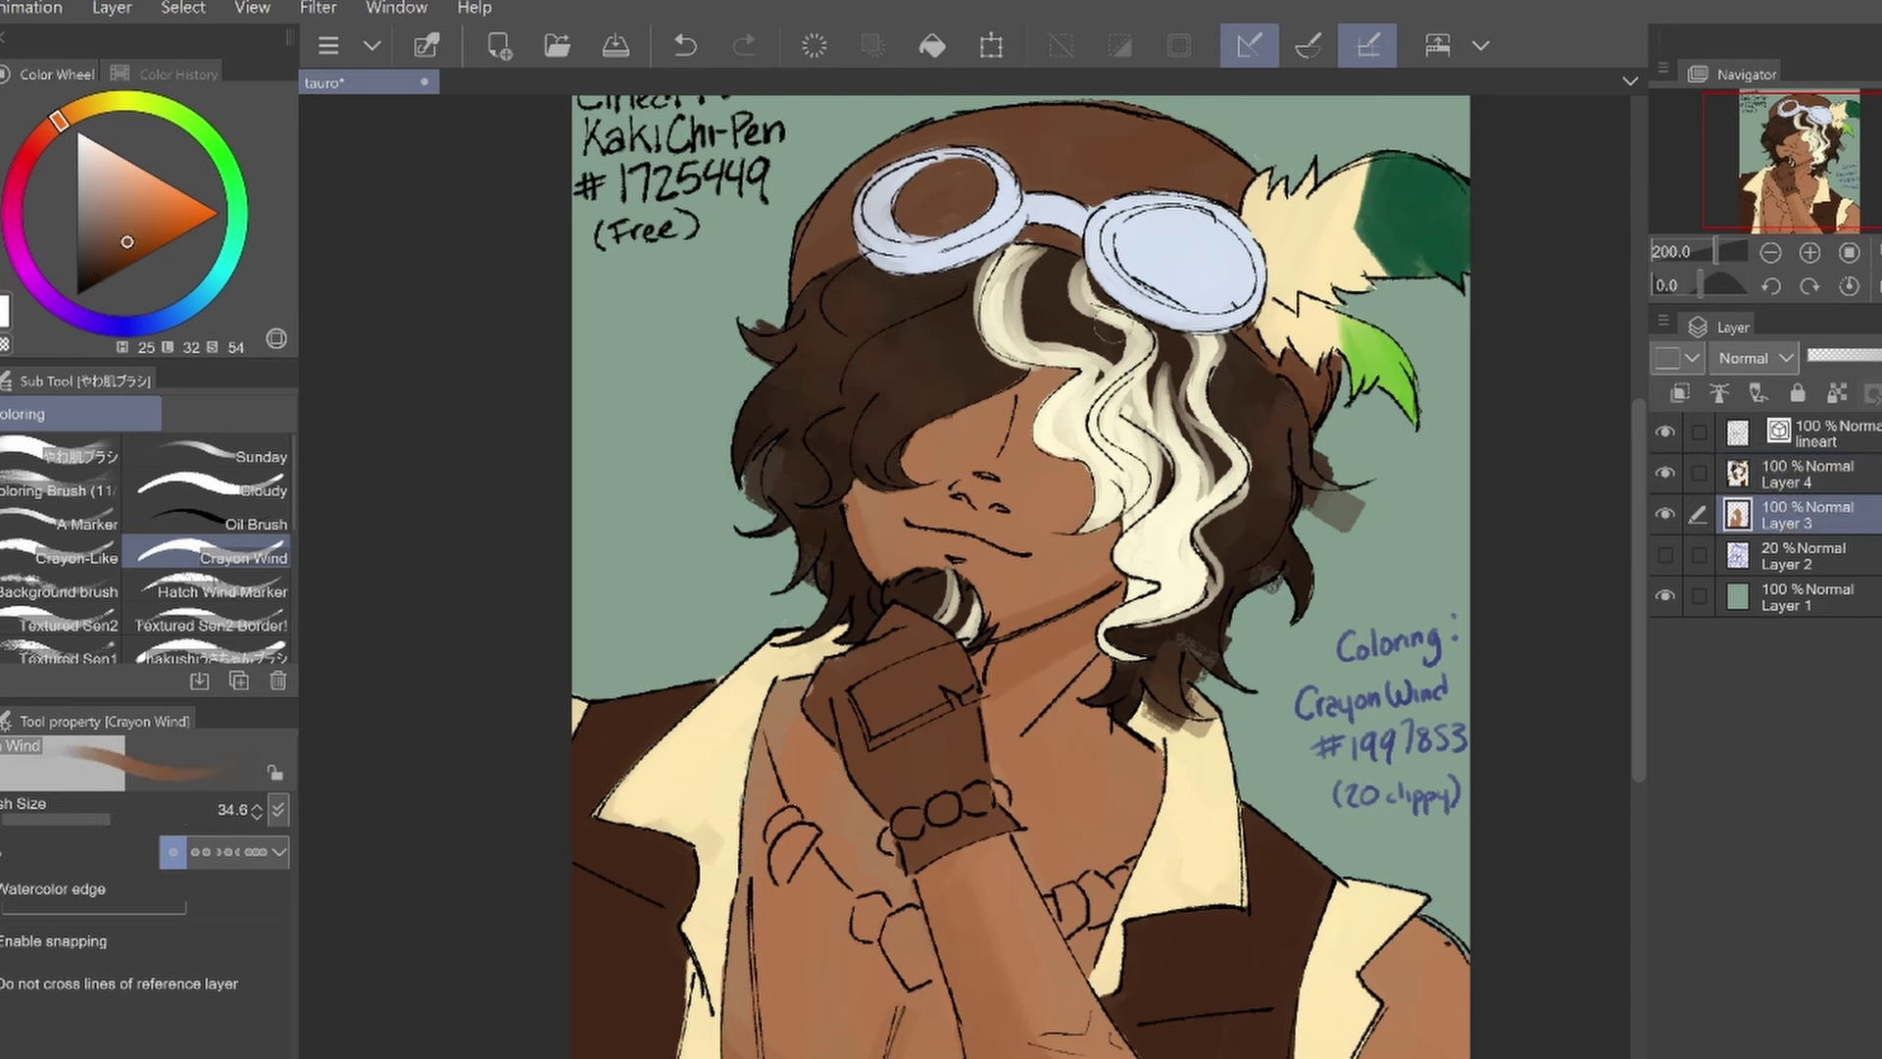
pyautogui.moveTo(953, 480); pyautogui.dragTo(1019, 515)
pyautogui.moveTo(990, 617); pyautogui.dragTo(1103, 711)
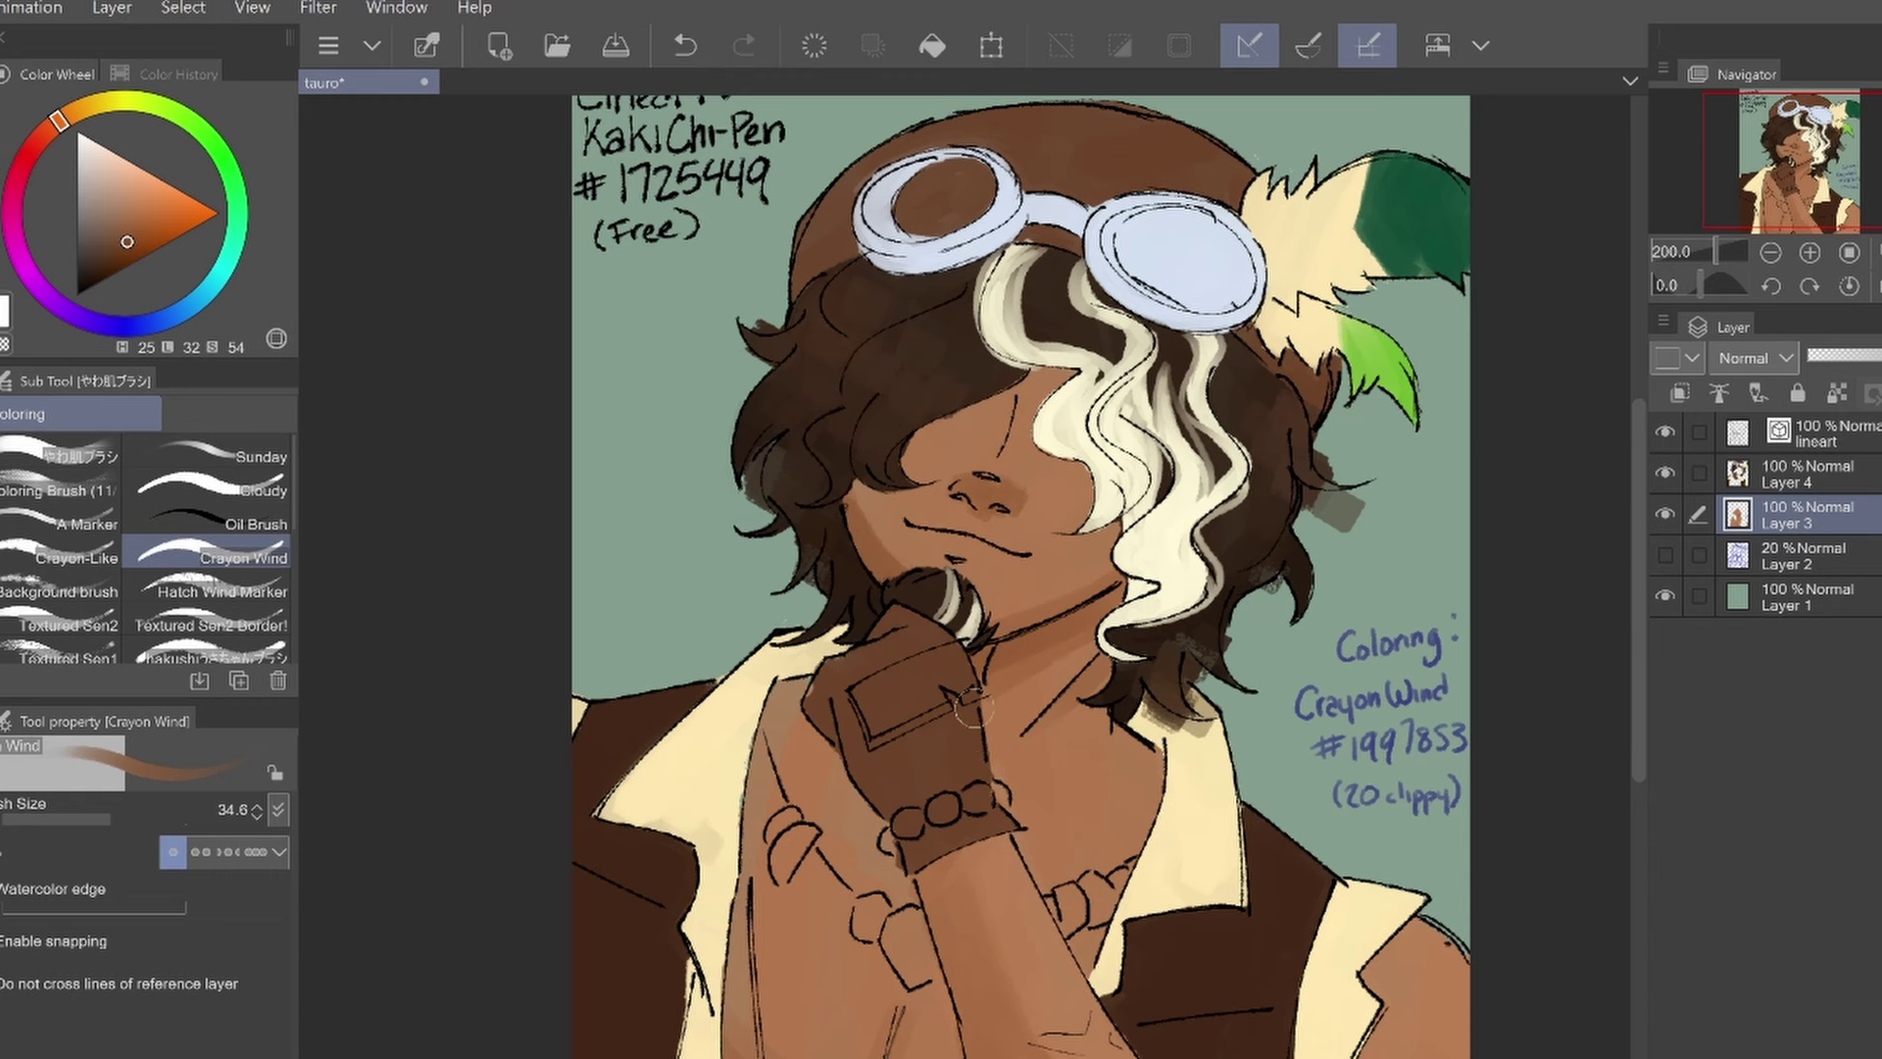
# Compare the skin with and without the latest shading by undoing and redoing it several times
pyautogui.hotkey('ctrl', 'z')
pyautogui.hotkey('ctrl', 'y')
pyautogui.hotkey('ctrl', 'z')
pyautogui.hotkey('ctrl', 'y')
pyautogui.hotkey('ctrl', 'z')
pyautogui.hotkey('ctrl', 'y')
# Shade the raised forearm and lower chest with sampled skin browns at brush size 25.5
pyautogui.keyDown('alt'); pyautogui.click(931, 553); pyautogui.keyUp('alt')
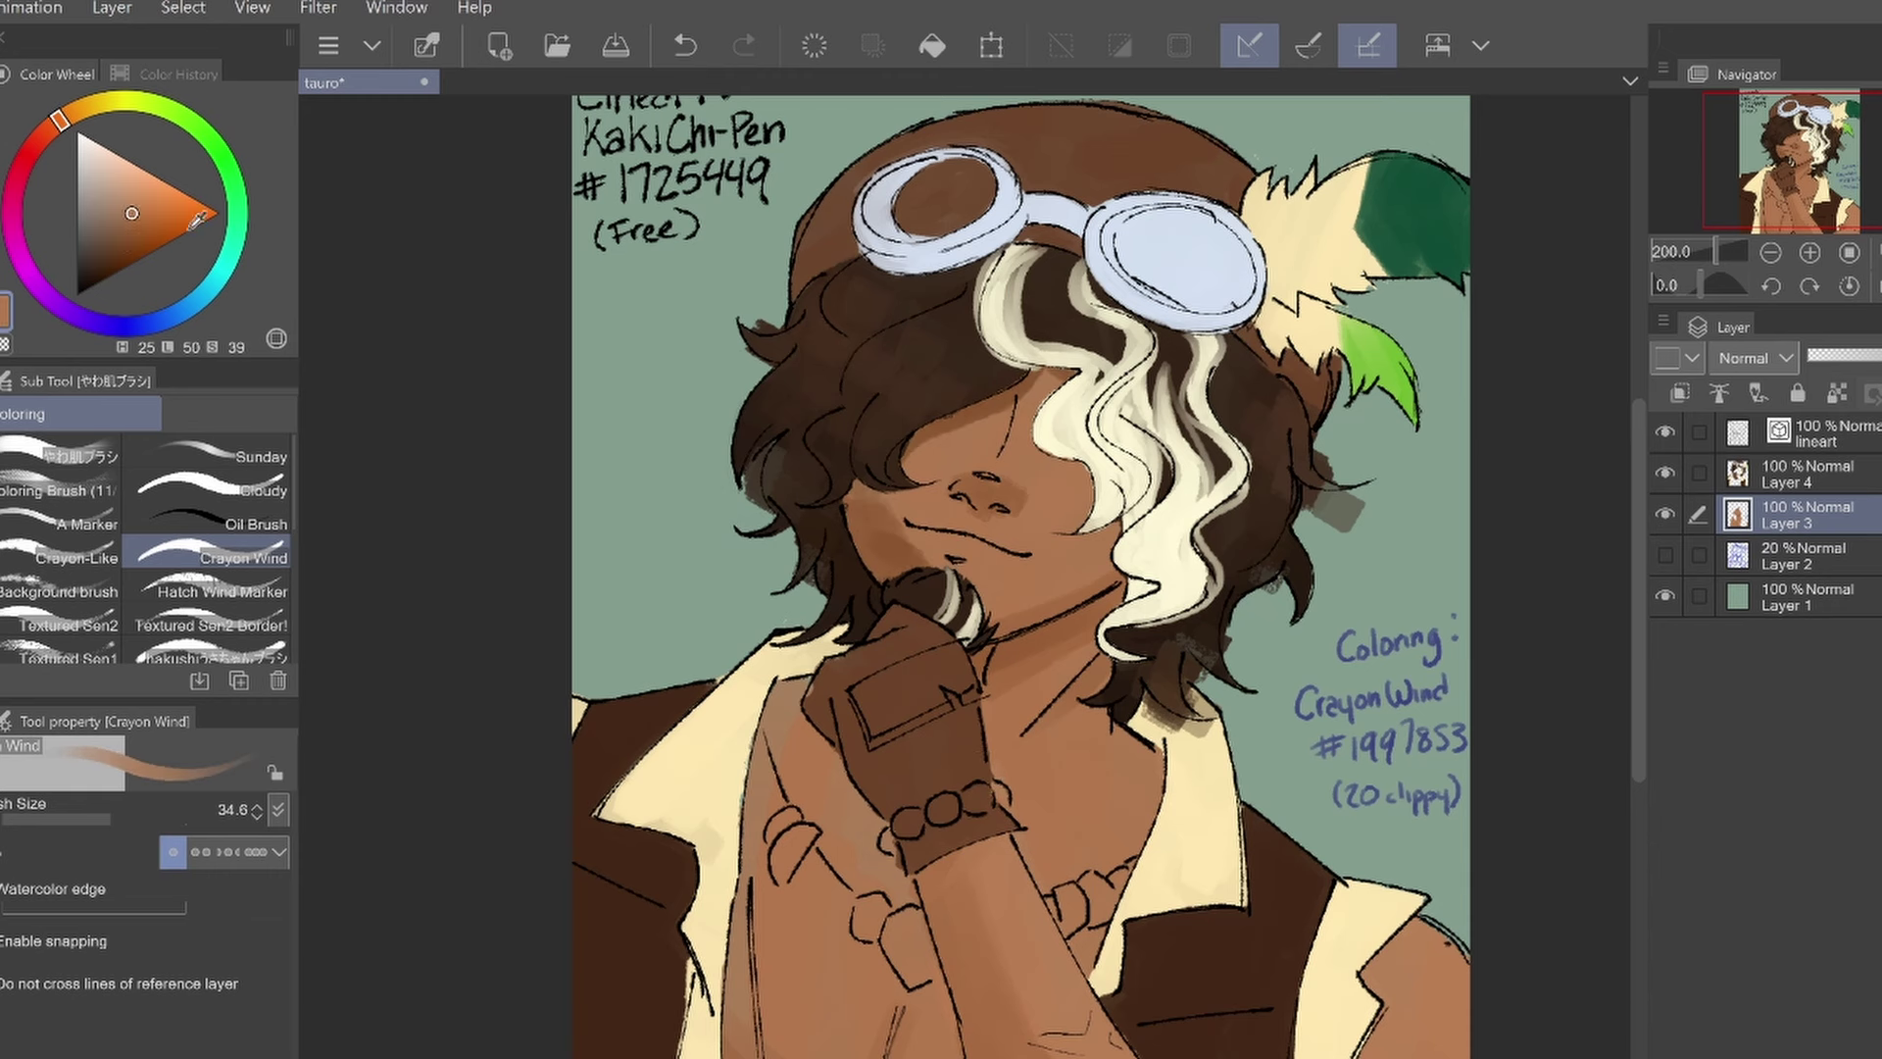
pyautogui.scroll(-2, 464, 851)
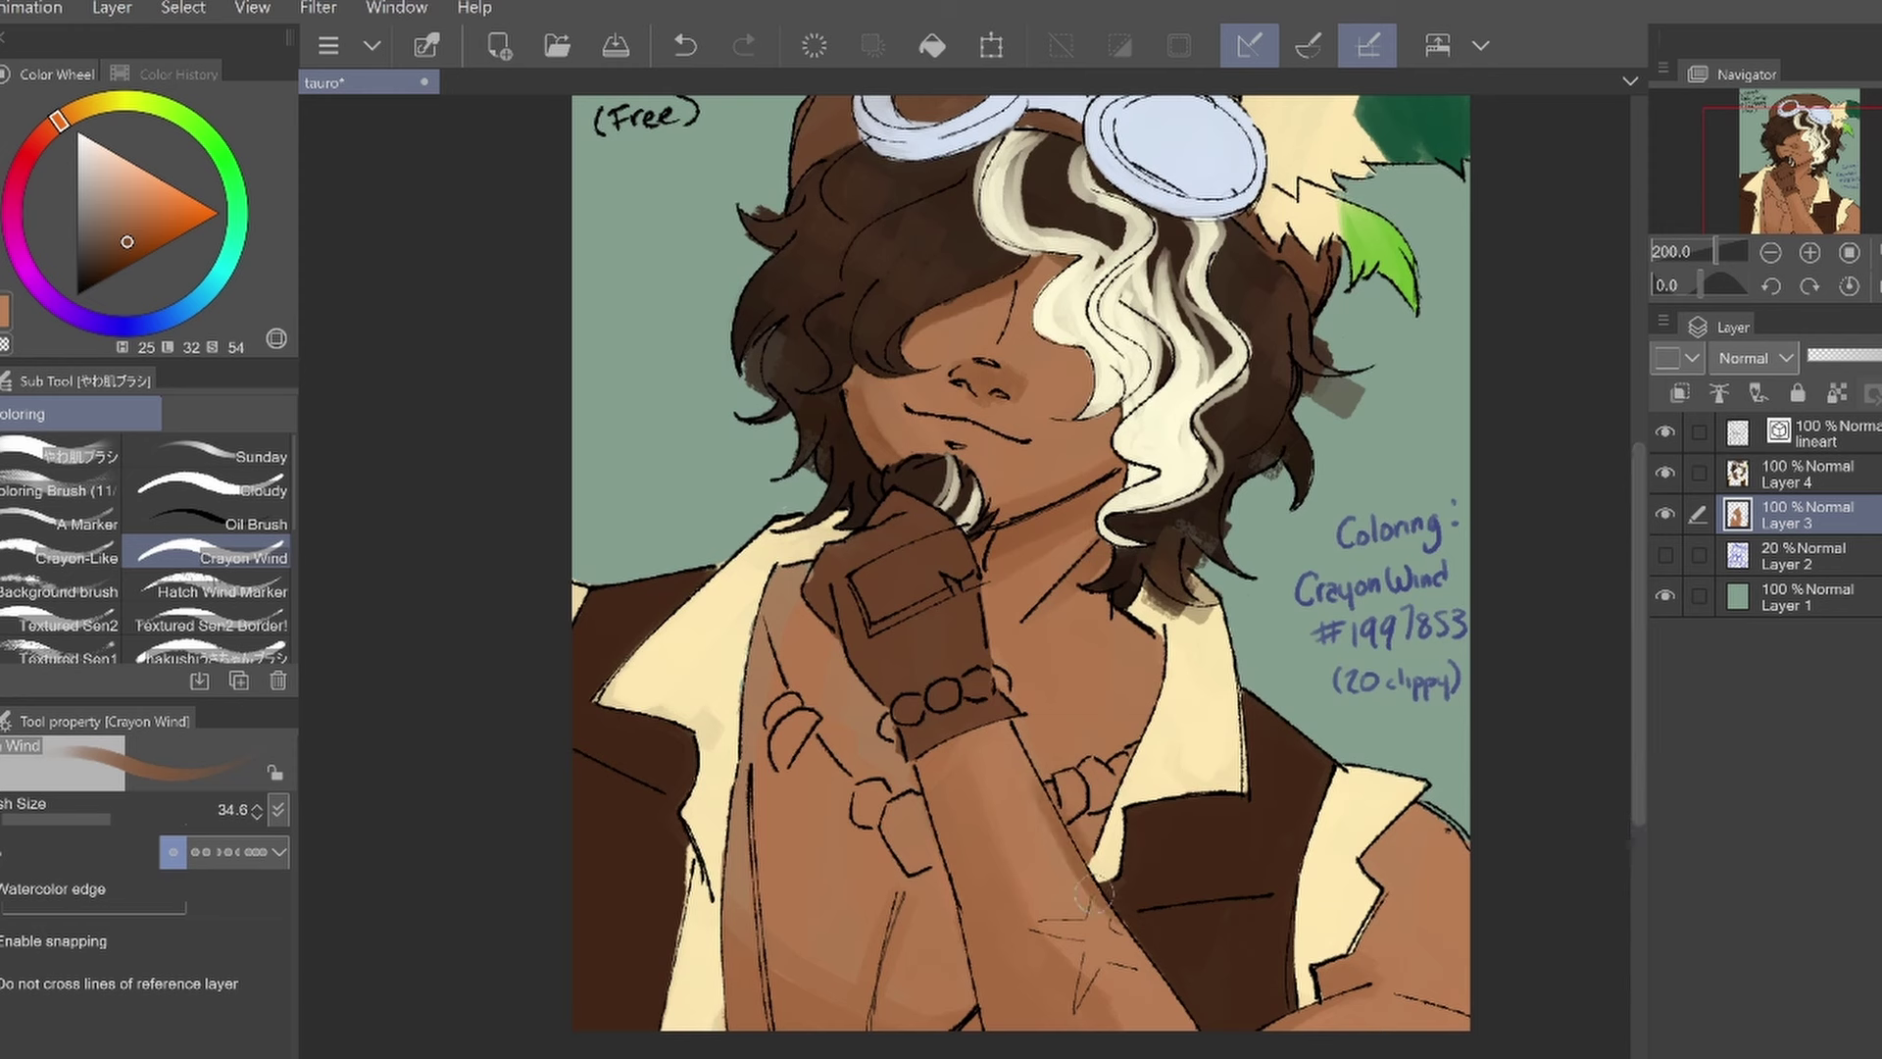
pyautogui.press('[')
pyautogui.moveTo(941, 764); pyautogui.dragTo(966, 897)
pyautogui.keyDown('alt'); pyautogui.click(980, 833); pyautogui.keyUp('alt')
pyautogui.moveTo(970, 804)
pyautogui.mouseDown()
pyautogui.moveTo(995, 1024)
pyautogui.moveTo(988, 852)
pyautogui.mouseUp()
pyautogui.keyDown('alt'); pyautogui.click(988, 852); pyautogui.keyUp('alt')
pyautogui.moveTo(961, 946); pyautogui.dragTo(936, 780)
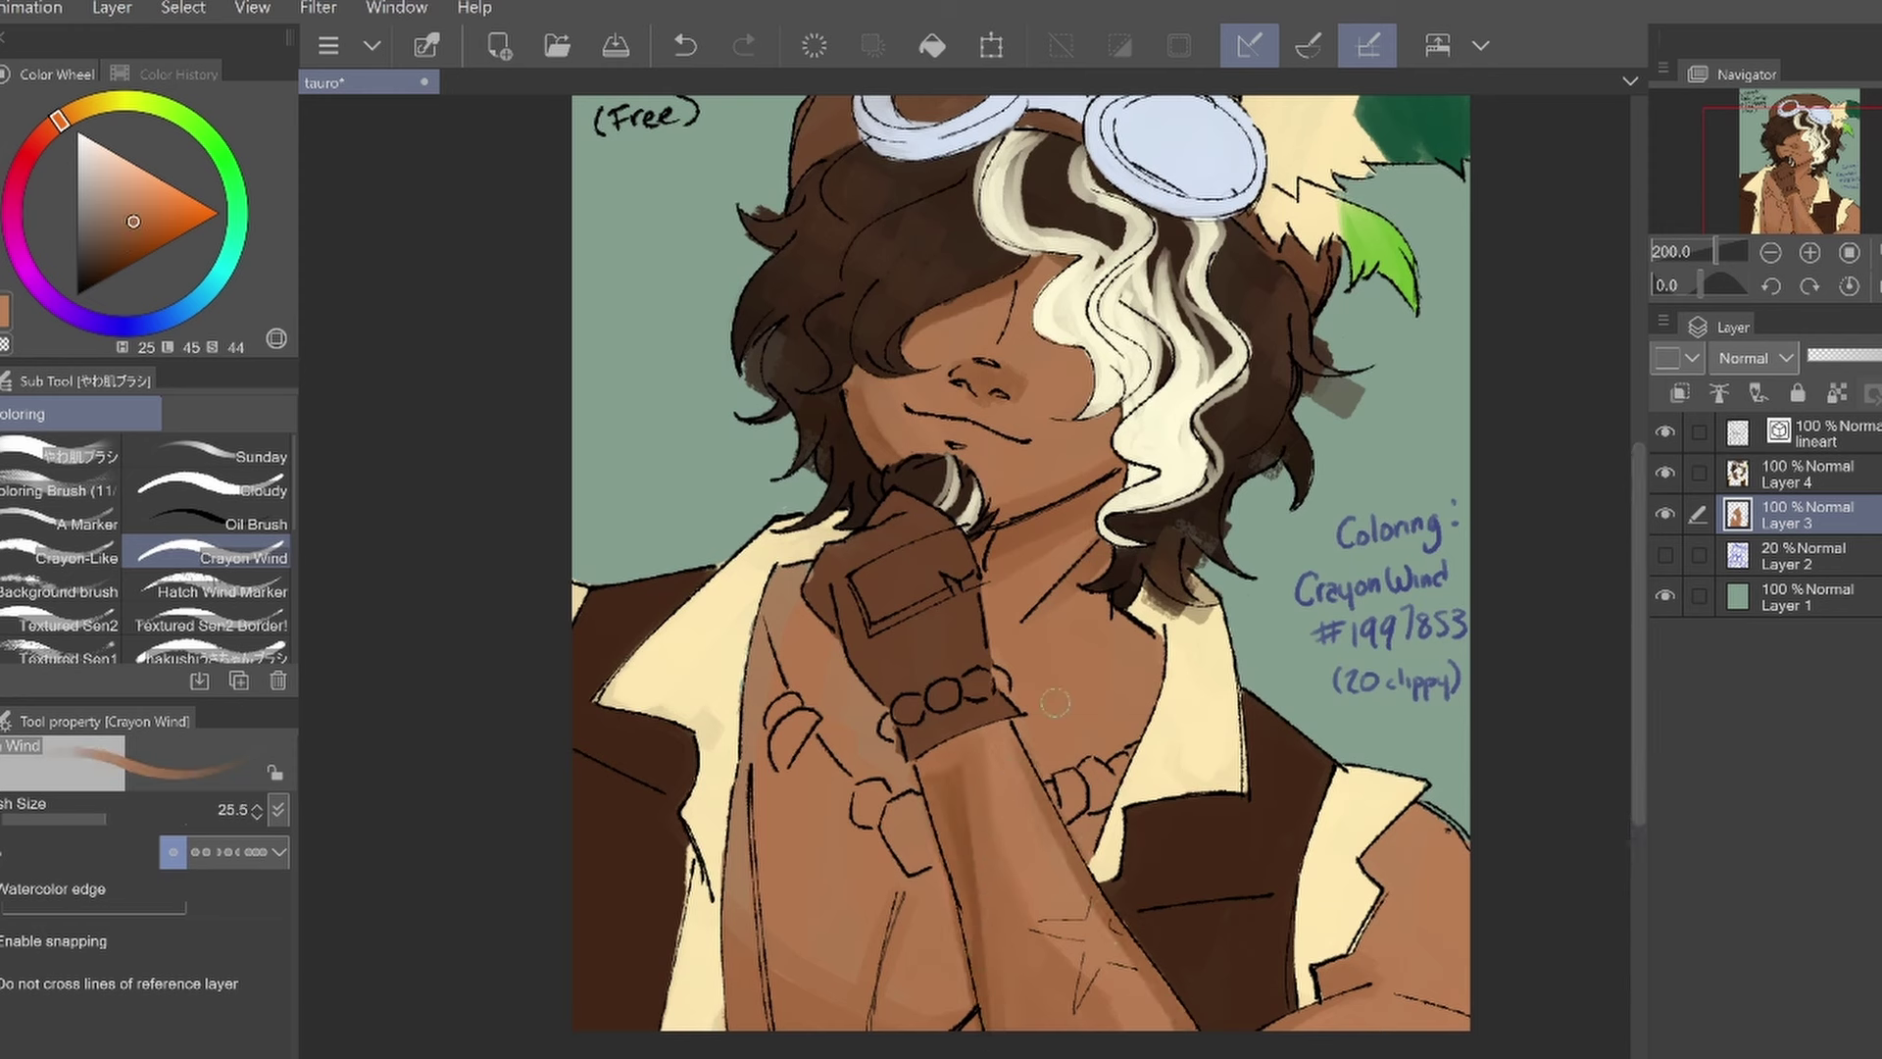
pyautogui.keyDown('alt'); pyautogui.click(959, 810); pyautogui.keyUp('alt')
pyautogui.moveTo(841, 968); pyautogui.dragTo(744, 1029)
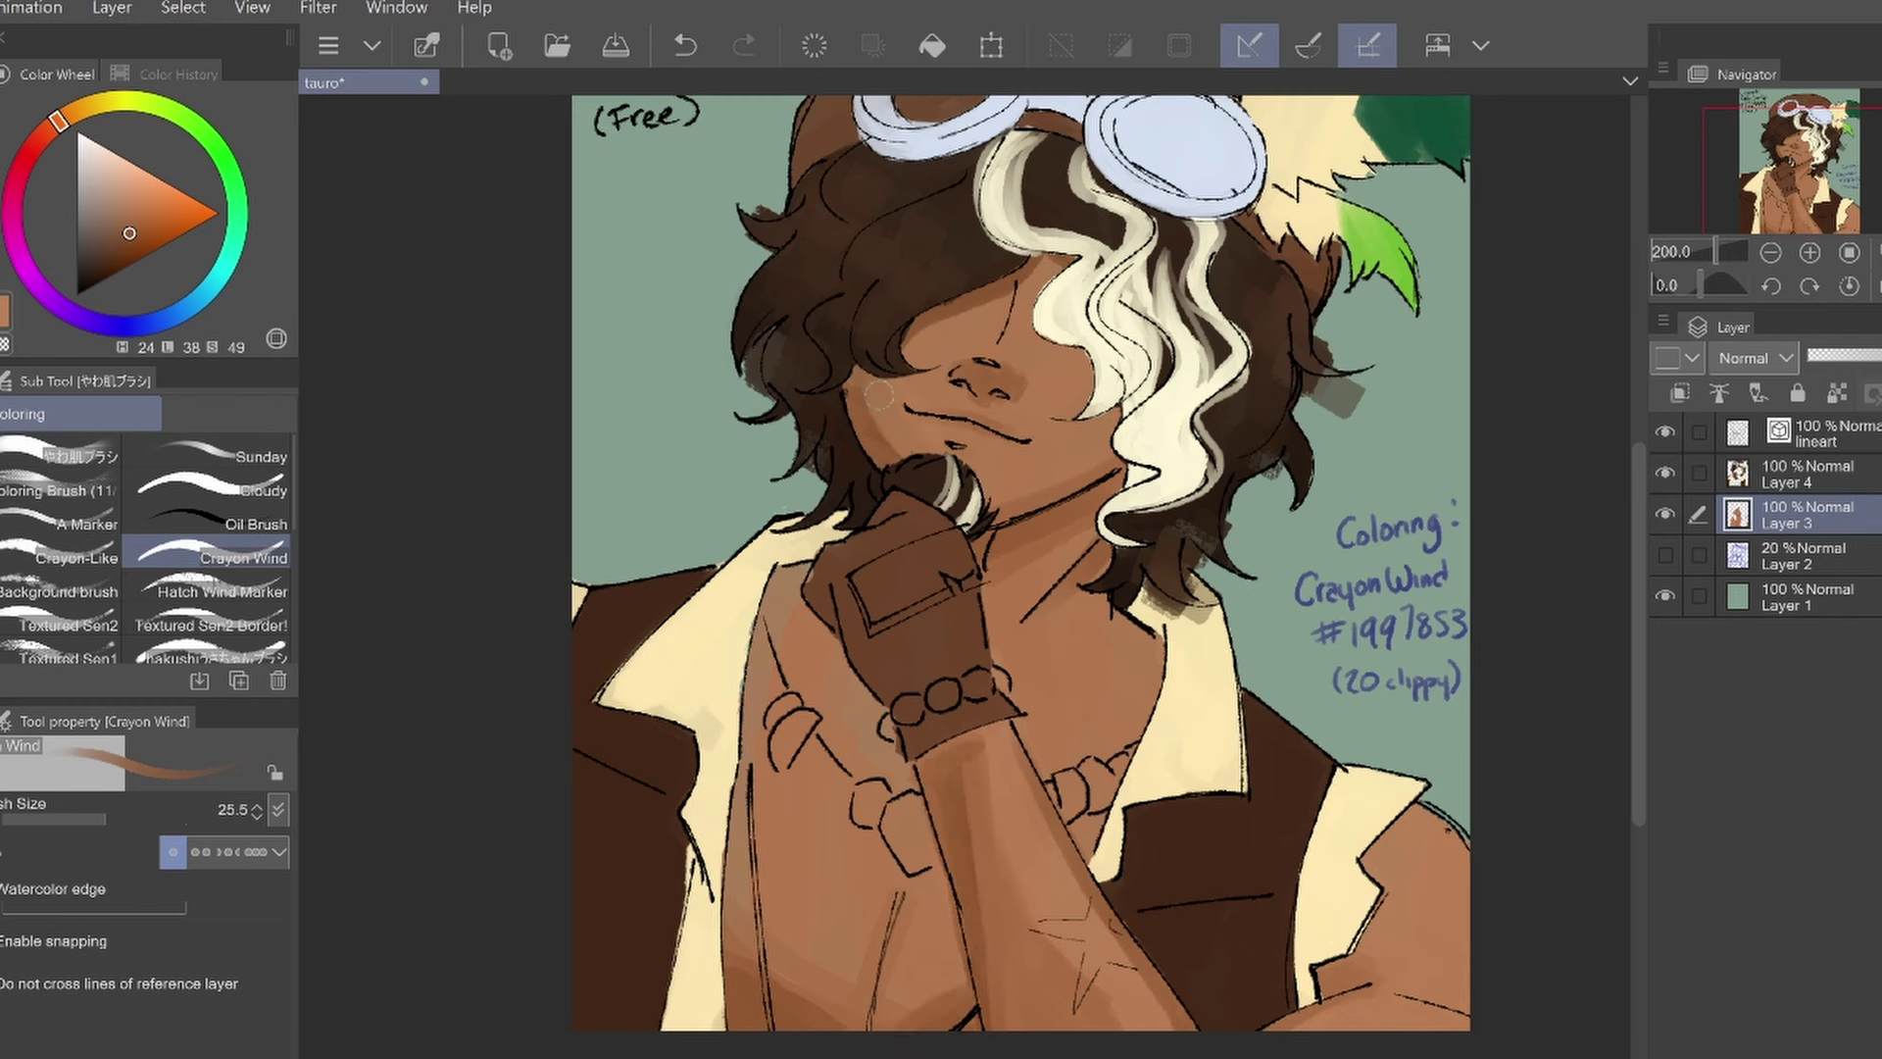
# Merge the hair layer with the skin layer and paint a light tan star scar on the forearm on a new 77% opacity layer
pyautogui.hotkey('ctrl', 'e')
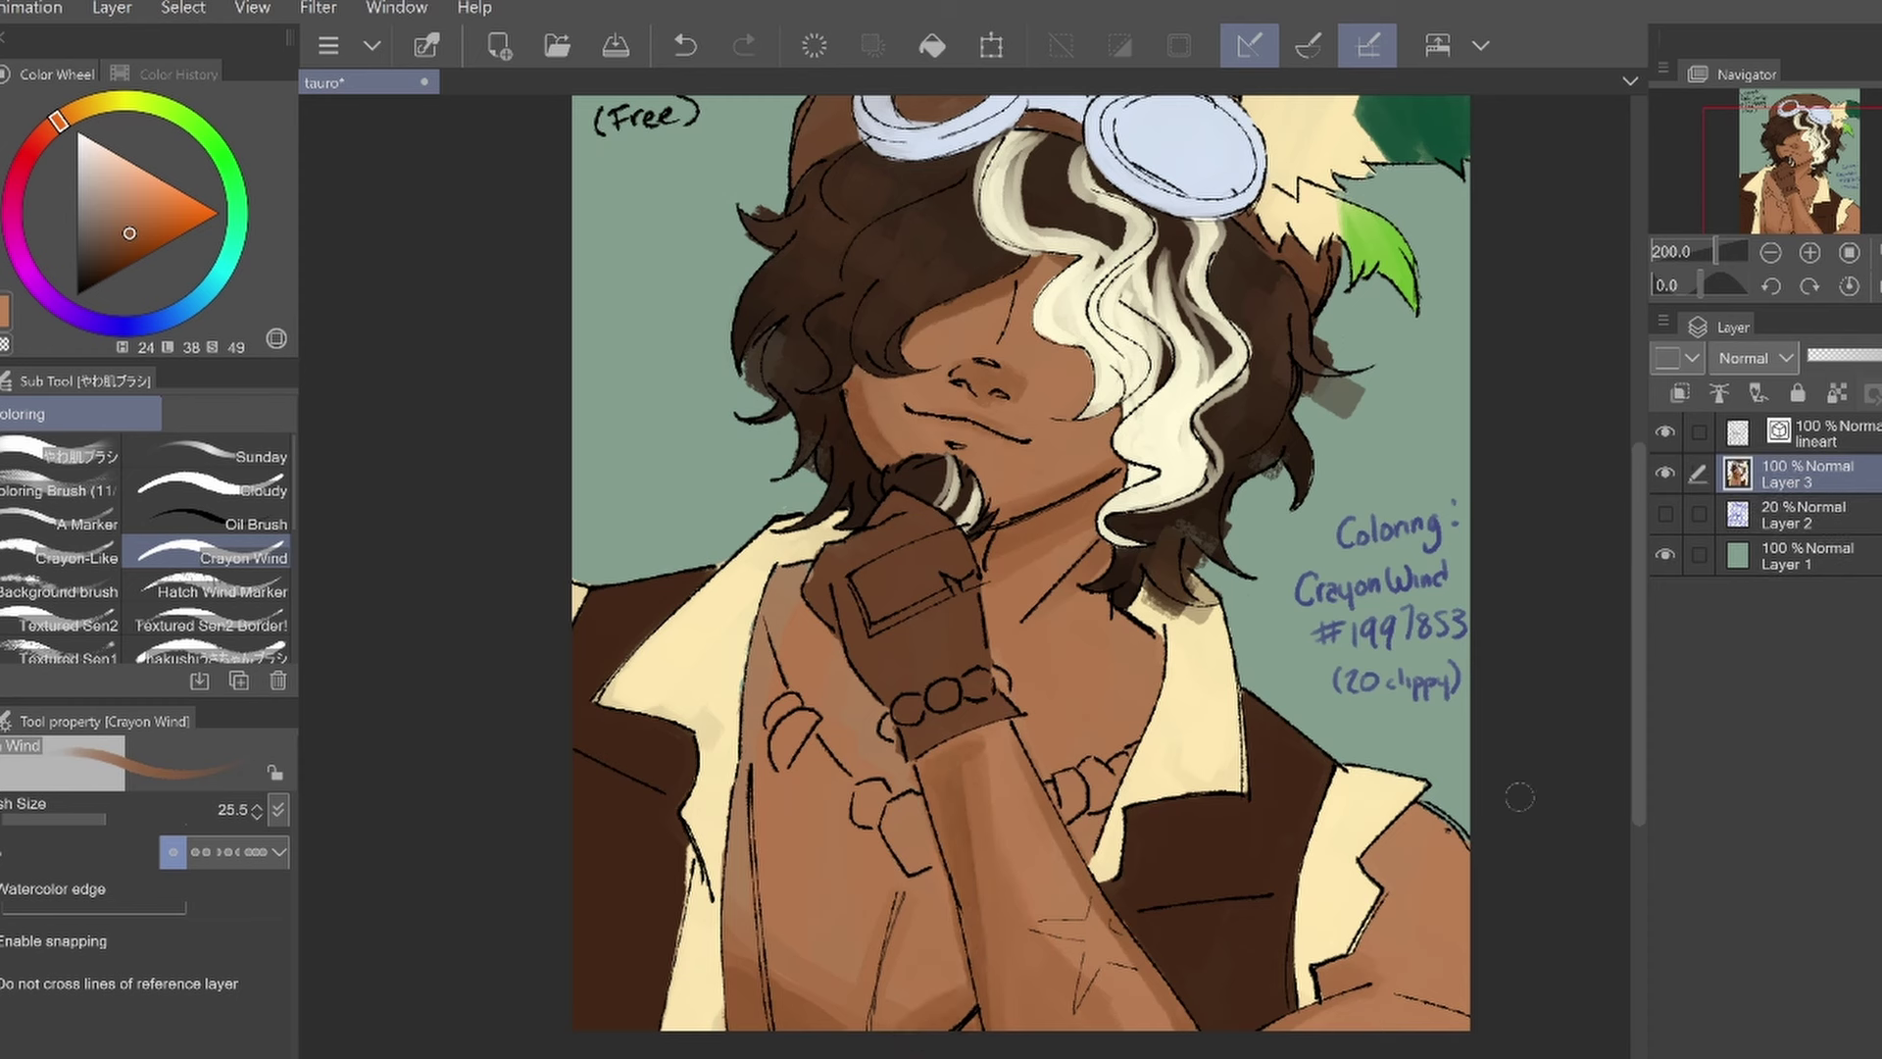
pyautogui.keyDown('alt'); pyautogui.click(1137, 965); pyautogui.keyUp('alt')
pyautogui.hotkey('ctrl', 'shift', 'n')
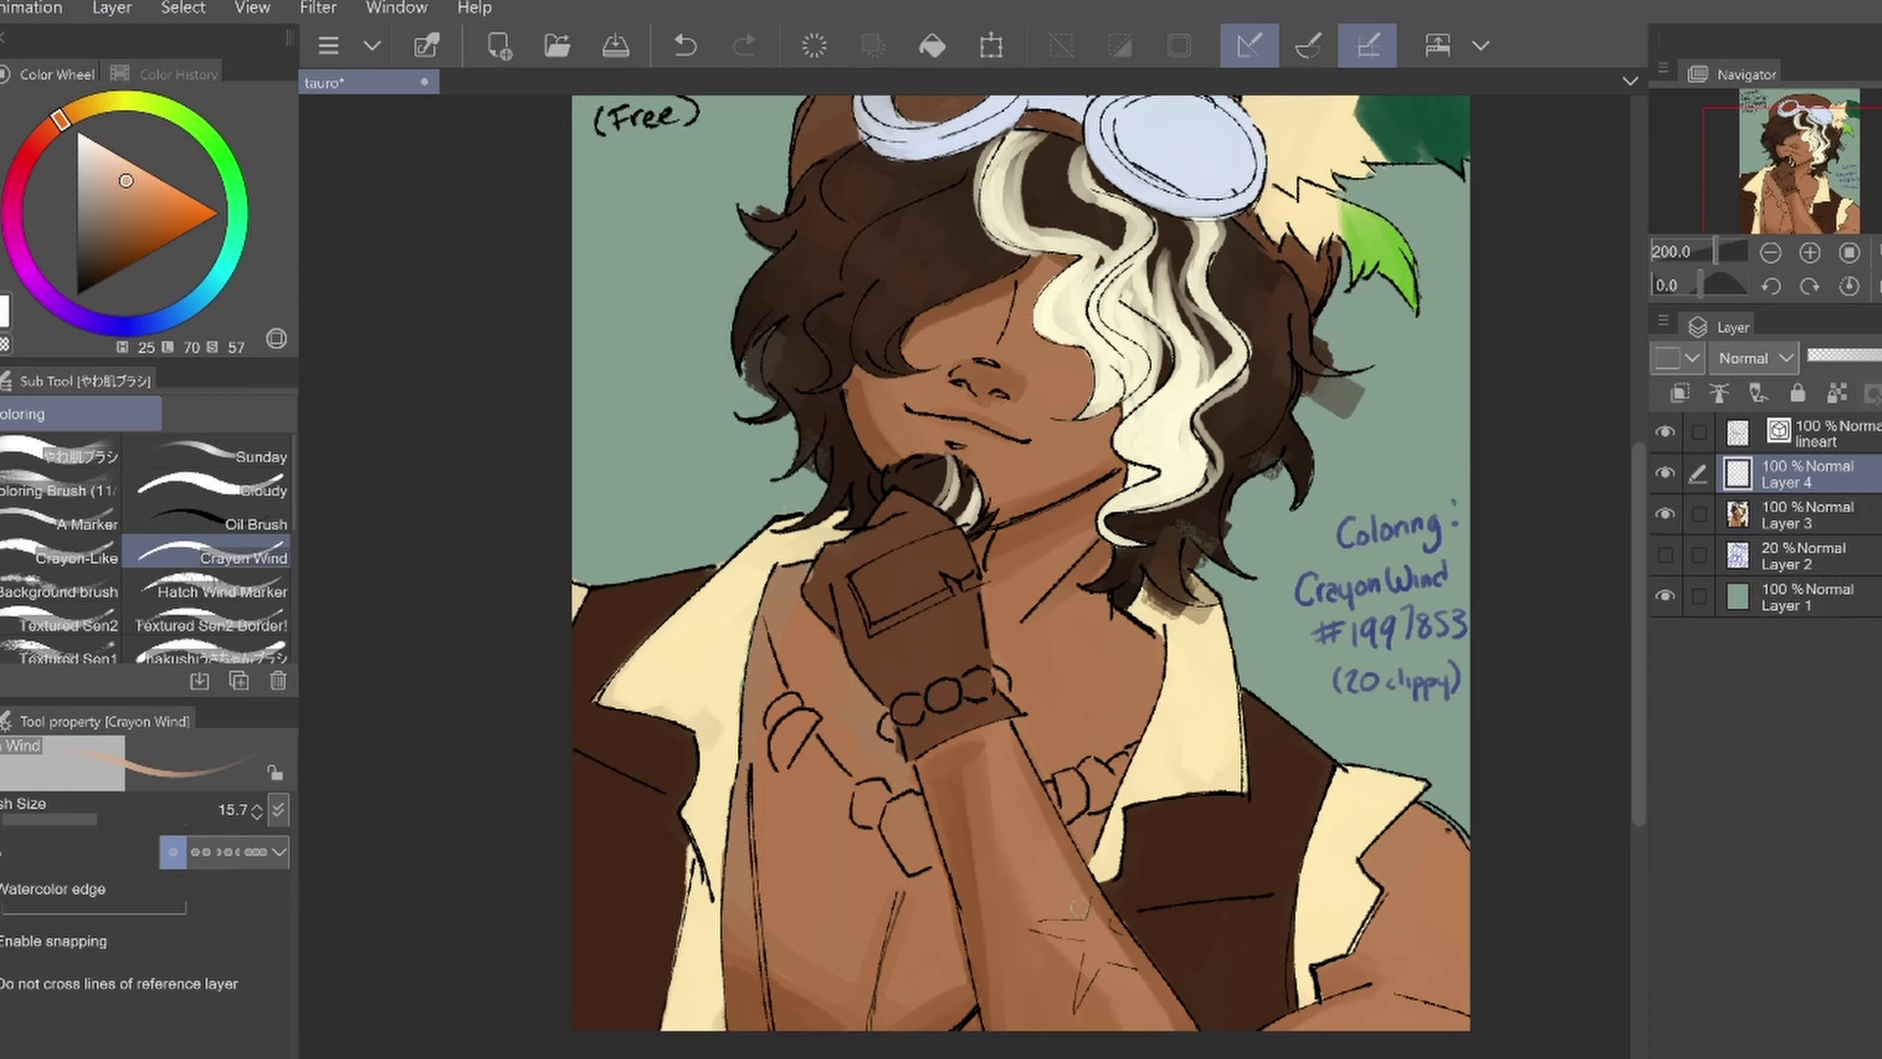
pyautogui.moveTo(1151, 956); pyautogui.dragTo(1025, 927)
pyautogui.moveTo(1877, 355); pyautogui.dragTo(1865, 355)
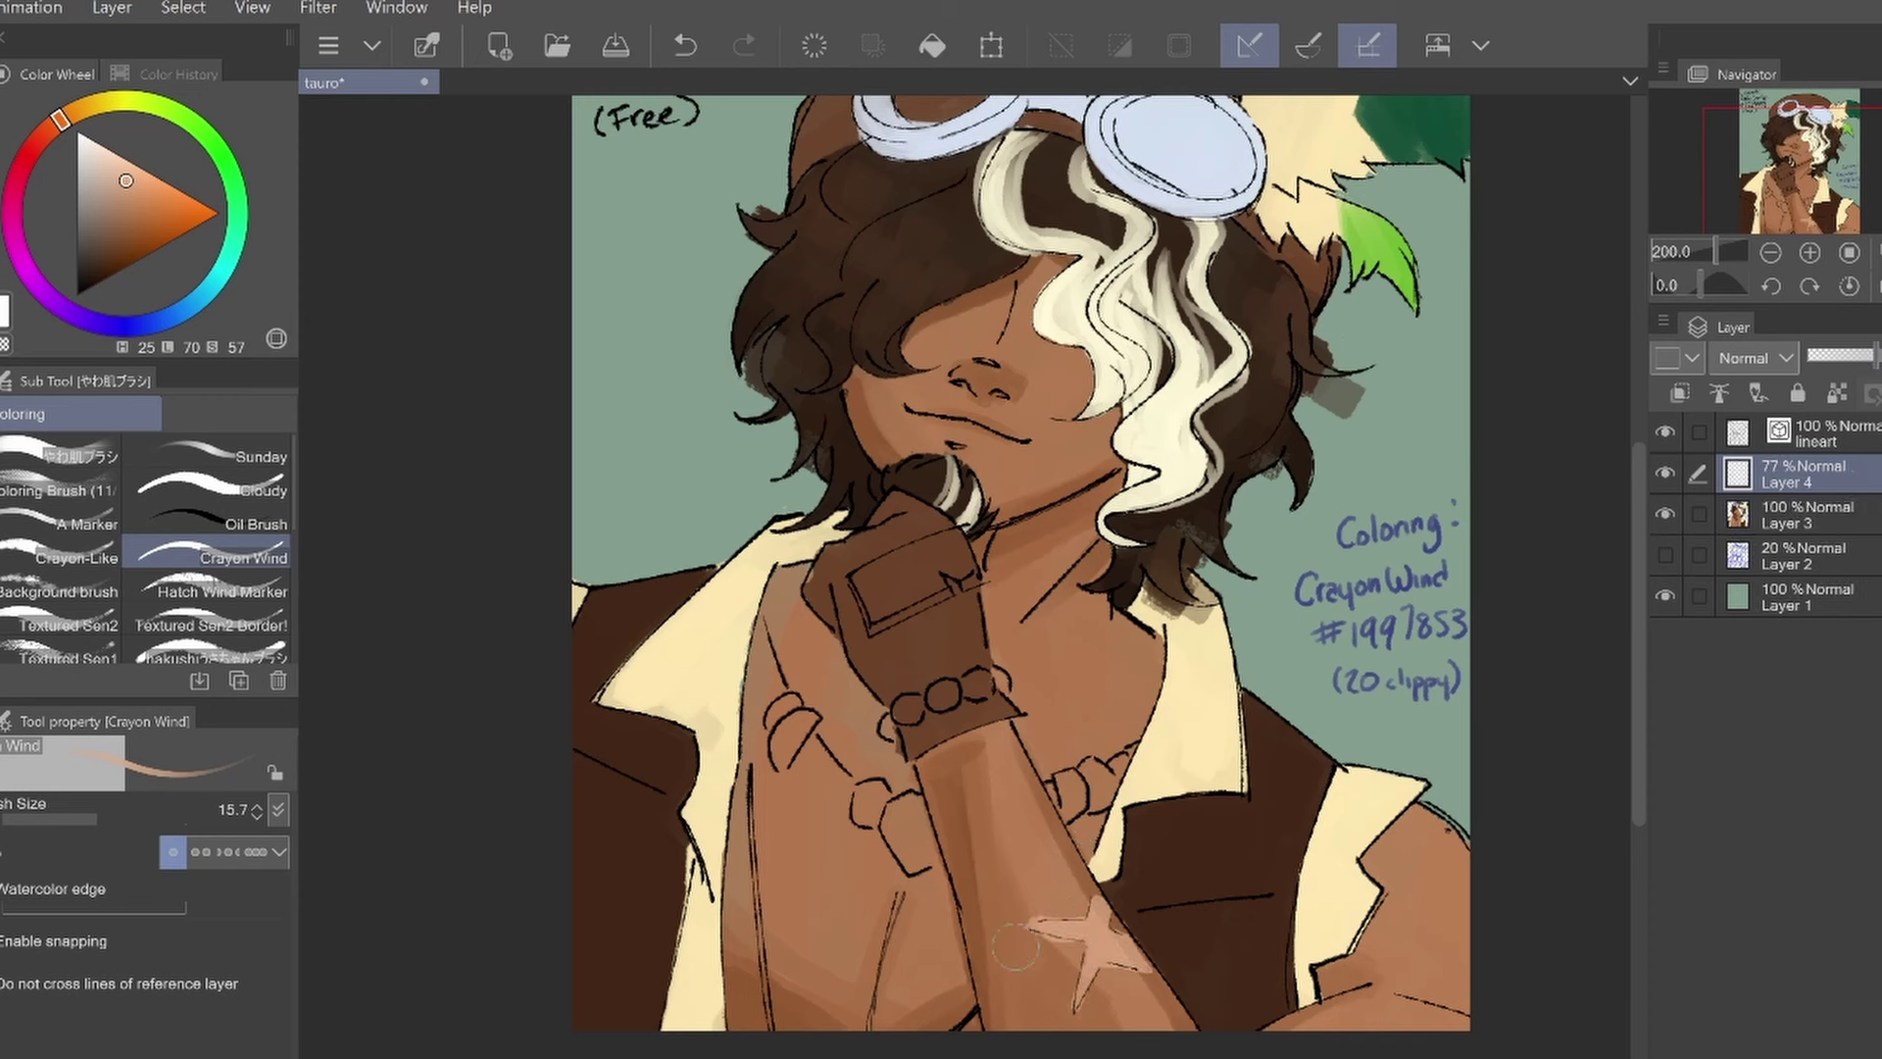
# On another new layer above Layer 3, paint the wrist bracelet's beads in alternating dark and light green
pyautogui.hotkey('ctrl', 'shift', 'n')
pyautogui.keyDown('alt'); pyautogui.click(1225, 235); pyautogui.keyUp('alt')
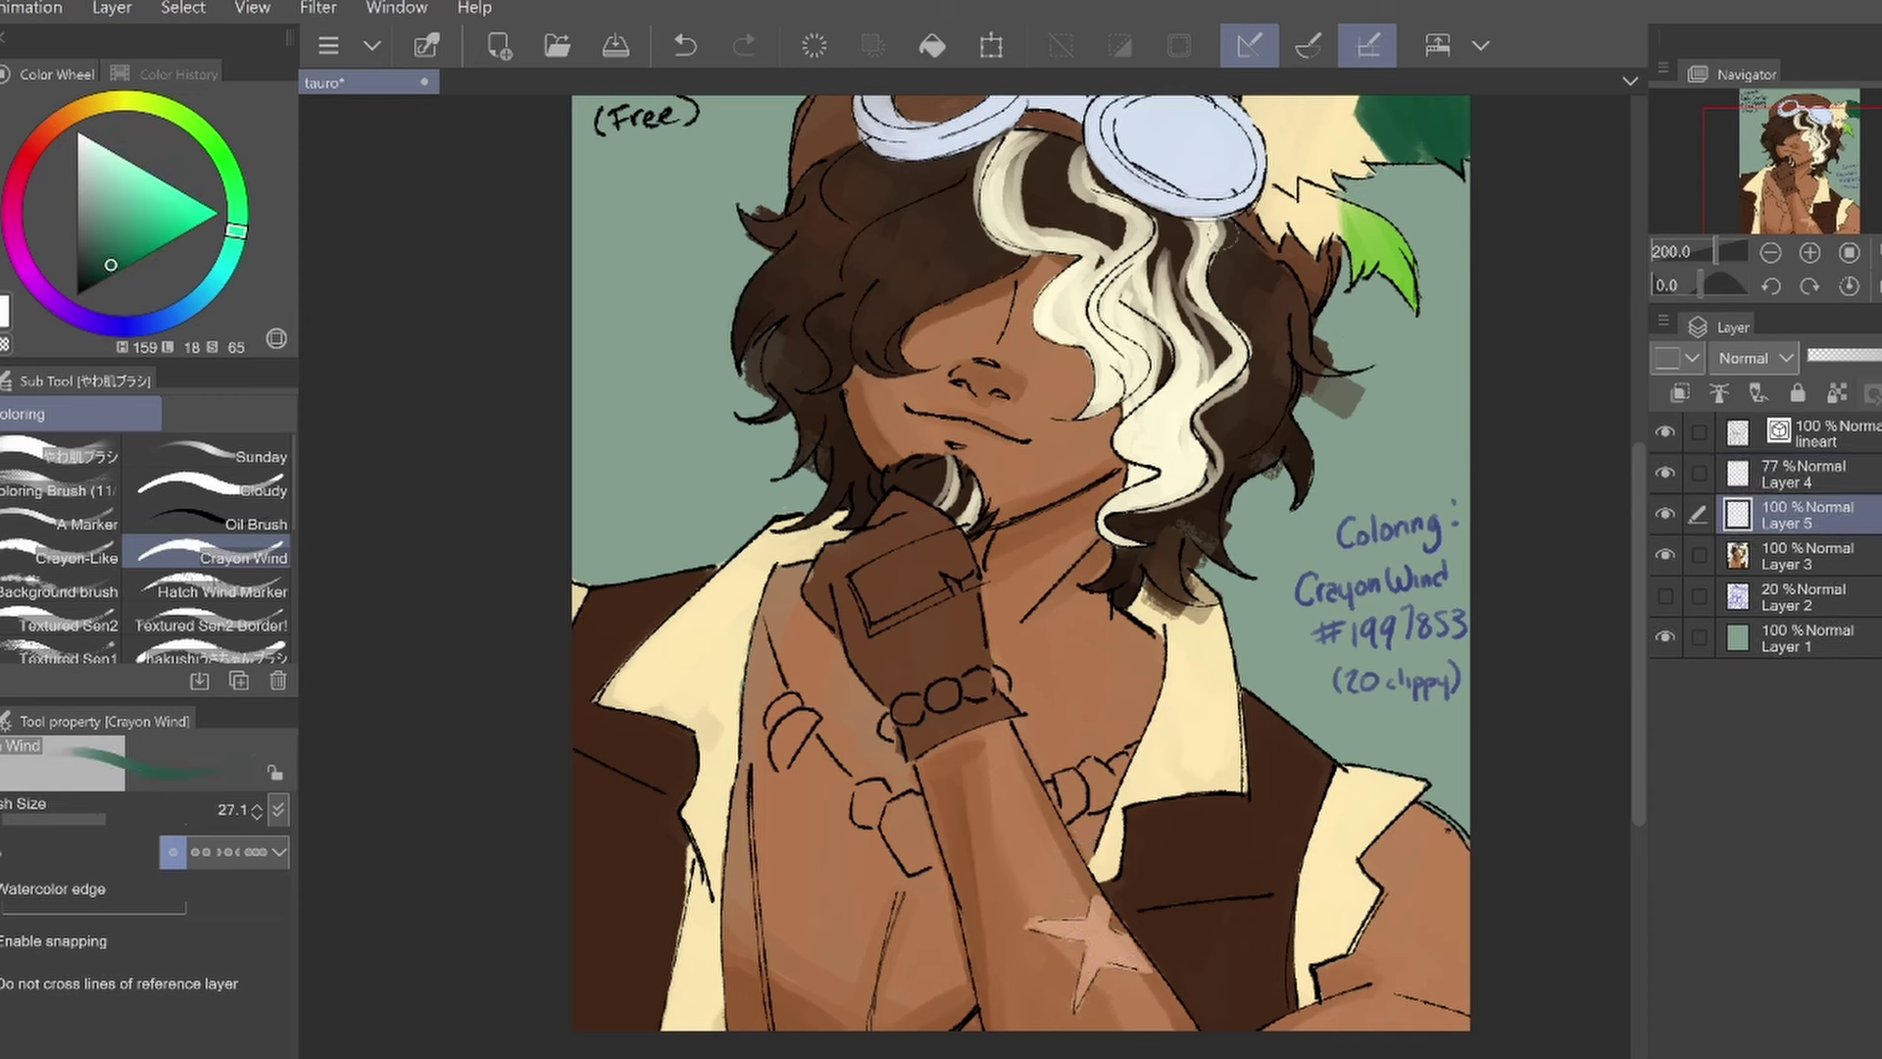
pyautogui.press('[')
pyautogui.click(943, 696)
pyautogui.hotkey('ctrl', 'z')
pyautogui.click(125, 210)
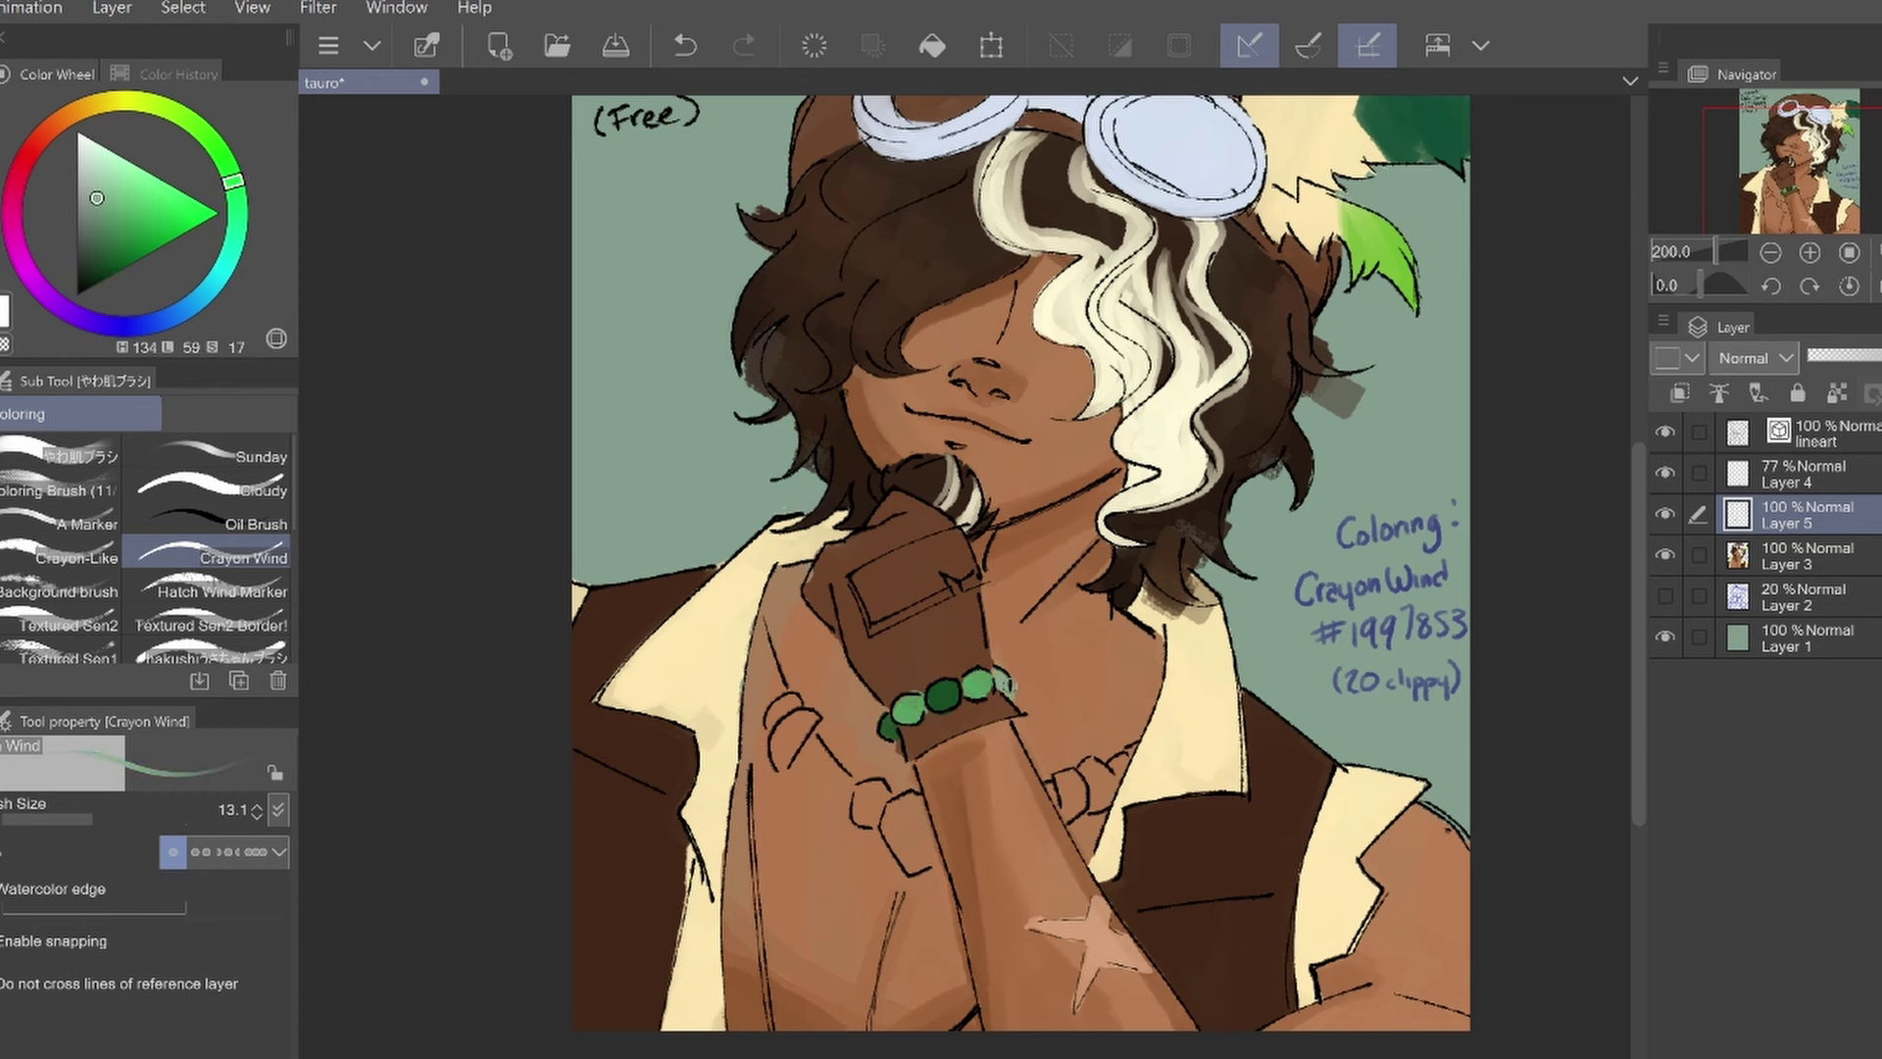
# Paint the necklace beads on both sides of the chest in red, pale grey, yellow and dark purple
pyautogui.press(']')
pyautogui.keyDown('alt'); pyautogui.click(1166, 157); pyautogui.keyUp('alt')
pyautogui.moveTo(896, 814); pyautogui.dragTo(912, 863)
pyautogui.moveTo(789, 720)
pyautogui.mouseDown()
pyautogui.moveTo(799, 759)
pyautogui.moveTo(873, 821)
pyautogui.mouseUp()
pyautogui.click(31, 149)
pyautogui.click(139, 237)
pyautogui.click(98, 102)
pyautogui.click(182, 209)
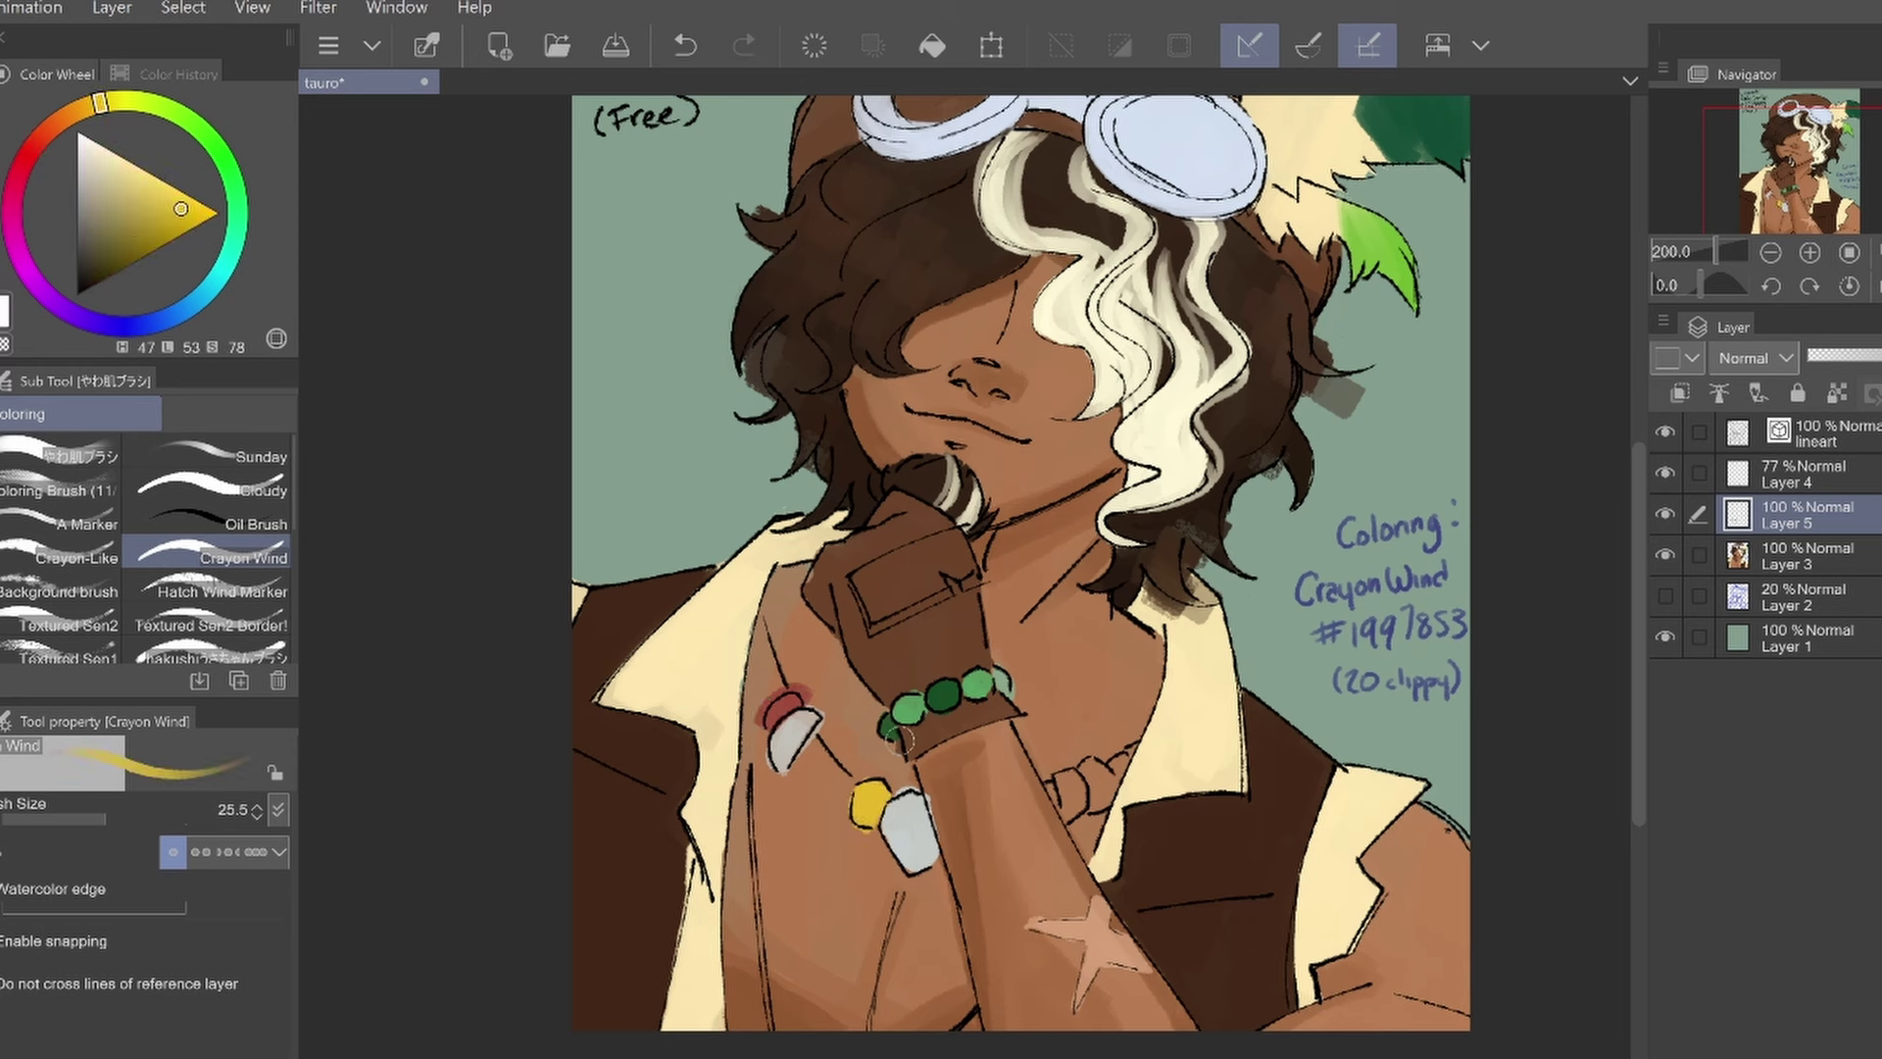
pyautogui.moveTo(1360, 688); pyautogui.dragTo(1443, 784)
pyautogui.moveTo(1058, 779)
pyautogui.mouseDown()
pyautogui.moveTo(1074, 818)
pyautogui.moveTo(1125, 775)
pyautogui.mouseUp()
# Sample the shirt's cream and shade the collar, front edges and jagged sleeve with varied cream tones
pyautogui.keyDown('alt'); pyautogui.click(1373, 627); pyautogui.keyUp('alt')
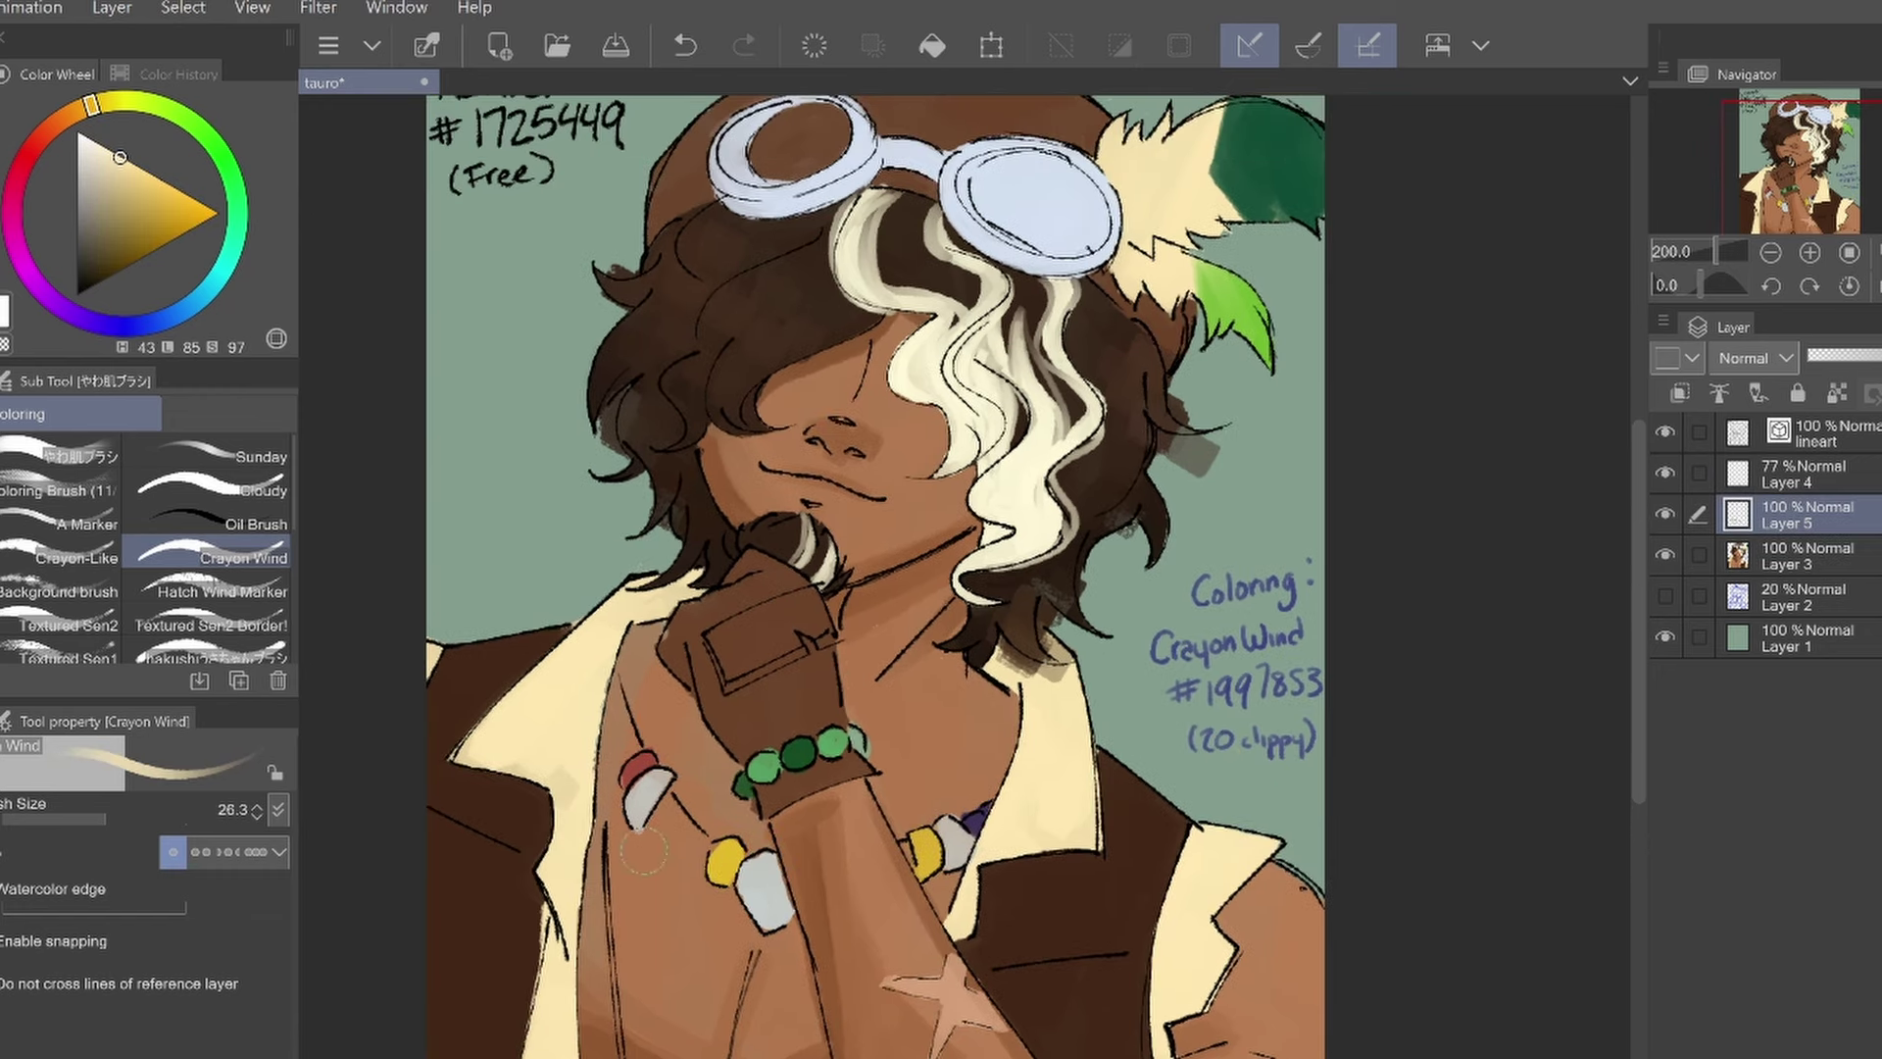
pyautogui.hotkey('ctrl', 'z')
pyautogui.press('[')
pyautogui.press('[')
pyautogui.press('[')
pyautogui.press('c')
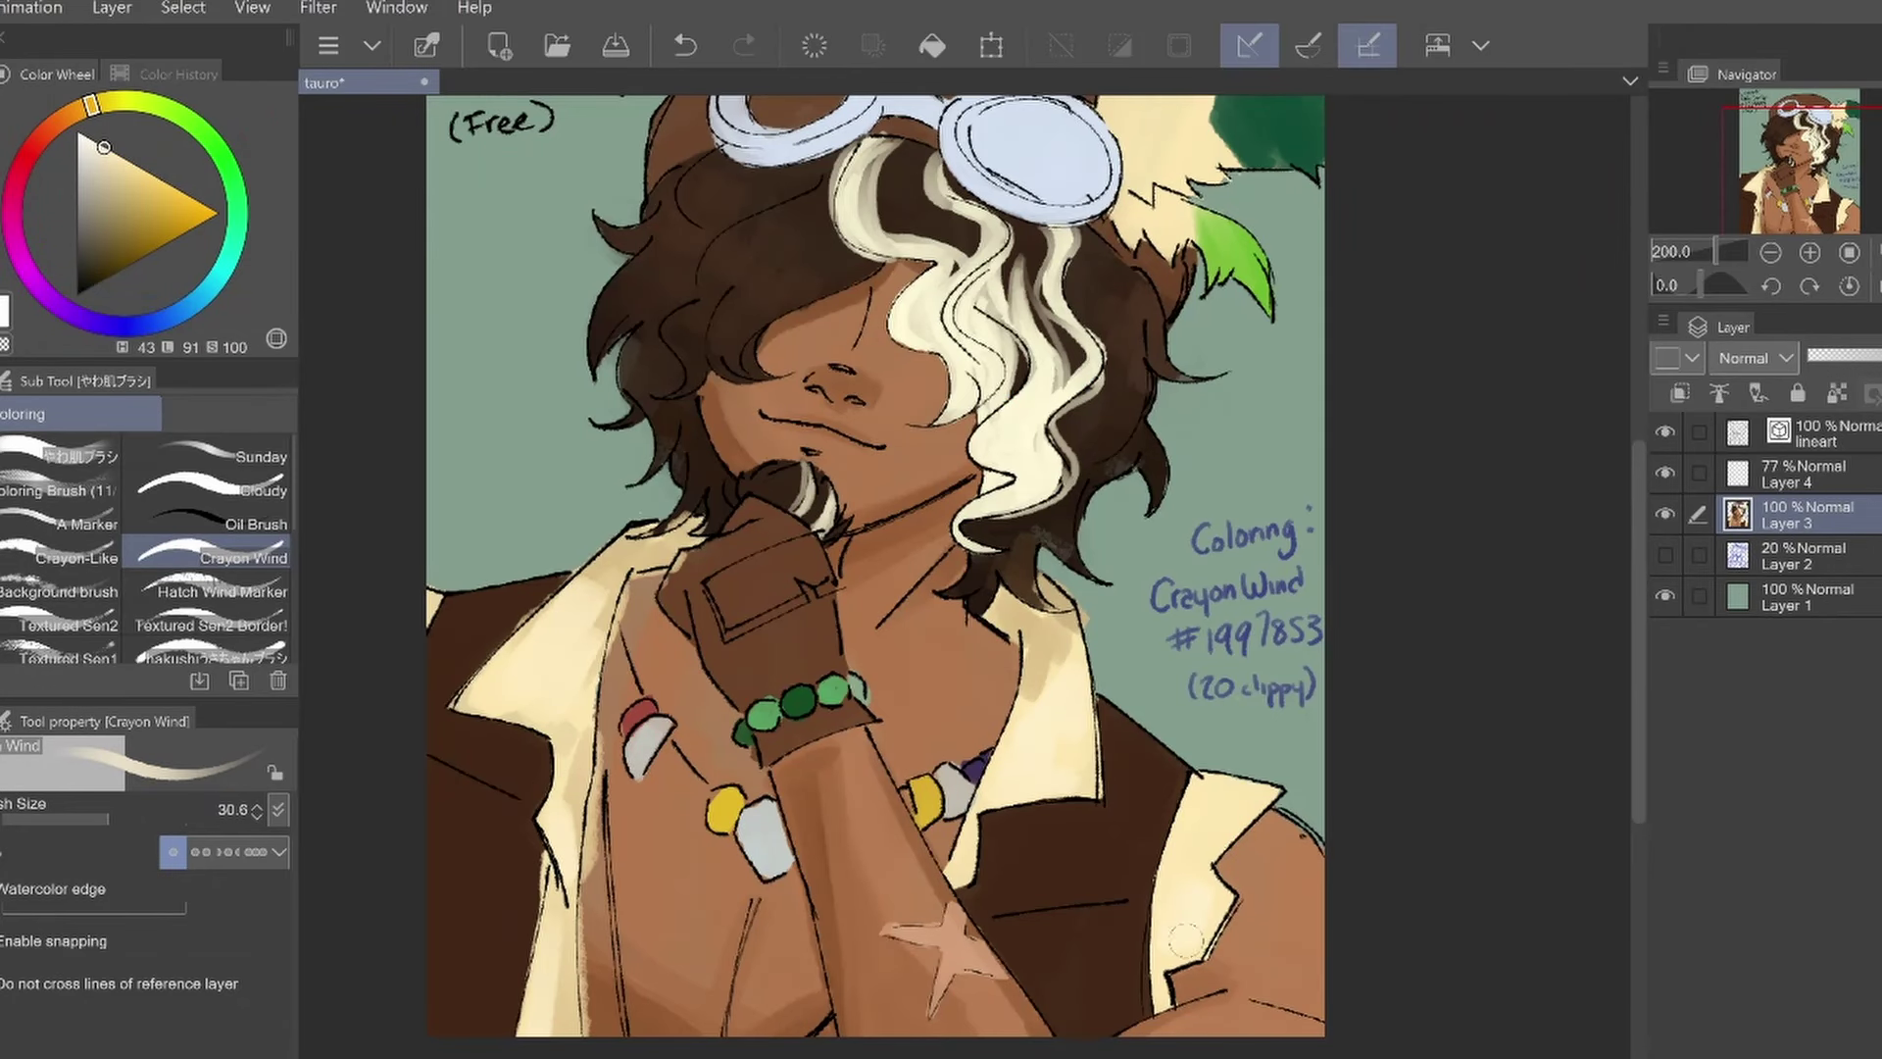
pyautogui.moveTo(1304, 775); pyautogui.dragTo(1213, 821)
# Blend sampled skin tones over the forearm at brush size 83.2 and add muted red shading to the skin at size 24.8
pyautogui.keyDown('alt'); pyautogui.click(1233, 941); pyautogui.keyUp('alt')
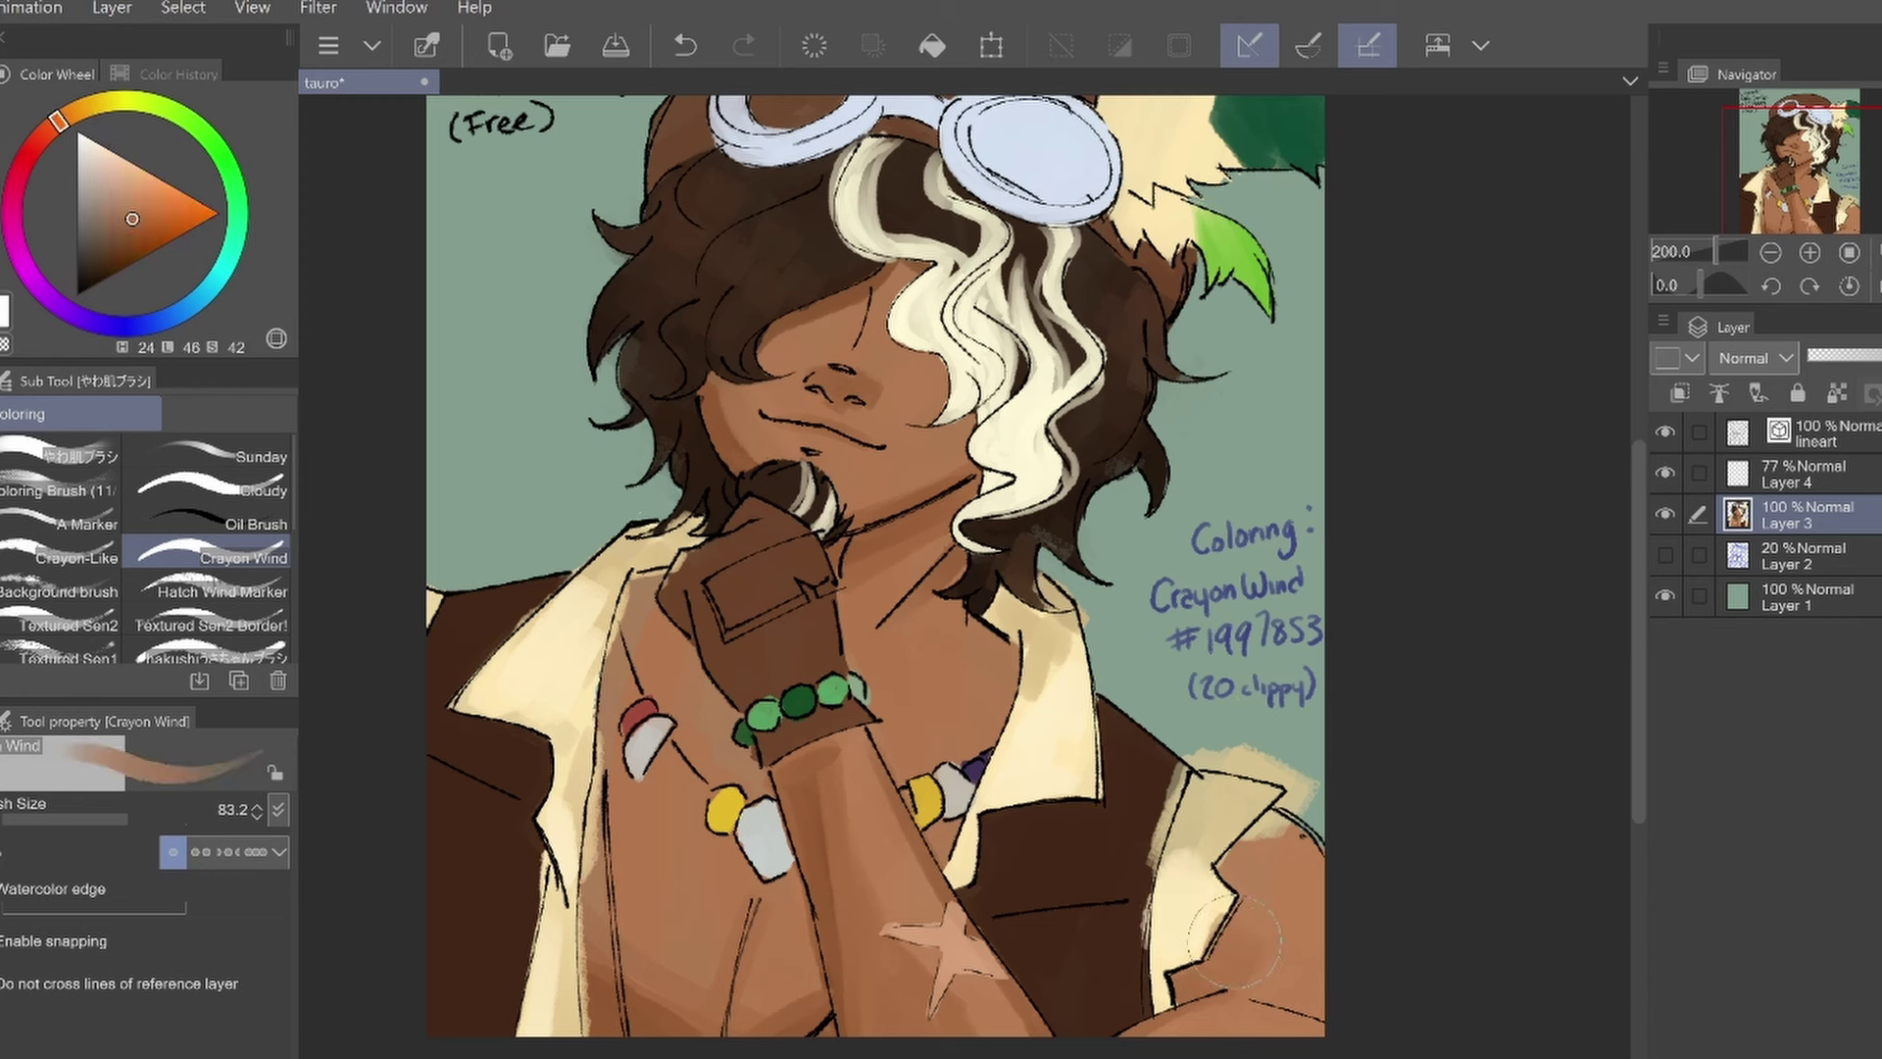
pyautogui.moveTo(826, 804)
pyautogui.mouseDown()
pyautogui.moveTo(838, 755)
pyautogui.moveTo(808, 735)
pyautogui.mouseUp()
pyautogui.keyDown('alt'); pyautogui.click(893, 813); pyautogui.keyUp('alt')
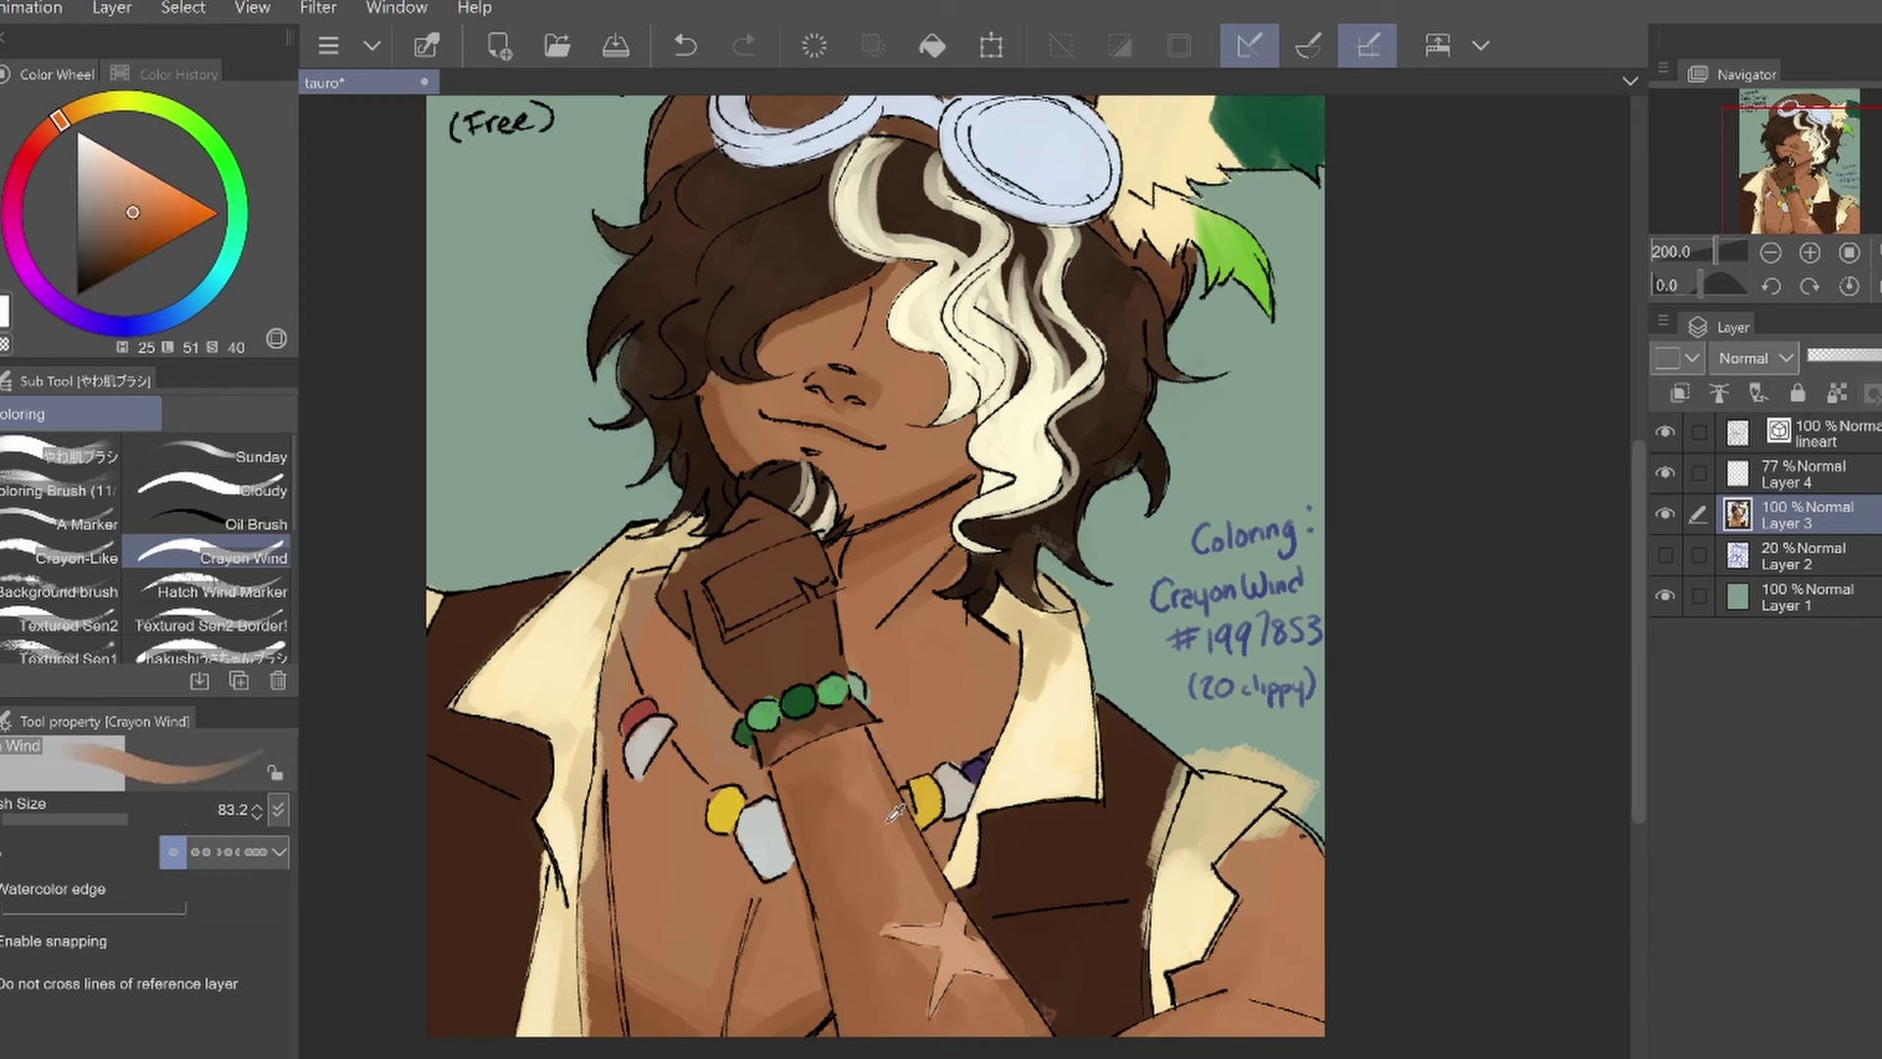
pyautogui.keyDown('alt'); pyautogui.click(887, 965); pyautogui.keyUp('alt')
pyautogui.moveTo(863, 980); pyautogui.dragTo(845, 799)
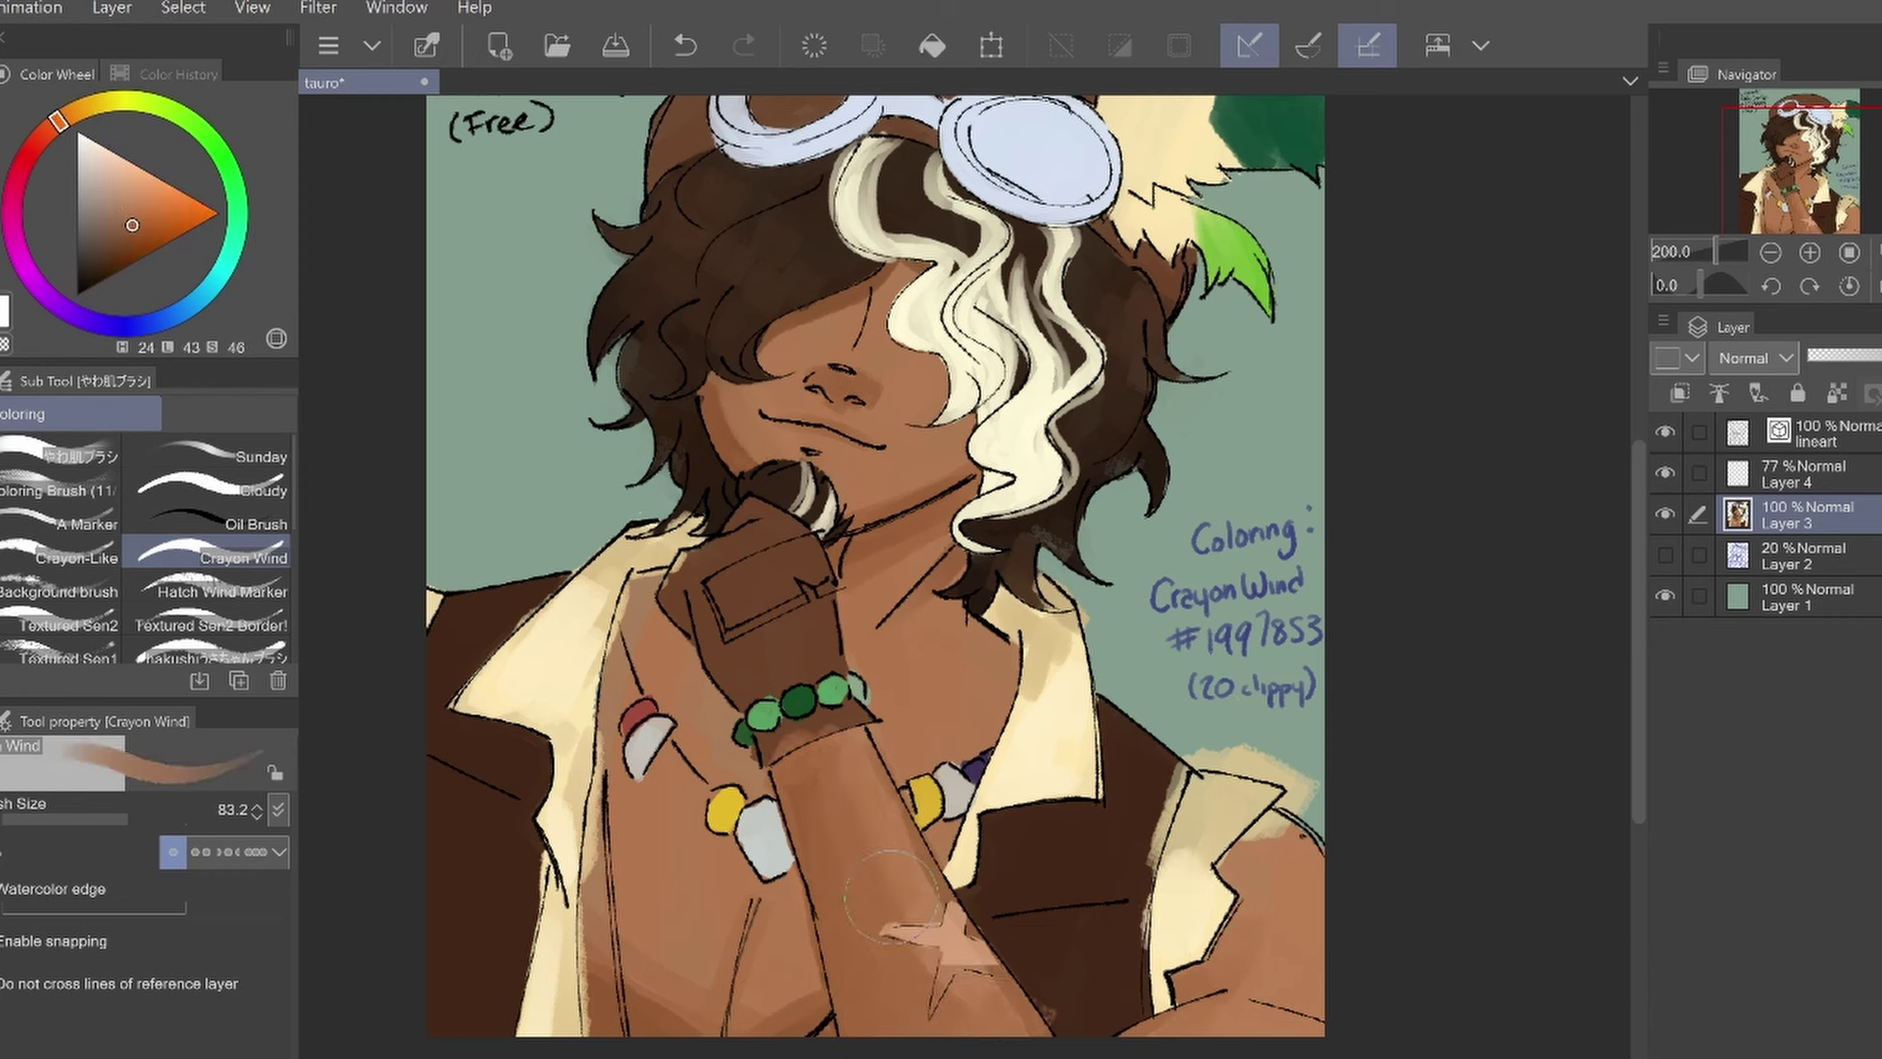
pyautogui.moveTo(882, 882); pyautogui.dragTo(850, 867)
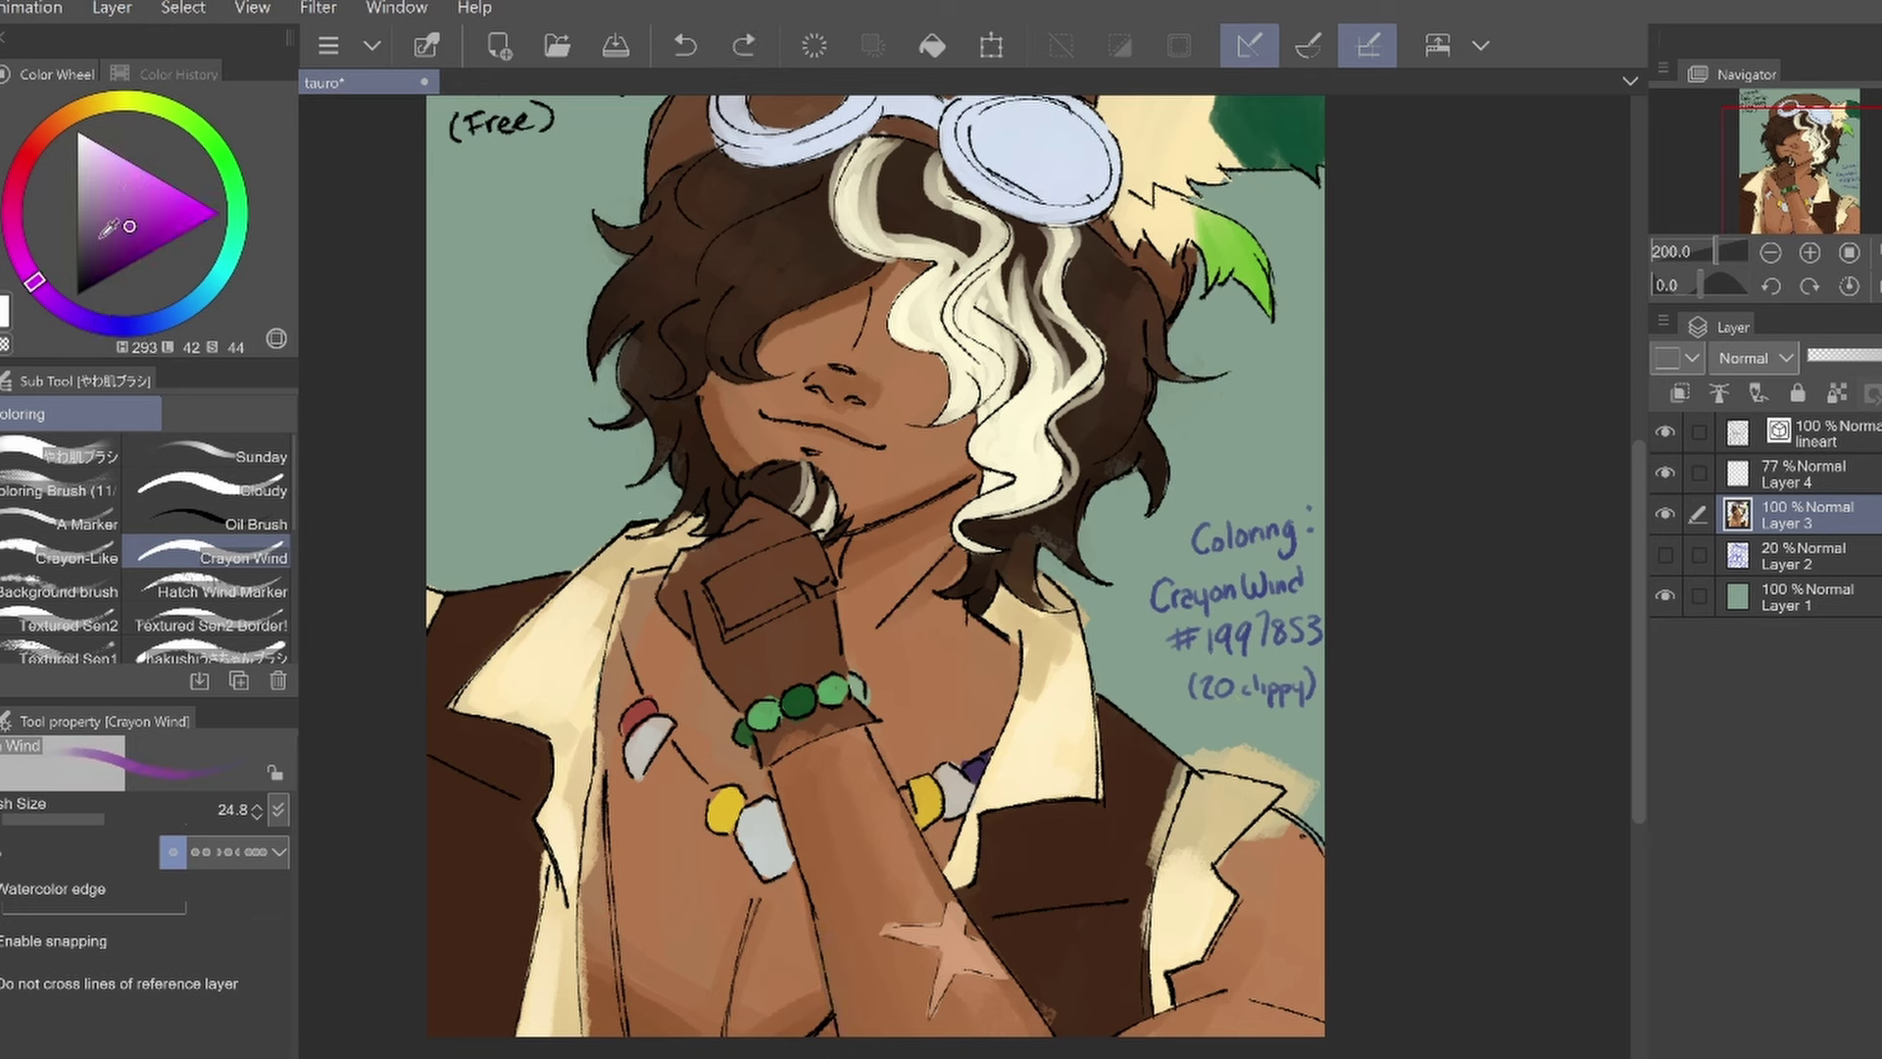
pyautogui.hotkey('ctrl', 'z')
pyautogui.keyDown('alt'); pyautogui.click(667, 596); pyautogui.keyUp('alt')
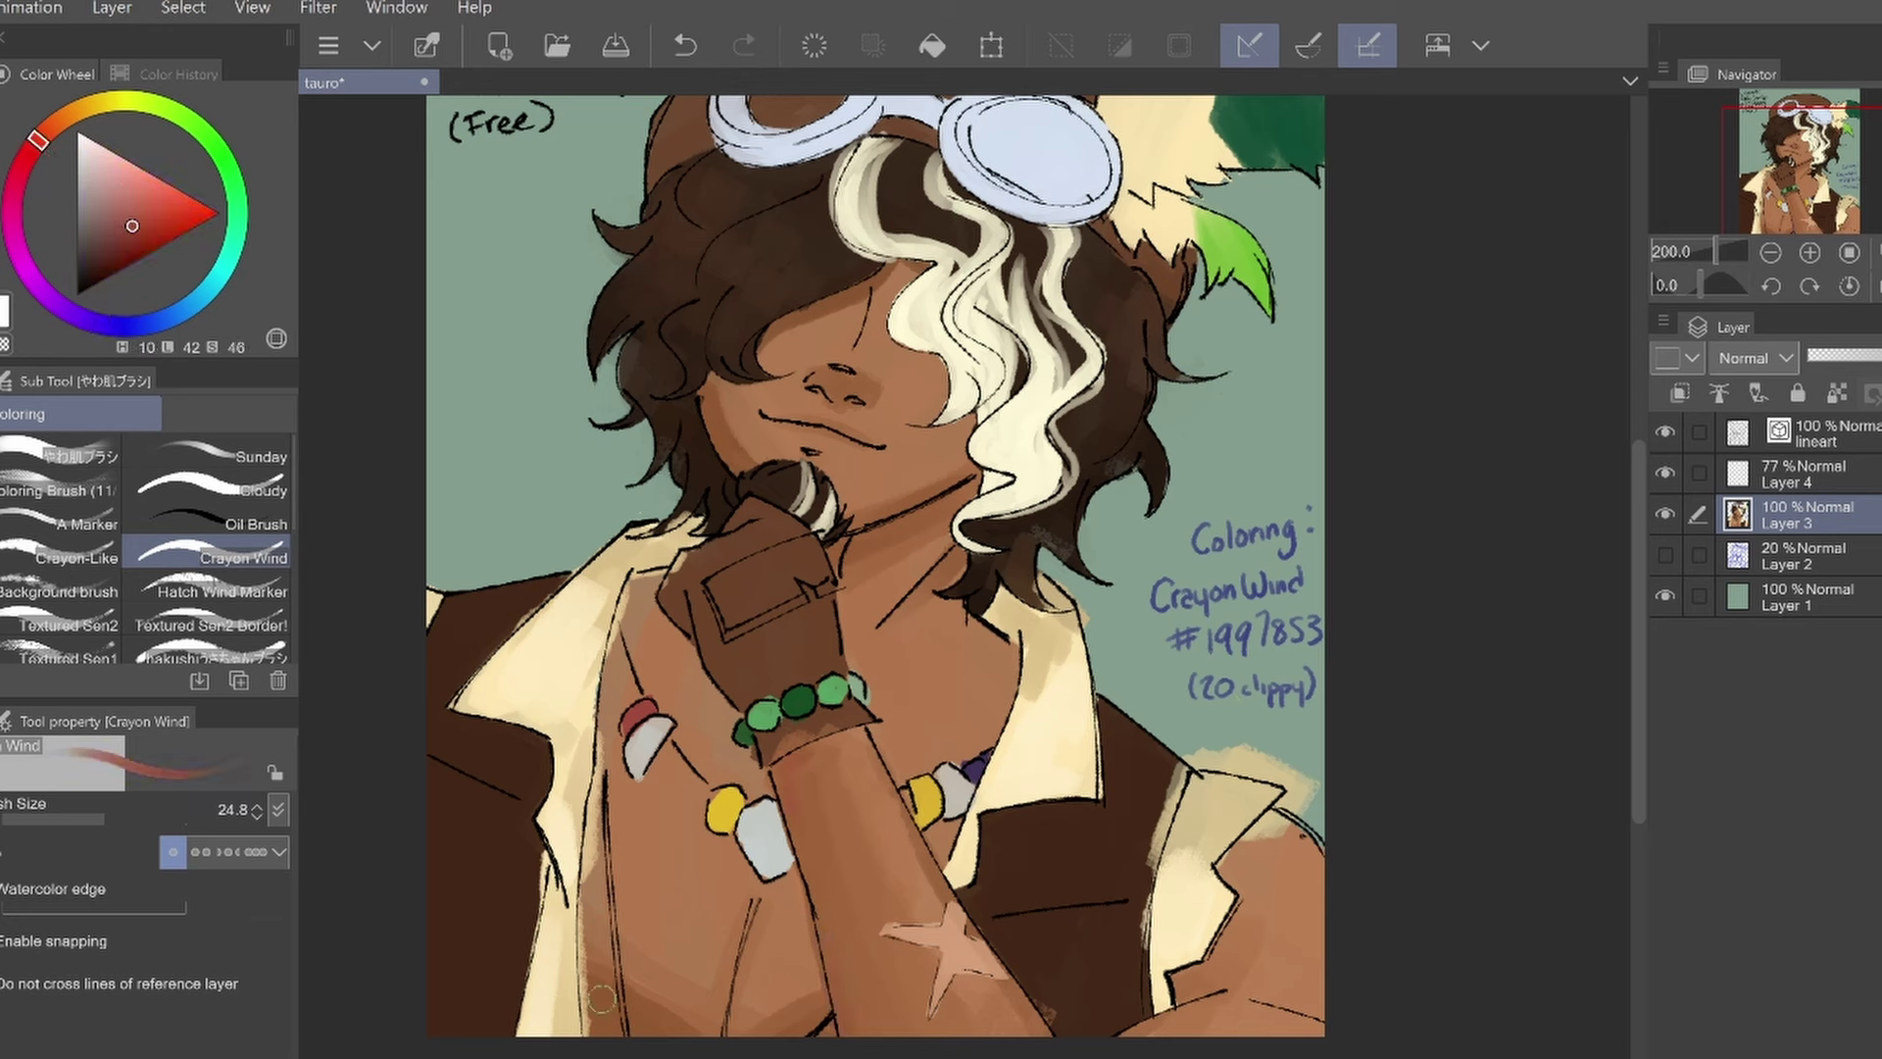
pyautogui.moveTo(1161, 995); pyautogui.dragTo(1205, 980)
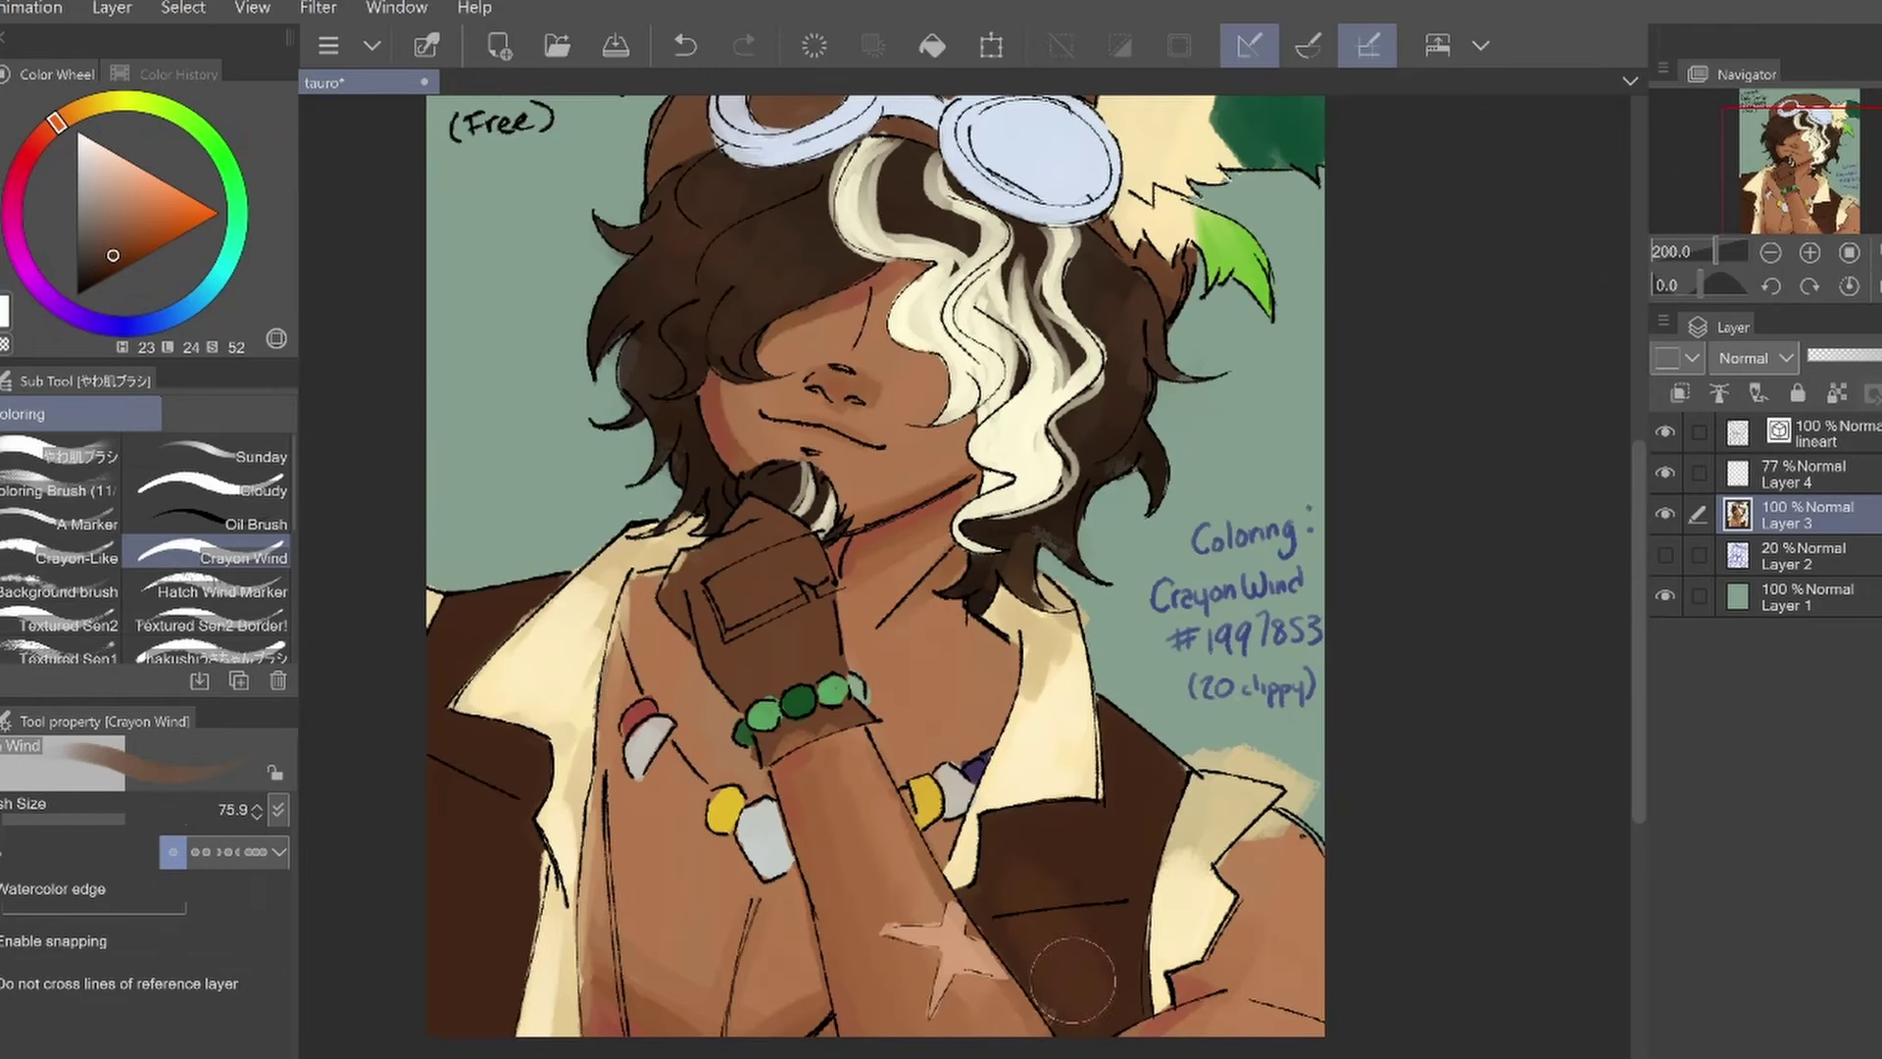
# Paint lighter brown tones across both sides of the vest and its shoulders at brush size 75.9
pyautogui.keyDown('alt'); pyautogui.click(1017, 822); pyautogui.keyUp('alt')
pyautogui.moveTo(1118, 687)
pyautogui.mouseDown()
pyautogui.moveTo(1166, 745)
pyautogui.moveTo(1127, 705)
pyautogui.moveTo(1156, 735)
pyautogui.moveTo(1176, 725)
pyautogui.mouseUp()
pyautogui.keyDown('alt'); pyautogui.click(490, 848); pyautogui.keyUp('alt')
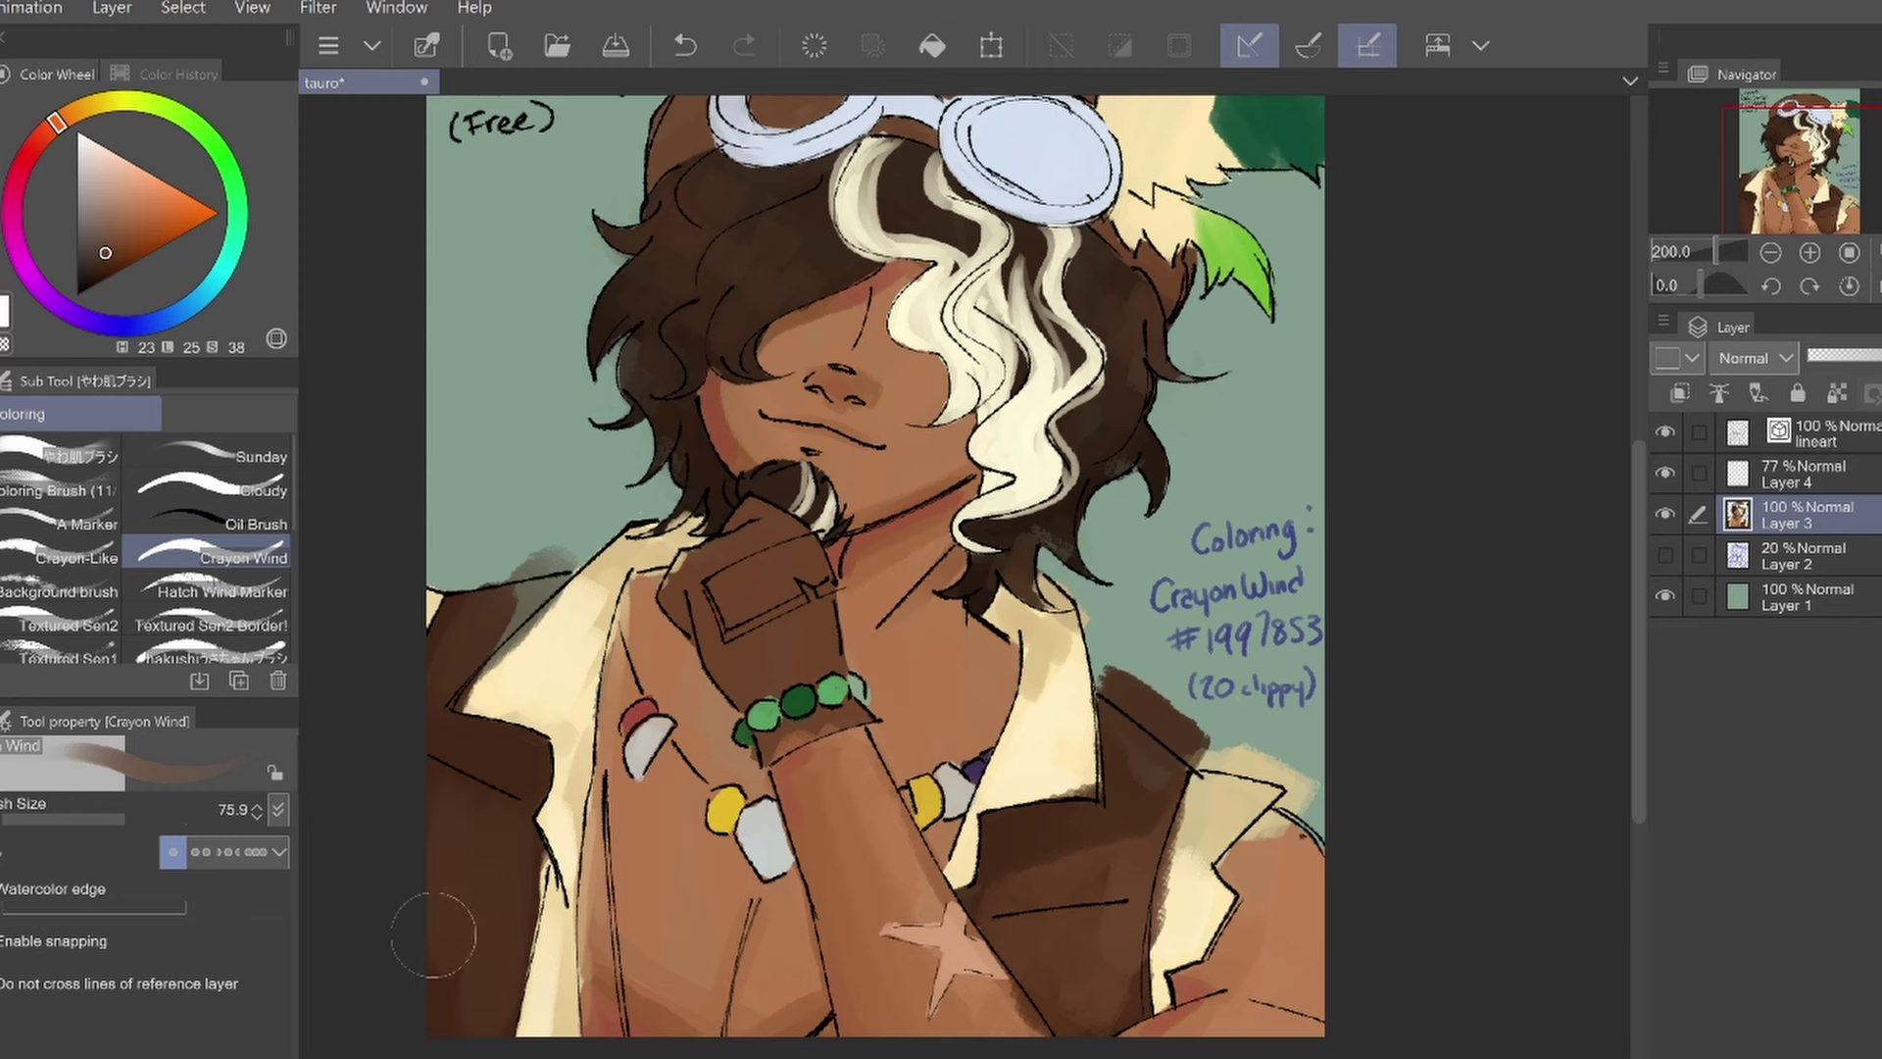
pyautogui.keyDown('alt'); pyautogui.click(451, 965); pyautogui.keyUp('alt')
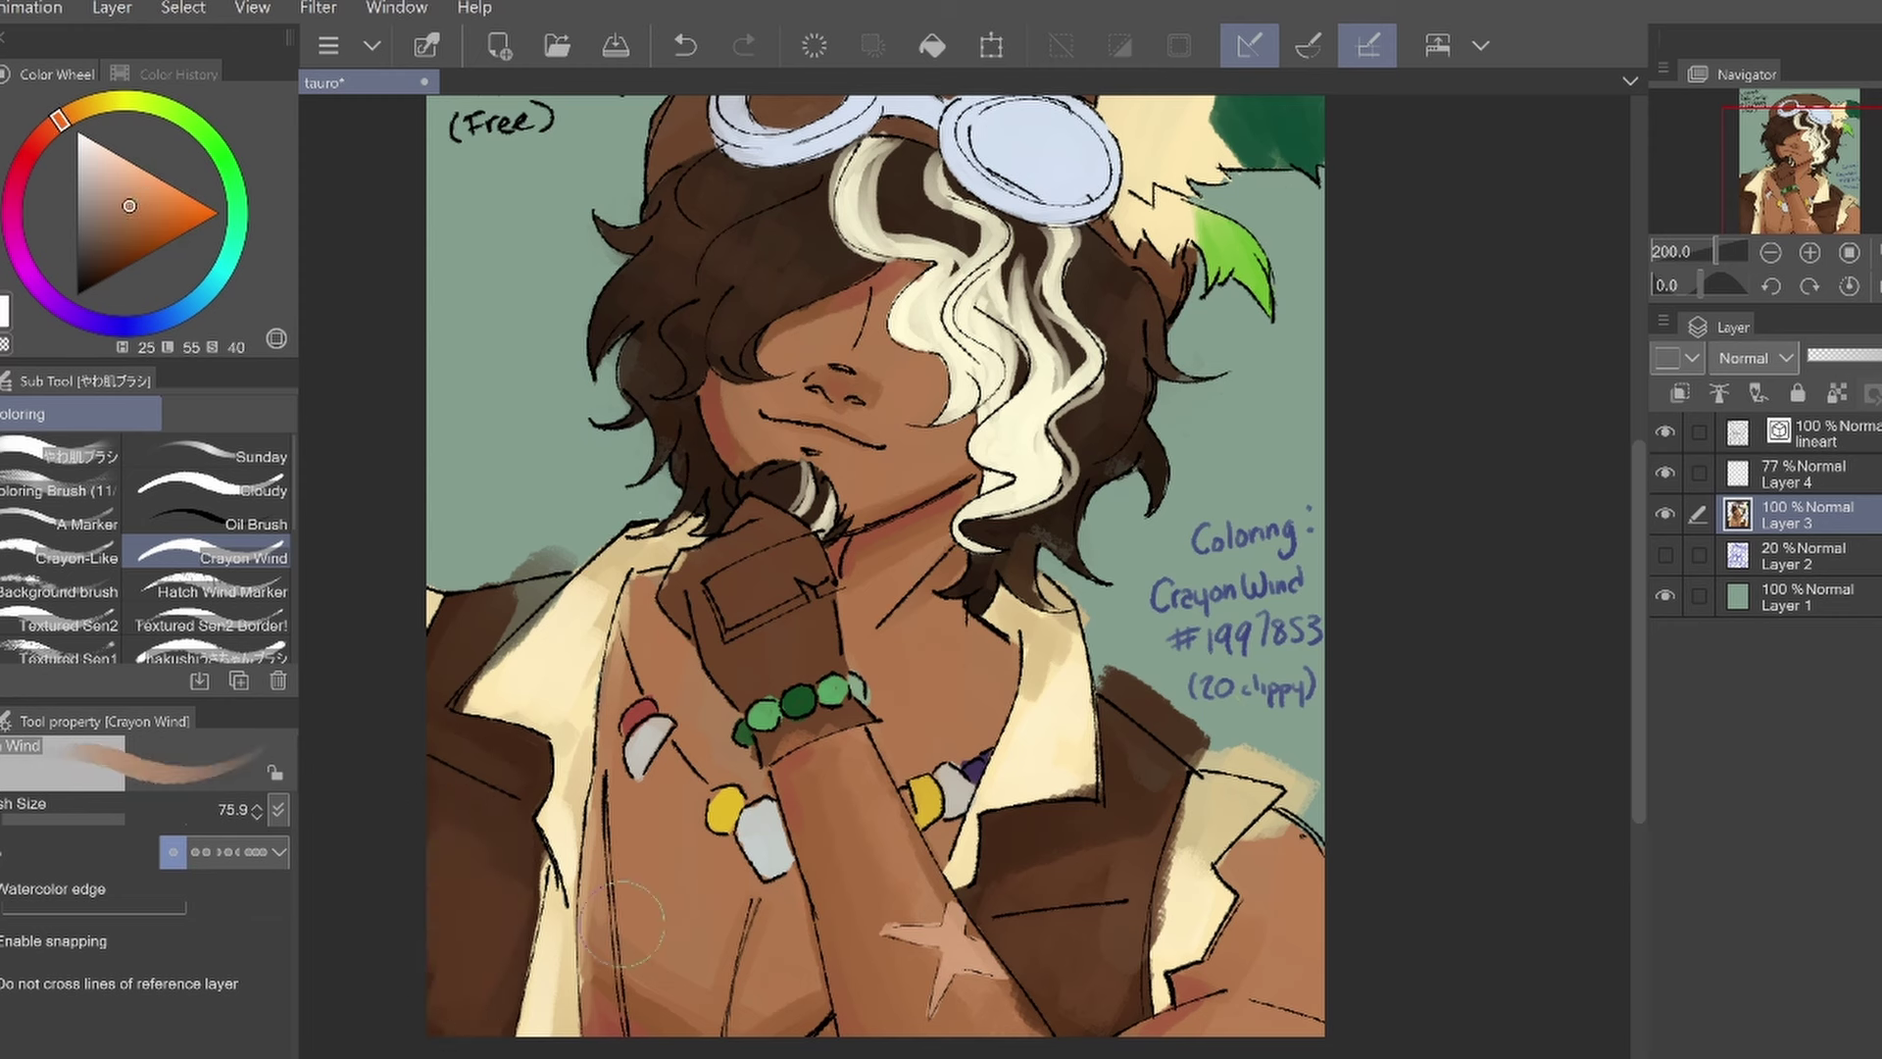
# Shade the glove with darker brown and paint its rectangular plate pale blue-grey
pyautogui.keyDown('alt'); pyautogui.click(818, 618); pyautogui.keyUp('alt')
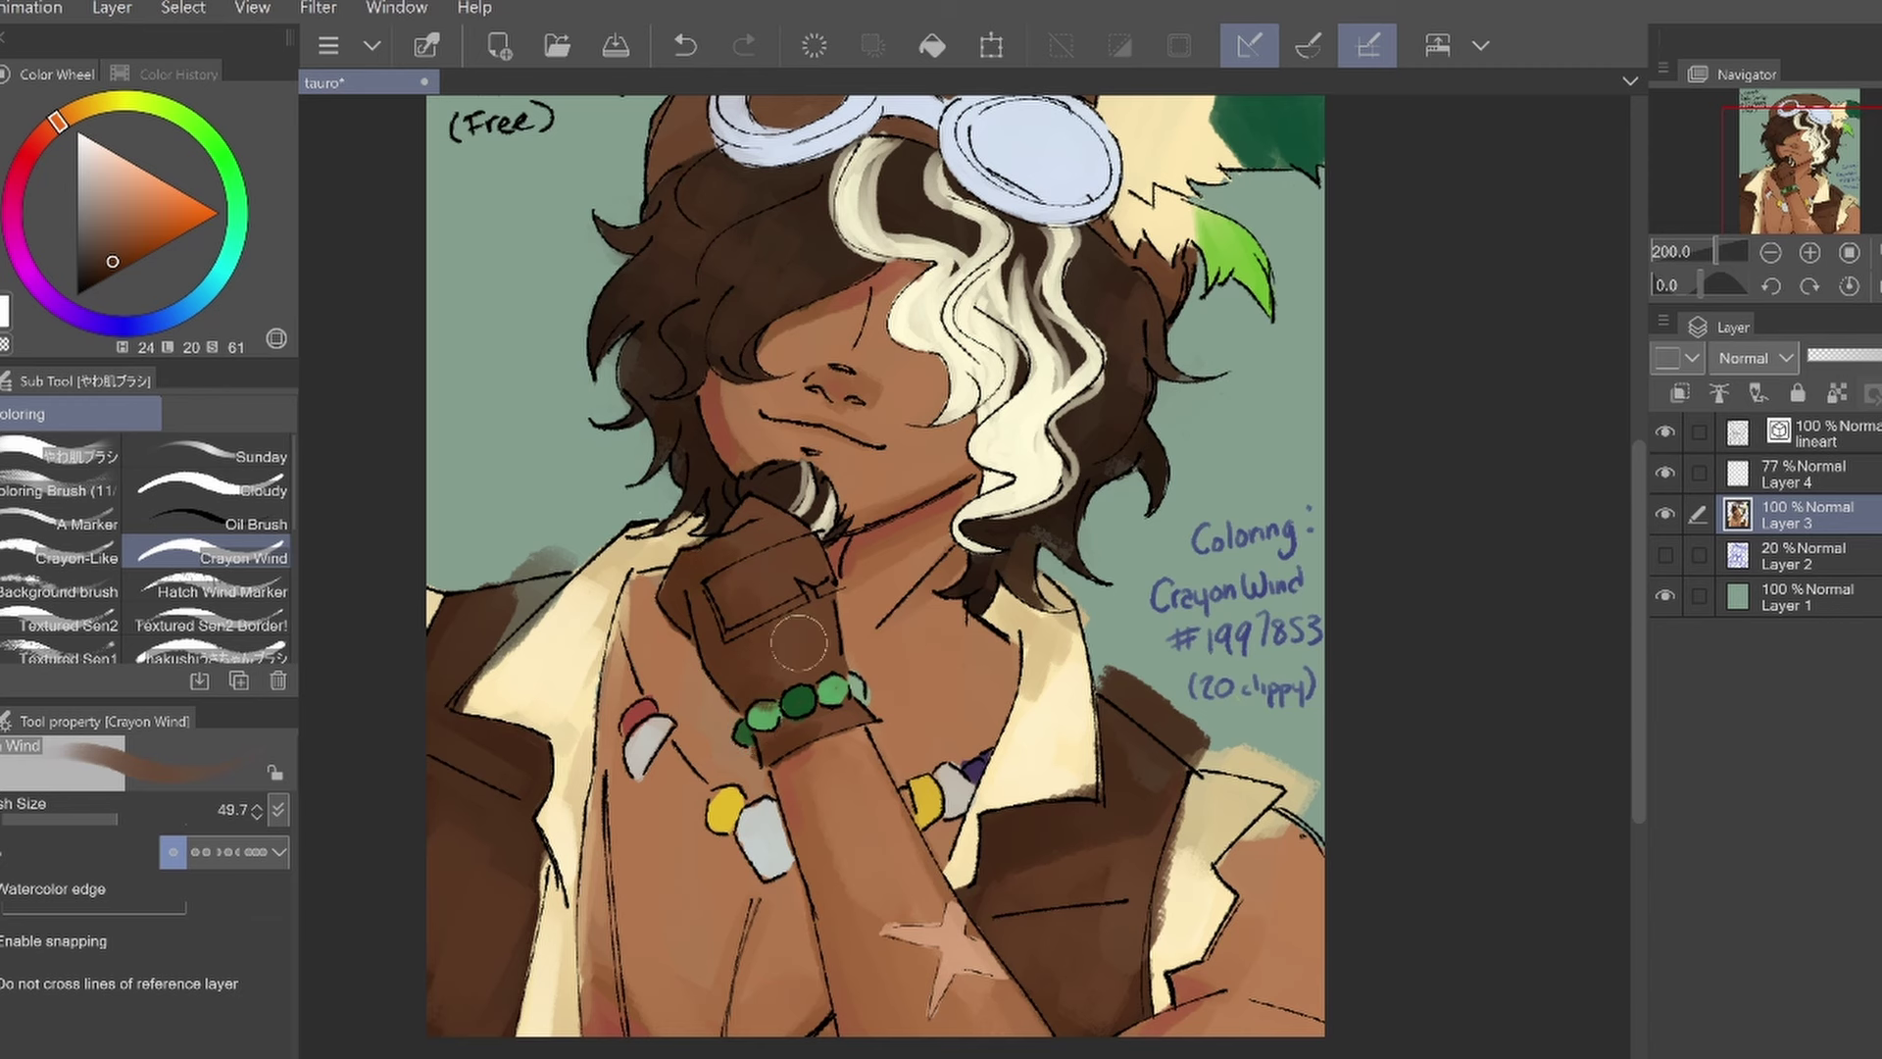
pyautogui.keyDown('alt'); pyautogui.click(765, 843); pyautogui.keyUp('alt')
pyautogui.moveTo(730, 588)
pyautogui.mouseDown()
pyautogui.moveTo(814, 573)
pyautogui.moveTo(809, 633)
pyautogui.mouseUp()
pyautogui.keyDown('alt'); pyautogui.click(745, 627); pyautogui.keyUp('alt')
pyautogui.moveTo(726, 549)
pyautogui.mouseDown()
pyautogui.moveTo(814, 618)
pyautogui.moveTo(824, 578)
pyautogui.mouseUp()
# Shade the goggles and the glove's plate in darker blue-grey at brush size 21.3, and select Layer 4 together with Layer 3
pyautogui.scroll(2, 784, 588)
pyautogui.moveTo(720, 196)
pyautogui.mouseDown()
pyautogui.moveTo(1019, 290)
pyautogui.moveTo(1102, 265)
pyautogui.mouseUp()
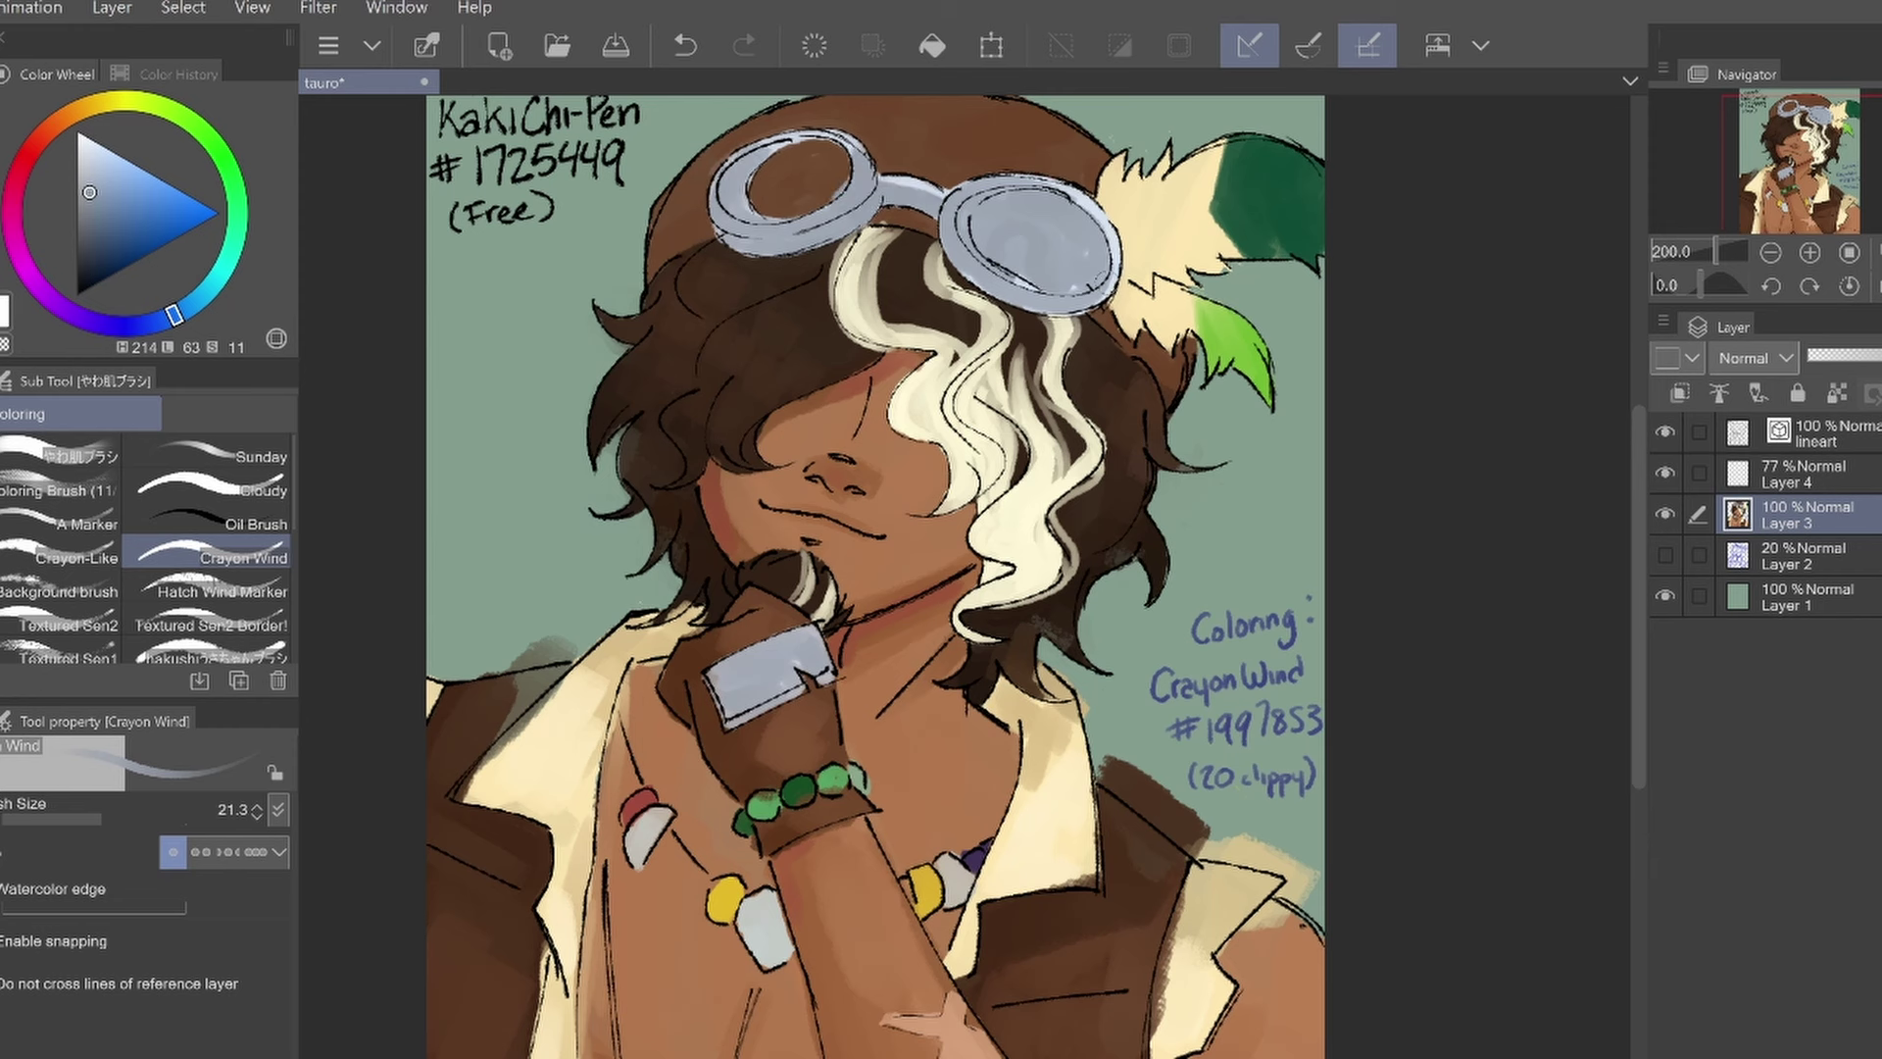
pyautogui.click(1699, 473)
pyautogui.keyDown('alt'); pyautogui.click(774, 677); pyautogui.keyUp('alt')
pyautogui.moveTo(765, 637)
pyautogui.mouseDown()
pyautogui.moveTo(823, 676)
pyautogui.moveTo(794, 726)
pyautogui.mouseUp()
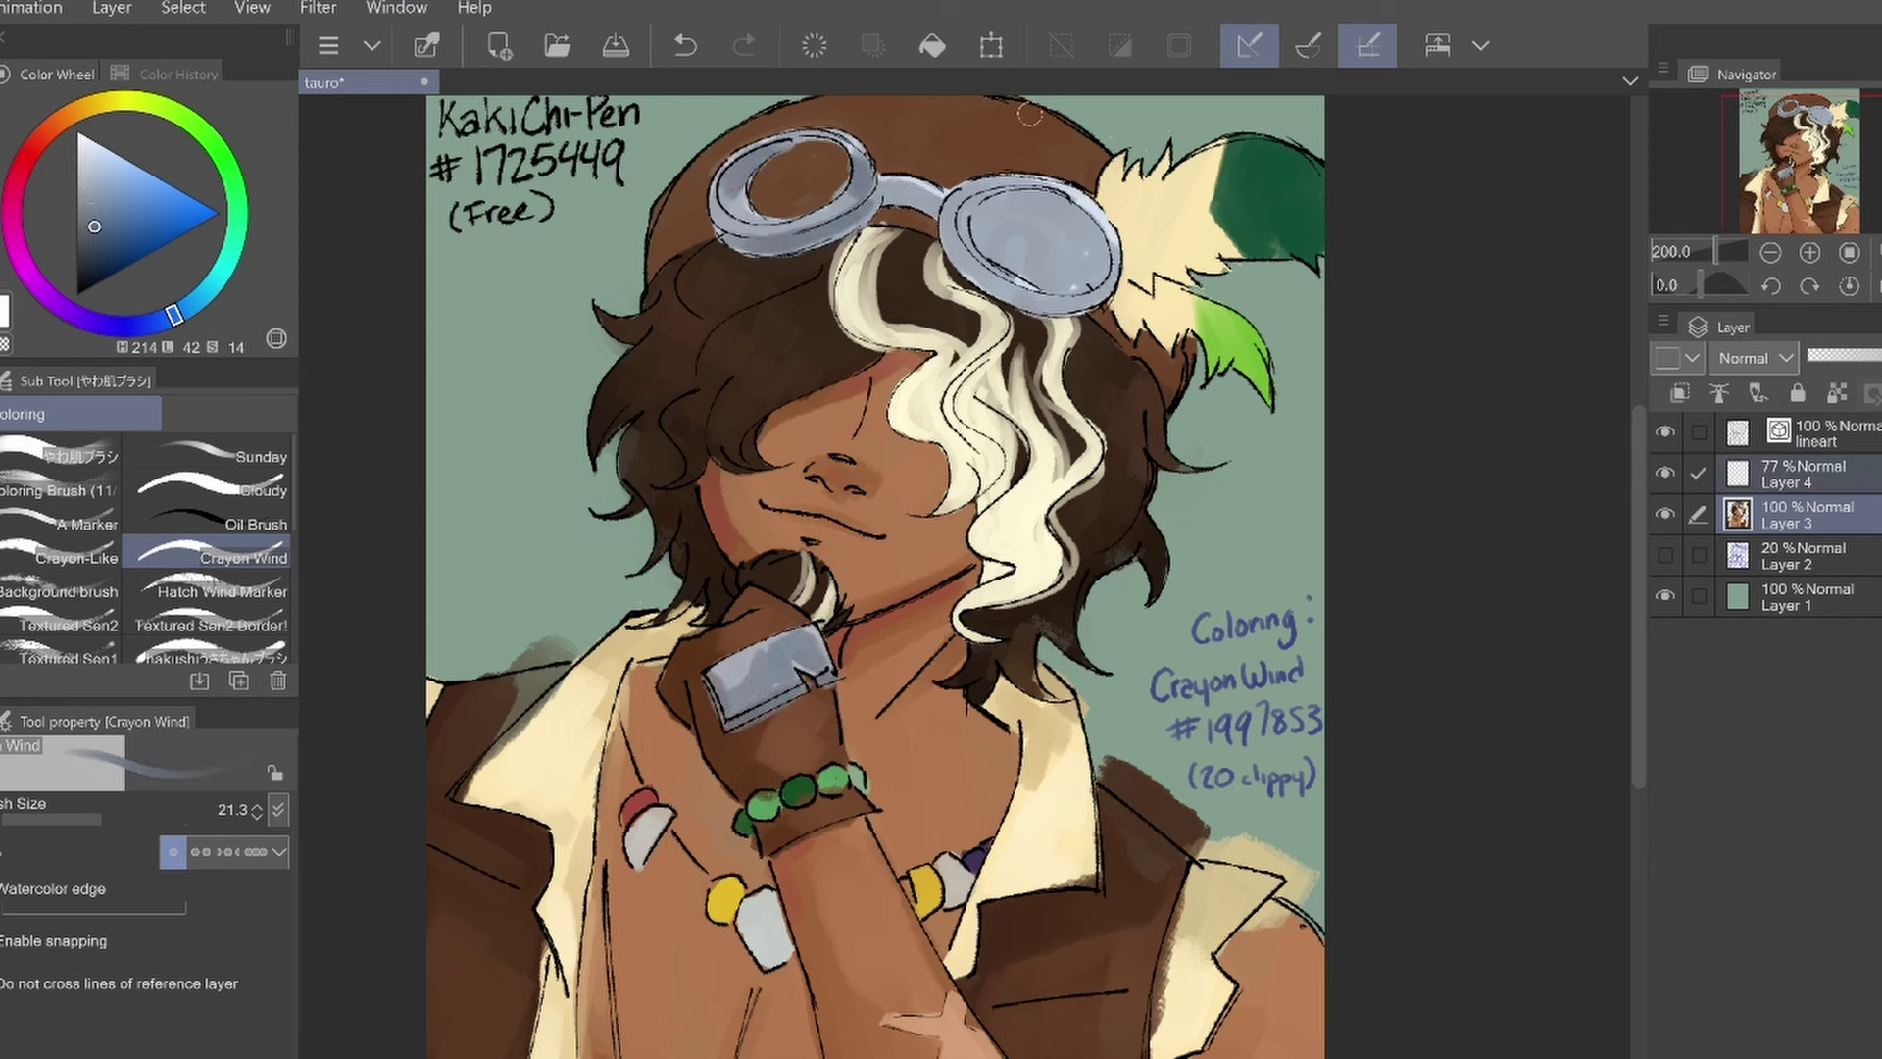
# Tint both goggle lenses translucent purple-grey on Layer 4, lower its opacity, switch it to Multiply, and merge it into Layer 3
pyautogui.click(1776, 473)
pyautogui.moveTo(1867, 355); pyautogui.dragTo(1841, 354)
pyautogui.press('x')
pyautogui.moveTo(1002, 246); pyautogui.dragTo(1097, 260)
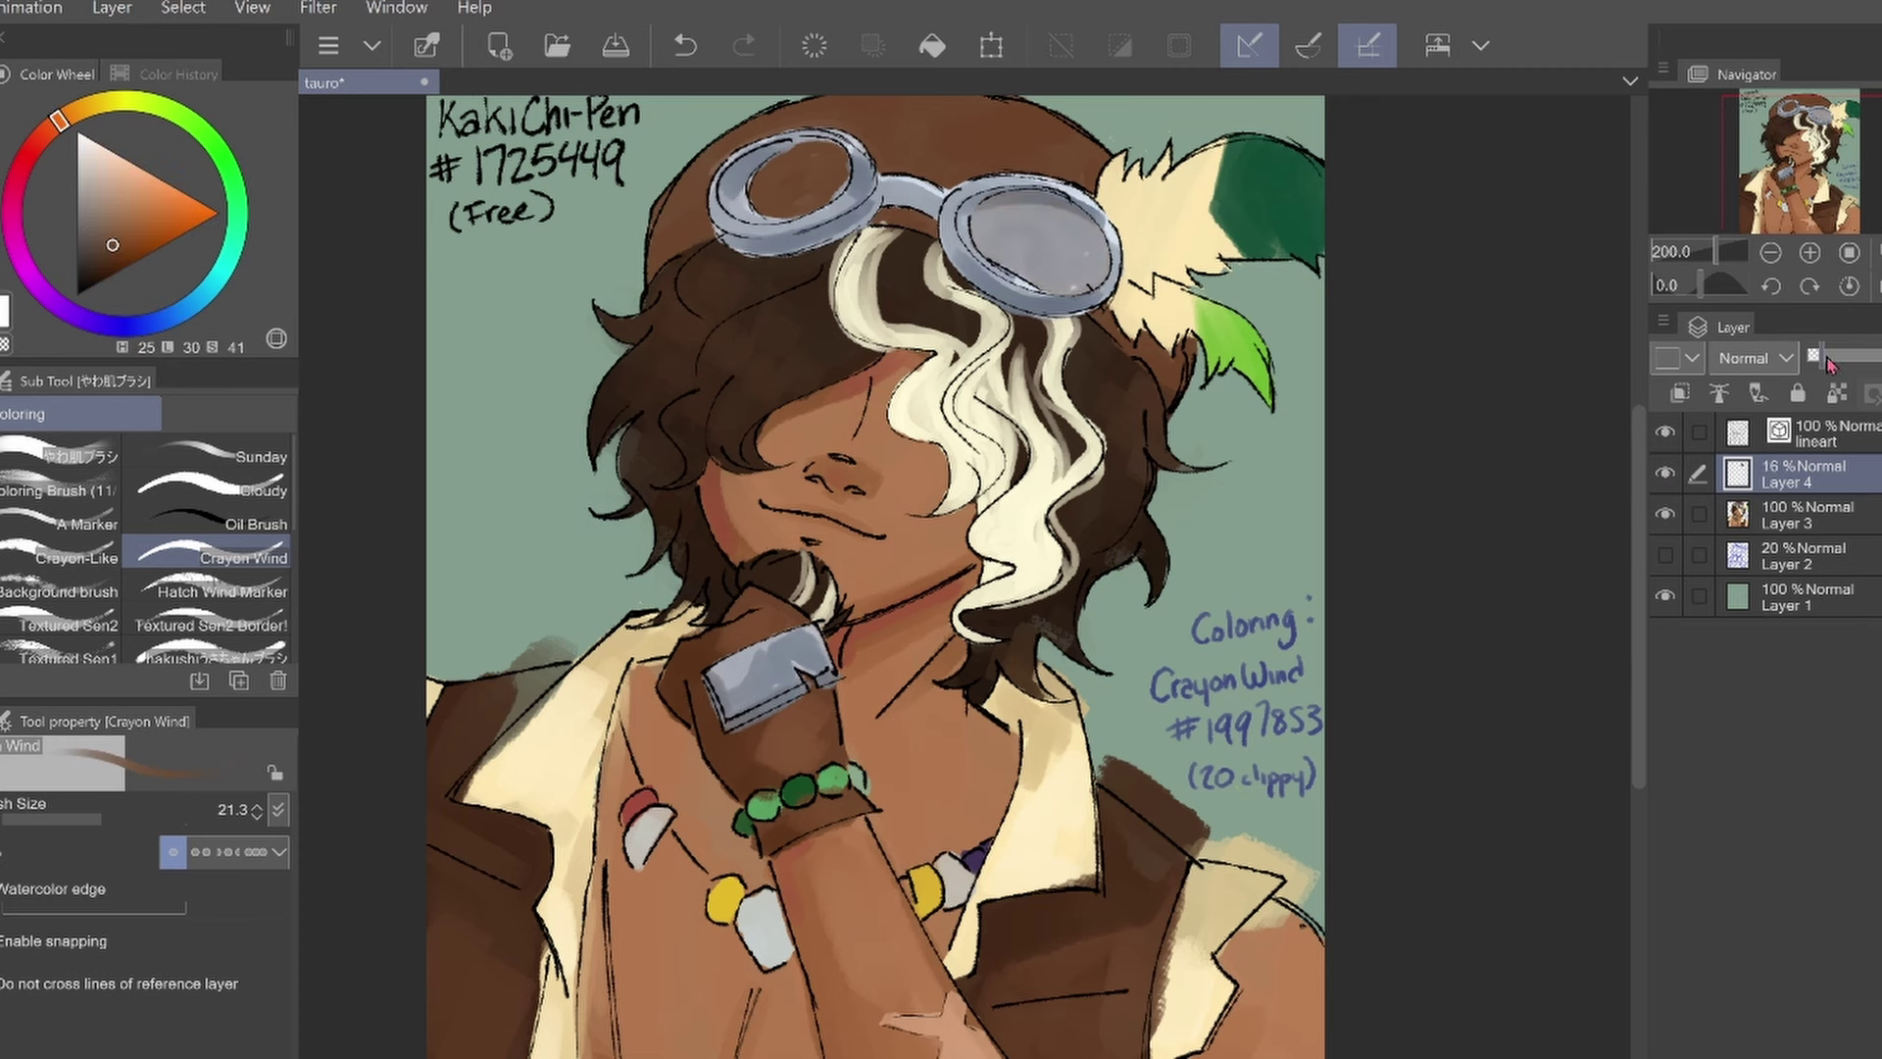
pyautogui.scroll(-2, 1754, 358)
pyautogui.moveTo(1829, 355); pyautogui.dragTo(1839, 362)
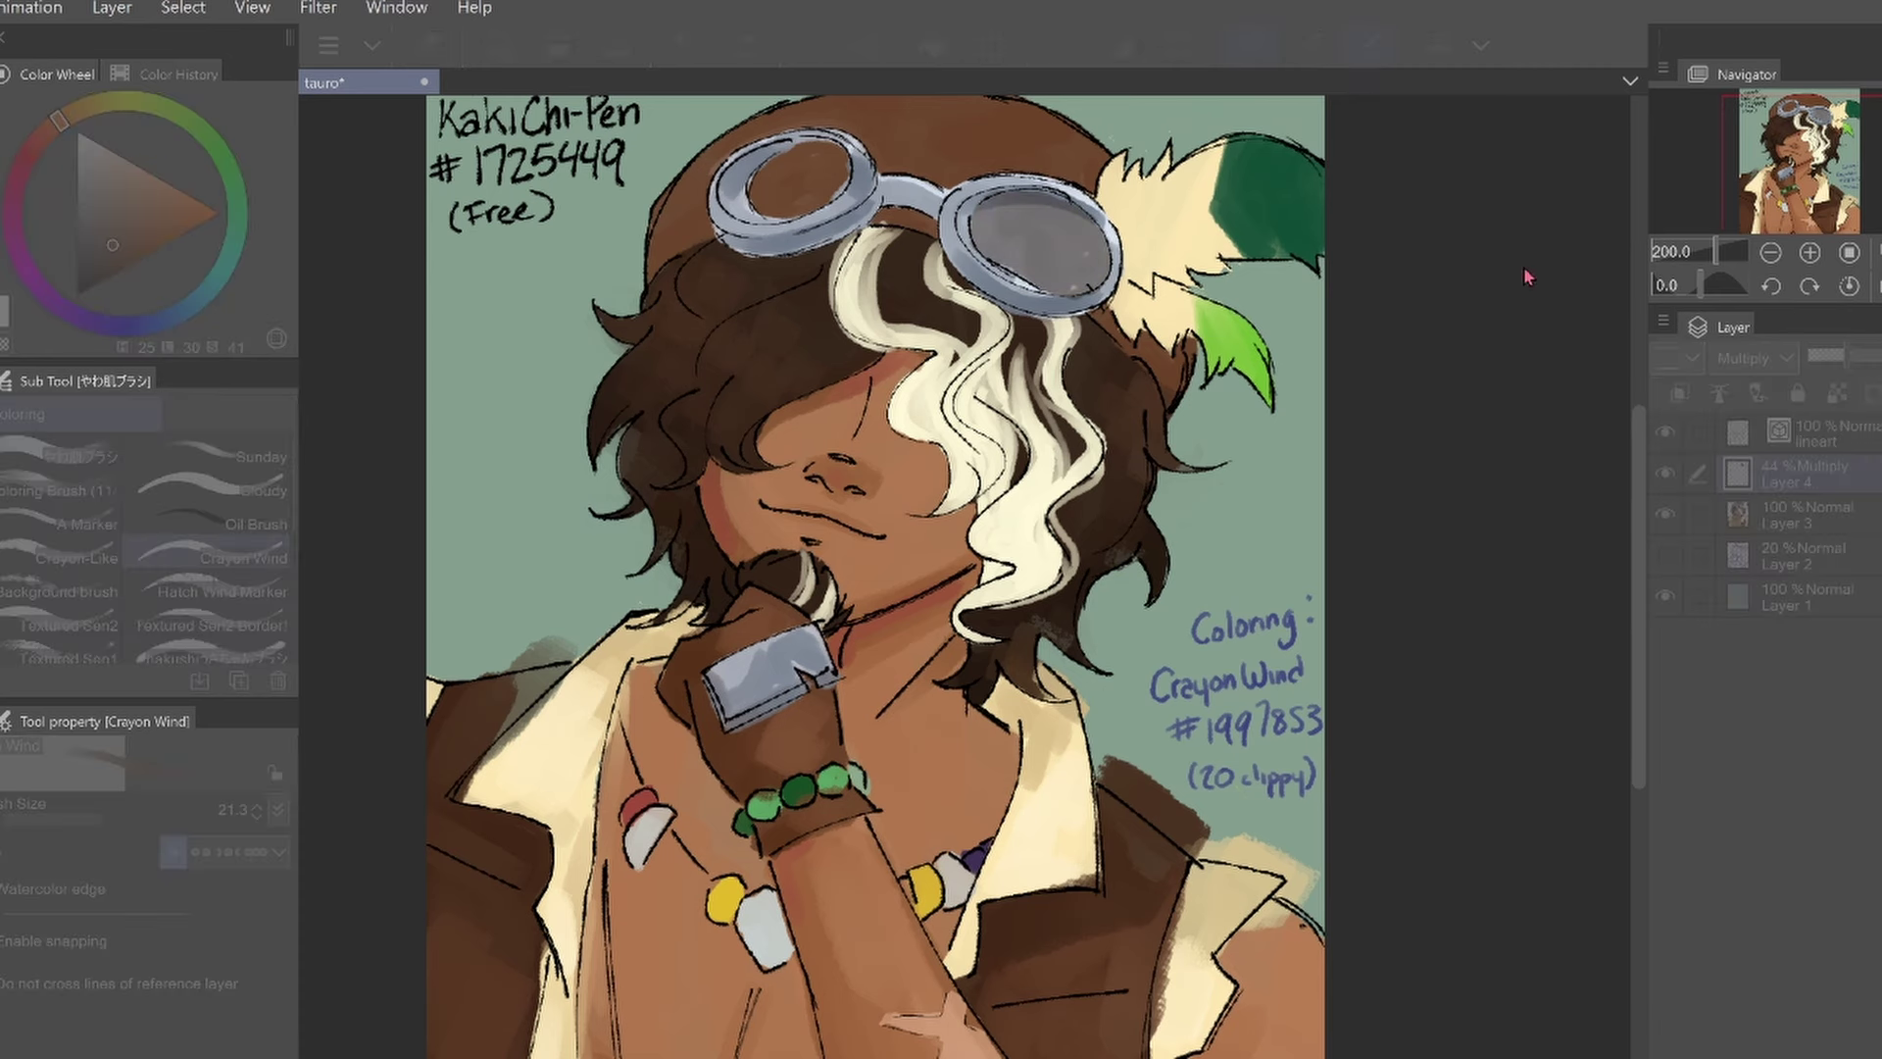
pyautogui.moveTo(824, 181)
pyautogui.mouseDown()
pyautogui.moveTo(775, 181)
pyautogui.moveTo(769, 211)
pyautogui.mouseUp()
pyautogui.hotkey('ctrl', 'e')
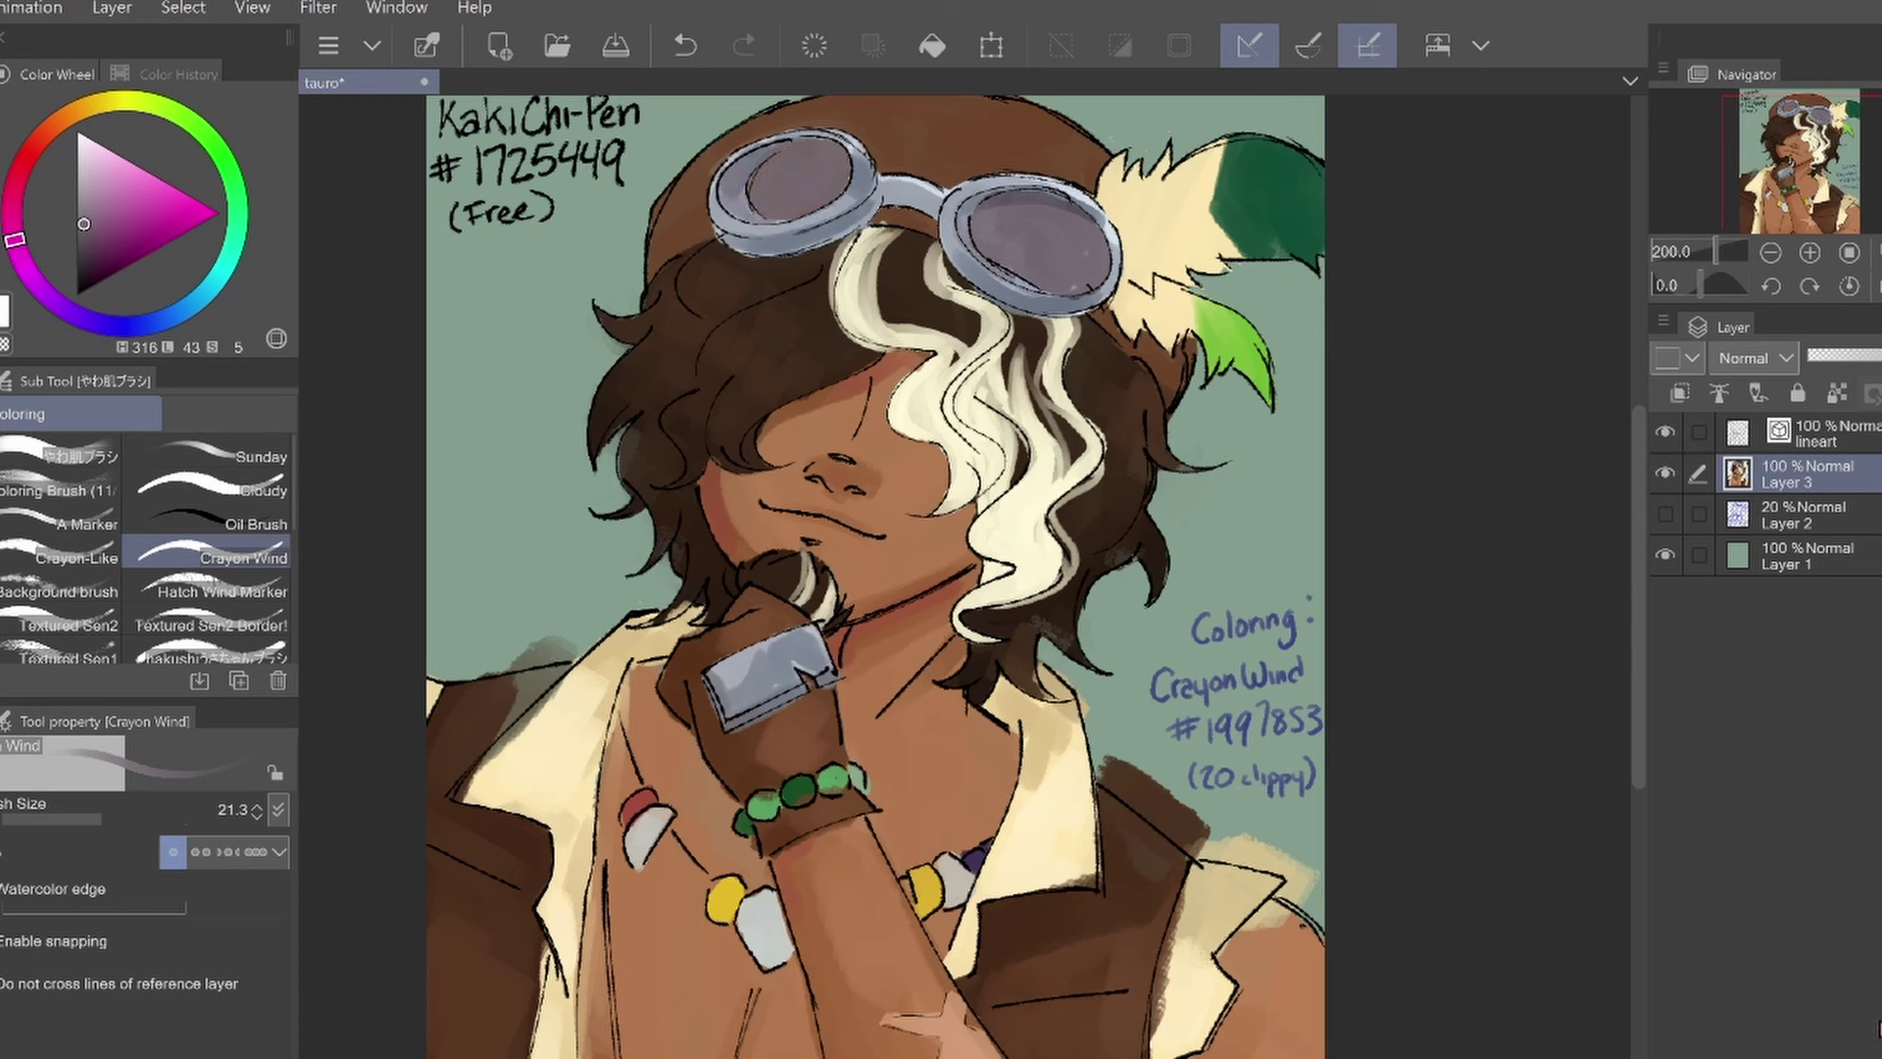
# Shade the bracelet's green beads at brush size 15.7 and blend reddish-brown tones over the upper face on a new layer at reduced opacity
pyautogui.keyDown('alt'); pyautogui.click(798, 789); pyautogui.keyUp('alt')
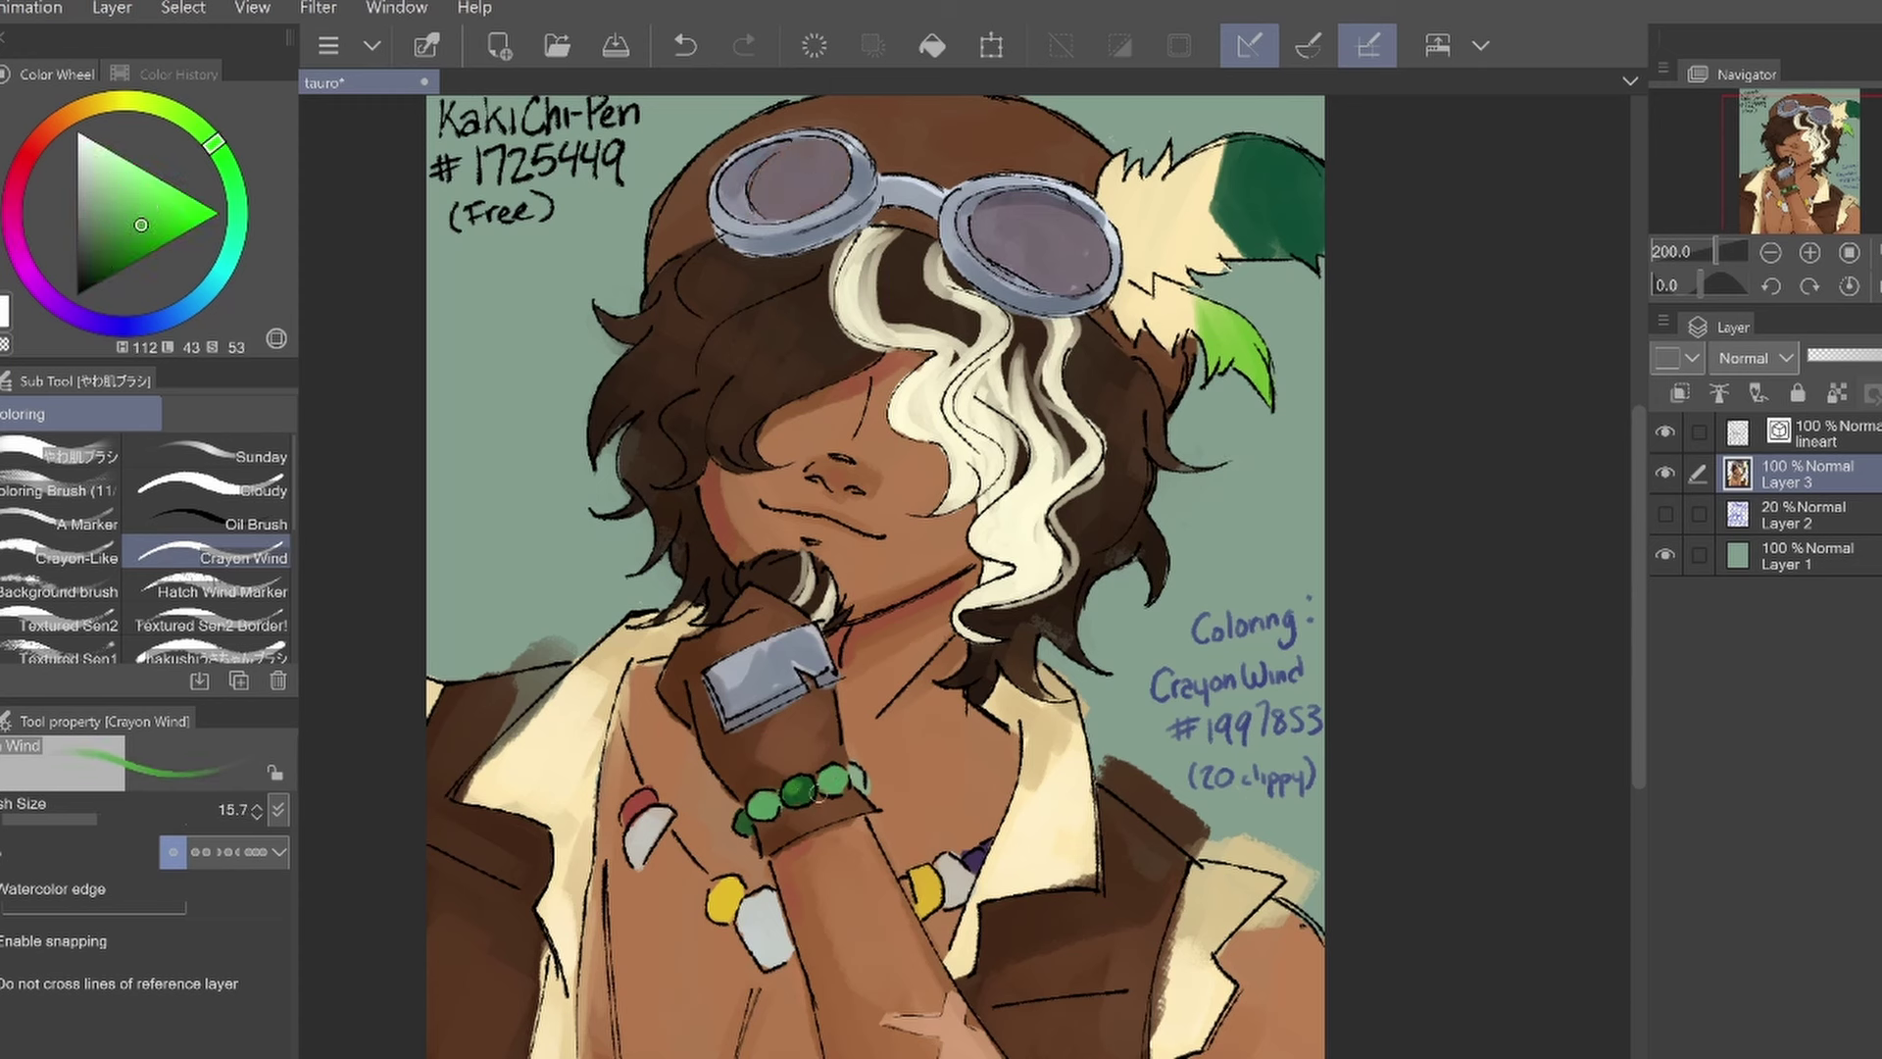
pyautogui.keyDown('alt'); pyautogui.click(835, 743); pyautogui.keyUp('alt')
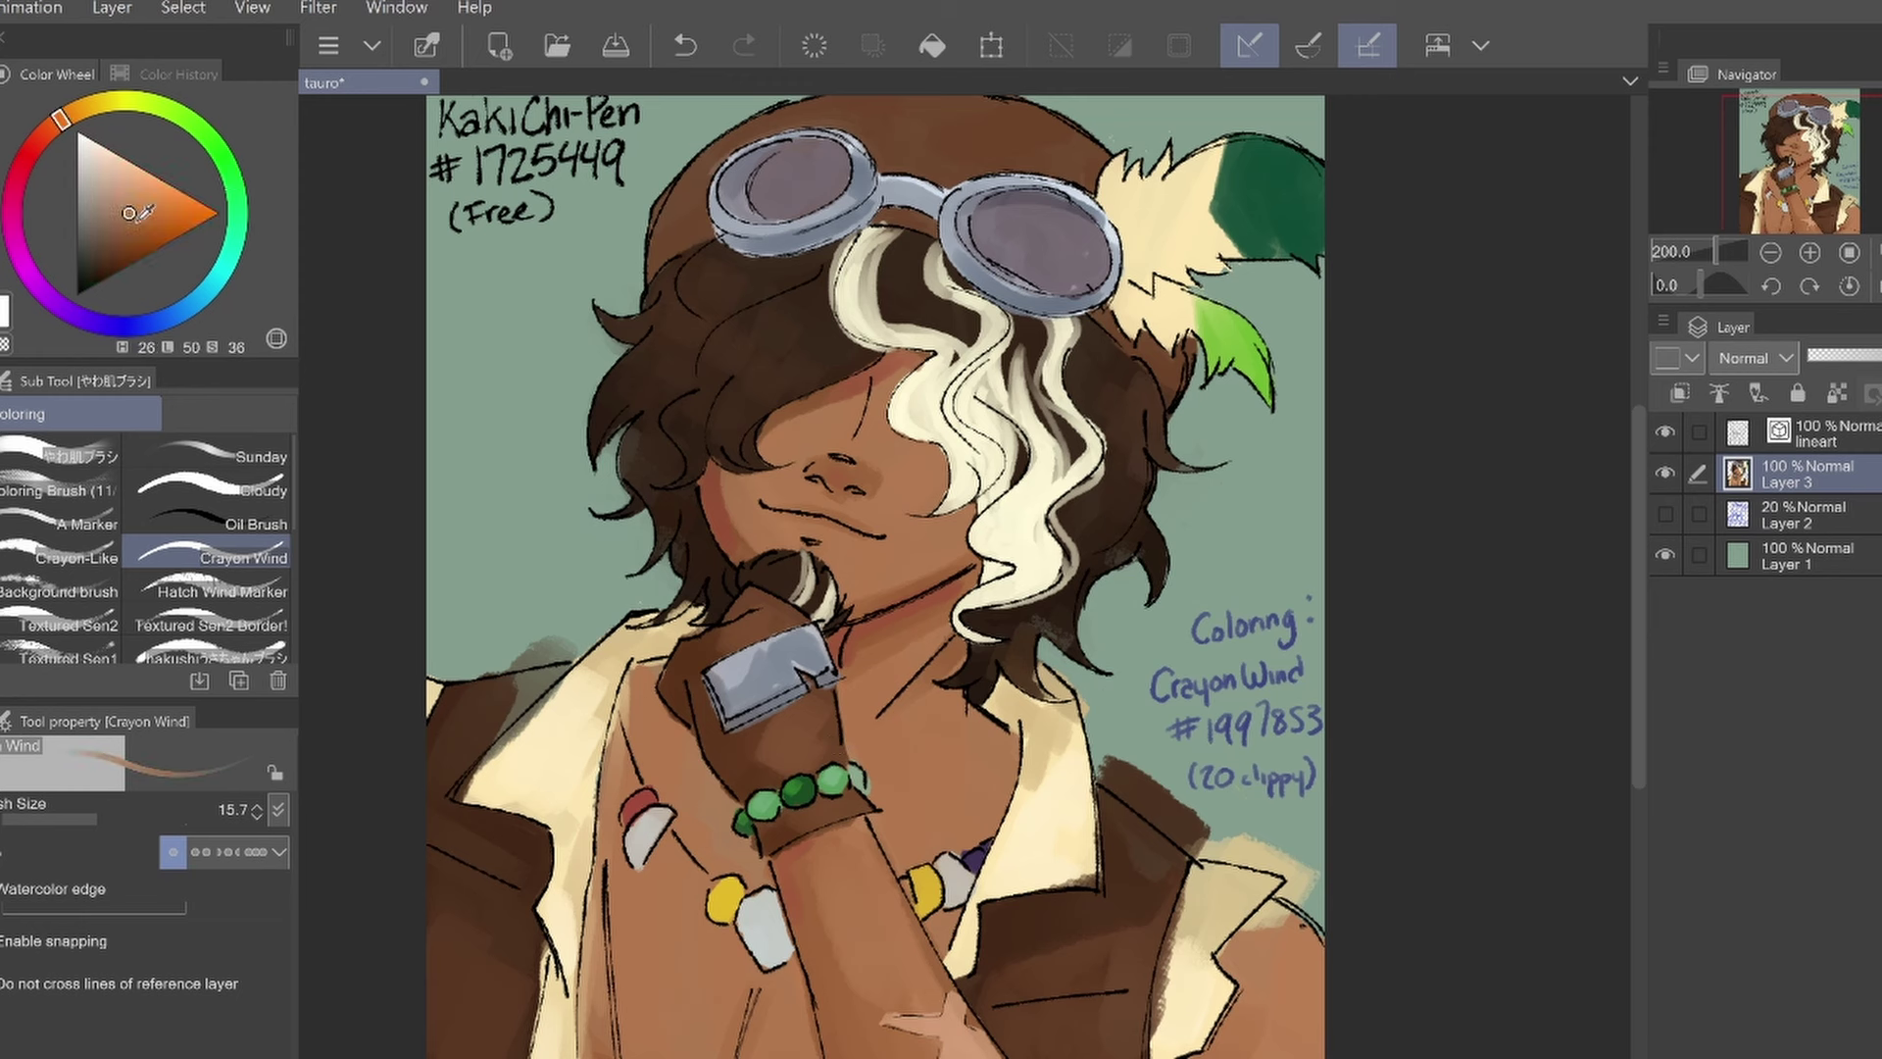
pyautogui.hotkey('ctrl', 'shift', 'n')
pyautogui.moveTo(770, 436)
pyautogui.mouseDown()
pyautogui.moveTo(848, 397)
pyautogui.moveTo(971, 490)
pyautogui.mouseUp()
pyautogui.moveTo(1867, 355); pyautogui.dragTo(1825, 356)
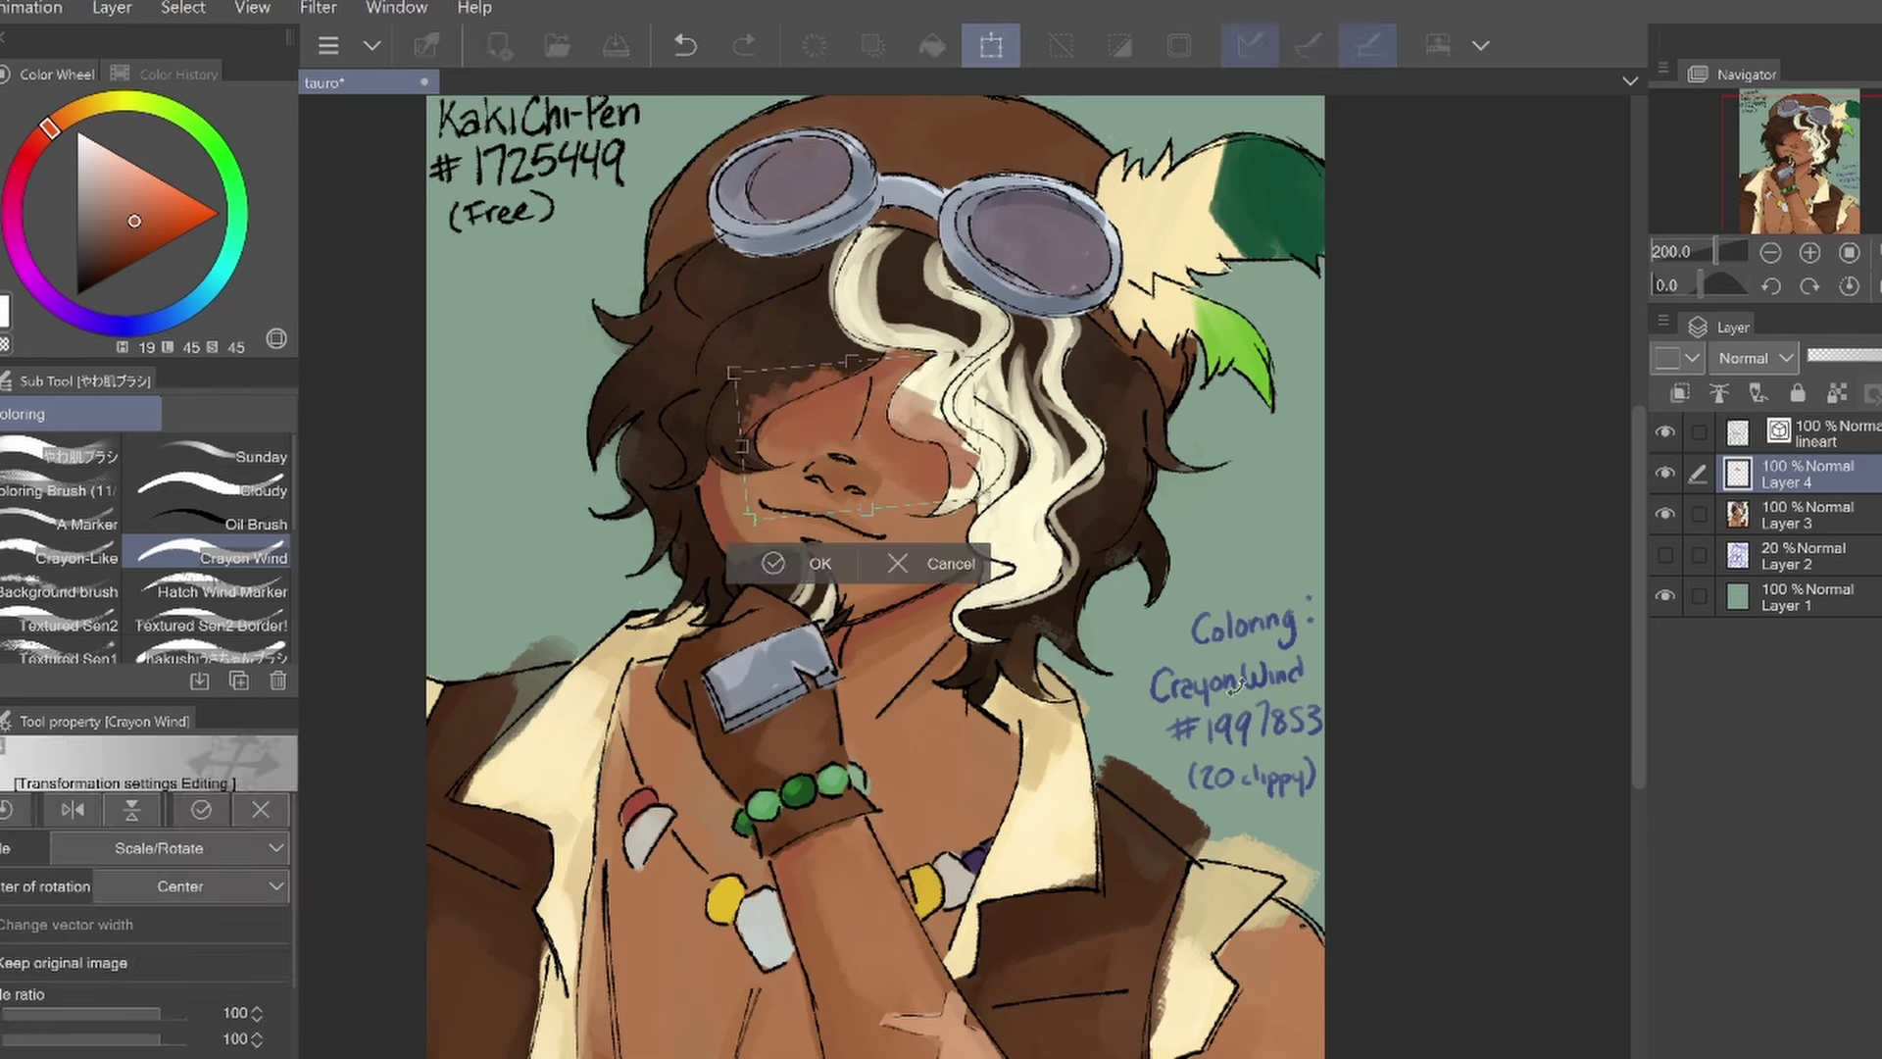
pyautogui.press('k')
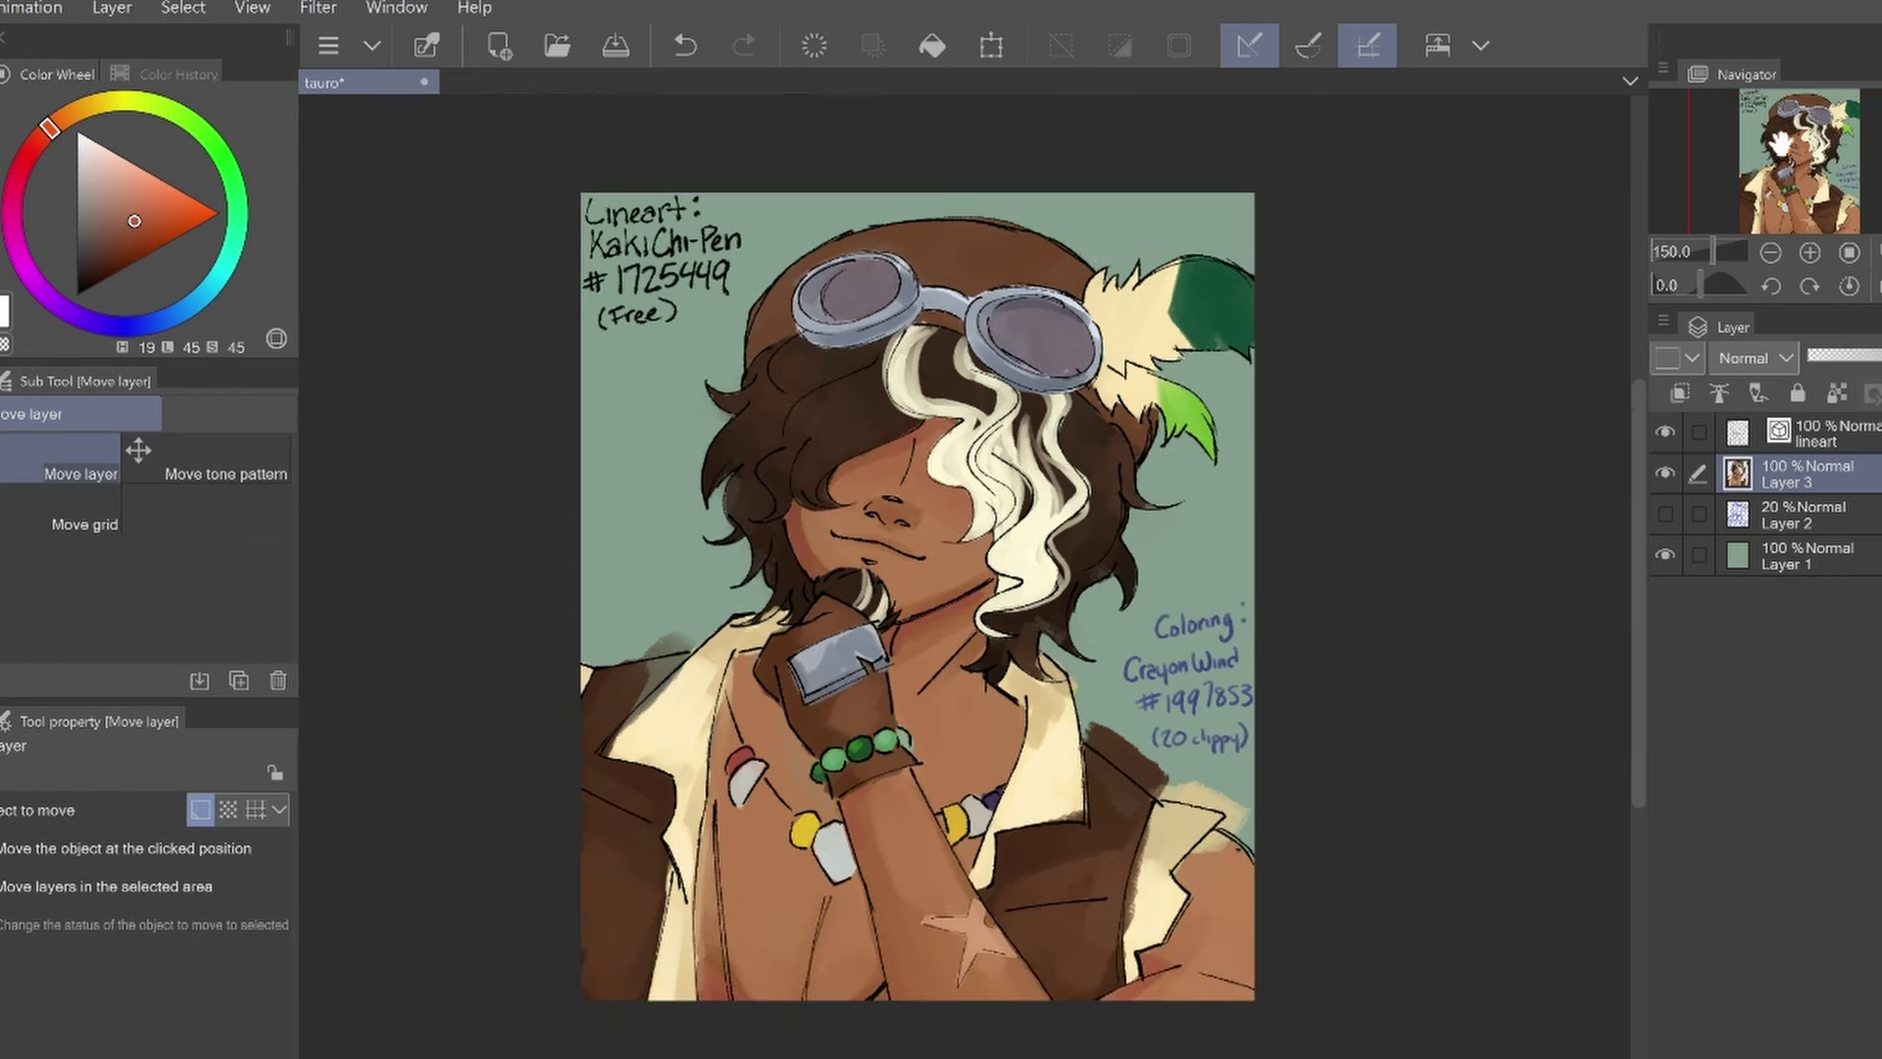
# Add a clipped layer above the line art and recolour the facial lines dark red-brown with the Mapping pen at size 41.4
pyautogui.hotkey('ctrl', ']')
pyautogui.press('p')
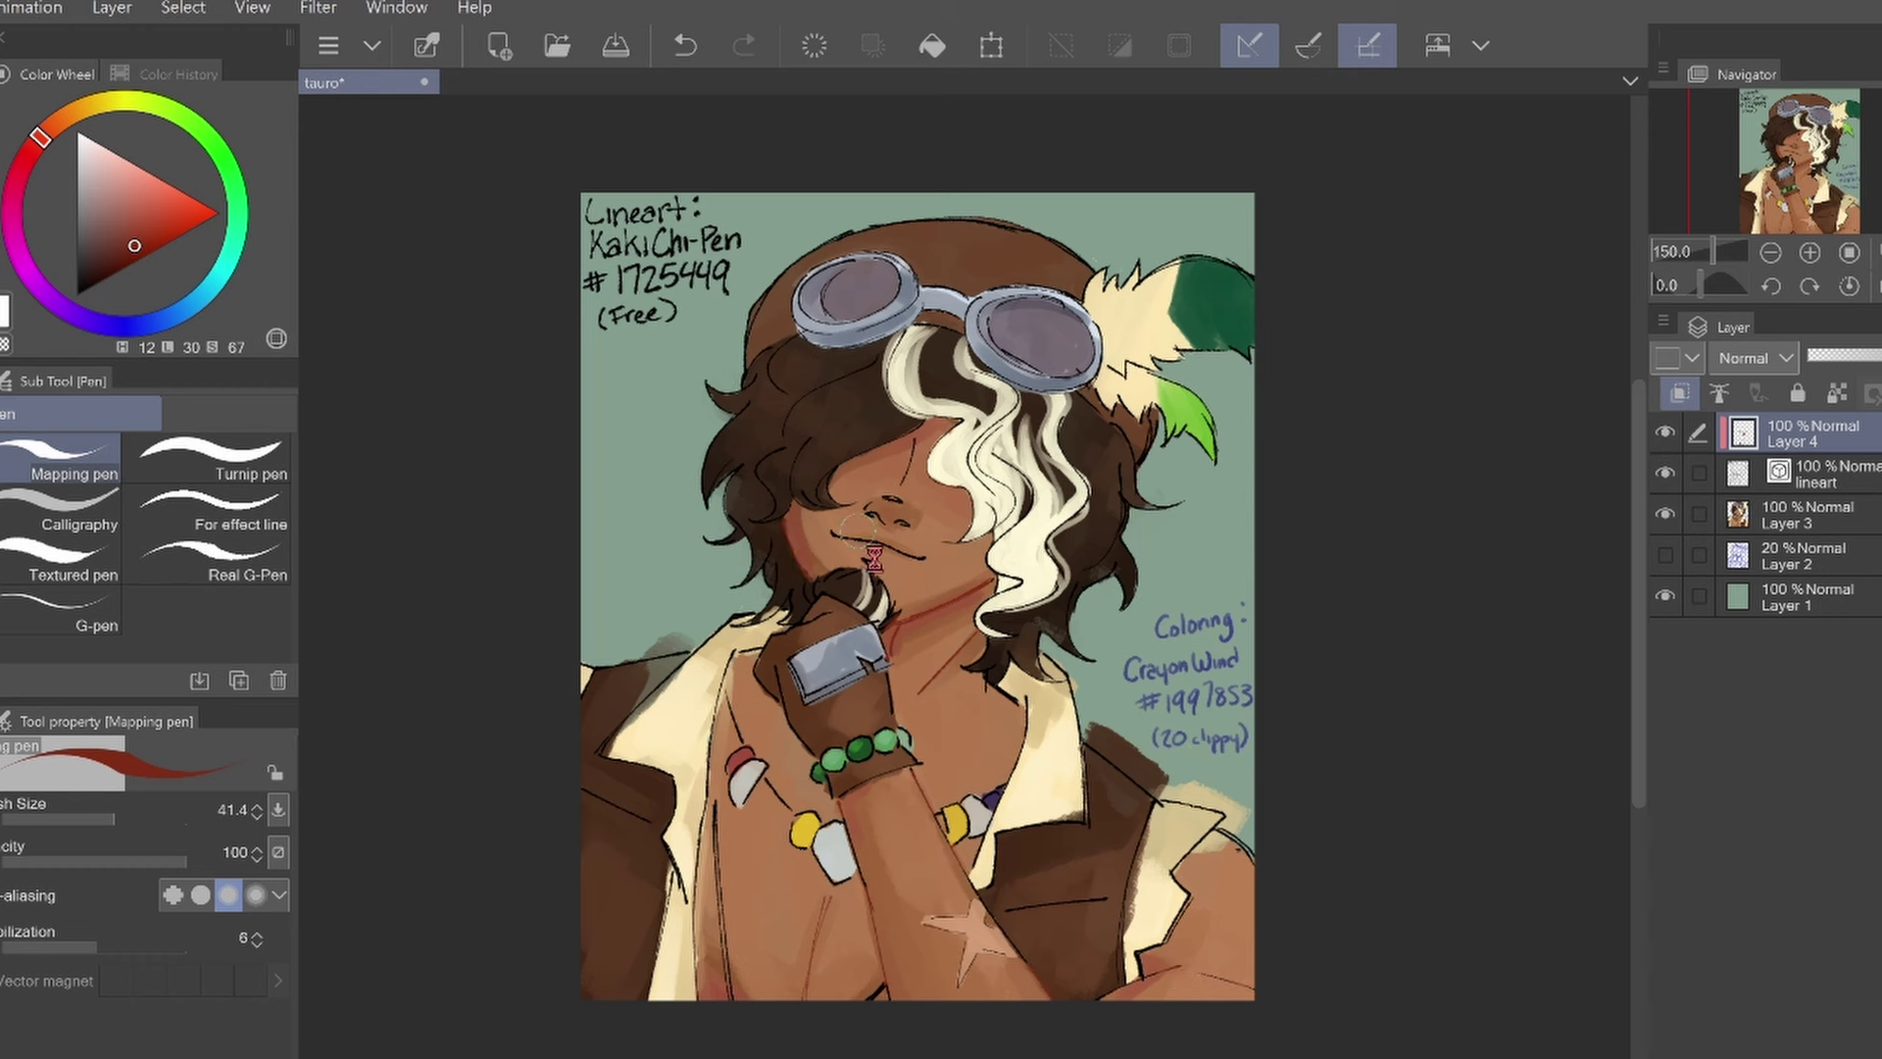
pyautogui.click(158, 320)
pyautogui.click(122, 256)
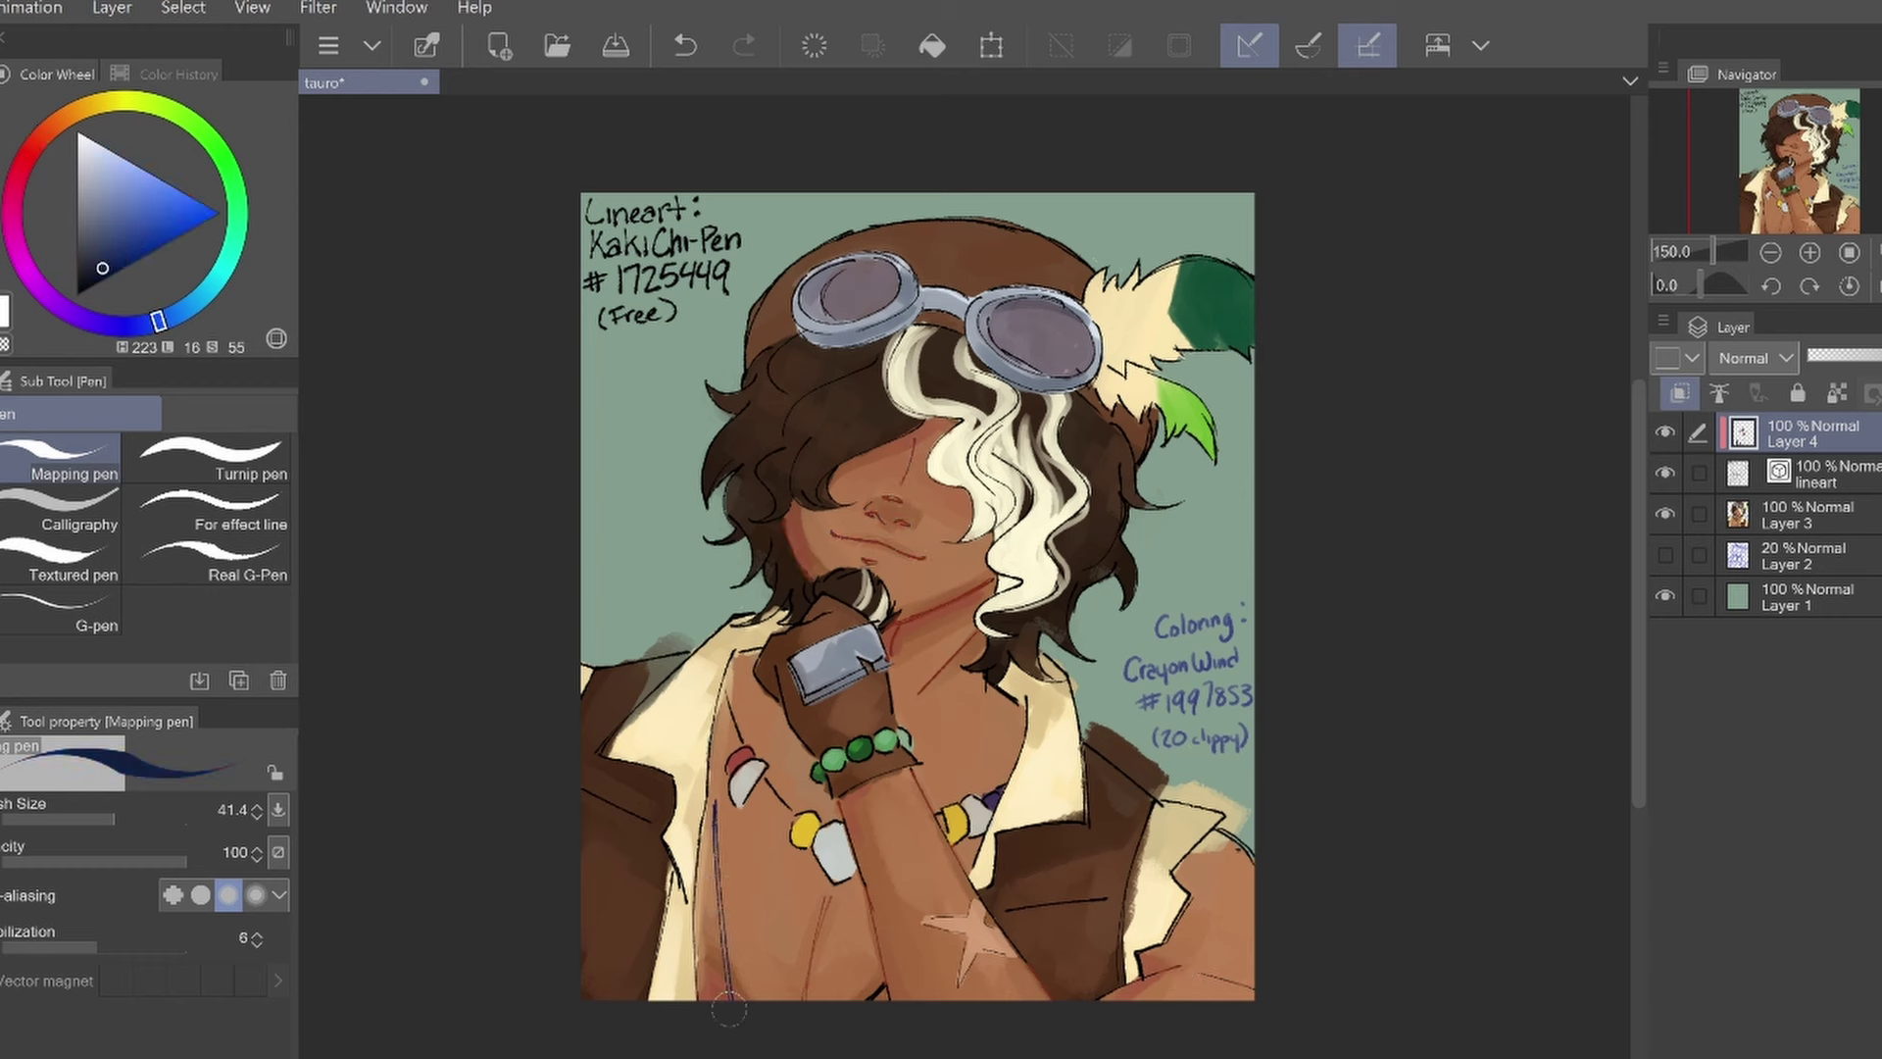
pyautogui.keyDown('alt'); pyautogui.click(662, 730); pyautogui.keyUp('alt')
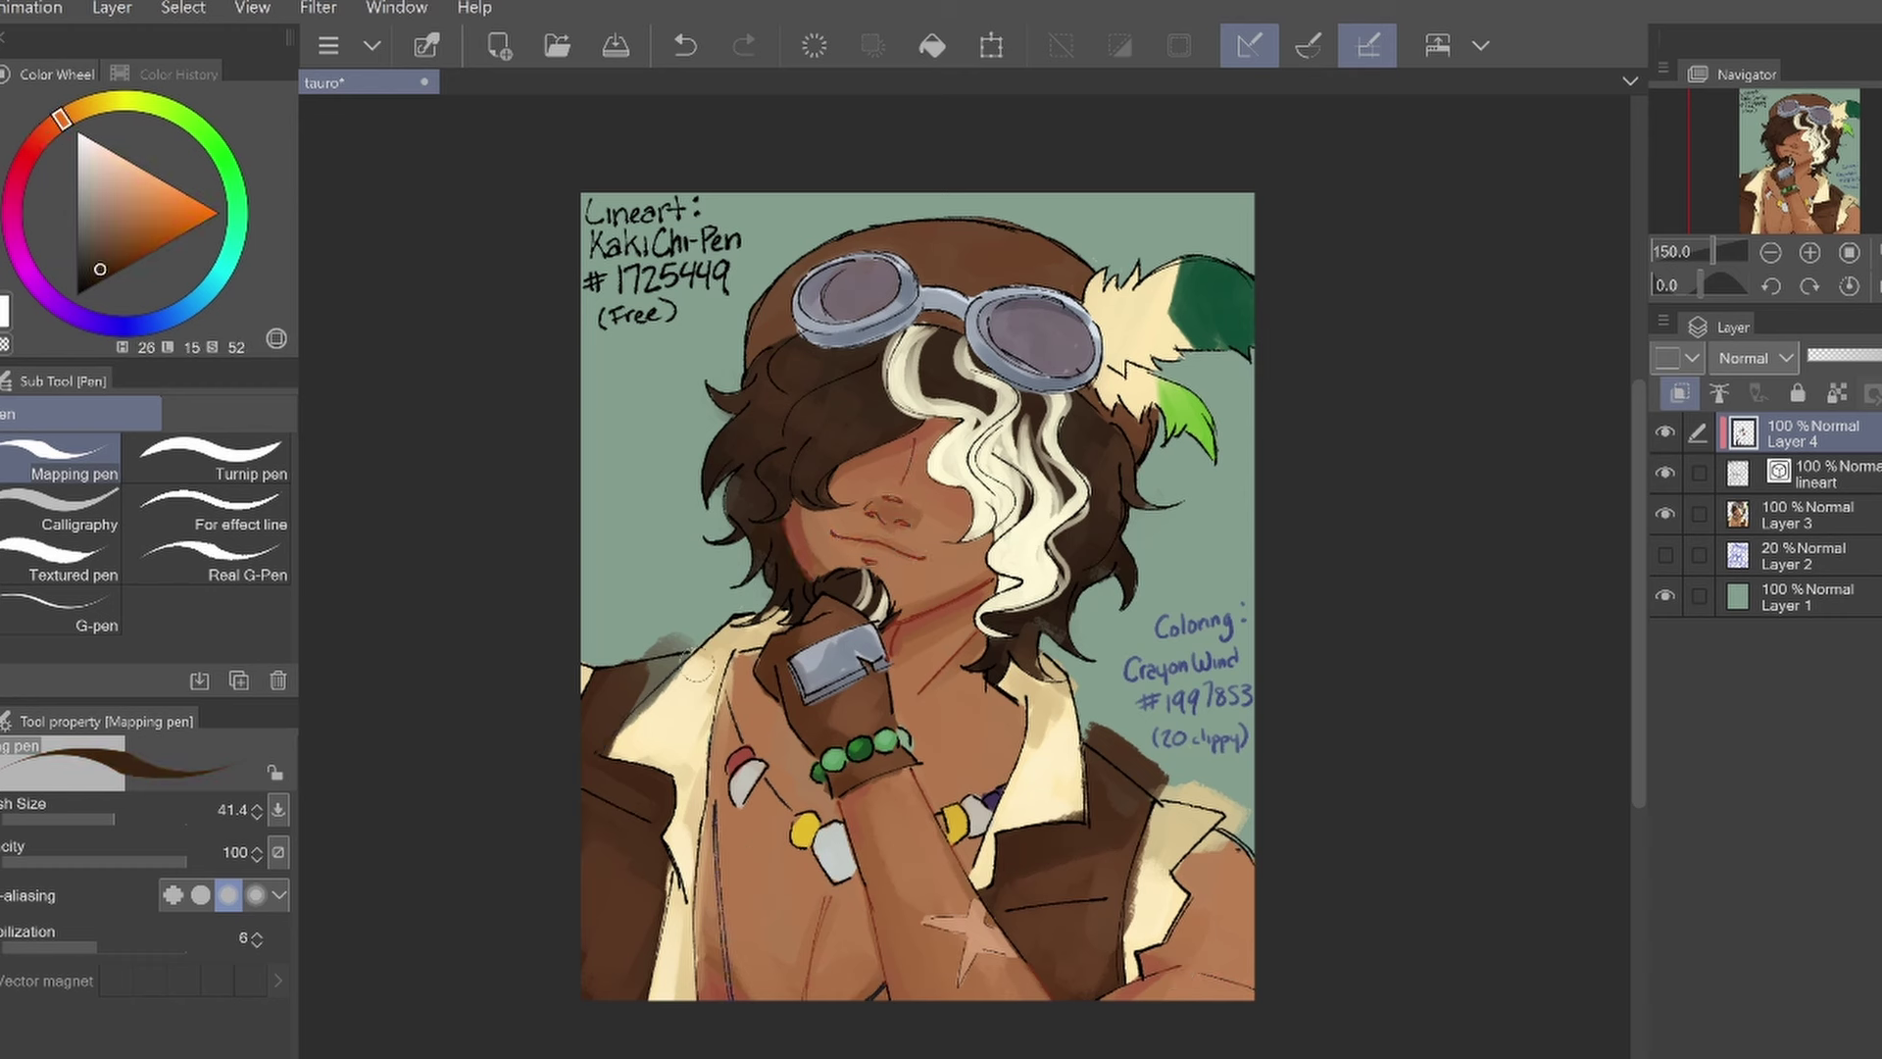
pyautogui.hotkey('ctrl', 'z')
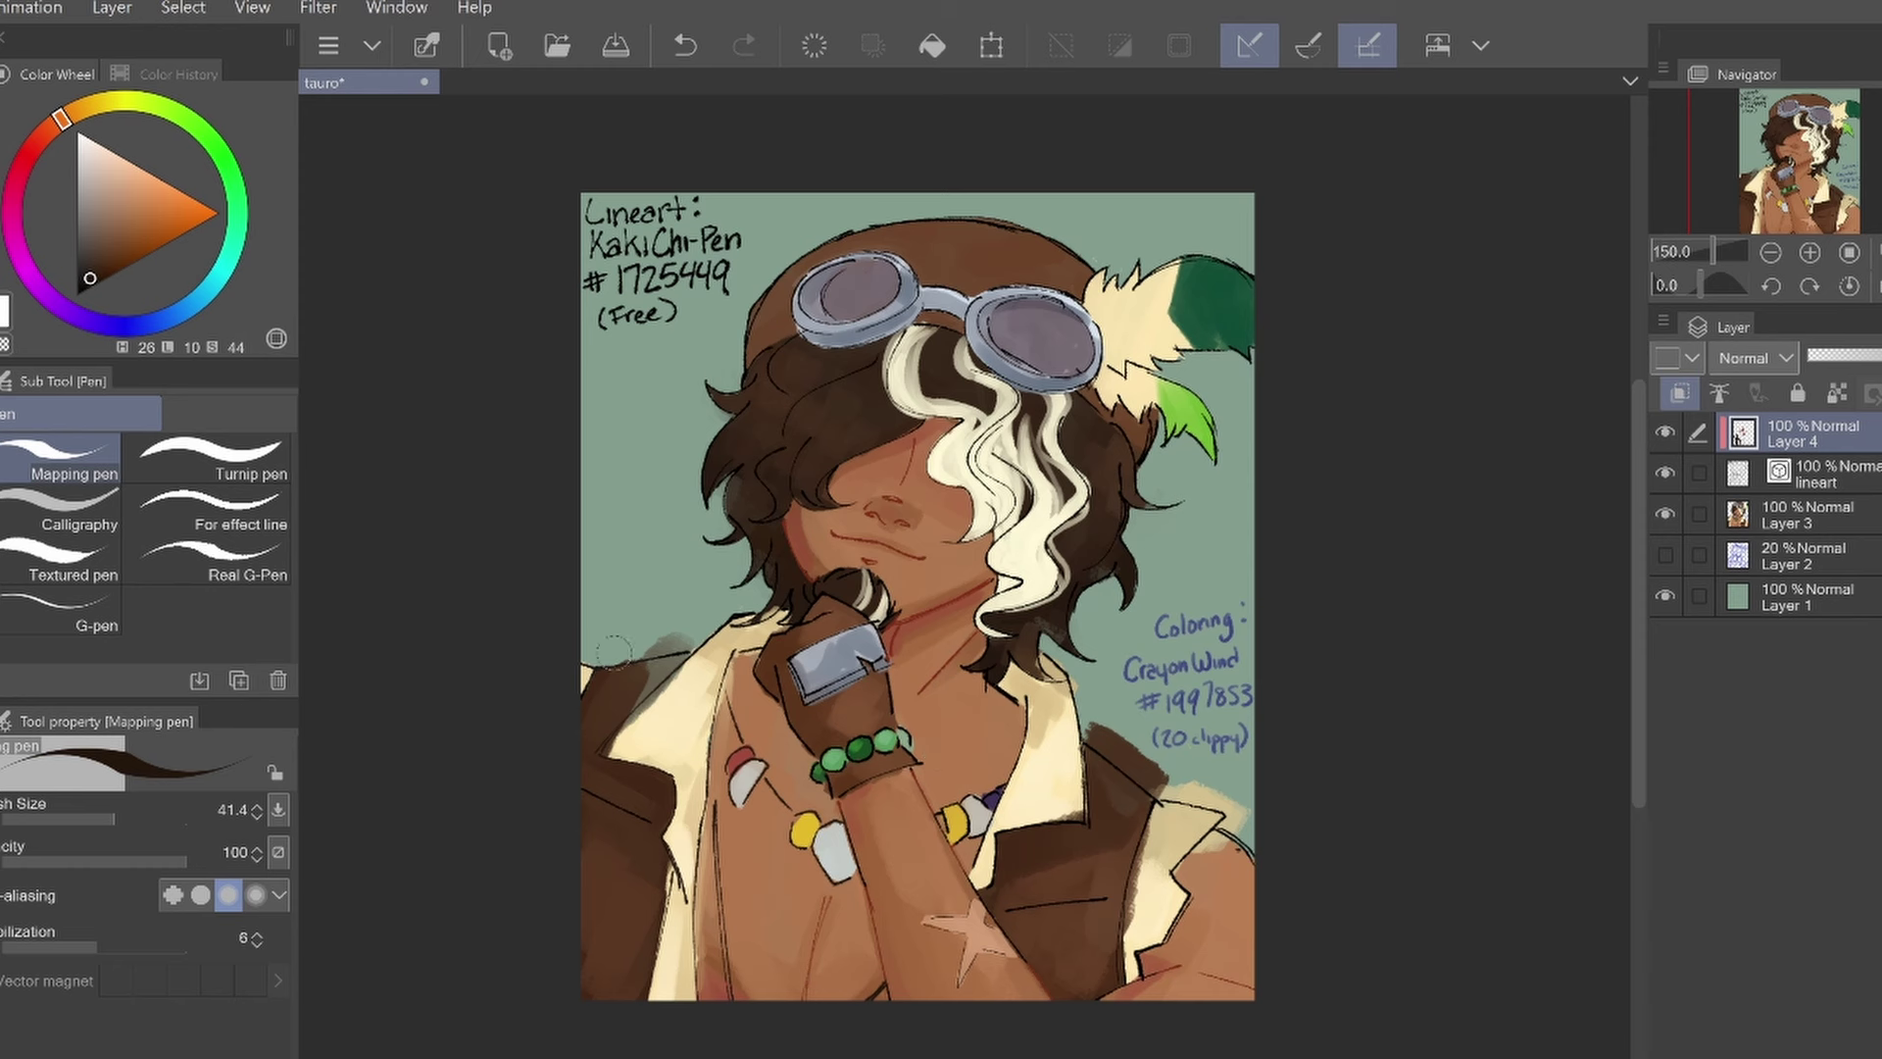
# Recolour the line art around the neck, chest and arm dark red and merge the clipped layer into the lineart layer
pyautogui.click(41, 136)
pyautogui.click(120, 258)
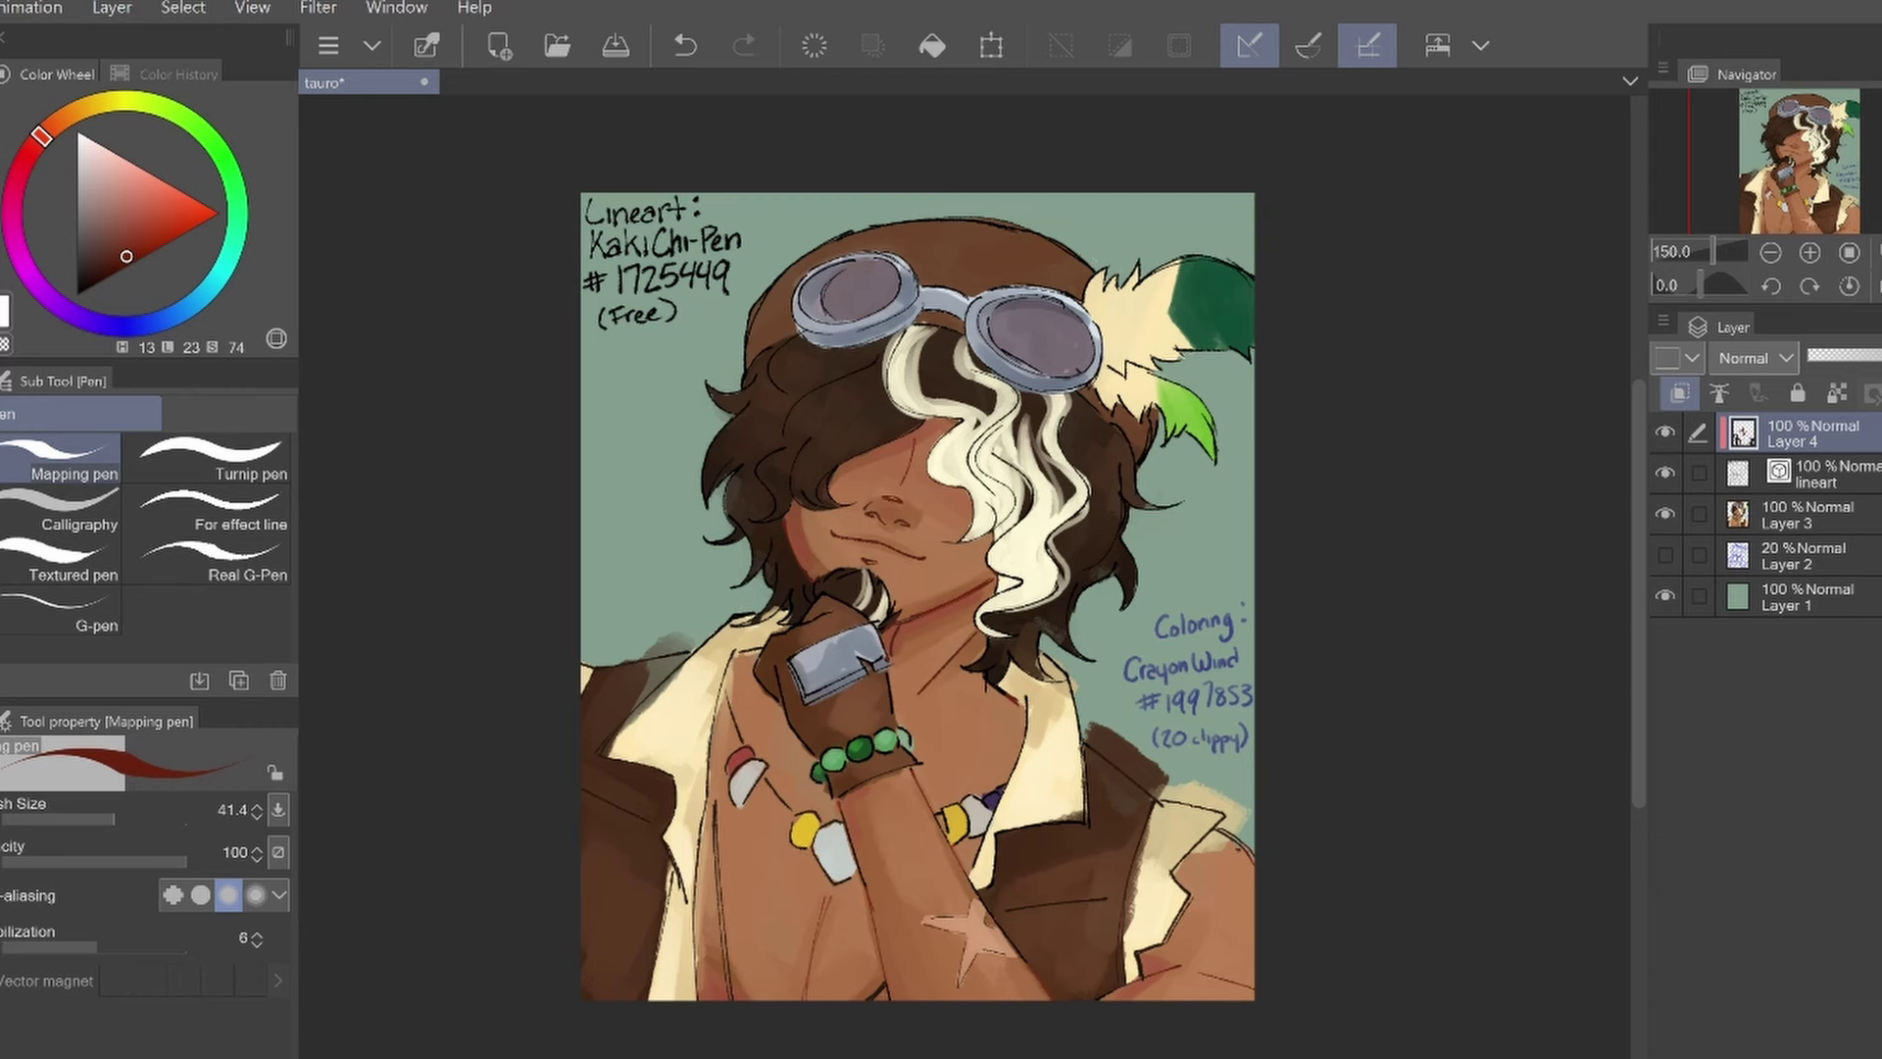
pyautogui.scroll(1, 917, 387)
pyautogui.keyDown('alt'); pyautogui.click(985, 485); pyautogui.keyUp('alt')
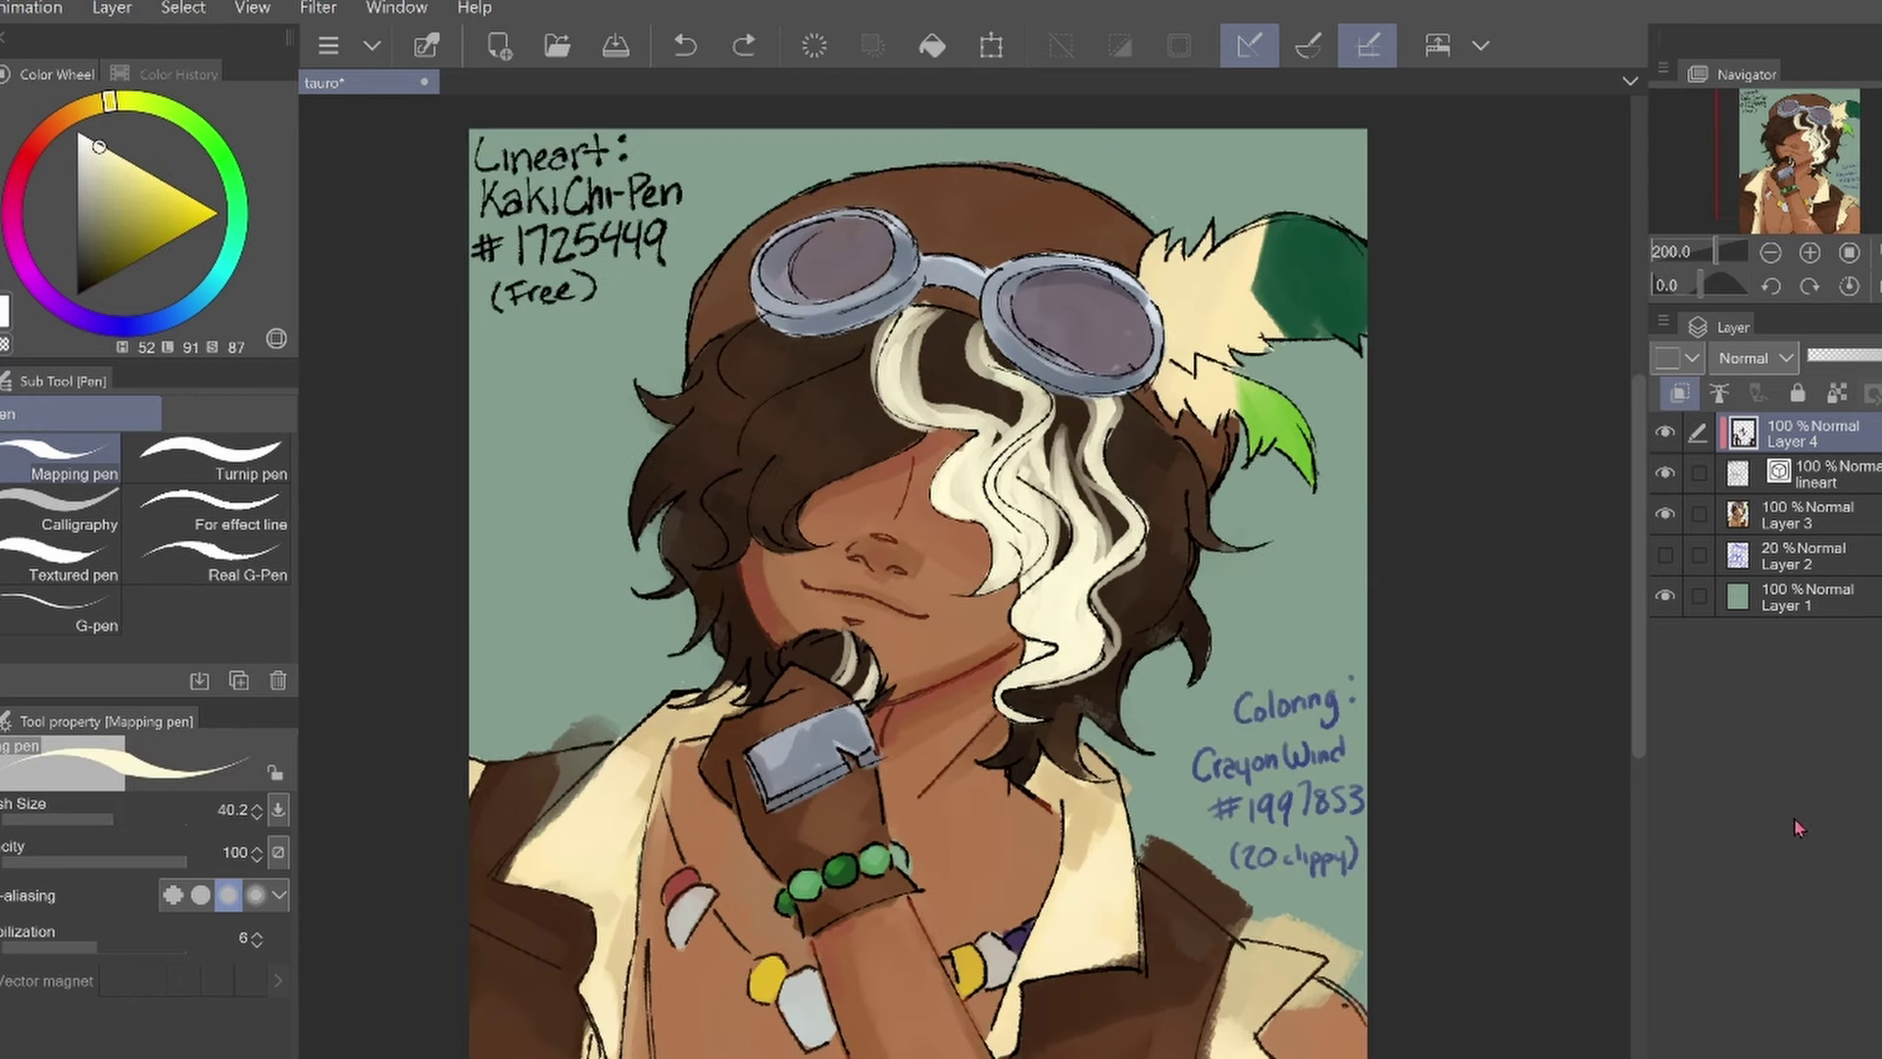
pyautogui.hotkey('ctrl', 'e')
# On Layer 3, handwrite "oops his goggles are broken." in brown beside the head with the 6pencil-soft brush at size 10.0
pyautogui.moveTo(1784, 180); pyautogui.dragTo(1786, 192)
pyautogui.click(1793, 477)
pyautogui.press('b')
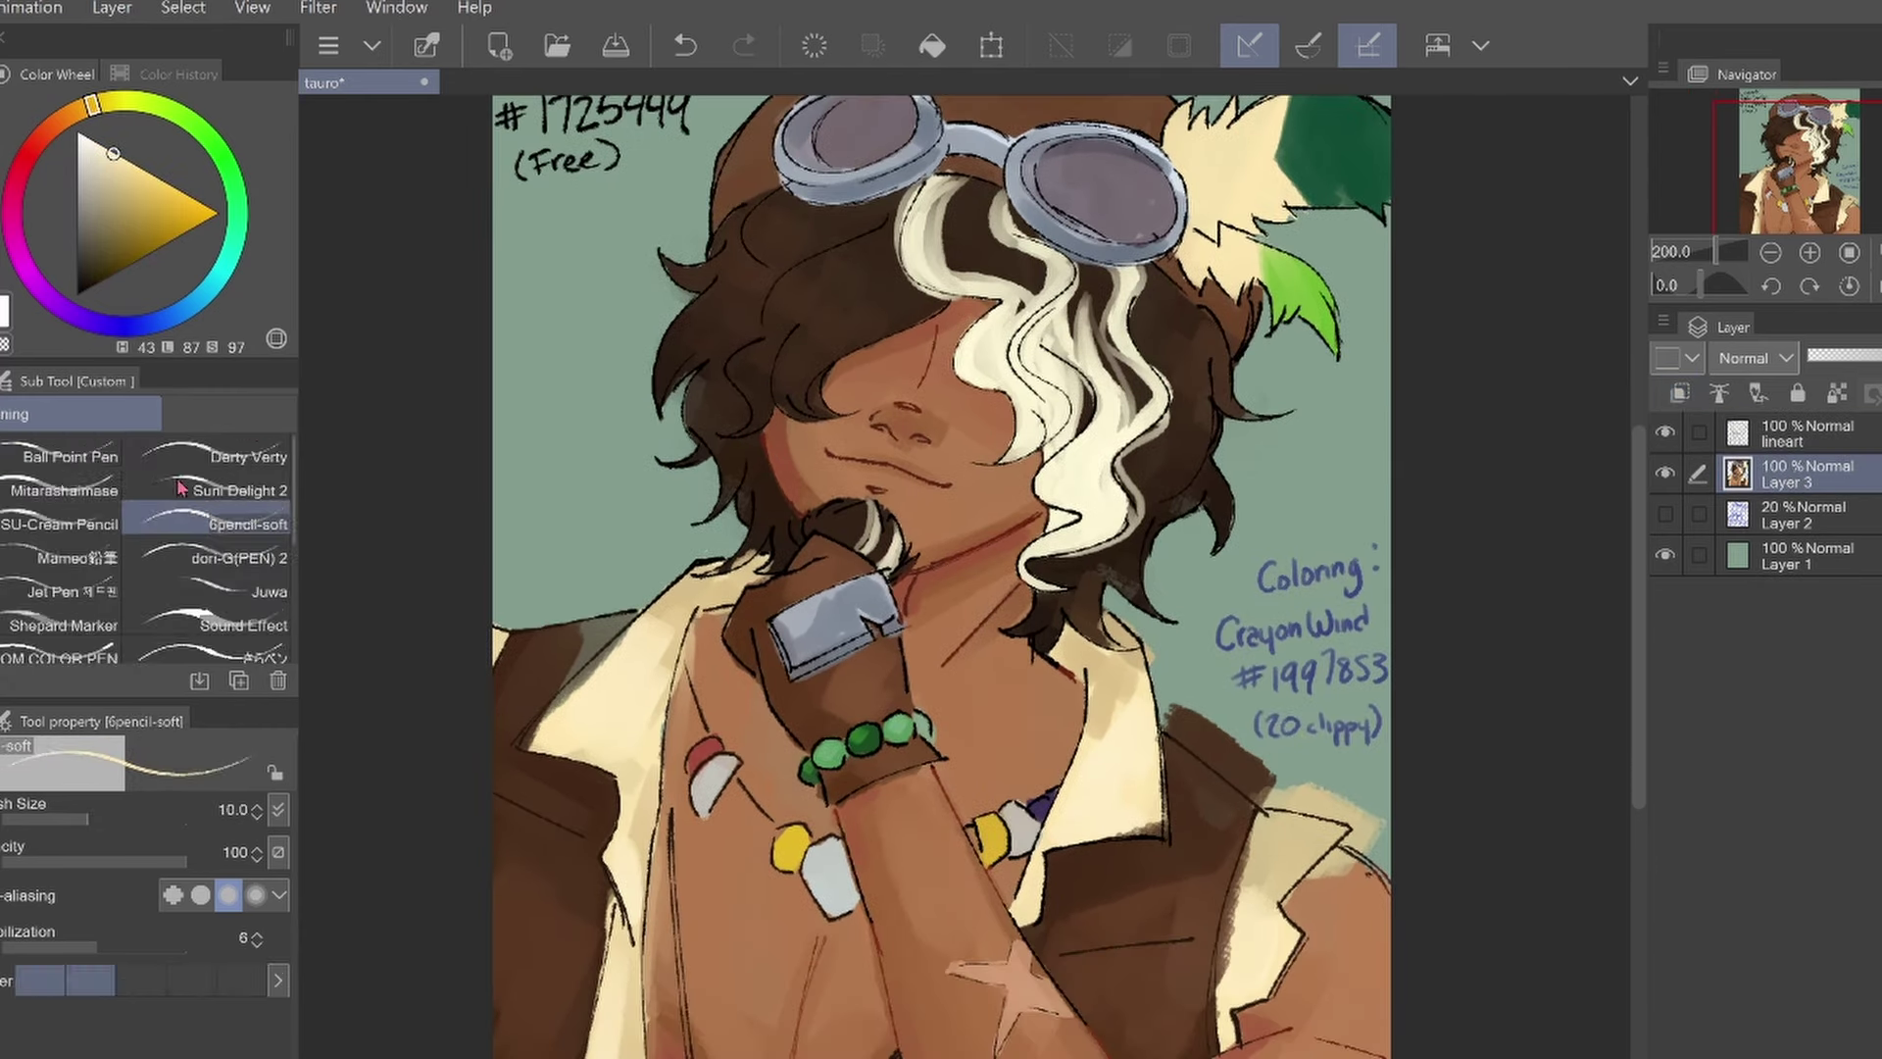
pyautogui.keyDown('alt'); pyautogui.click(725, 684); pyautogui.keyUp('alt')
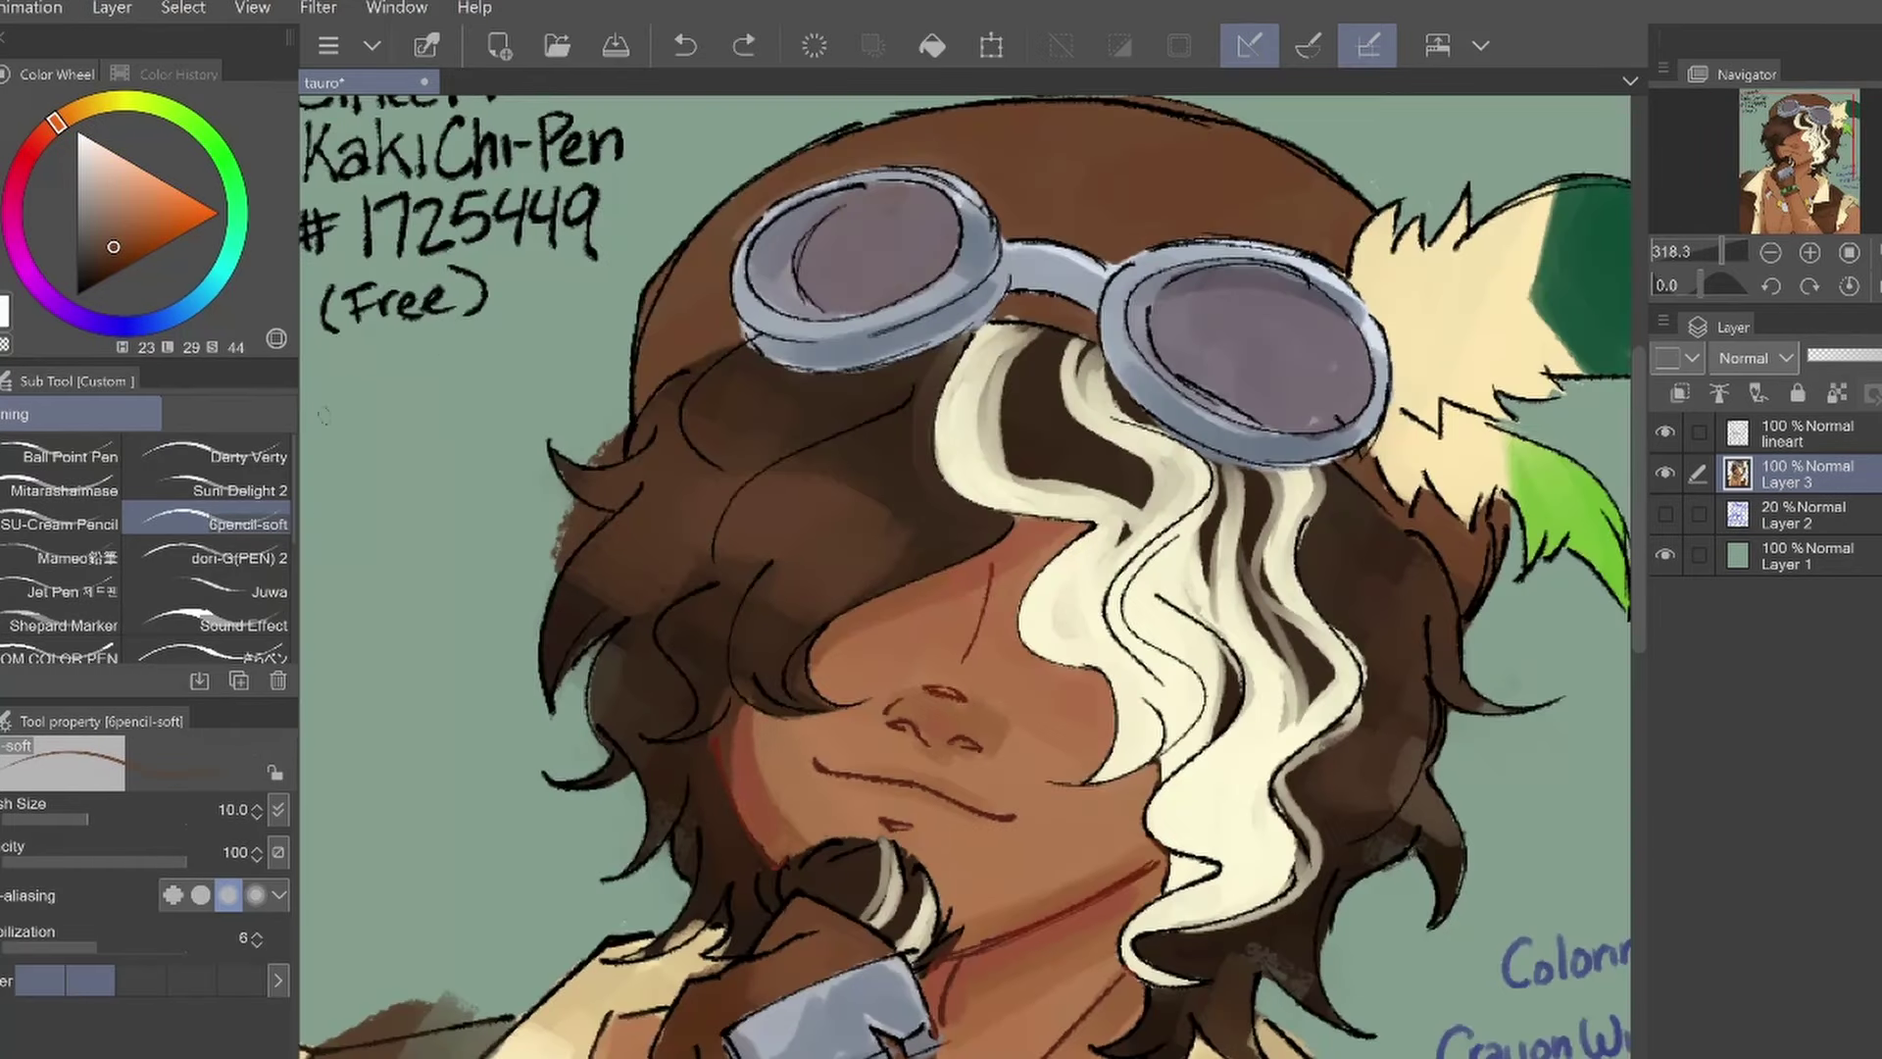
pyautogui.moveTo(324, 411); pyautogui.dragTo(451, 372)
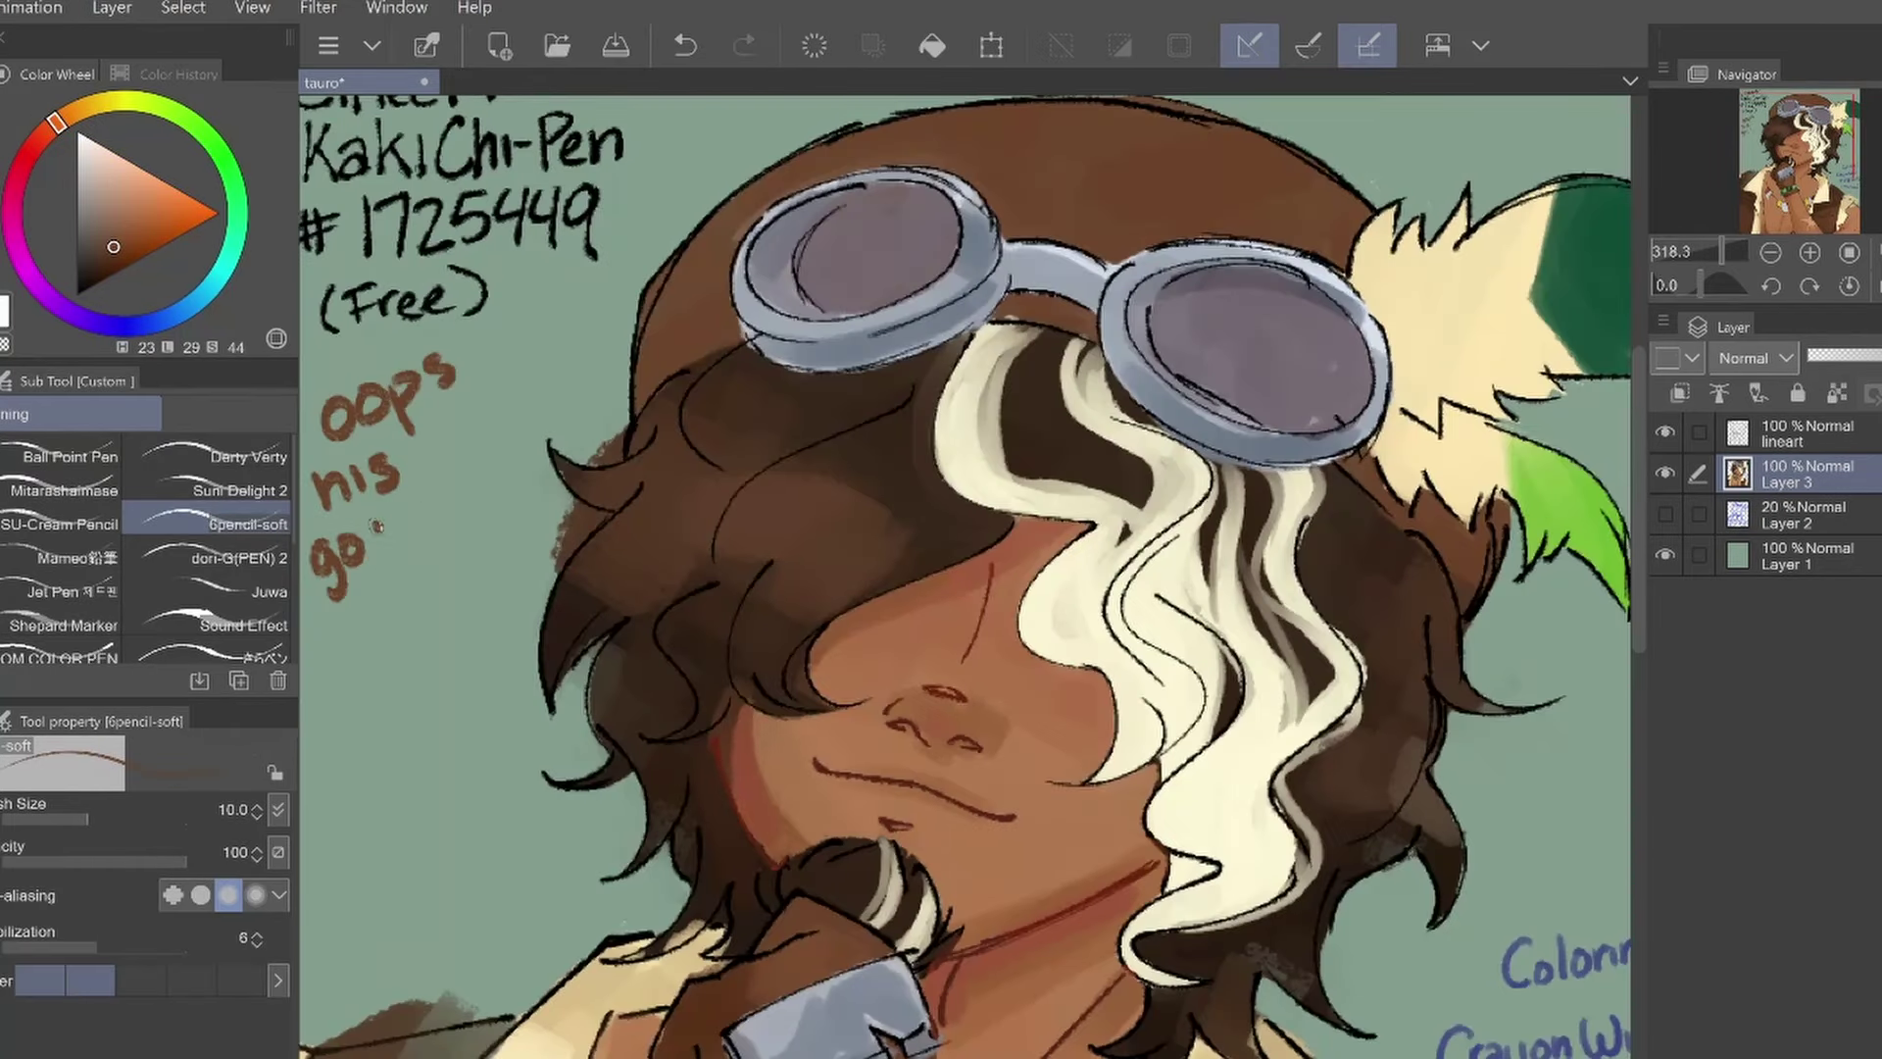
pyautogui.moveTo(313, 490)
pyautogui.mouseDown()
pyautogui.moveTo(353, 745)
pyautogui.moveTo(485, 676)
pyautogui.mouseUp()
# Repaint the goggles' left lens in hat brown with the Crayon Wind brush at size 12.0 and save the drawing
pyautogui.press('b')
pyautogui.moveTo(882, 275); pyautogui.dragTo(825, 235)
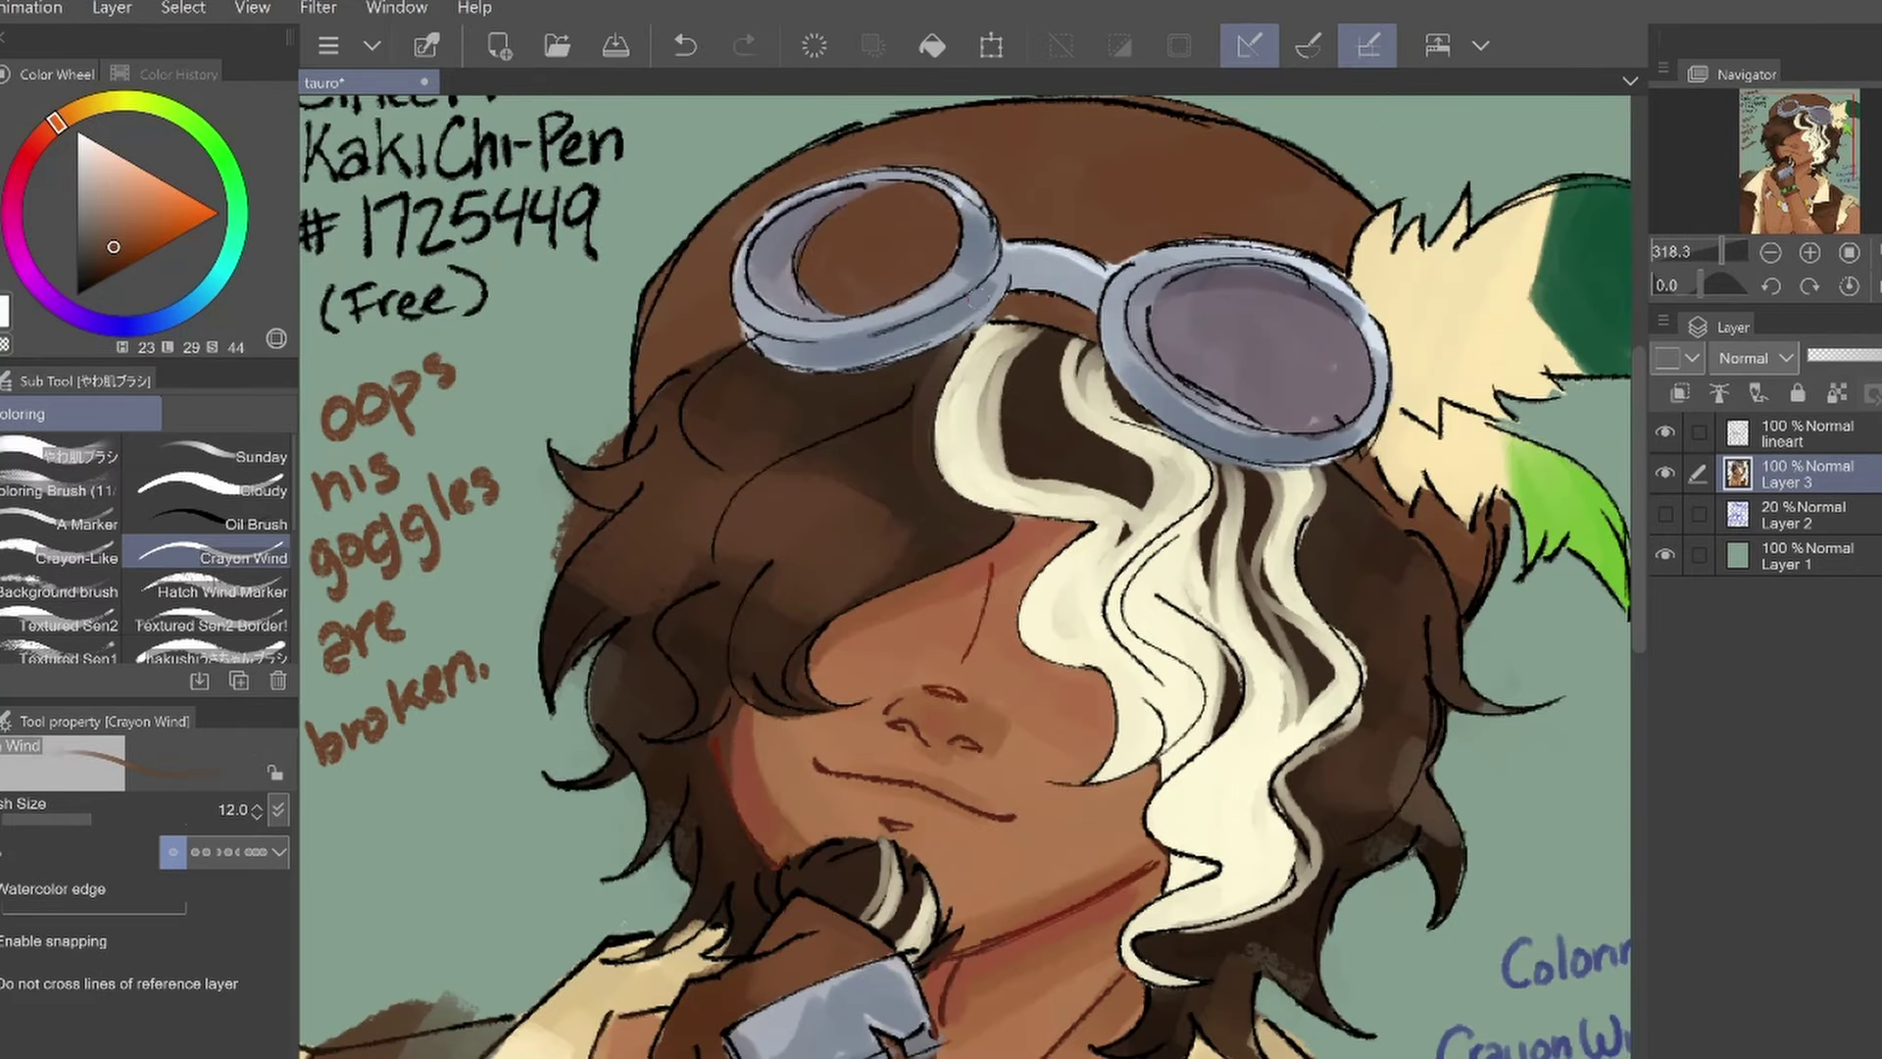
pyautogui.hotkey('ctrl', 's')
# Shade the hat's edge, crown and the area inside the empty goggle rim in darker brown at brush size 29.7
pyautogui.click(108, 255)
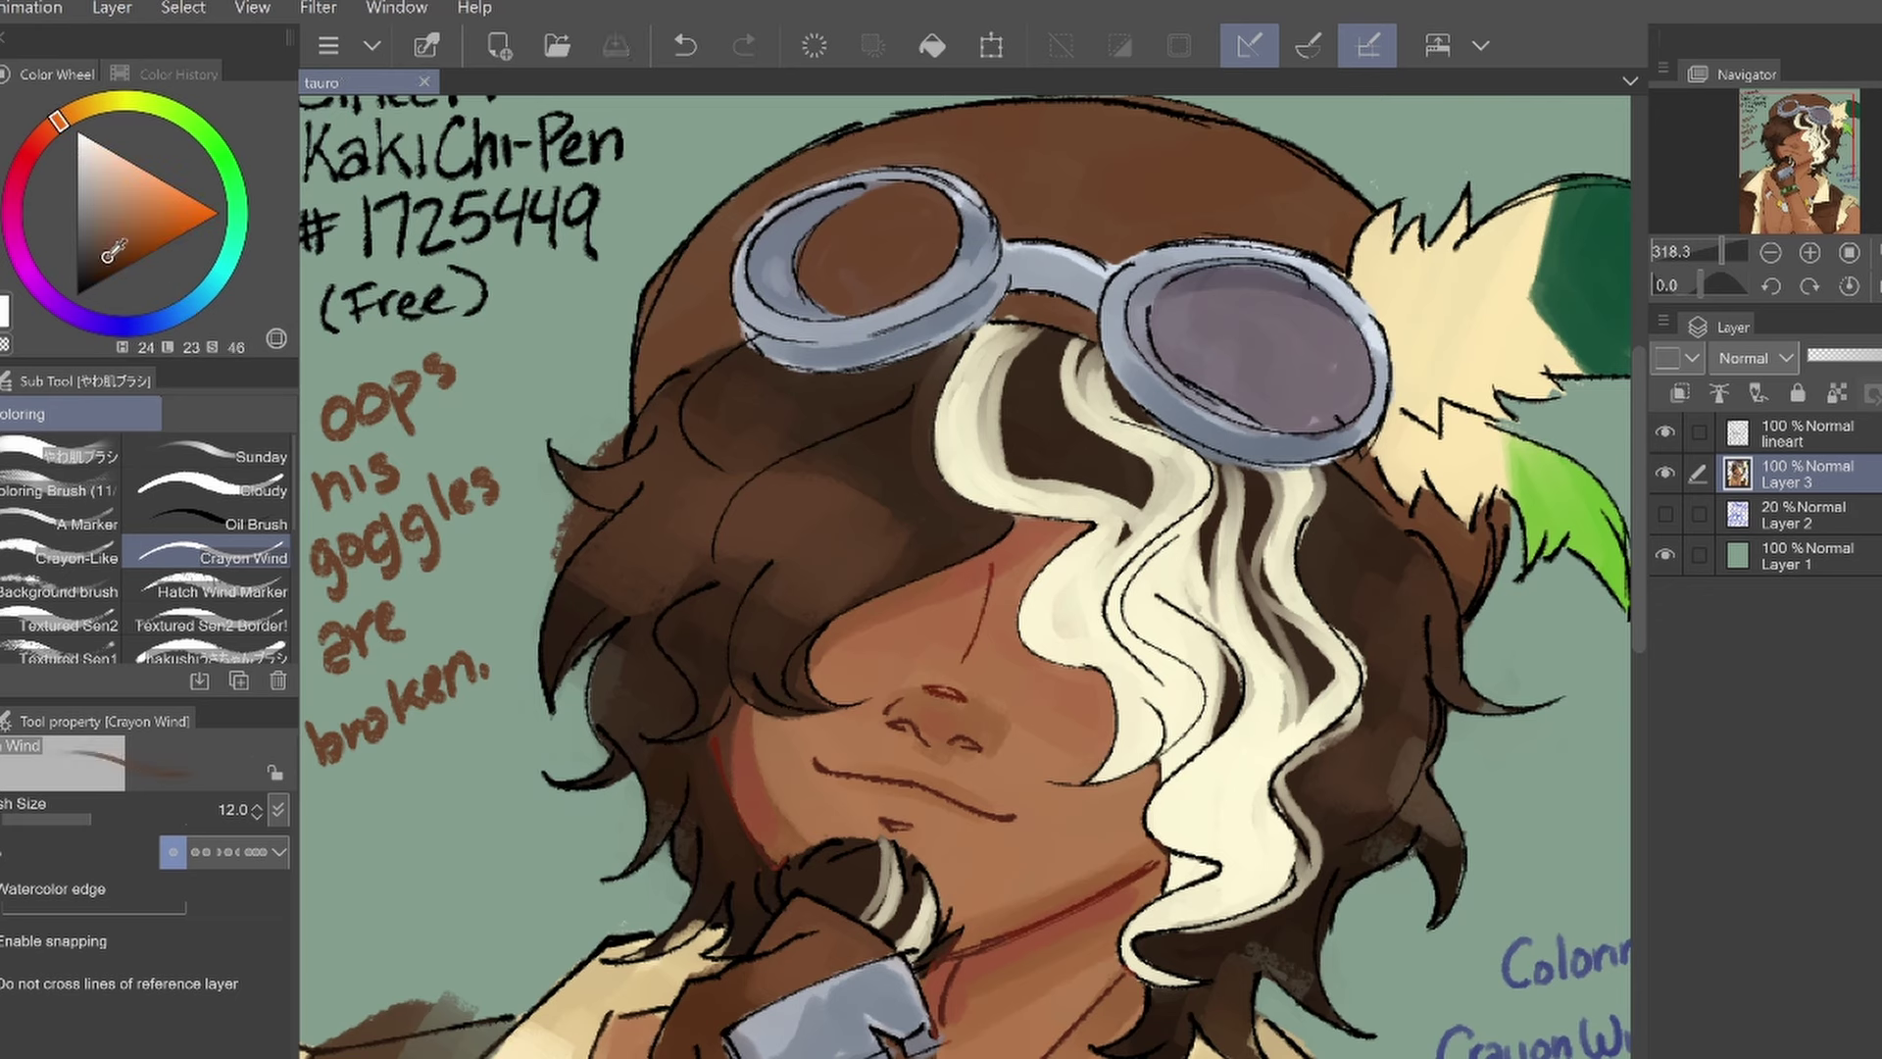
pyautogui.click(108, 259)
pyautogui.hotkey('ctrl', 'z')
pyautogui.moveTo(91, 816); pyautogui.dragTo(139, 812)
pyautogui.moveTo(740, 250); pyautogui.dragTo(863, 157)
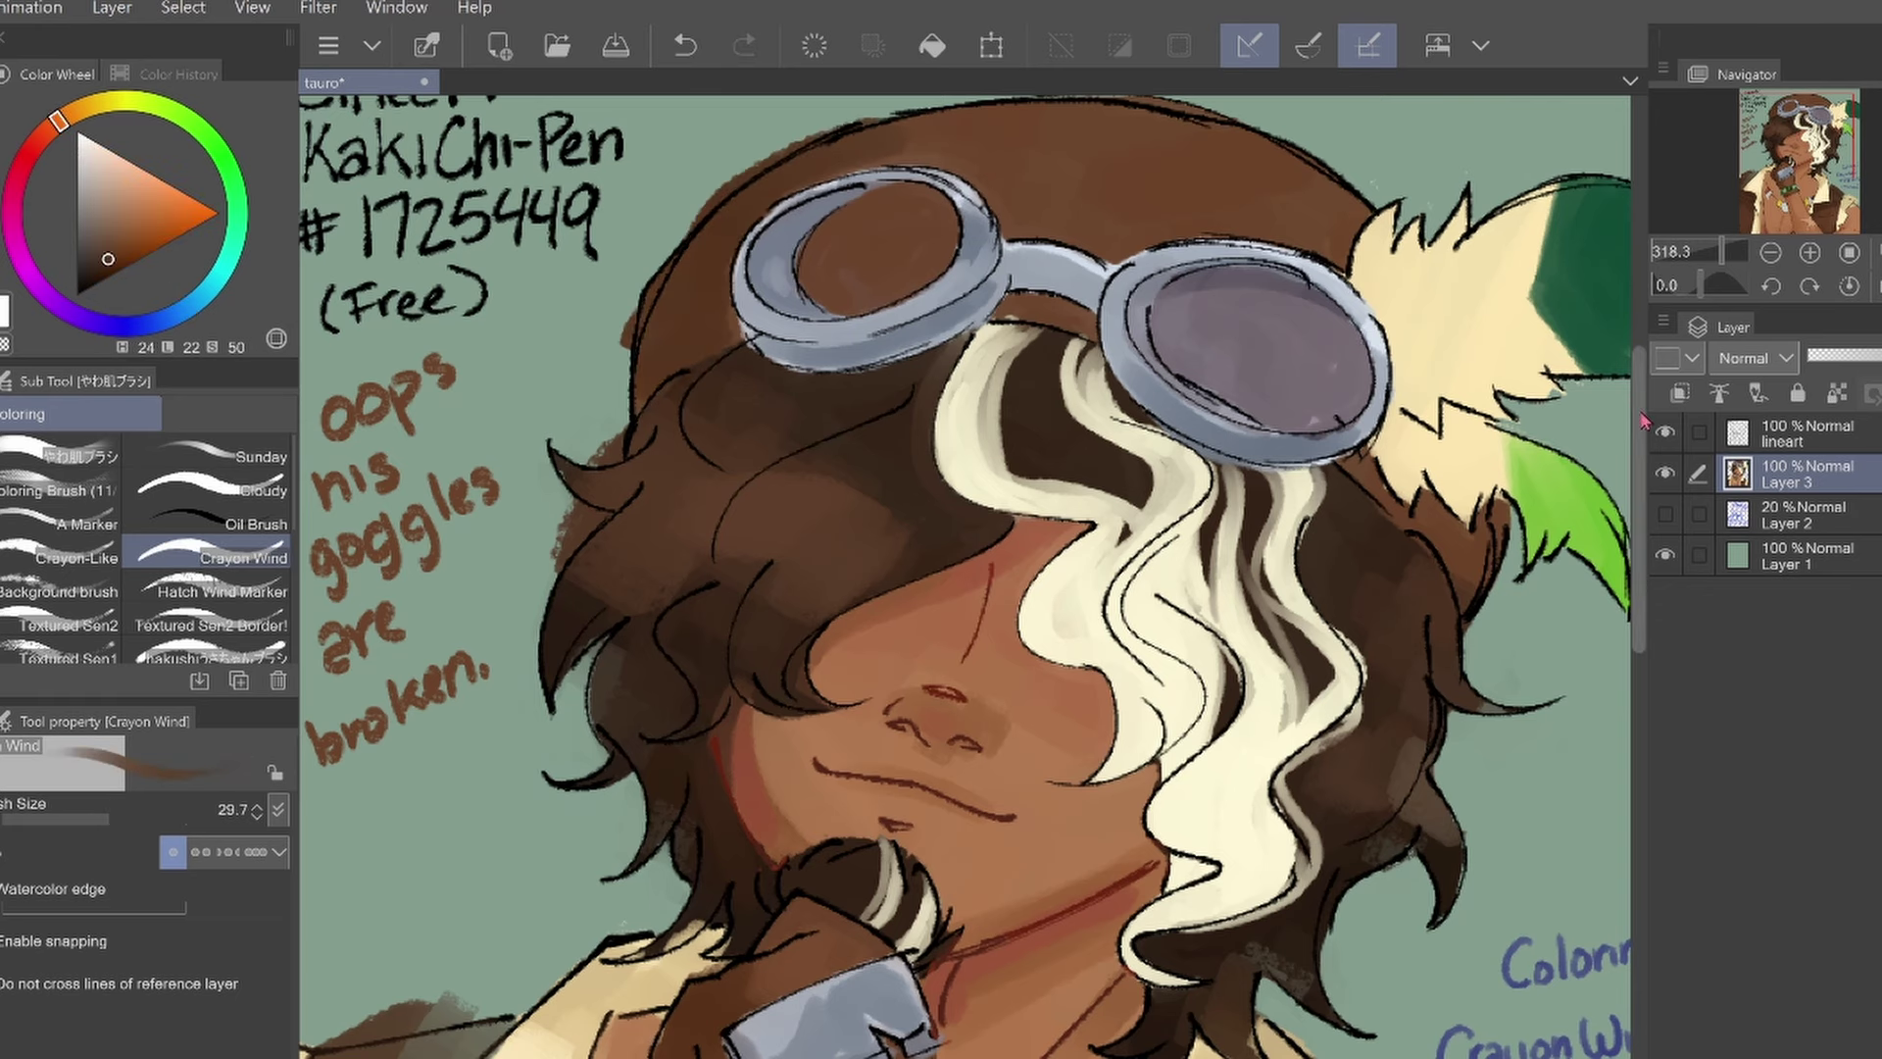
pyautogui.scroll(1, 862, 156)
pyautogui.moveTo(843, 236)
pyautogui.mouseDown()
pyautogui.moveTo(1029, 147)
pyautogui.moveTo(1117, 206)
pyautogui.moveTo(1176, 128)
pyautogui.mouseUp()
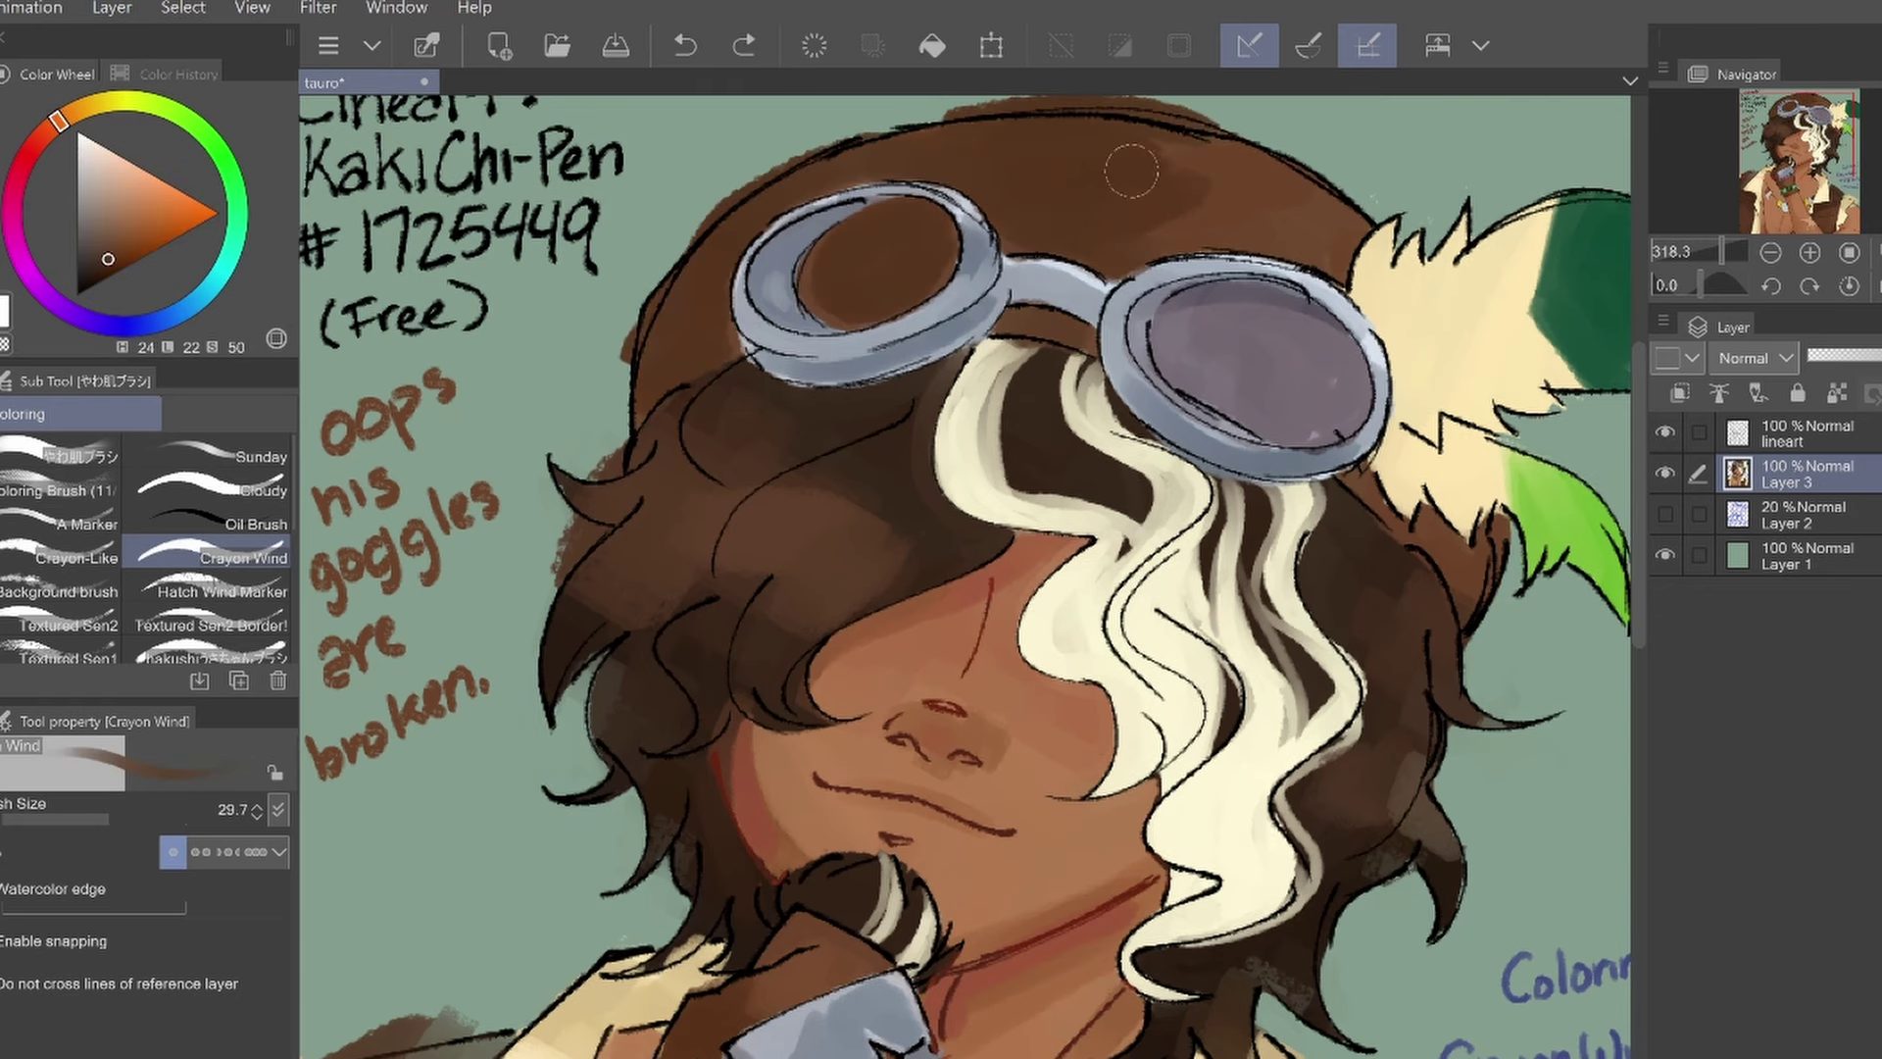
# Blend lighter and sampled brown tones across the hat's crown and its side flap at brush size 45.4
pyautogui.moveTo(108, 815); pyautogui.dragTo(115, 816)
pyautogui.click(124, 241)
pyautogui.scroll(1, 682, 370)
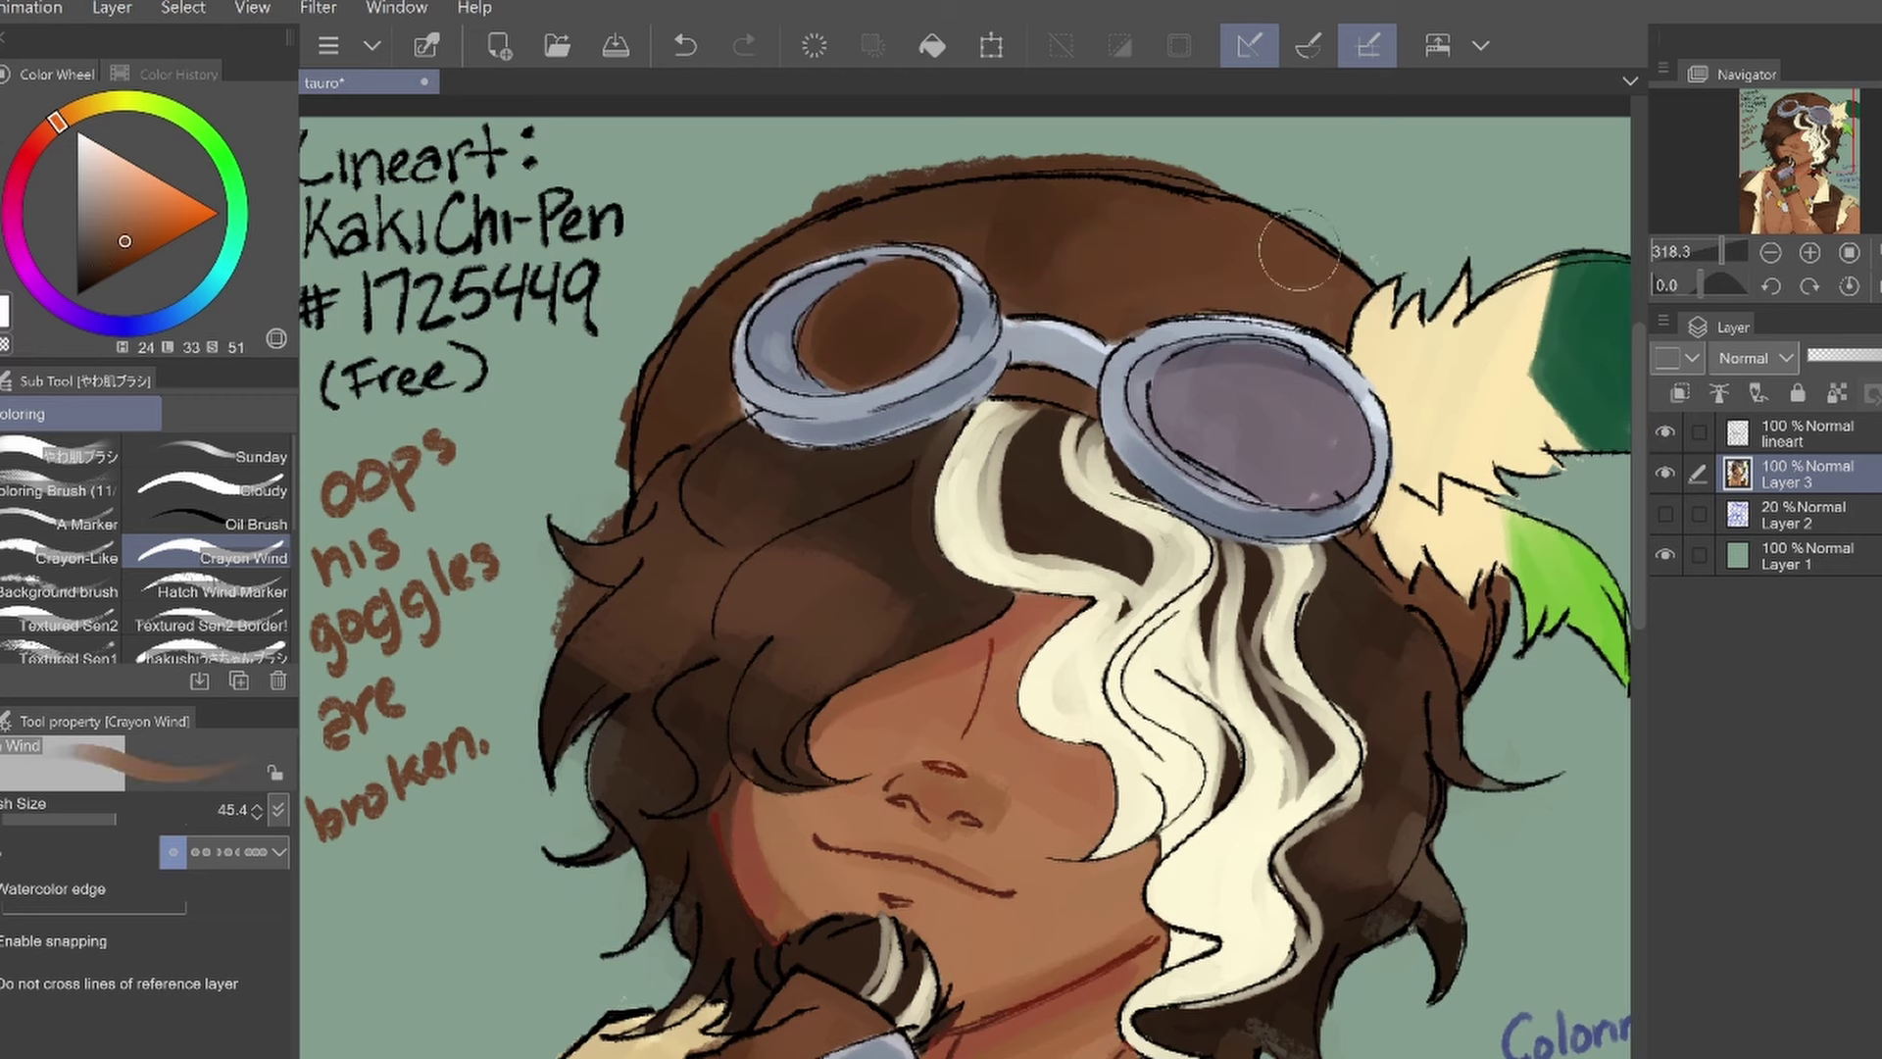
pyautogui.moveTo(1298, 250)
pyautogui.mouseDown()
pyautogui.moveTo(1166, 211)
pyautogui.moveTo(980, 201)
pyautogui.mouseUp()
pyautogui.keyDown('alt'); pyautogui.click(1068, 255); pyautogui.keyUp('alt')
pyautogui.moveTo(1176, 245)
pyautogui.mouseDown()
pyautogui.moveTo(1028, 236)
pyautogui.moveTo(1220, 245)
pyautogui.mouseUp()
pyautogui.keyDown('alt'); pyautogui.click(1127, 225); pyautogui.keyUp('alt')
pyautogui.hotkey('ctrl', 'z')
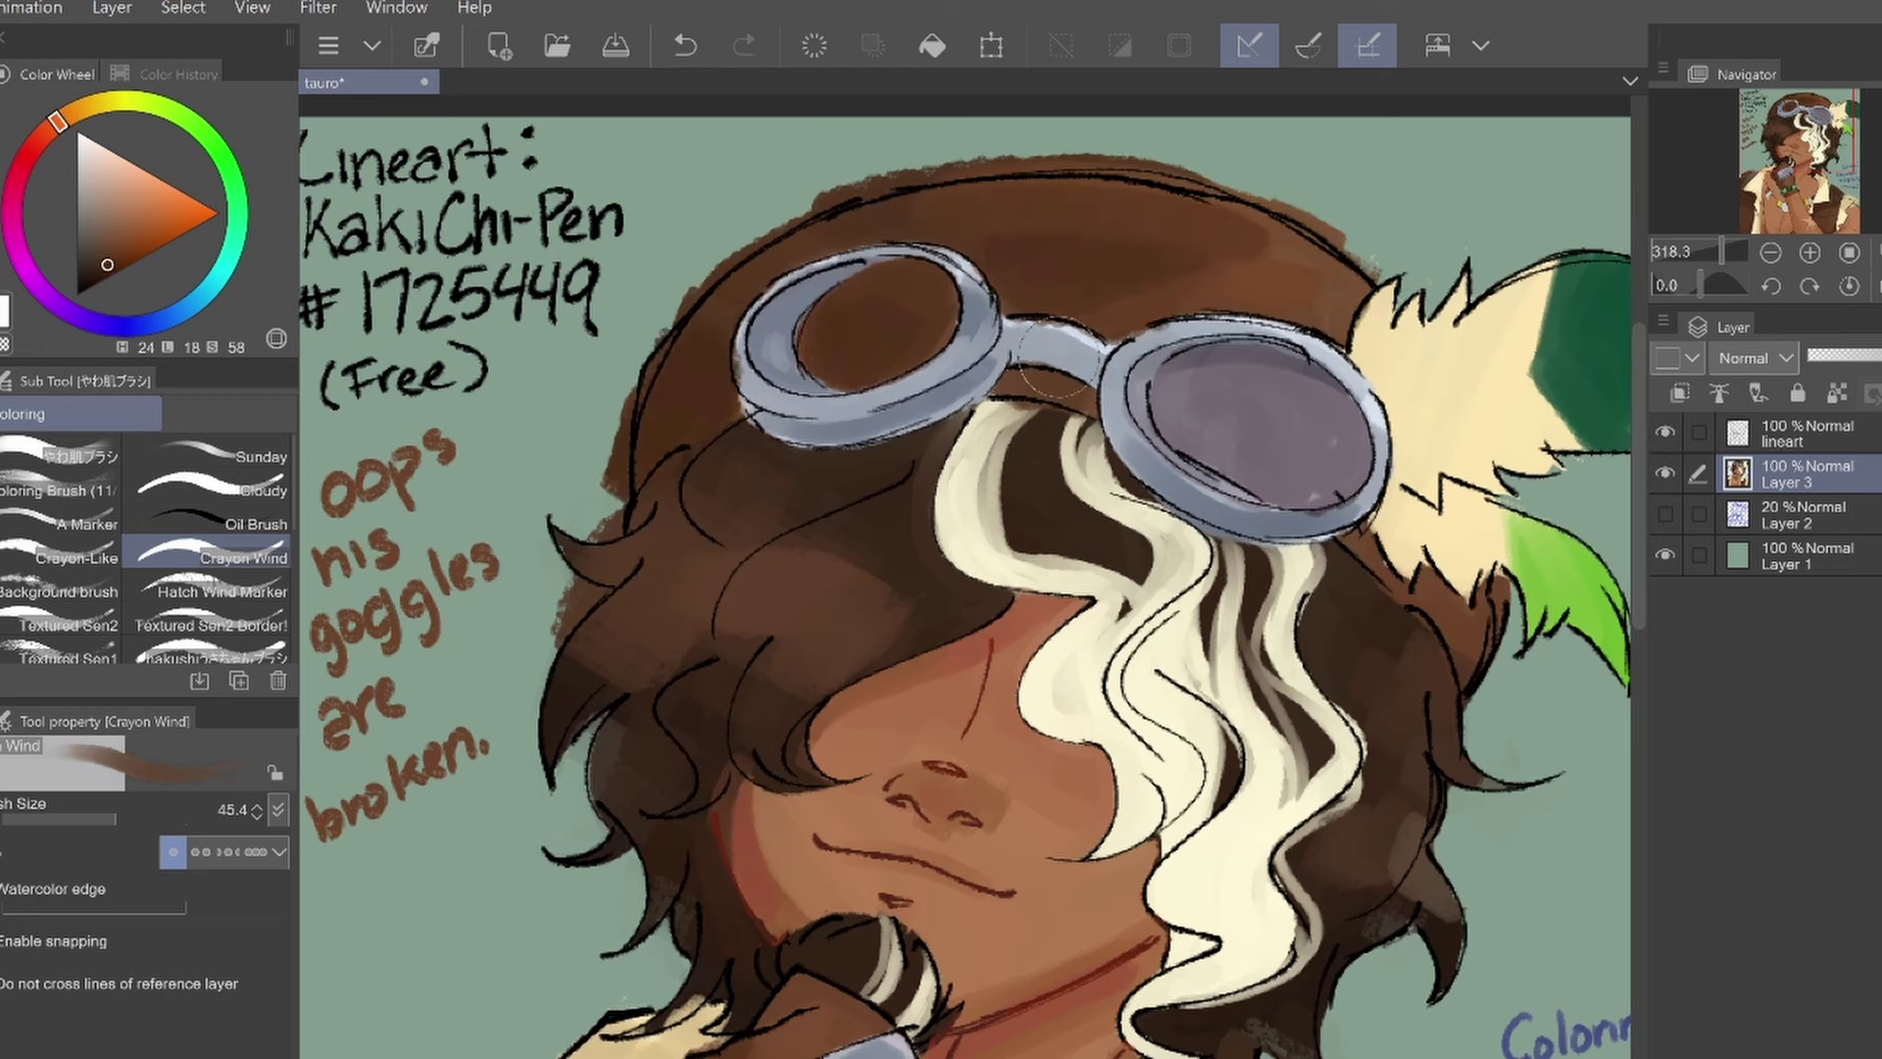
pyautogui.keyDown('alt'); pyautogui.click(1489, 687); pyautogui.keyUp('alt')
pyautogui.moveTo(1465, 628)
pyautogui.mouseDown()
pyautogui.moveTo(1489, 706)
pyautogui.moveTo(1460, 657)
pyautogui.mouseUp()
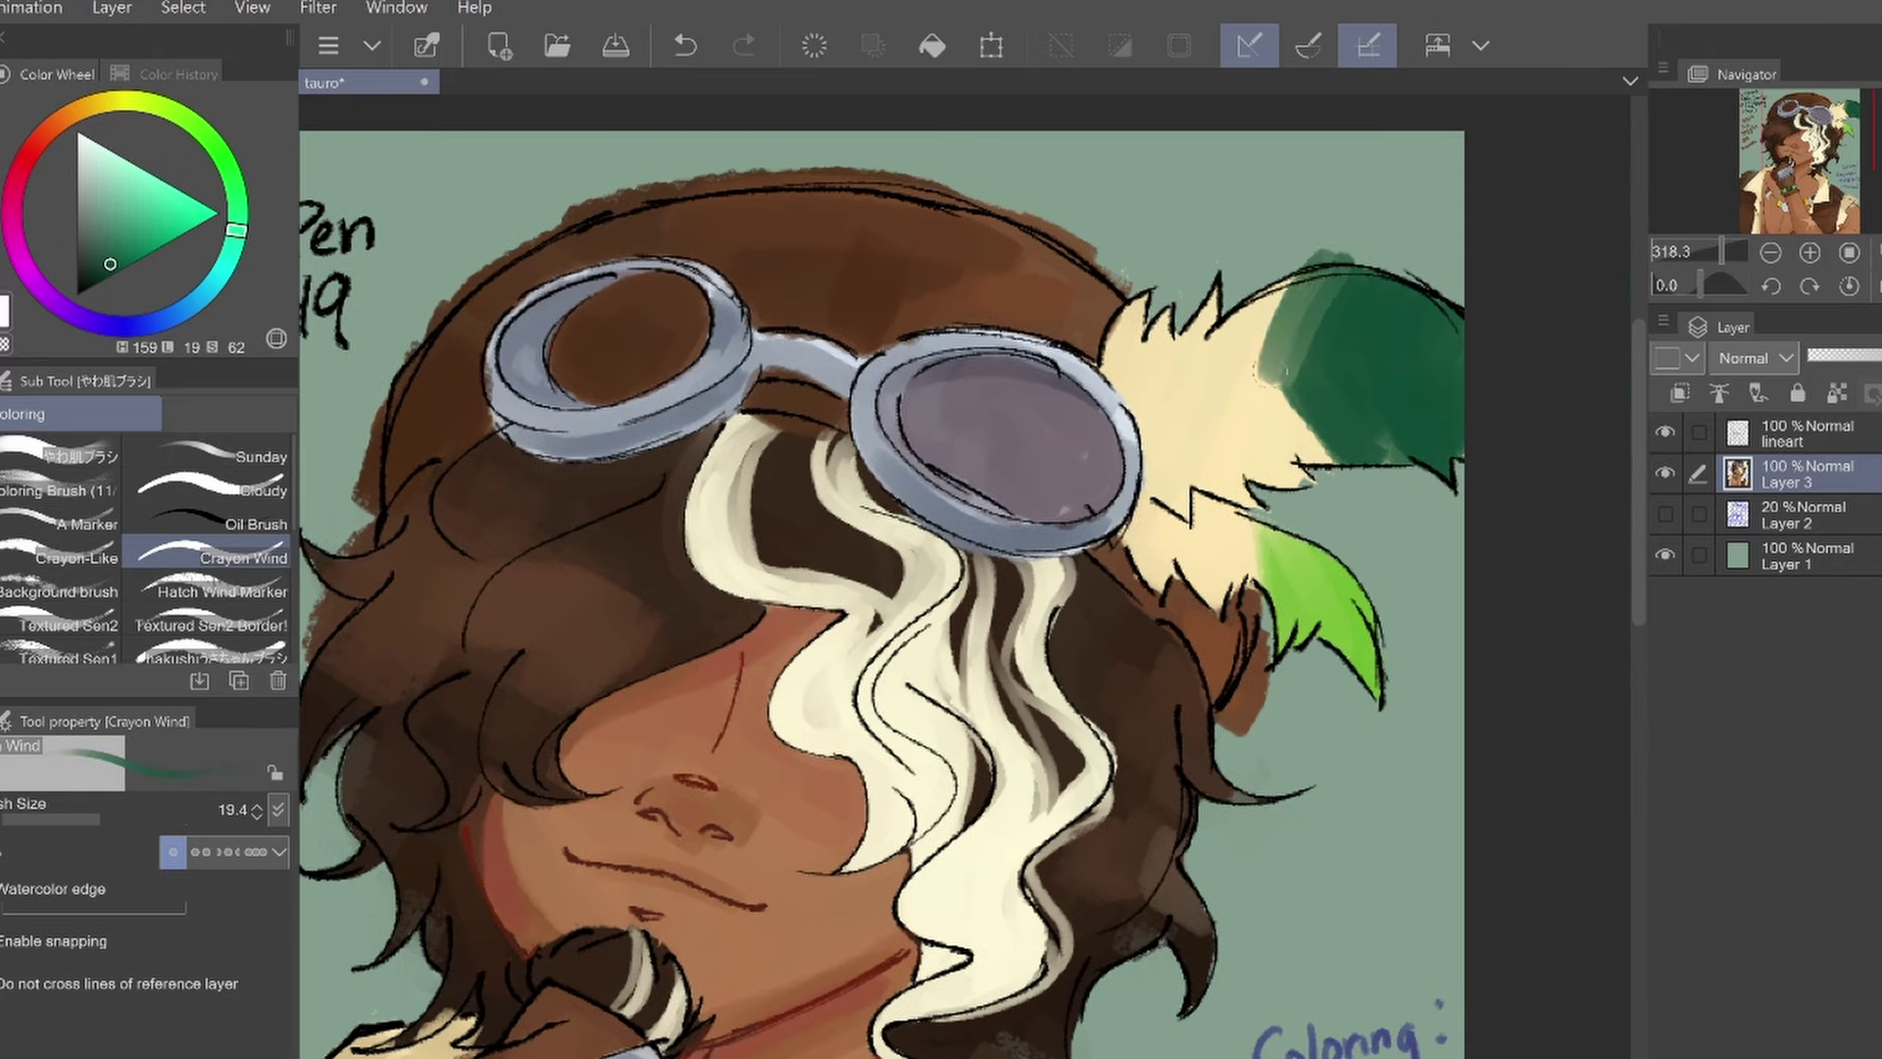
# Paint the large feather's dark green tip with bands of mid green and yellow-green, starting at brush size 30.0
pyautogui.click(257, 806)
pyautogui.click(261, 817)
pyautogui.keyDown('alt'); pyautogui.click(1324, 627); pyautogui.keyUp('alt')
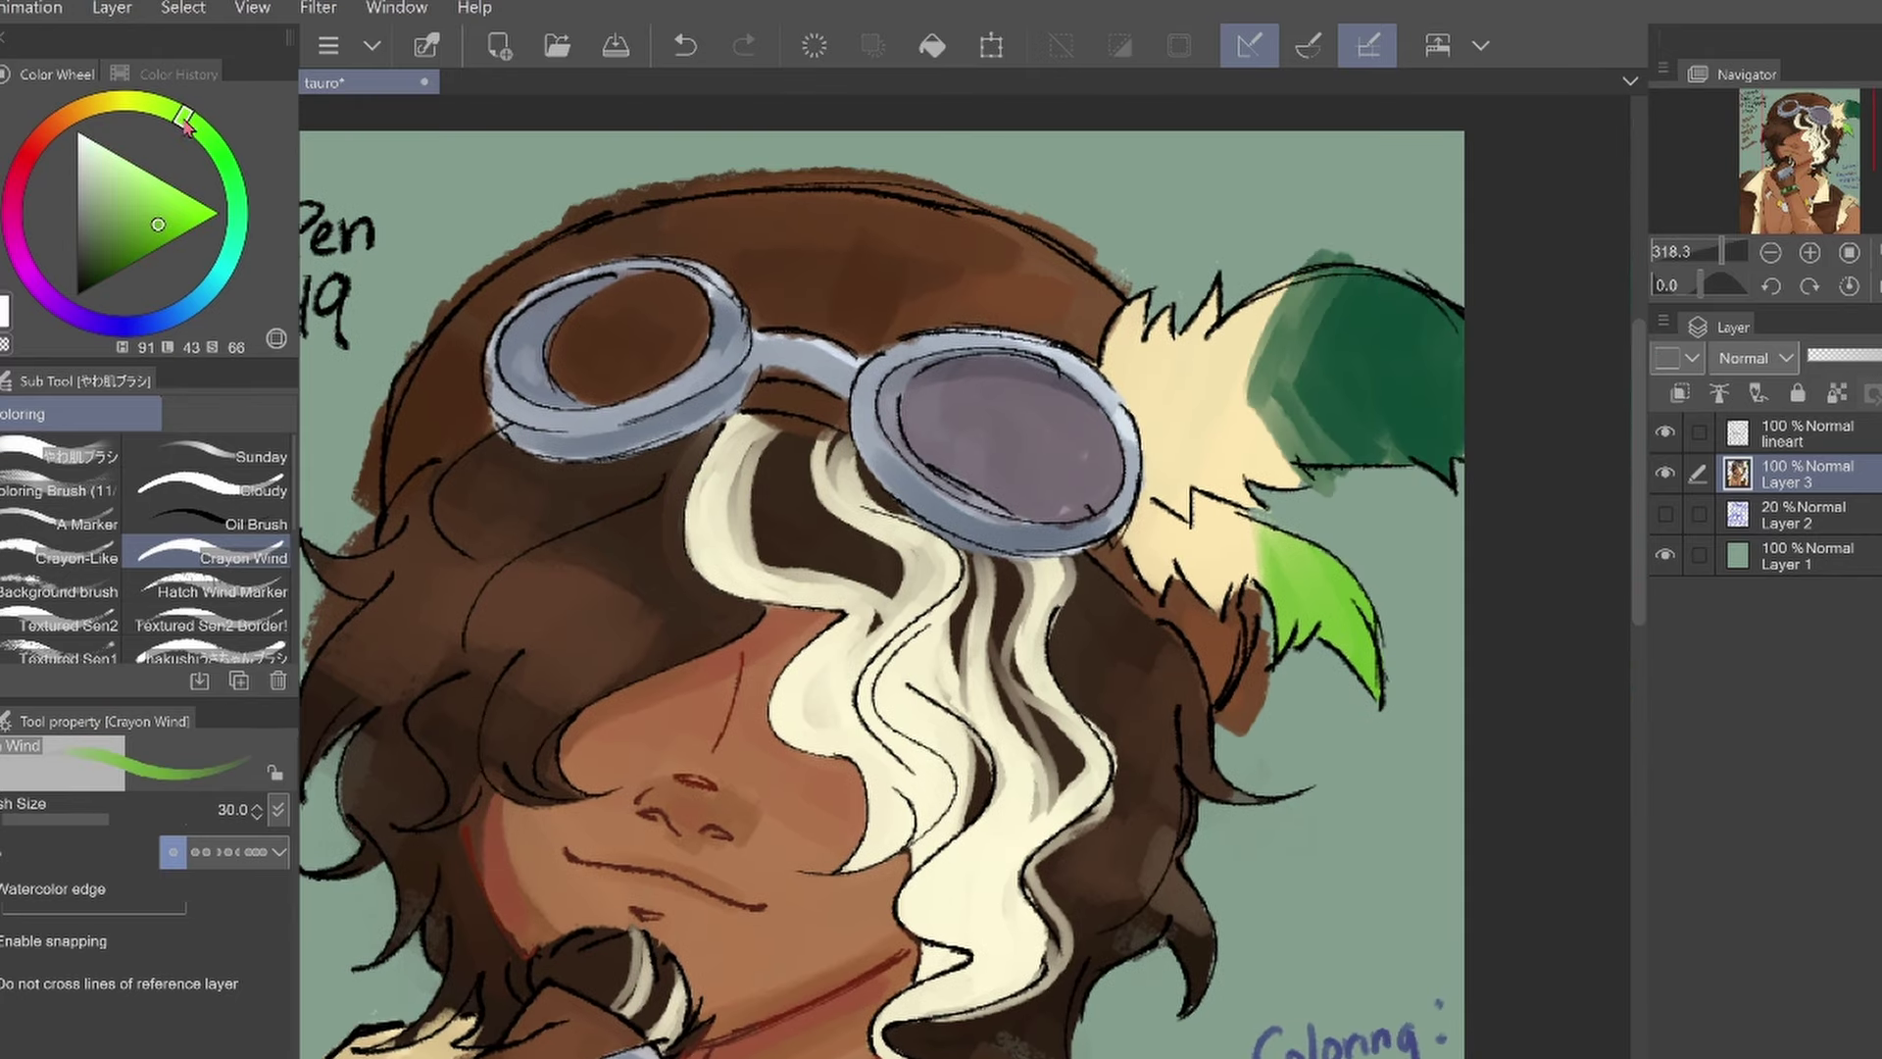
pyautogui.moveTo(1353, 314); pyautogui.dragTo(1450, 412)
pyautogui.moveTo(1372, 353); pyautogui.dragTo(1451, 461)
pyautogui.moveTo(1431, 334); pyautogui.dragTo(1460, 451)
pyautogui.keyDown('alt'); pyautogui.click(1352, 411); pyautogui.keyUp('alt')
pyautogui.moveTo(1313, 353); pyautogui.dragTo(1451, 490)
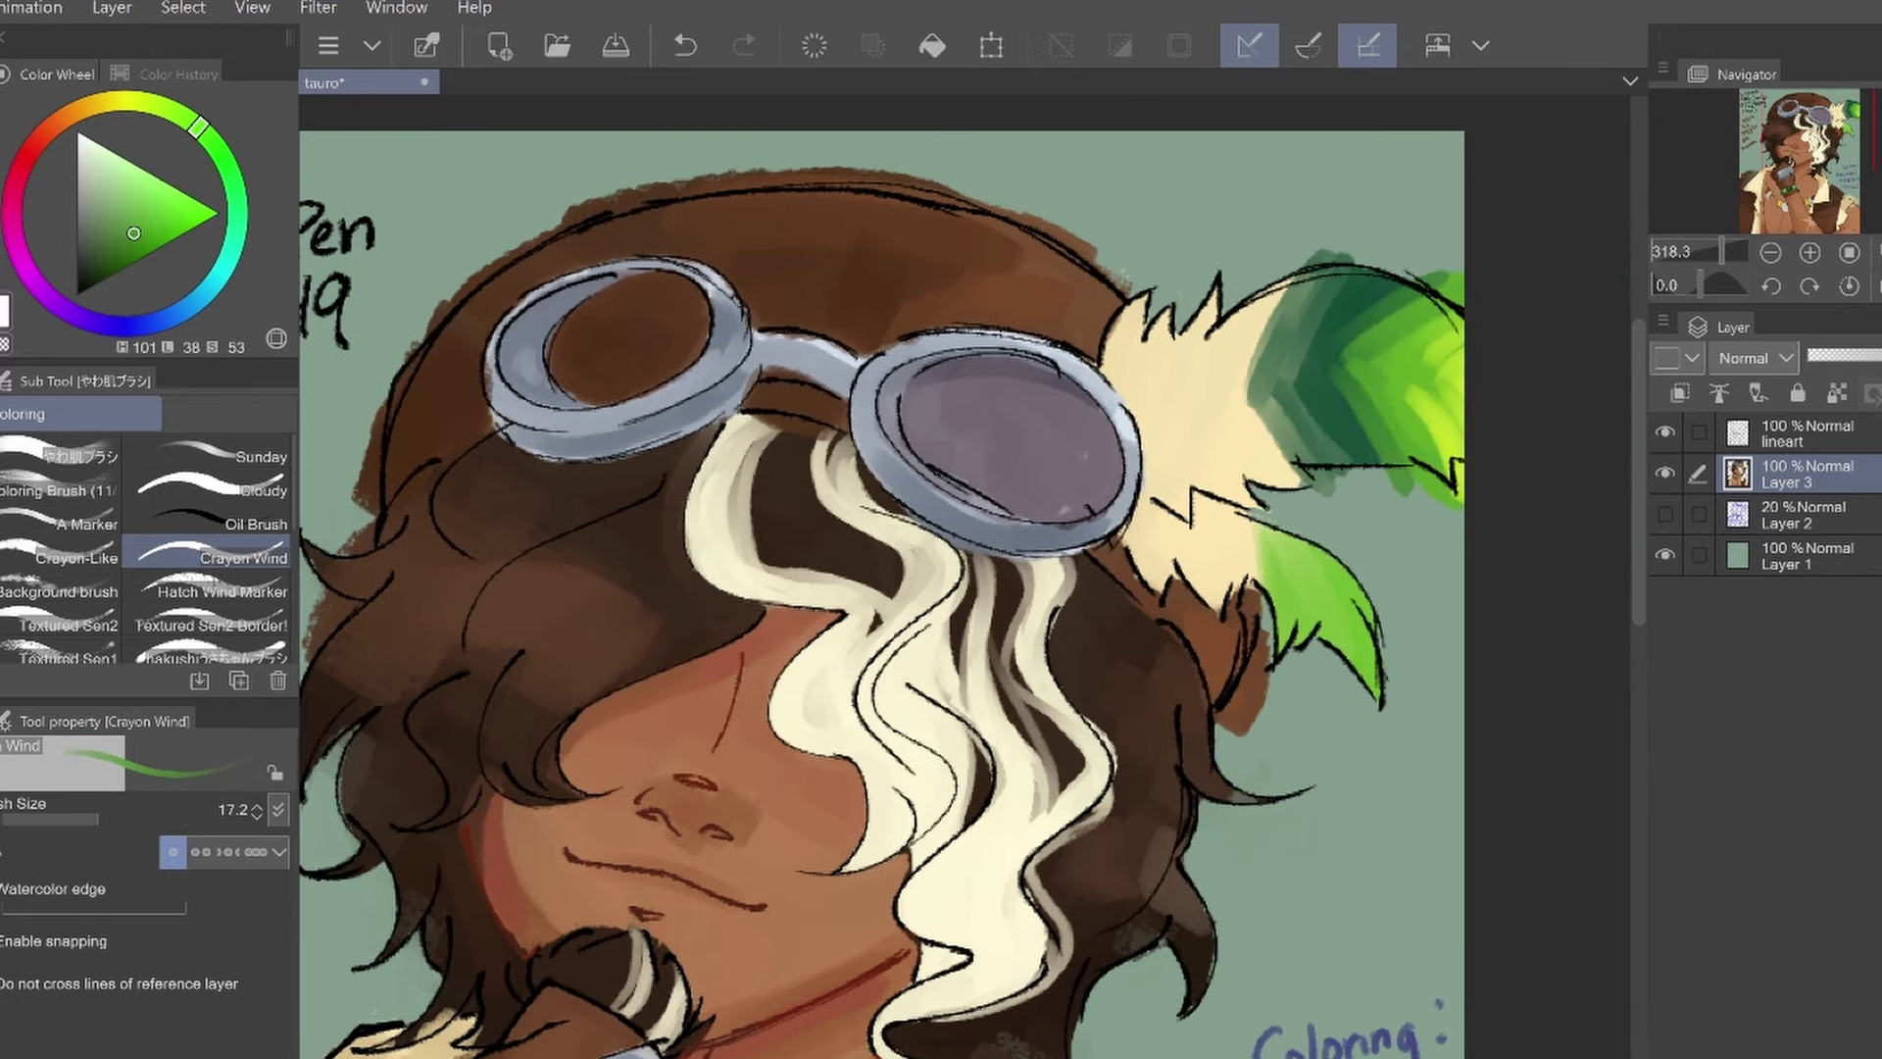
# Extend lighter green into the small feather and blend greens and bright yellow-green across the large feather's tip at size 26.3
pyautogui.moveTo(1362, 637); pyautogui.dragTo(1215, 505)
pyautogui.keyDown('alt'); pyautogui.click(1402, 323); pyautogui.keyUp('alt')
pyautogui.moveTo(1304, 284)
pyautogui.mouseDown()
pyautogui.moveTo(1254, 412)
pyautogui.moveTo(1372, 277)
pyautogui.moveTo(1333, 382)
pyautogui.mouseUp()
pyautogui.press(']')
pyautogui.keyDown('alt'); pyautogui.click(1450, 324); pyautogui.keyUp('alt')
pyautogui.moveTo(1441, 324); pyautogui.dragTo(1460, 432)
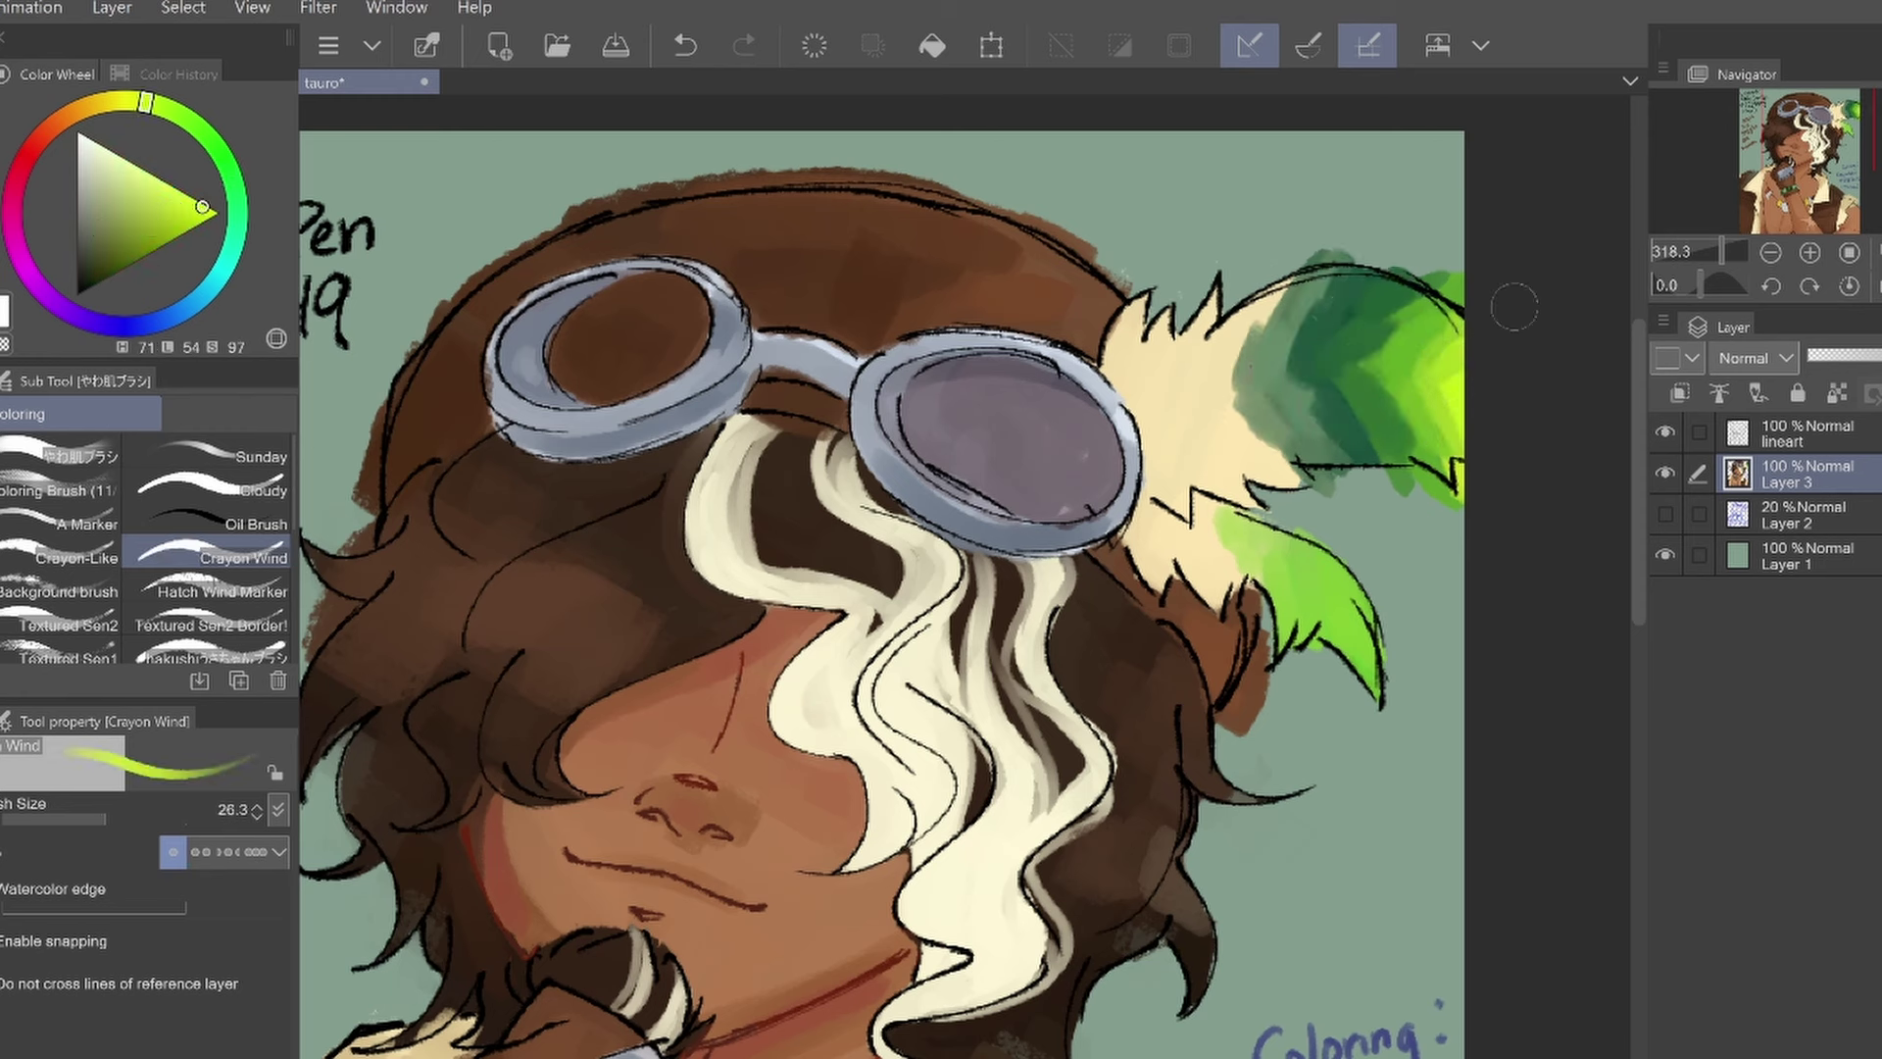
# Brighten the feathers' cream sections with paler cream and clean up the paint spilling past the feather and hat outlines
pyautogui.keyDown('alt'); pyautogui.click(1166, 372); pyautogui.keyUp('alt')
pyautogui.moveTo(1127, 294)
pyautogui.mouseDown()
pyautogui.moveTo(1275, 471)
pyautogui.moveTo(1215, 607)
pyautogui.mouseUp()
pyautogui.keyDown('alt'); pyautogui.click(1225, 637); pyautogui.keyUp('alt')
pyautogui.press('[')
pyautogui.press('[')
pyautogui.press('[')
pyautogui.press('[')
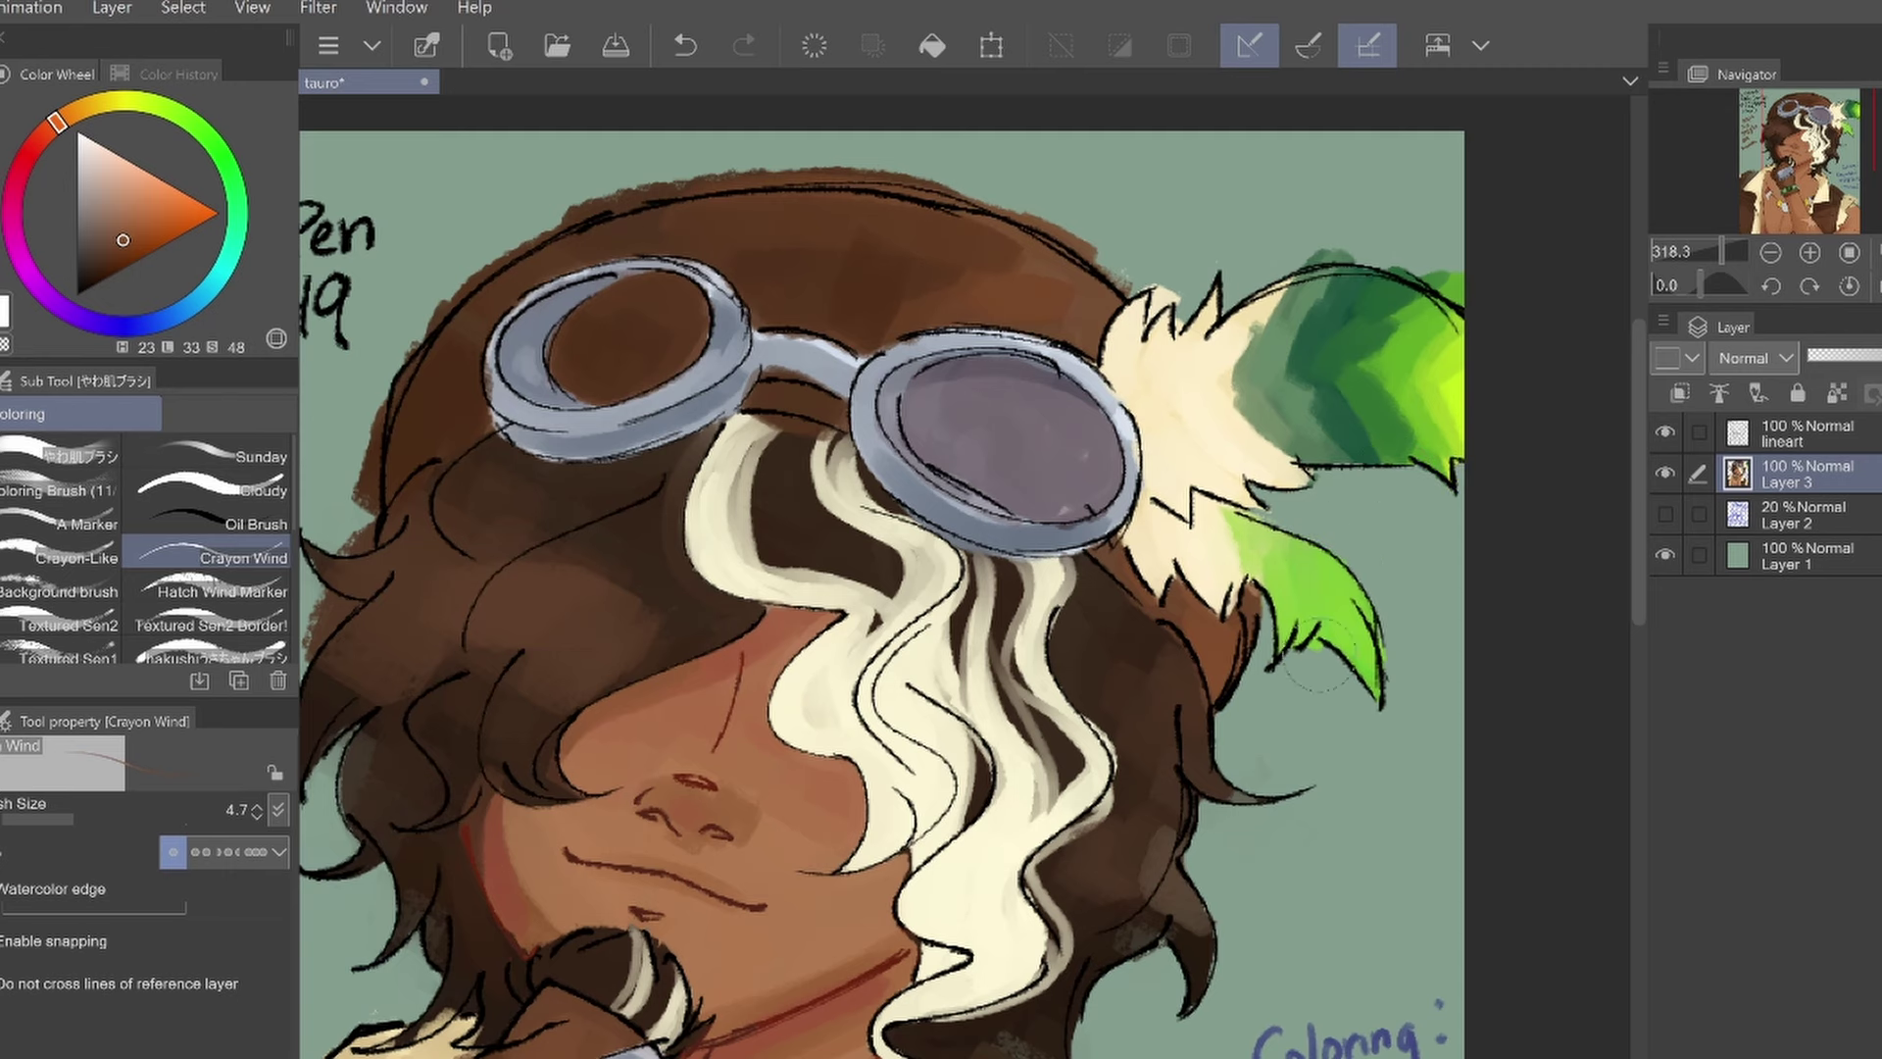
pyautogui.moveTo(644, 165); pyautogui.dragTo(860, 145)
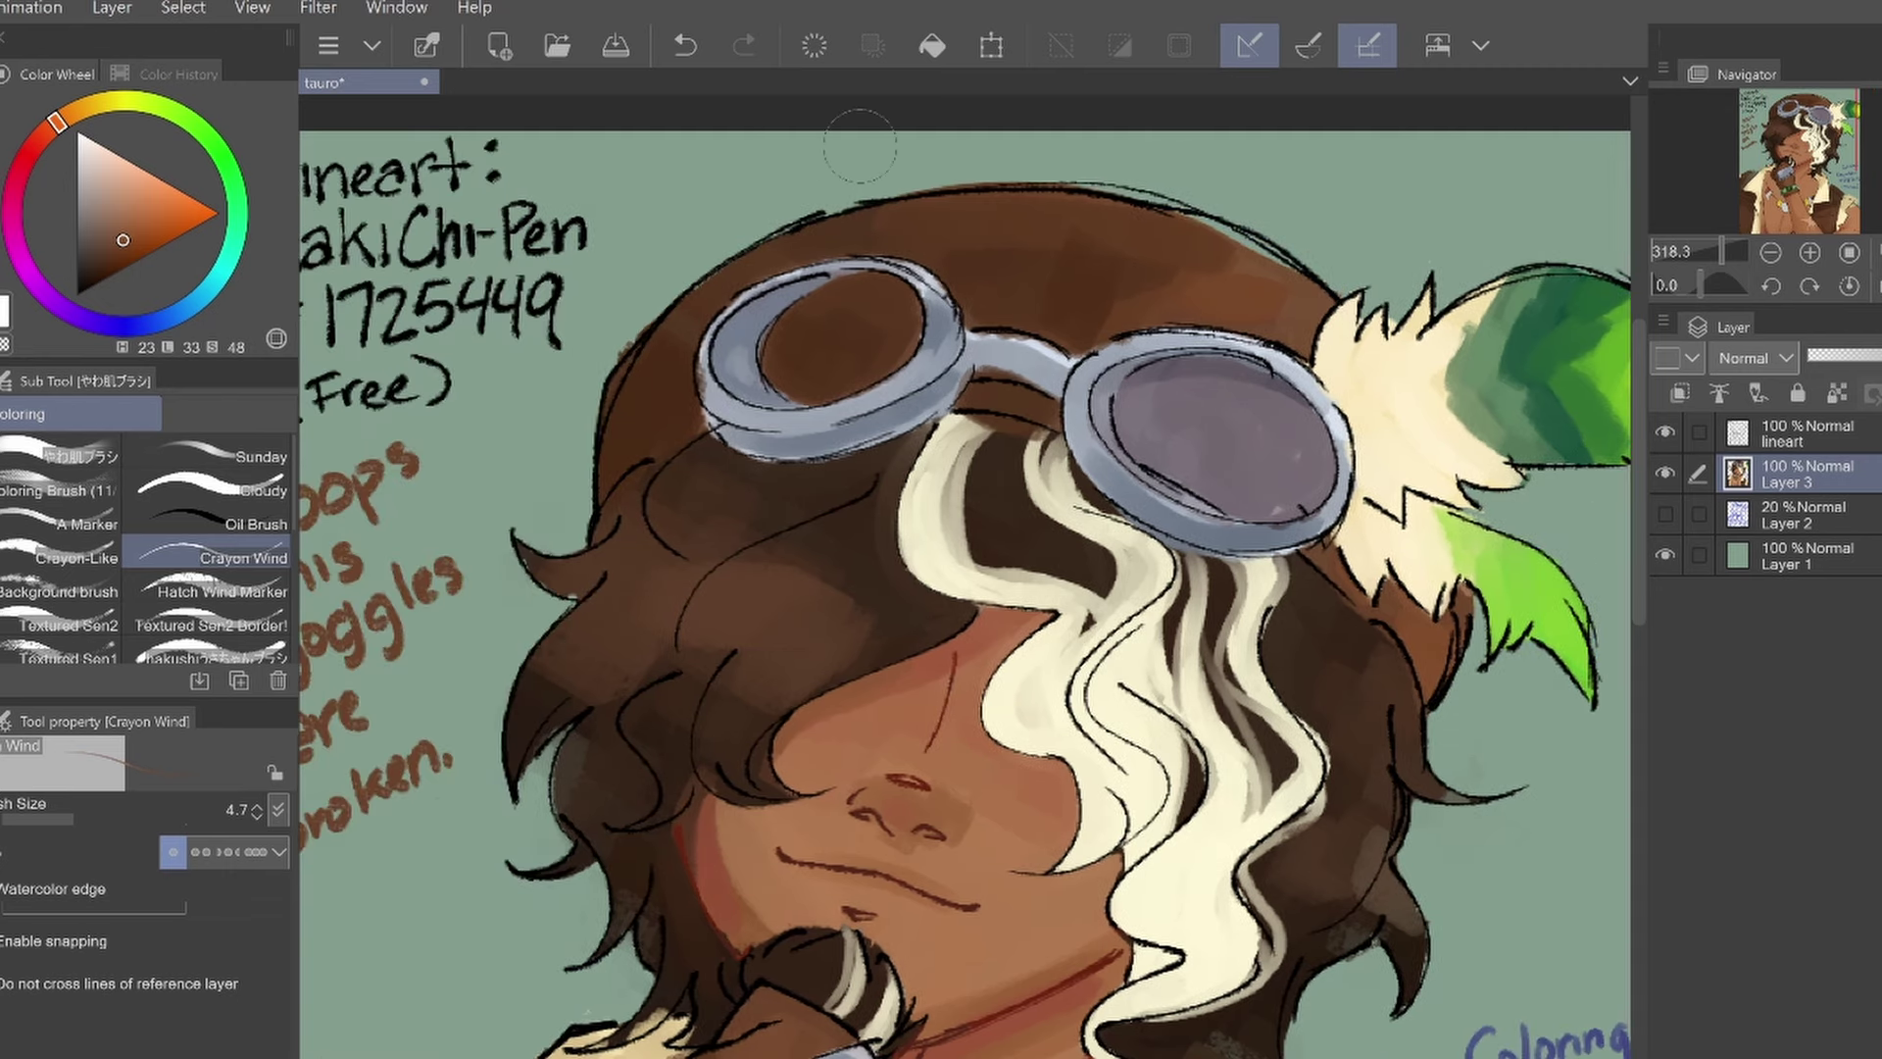
# Draw thin dark purple-grey lines on the remaining goggle lens with the kaki pen at size 8.0
pyautogui.keyDown('alt'); pyautogui.click(717, 527); pyautogui.keyUp('alt')
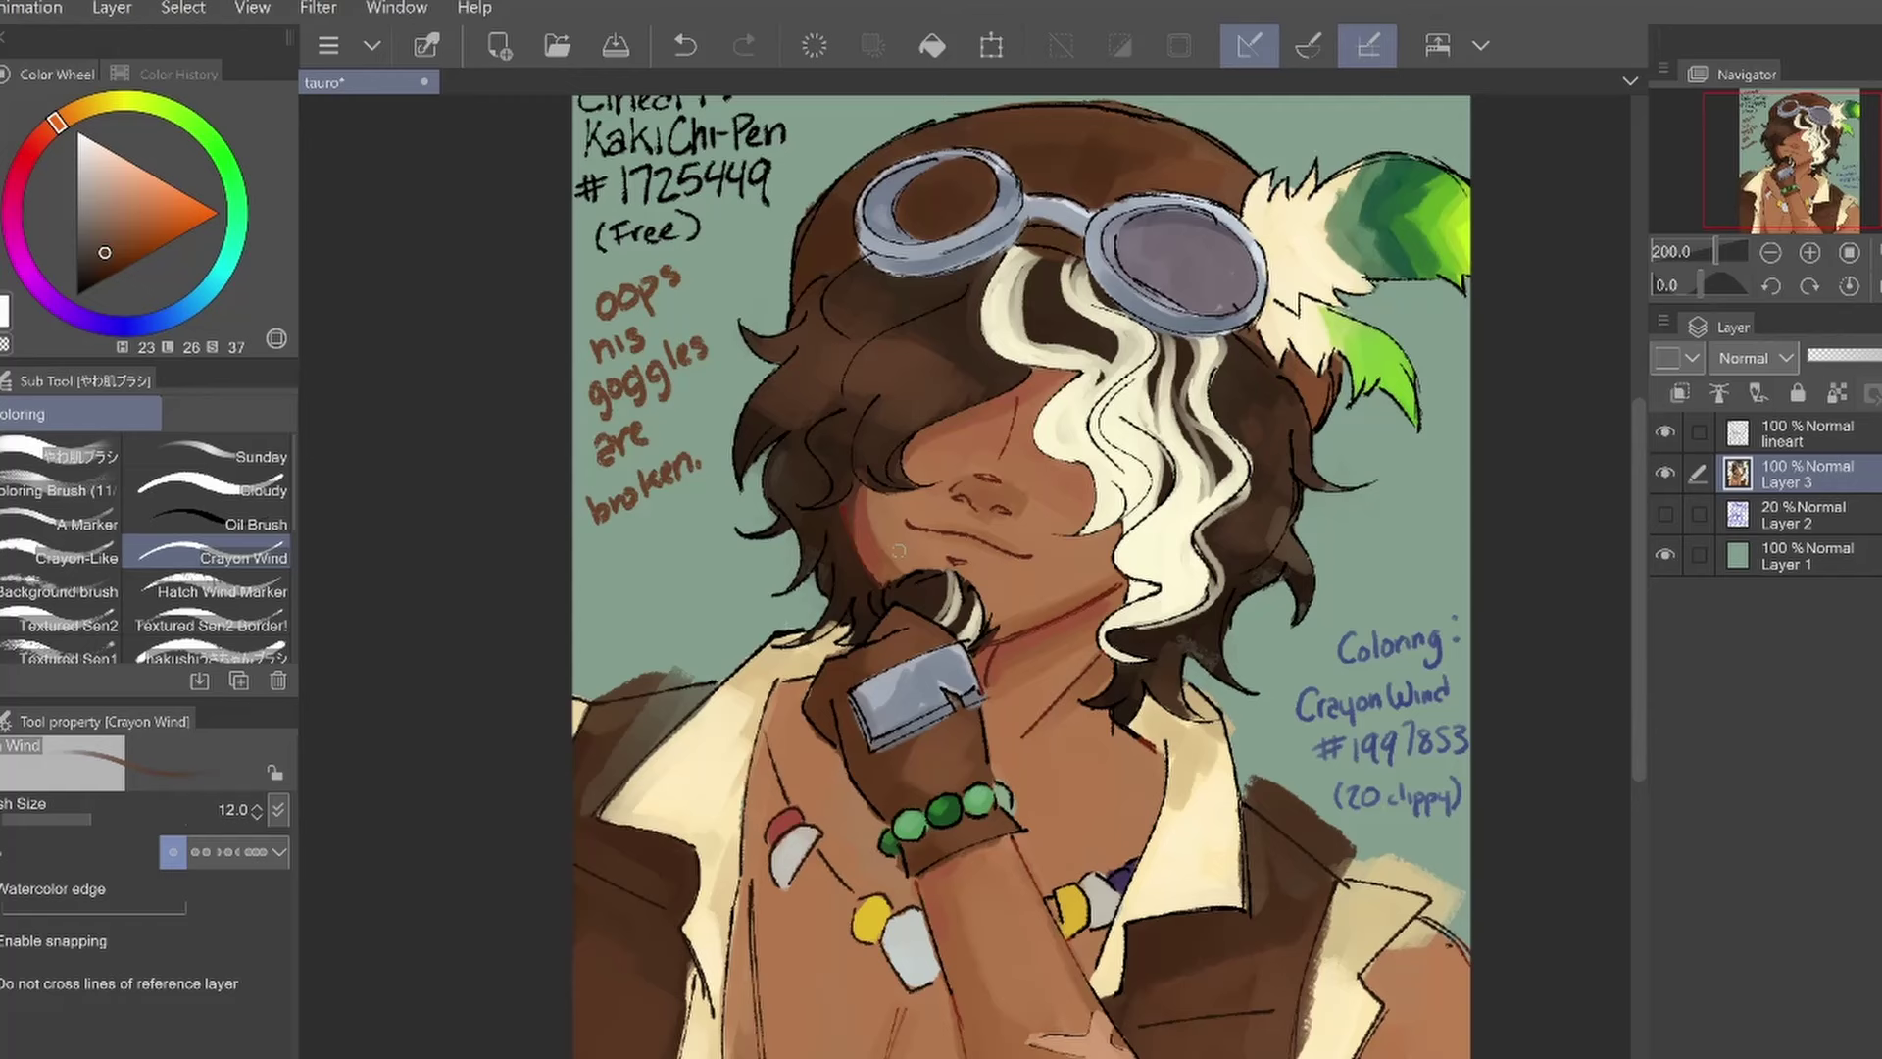
pyautogui.press('p')
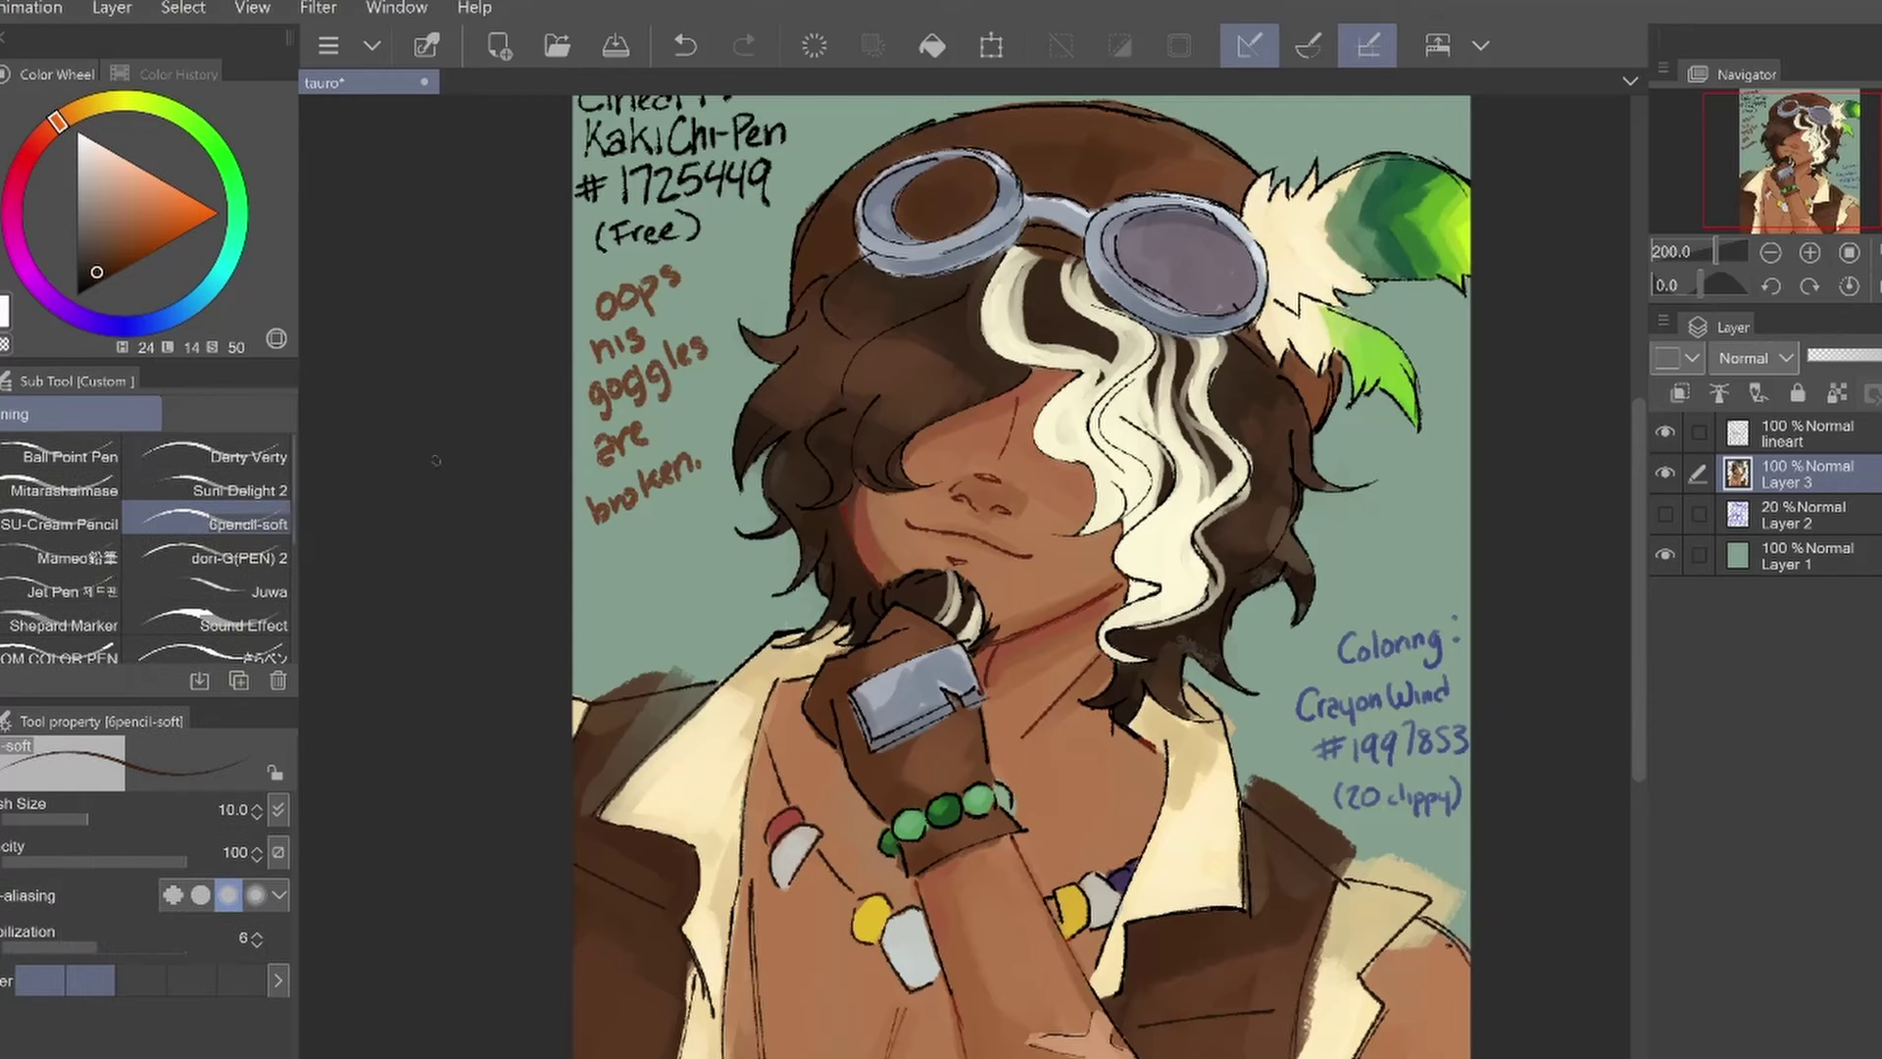
pyautogui.press('p')
pyautogui.hotkey('ctrl', 'z')
pyautogui.hotkey('ctrl', 'z')
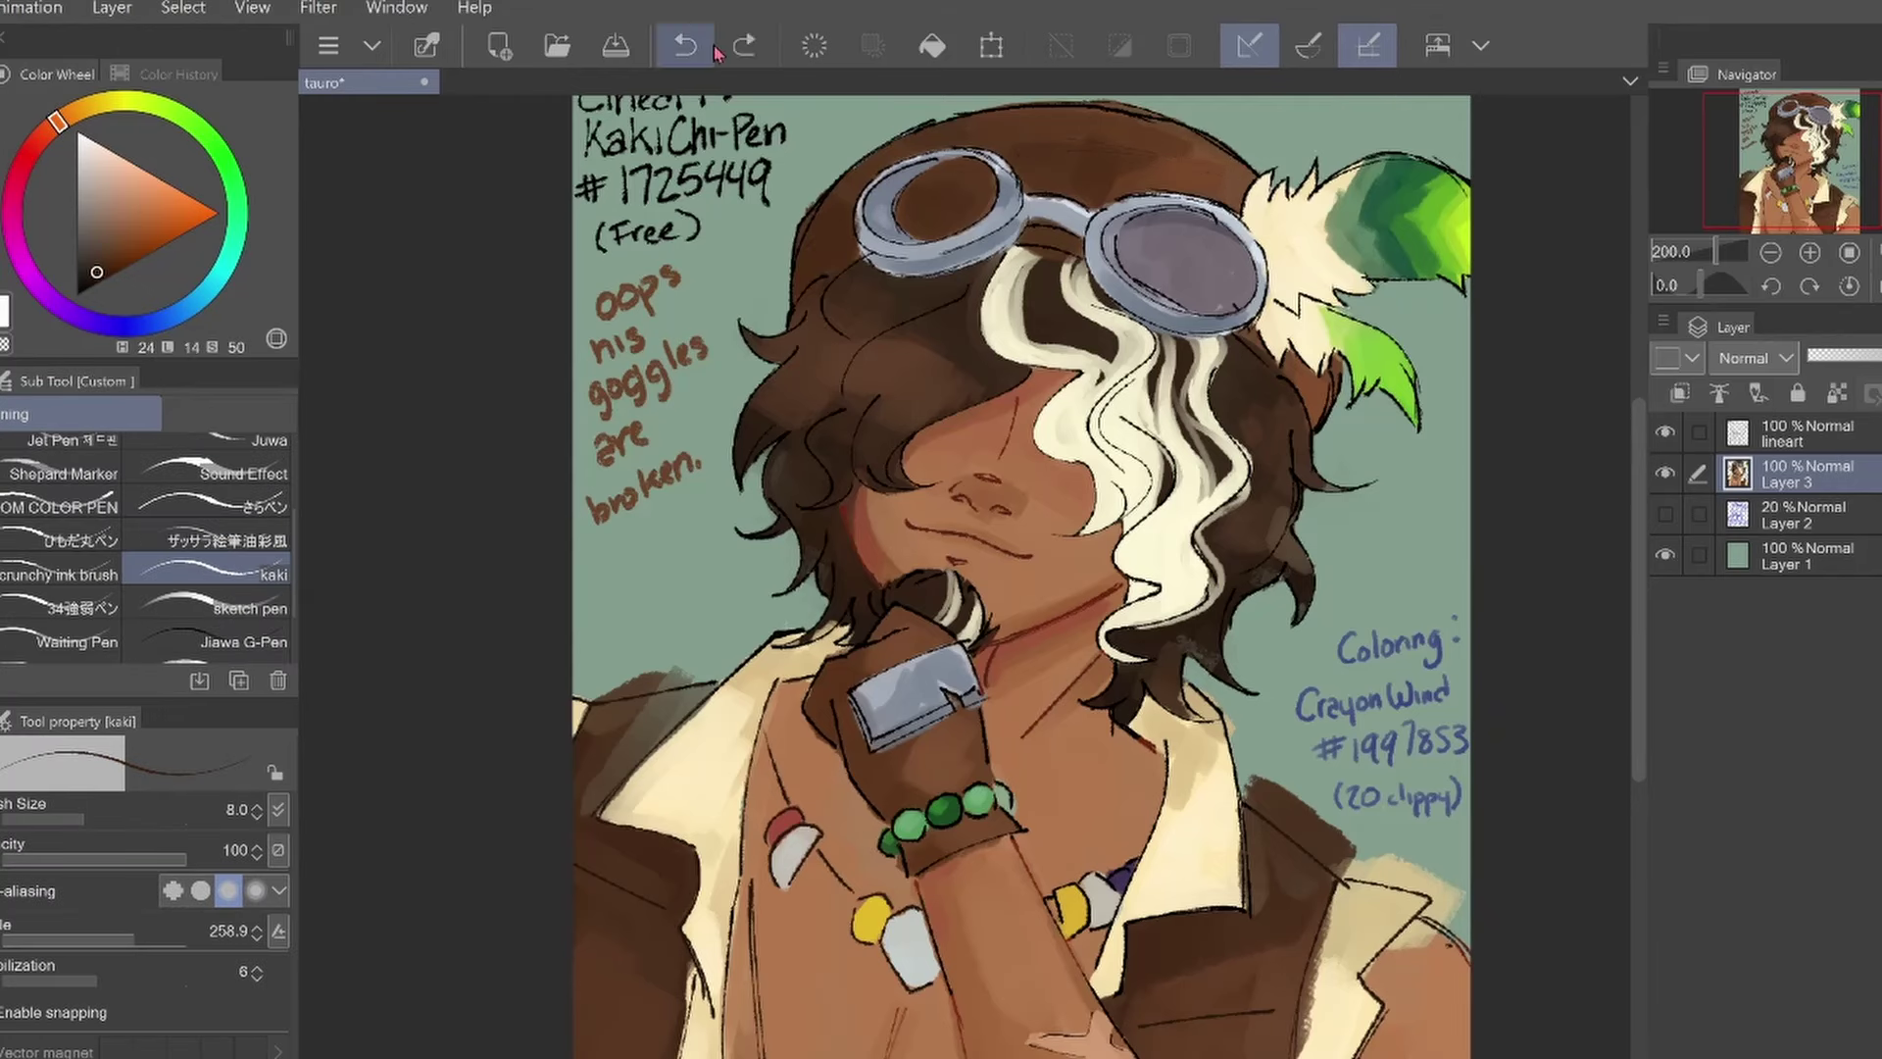
pyautogui.keyDown('alt'); pyautogui.click(1198, 223); pyautogui.keyUp('alt')
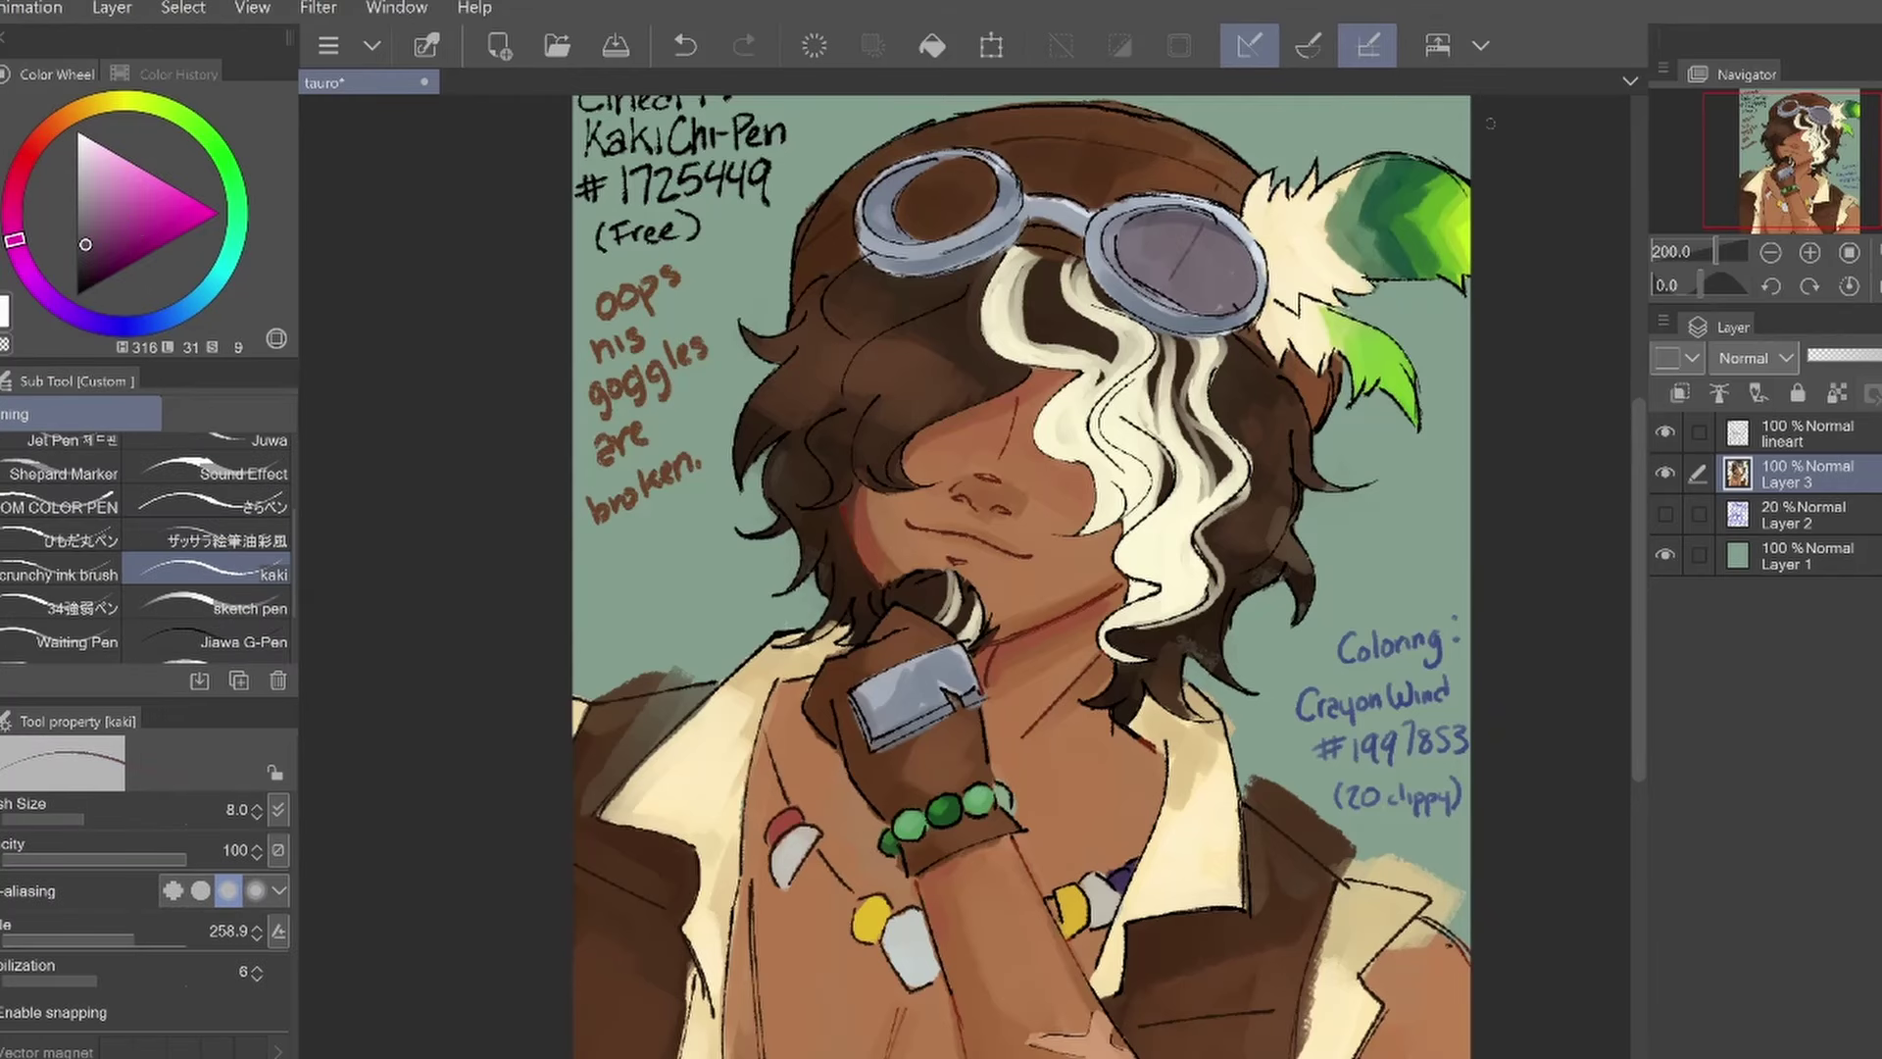
# Highlight the red and yellow beads on the necklace's near side with lighter red and bright yellow, using Crayon Wind at size 14.0
pyautogui.scroll(-5, 1019, 578)
pyautogui.press('b')
pyautogui.hotkey('ctrl', '+')
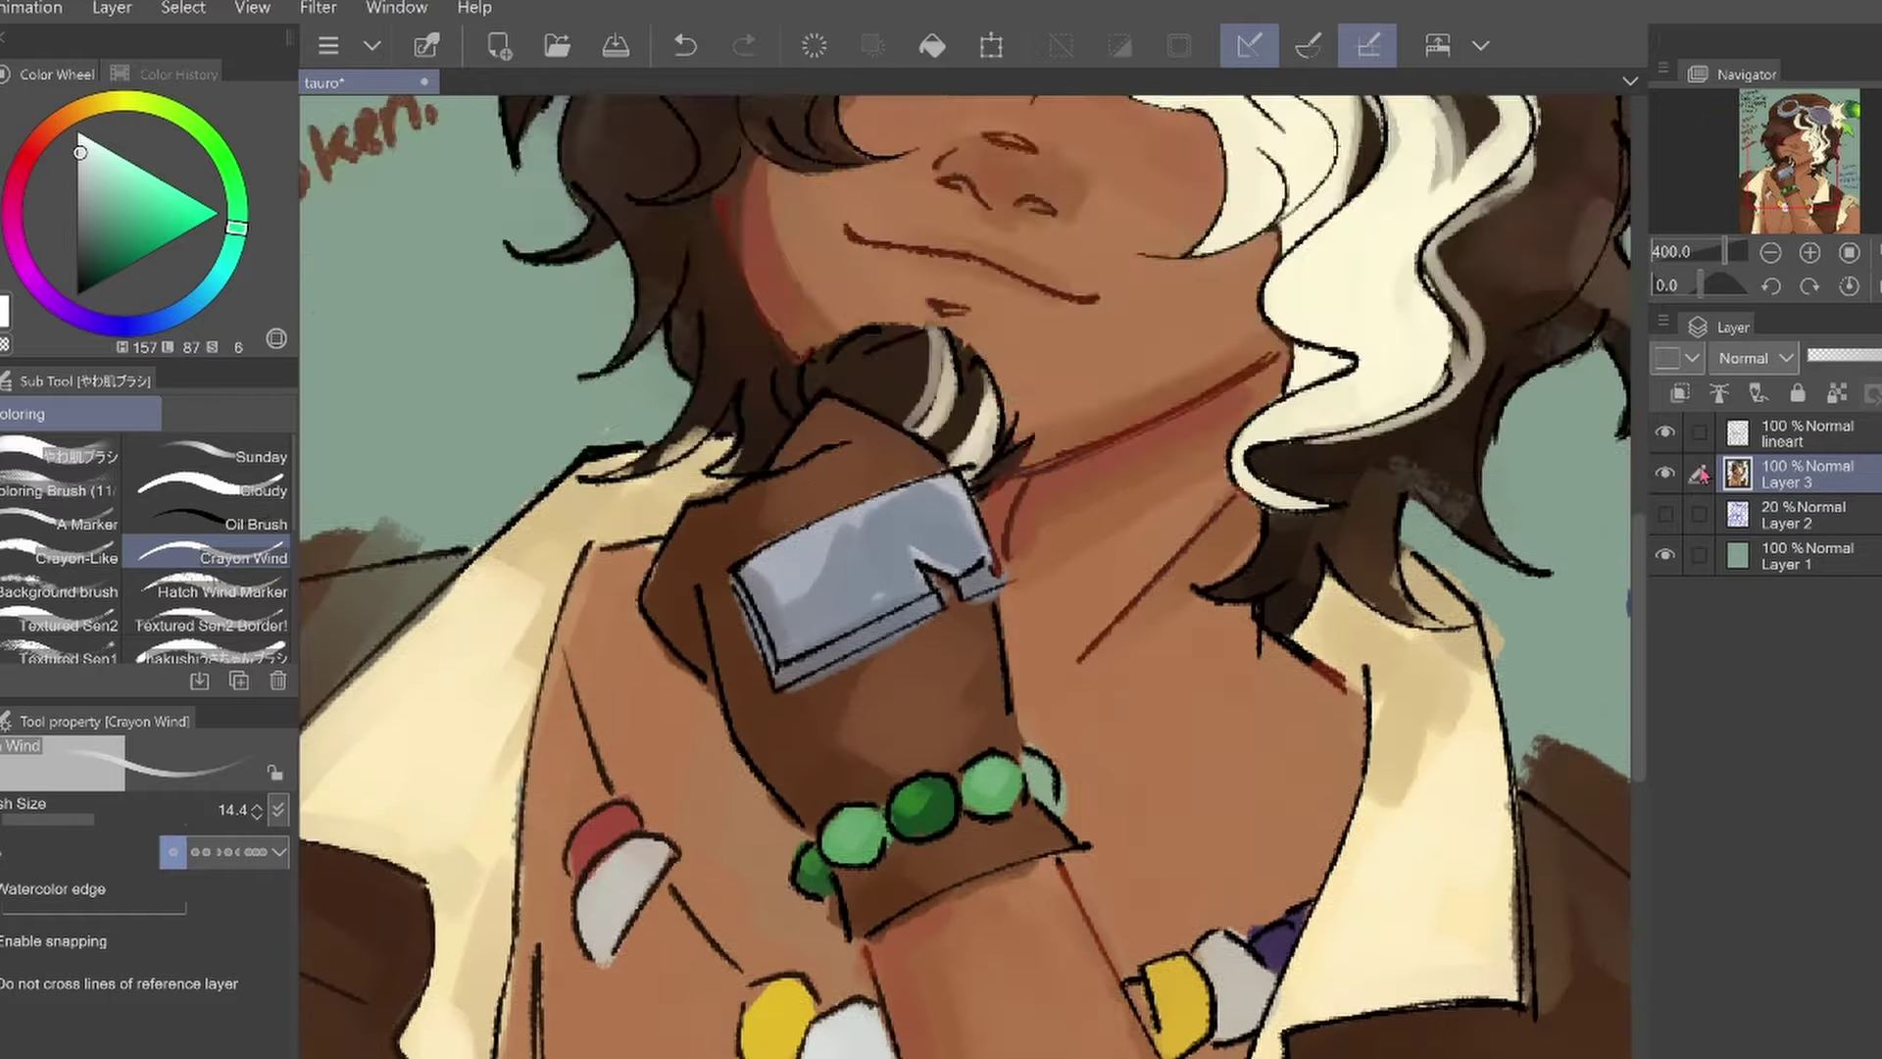
pyautogui.scroll(-3, 523, 96)
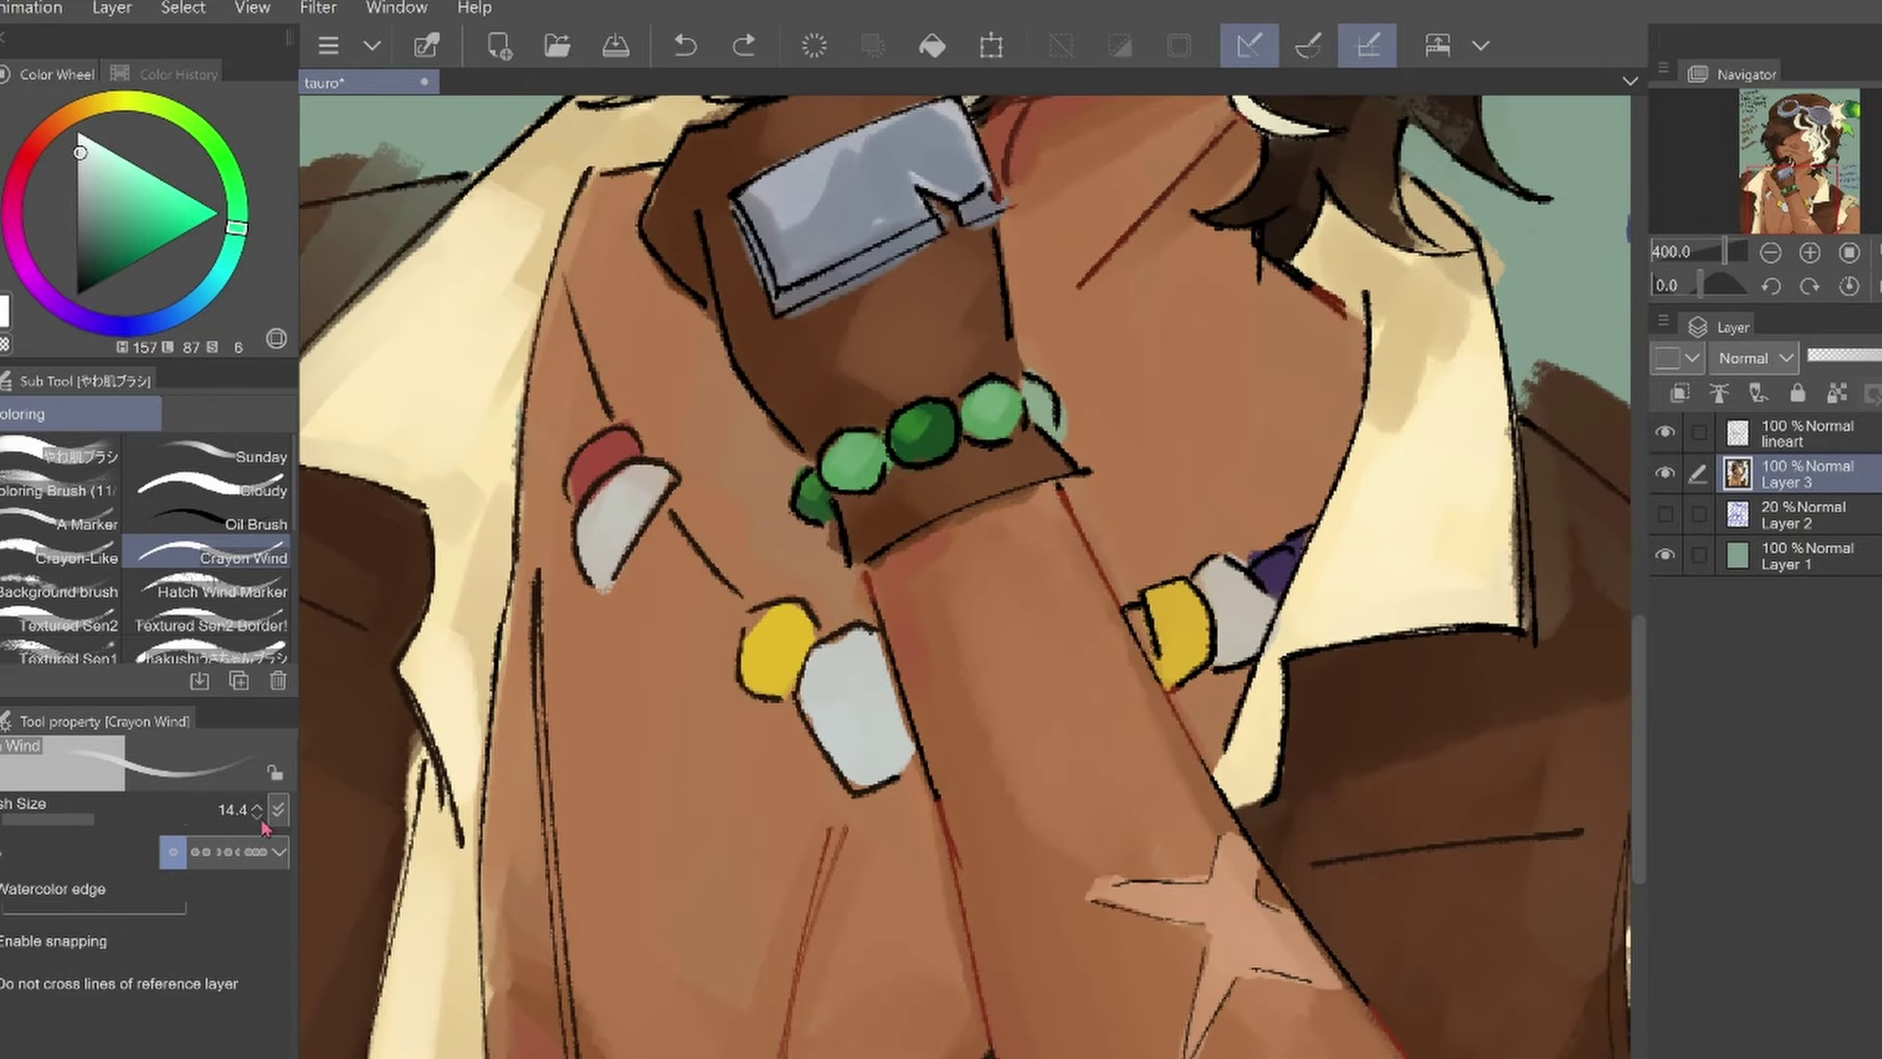
pyautogui.click(36, 142)
pyautogui.click(98, 103)
pyautogui.click(161, 179)
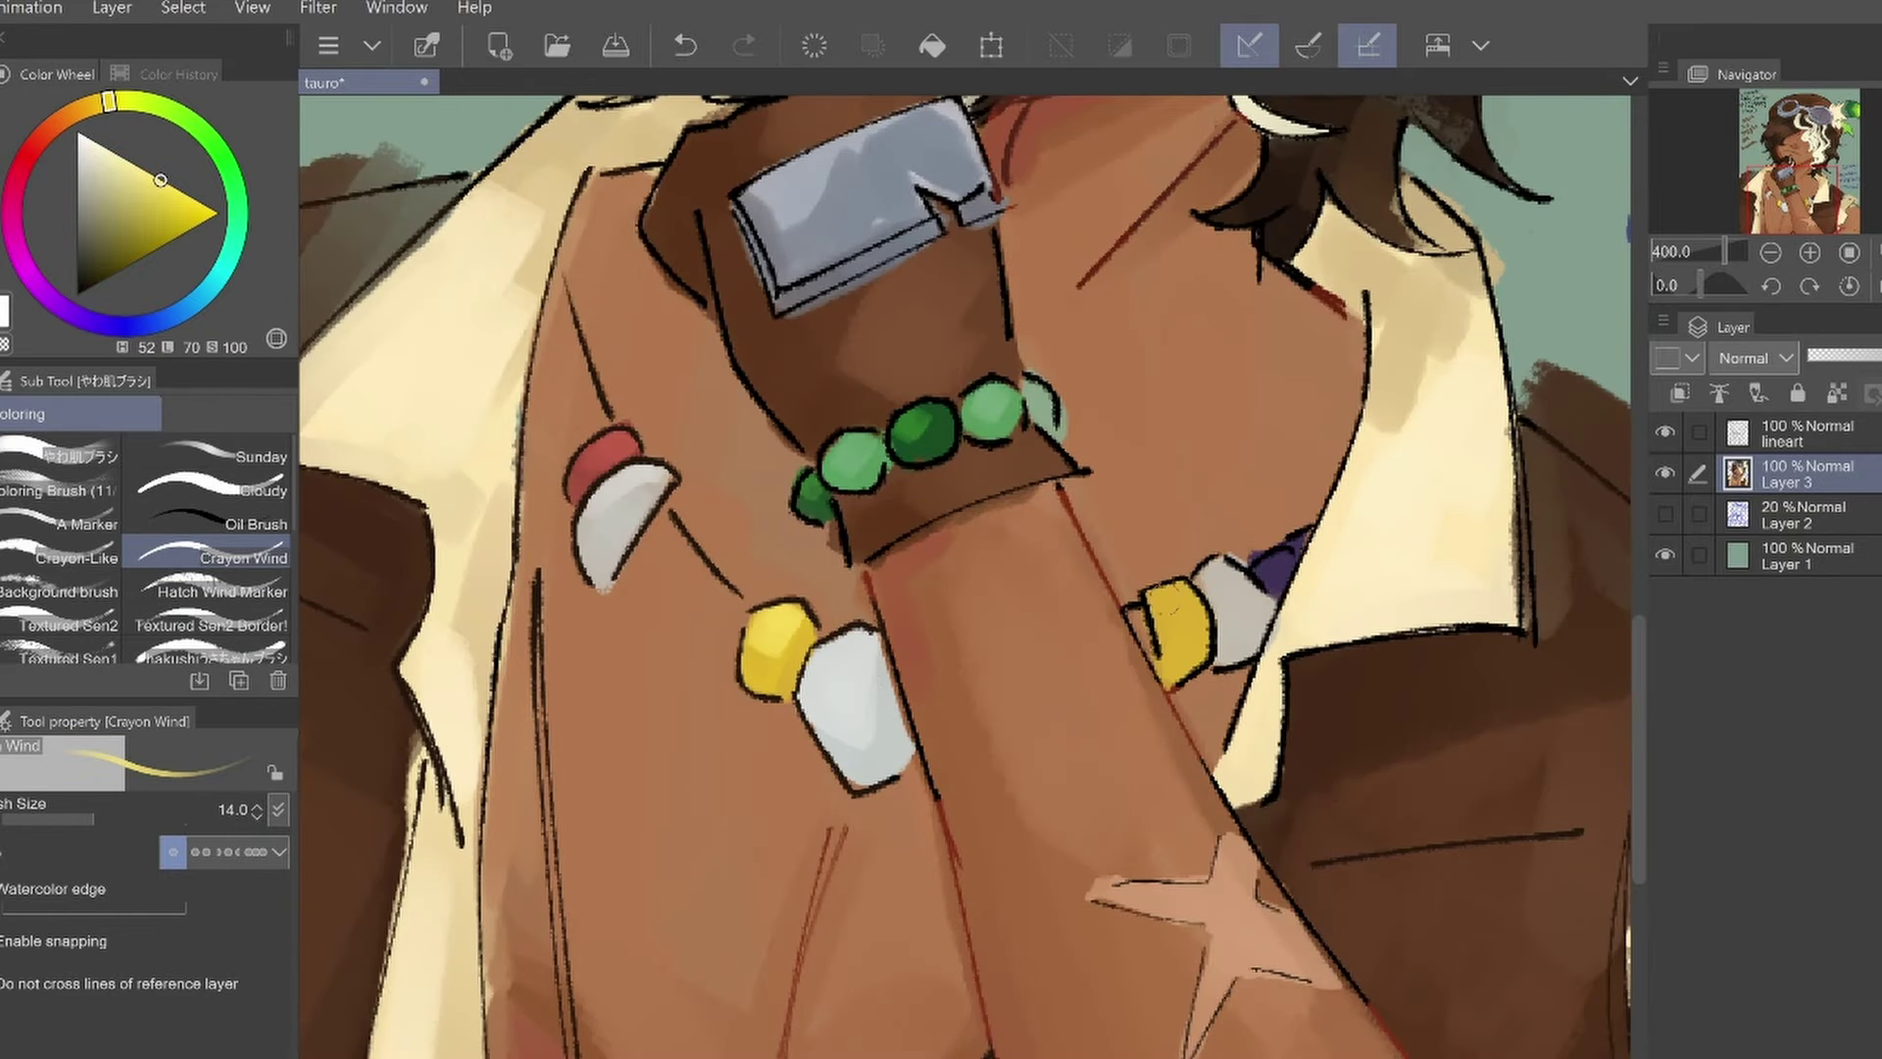
# Brighten the yellow, white and purple beads on the necklace's far side with lighter tints of their own colours
pyautogui.keyDown('alt'); pyautogui.click(1275, 573); pyautogui.keyUp('alt')
pyautogui.keyDown('alt'); pyautogui.click(1144, 527); pyautogui.keyUp('alt')
pyautogui.keyDown('alt'); pyautogui.click(921, 431); pyautogui.keyUp('alt')
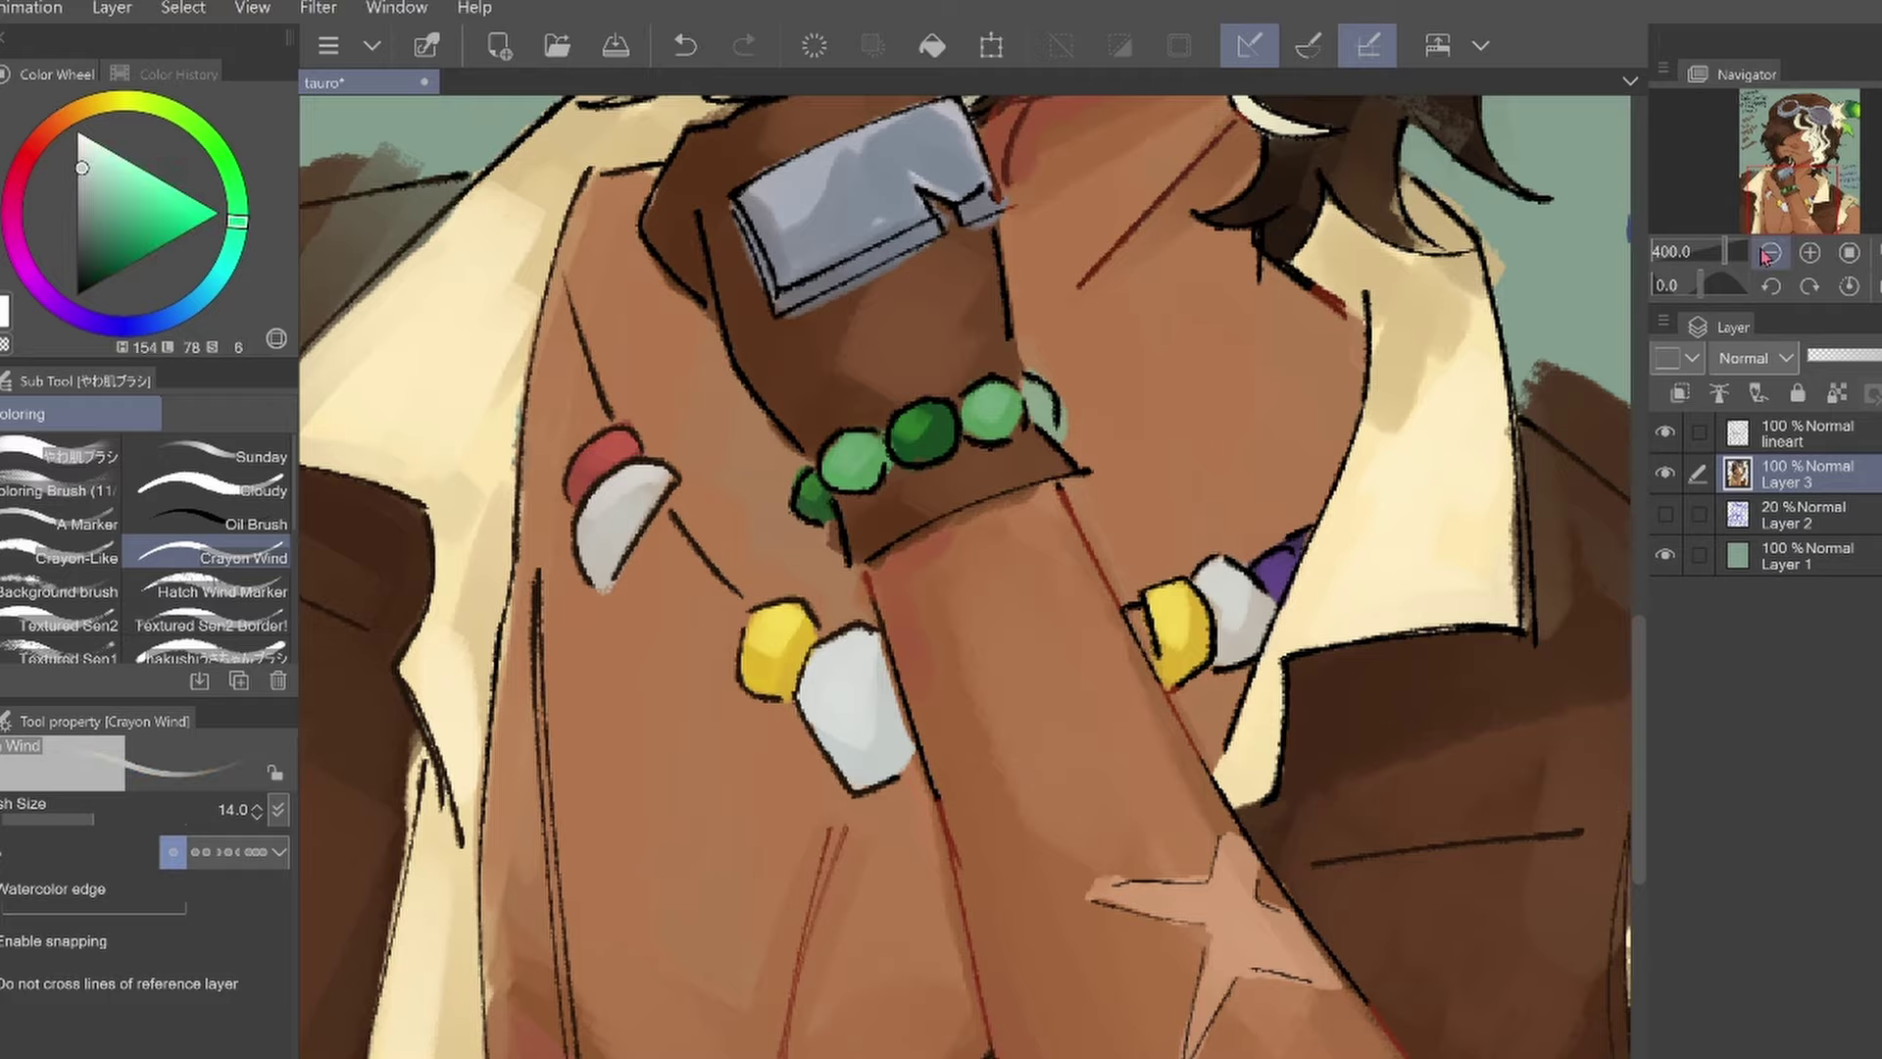
# Shade the large white necklace bead and the white crescent bead with blended blue-grey facets at brush size 11.6
pyautogui.moveTo(1079, 589); pyautogui.dragTo(1059, 494)
pyautogui.keyDown('alt'); pyautogui.click(843, 628); pyautogui.keyUp('alt')
pyautogui.moveTo(813, 637); pyautogui.dragTo(849, 678)
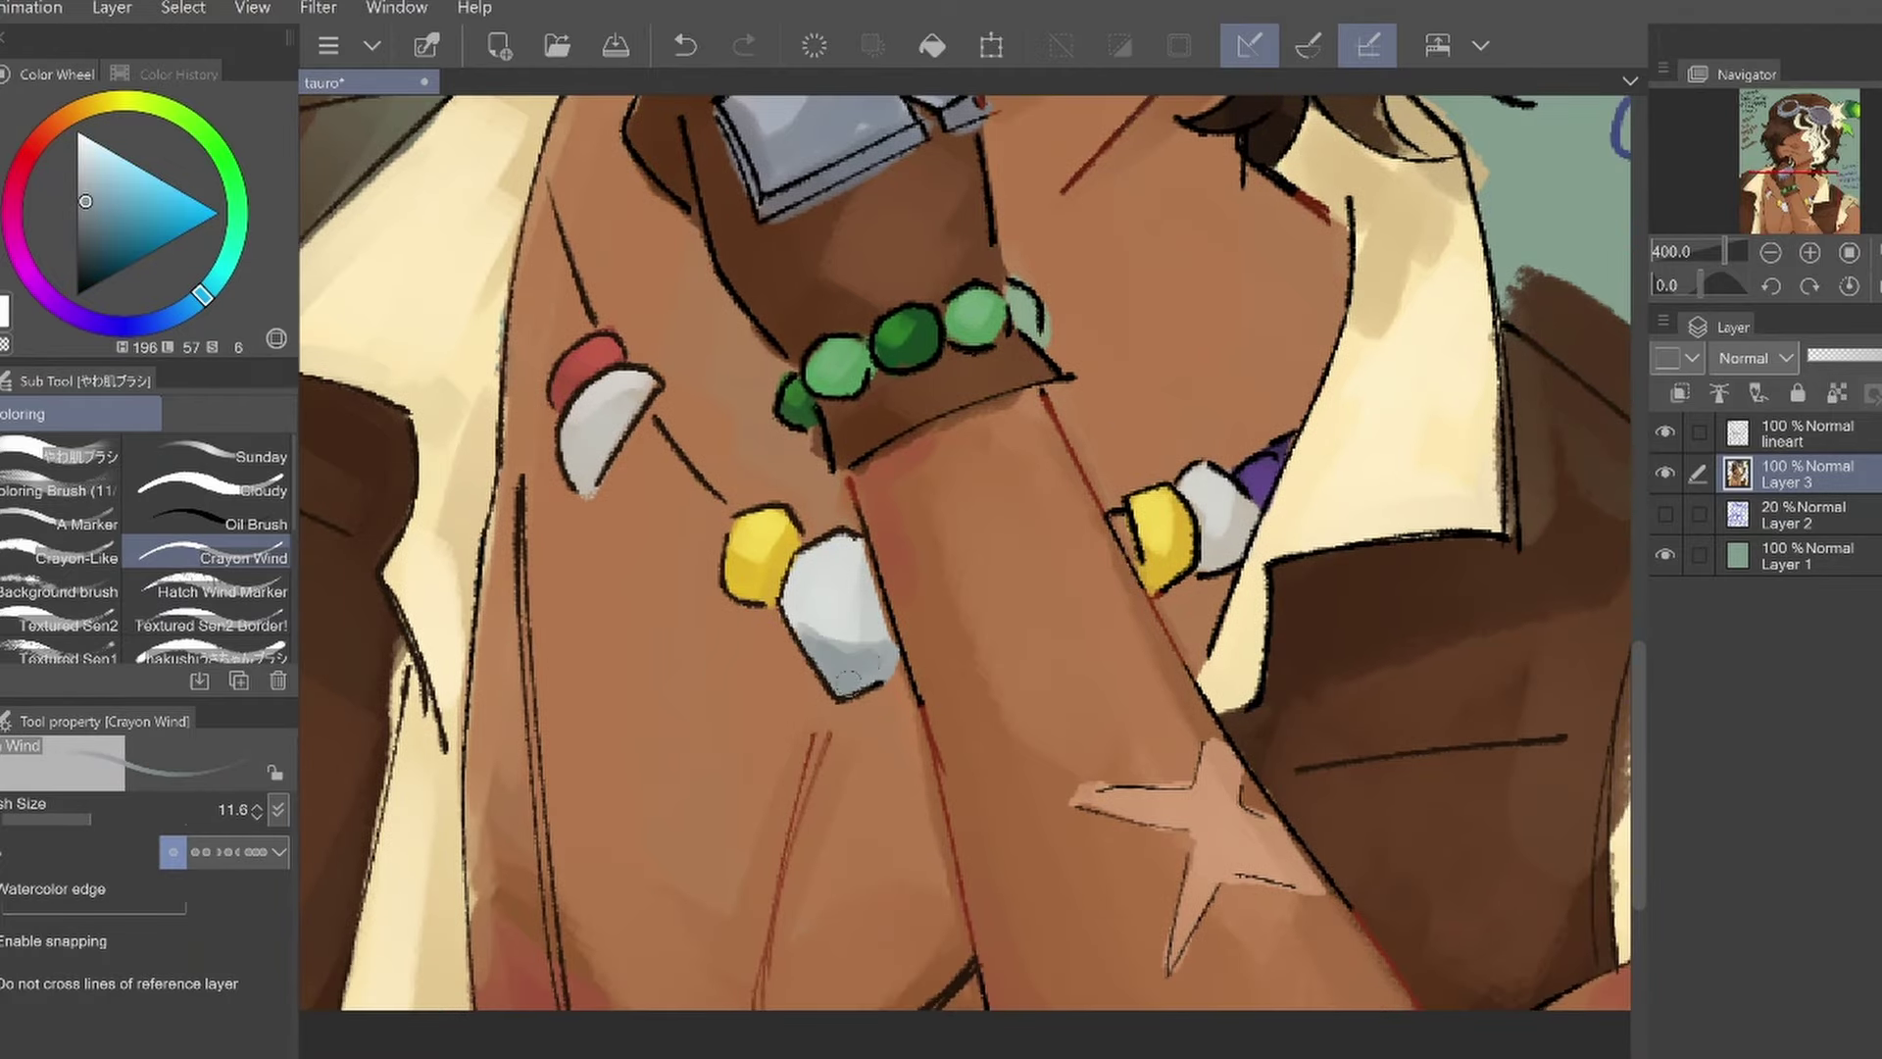
pyautogui.keyDown('alt'); pyautogui.click(843, 627); pyautogui.keyUp('alt')
pyautogui.moveTo(843, 588); pyautogui.dragTo(863, 676)
pyautogui.keyDown('alt'); pyautogui.click(853, 647); pyautogui.keyUp('alt')
pyautogui.keyDown('alt'); pyautogui.click(868, 689); pyautogui.keyUp('alt')
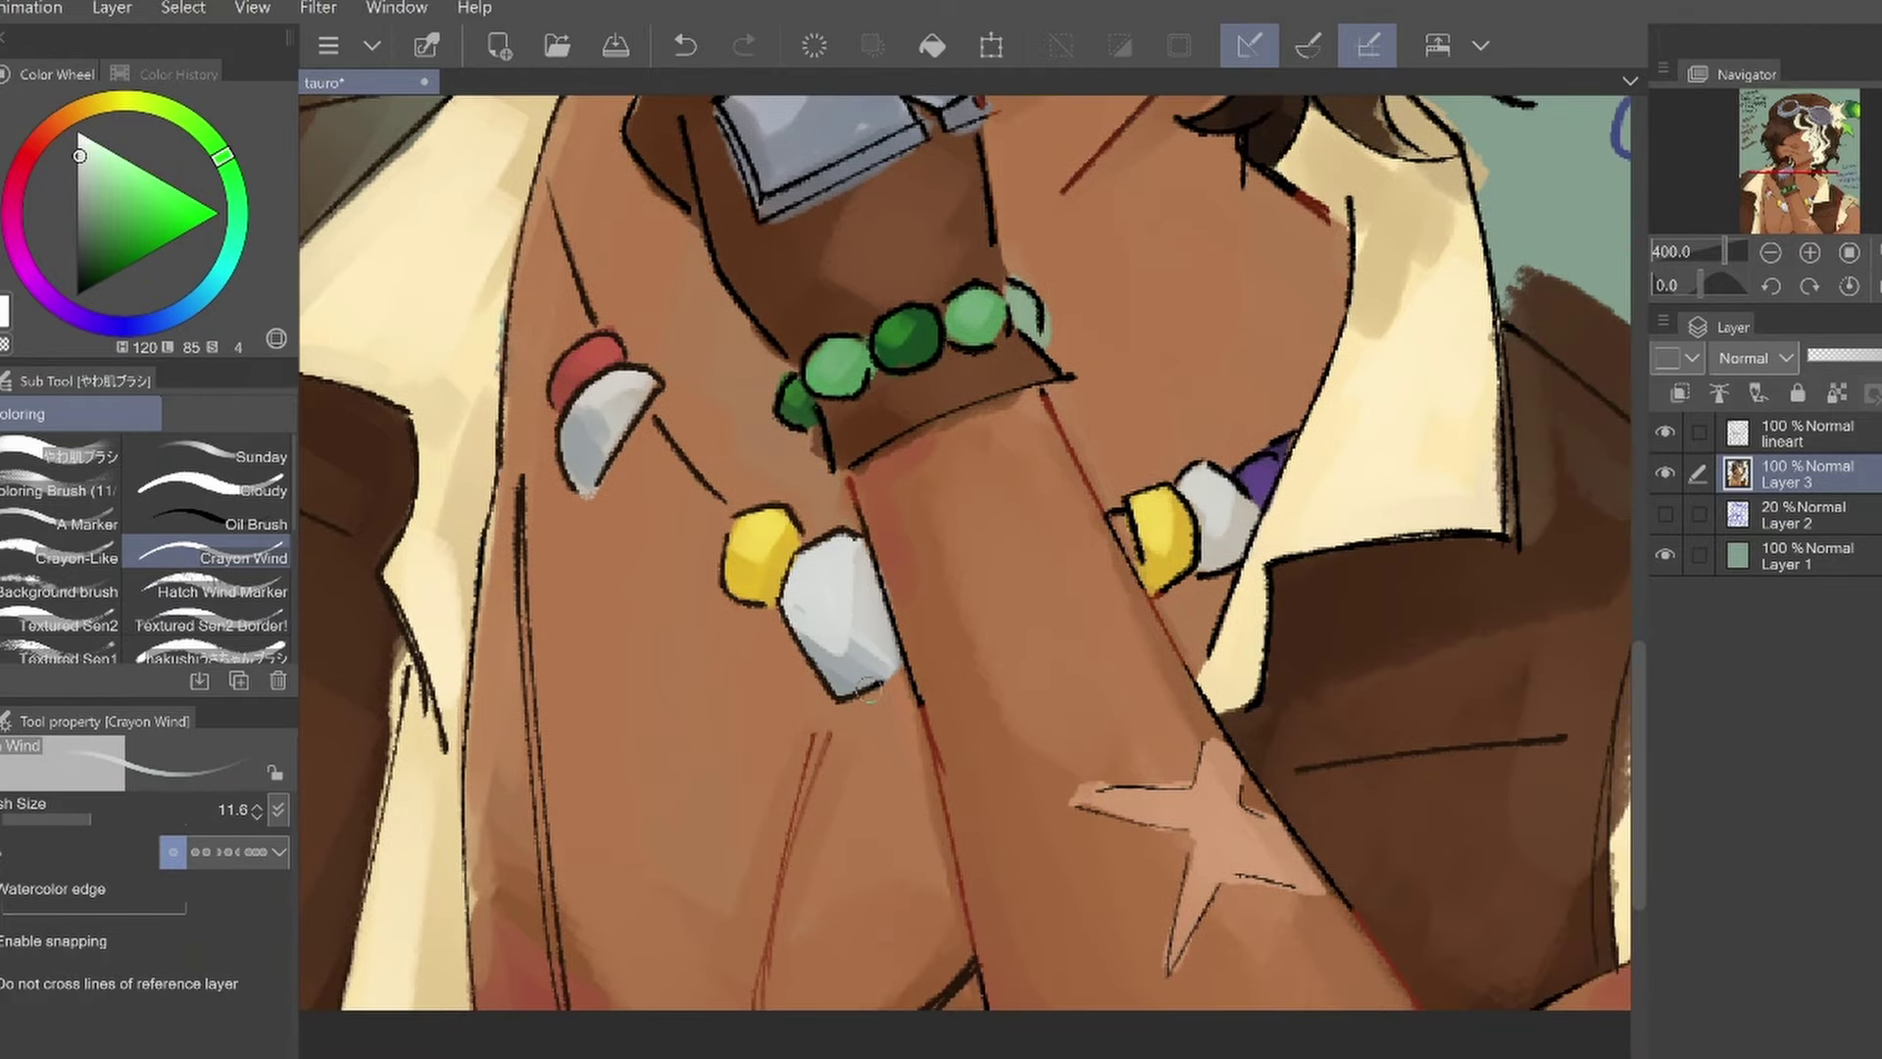
# Soften the shading on the white beads and deepen the lower edges of the near yellow and red beads with darker tones
pyautogui.keyDown('alt'); pyautogui.click(598, 436); pyautogui.keyUp('alt')
pyautogui.keyDown('alt'); pyautogui.click(1225, 534); pyautogui.keyUp('alt')
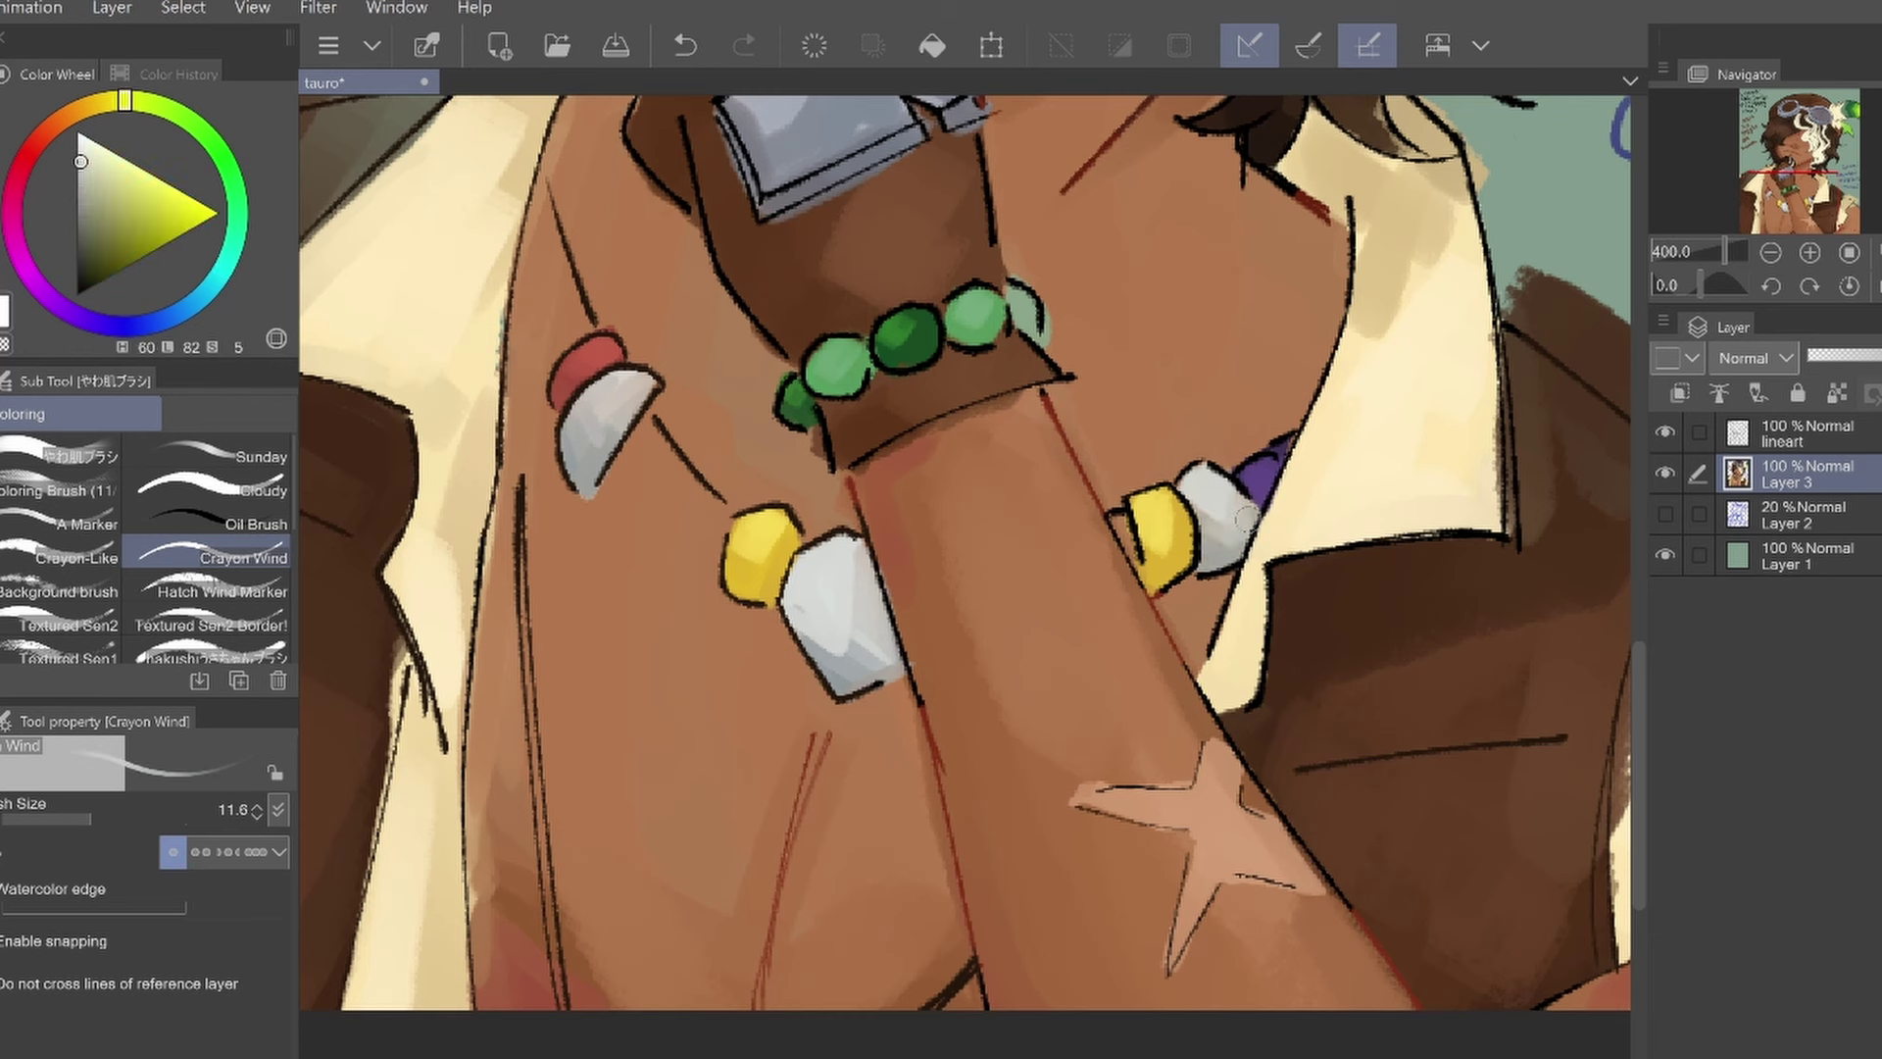
pyautogui.keyDown('alt'); pyautogui.click(737, 574); pyautogui.keyUp('alt')
pyautogui.keyDown('alt'); pyautogui.click(588, 365); pyautogui.keyUp('alt')
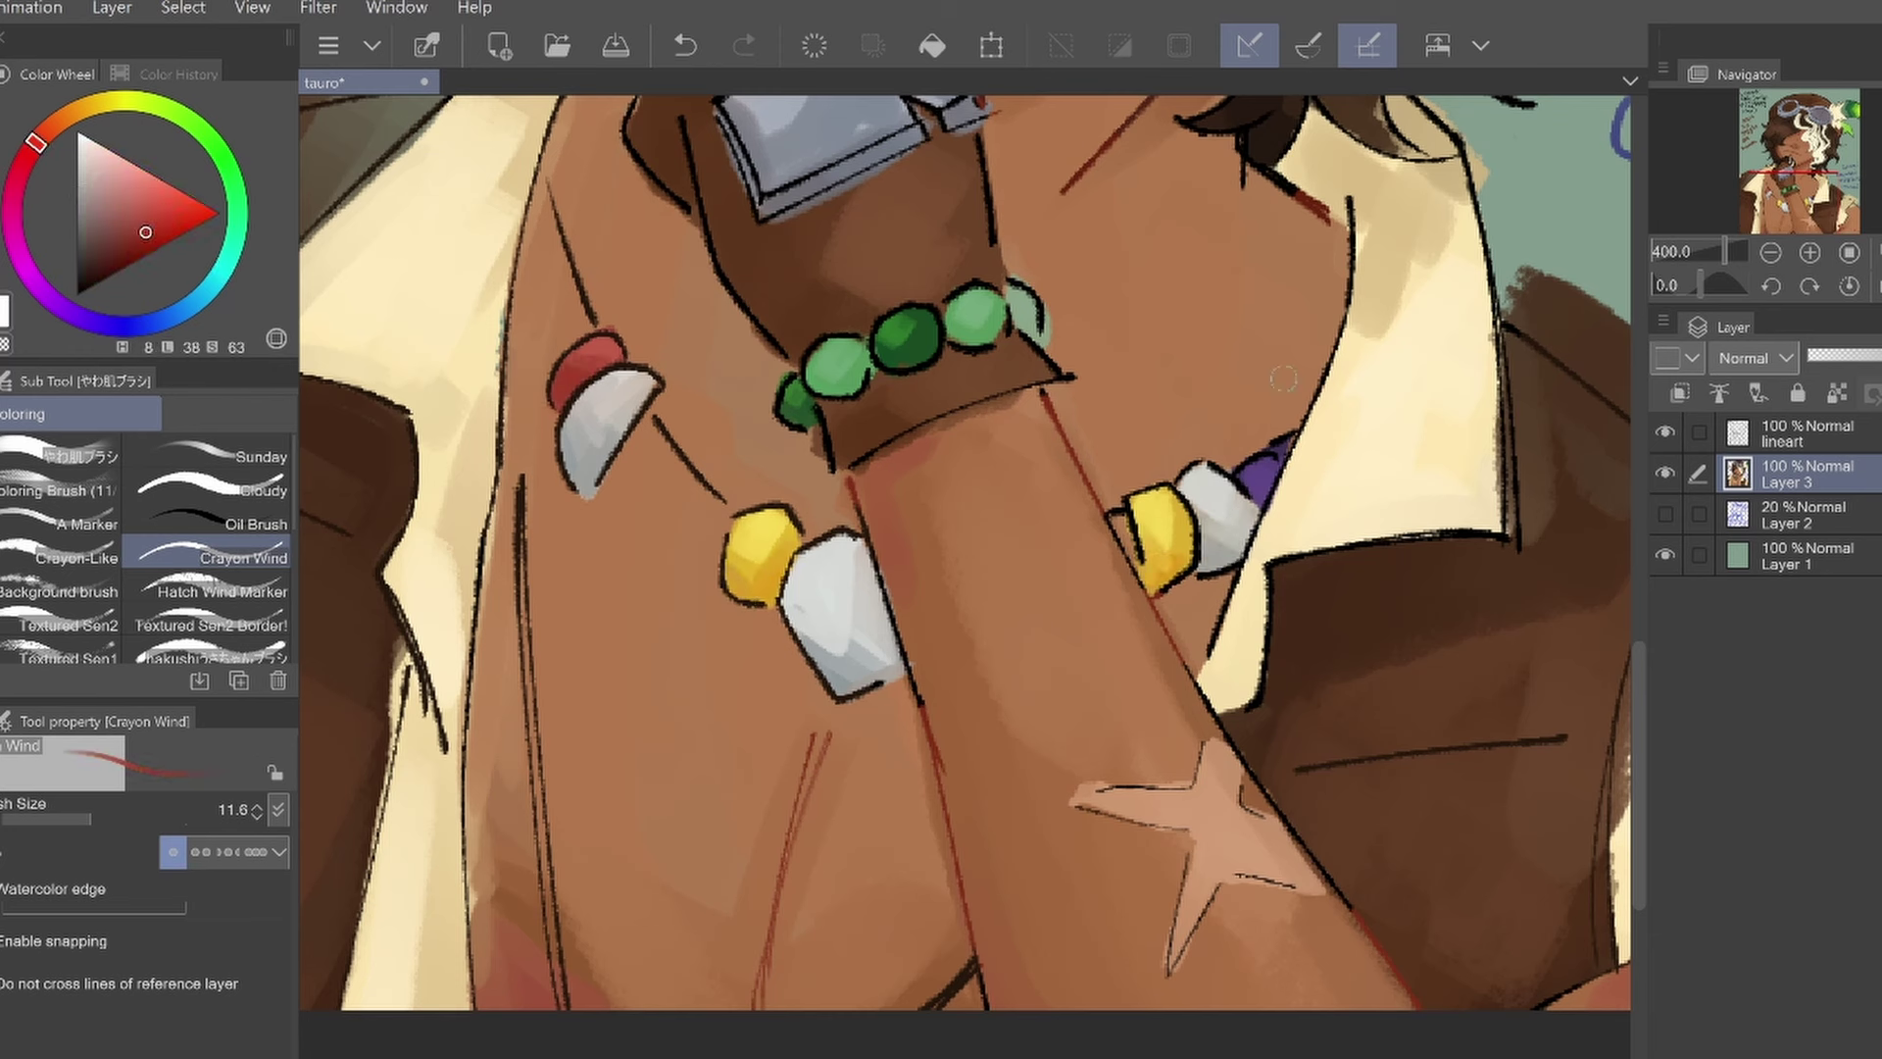
# Shade the far purple and yellow beads with darker purple and orange-yellow, reducing the brush size to 6.1
pyautogui.keyDown('alt'); pyautogui.click(1274, 459); pyautogui.keyUp('alt')
pyautogui.keyDown('alt'); pyautogui.click(1162, 534); pyautogui.keyUp('alt')
pyautogui.keyDown('alt'); pyautogui.click(857, 326); pyautogui.keyUp('alt')
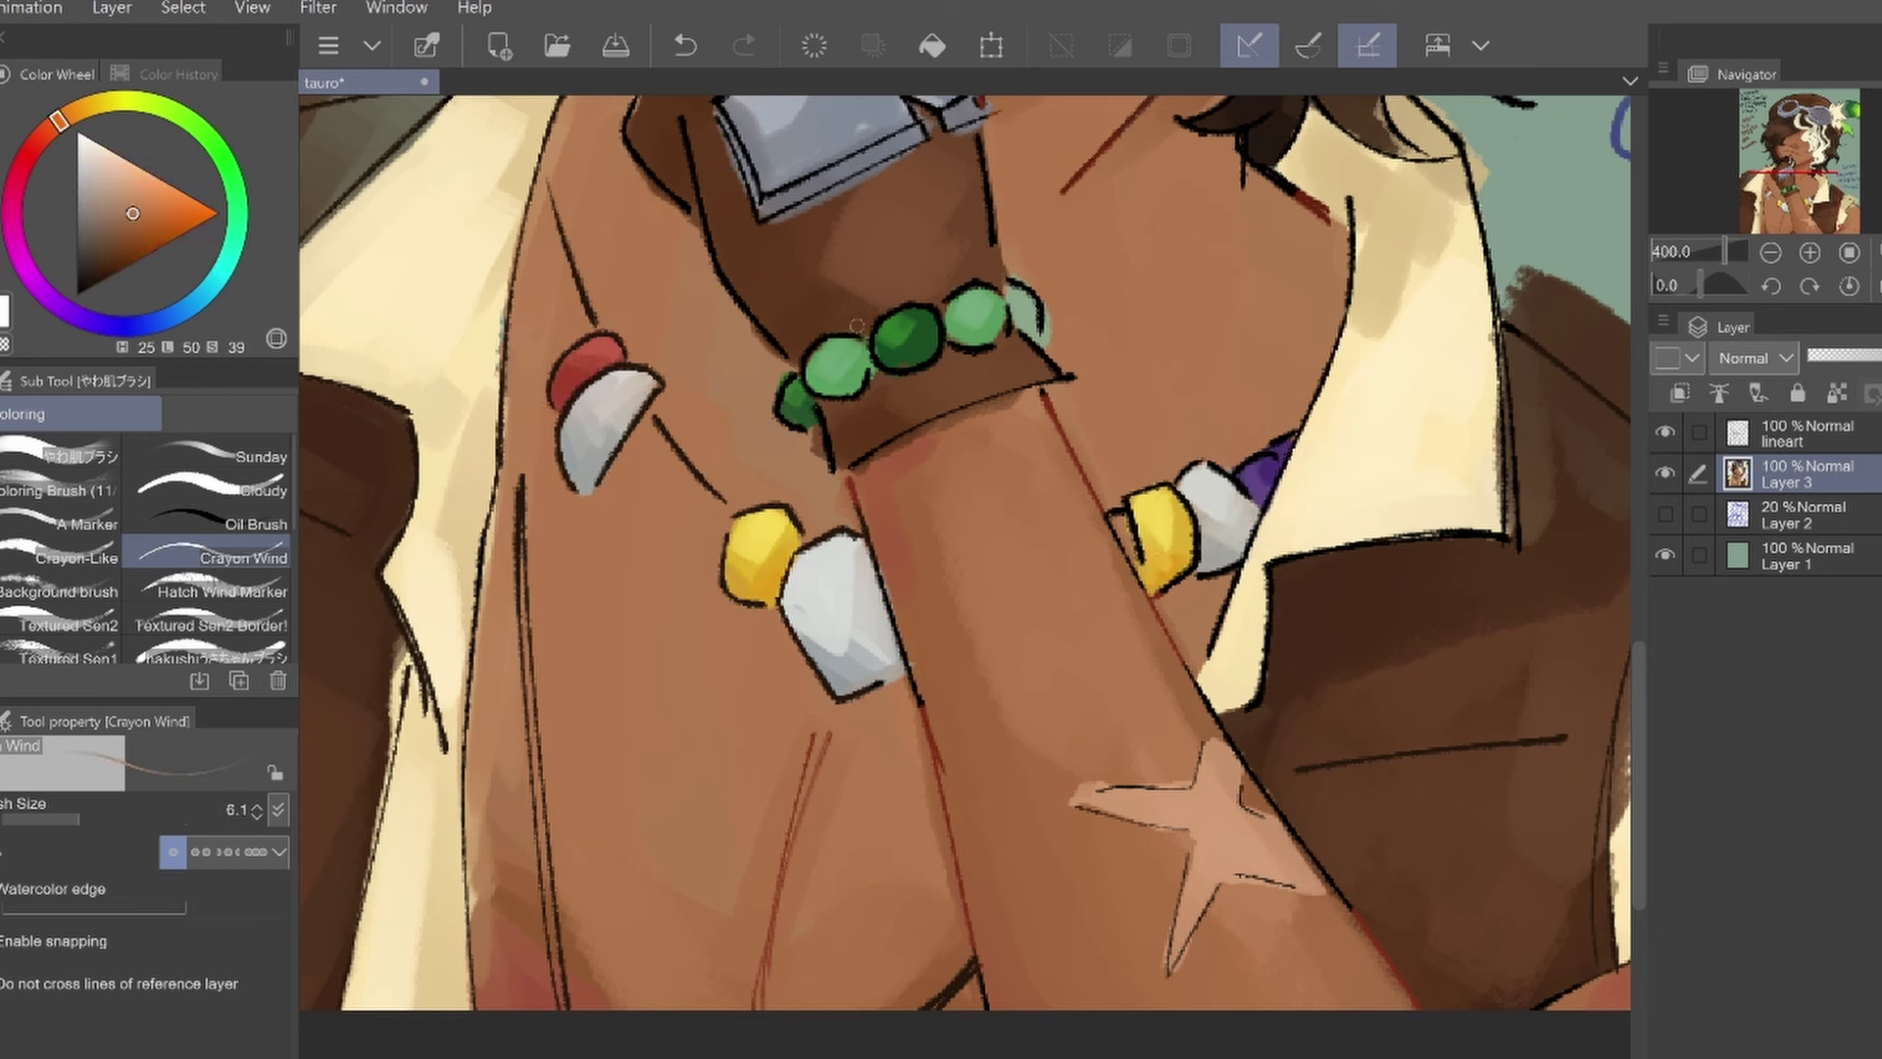
# Touch up the green bracelet beads and clean the skin colour around the glove's cuff and wrist at size 6.1
pyautogui.keyDown('alt'); pyautogui.click(976, 312); pyautogui.keyUp('alt')
pyautogui.keyDown('alt'); pyautogui.click(765, 342); pyautogui.keyUp('alt')
pyautogui.keyDown('alt'); pyautogui.click(900, 449); pyautogui.keyUp('alt')
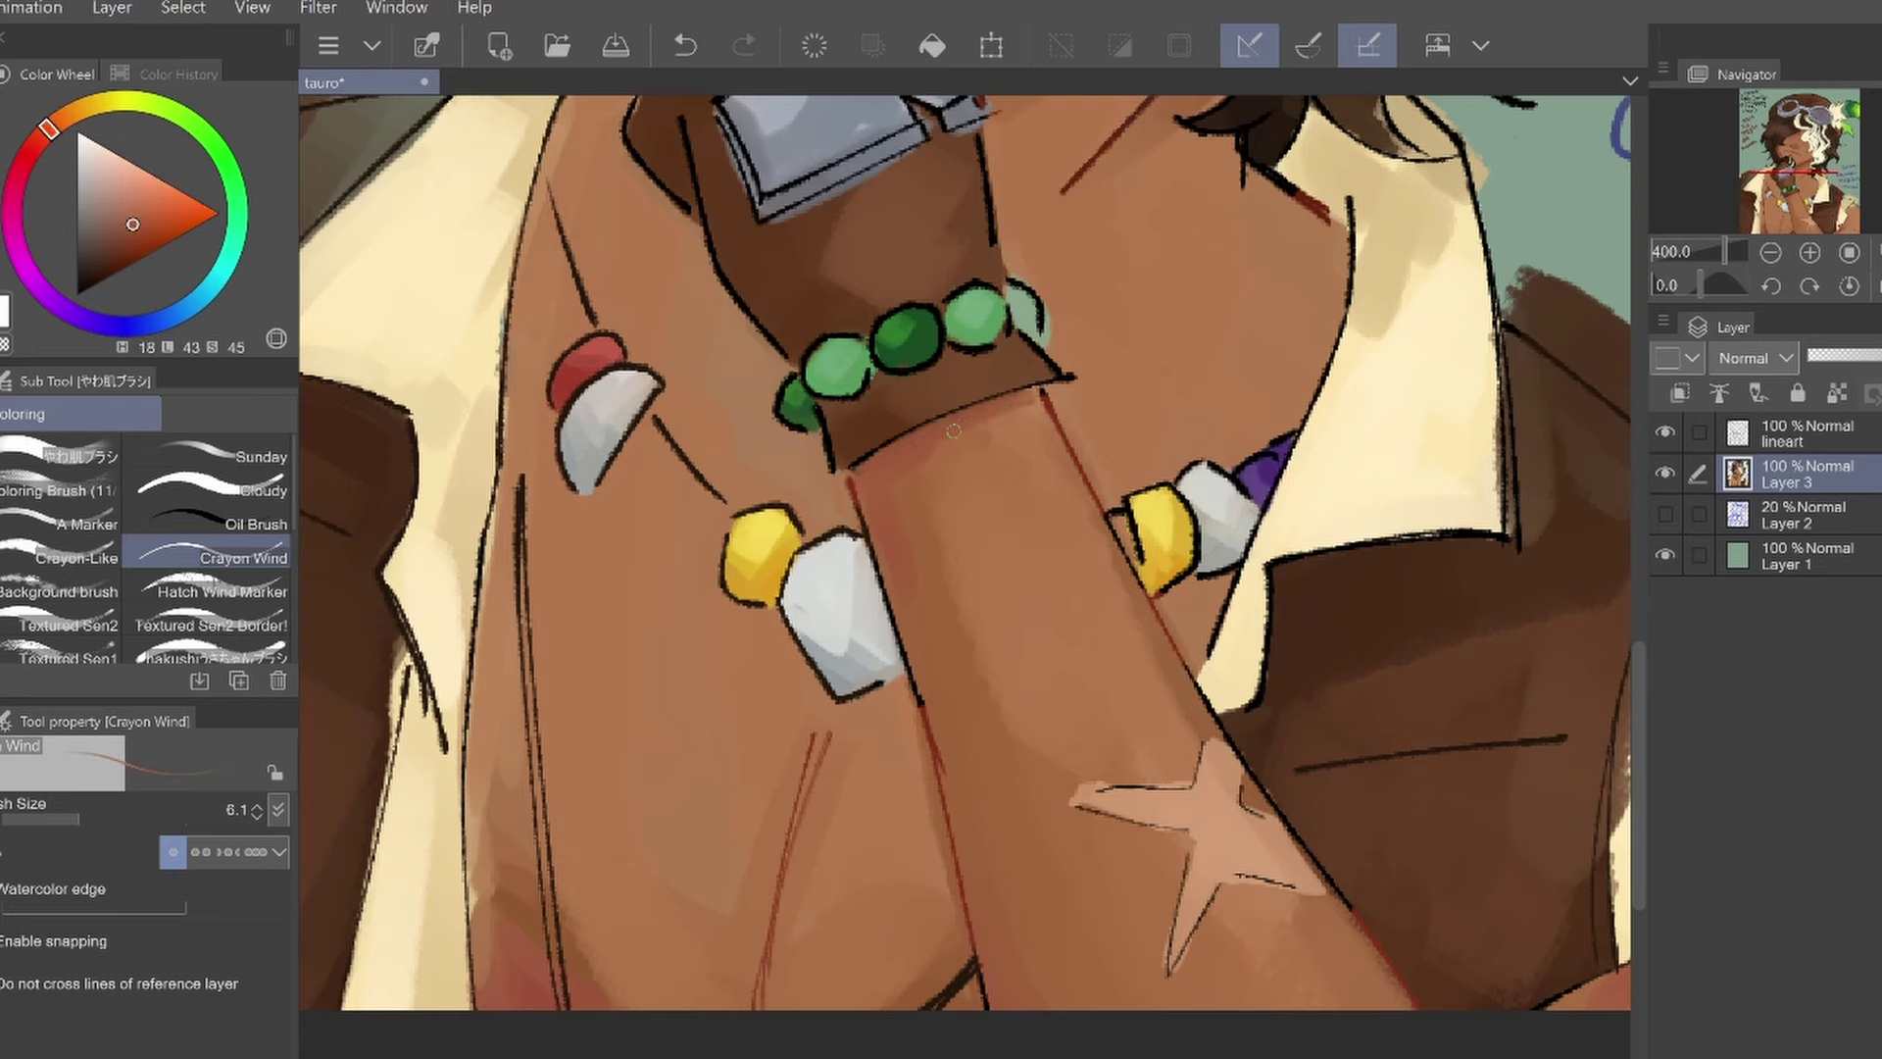
pyautogui.keyDown('alt'); pyautogui.click(936, 520); pyautogui.keyUp('alt')
# Clean up the colour edges where the dark hair and glove meet the shirt collar, using colours sampled from the painting
pyautogui.scroll(5, 936, 521)
pyautogui.keyDown('alt'); pyautogui.click(809, 490); pyautogui.keyUp('alt')
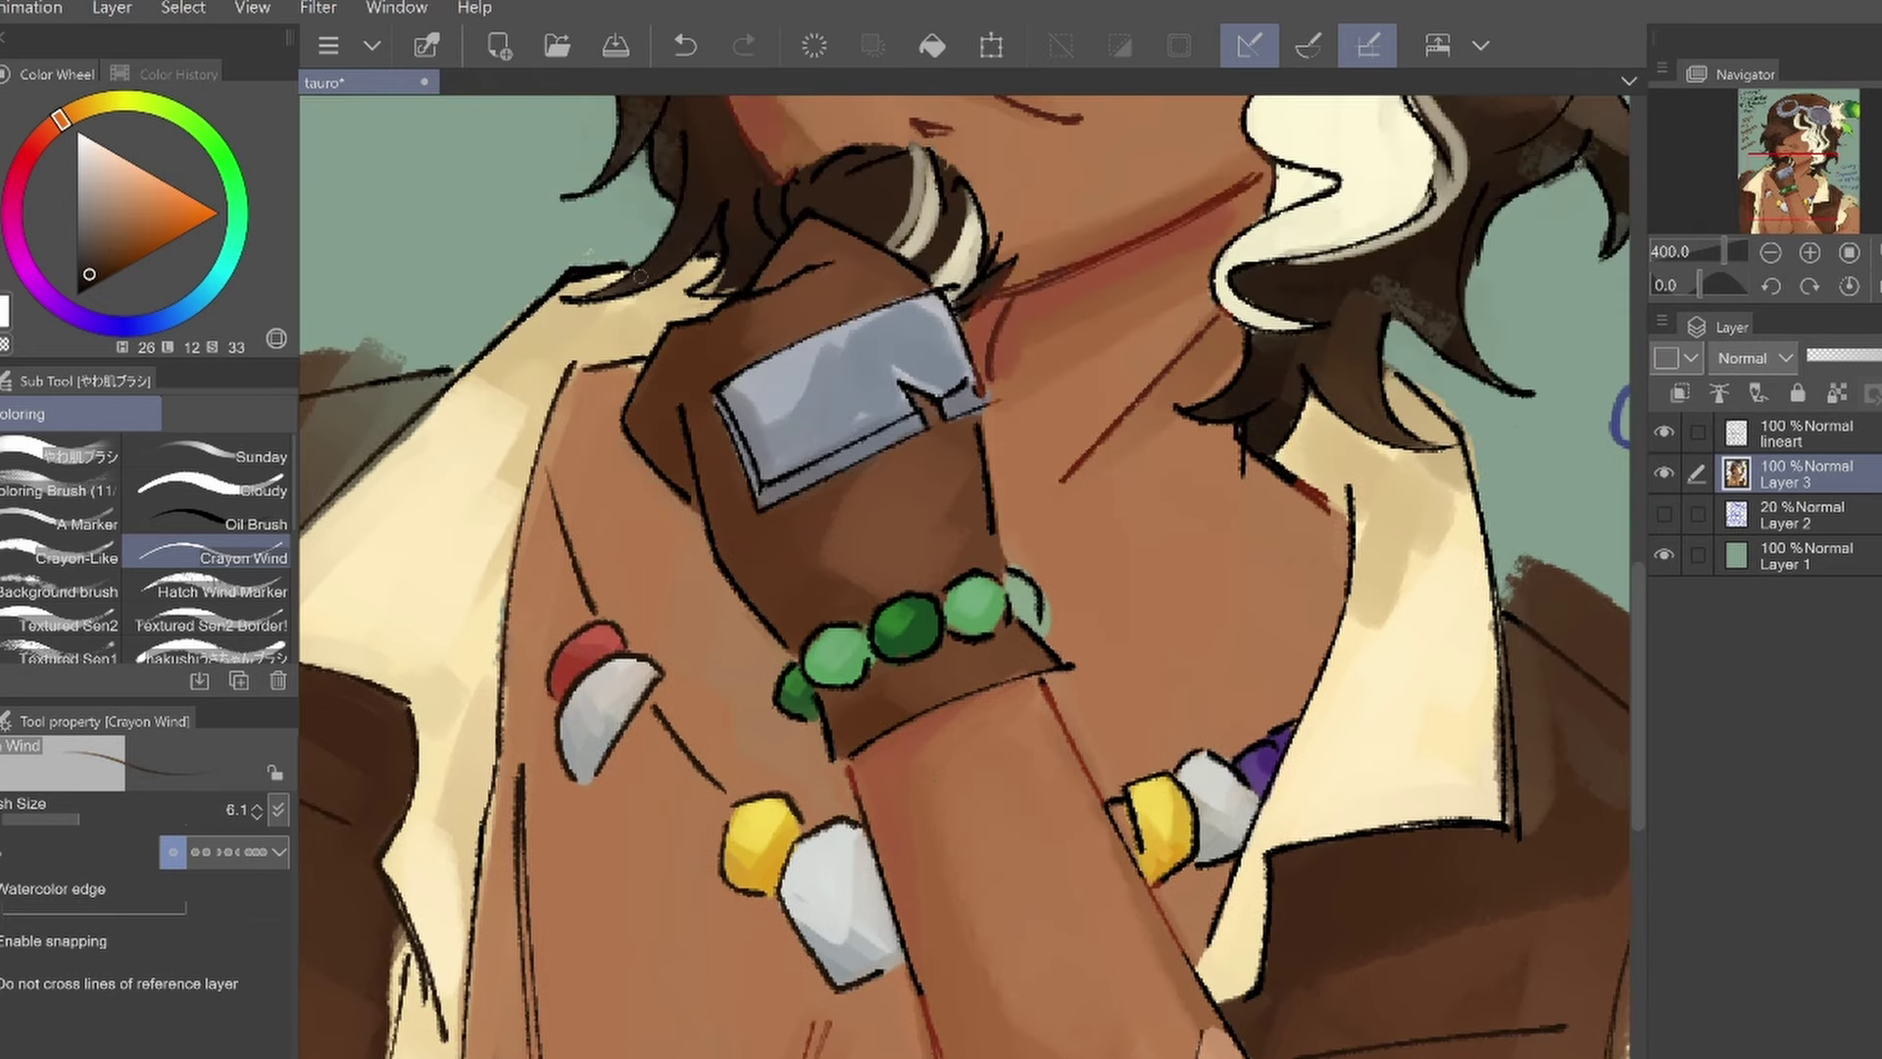
pyautogui.keyDown('alt'); pyautogui.click(742, 256); pyautogui.keyUp('alt')
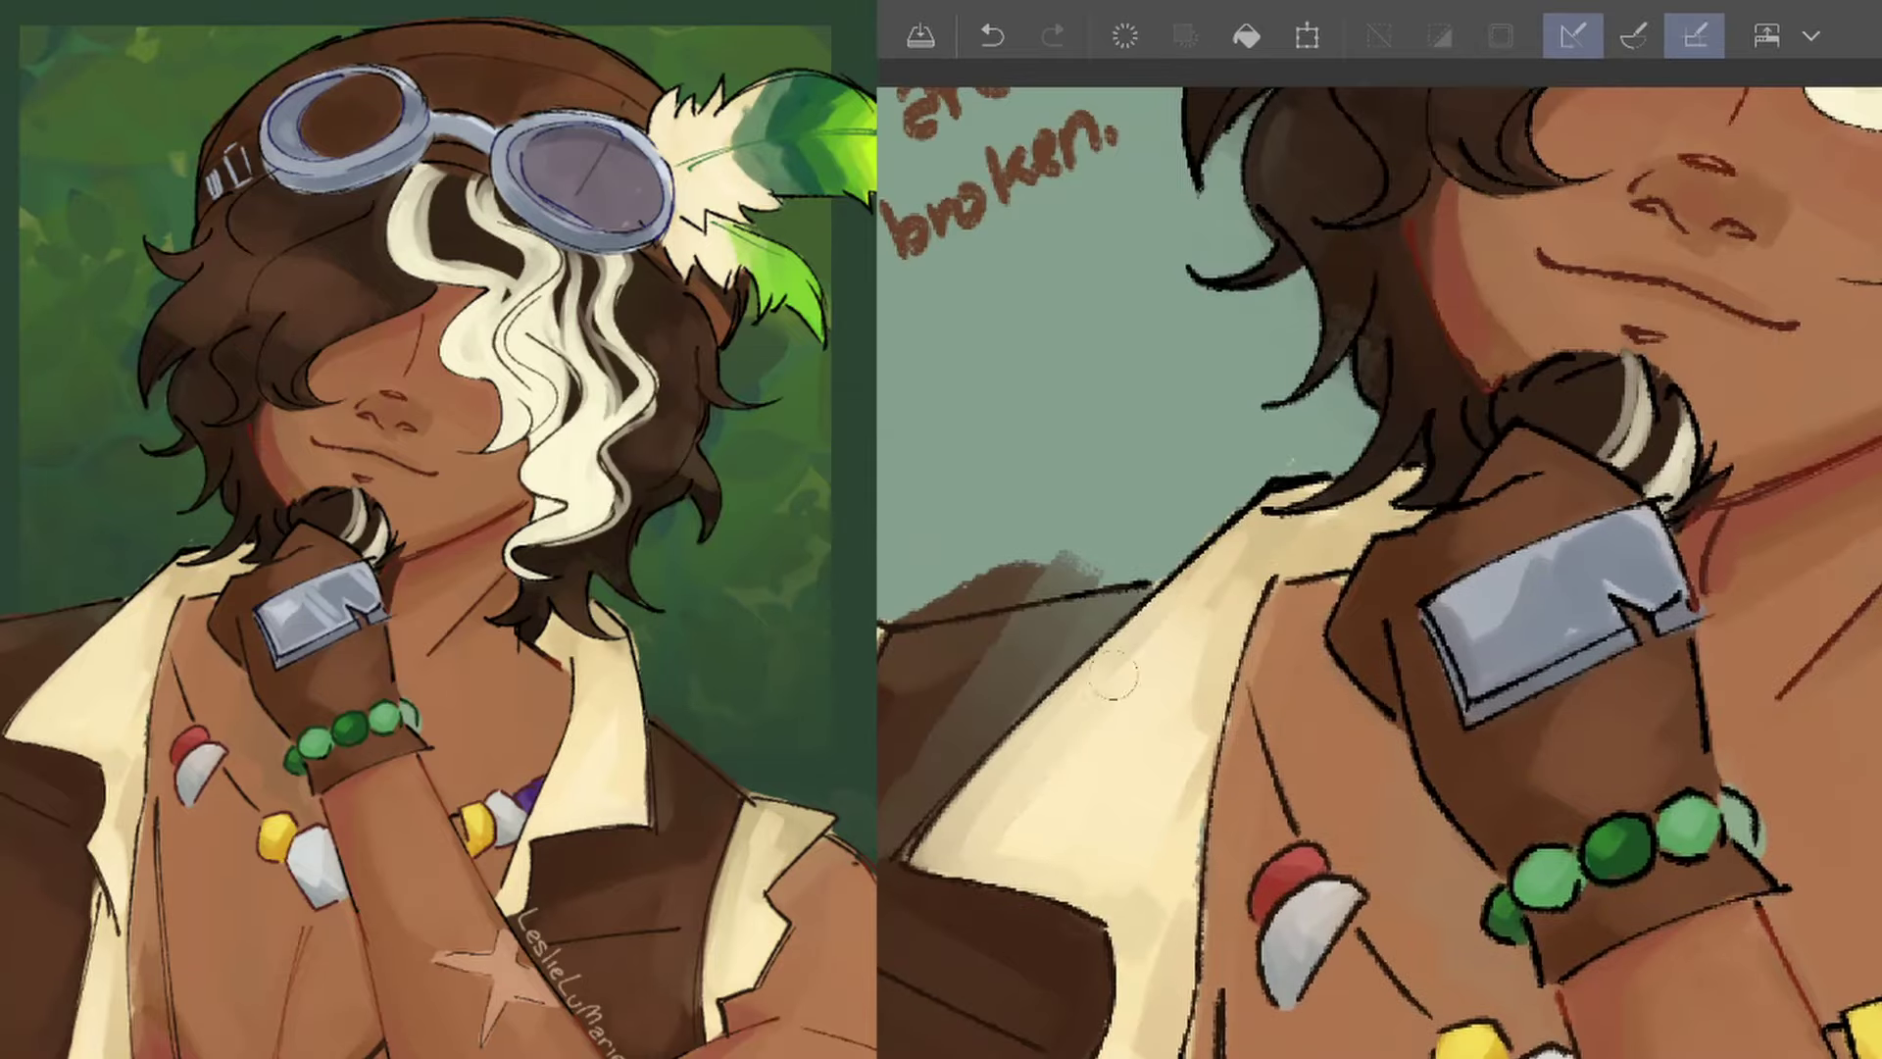
pyautogui.scroll(-5, 1112, 676)
pyautogui.scroll(5, 1197, 630)
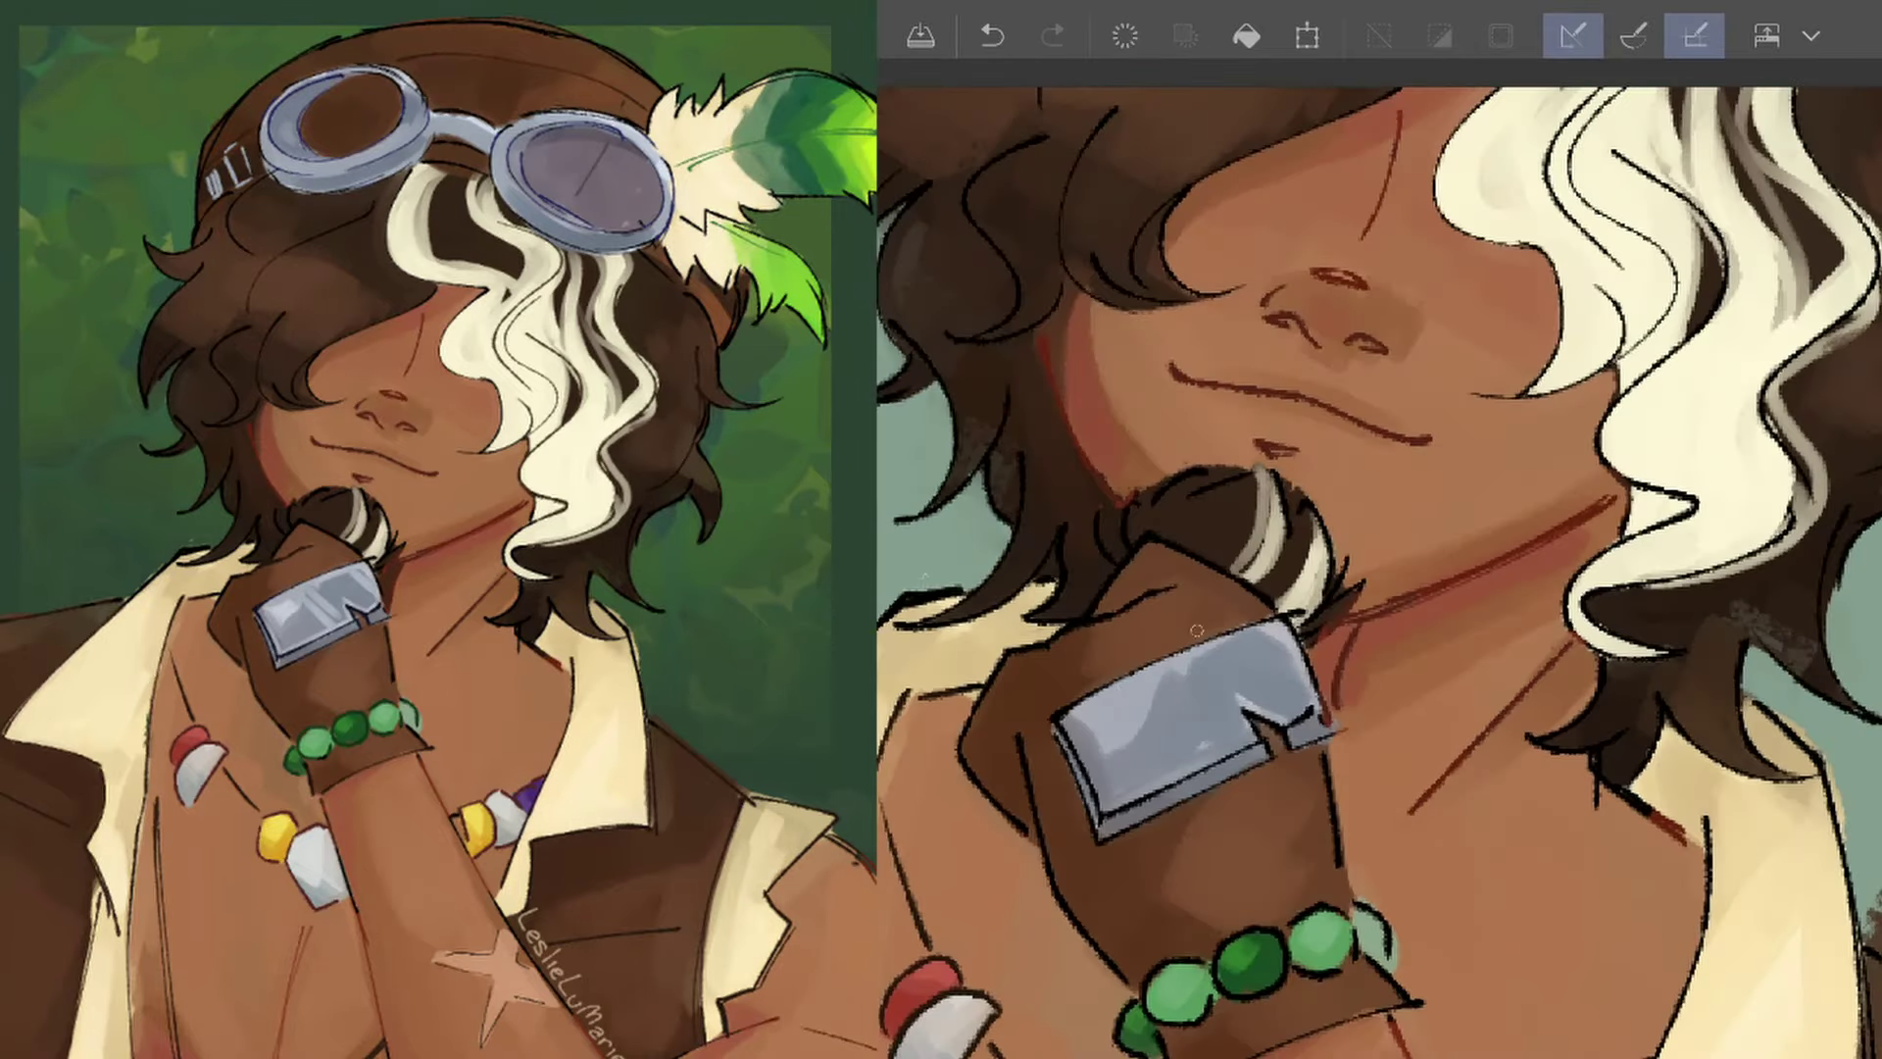